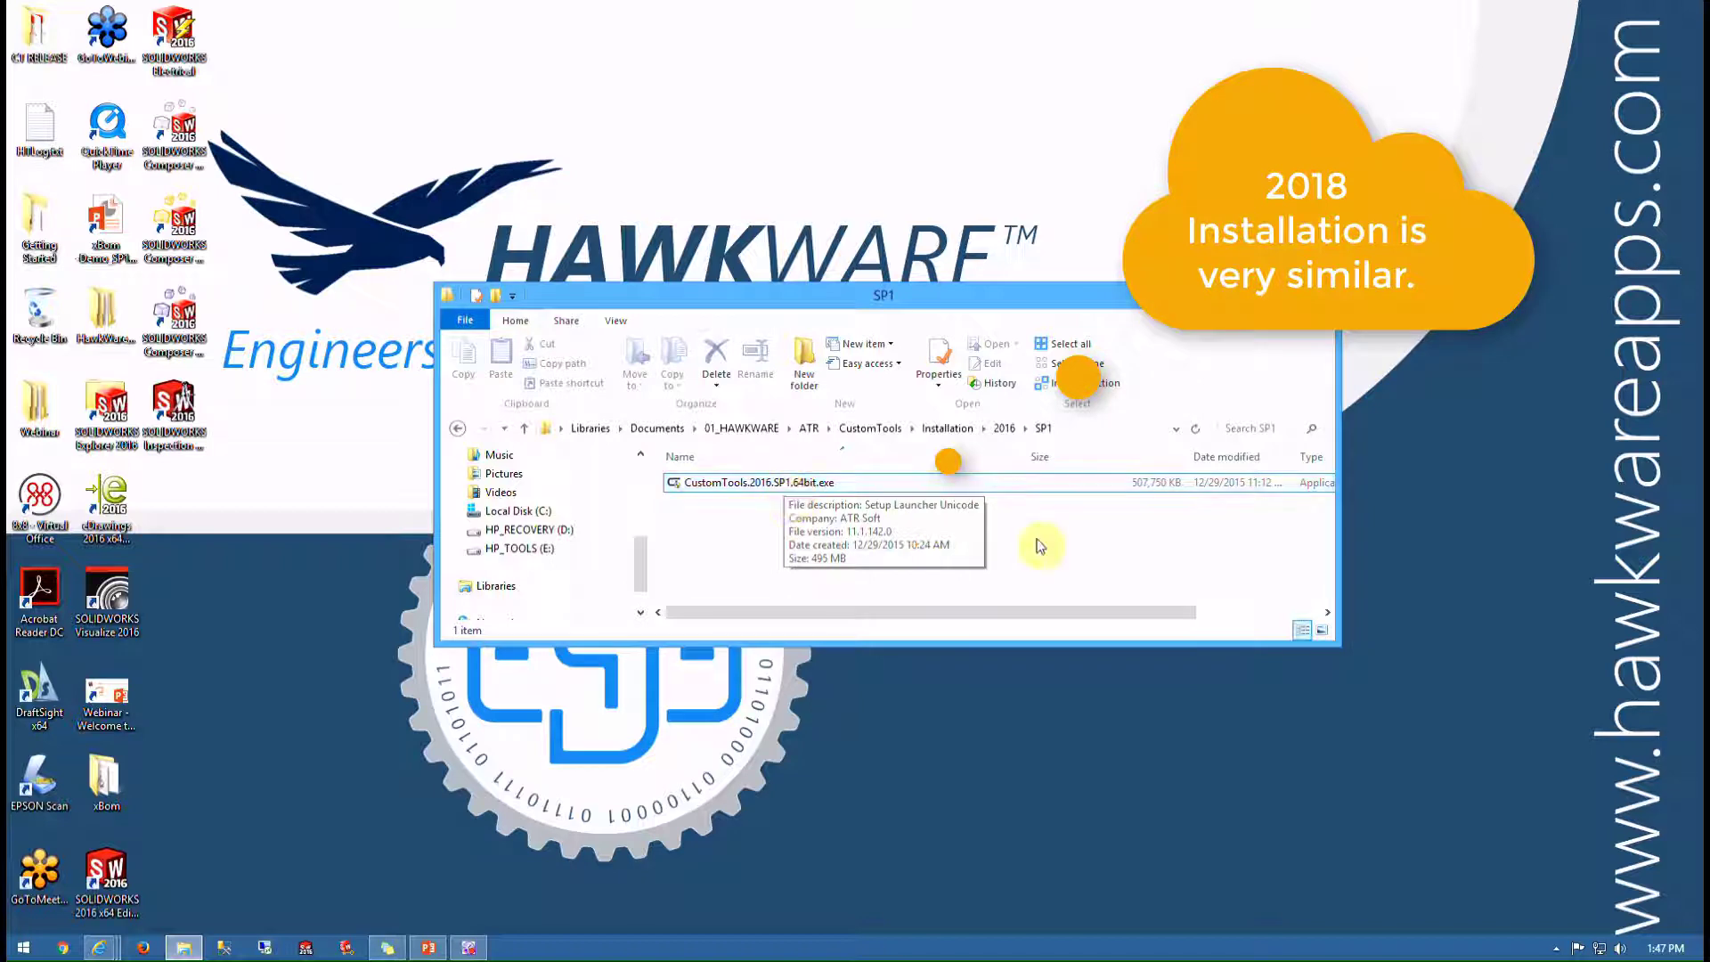
# Launch the CustomTools 2016 SP1 installer and confirm English (United States) as the setup language
pyautogui.doubleClick(810, 485)
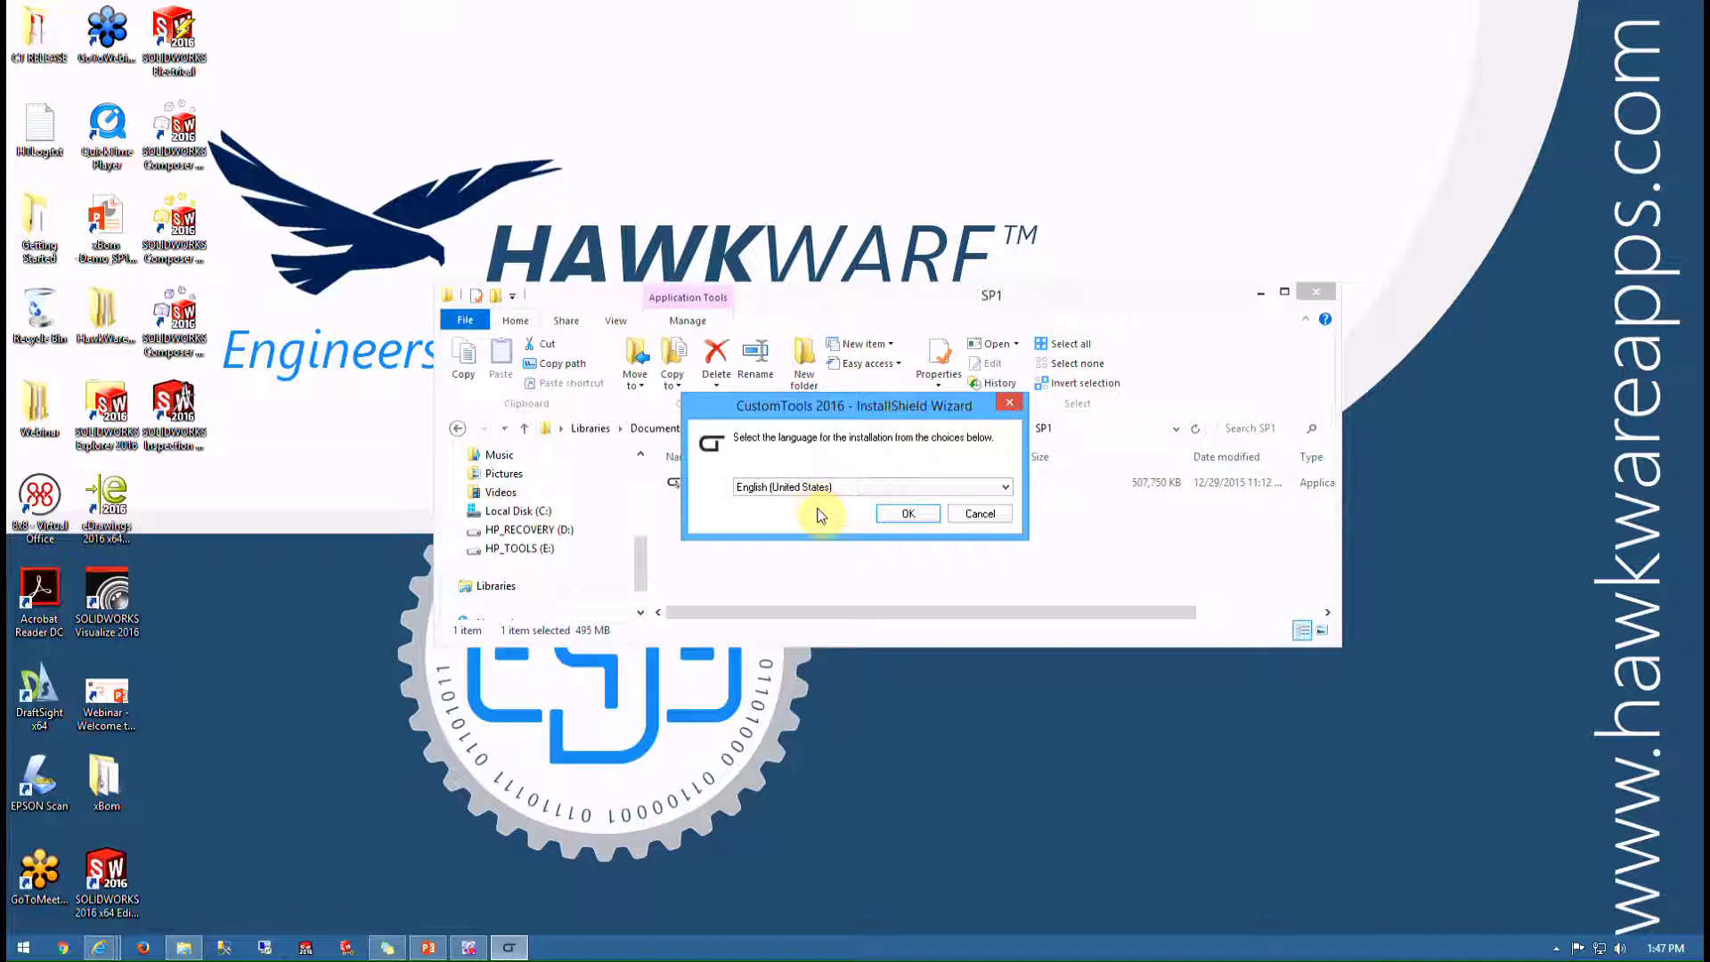
pyautogui.click(895, 515)
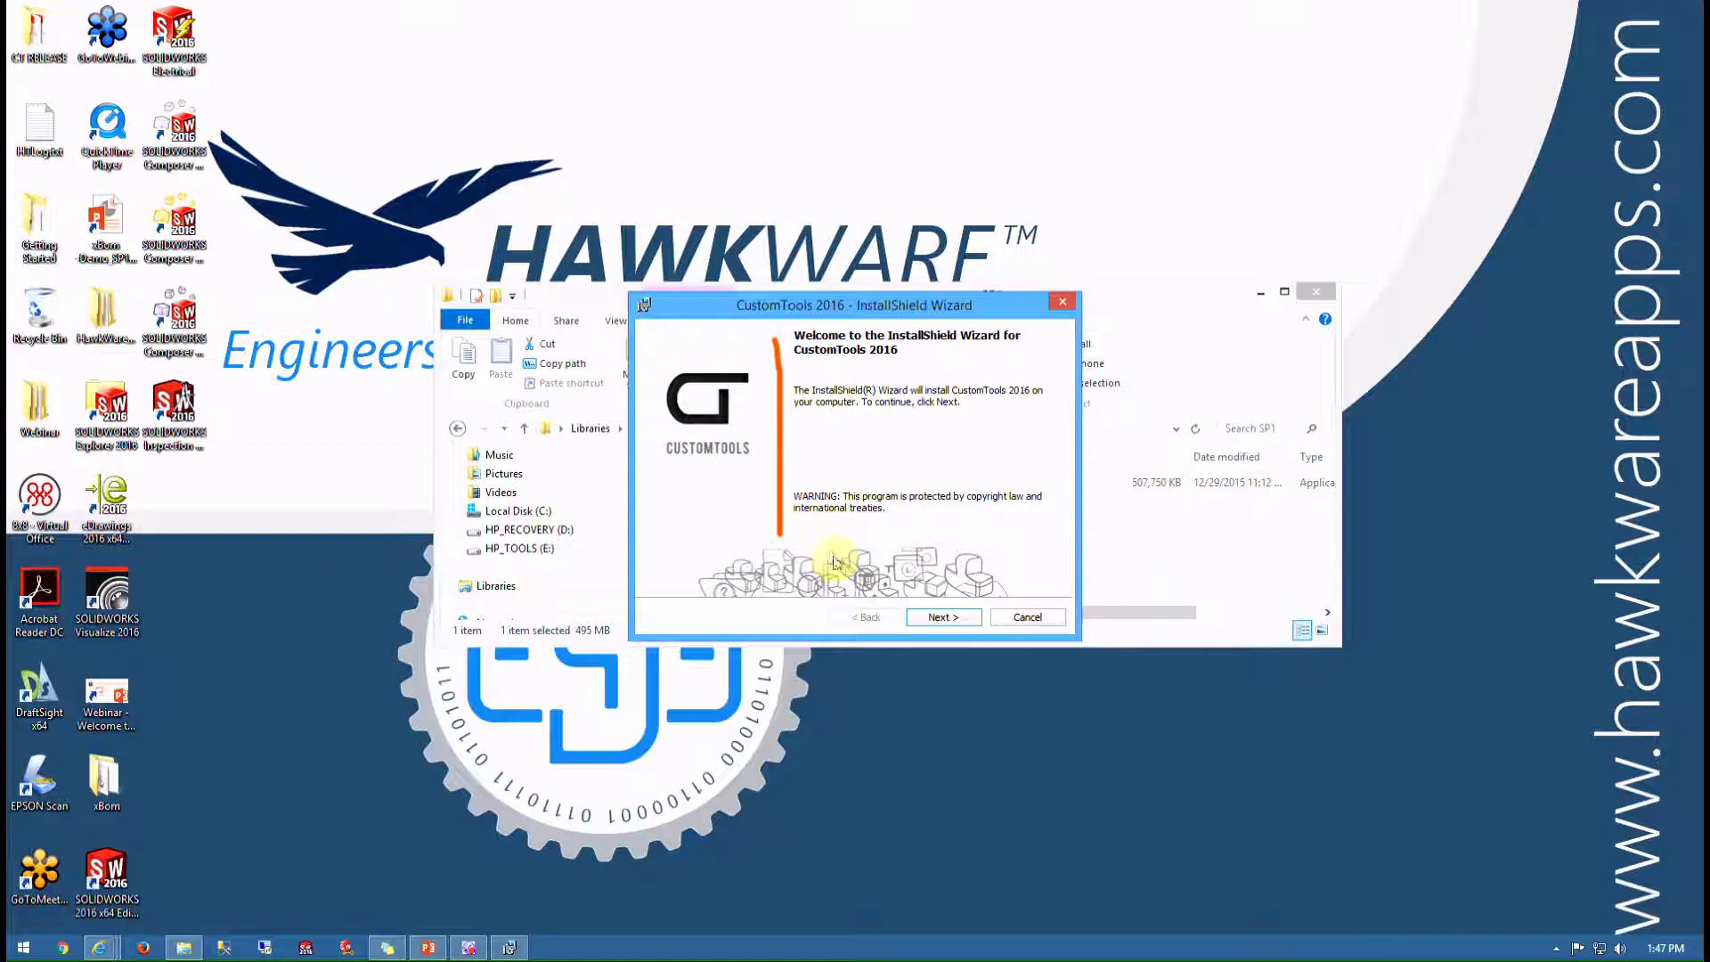
# Accept the license agreement terms, pass the Customer Information page, and bring up the browser windows
pyautogui.click(944, 620)
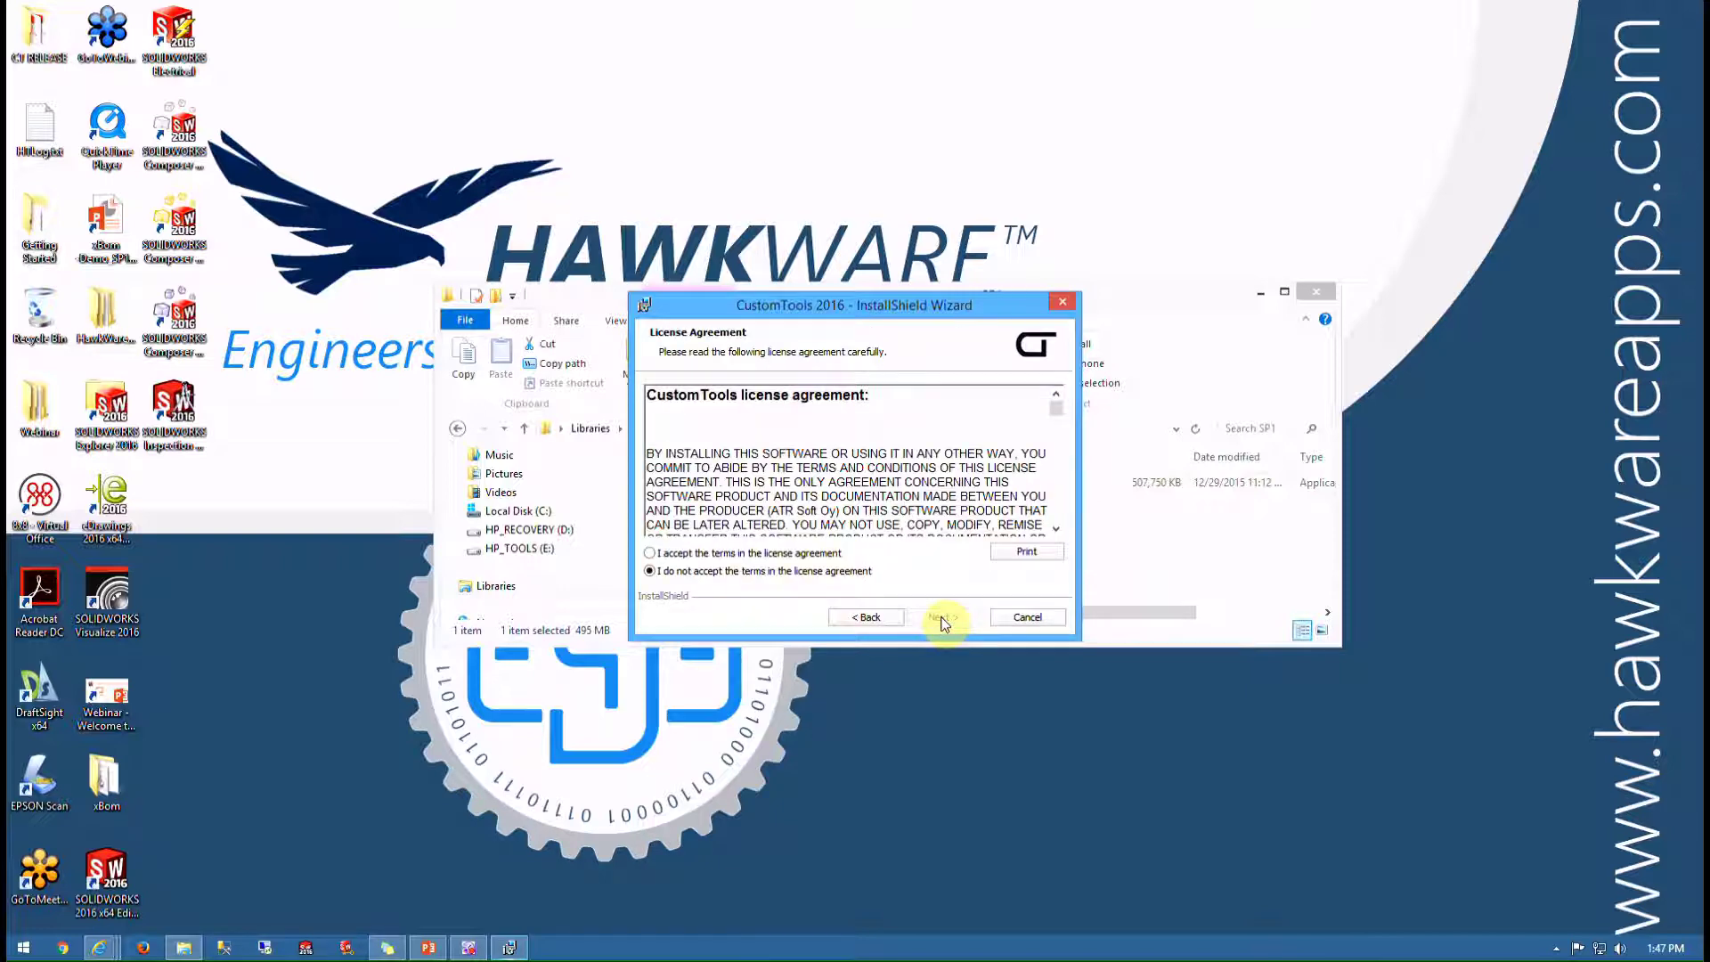
pyautogui.click(763, 554)
pyautogui.click(942, 617)
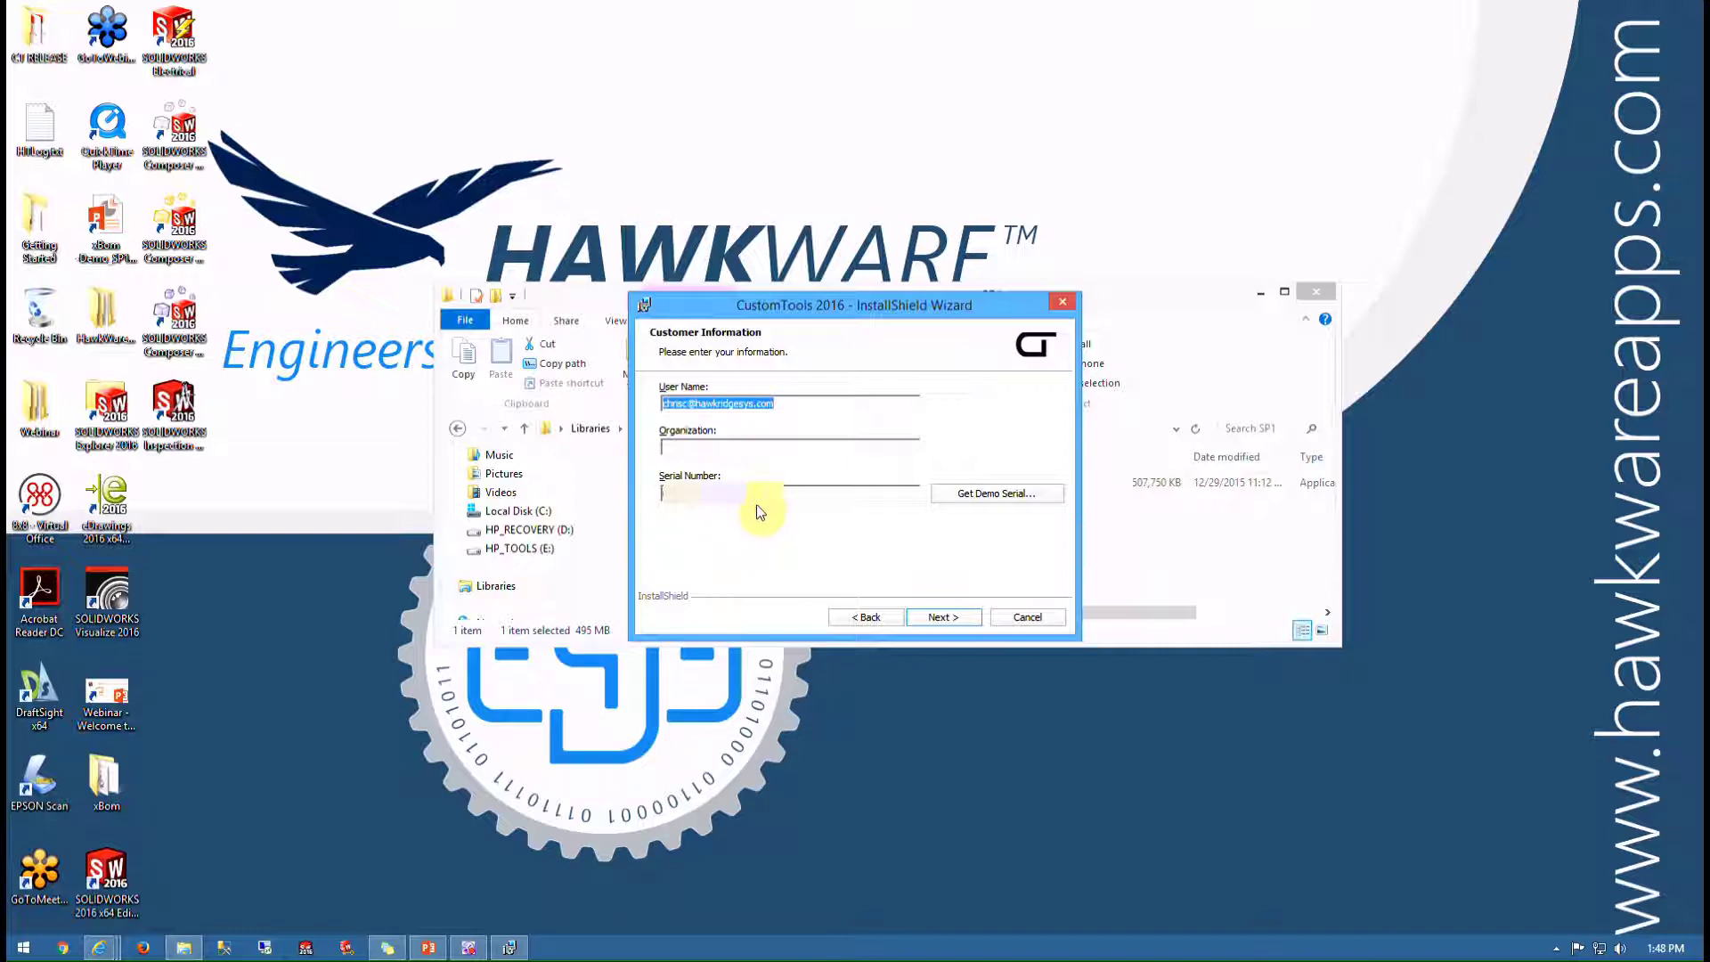
pyautogui.click(940, 618)
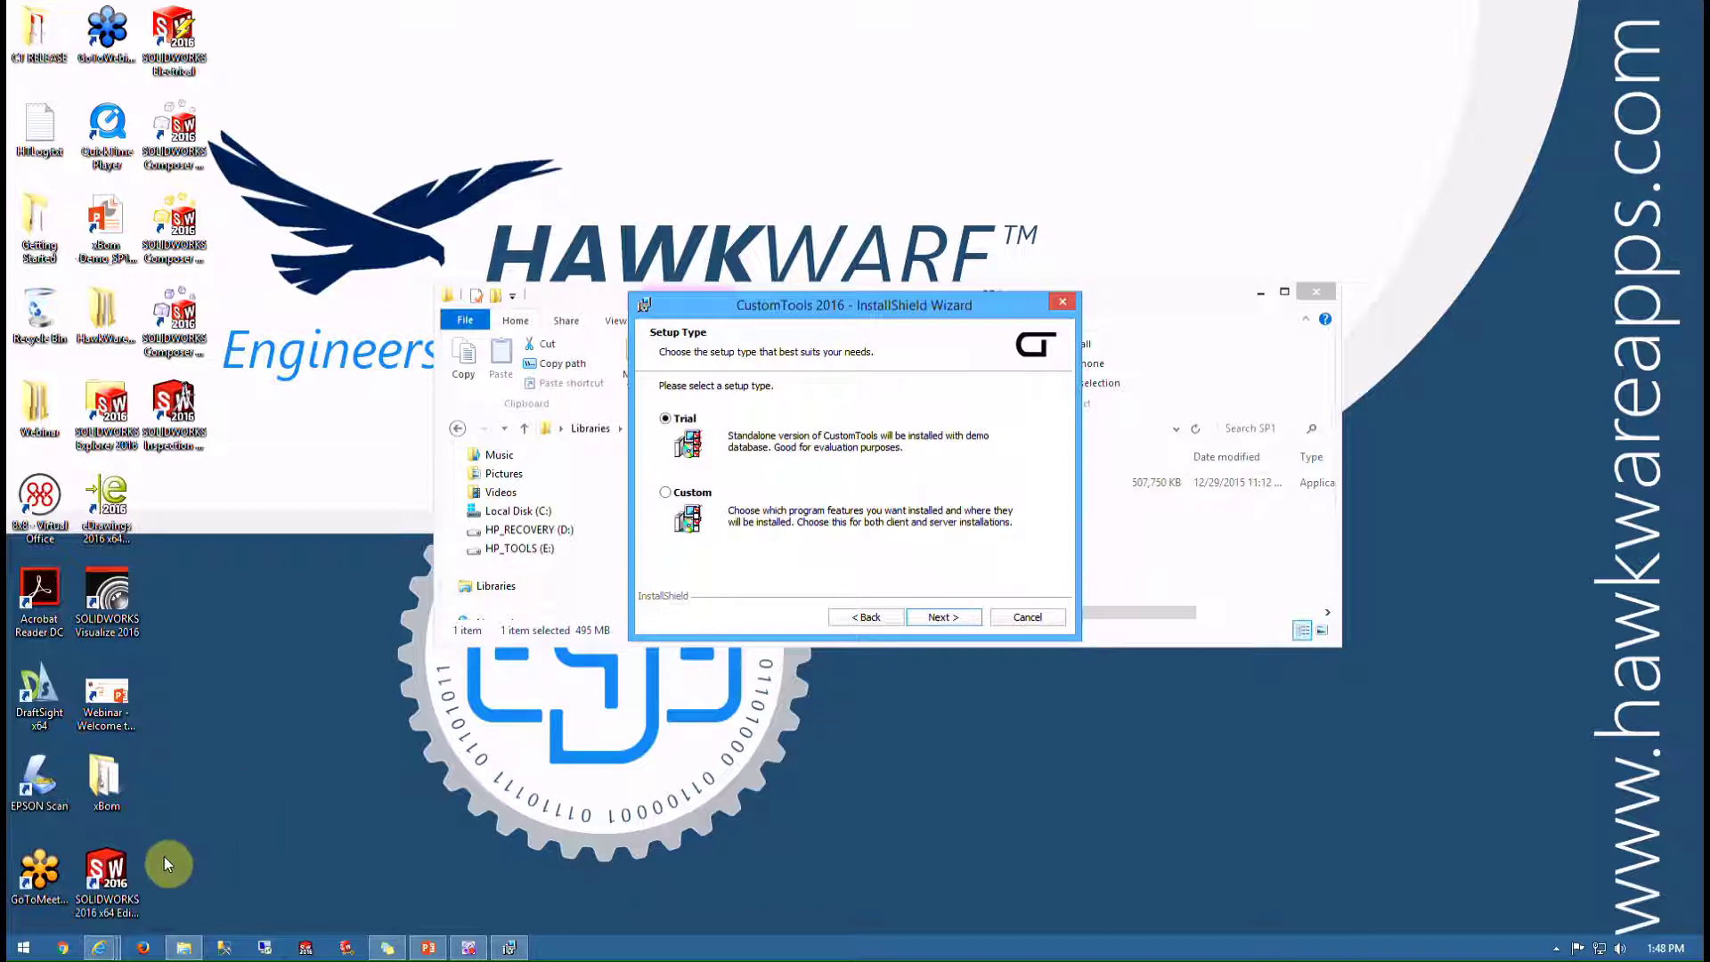
pyautogui.click(99, 950)
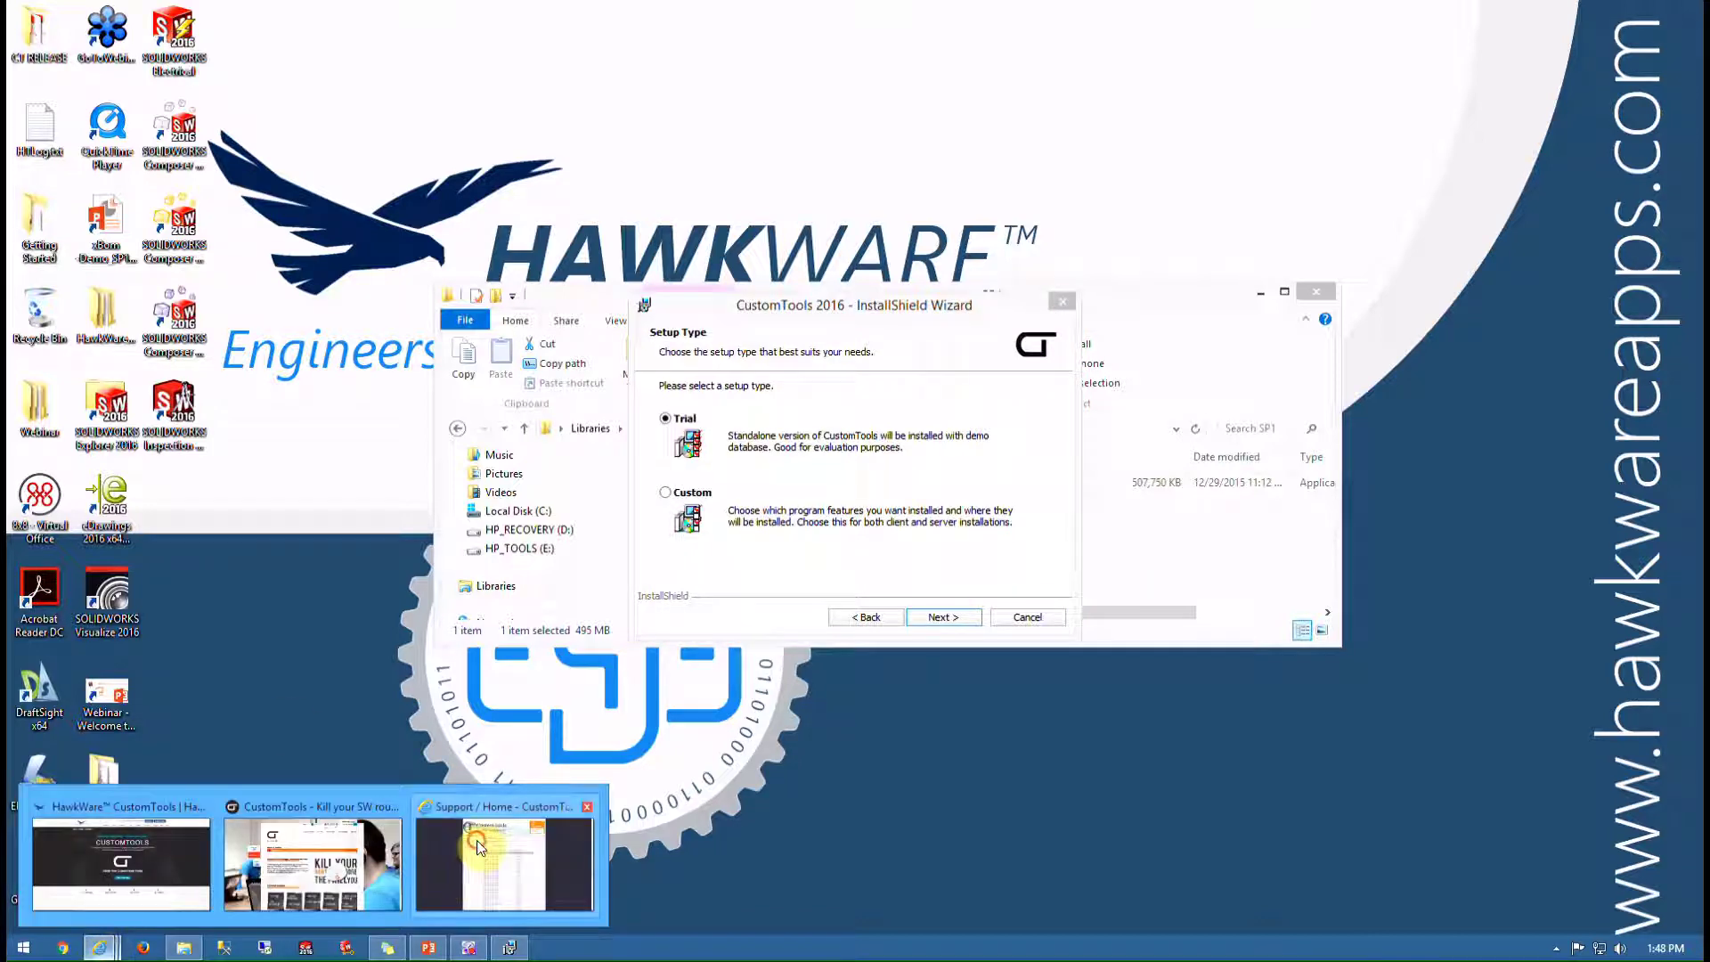
# Enter a sample serial number on the CustomTools Customer Center login page, then minimize the browser
pyautogui.click(499, 860)
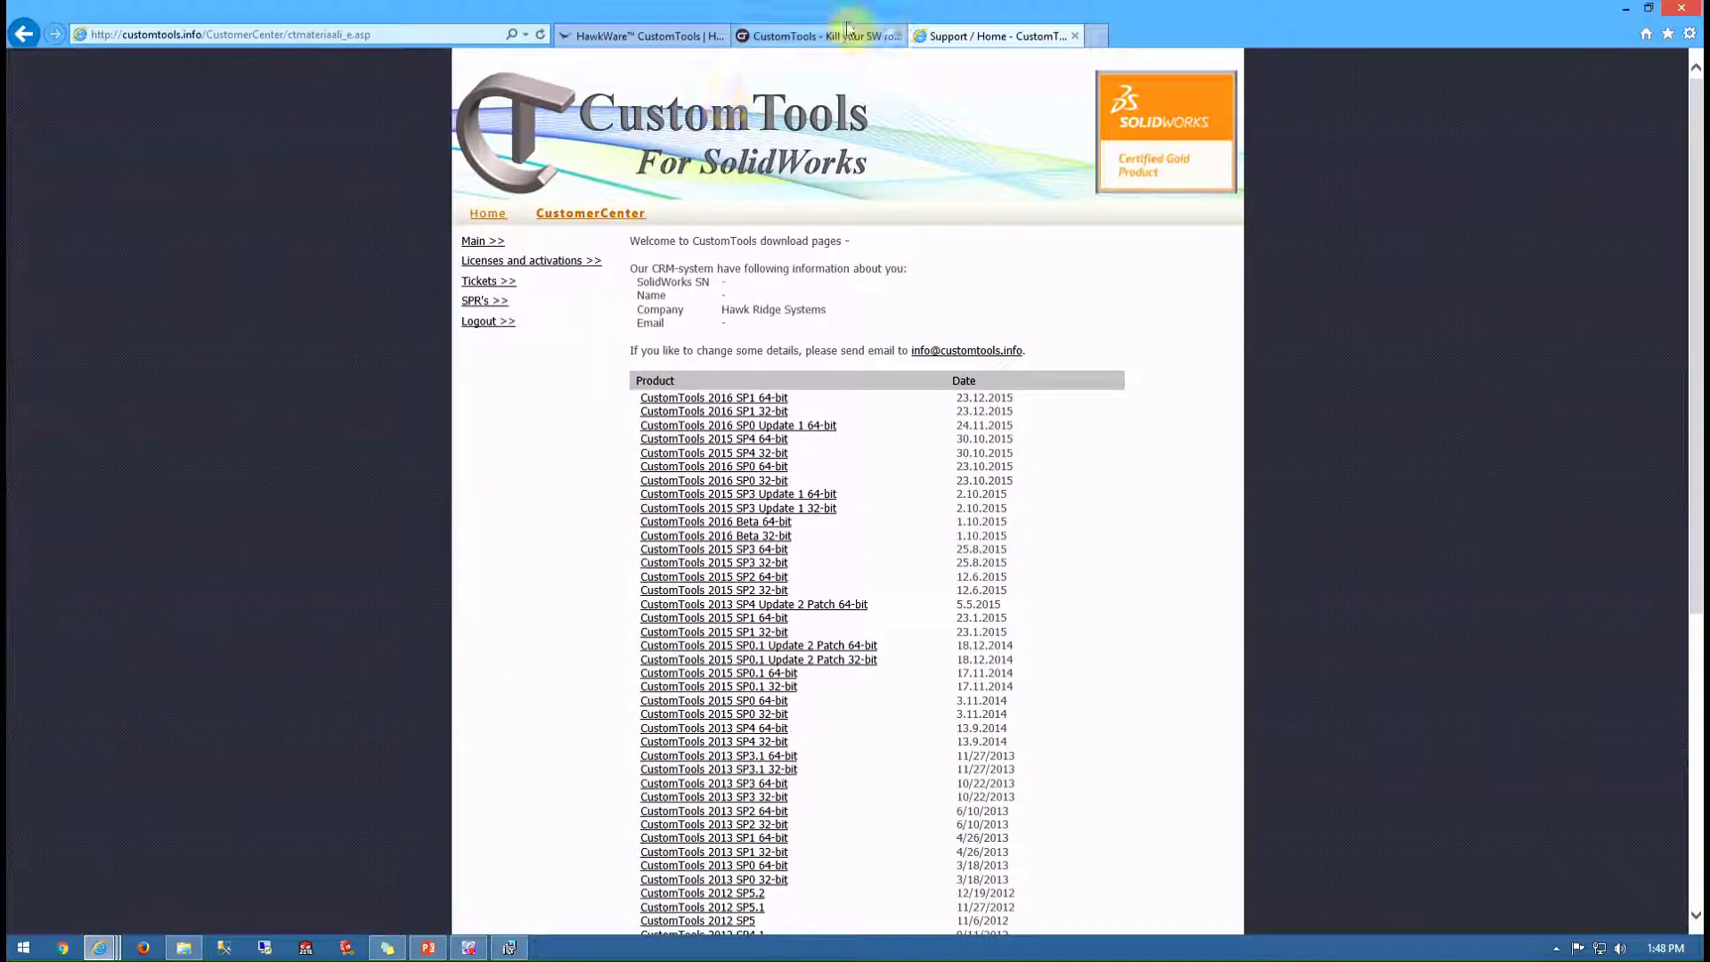
pyautogui.click(824, 36)
pyautogui.click(778, 105)
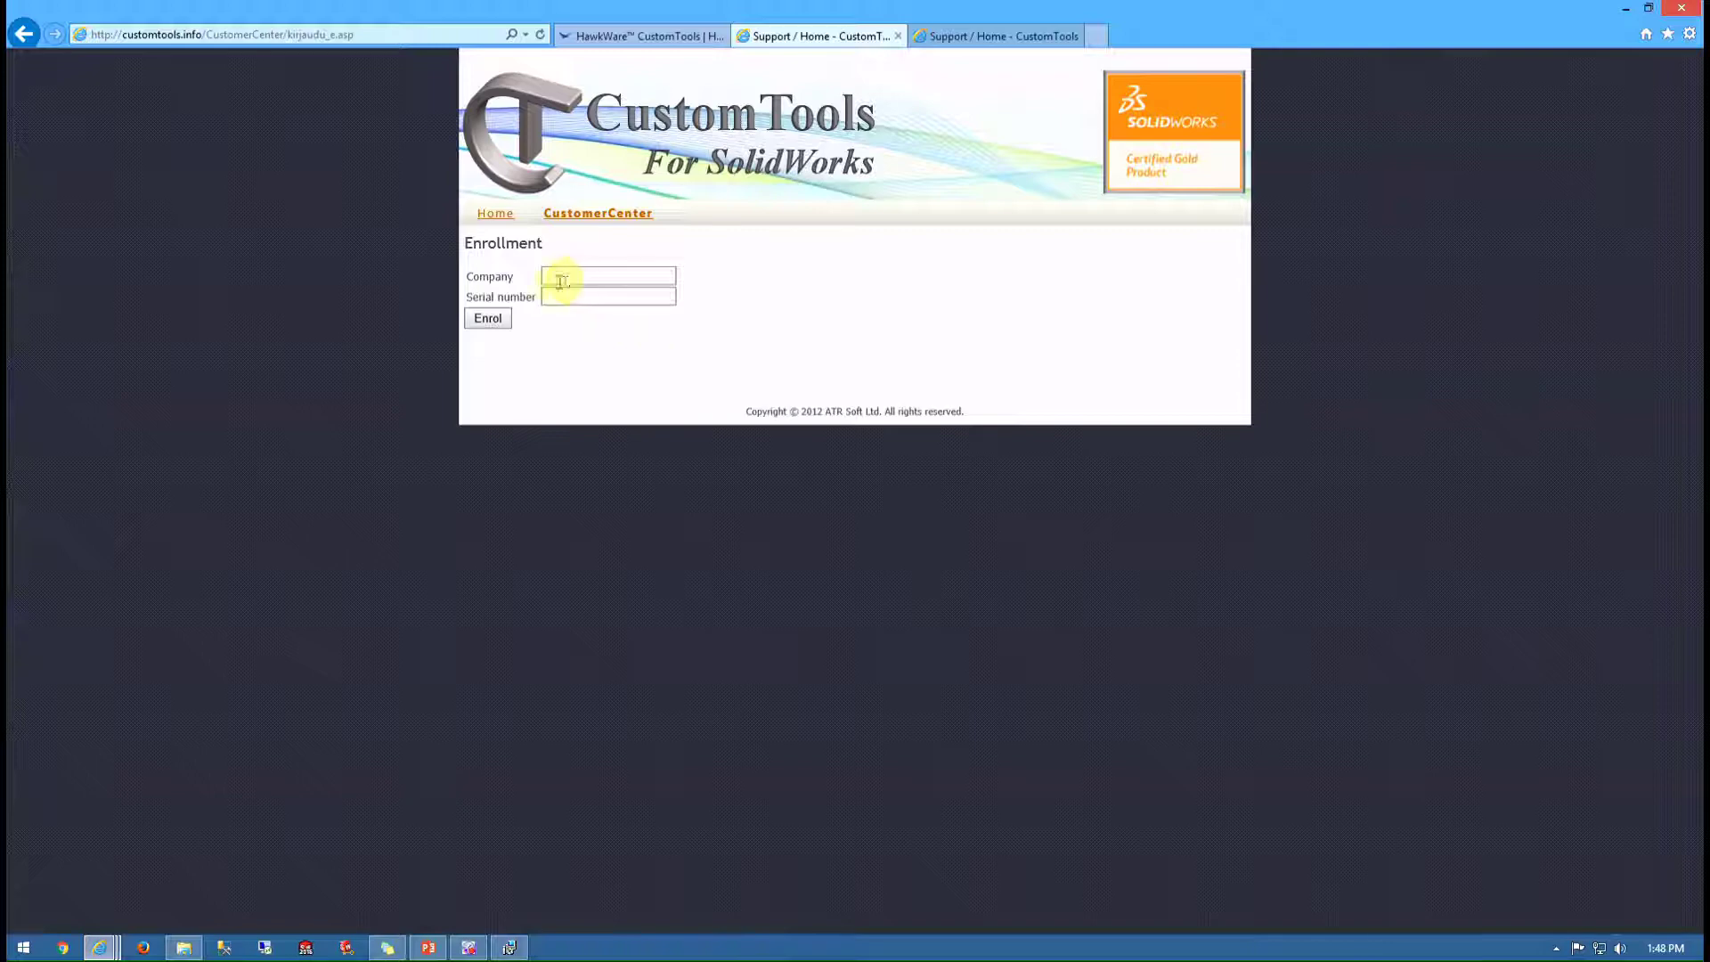
pyautogui.click(626, 294)
pyautogui.write('0000 0000 ')
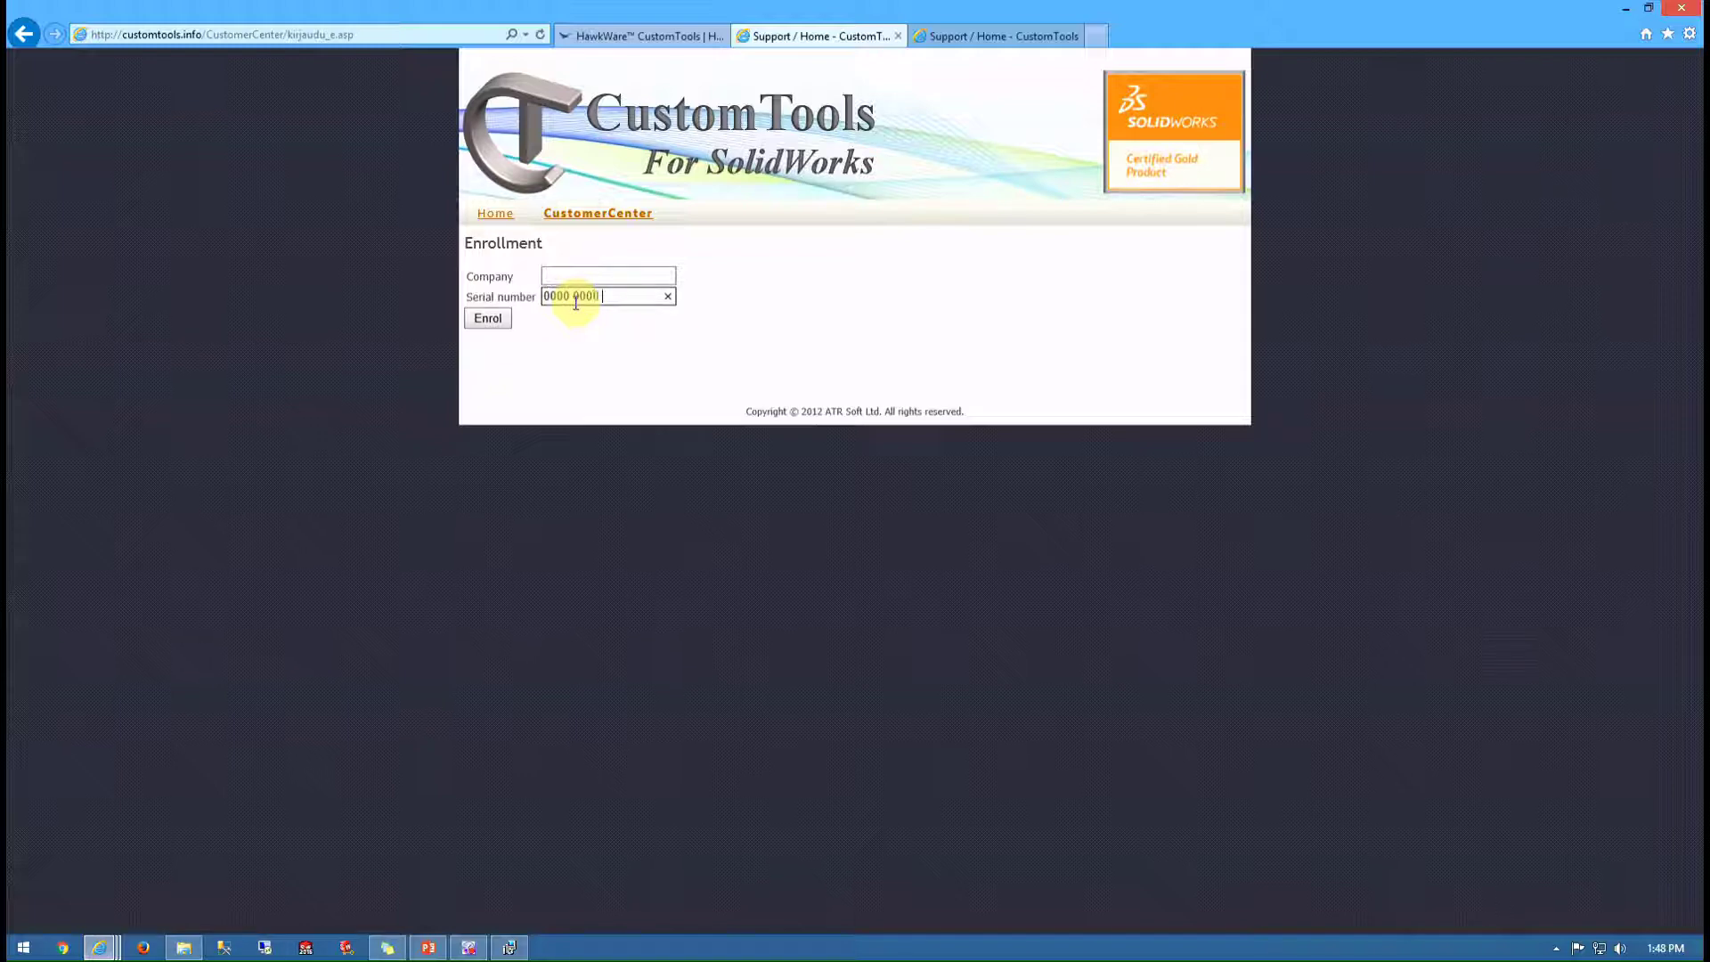
pyautogui.write('0000')
pyautogui.click(572, 297)
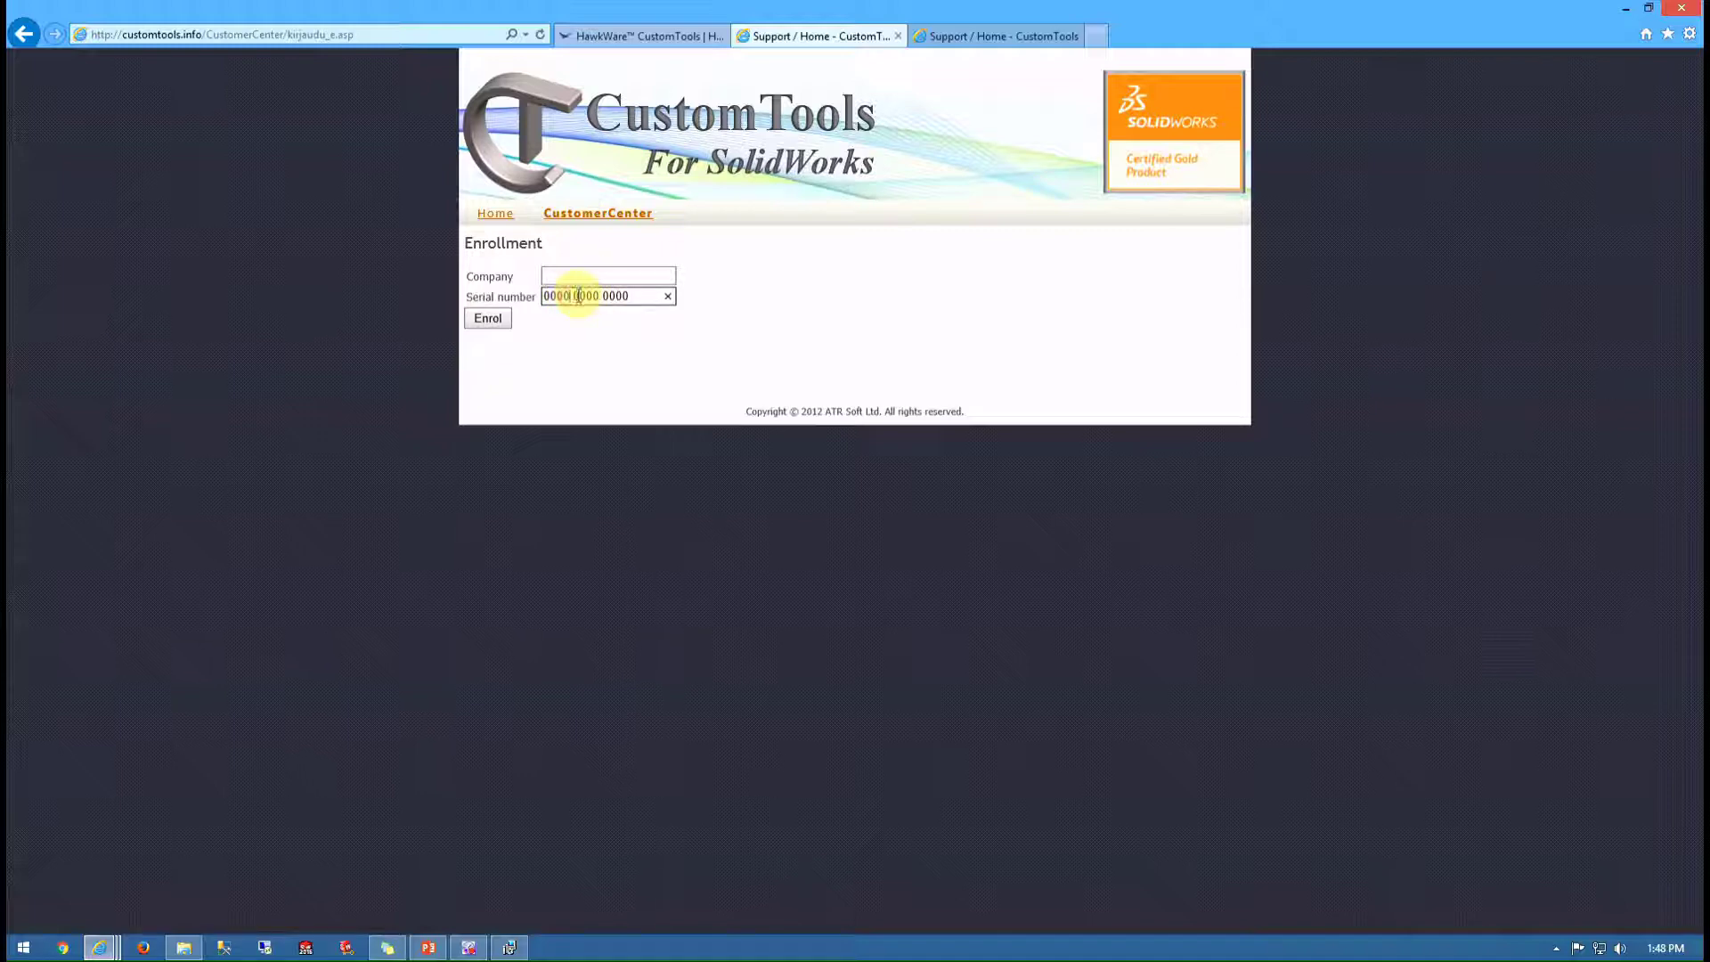
pyautogui.click(1625, 10)
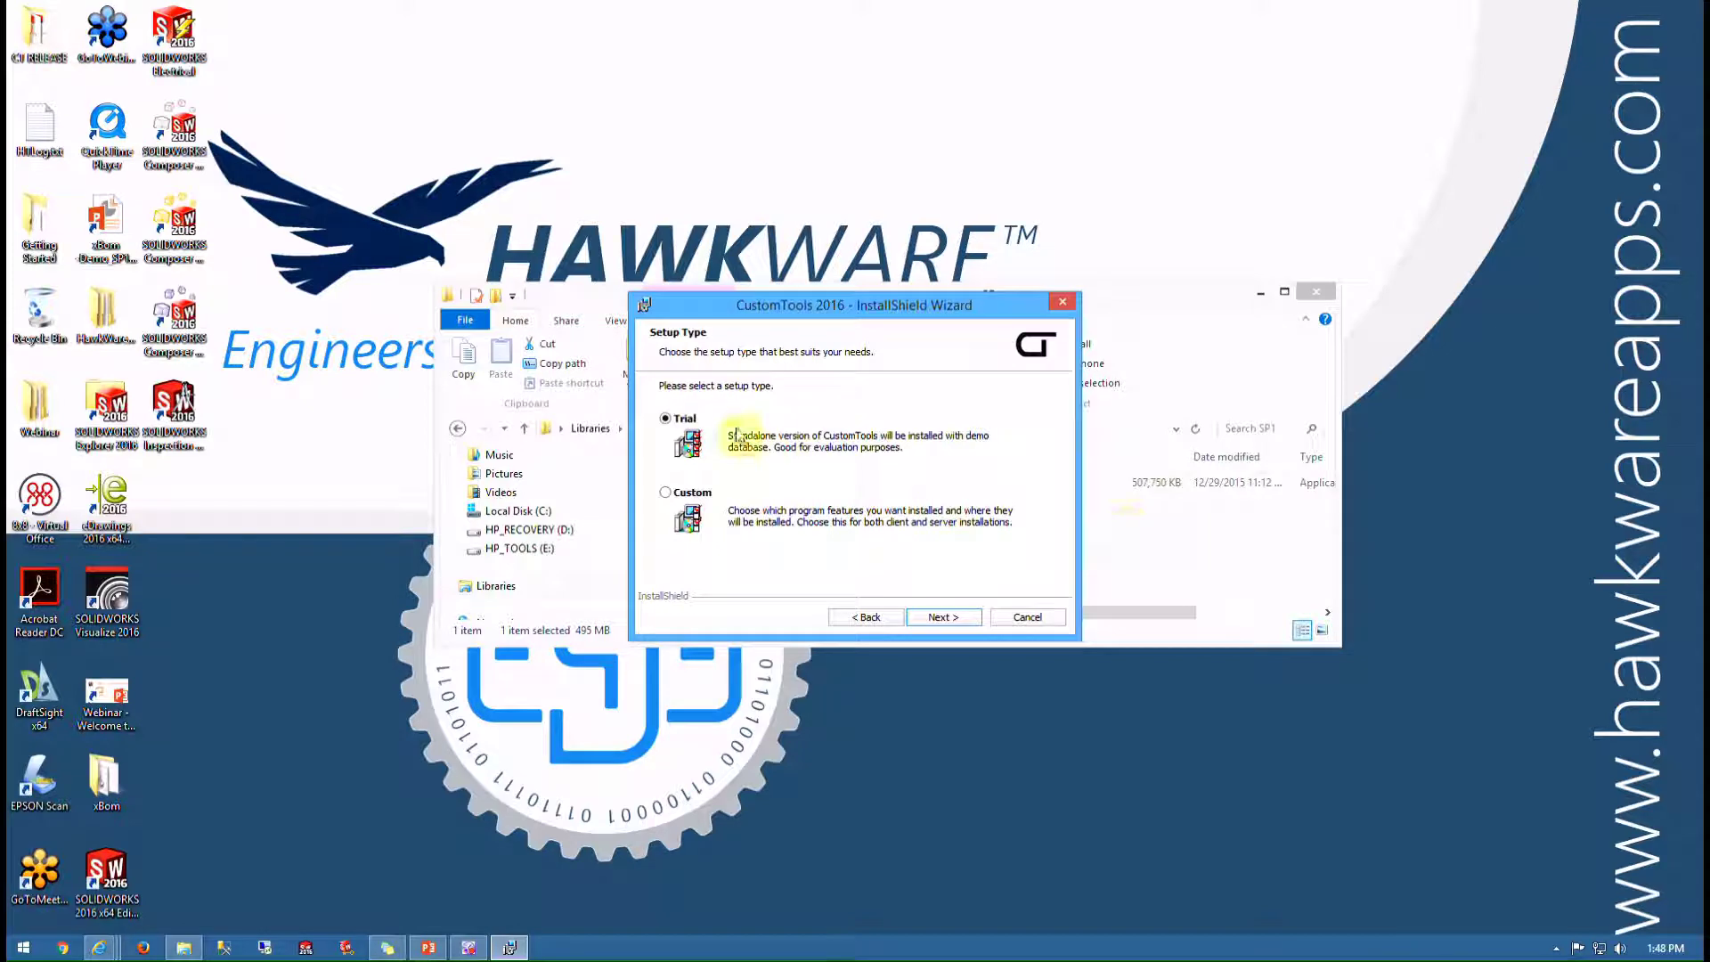
# Close the Explorer window and choose the Custom setup type to reach feature selection
pyautogui.click(1317, 292)
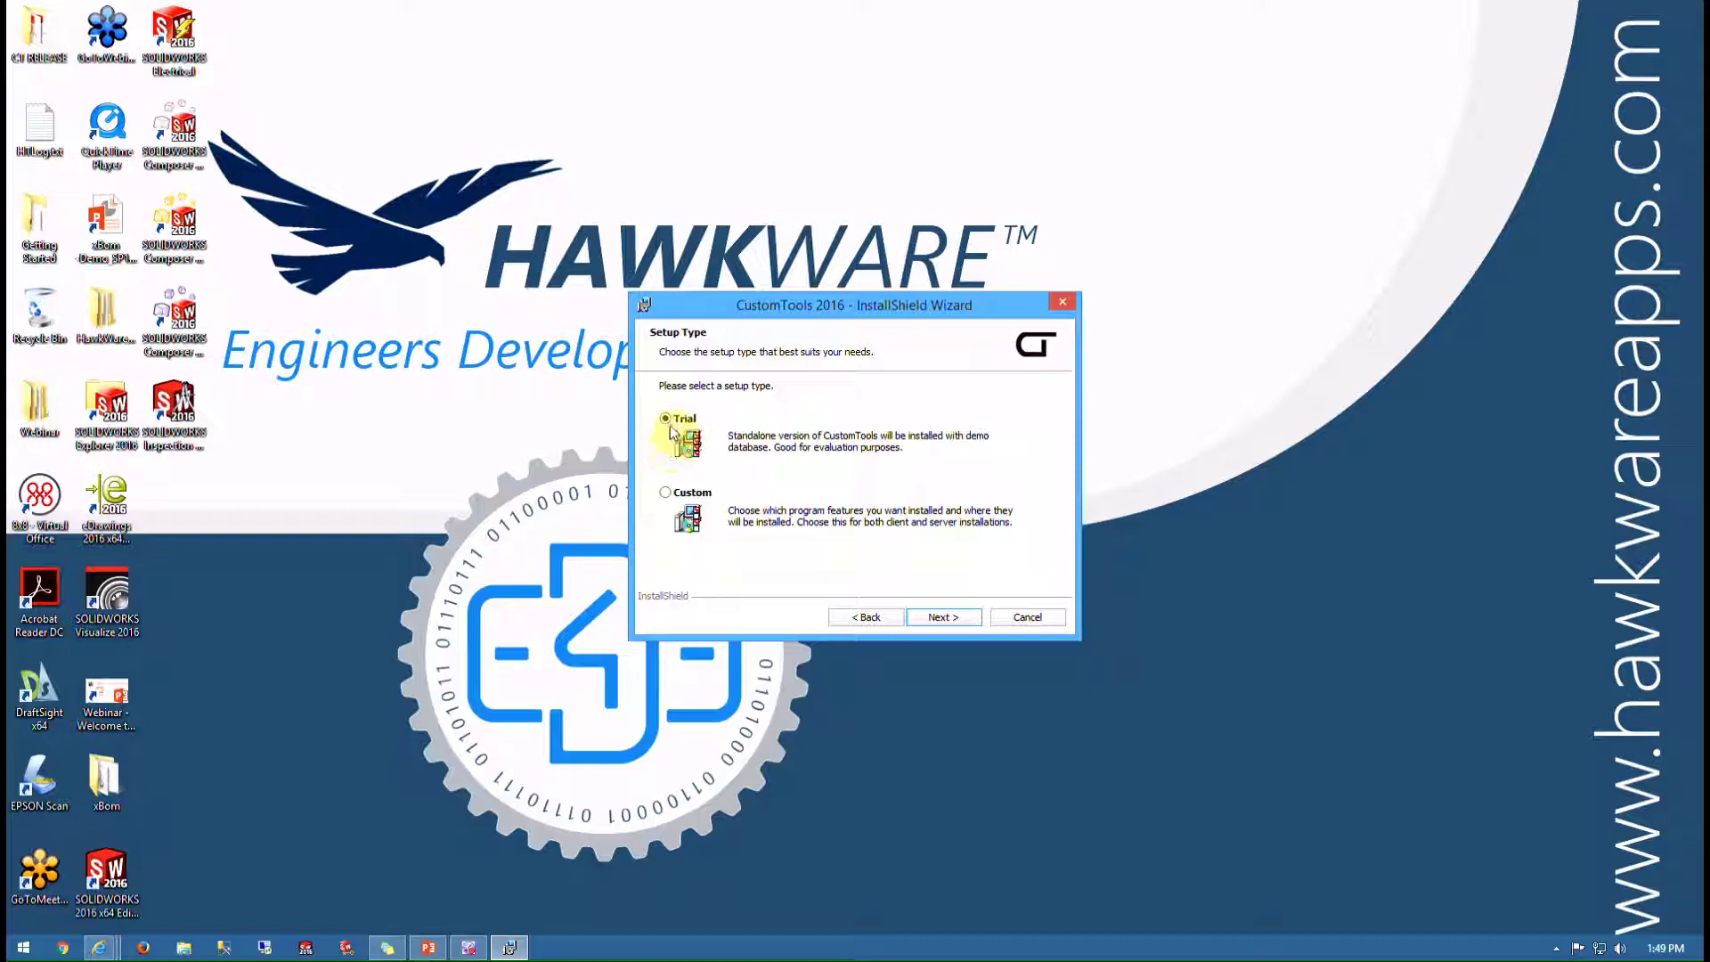
pyautogui.click(664, 494)
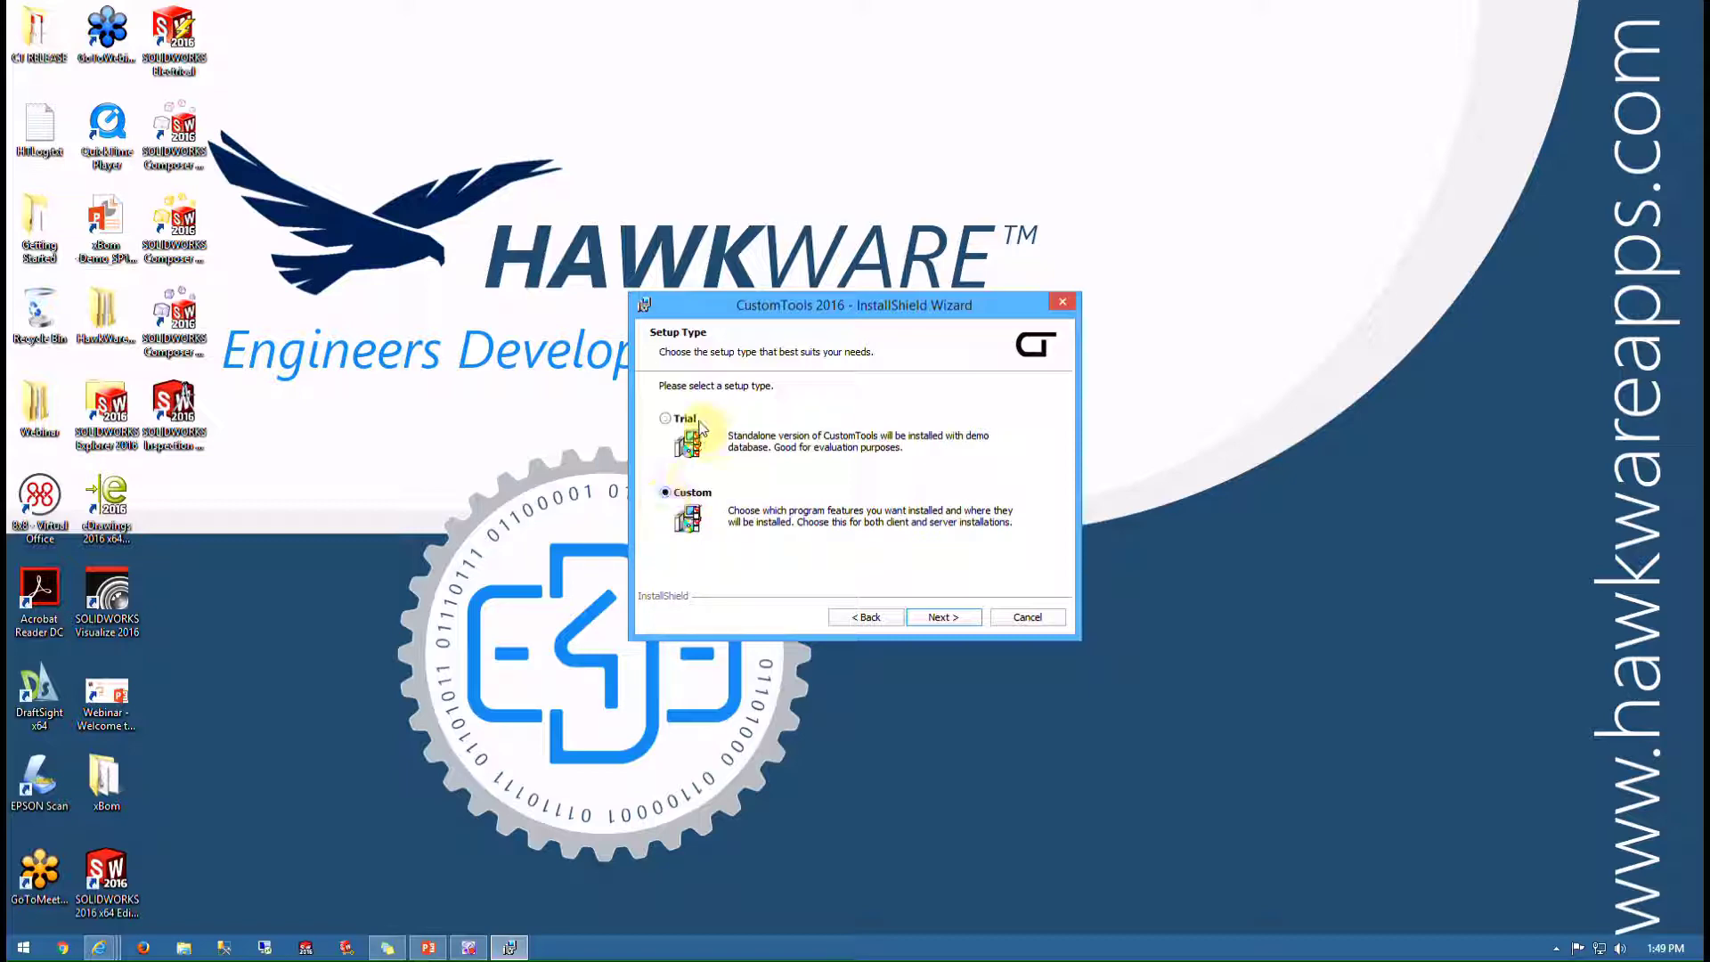
pyautogui.click(940, 618)
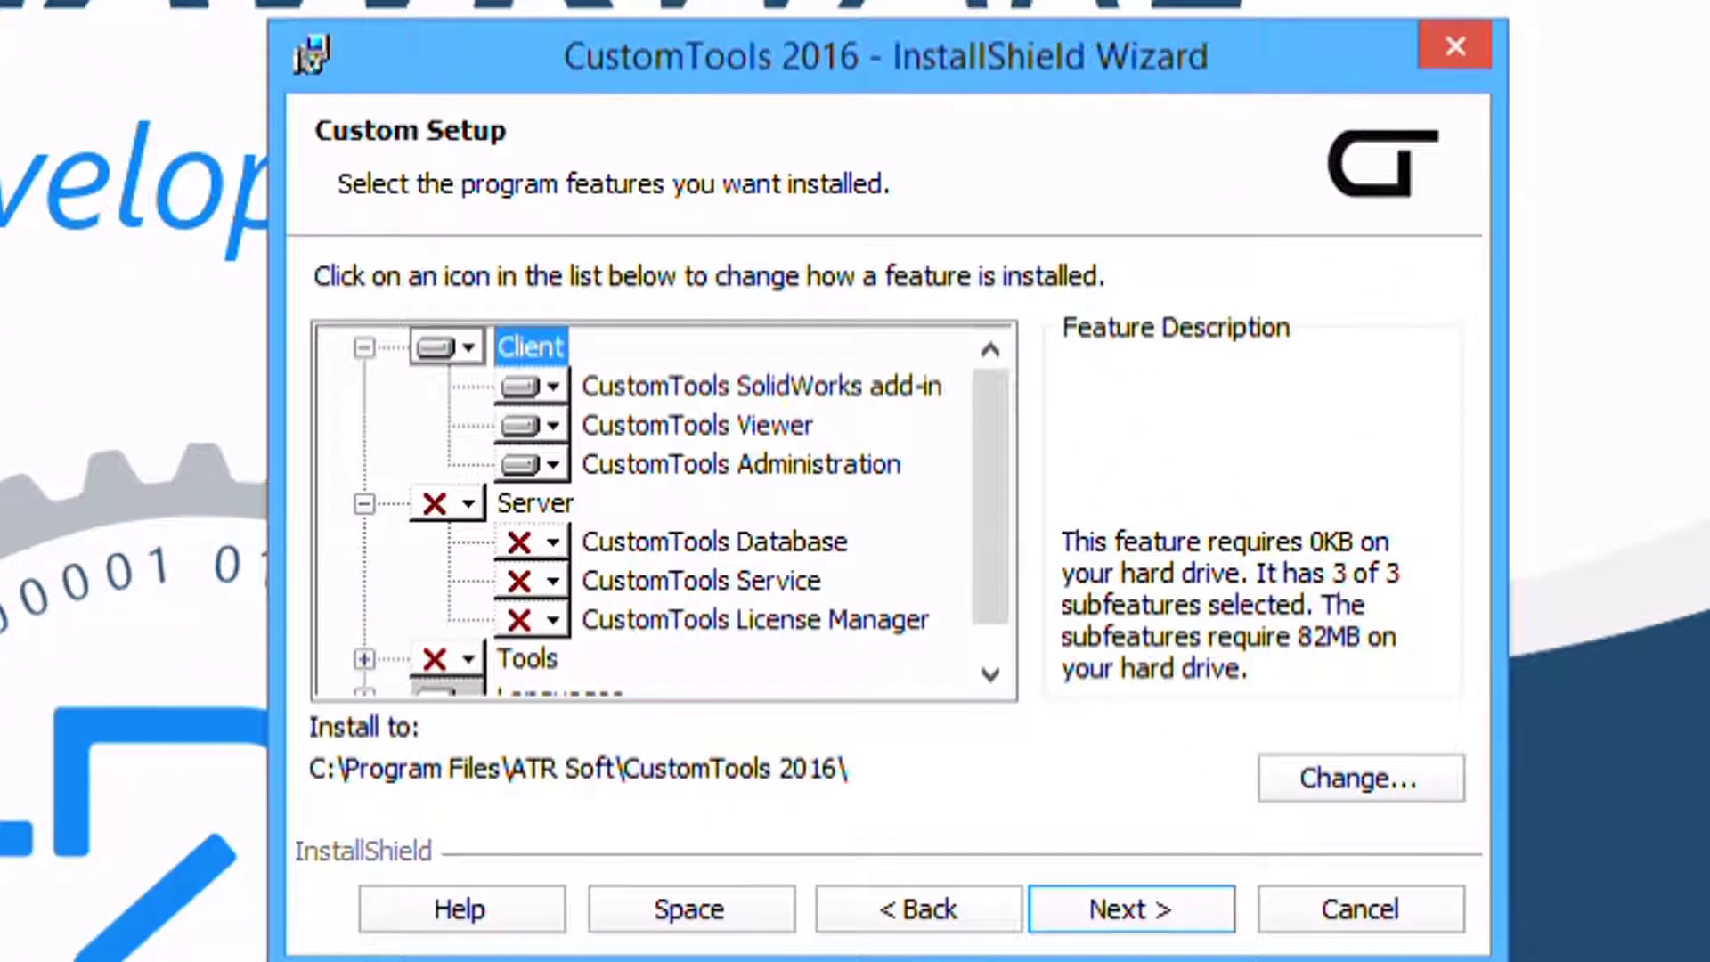
# Expand and collapse the Client, Server, Tools and Languages branches to review available features
pyautogui.click(364, 346)
pyautogui.click(363, 386)
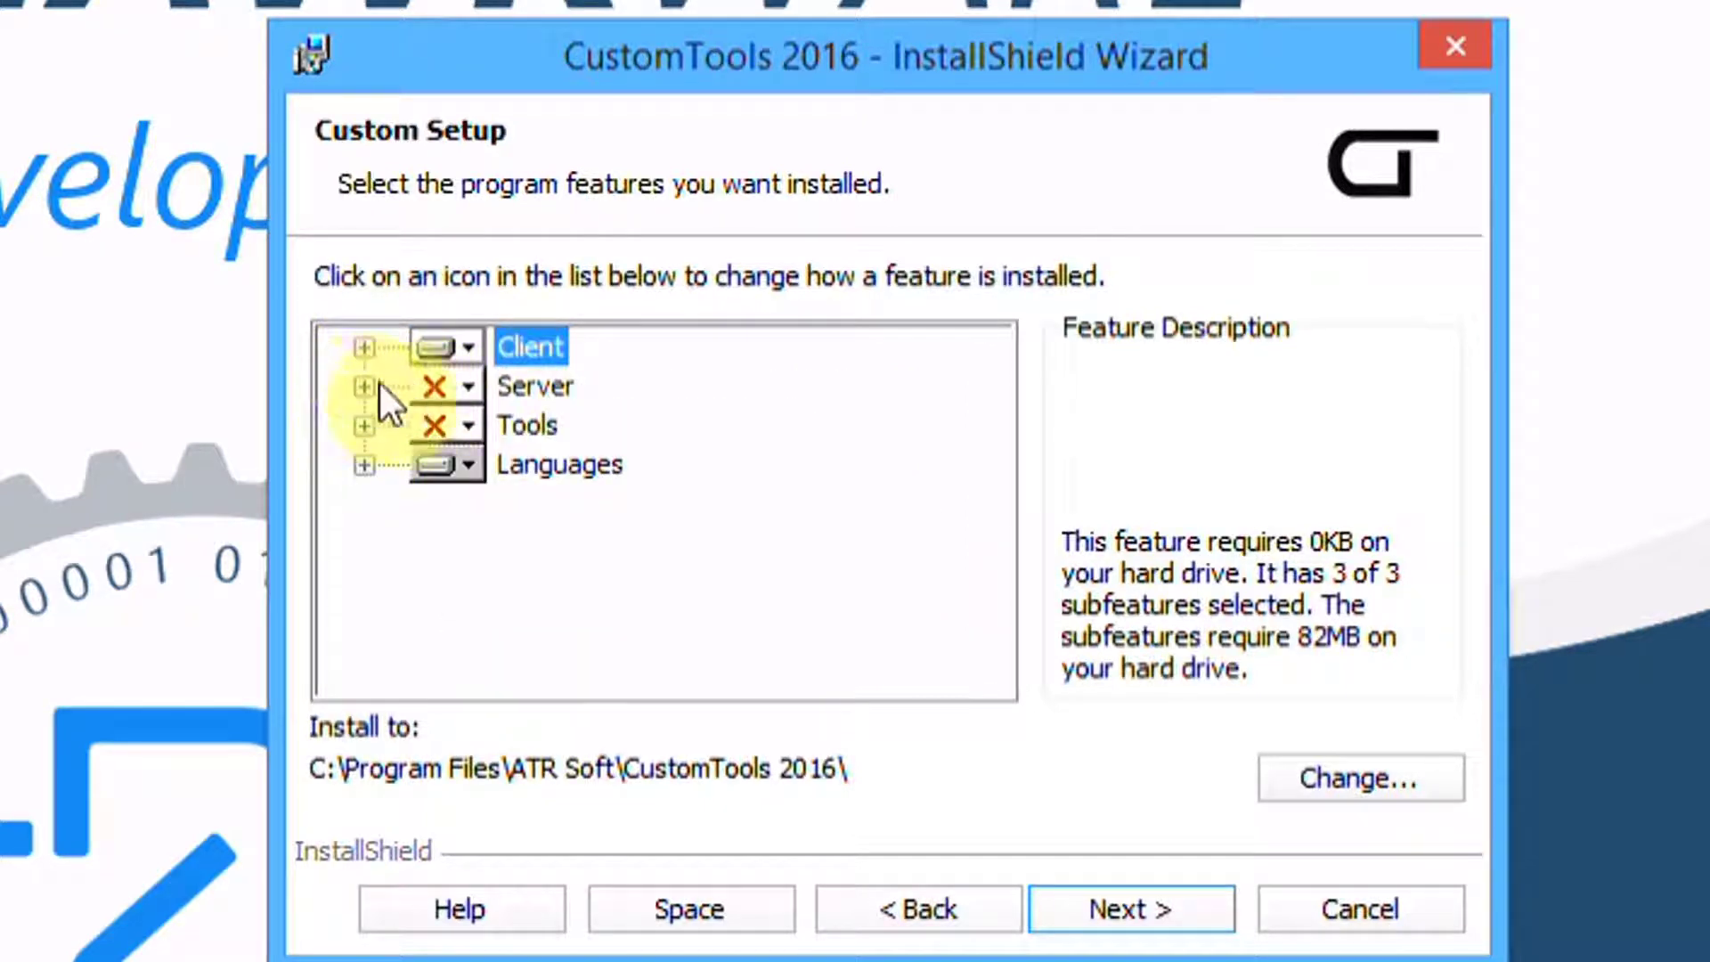
pyautogui.click(364, 425)
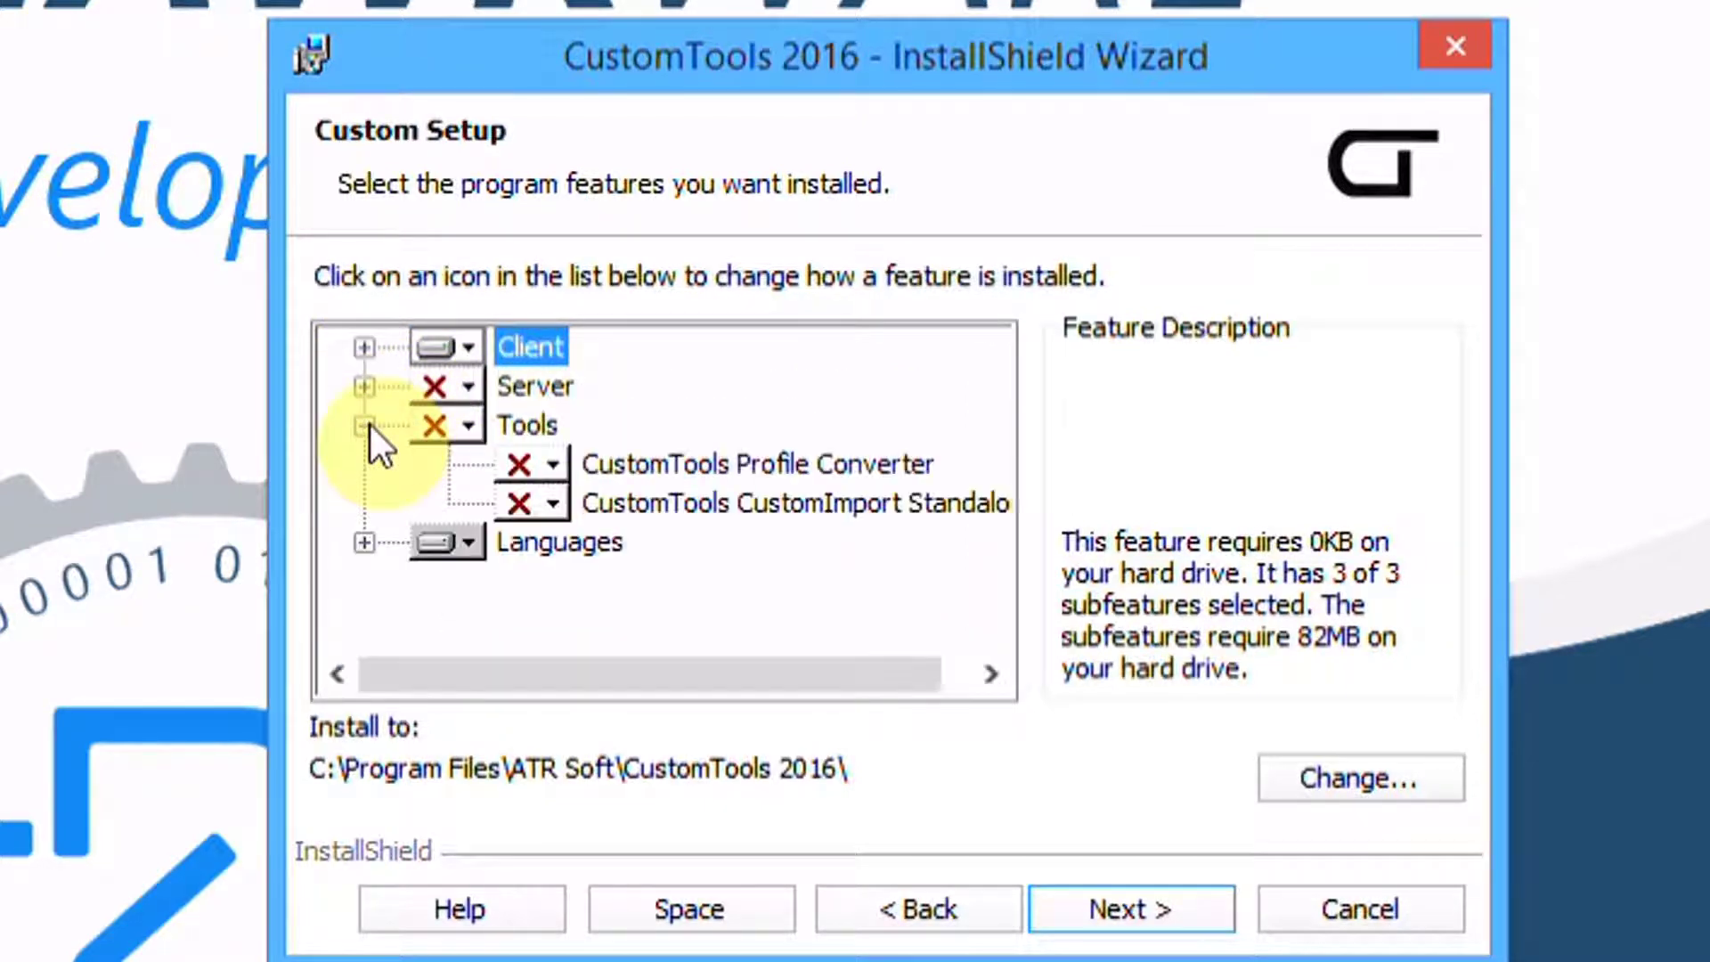
pyautogui.click(365, 426)
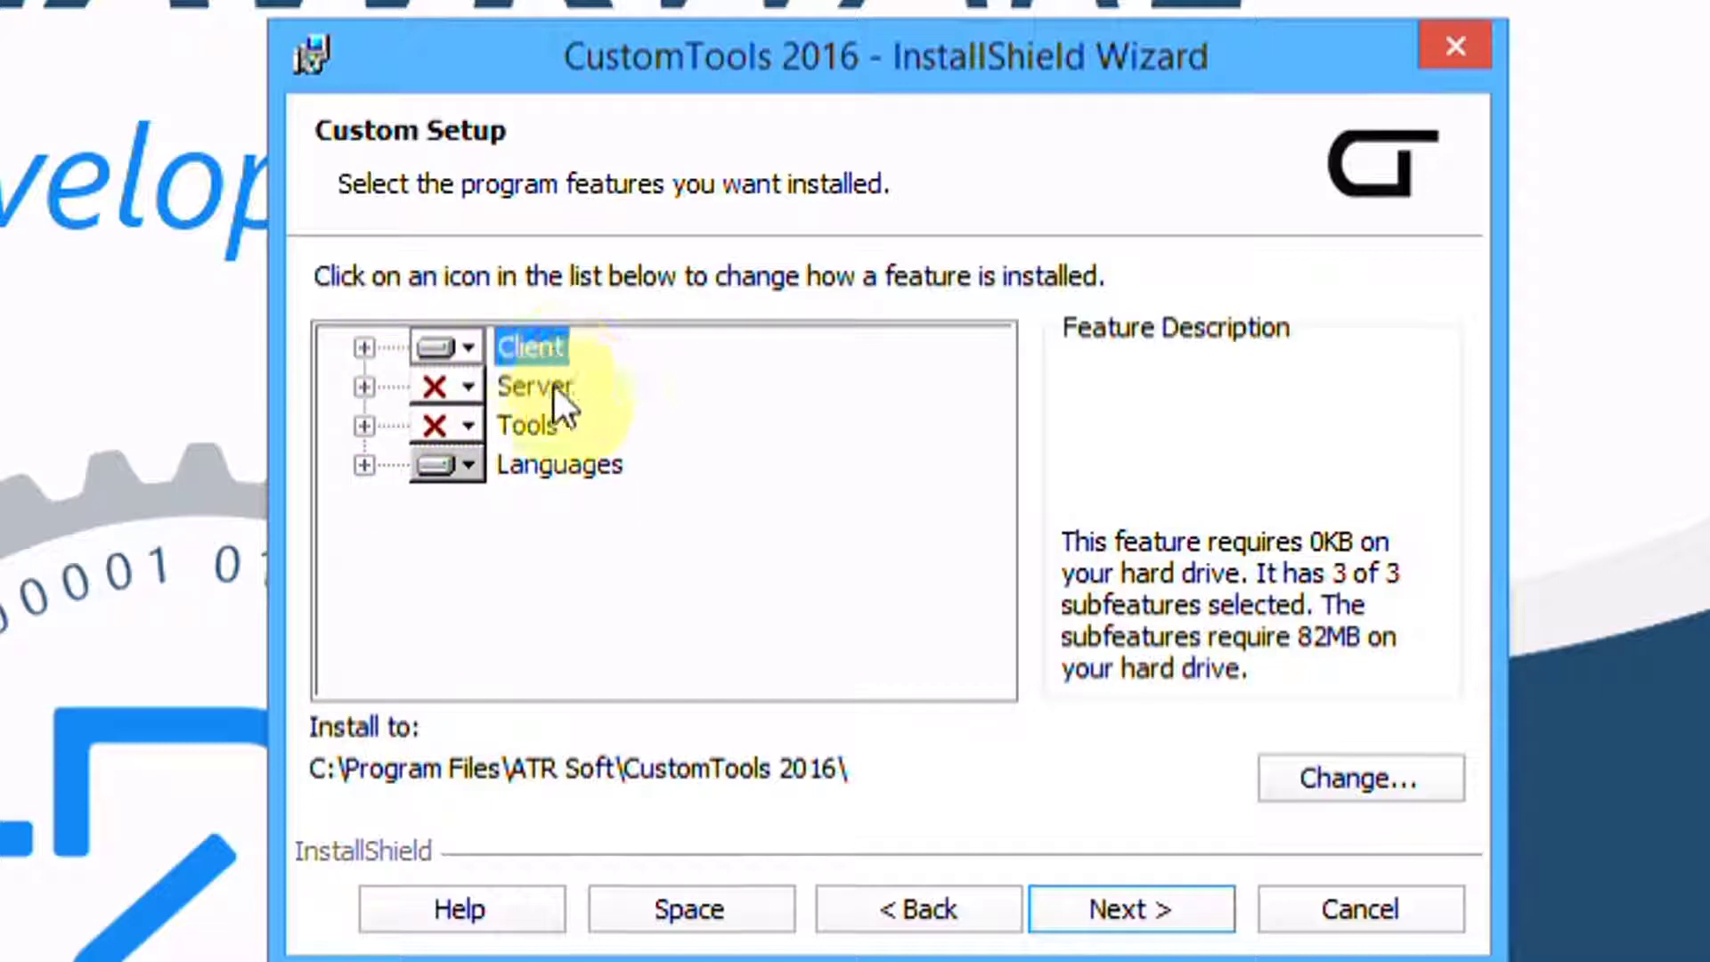
pyautogui.click(372, 458)
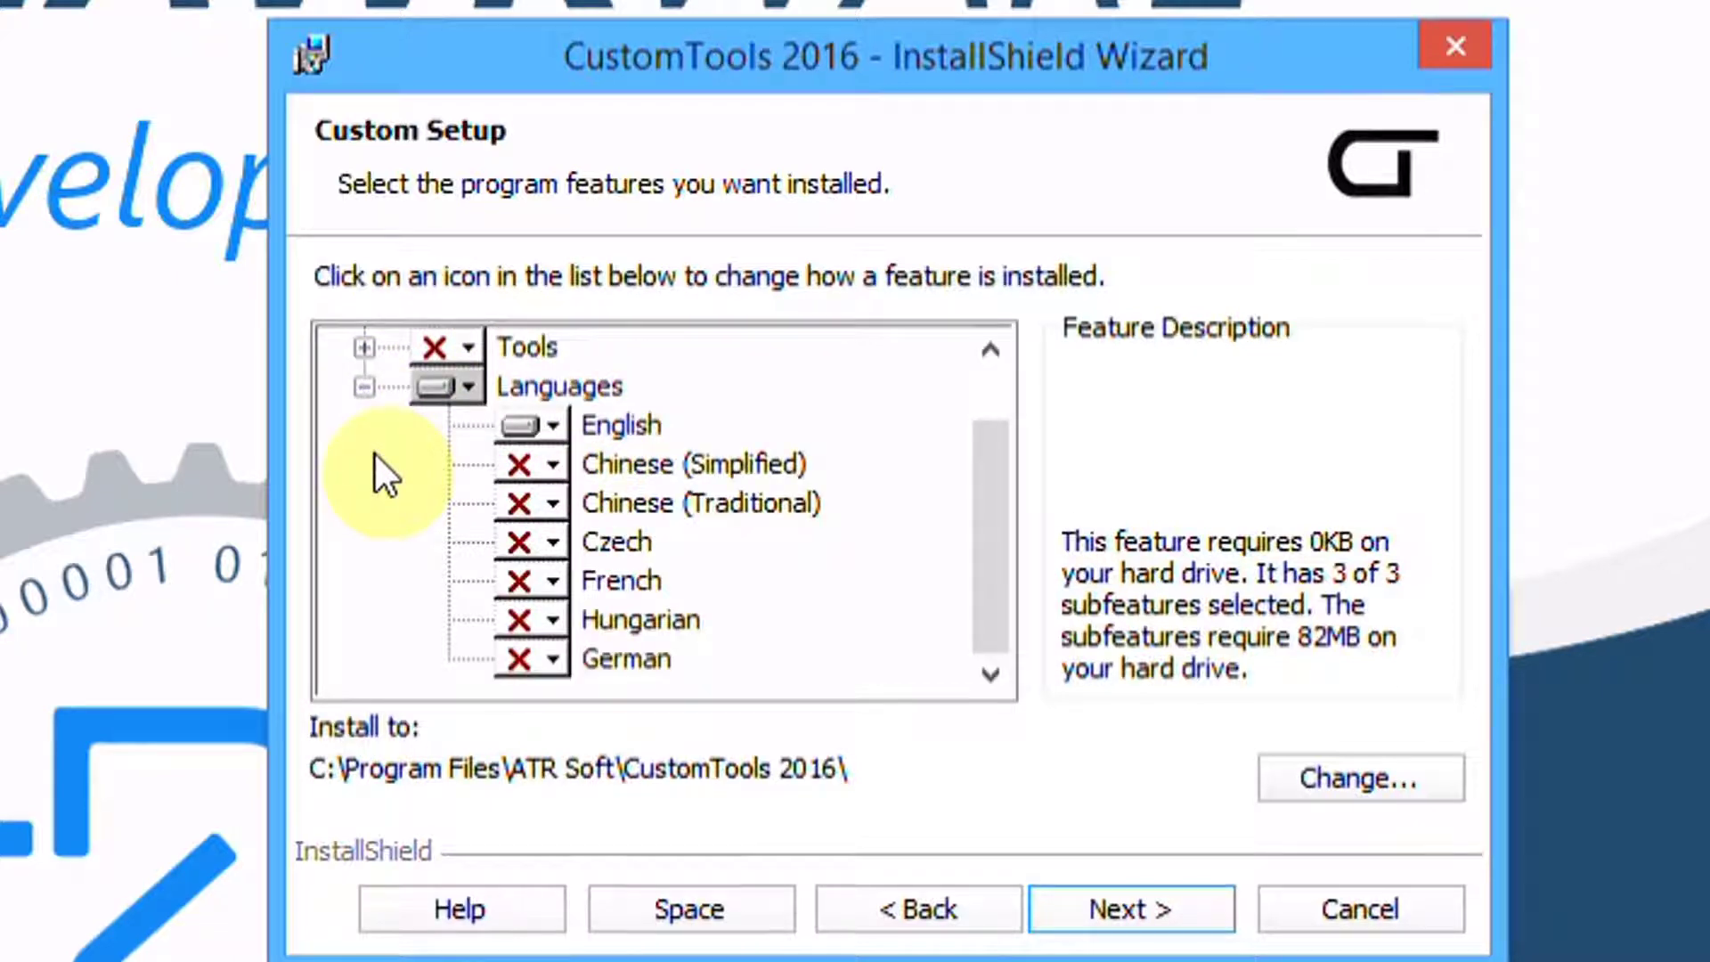
pyautogui.click(364, 386)
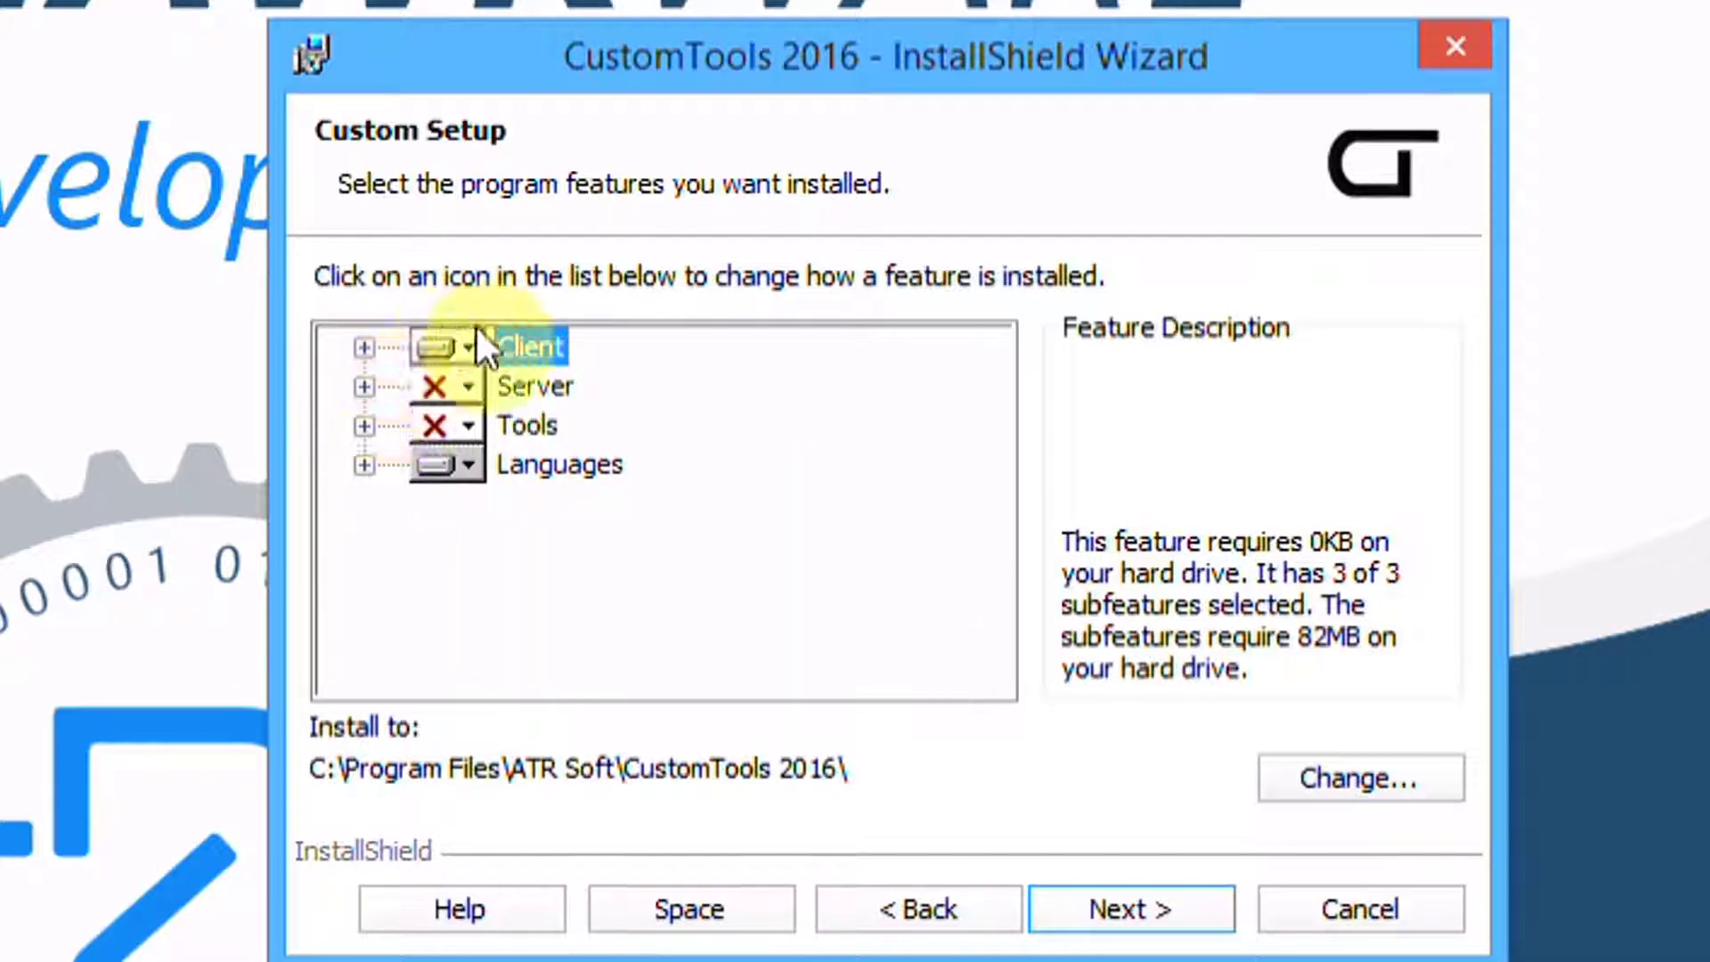
# Set CustomTools Viewer under Client to 'This feature will not be available'
pyautogui.click(363, 348)
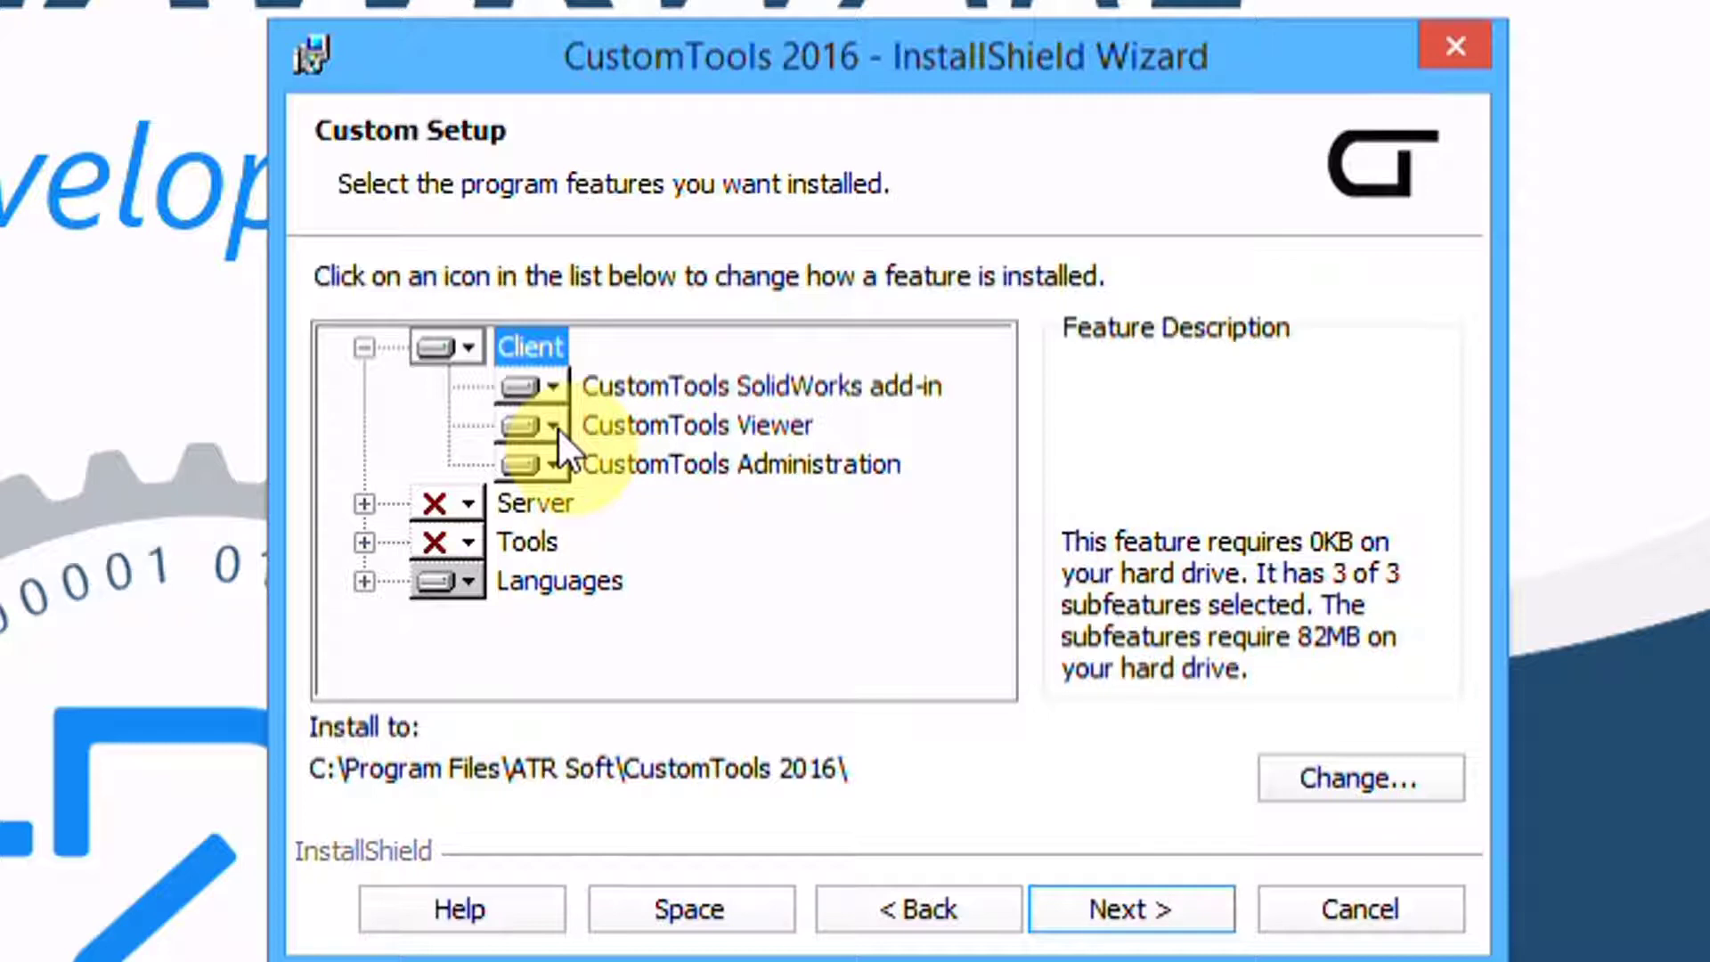
pyautogui.click(545, 431)
pyautogui.click(585, 602)
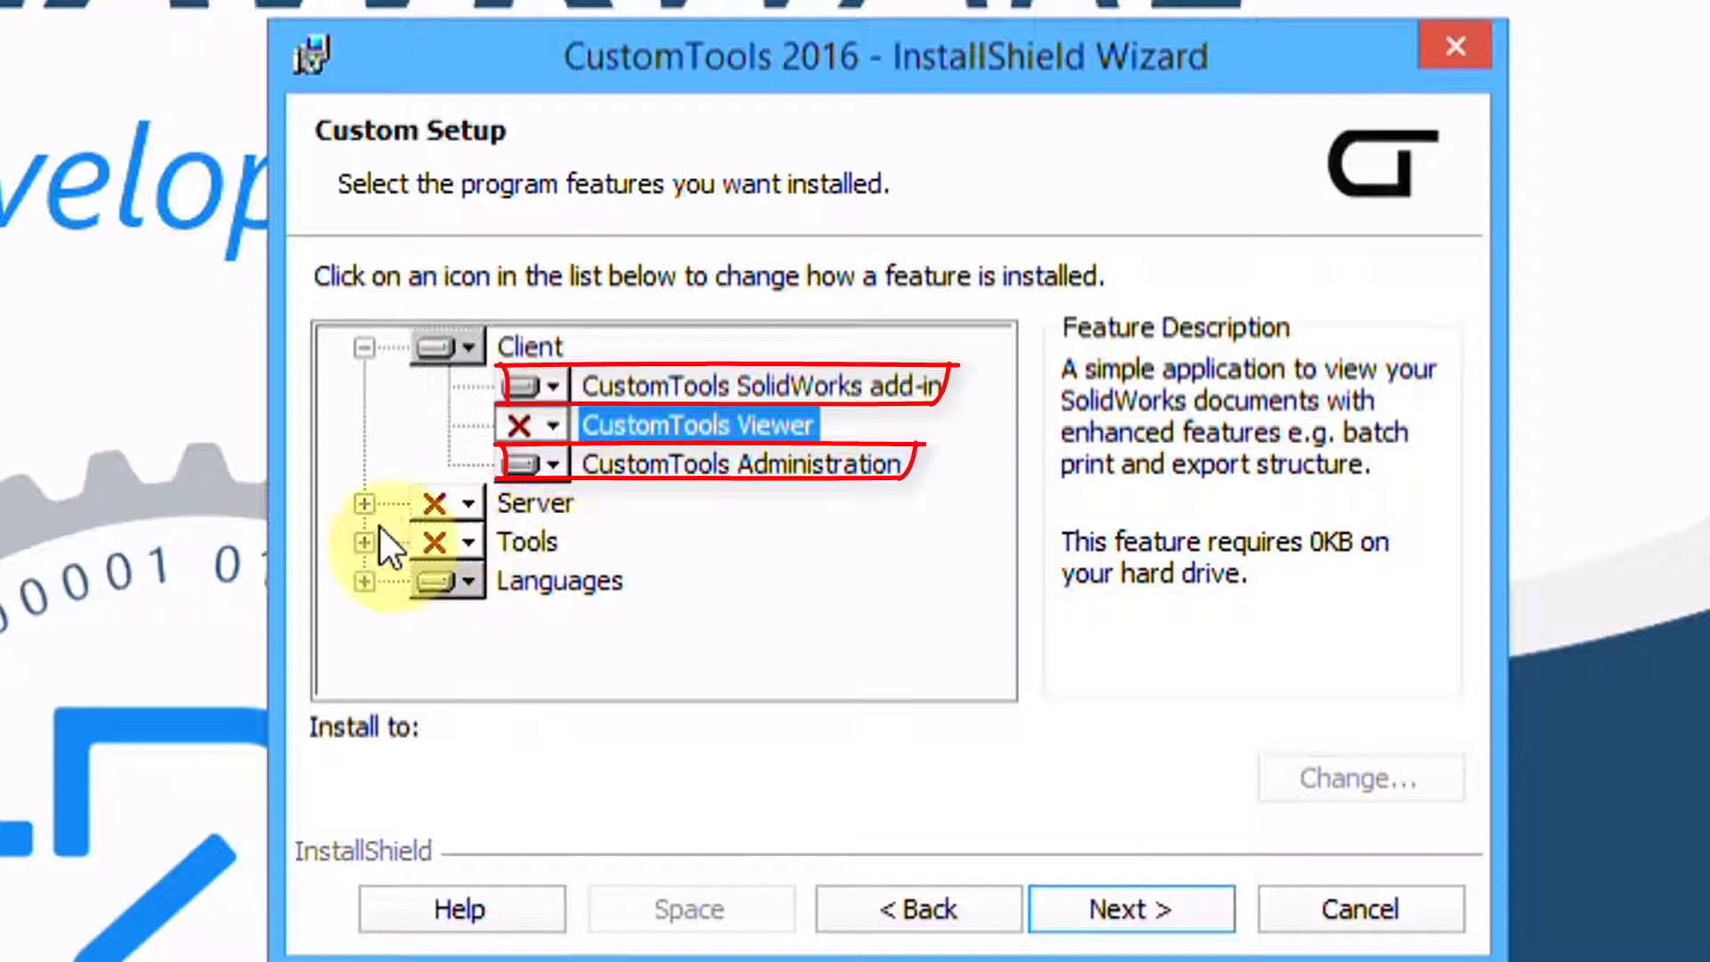
# Set the Server feature to install on the local hard drive and select CustomTools Database
pyautogui.click(362, 505)
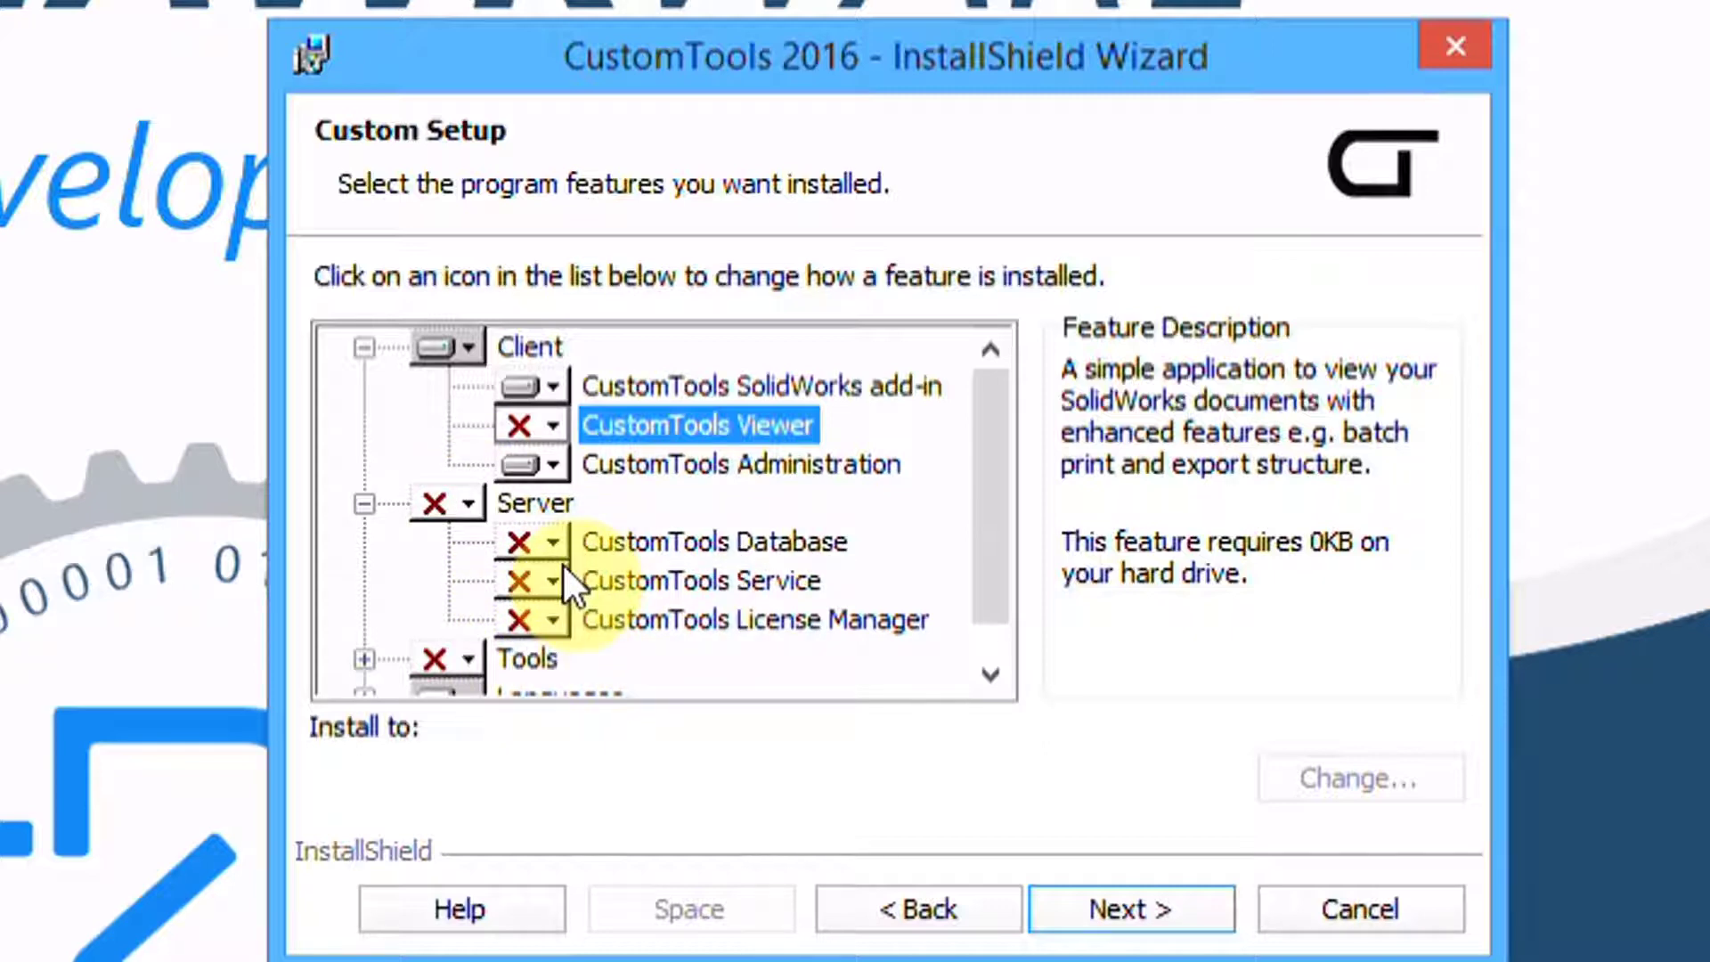
pyautogui.click(470, 500)
pyautogui.click(458, 553)
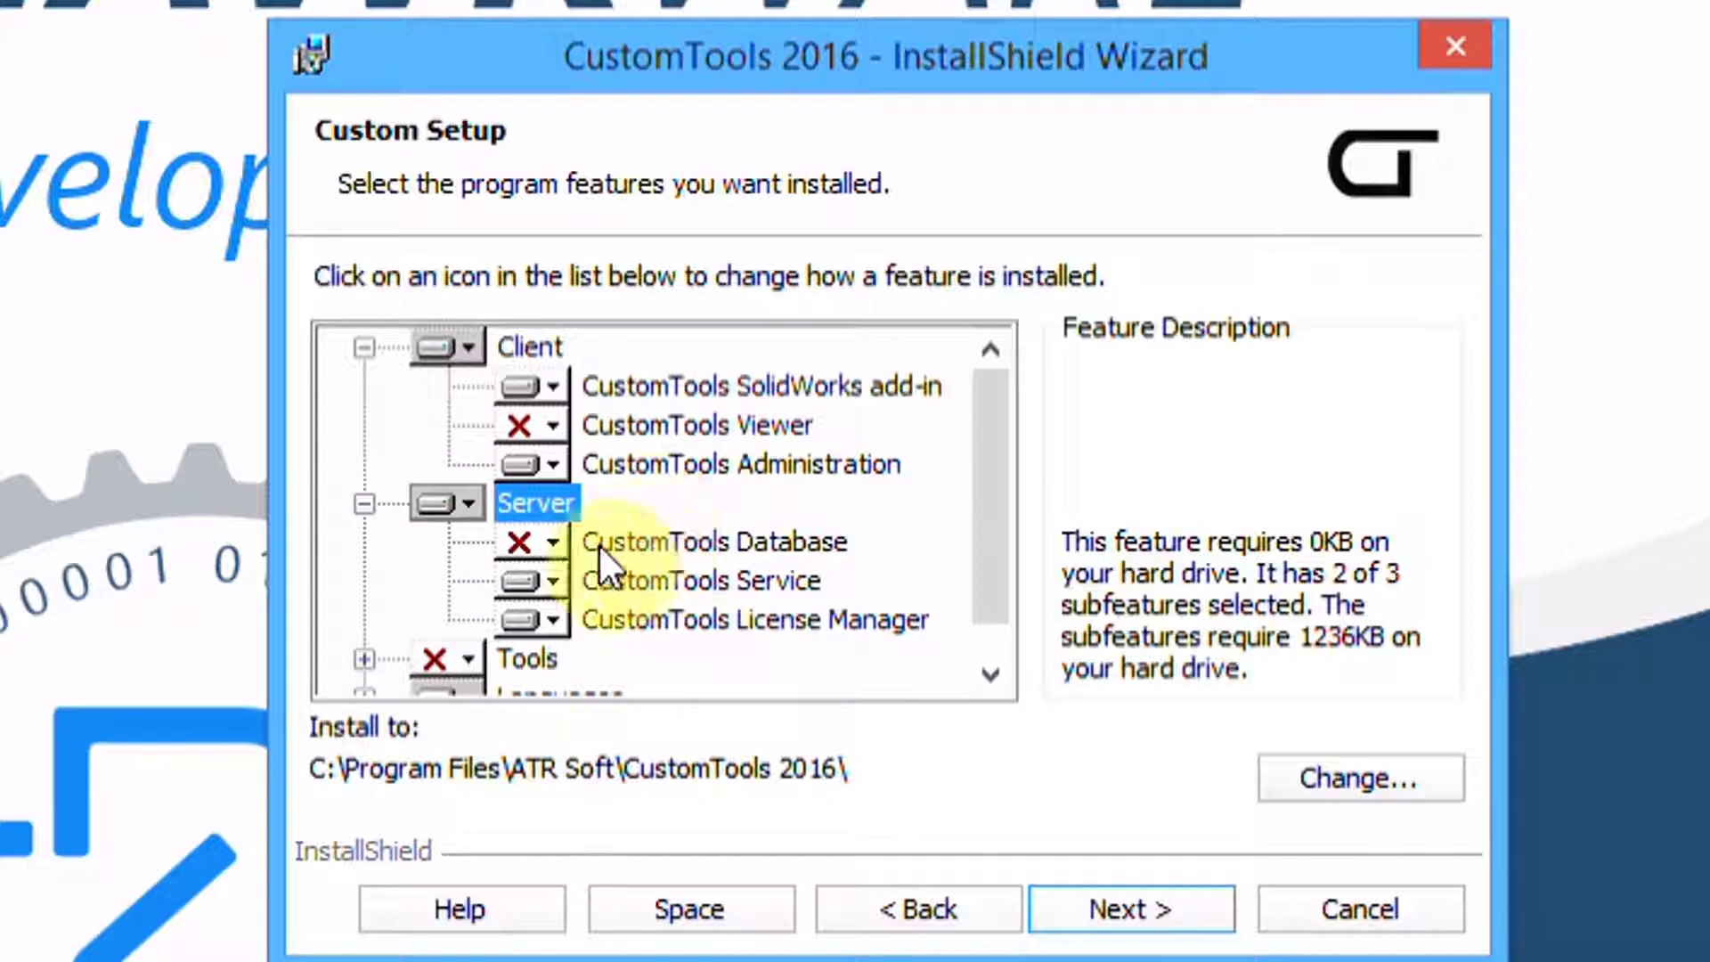
pyautogui.click(634, 546)
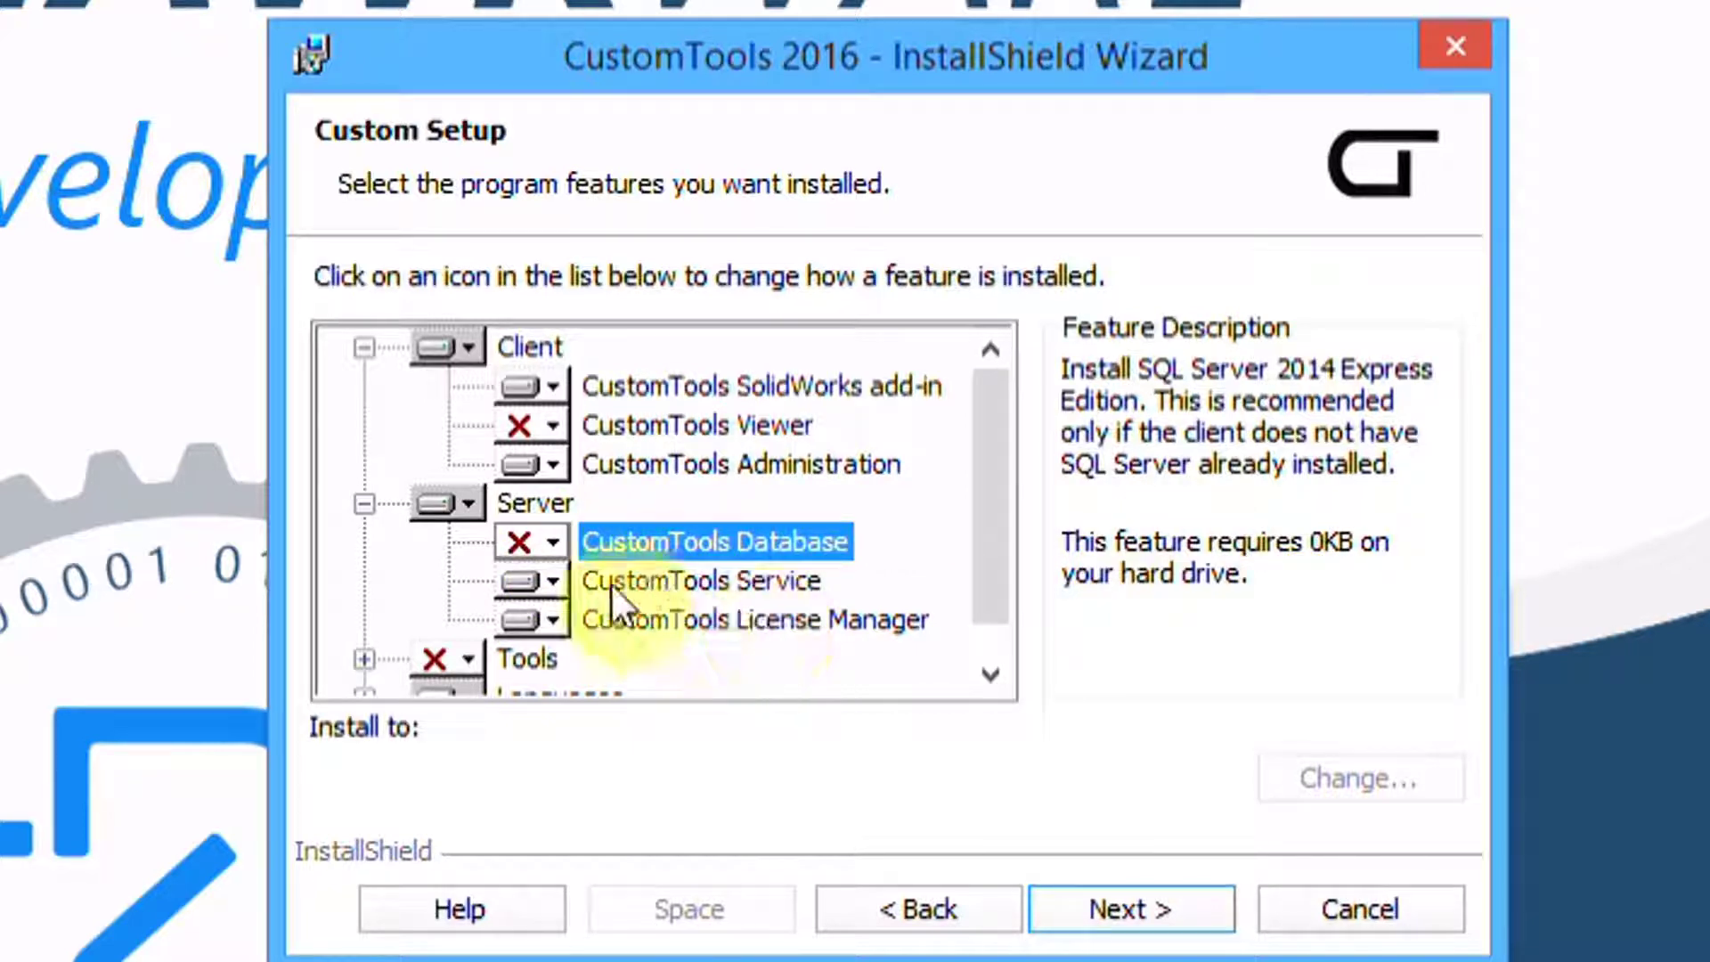
# Exclude CustomTools Service and CustomTools License Manager, then advance to the Database Server page
pyautogui.click(547, 585)
pyautogui.click(545, 749)
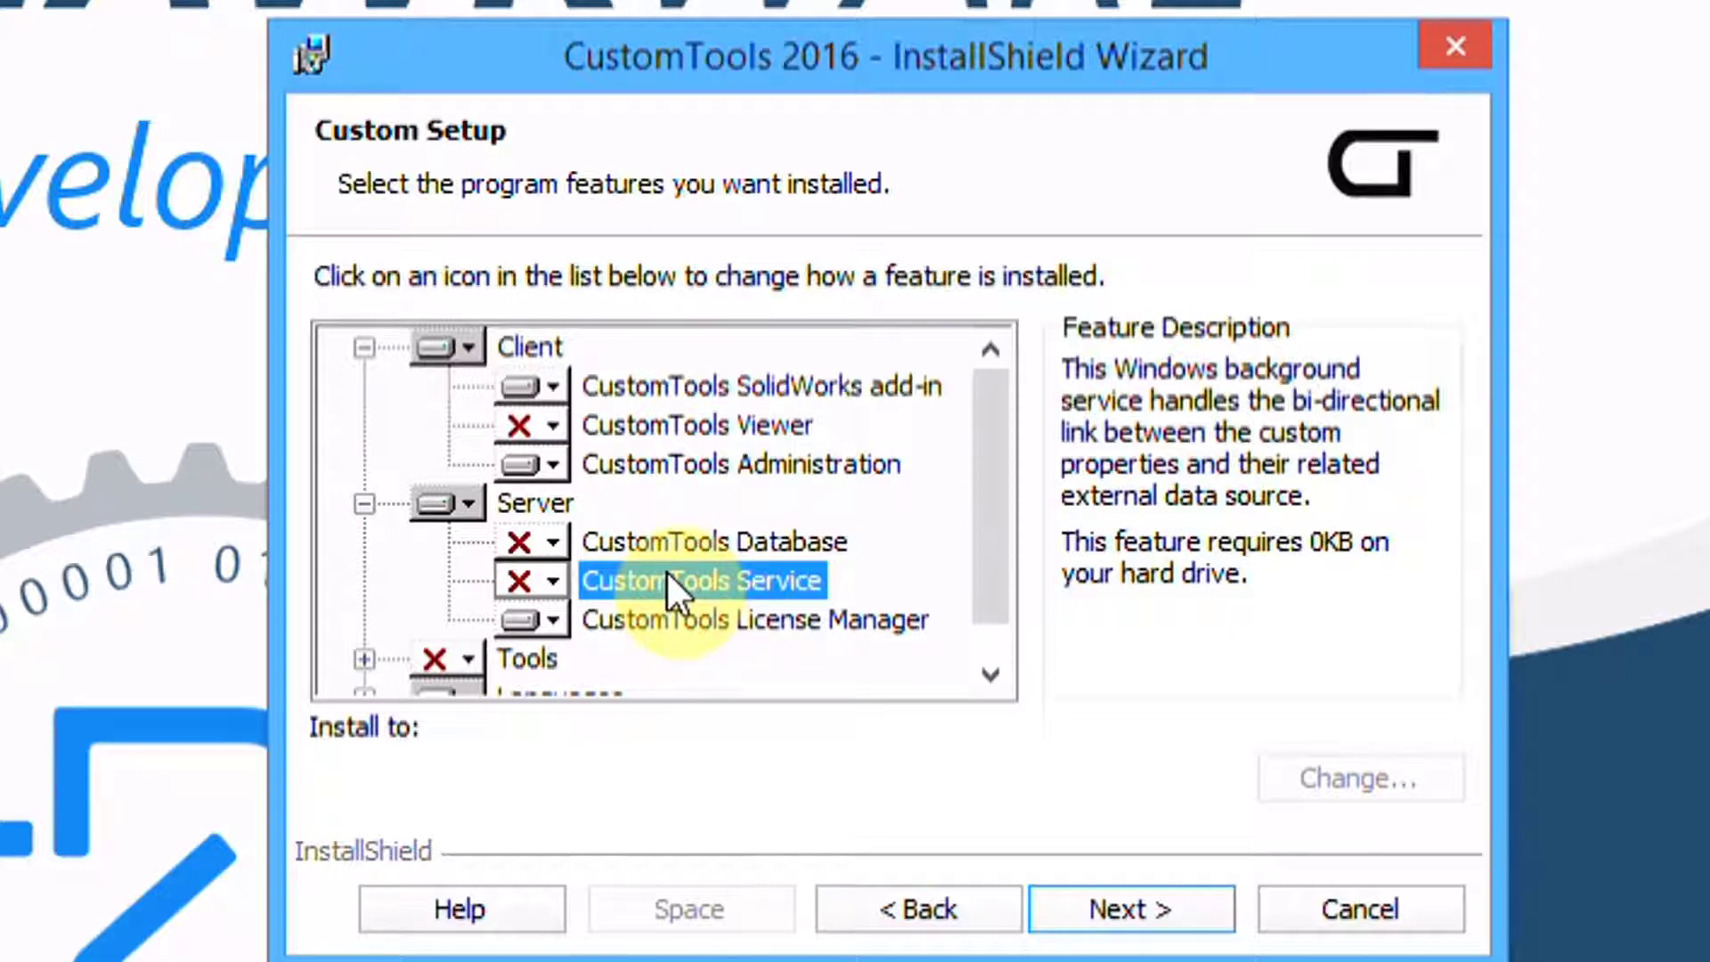
pyautogui.click(553, 624)
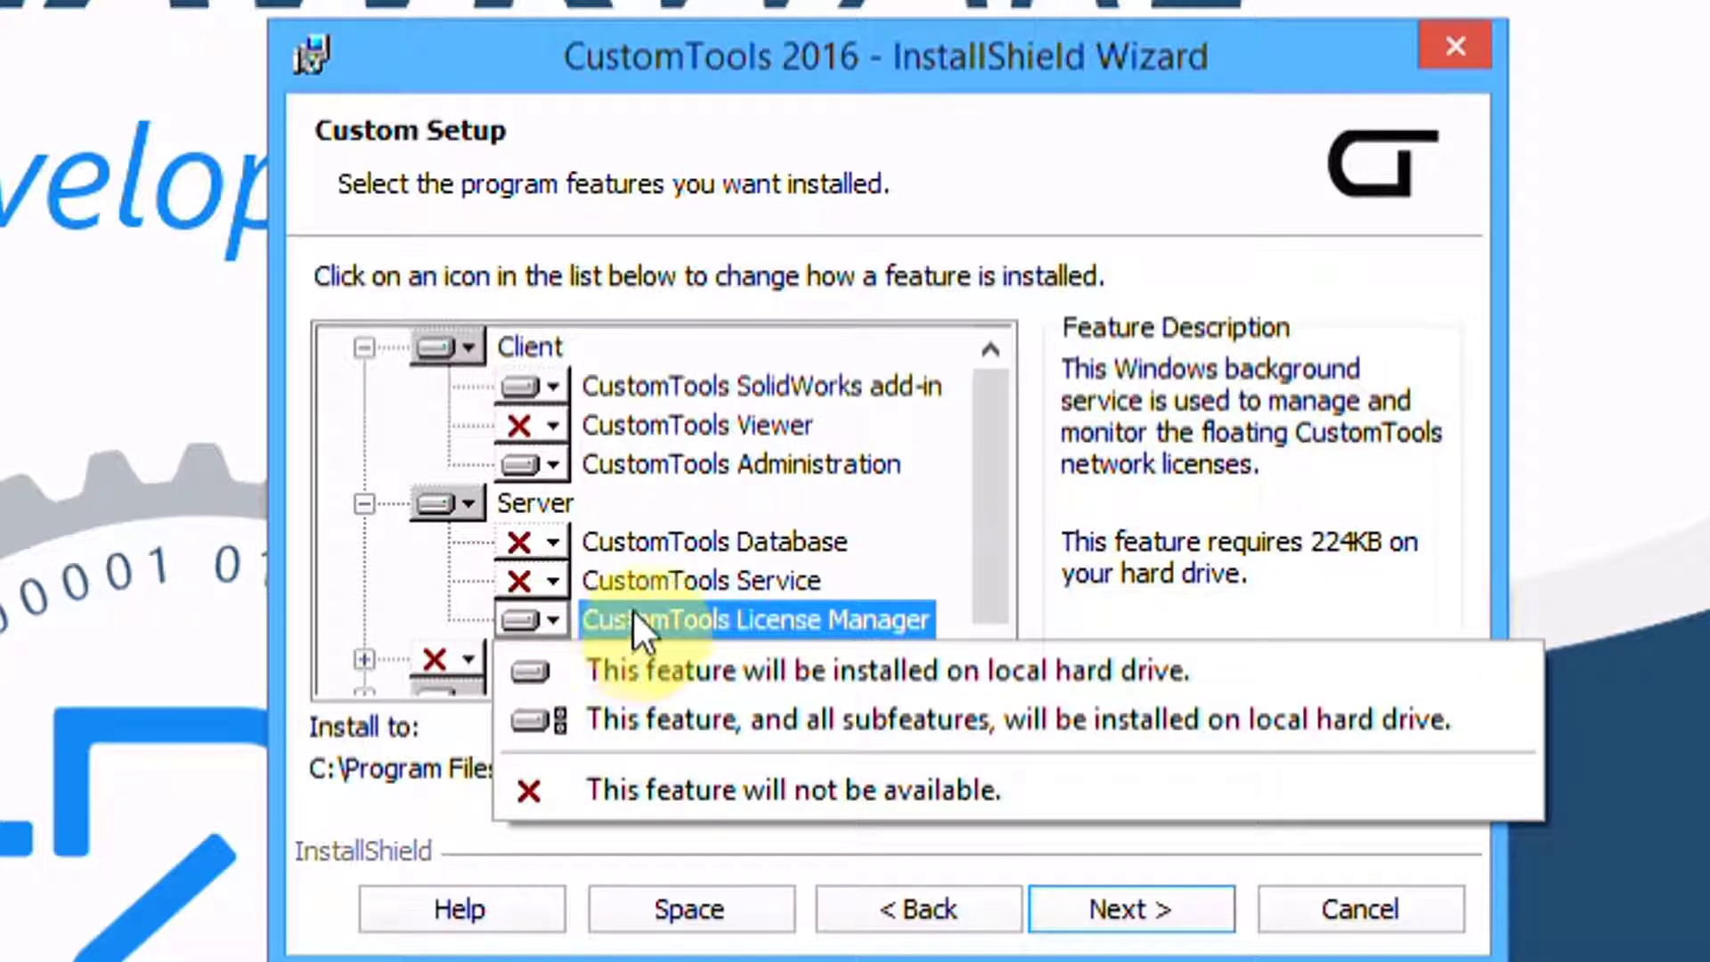
pyautogui.click(602, 788)
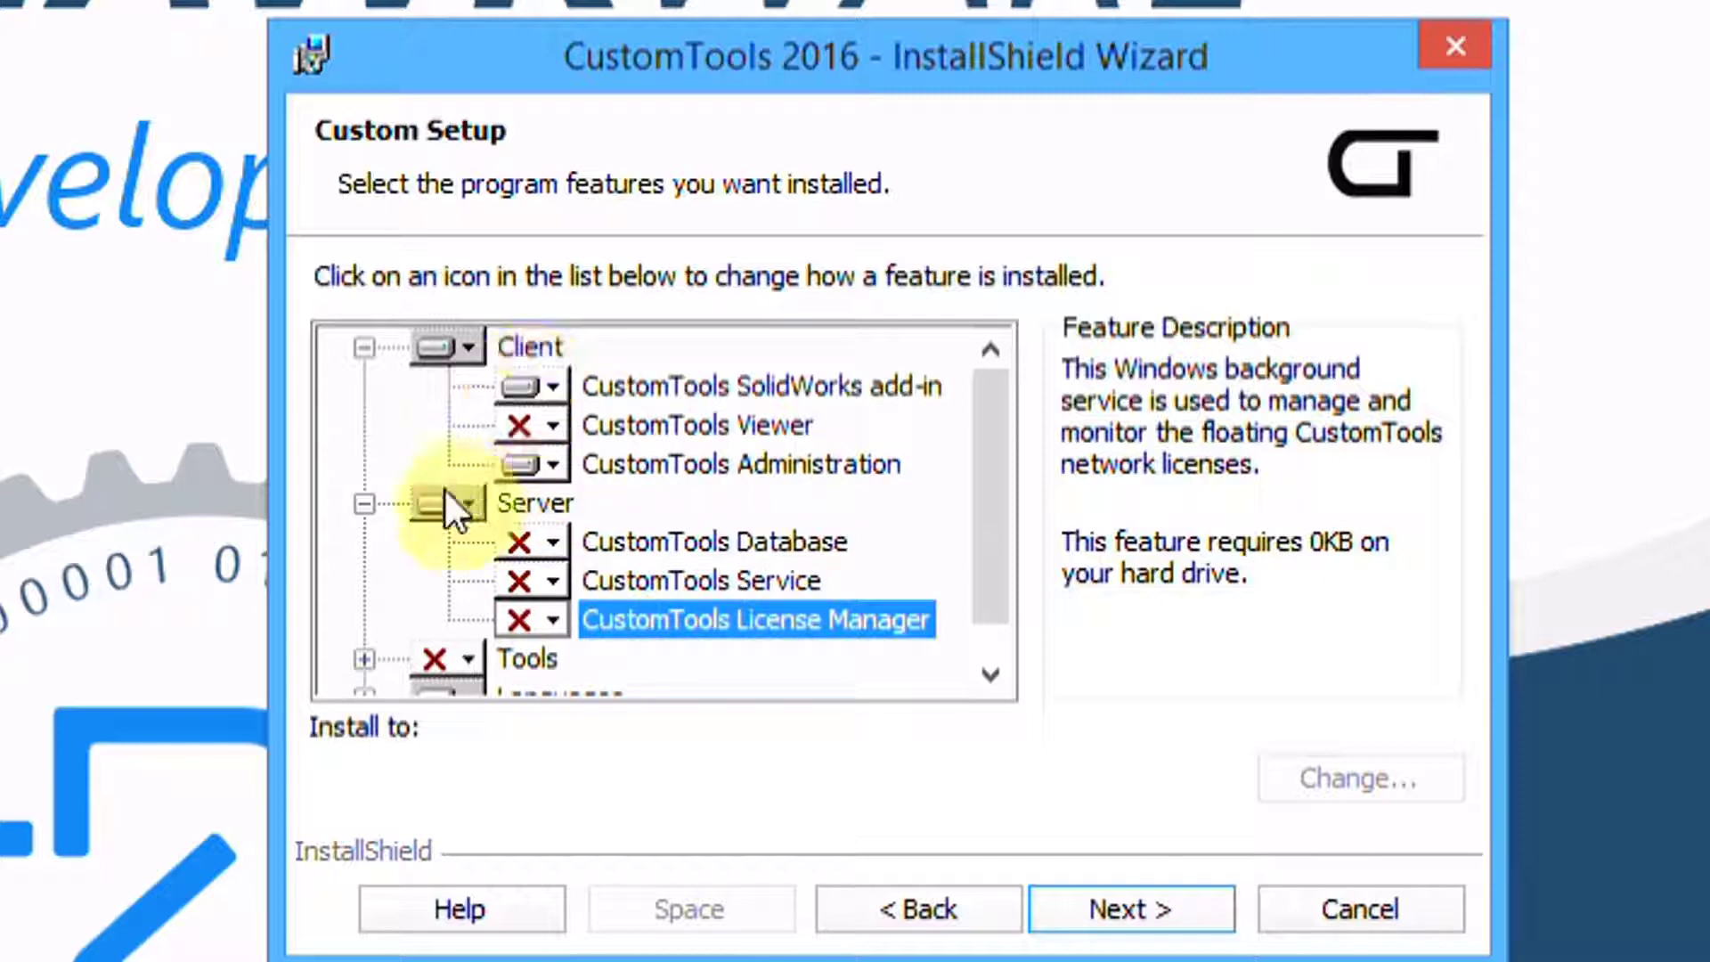
pyautogui.moveTo(1012, 515); pyautogui.dragTo(1005, 544)
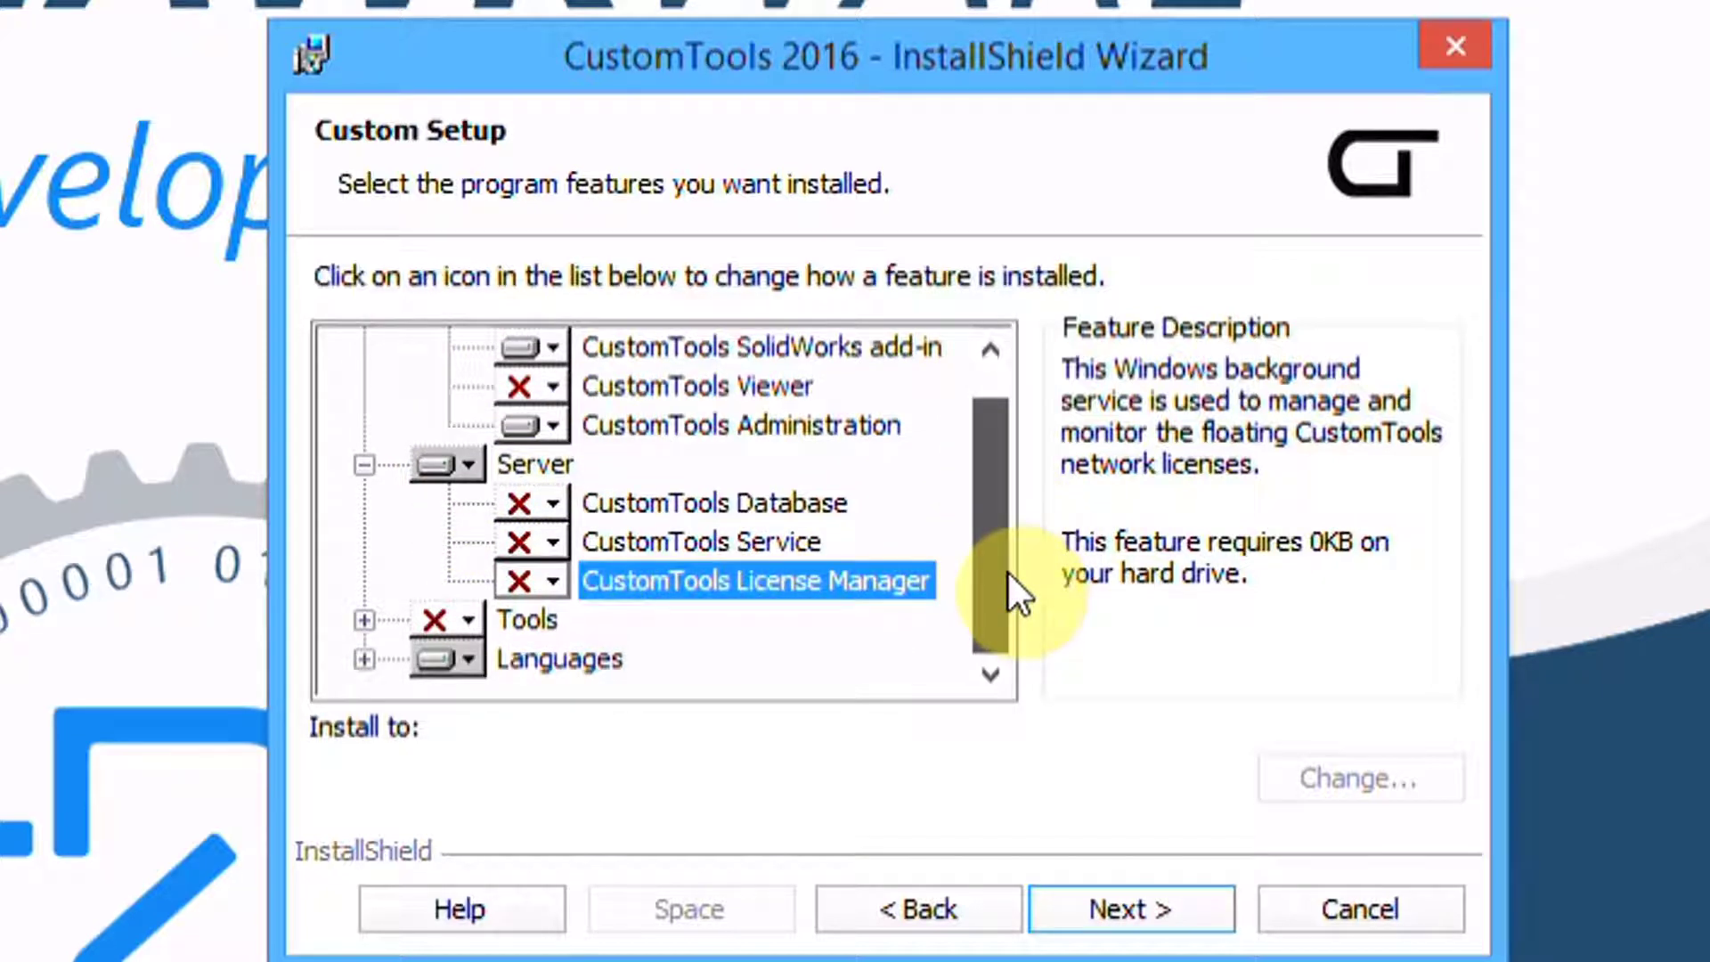
pyautogui.click(1137, 908)
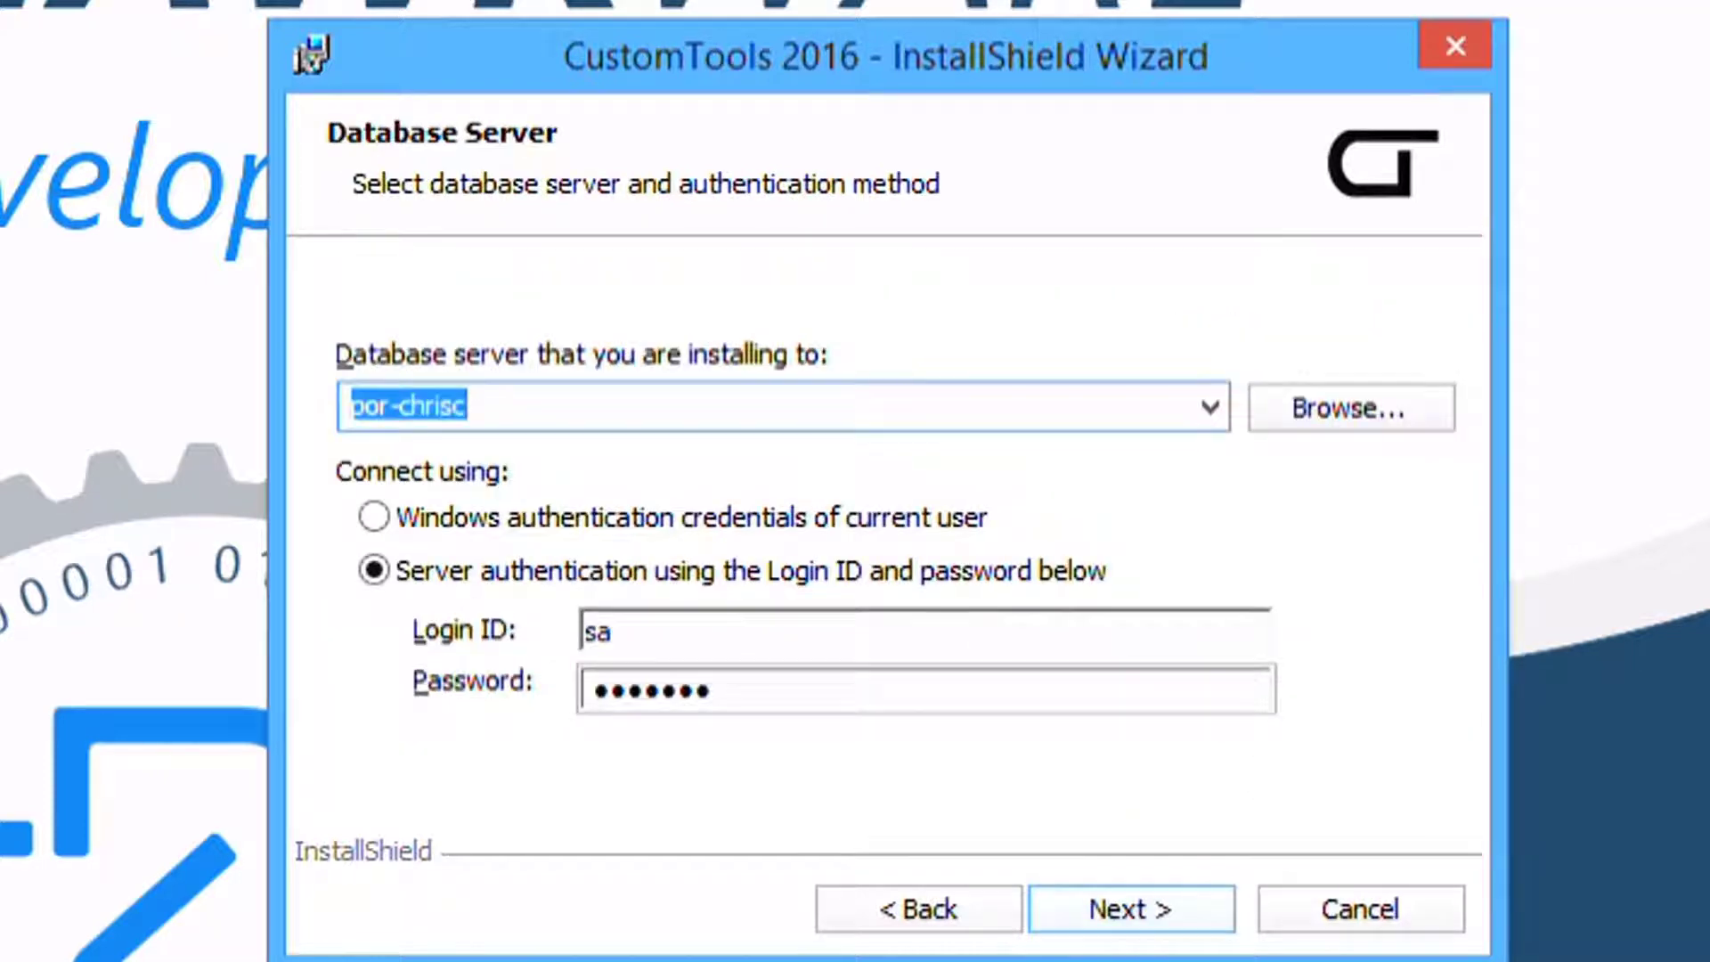
# Keep the existing database server name with Server authentication and proceed to Ready to Install
pyautogui.click(526, 397)
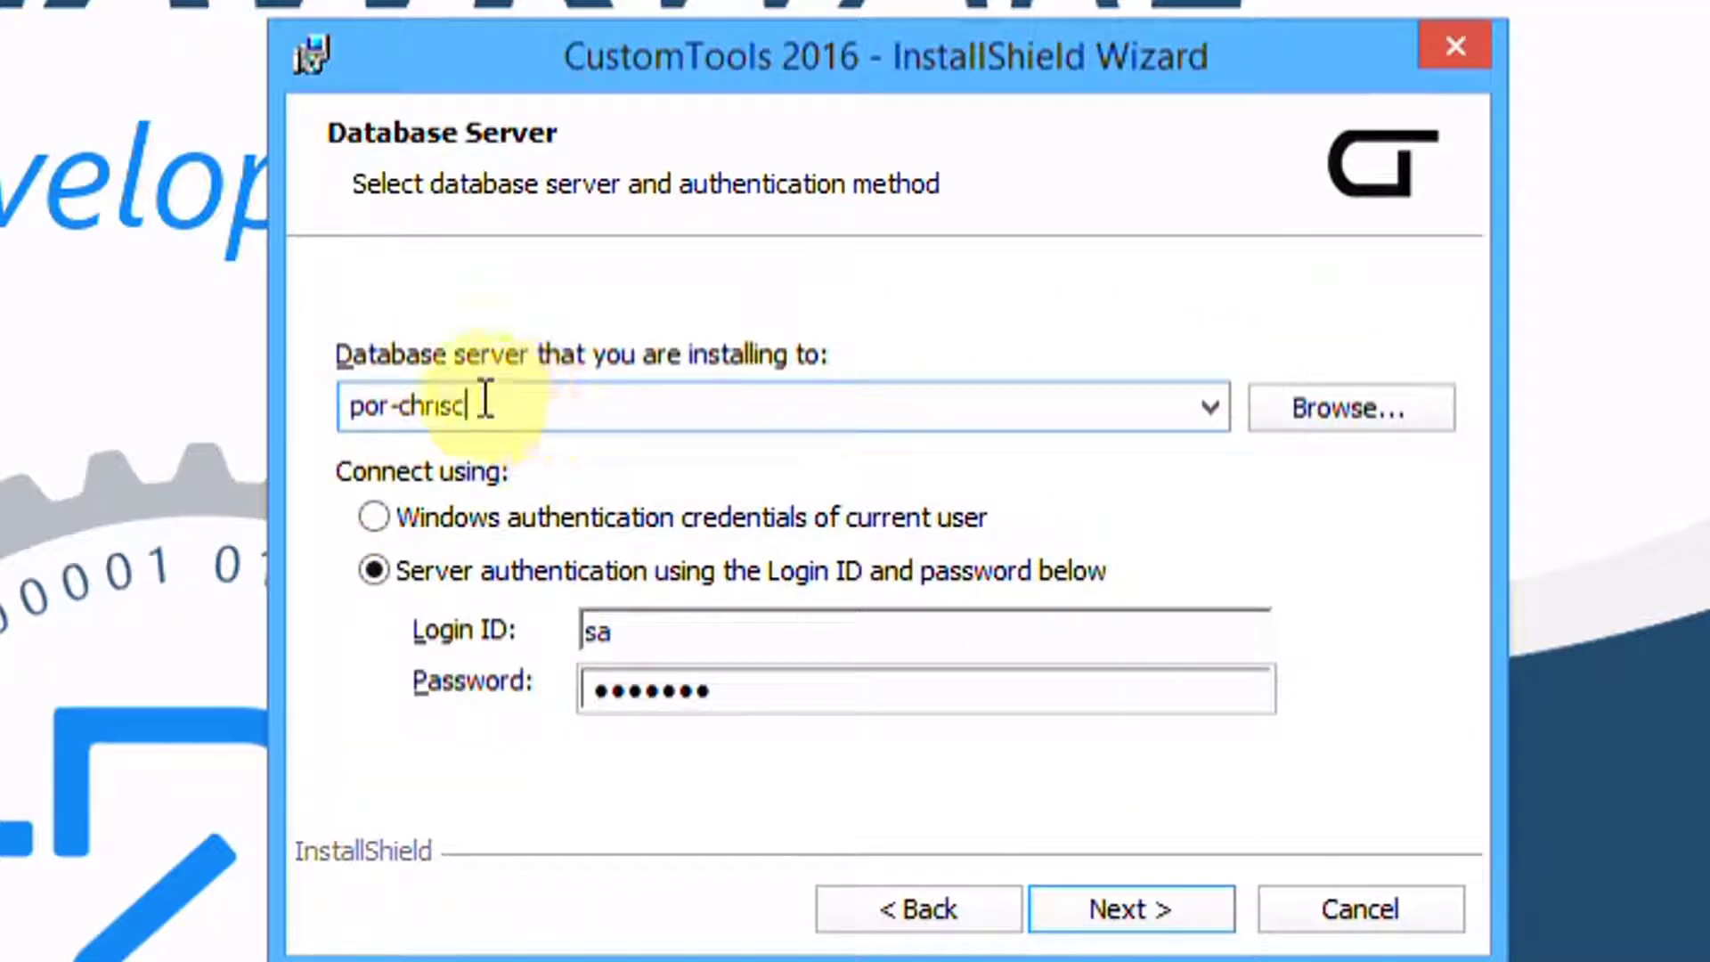
pyautogui.moveTo(481, 401); pyautogui.dragTo(287, 397)
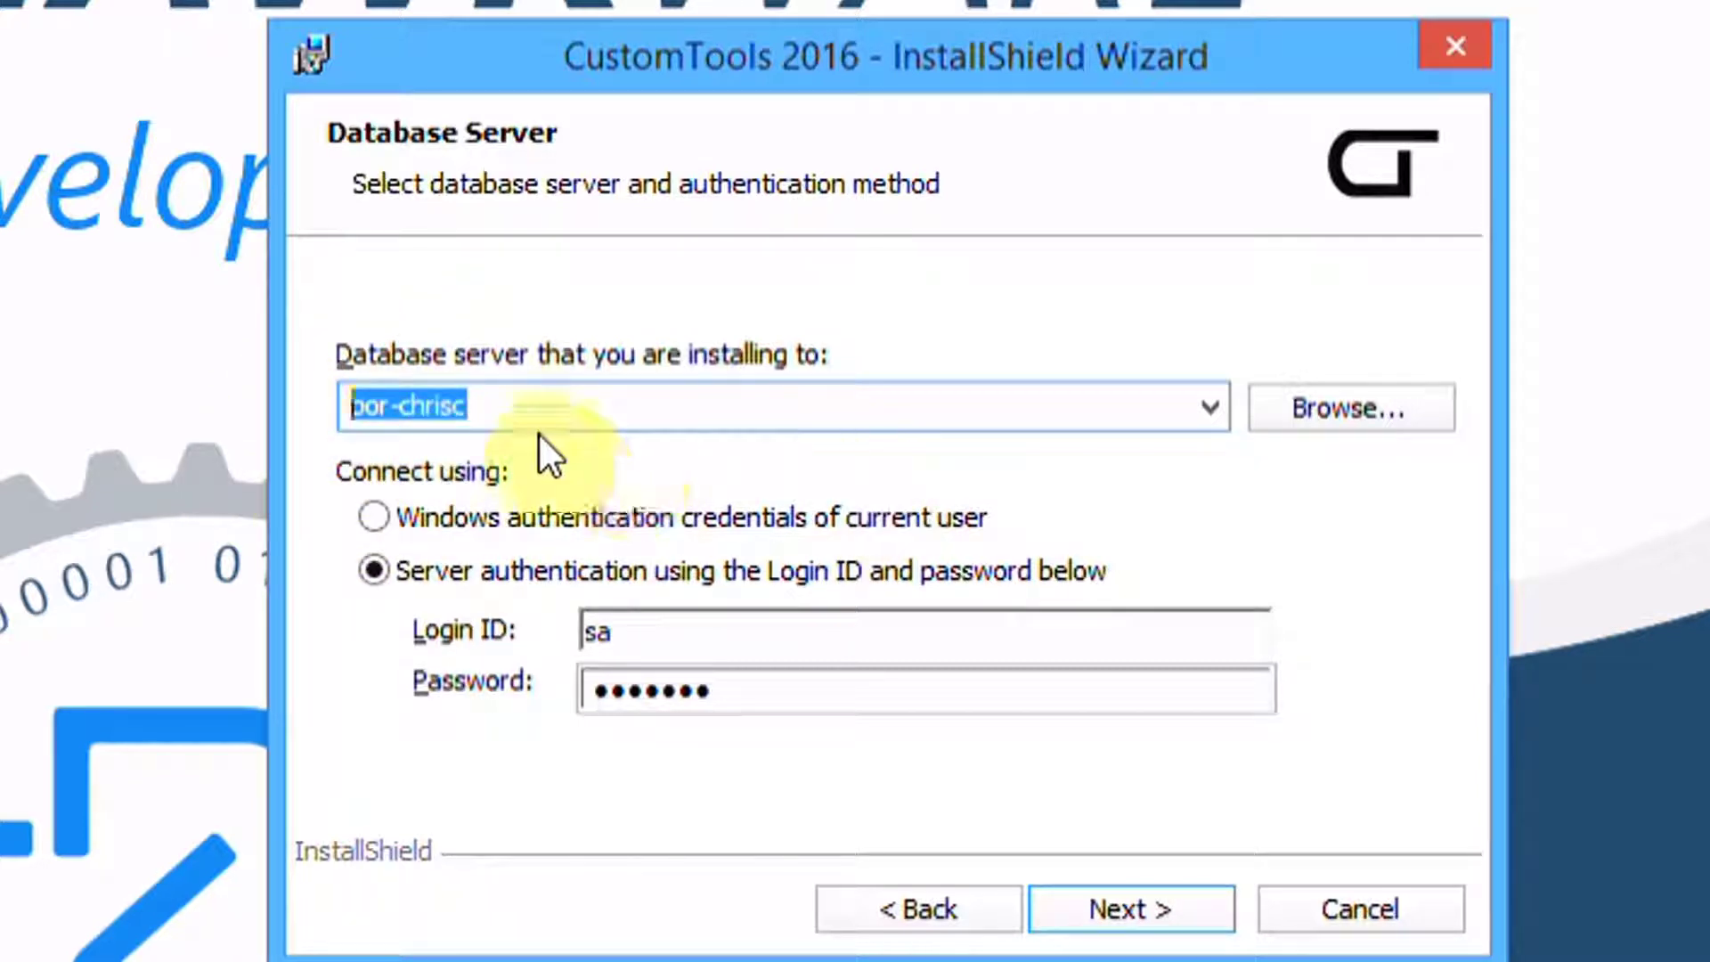
pyautogui.click(482, 411)
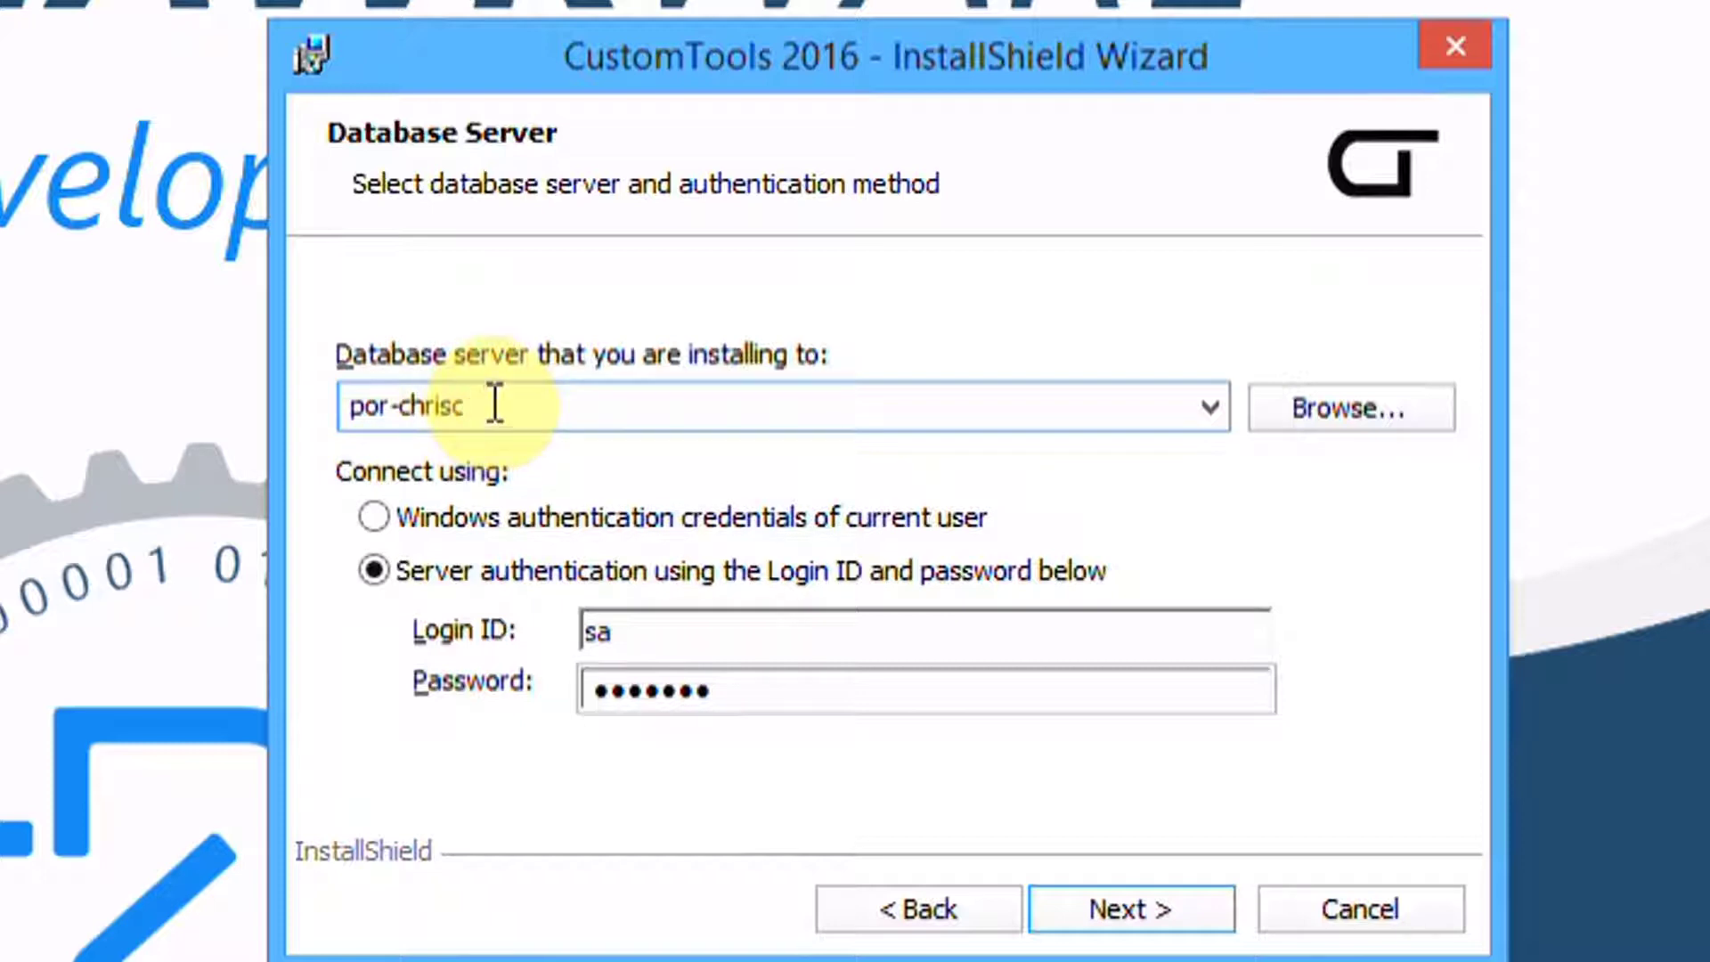
pyautogui.write('\\instance')
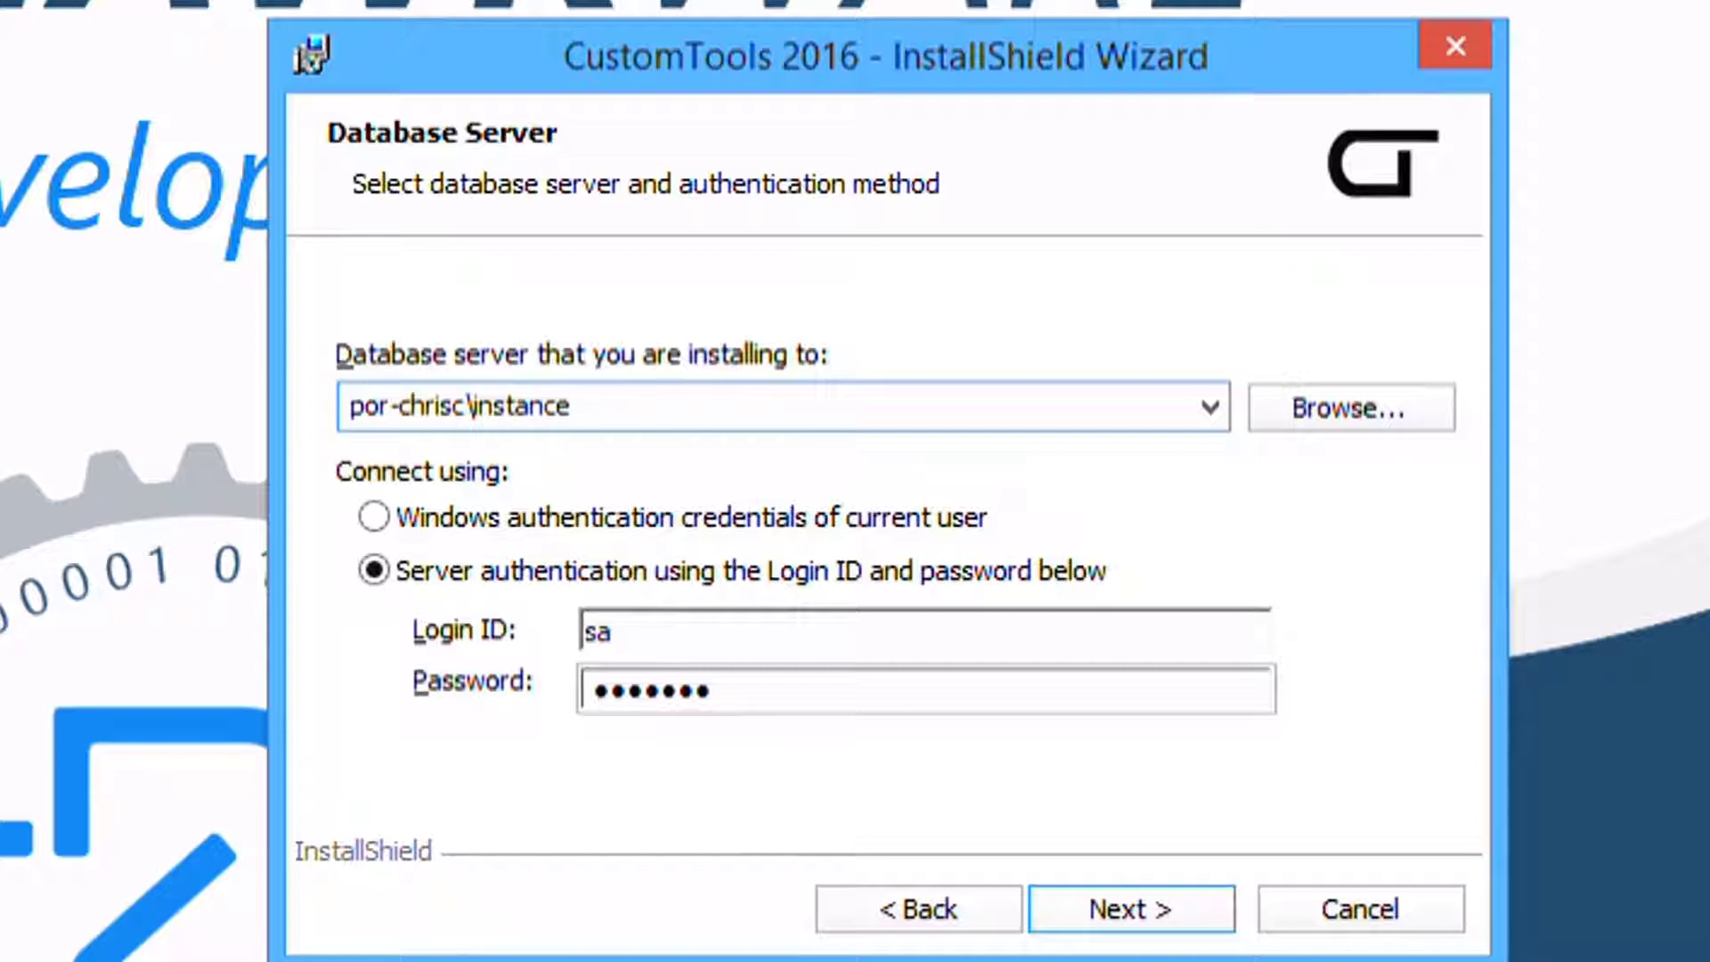
pyautogui.press('BackSpace')
pyautogui.press('BackSpace')
pyautogui.press('BackSpace')
pyautogui.press('BackSpace')
pyautogui.press('BackSpace')
pyautogui.press('BackSpace')
pyautogui.press('BackSpace')
pyautogui.press('BackSpace')
pyautogui.press('BackSpace')
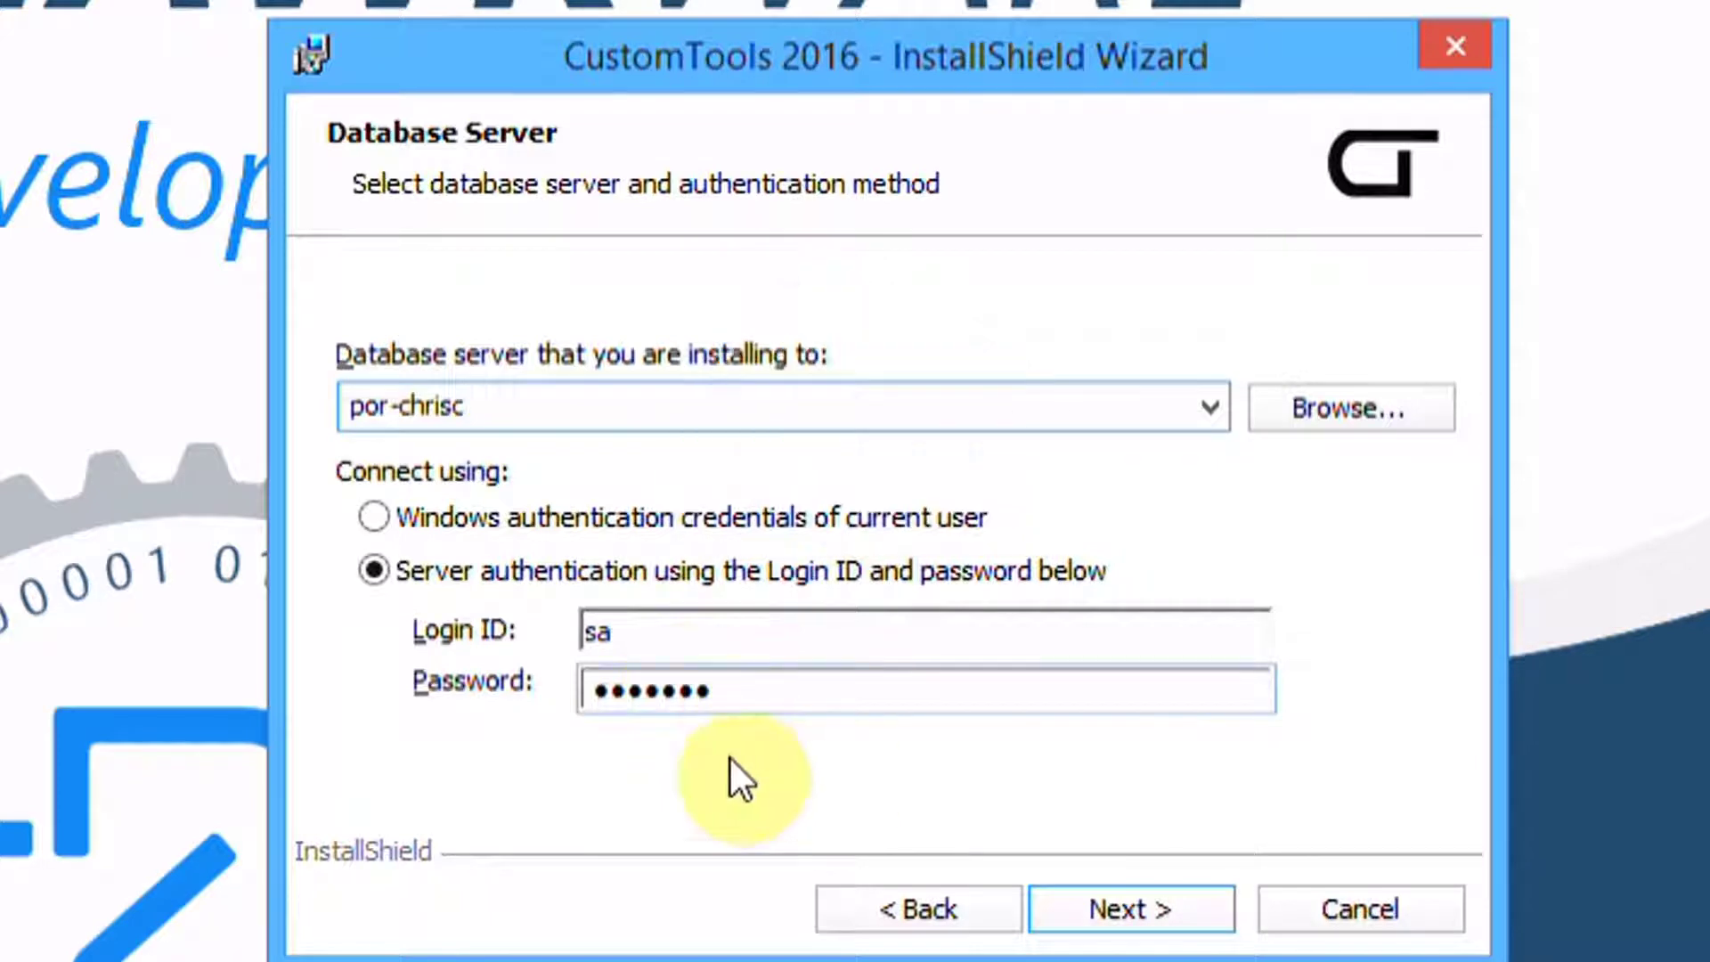
pyautogui.click(1153, 917)
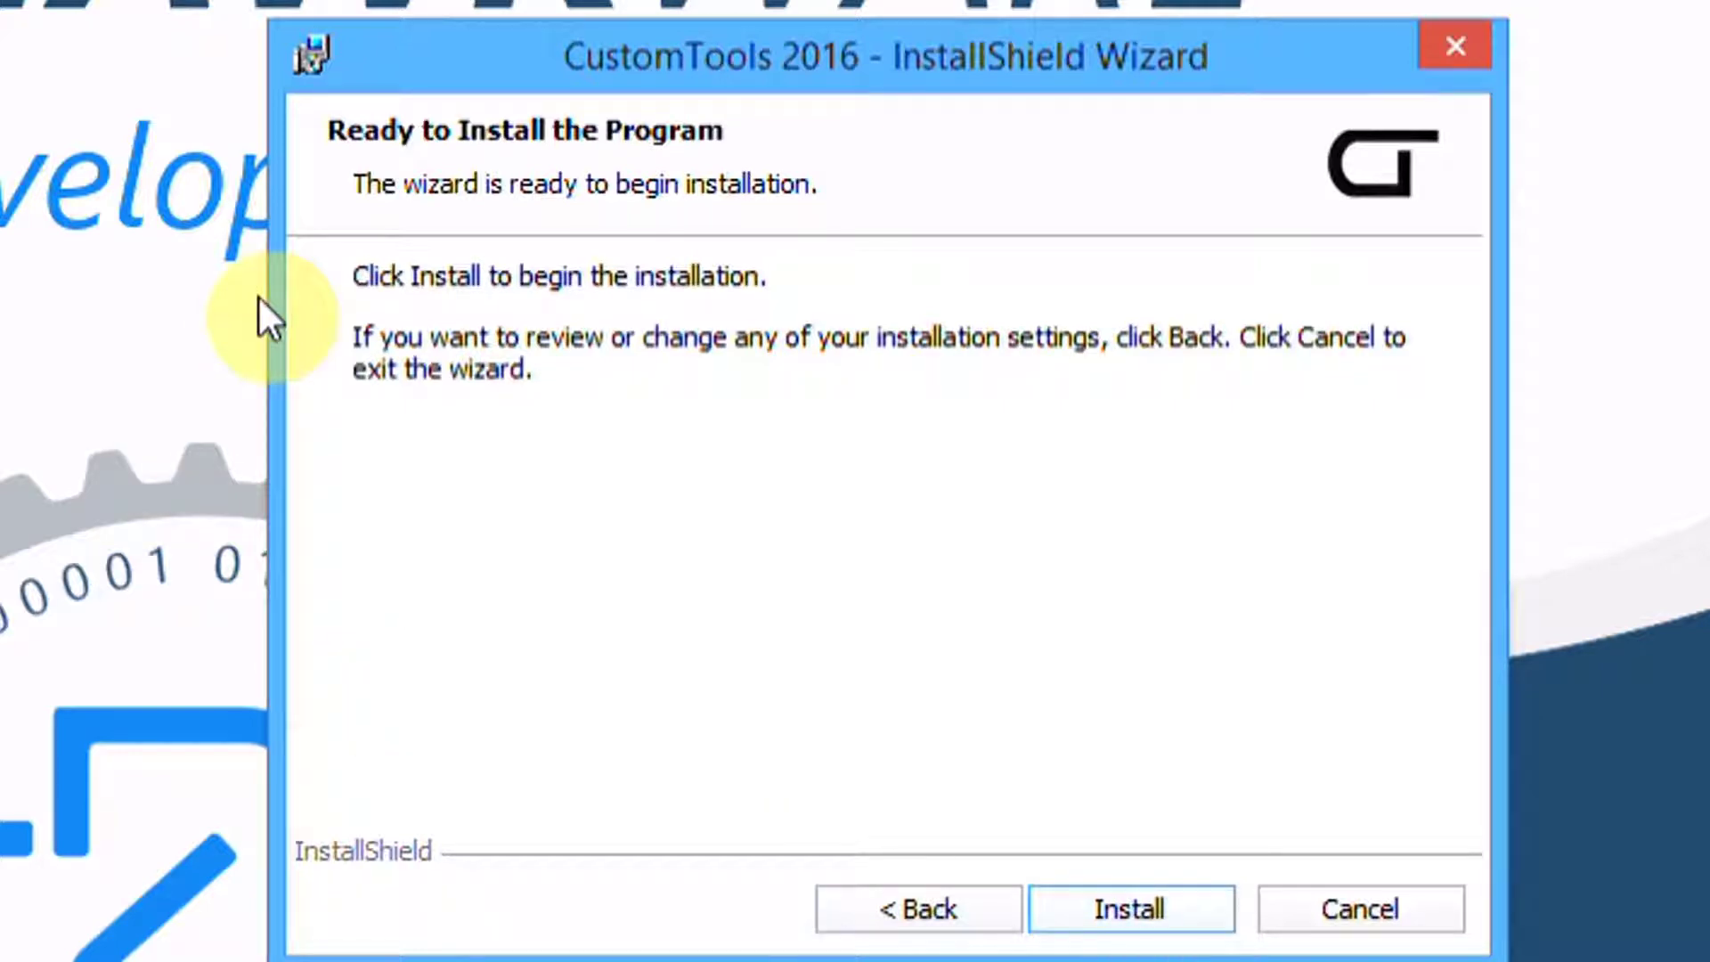
# Start the CustomTools 2016 installation and let it run to completion
pyautogui.click(1132, 908)
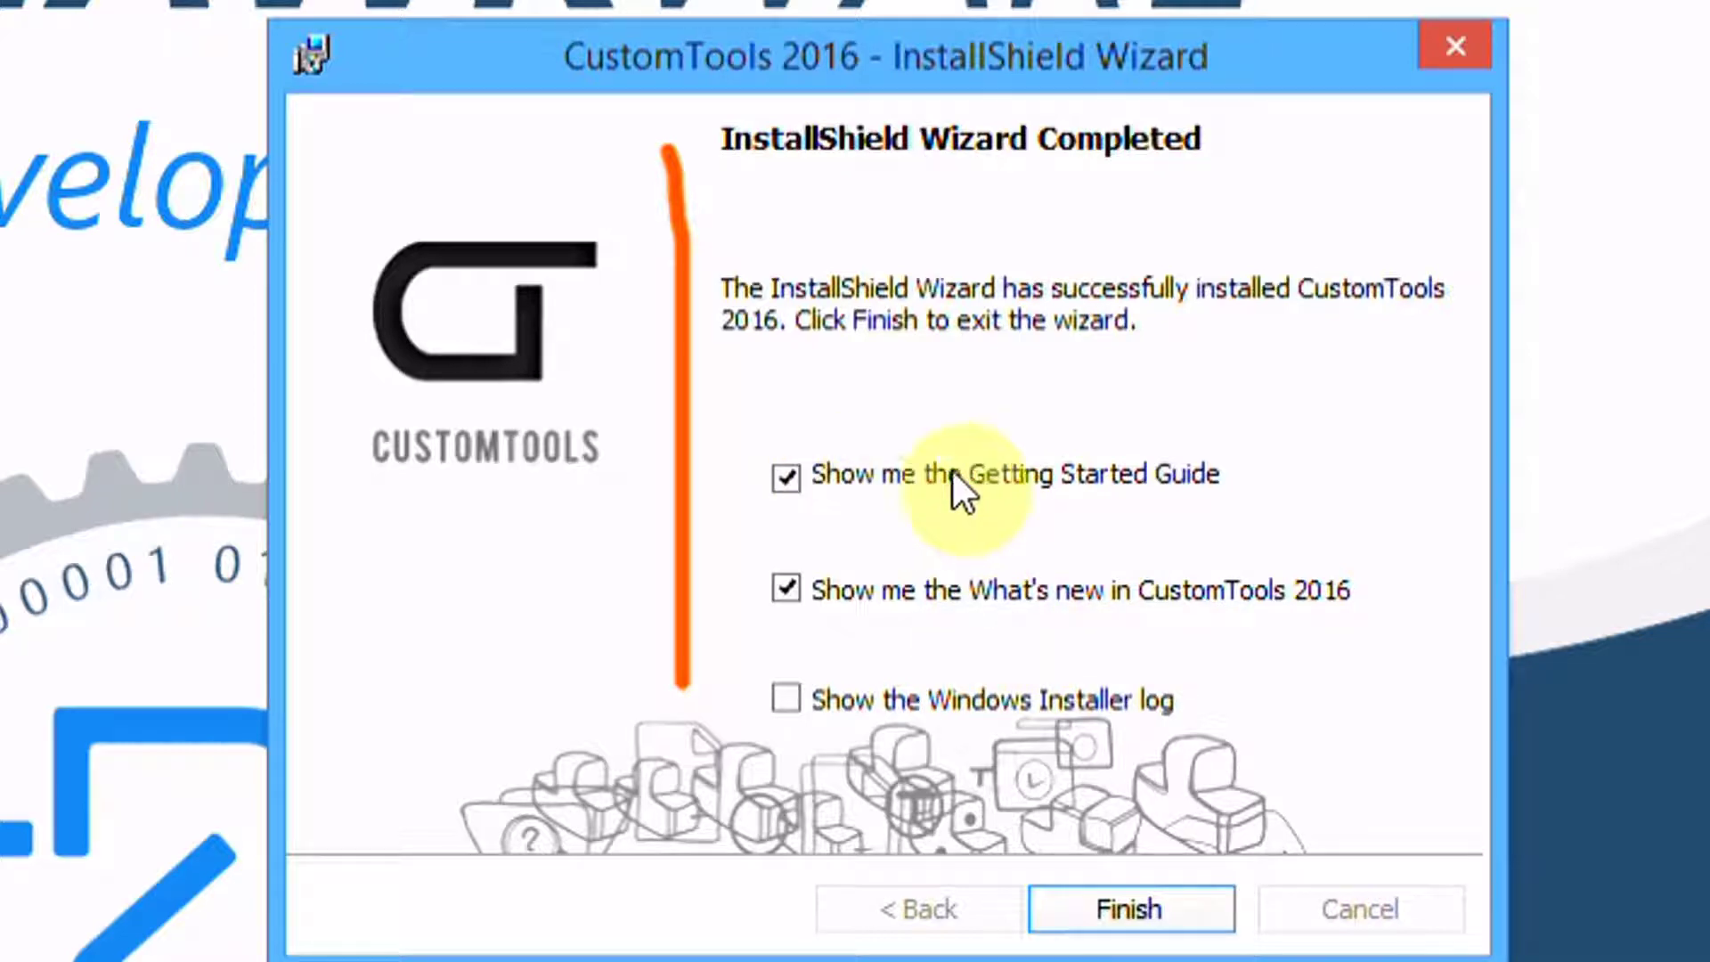
# Uncheck the Getting Started Guide and What's new options, then finish the installer
pyautogui.click(788, 478)
pyautogui.click(788, 590)
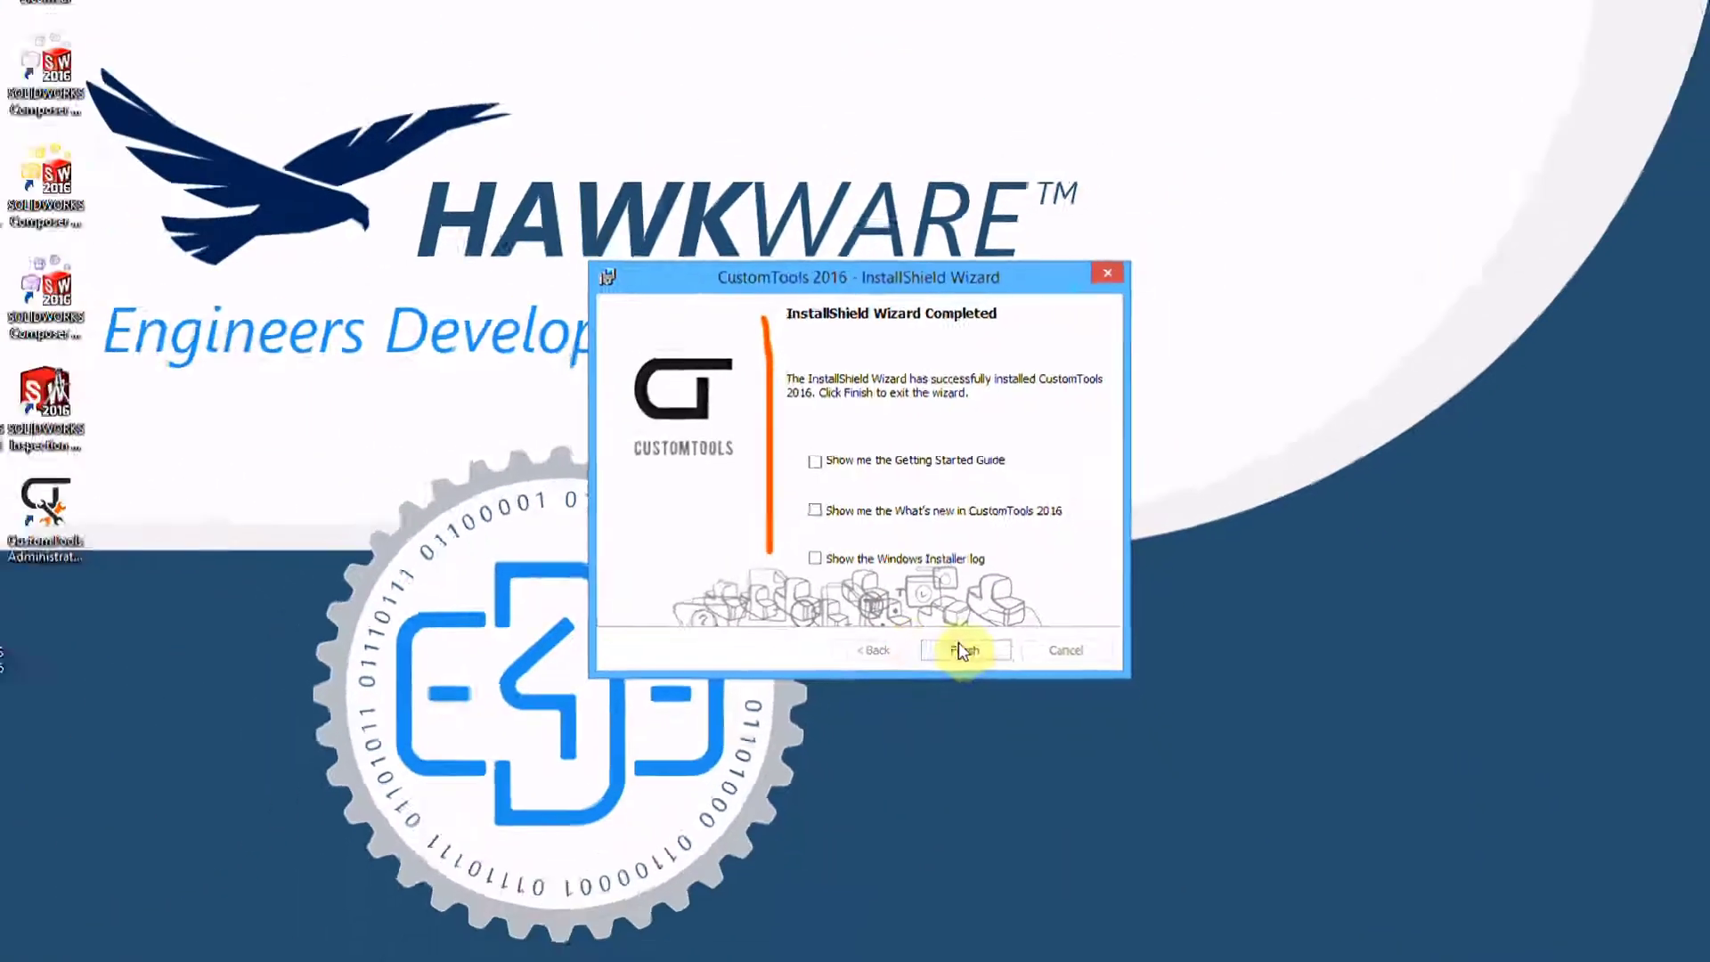
pyautogui.click(1104, 867)
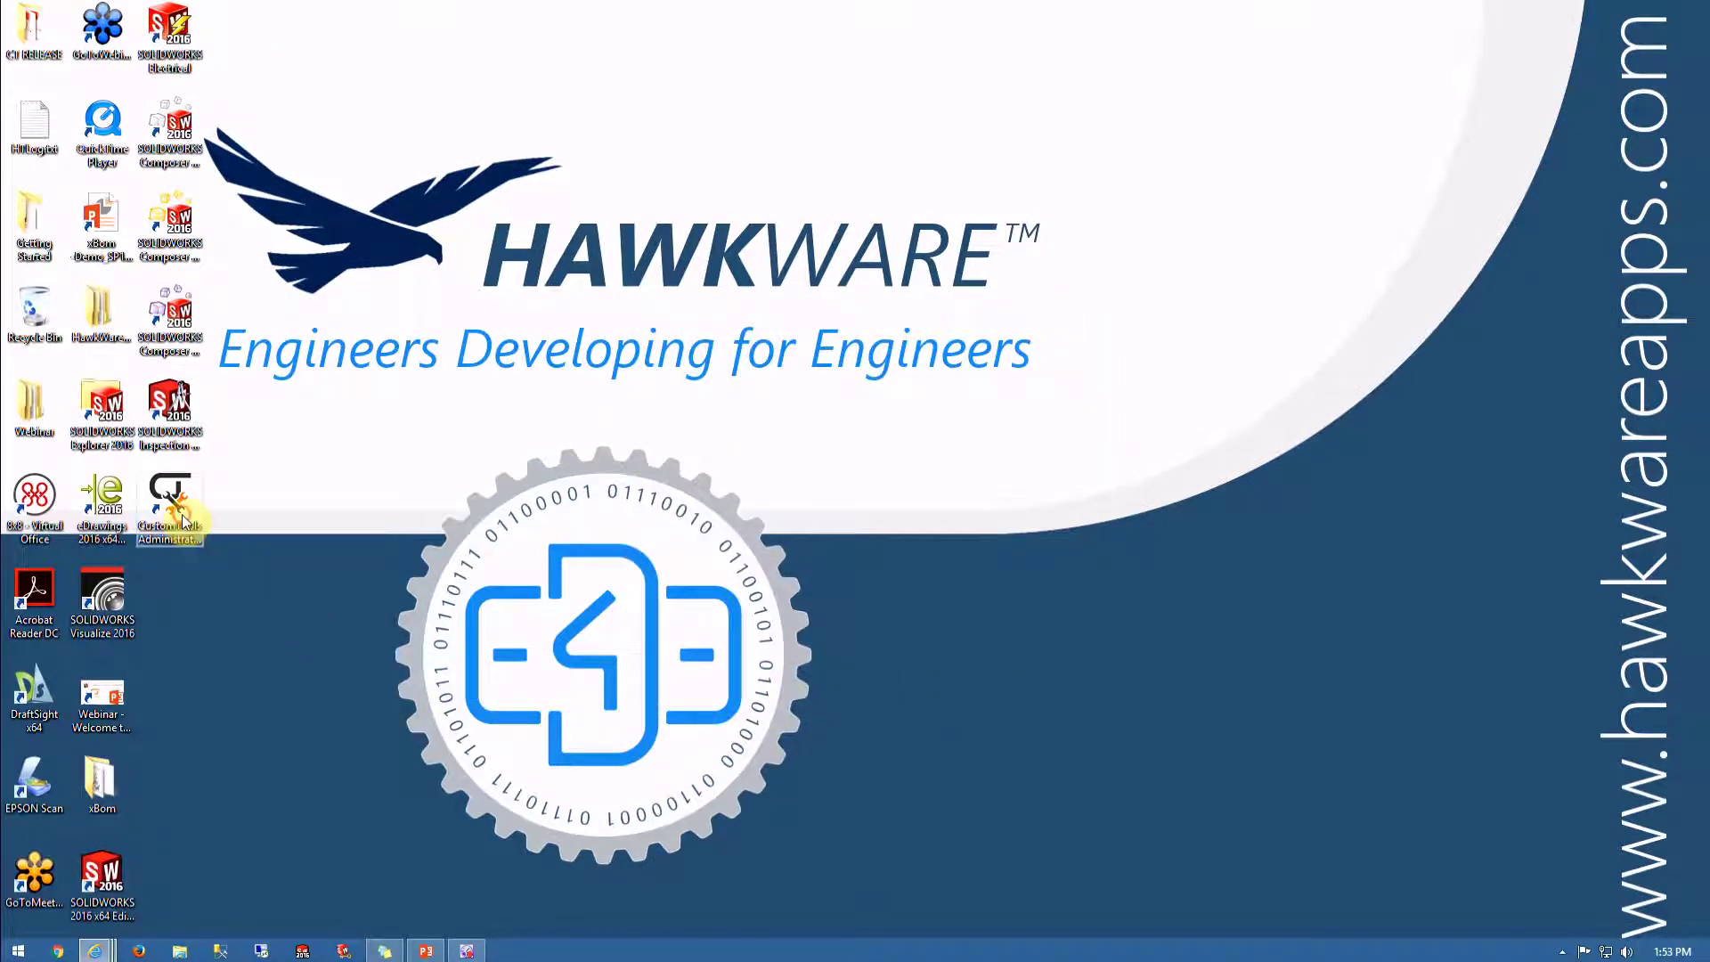
# Launch CustomTools Administration 2016 from the desktop and select the database server in Database View
pyautogui.click(152, 515)
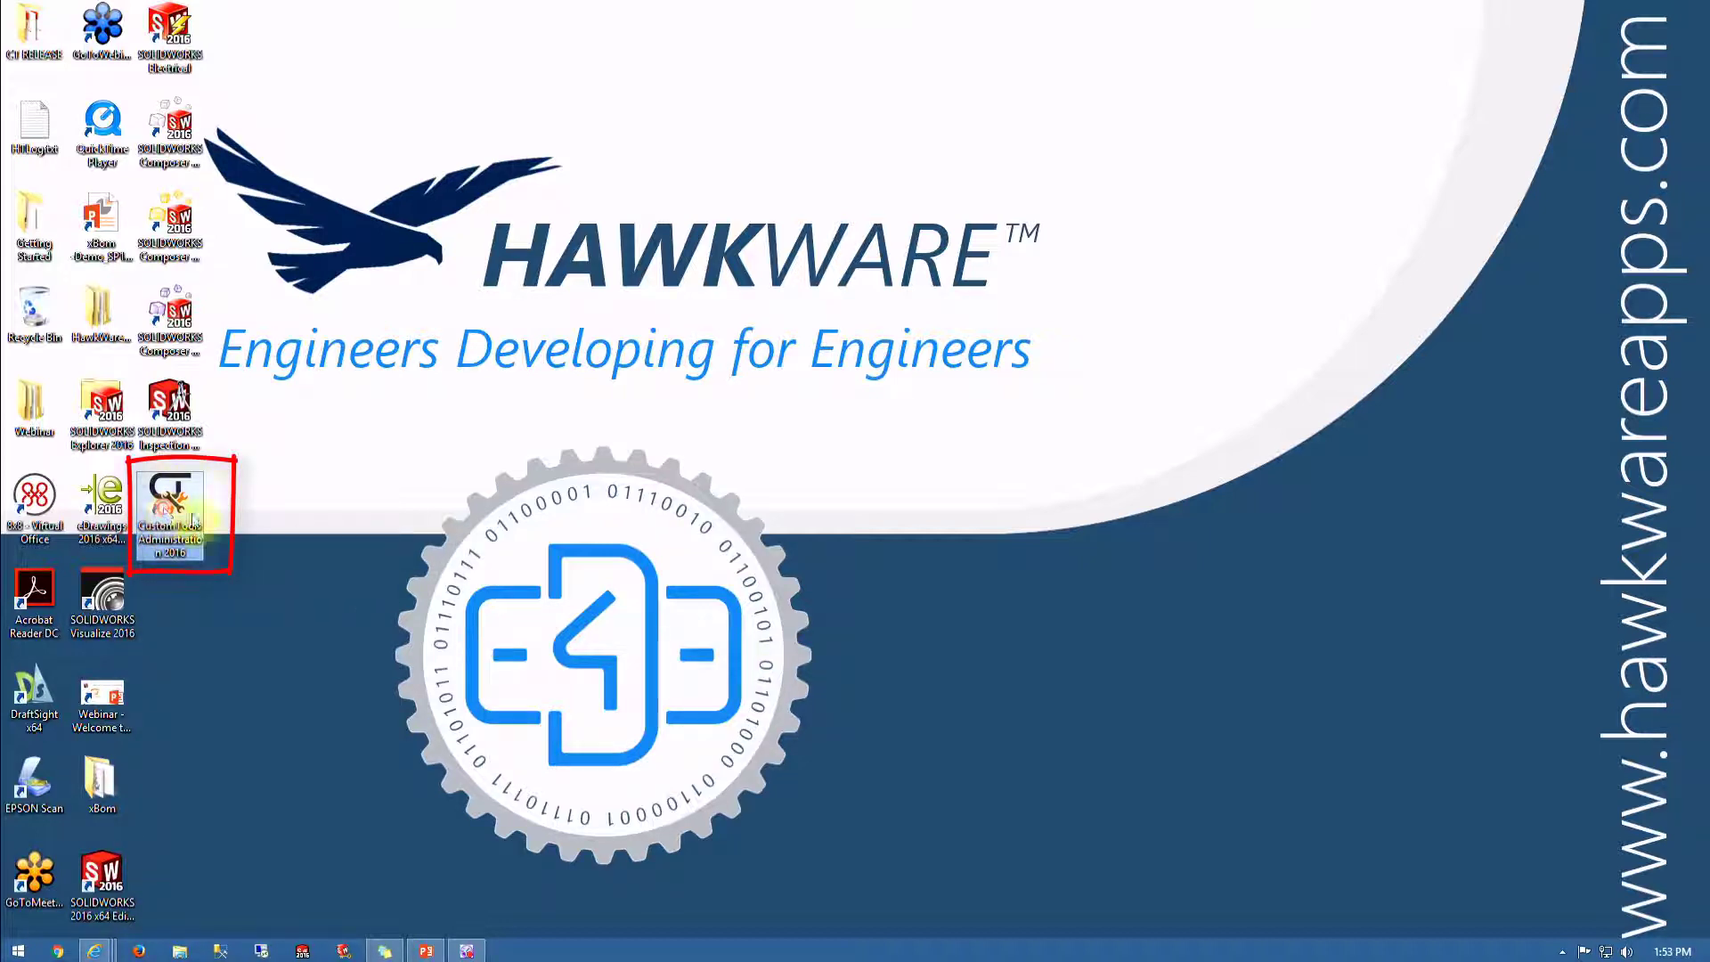
pyautogui.doubleClick(193, 519)
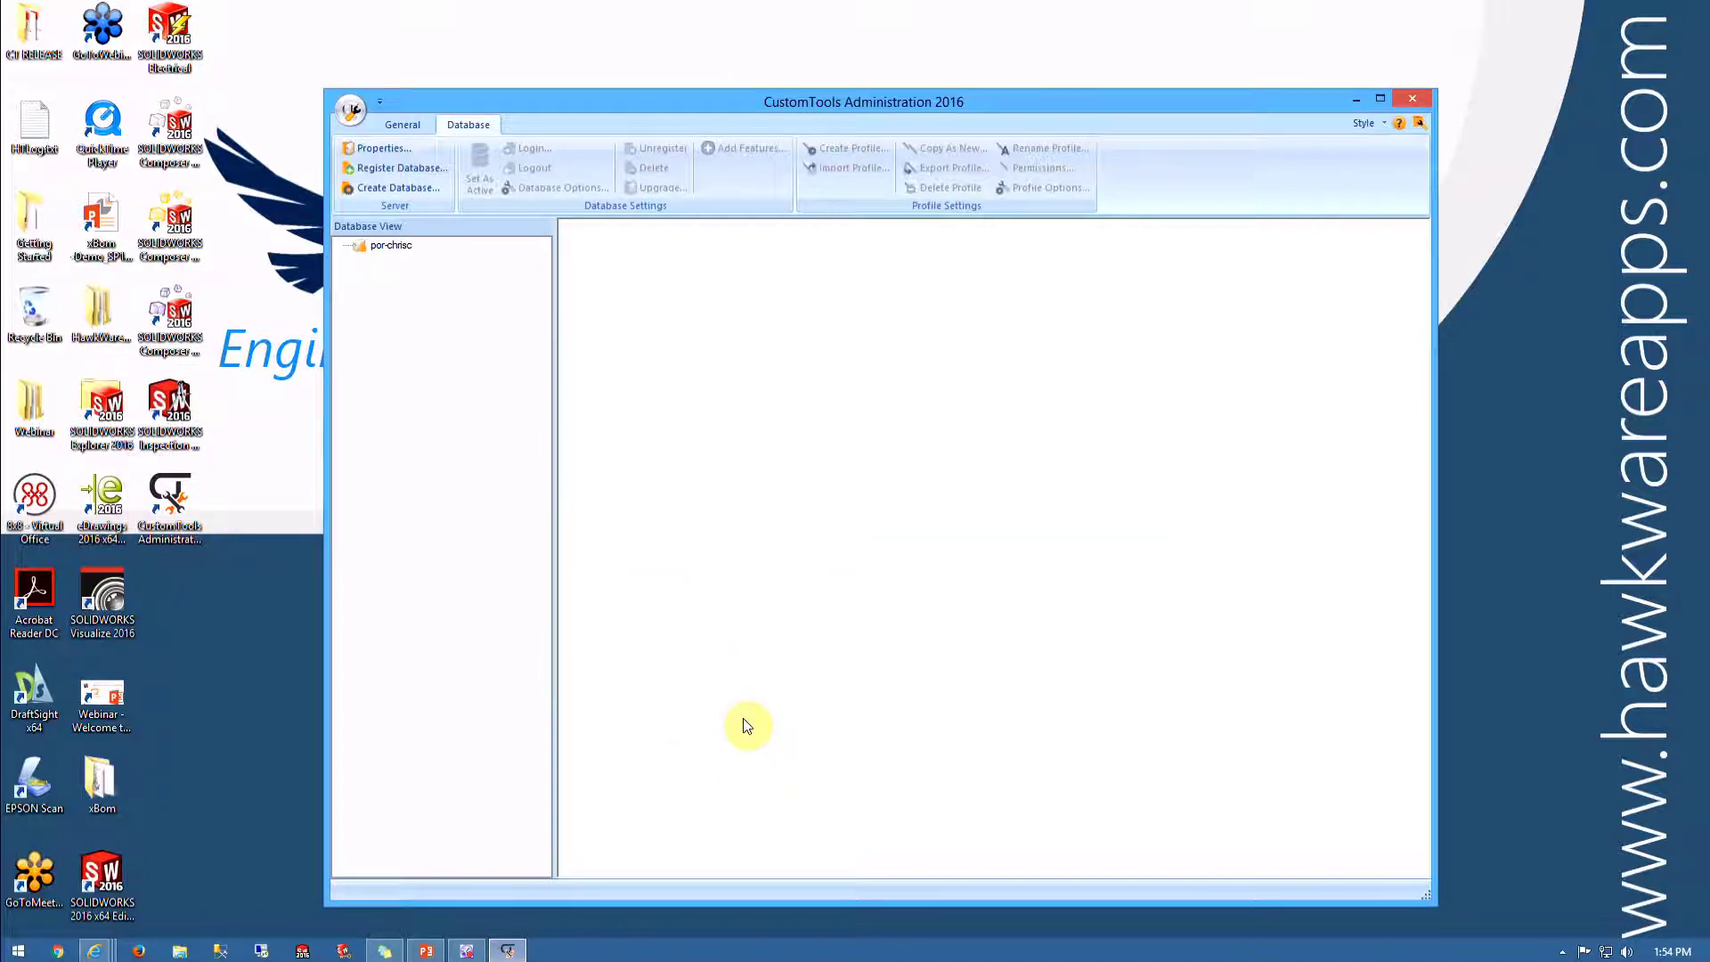
pyautogui.click(389, 246)
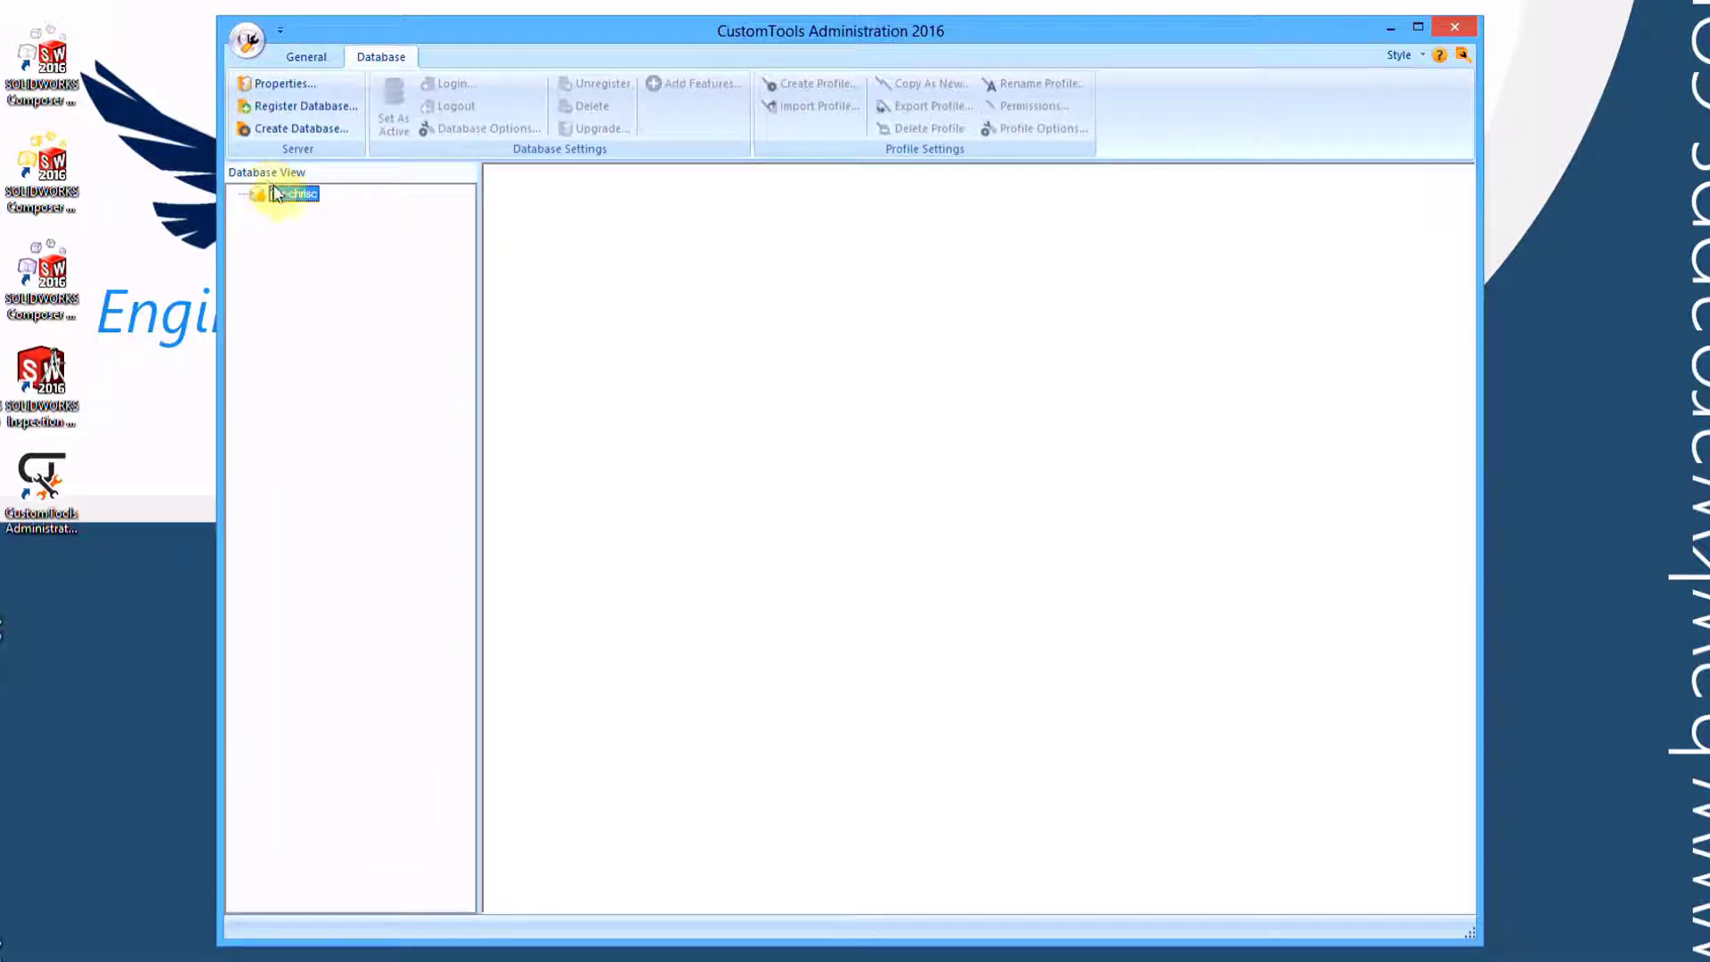
# Launch the Database Wizard, name the new database CustomToolsWebinar, and advance to Step 2
pyautogui.click(270, 129)
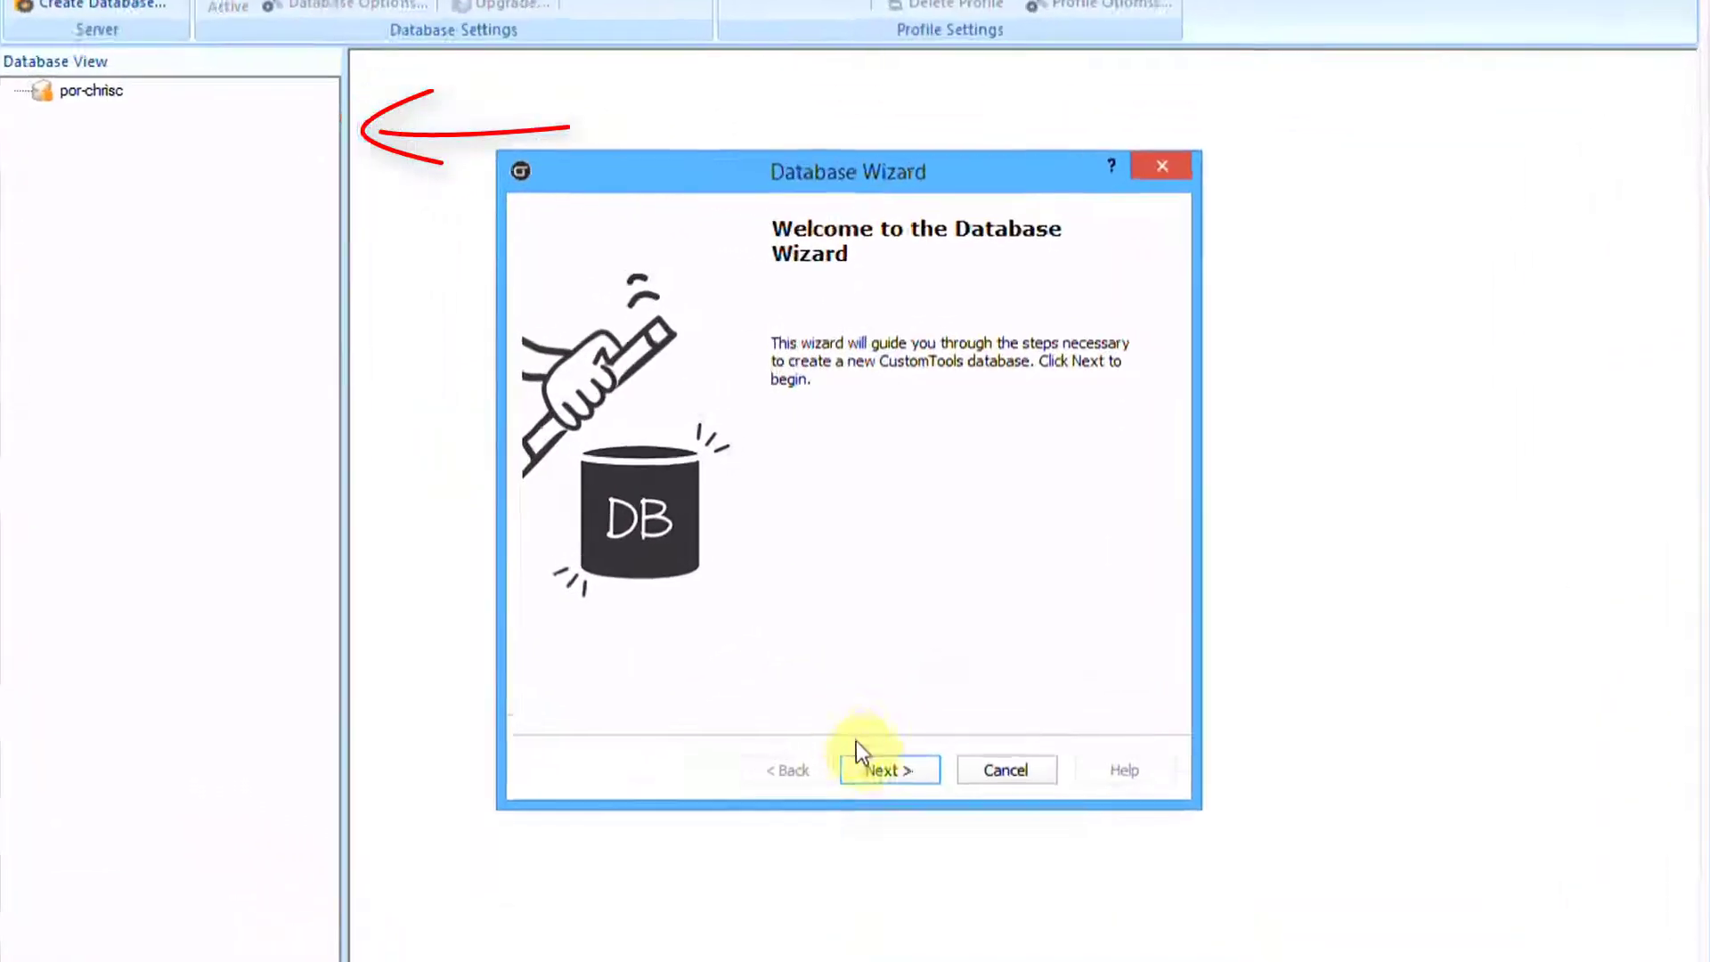
pyautogui.click(881, 772)
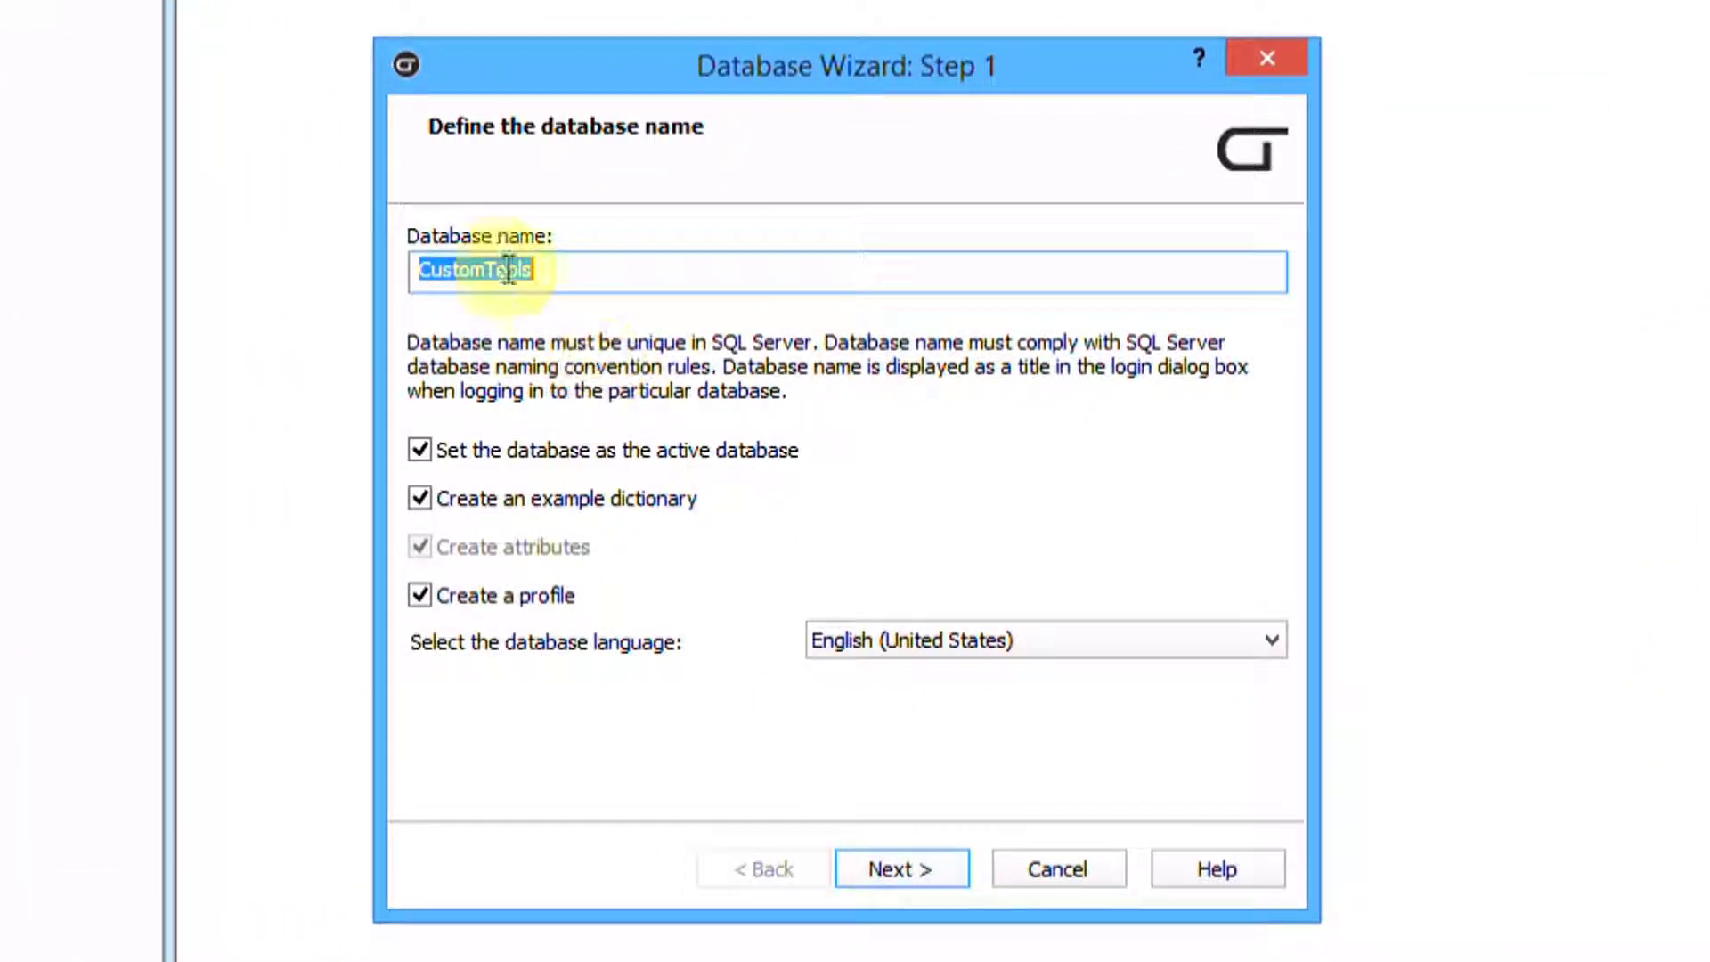
pyautogui.click(585, 270)
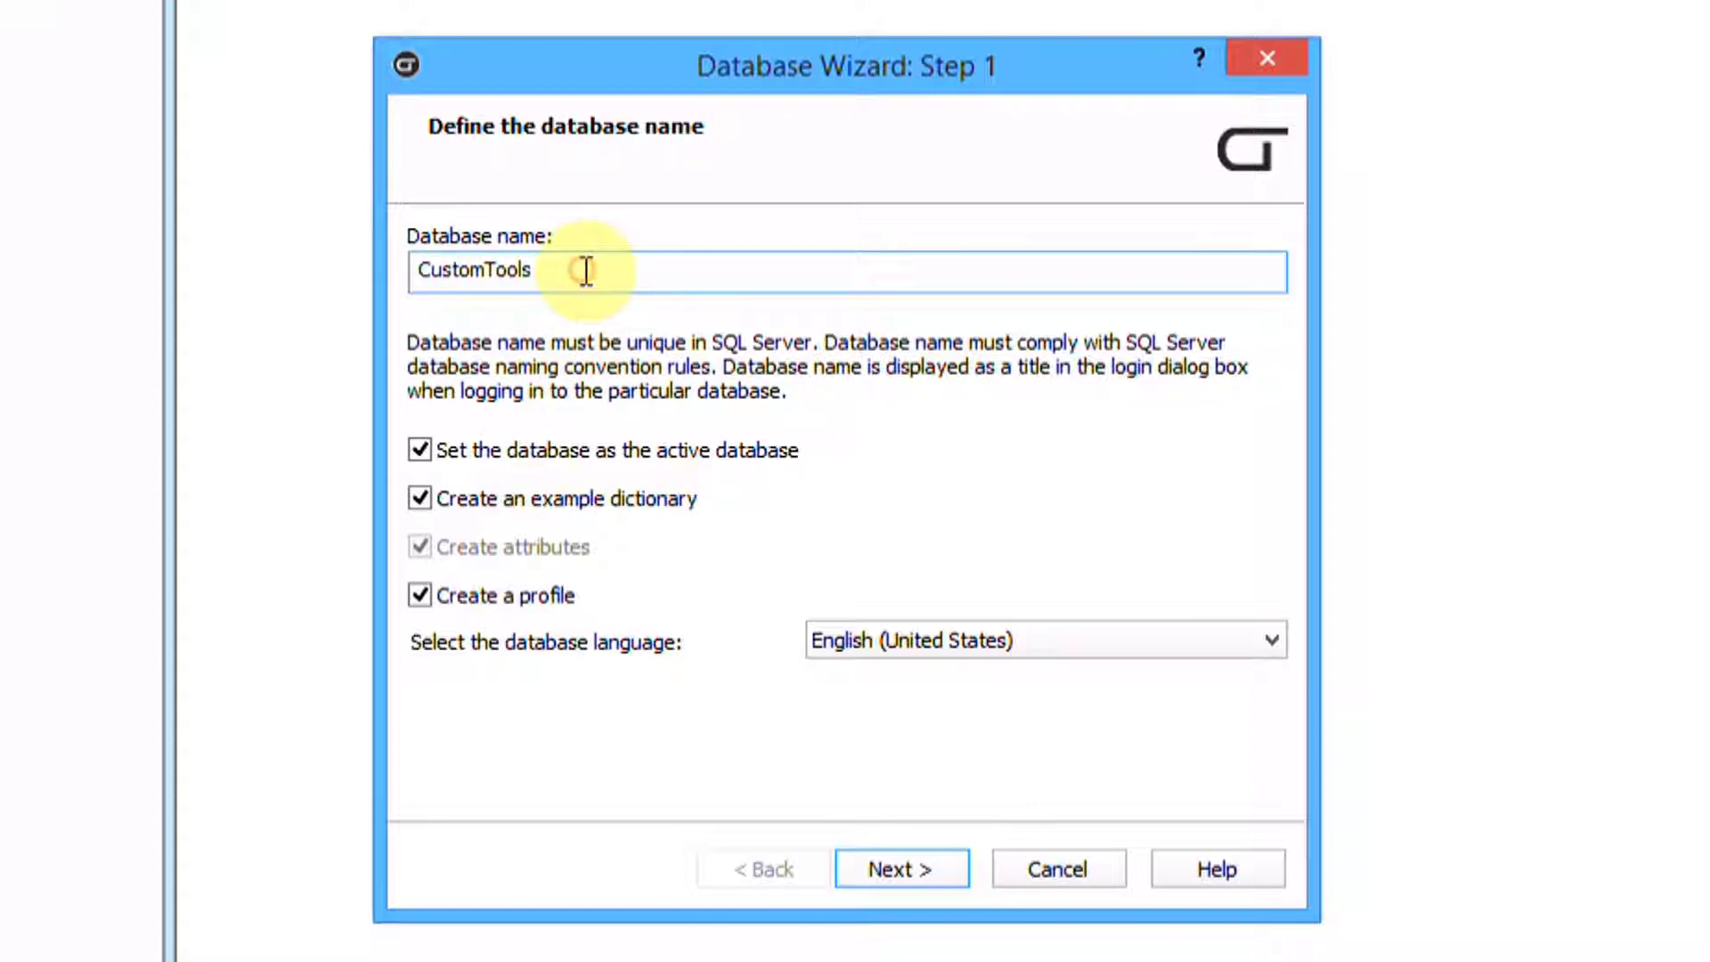
pyautogui.write('Webinar')
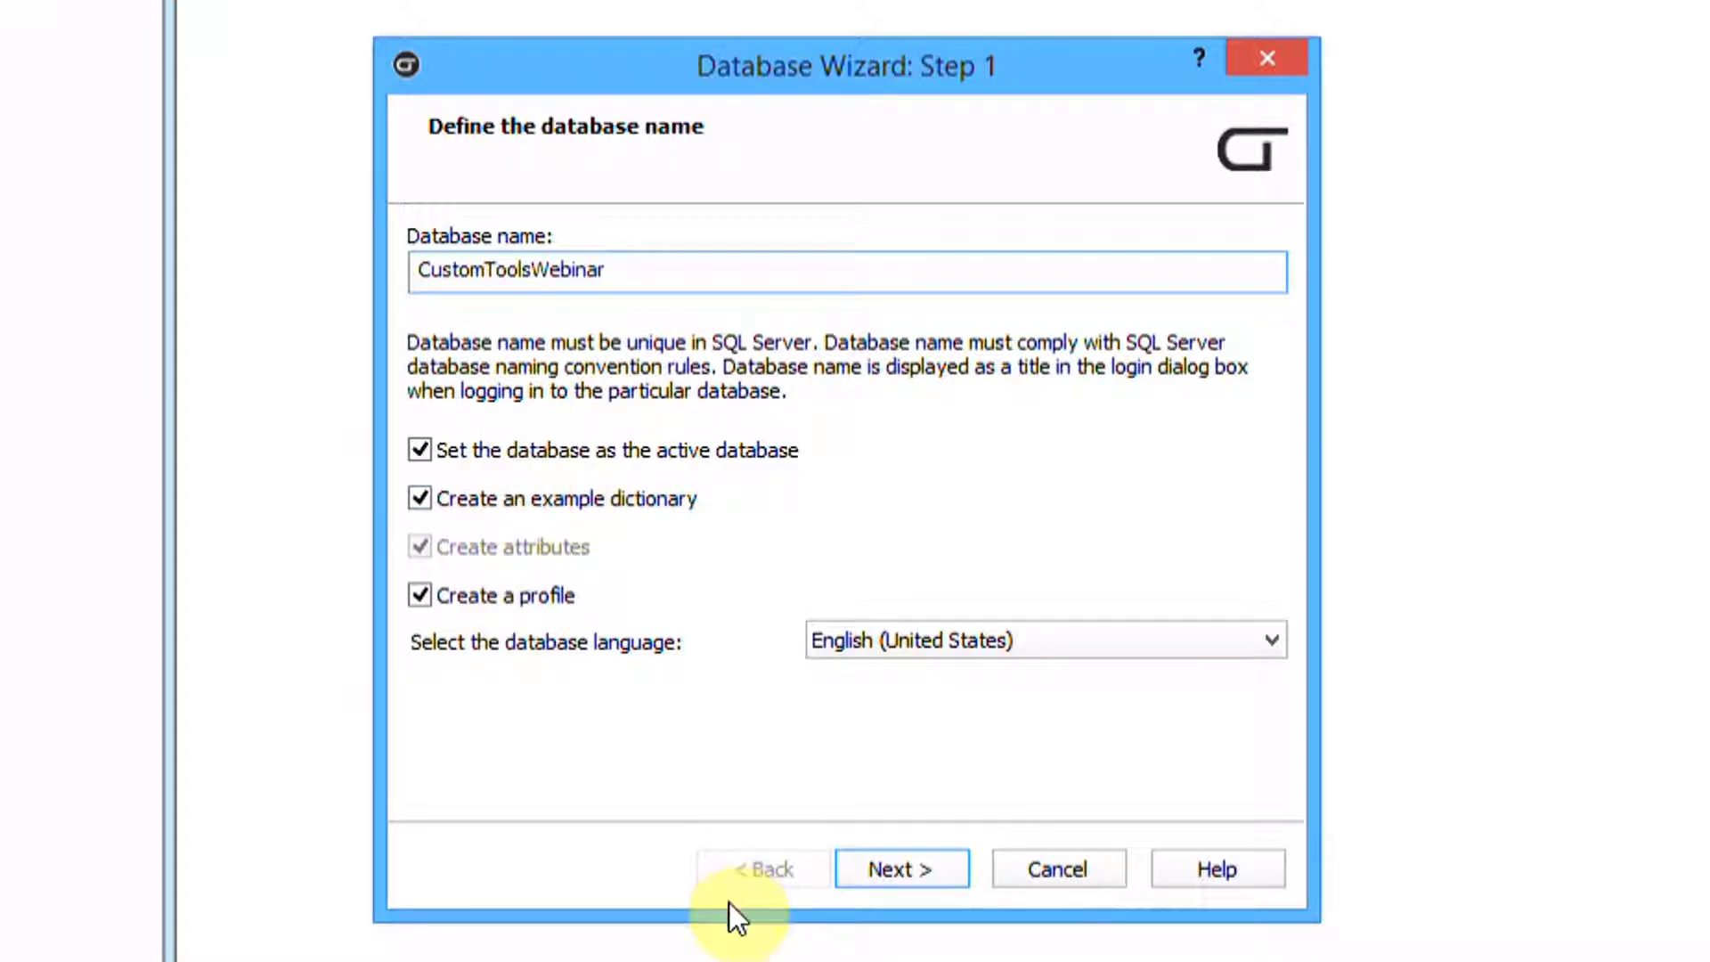
pyautogui.click(905, 866)
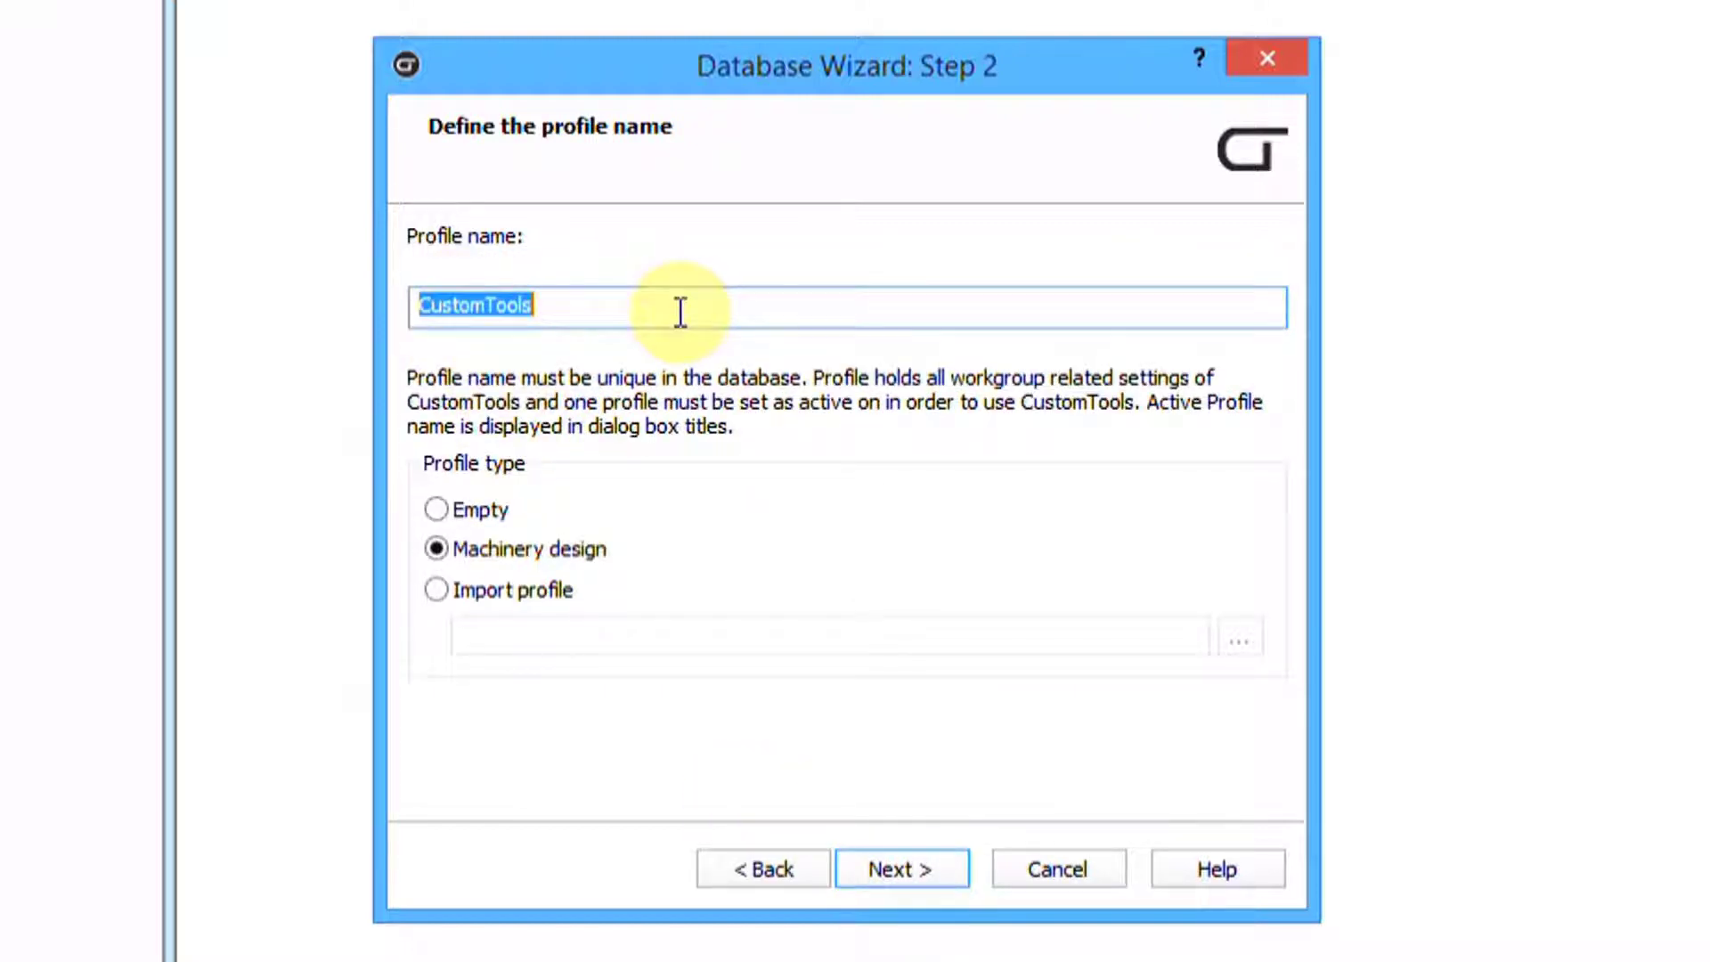
# Name the profile 'Default CT' with Machinery design and finish creating the database
pyautogui.write('Defaul')
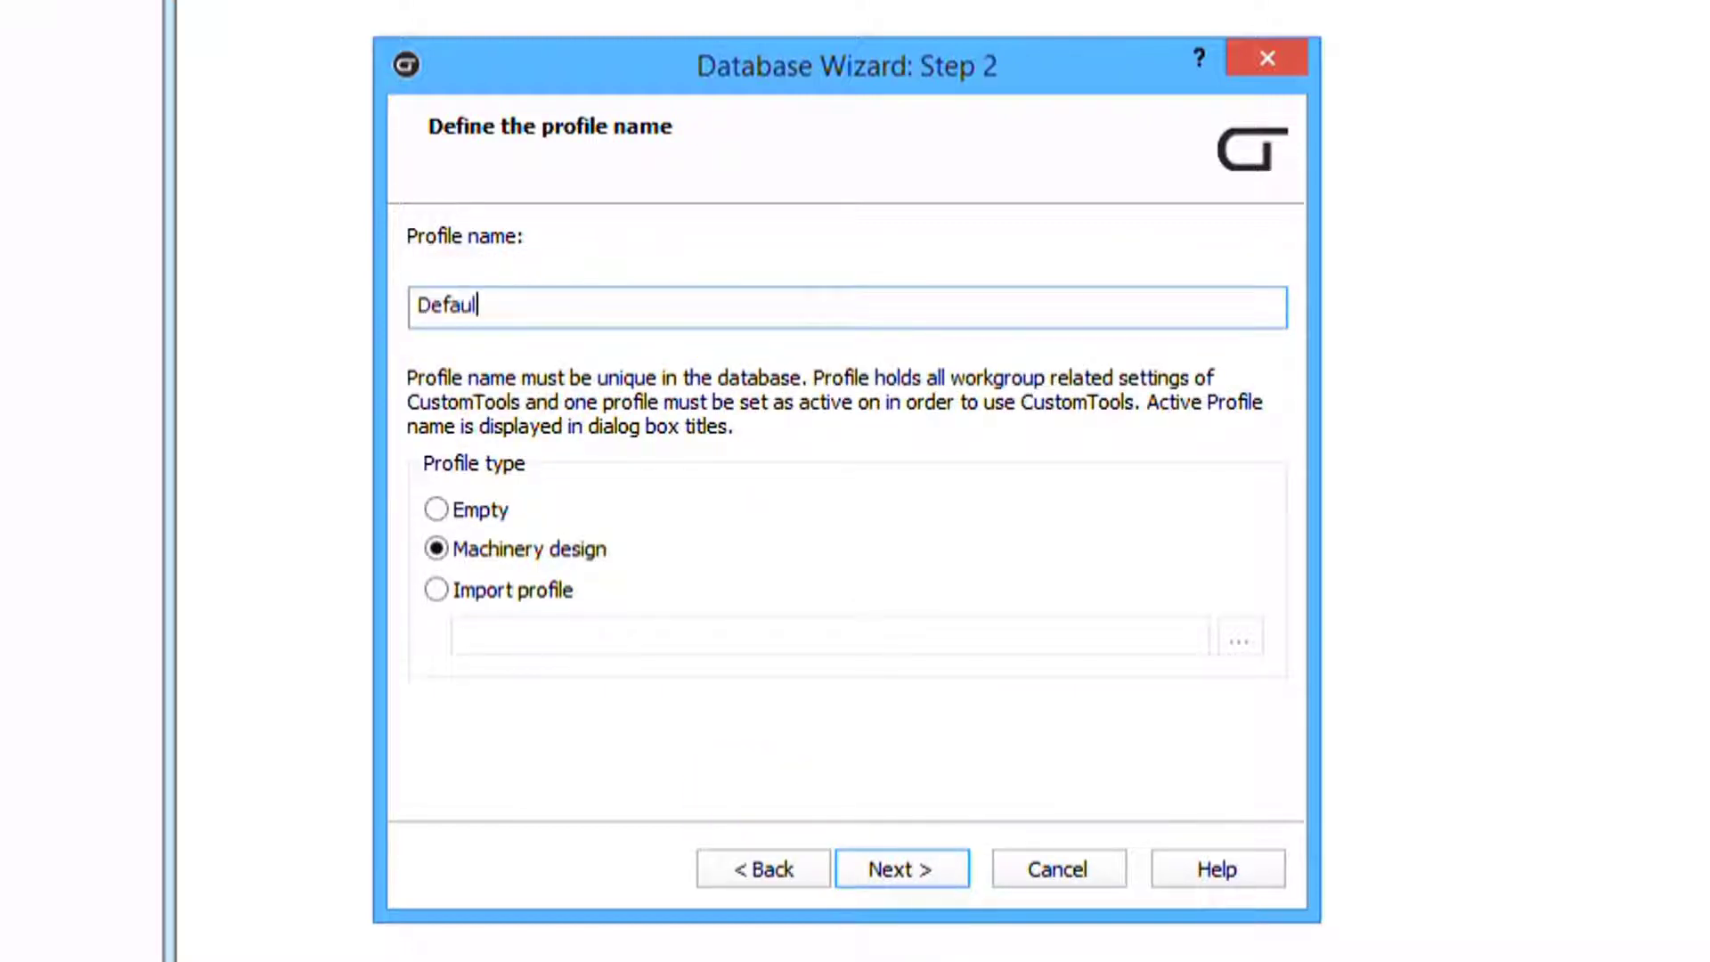
pyautogui.write('t CT')
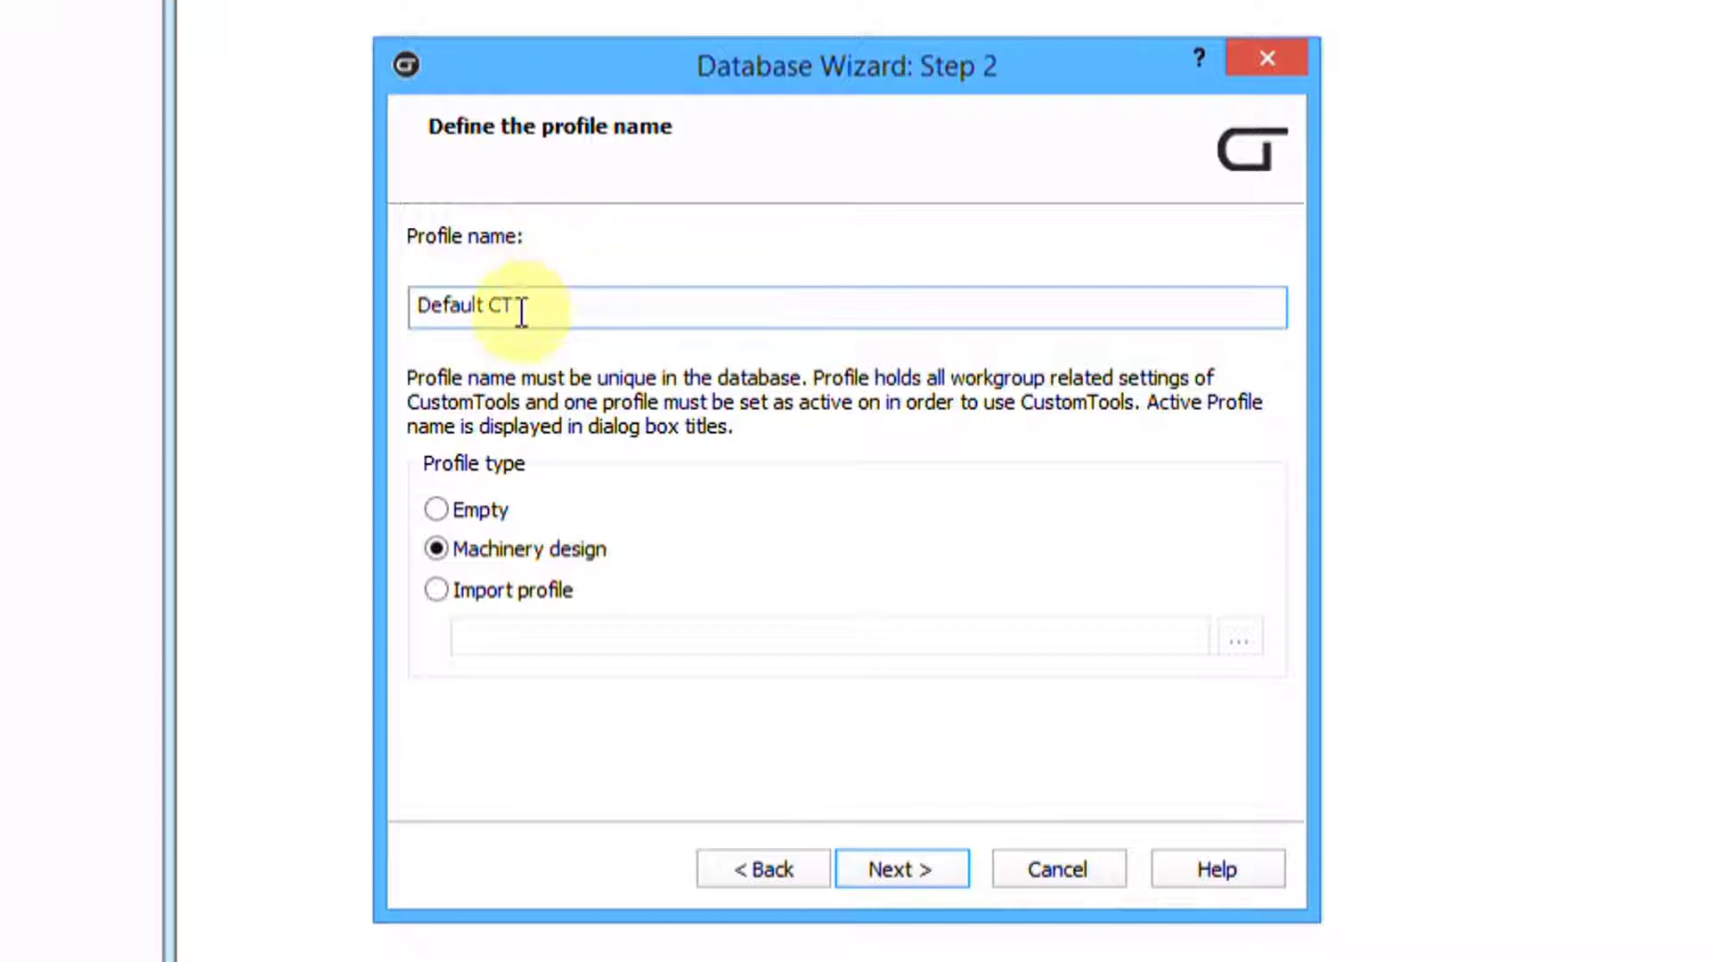
pyautogui.press('BackSpace')
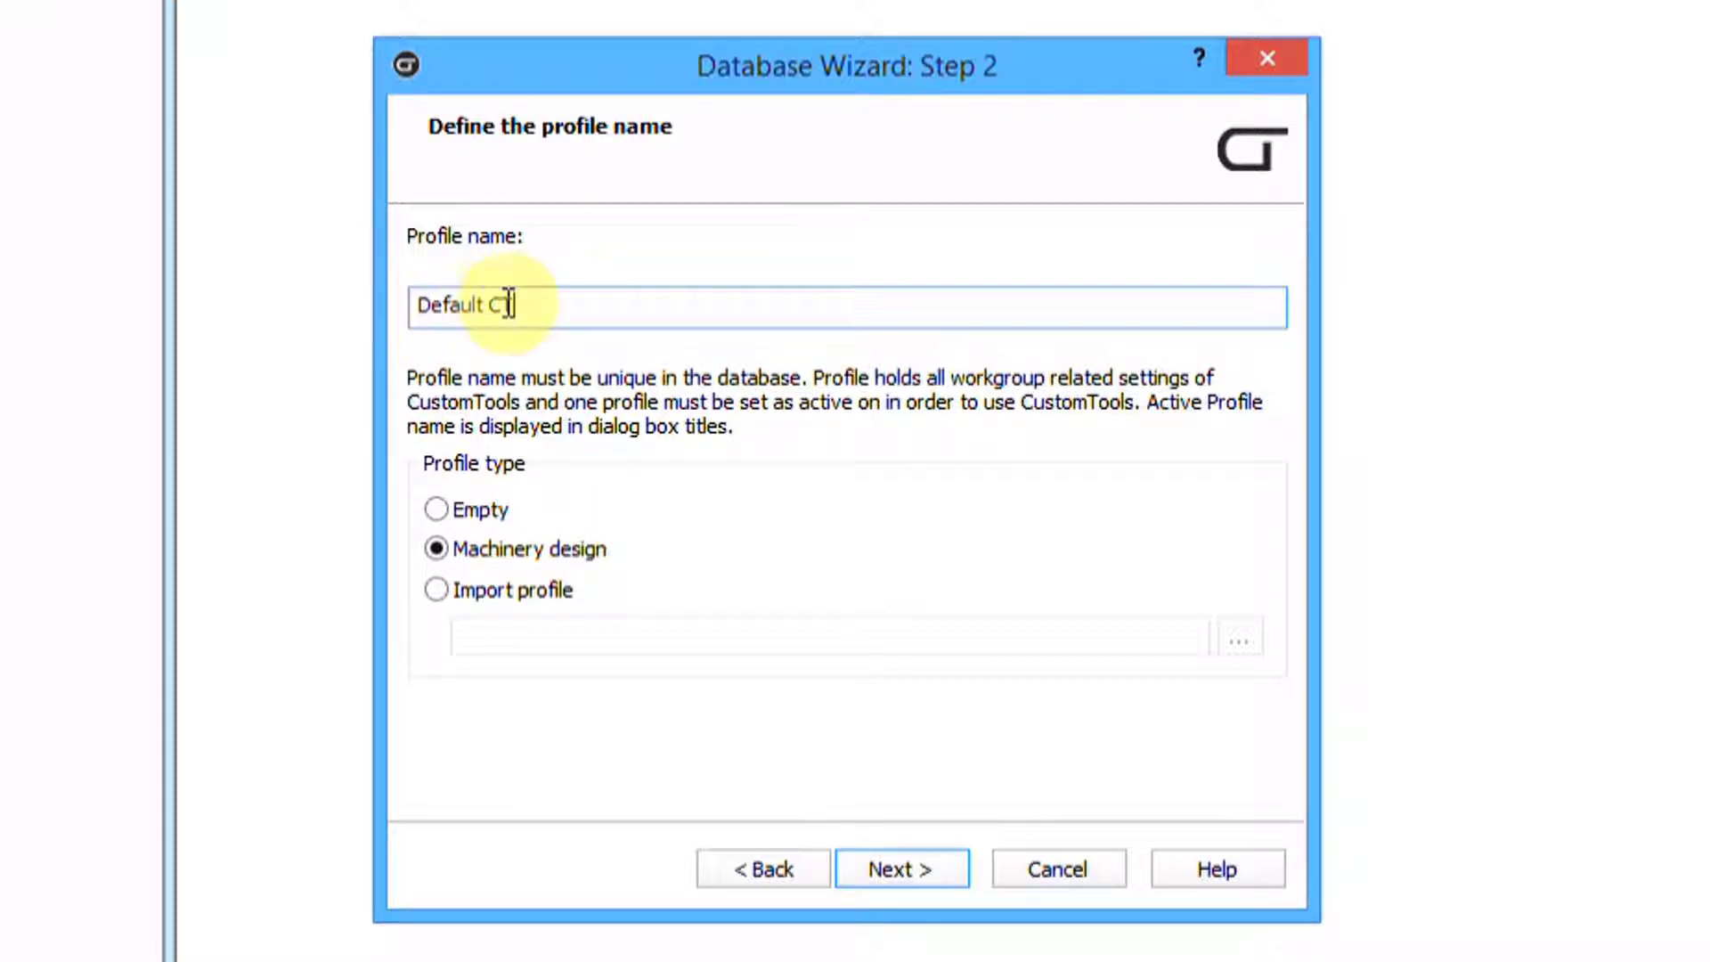
pyautogui.write('T')
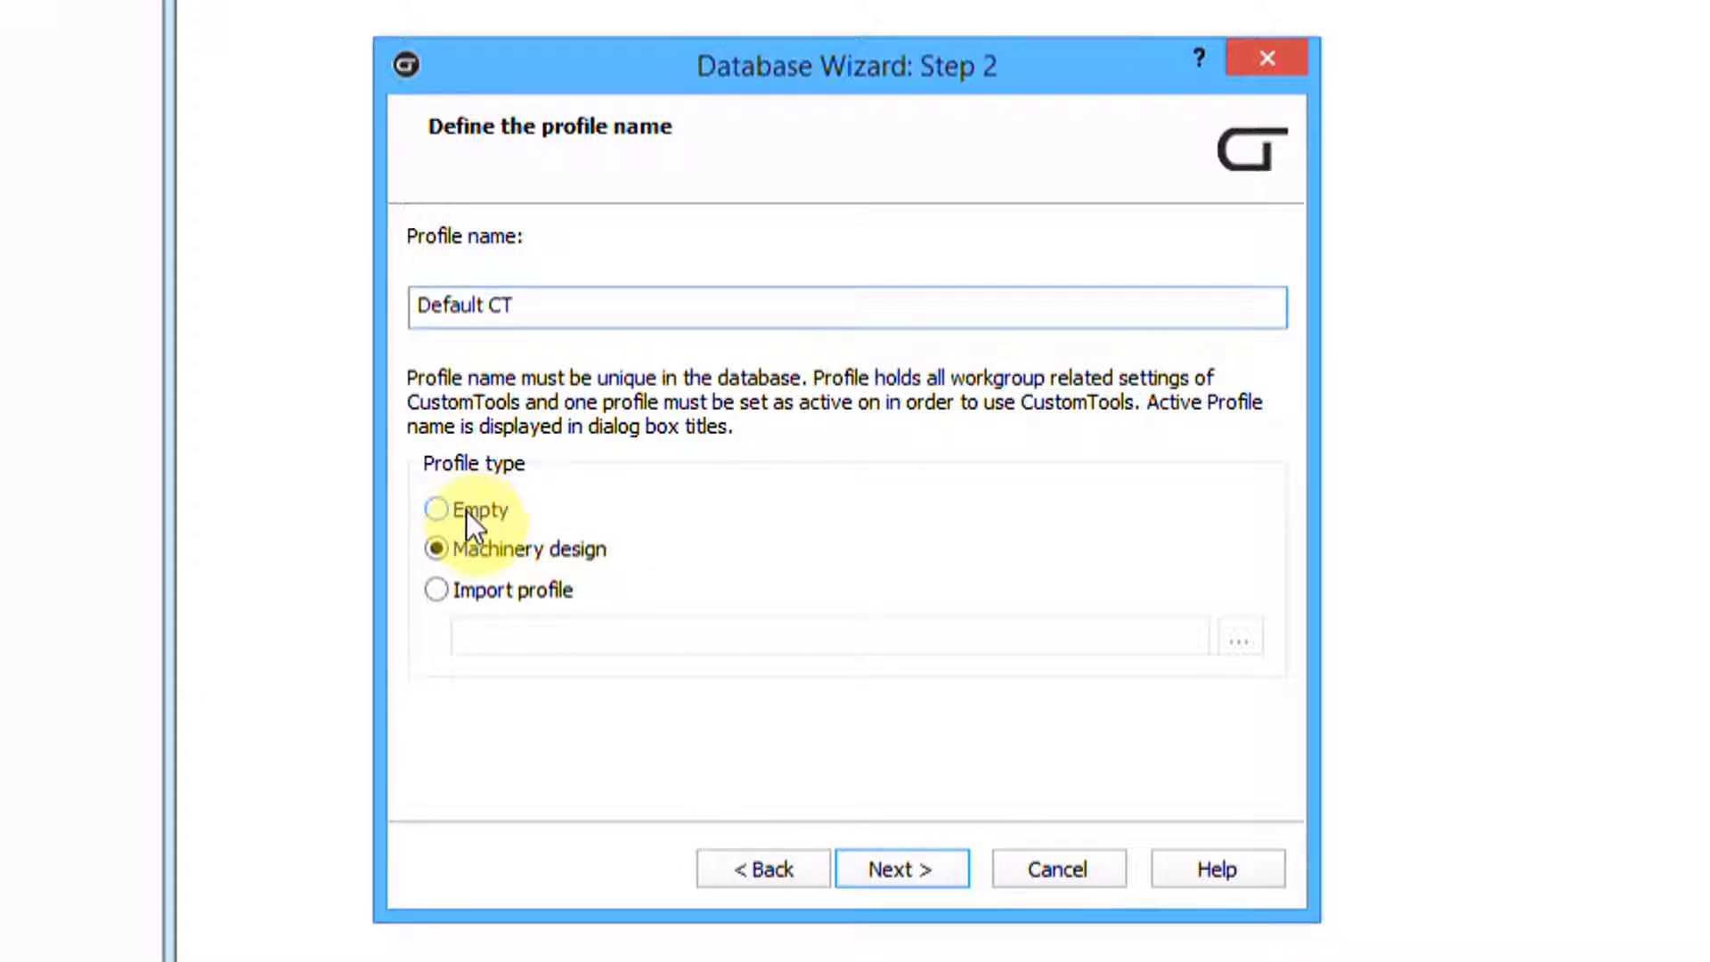
pyautogui.click(910, 871)
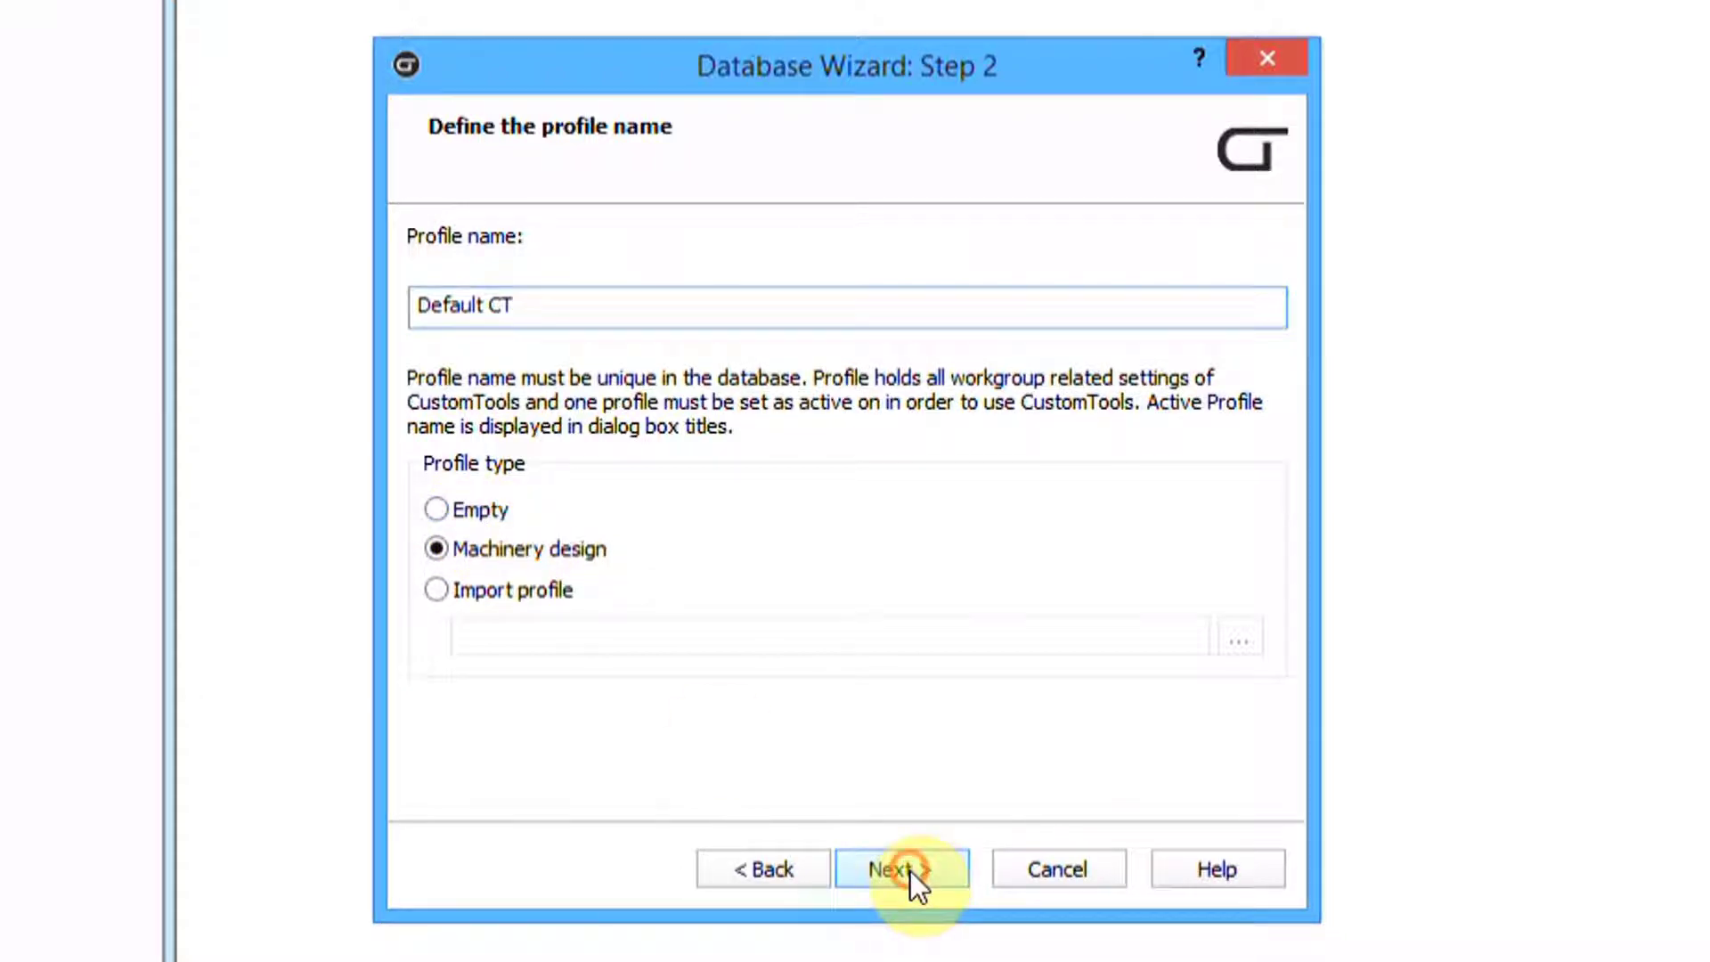
pyautogui.click(901, 872)
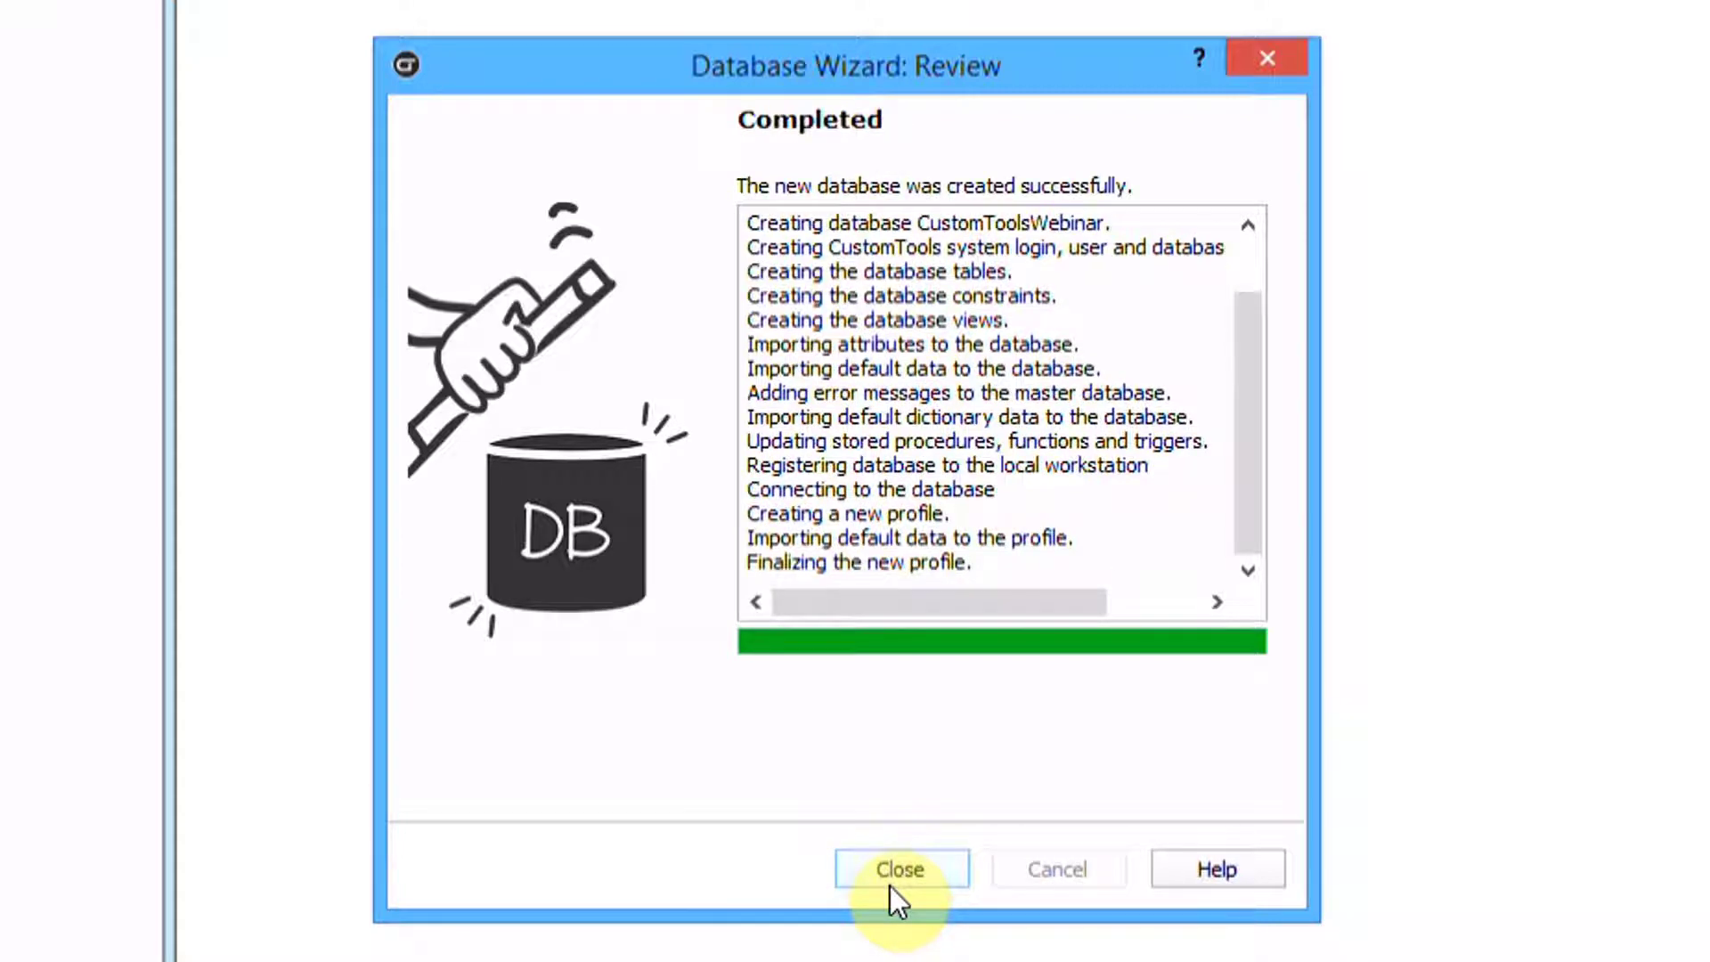
# Close the wizard, log in to CustomToolsWebinar as Admin with a blank password, and view Admin's details
pyautogui.click(901, 868)
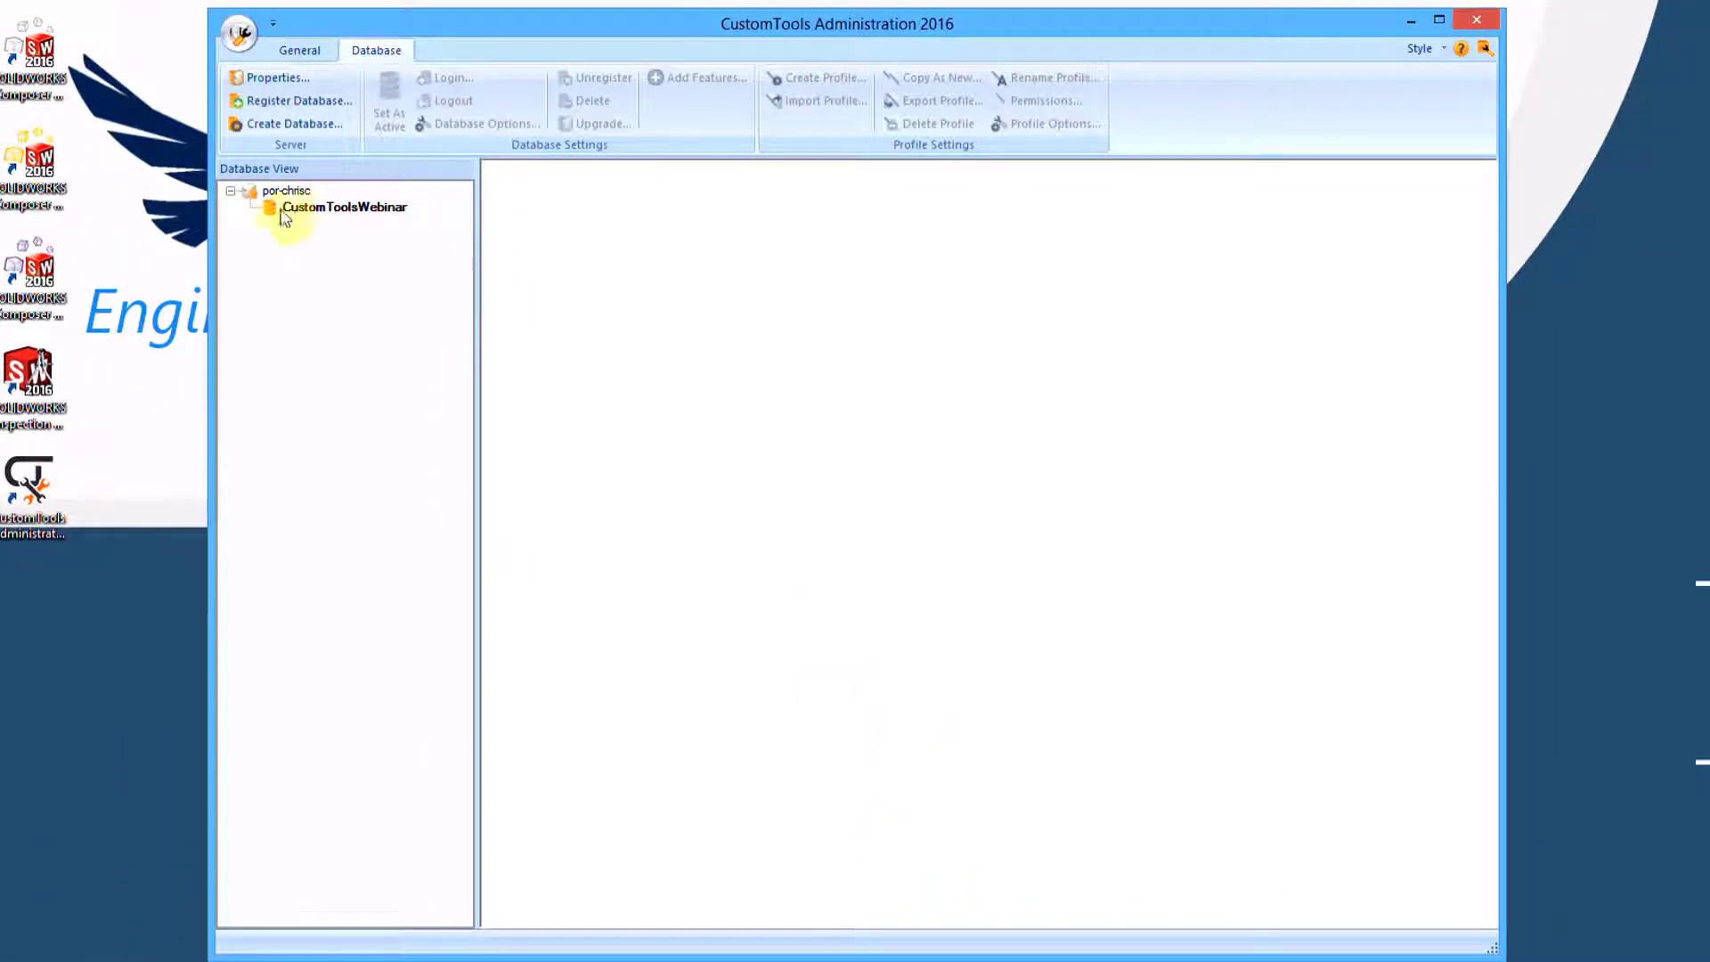
pyautogui.click(331, 210)
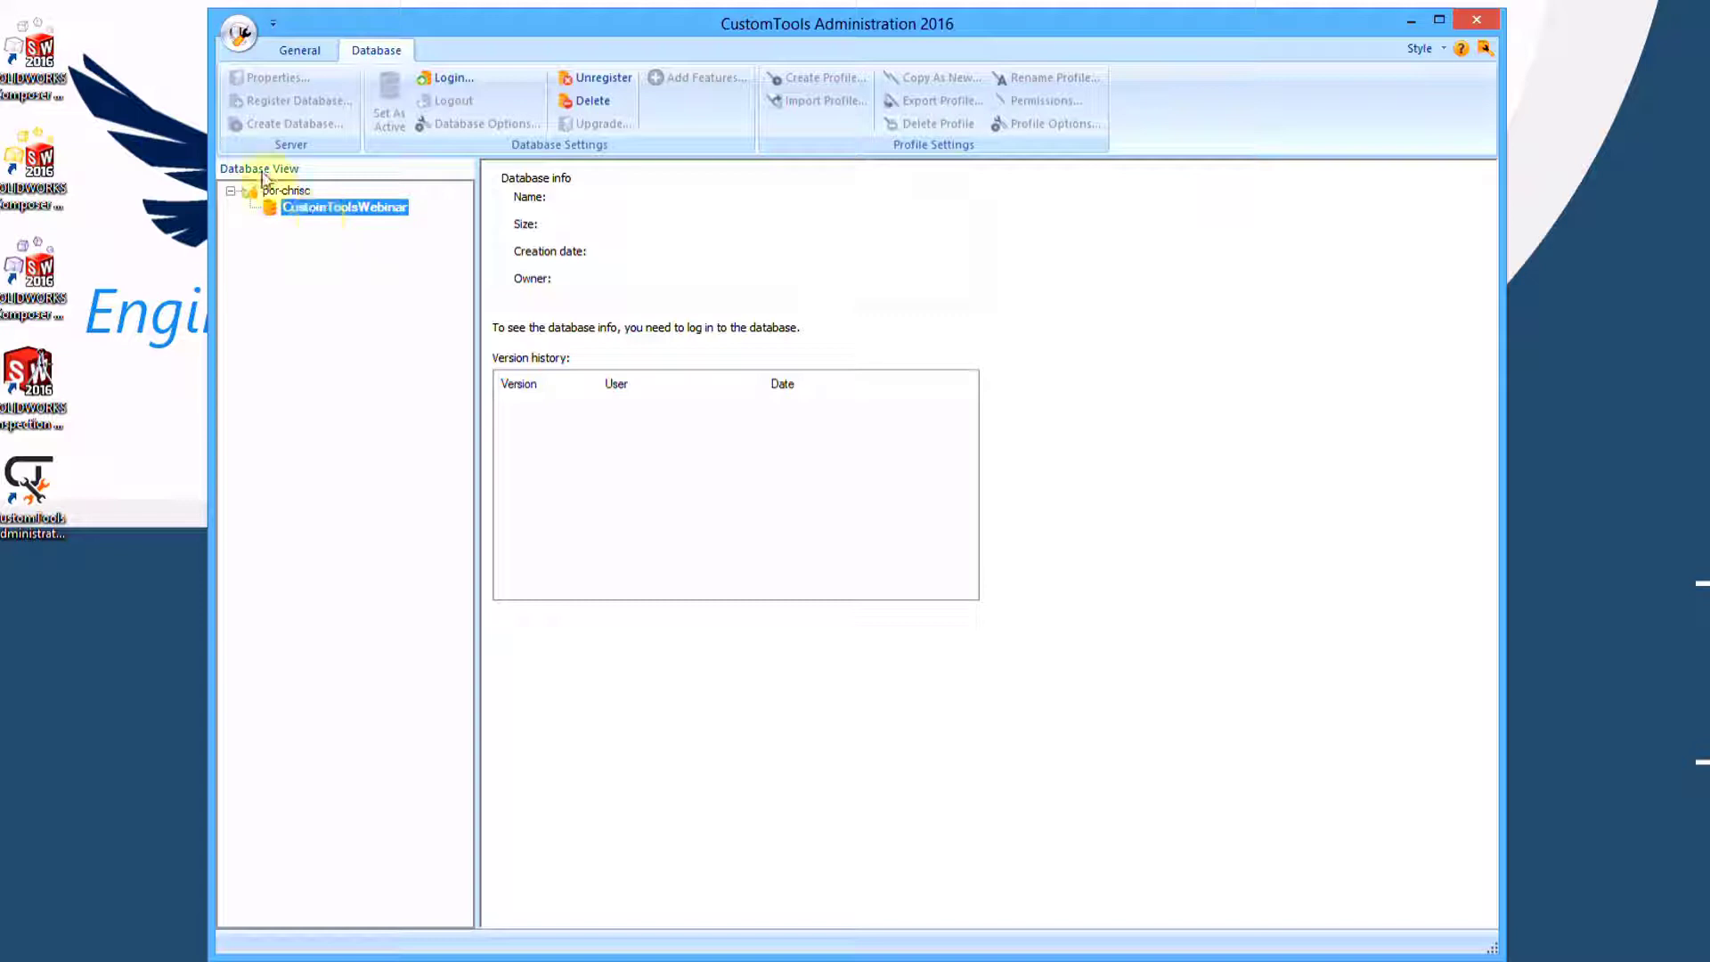
pyautogui.click(443, 79)
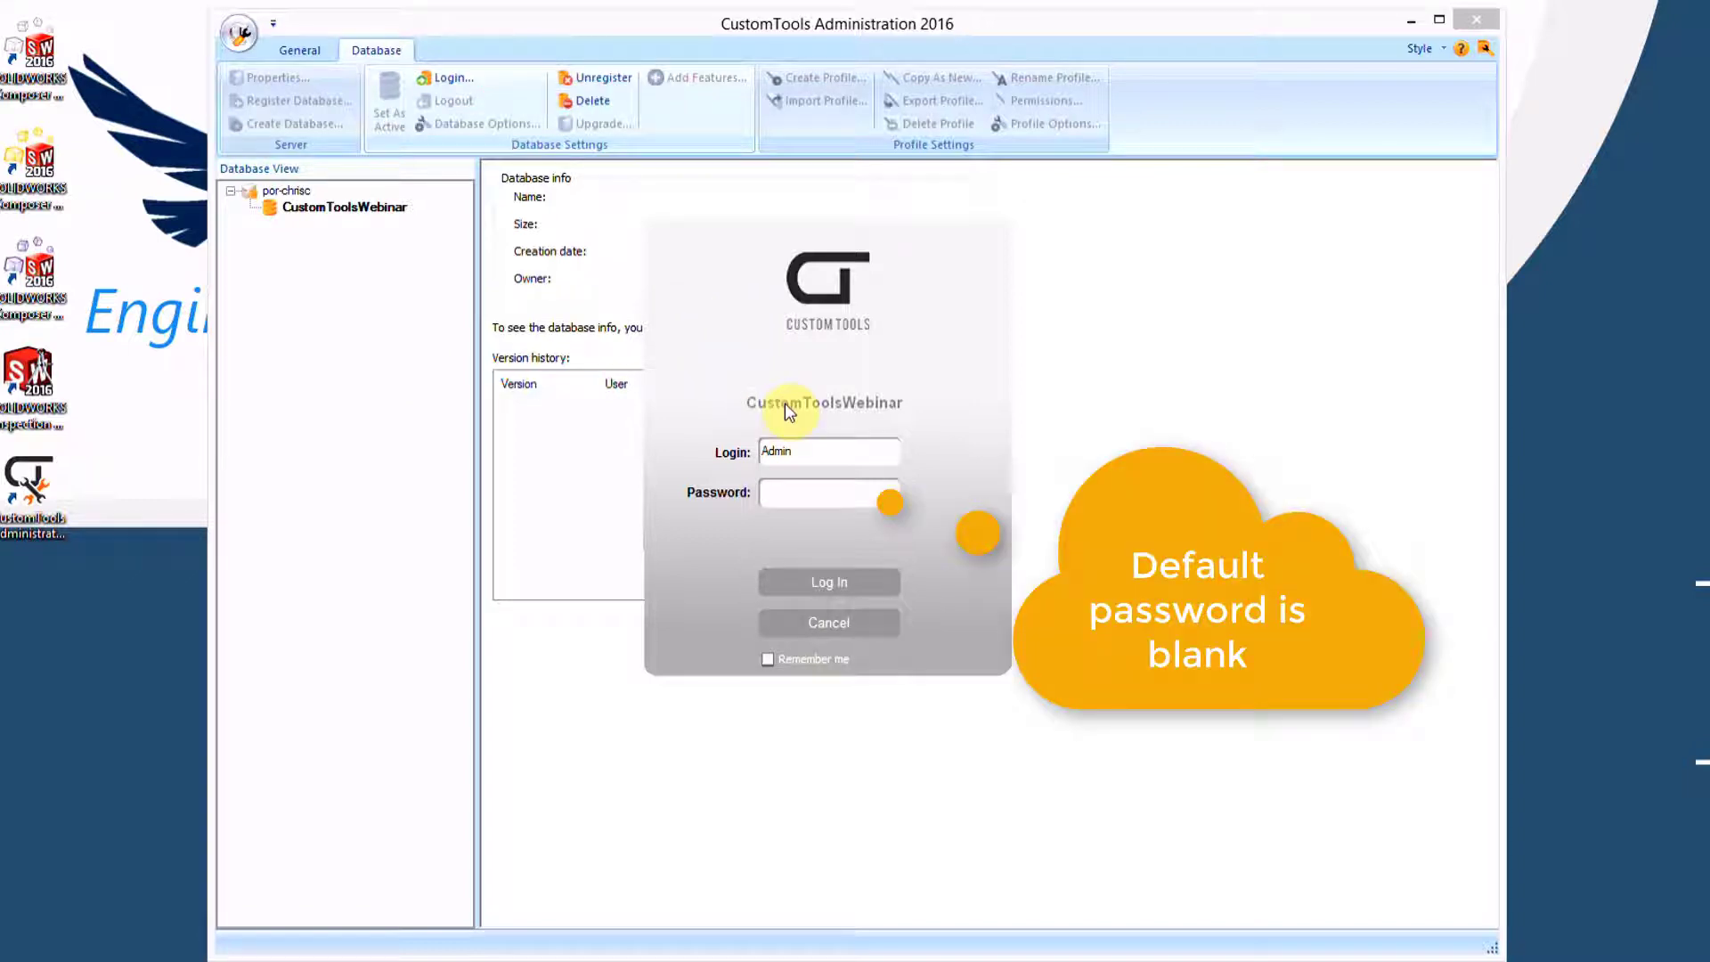
pyautogui.doubleClick(805, 448)
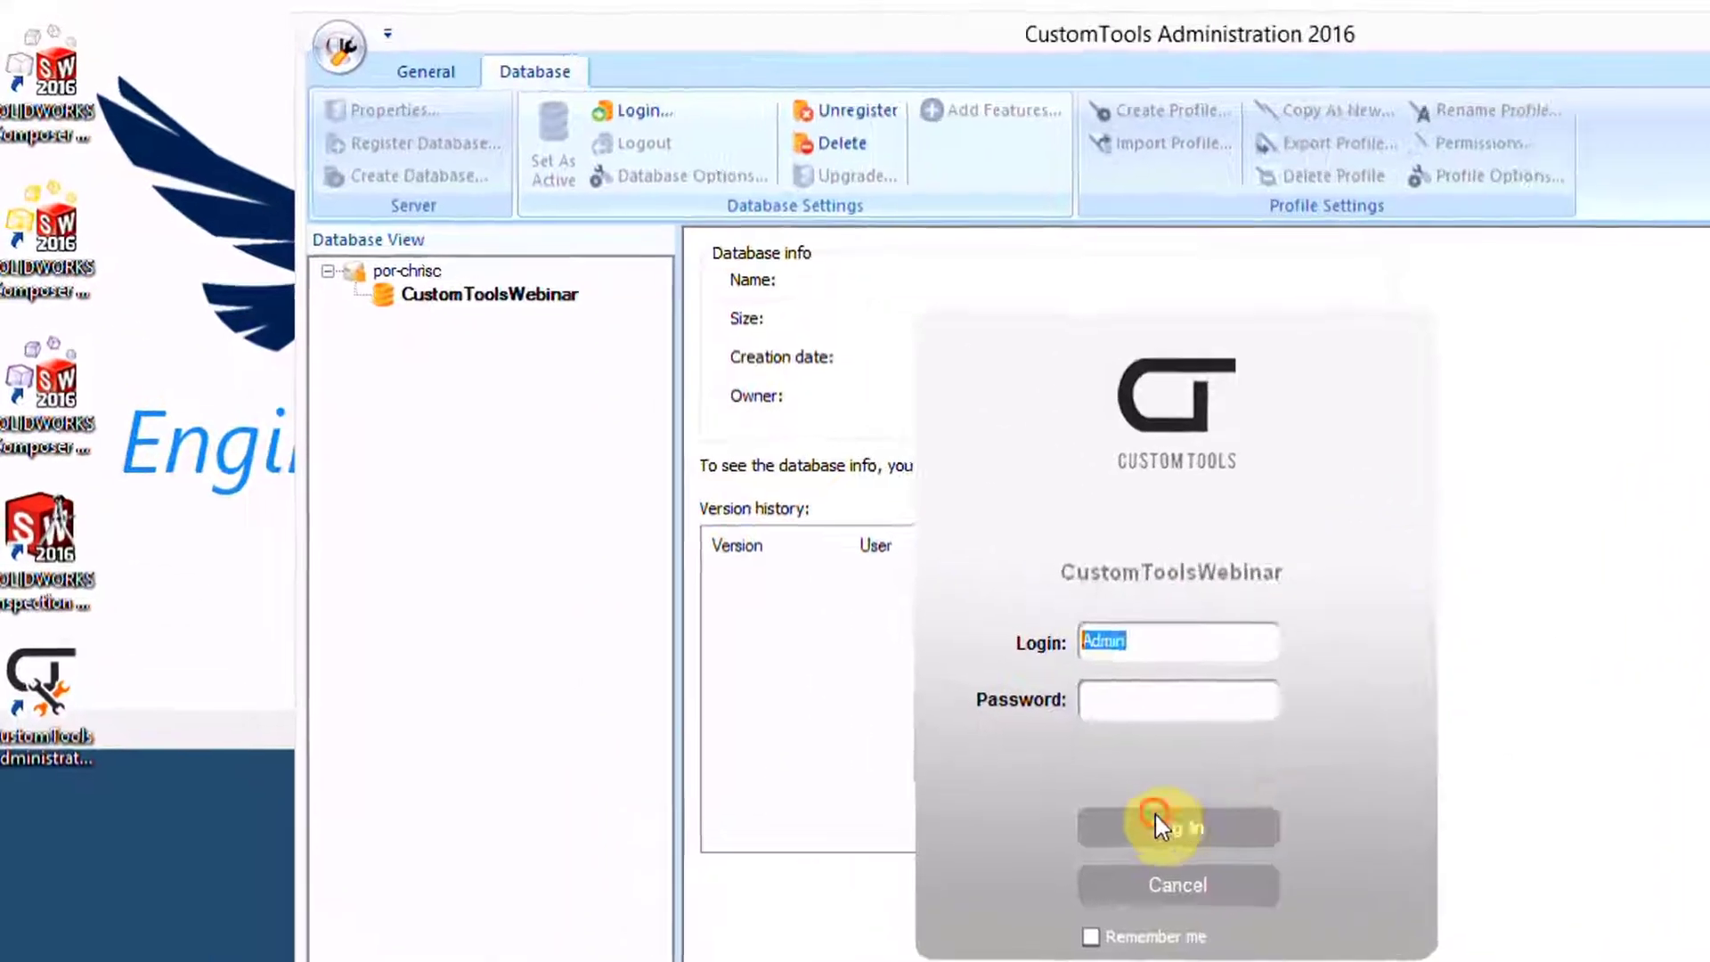
pyautogui.click(829, 582)
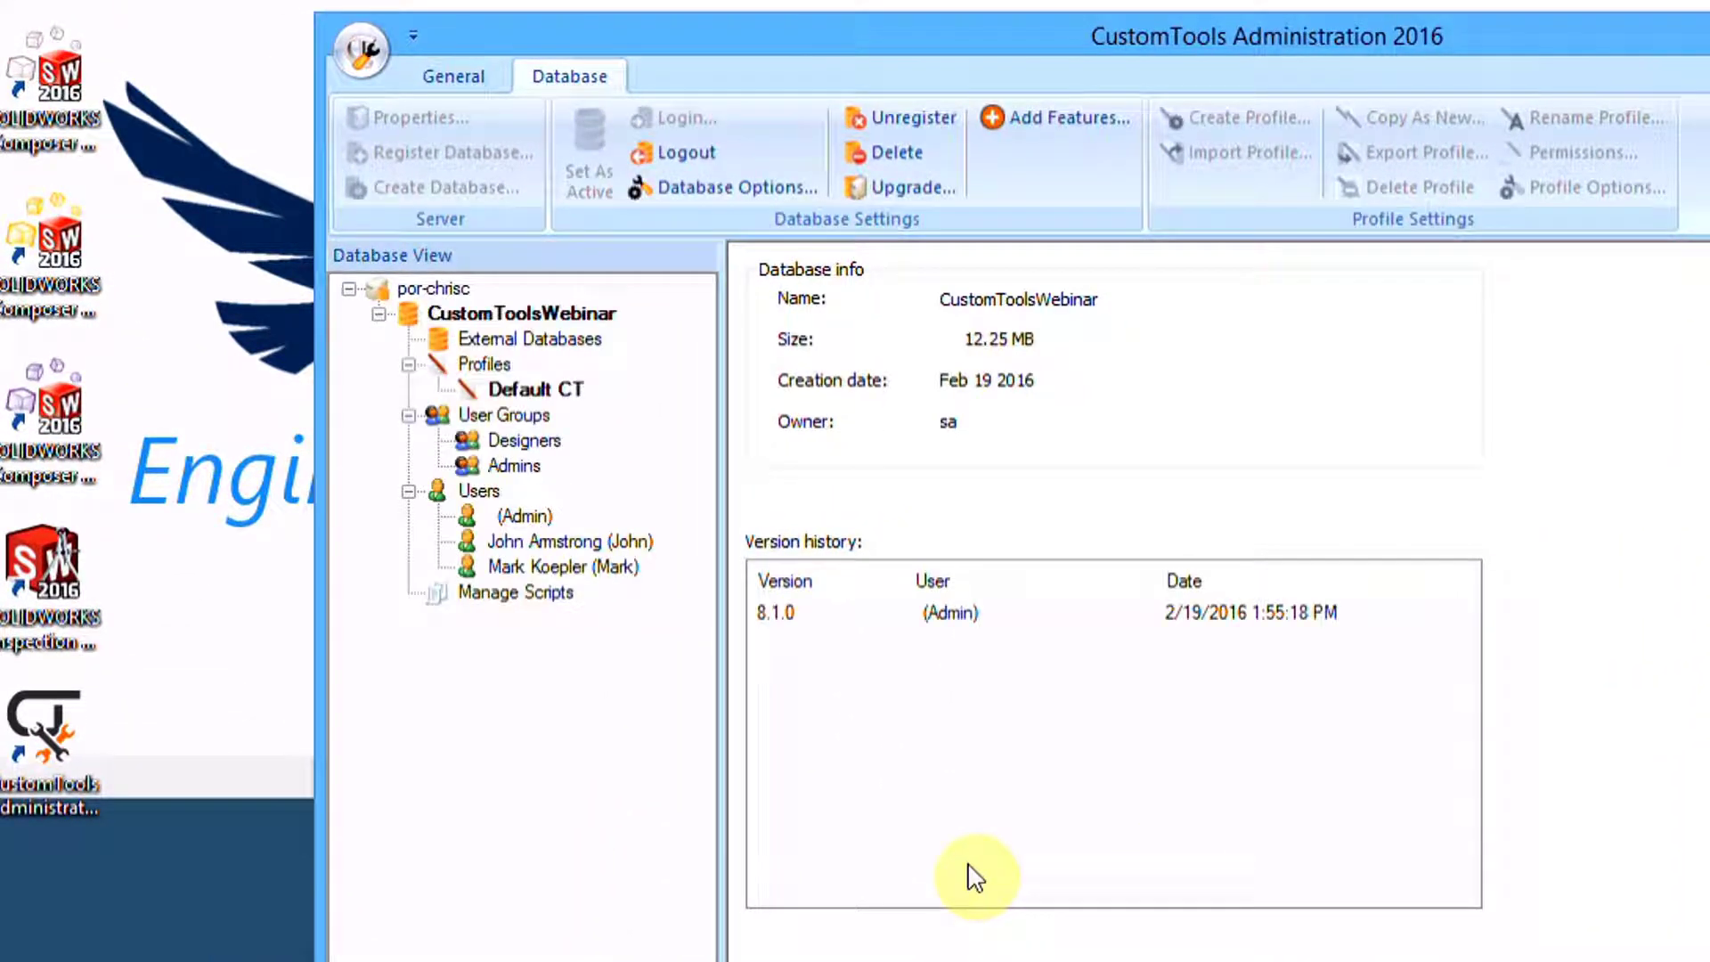
pyautogui.click(522, 518)
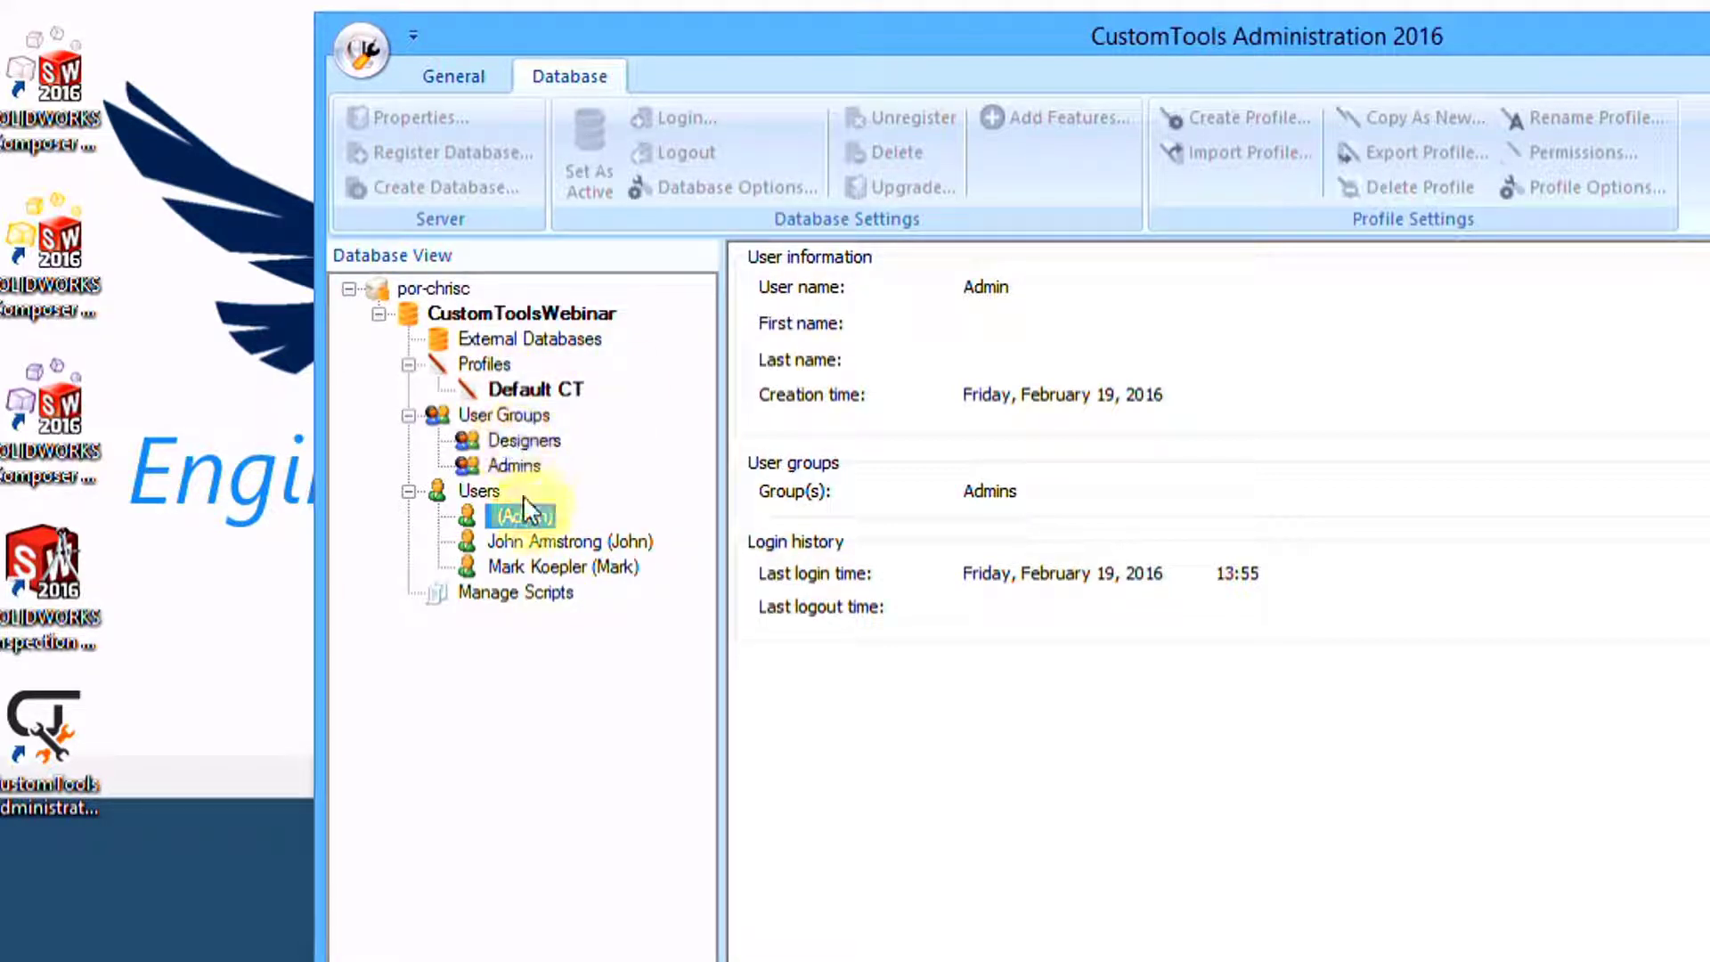
pyautogui.click(526, 388)
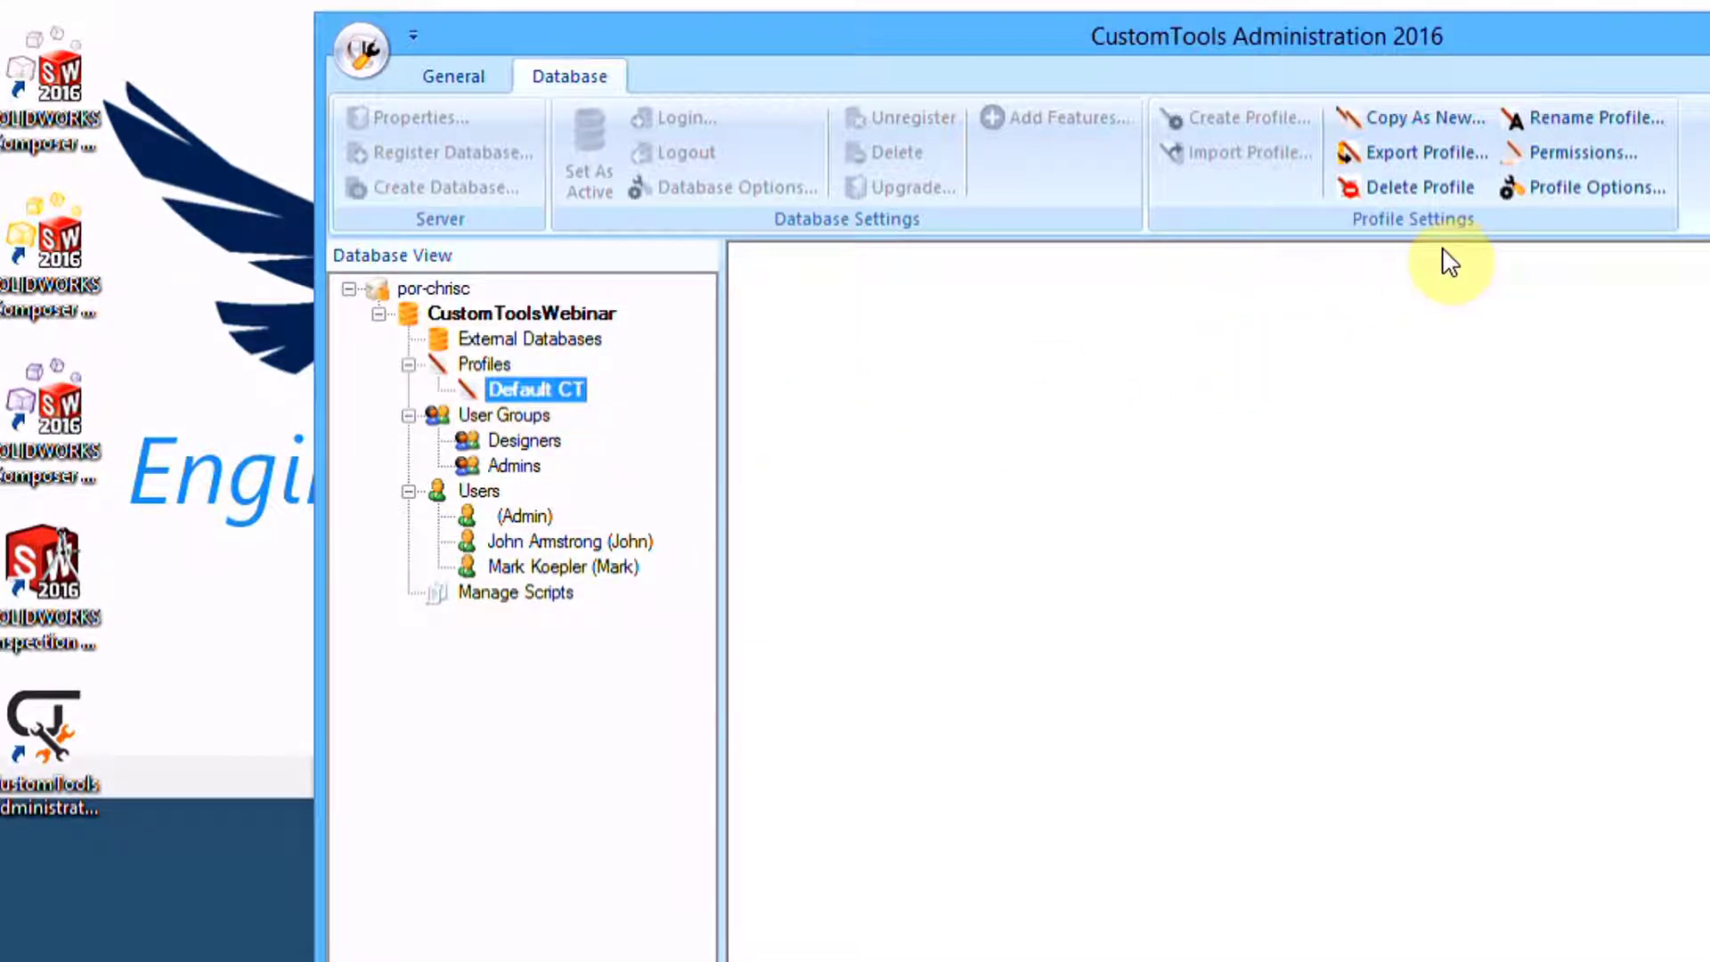
pyautogui.click(1541, 156)
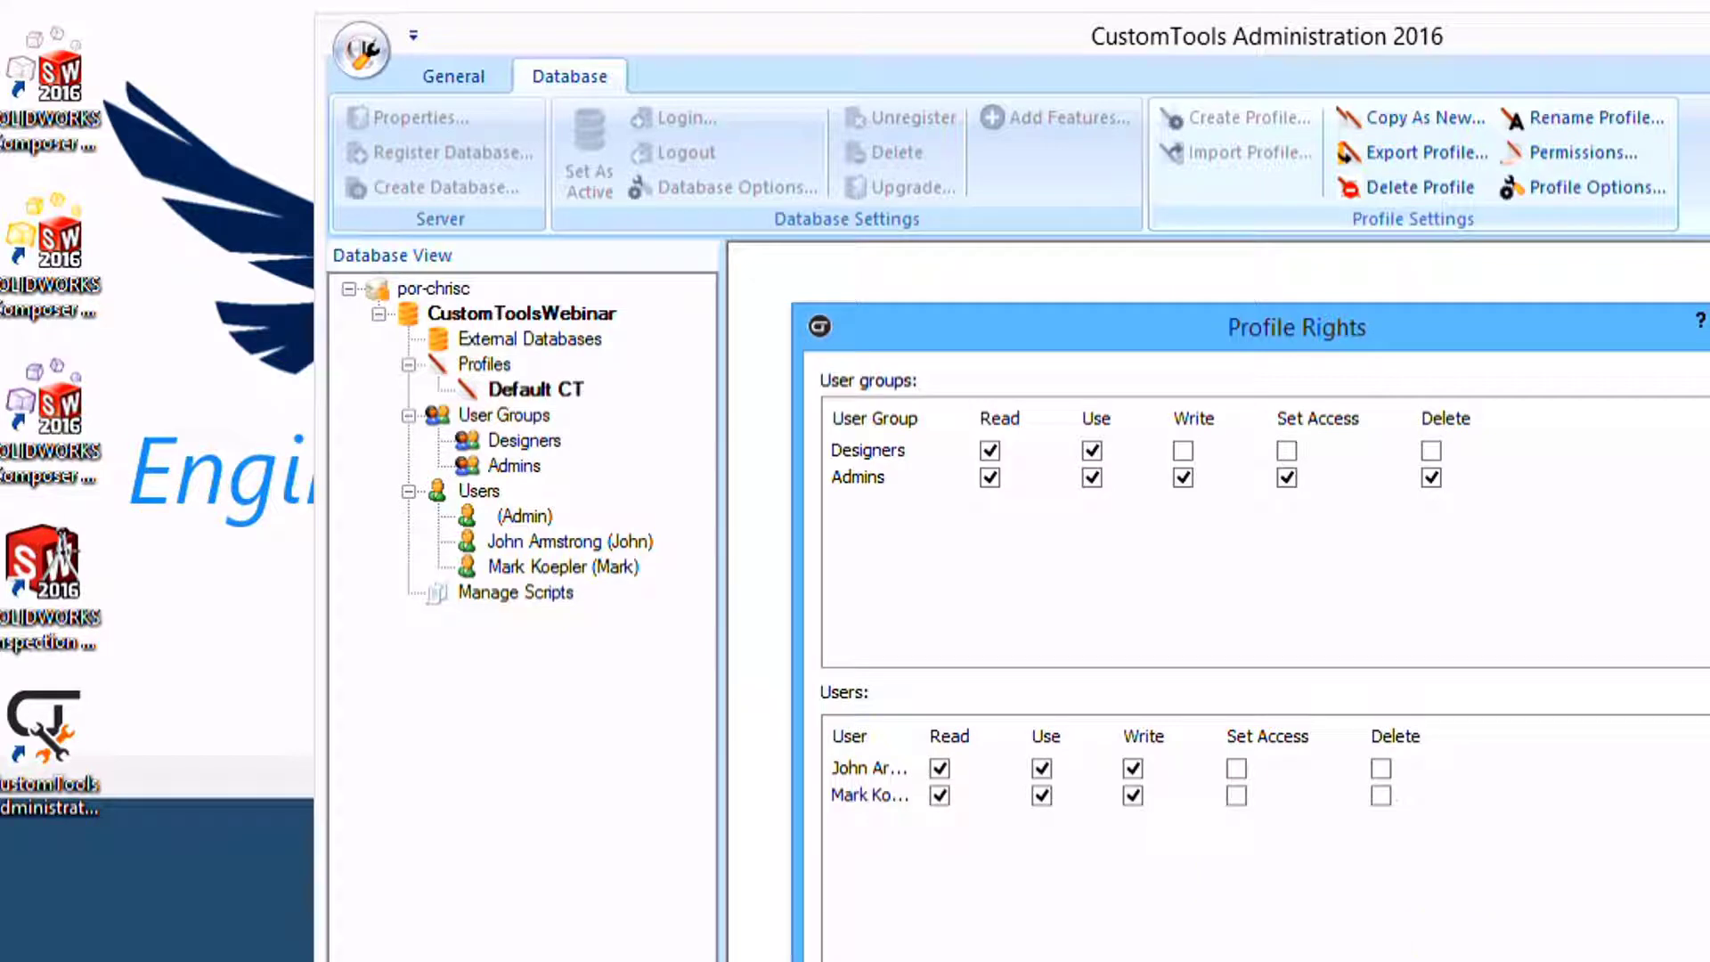
pyautogui.press('Escape')
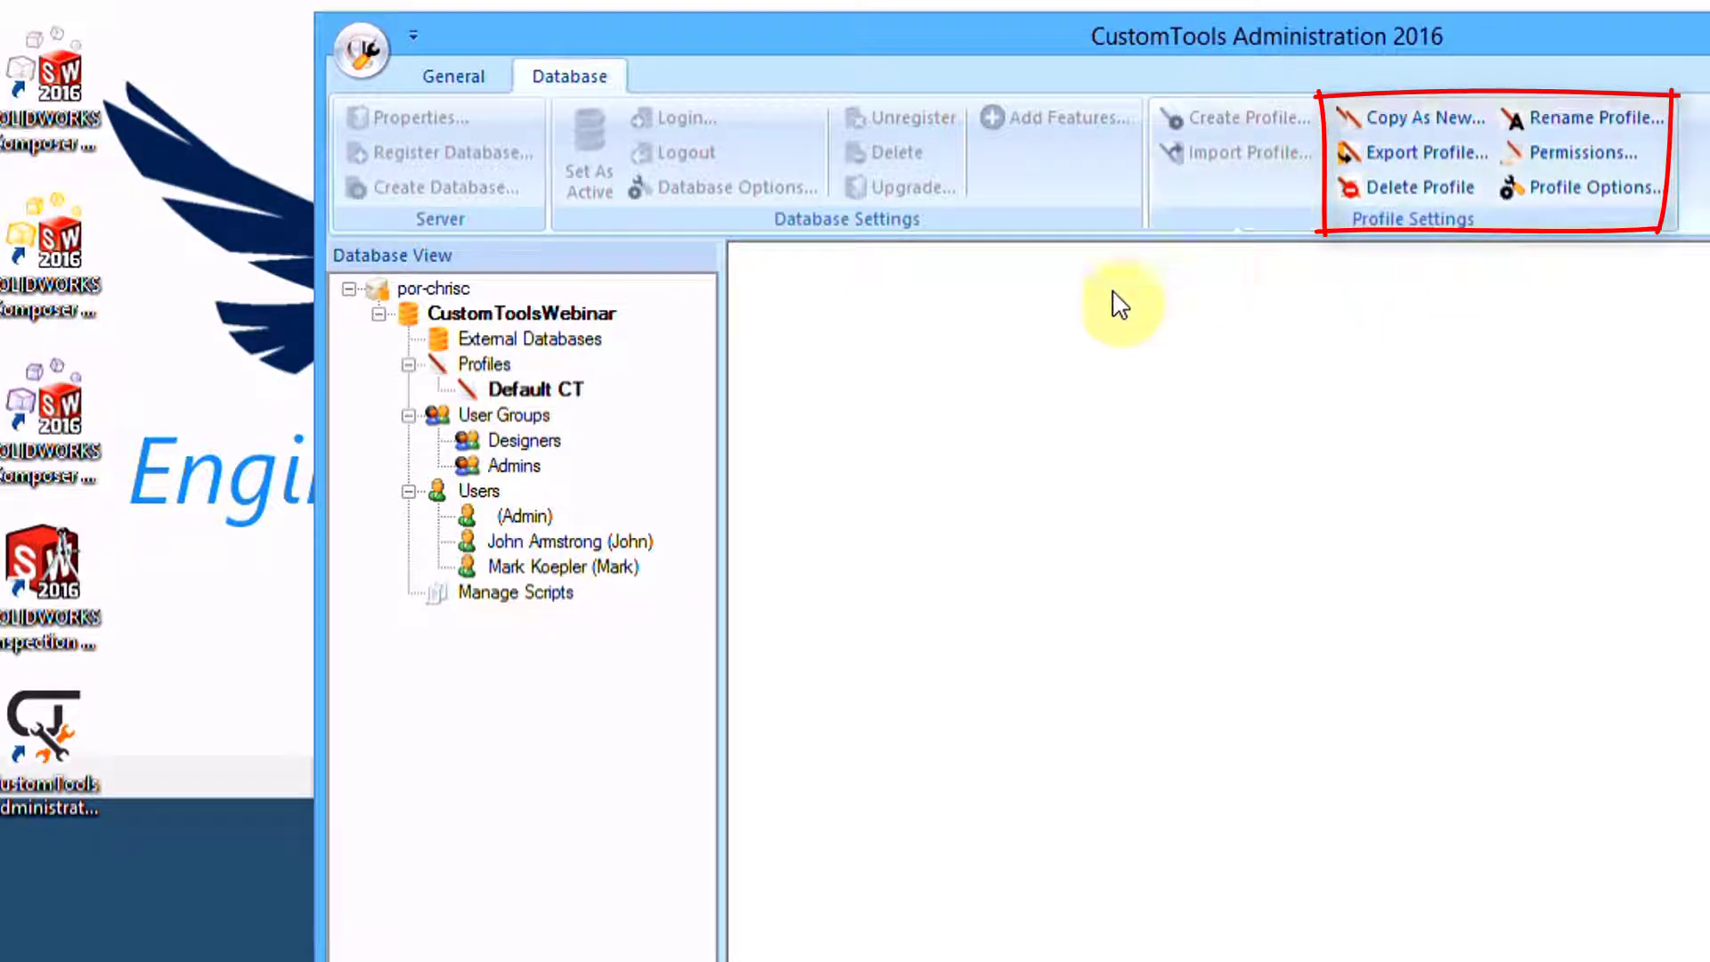
pyautogui.click(481, 365)
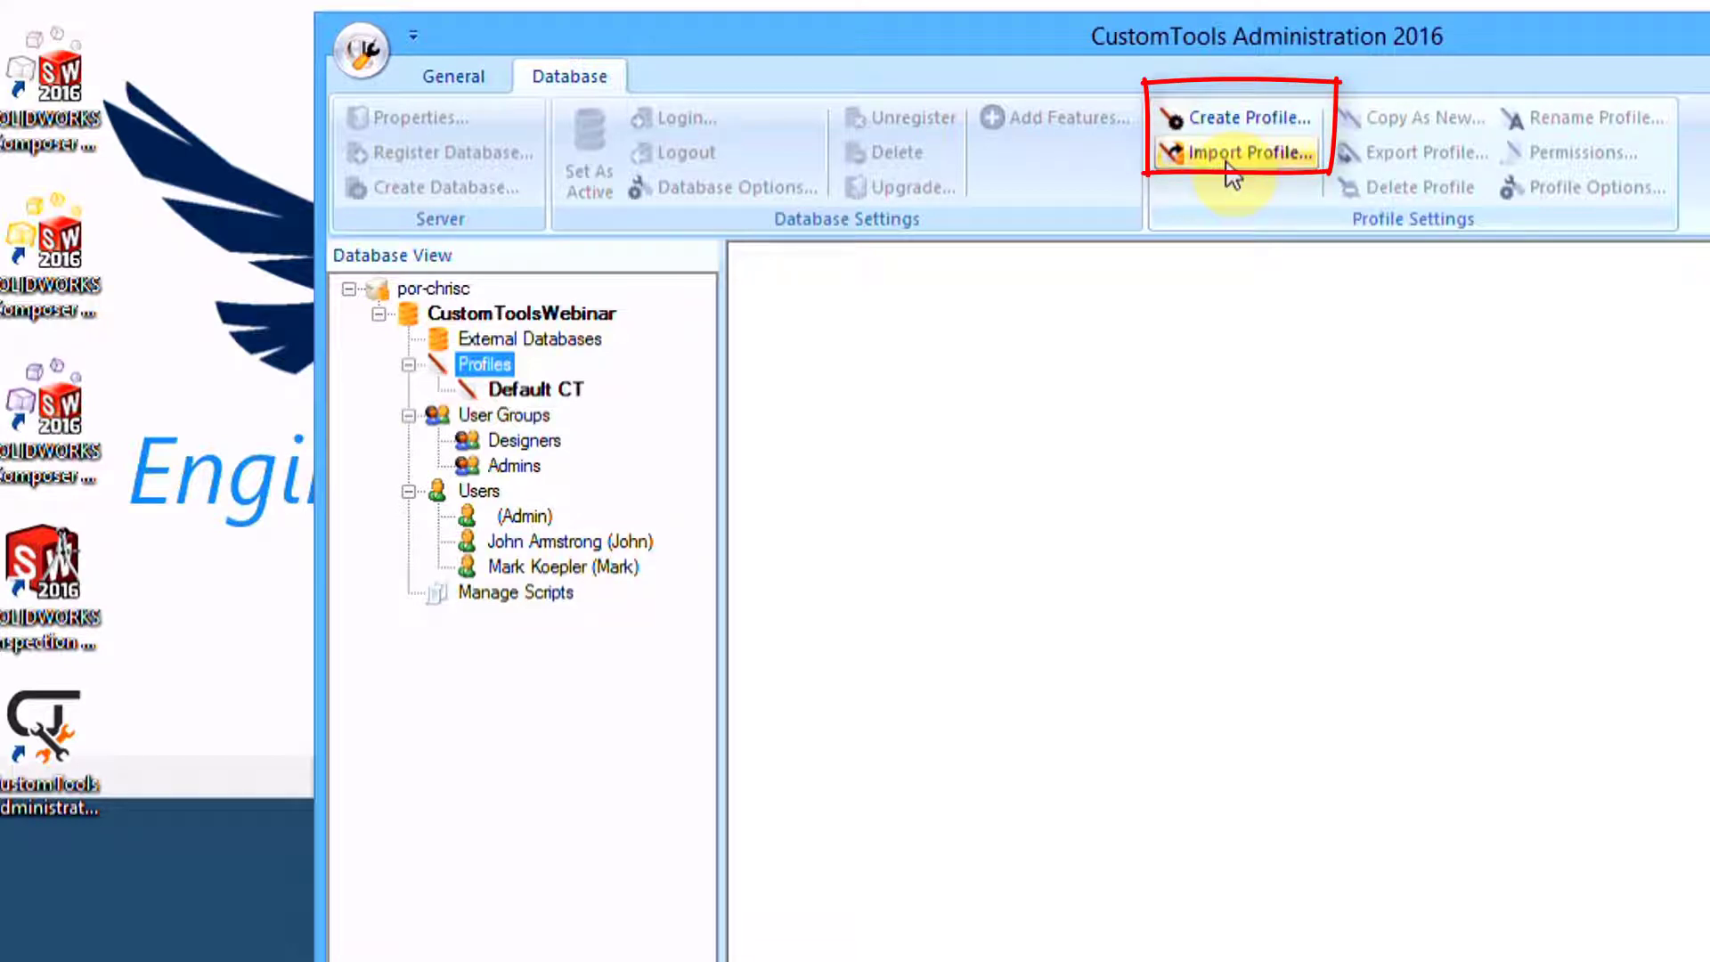
pyautogui.click(552, 390)
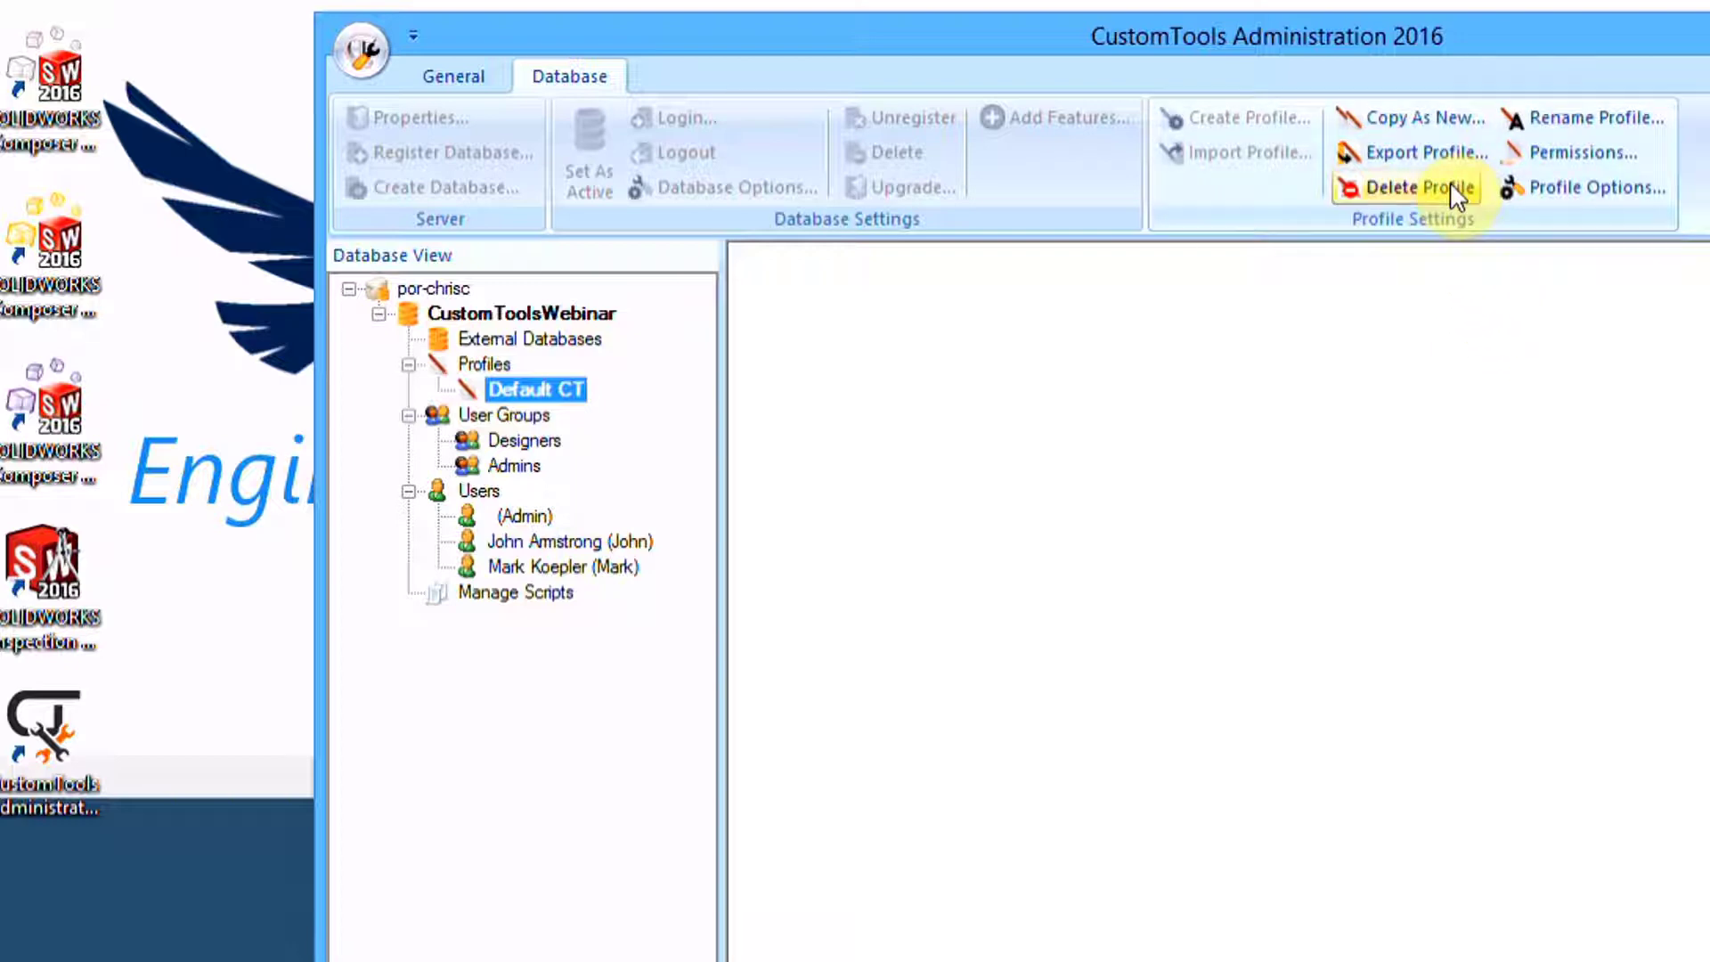
pyautogui.click(1562, 184)
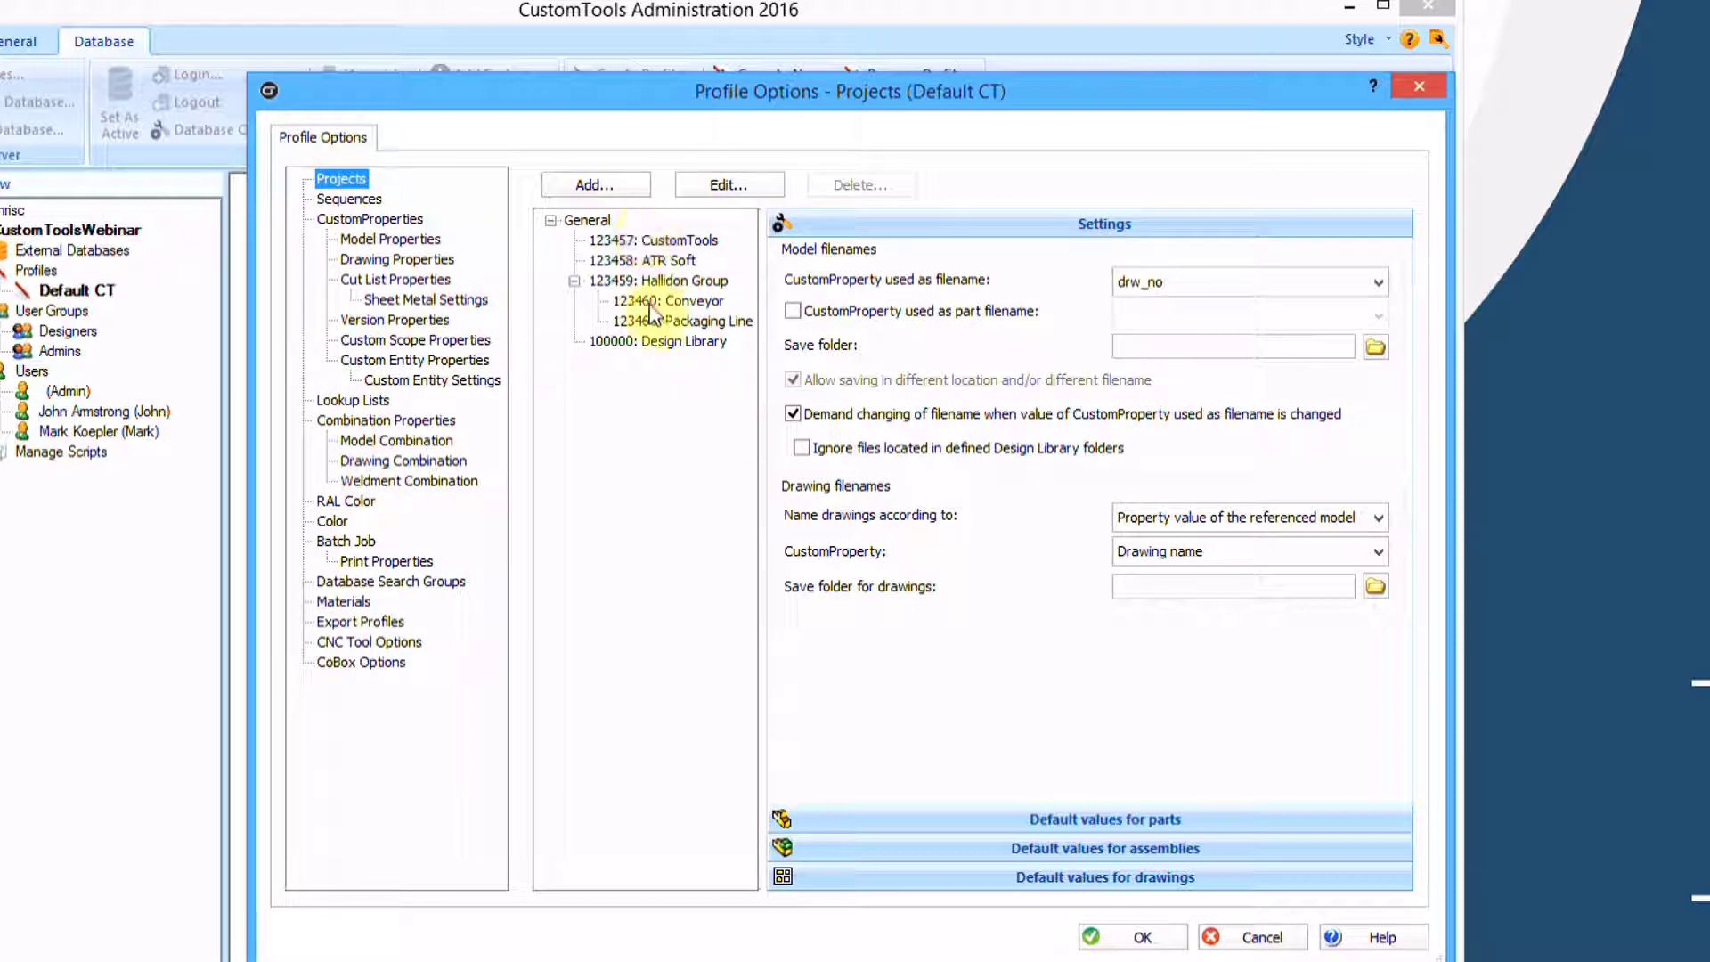
pyautogui.click(349, 199)
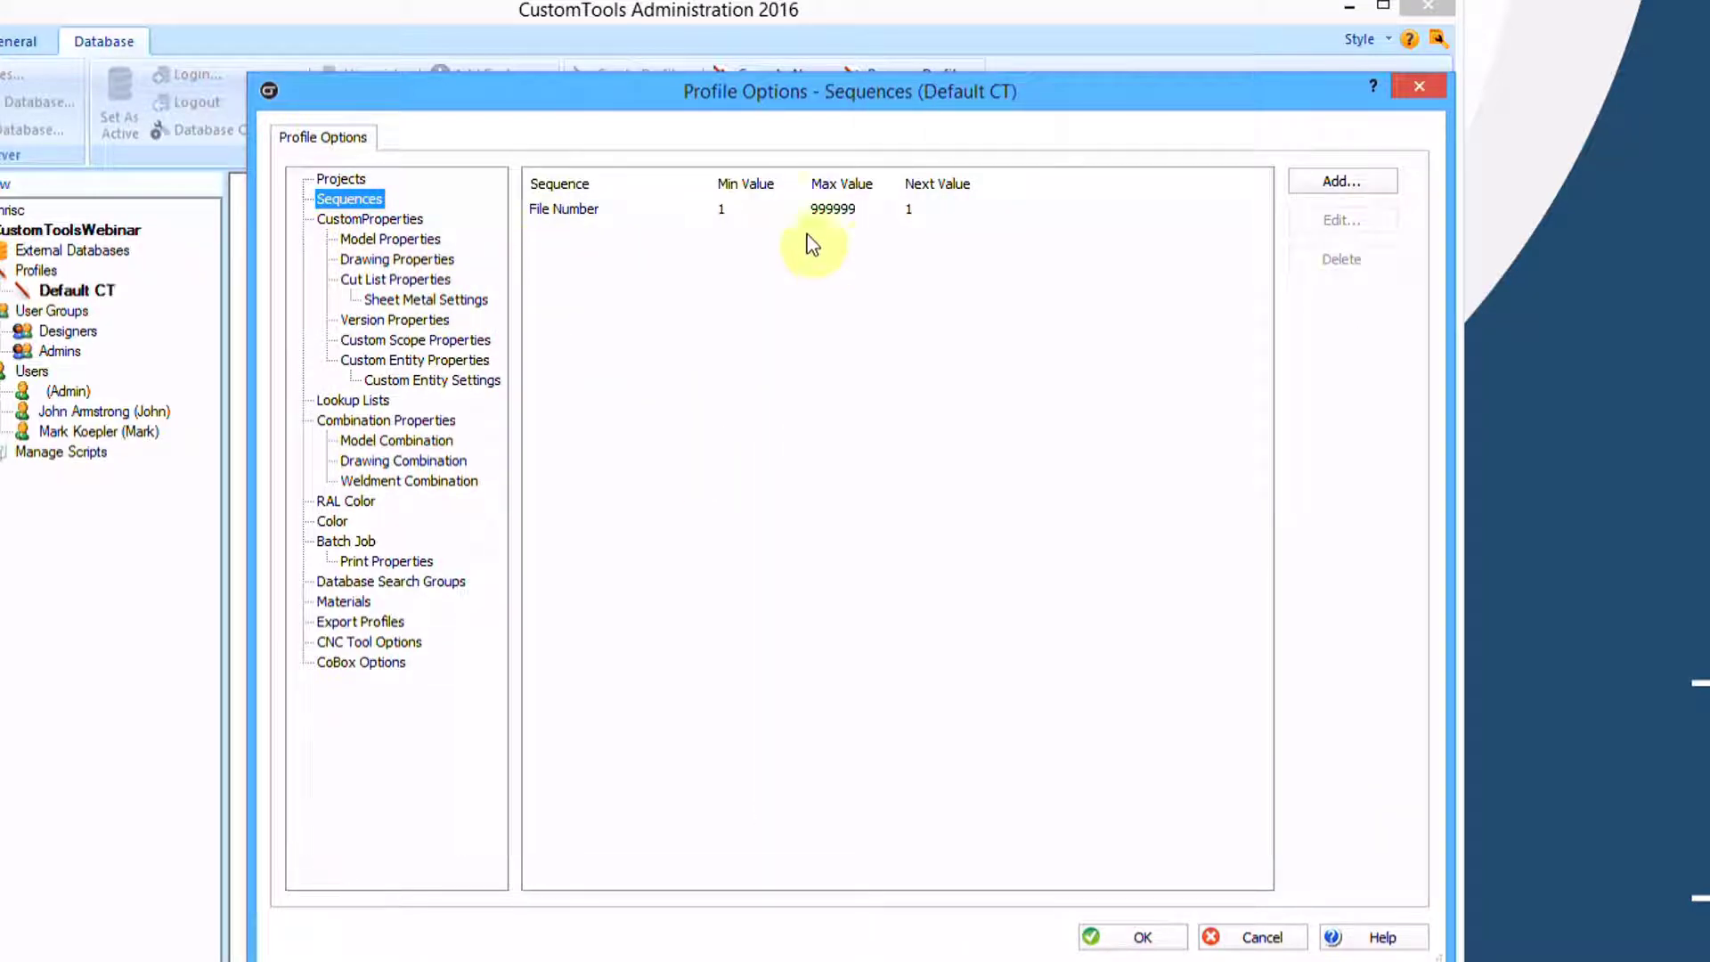
pyautogui.click(362, 235)
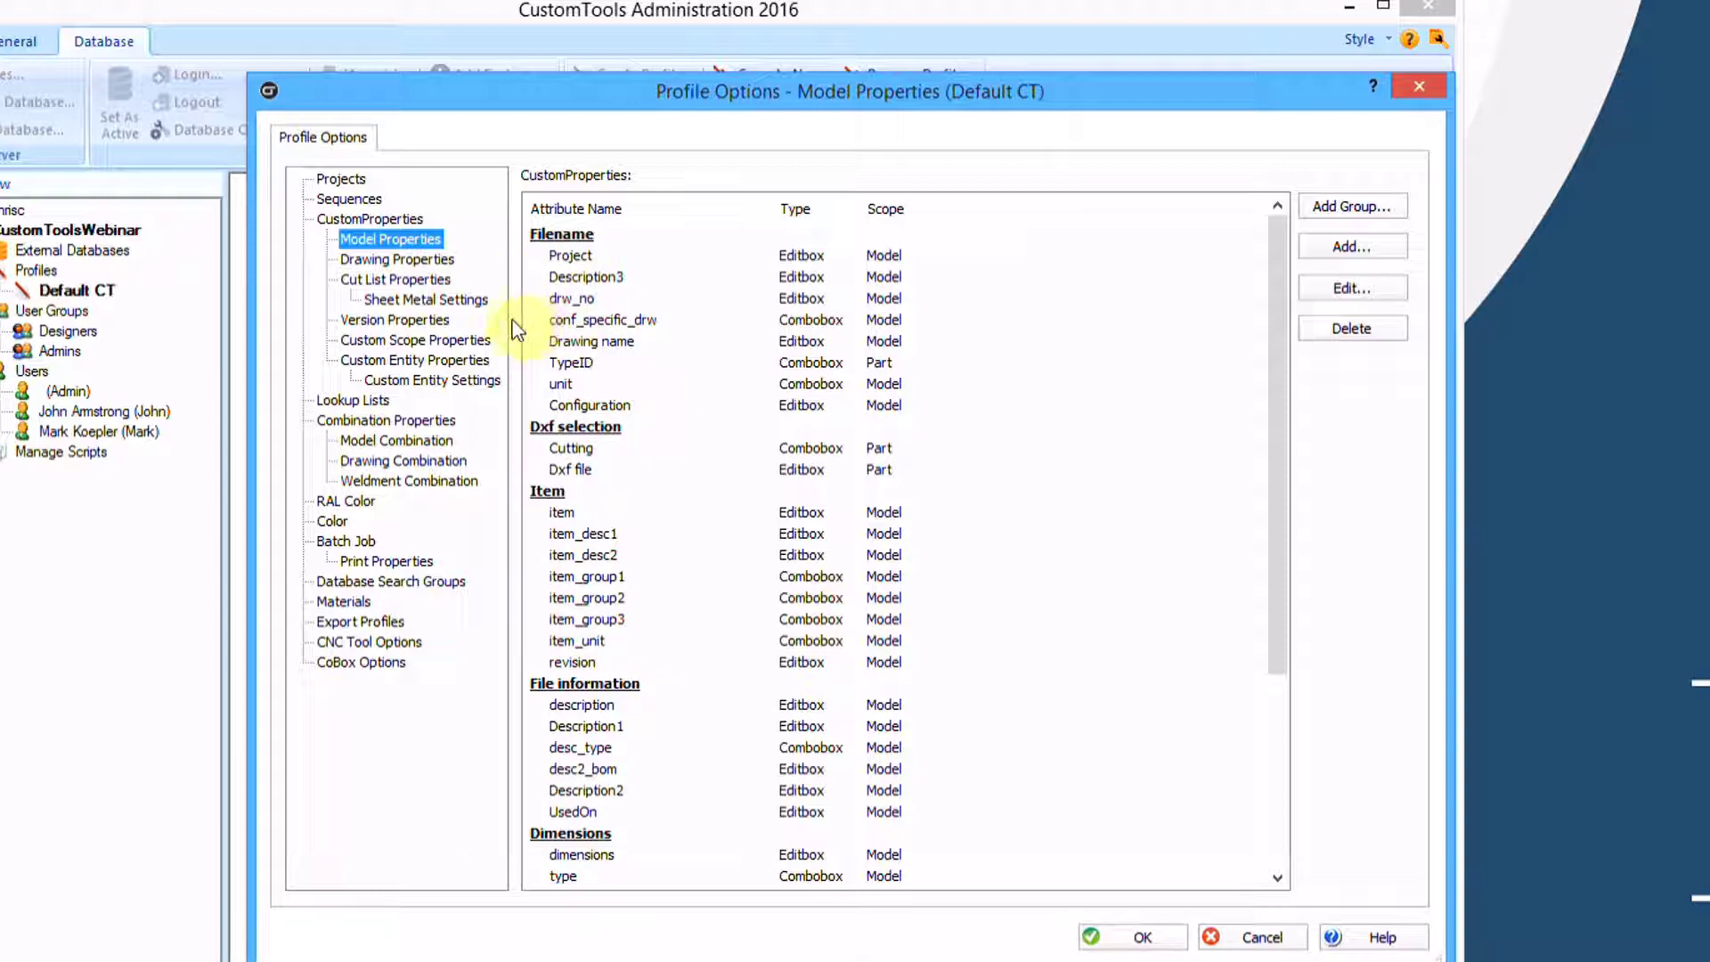
pyautogui.click(396, 279)
pyautogui.click(412, 300)
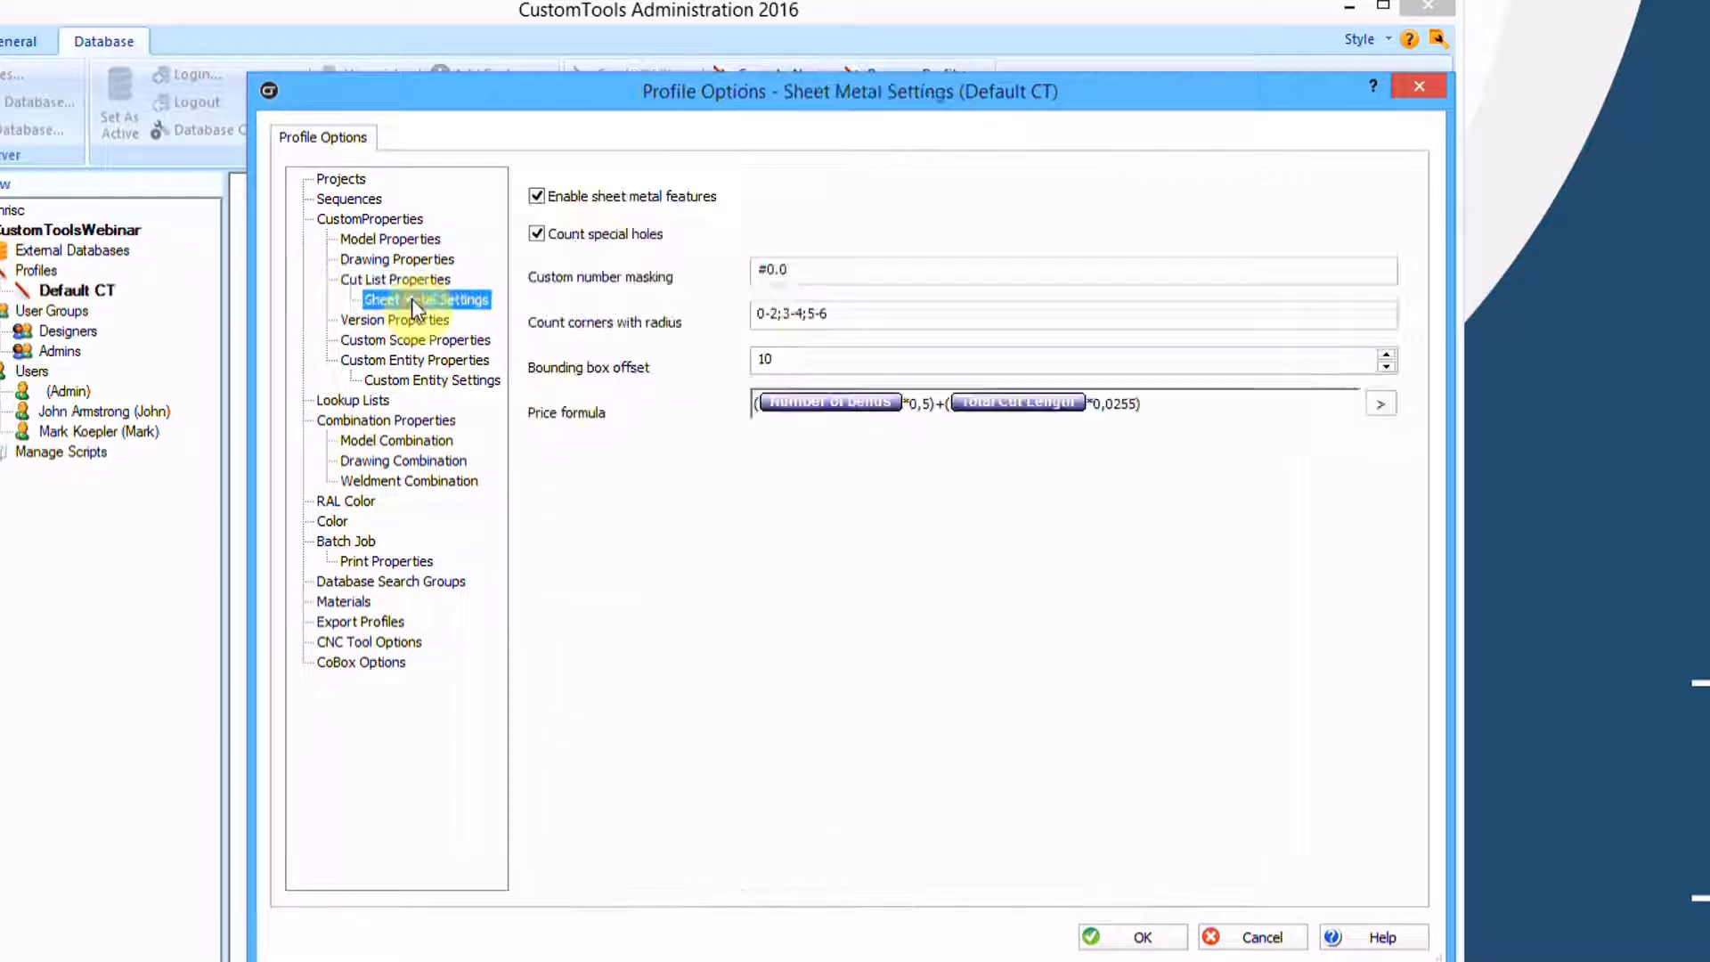
pyautogui.click(393, 281)
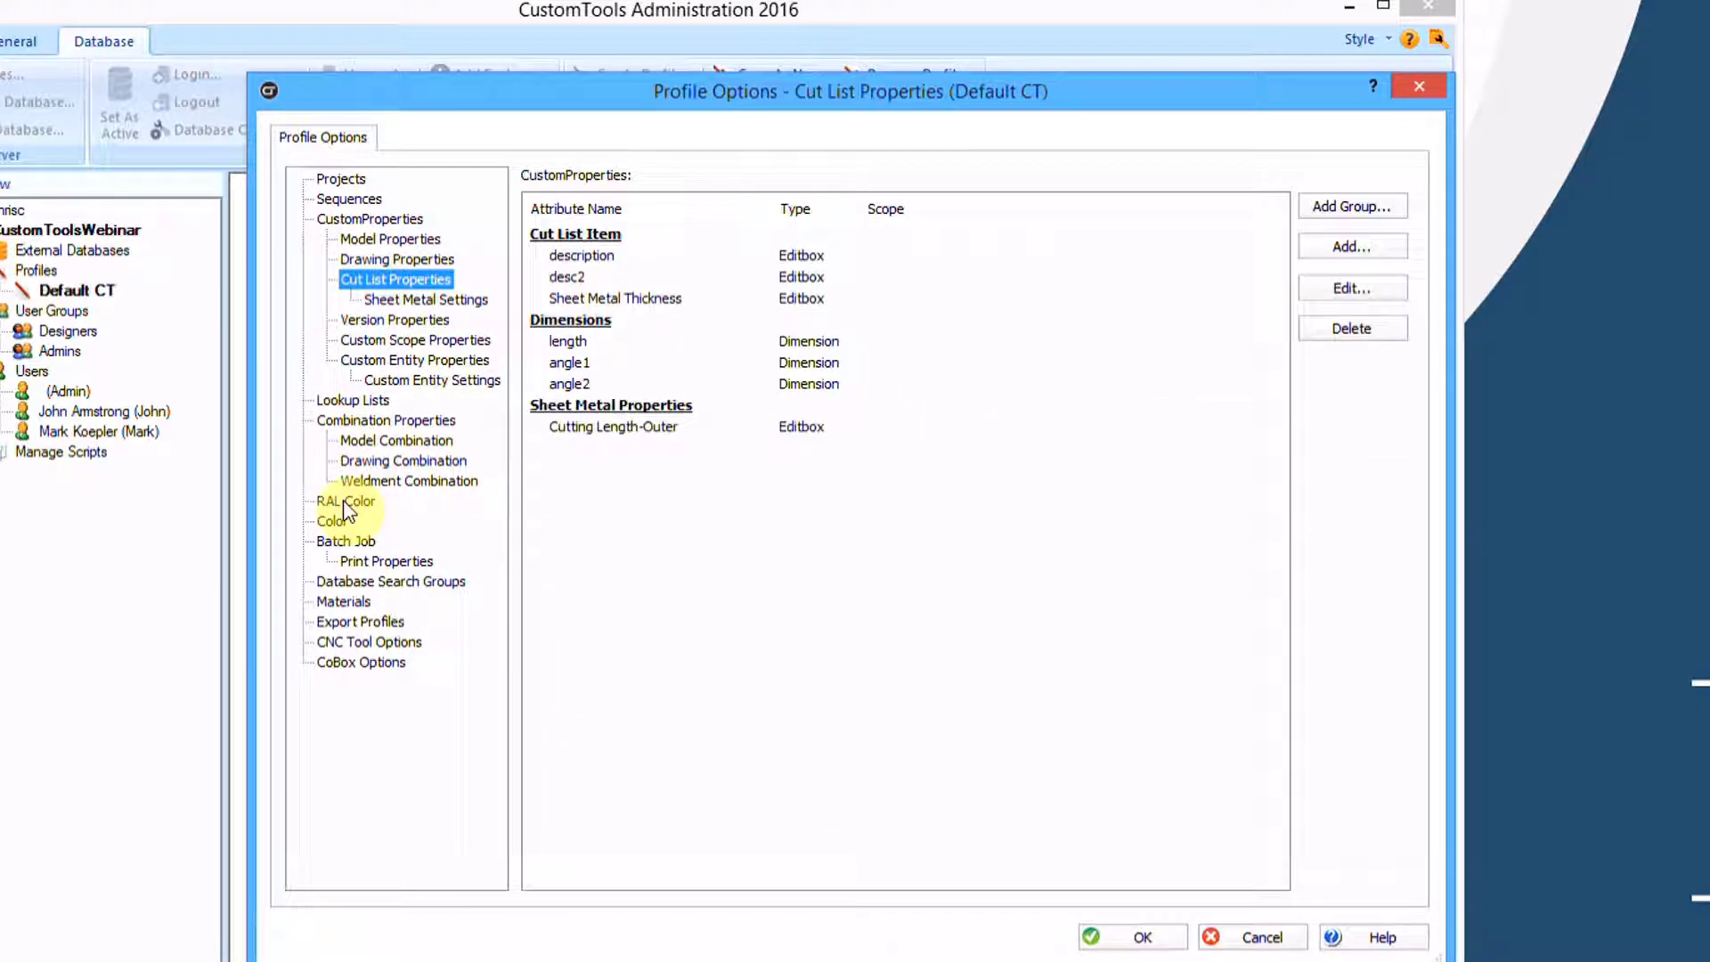
pyautogui.click(424, 481)
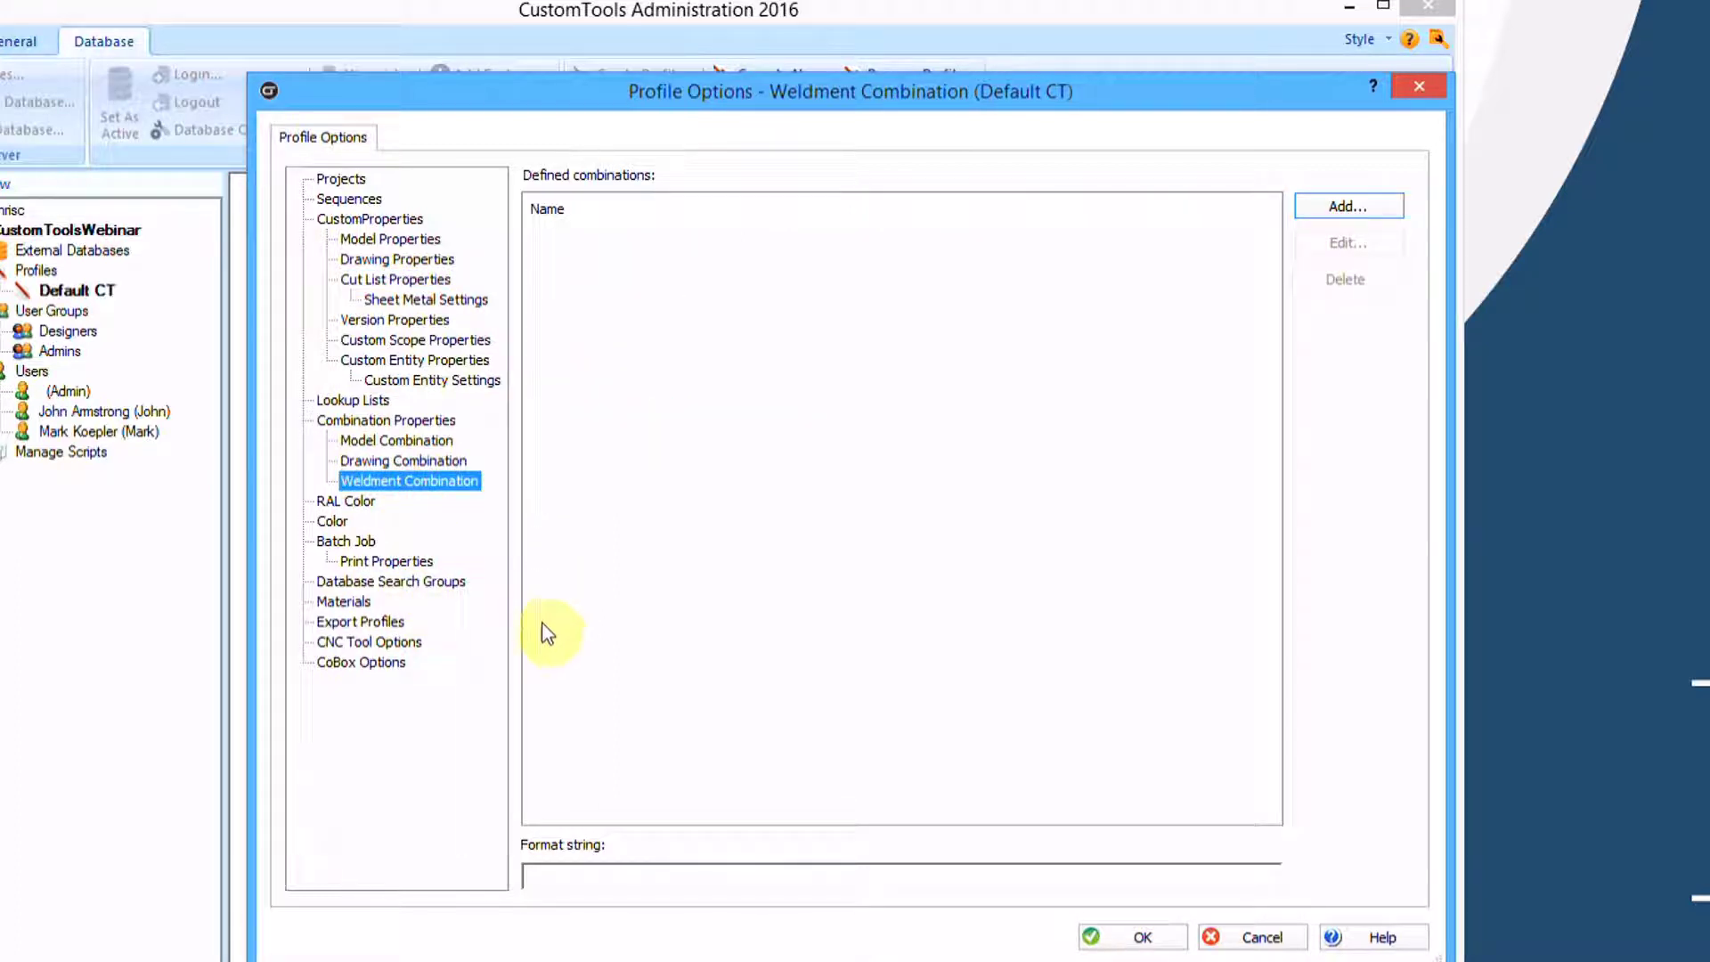
pyautogui.click(346, 661)
pyautogui.click(349, 641)
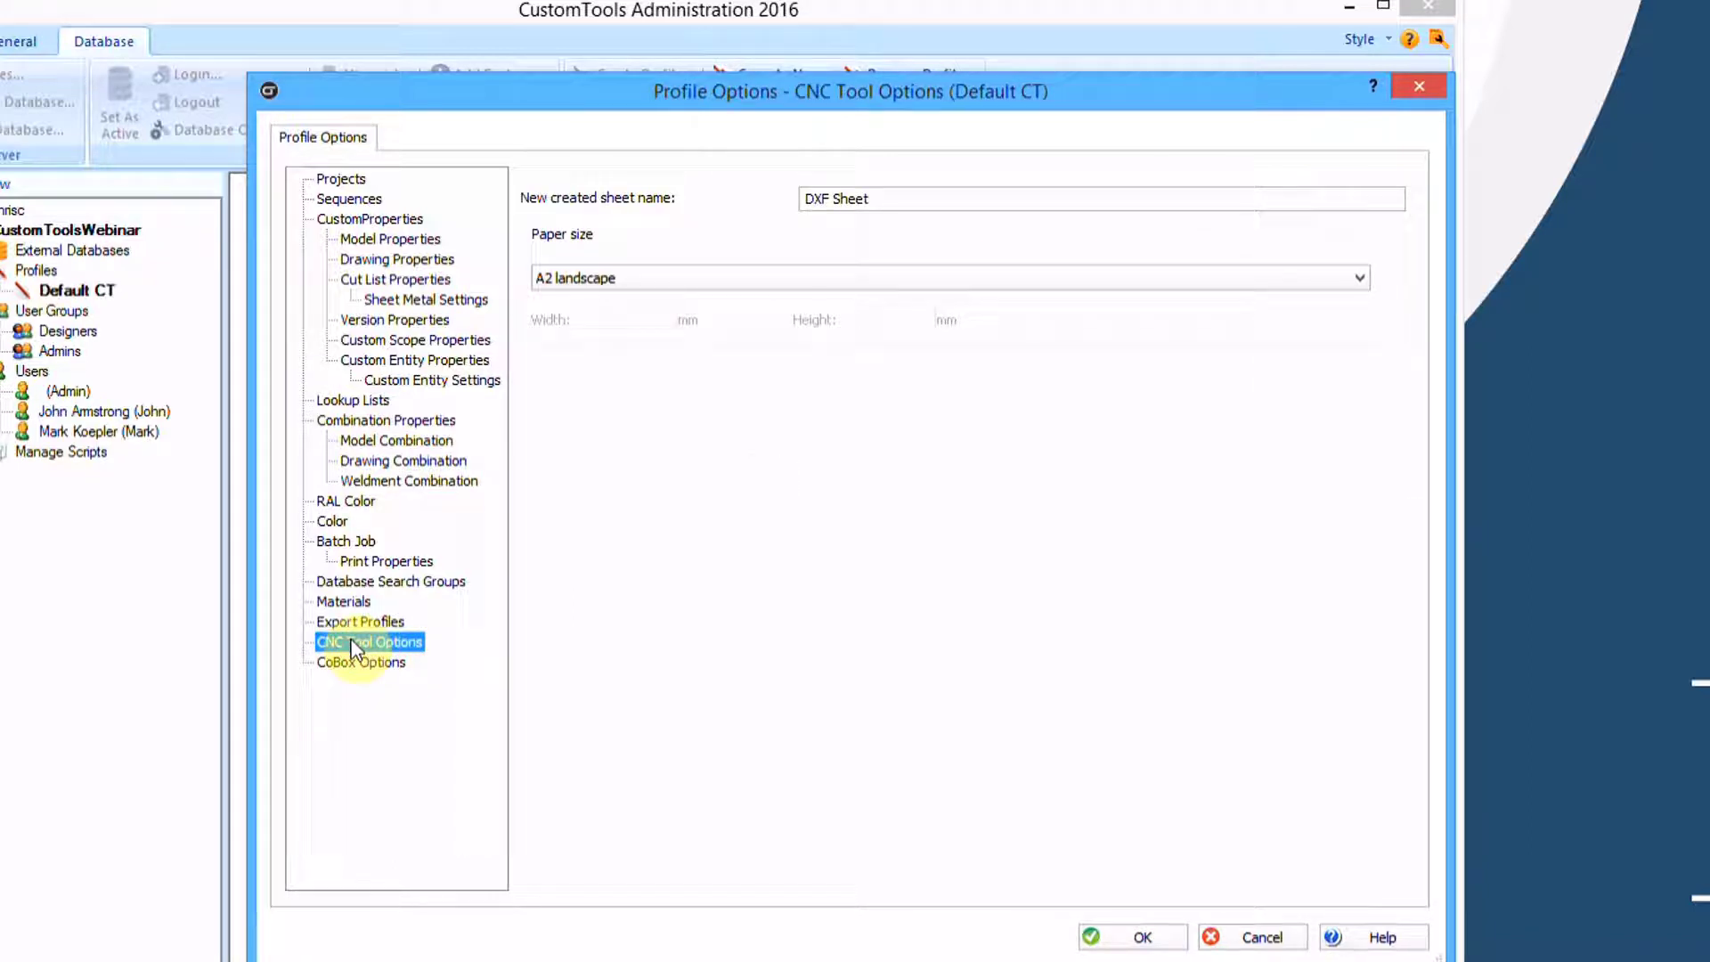
pyautogui.click(353, 583)
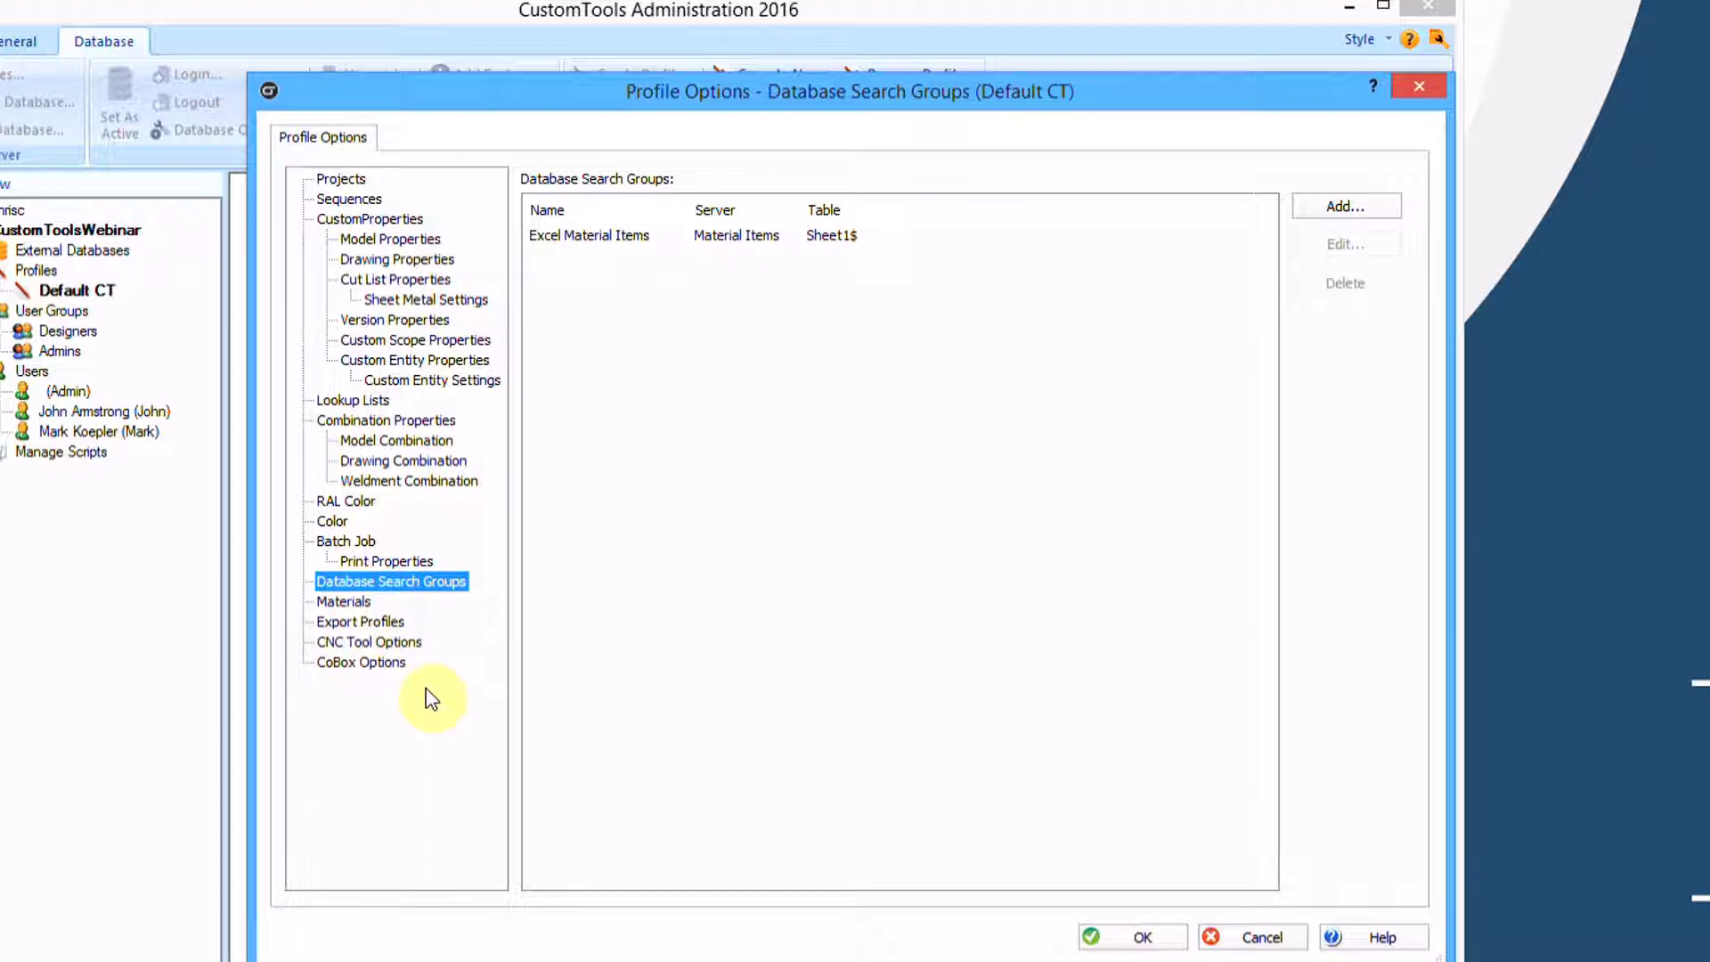
pyautogui.click(346, 179)
pyautogui.click(575, 224)
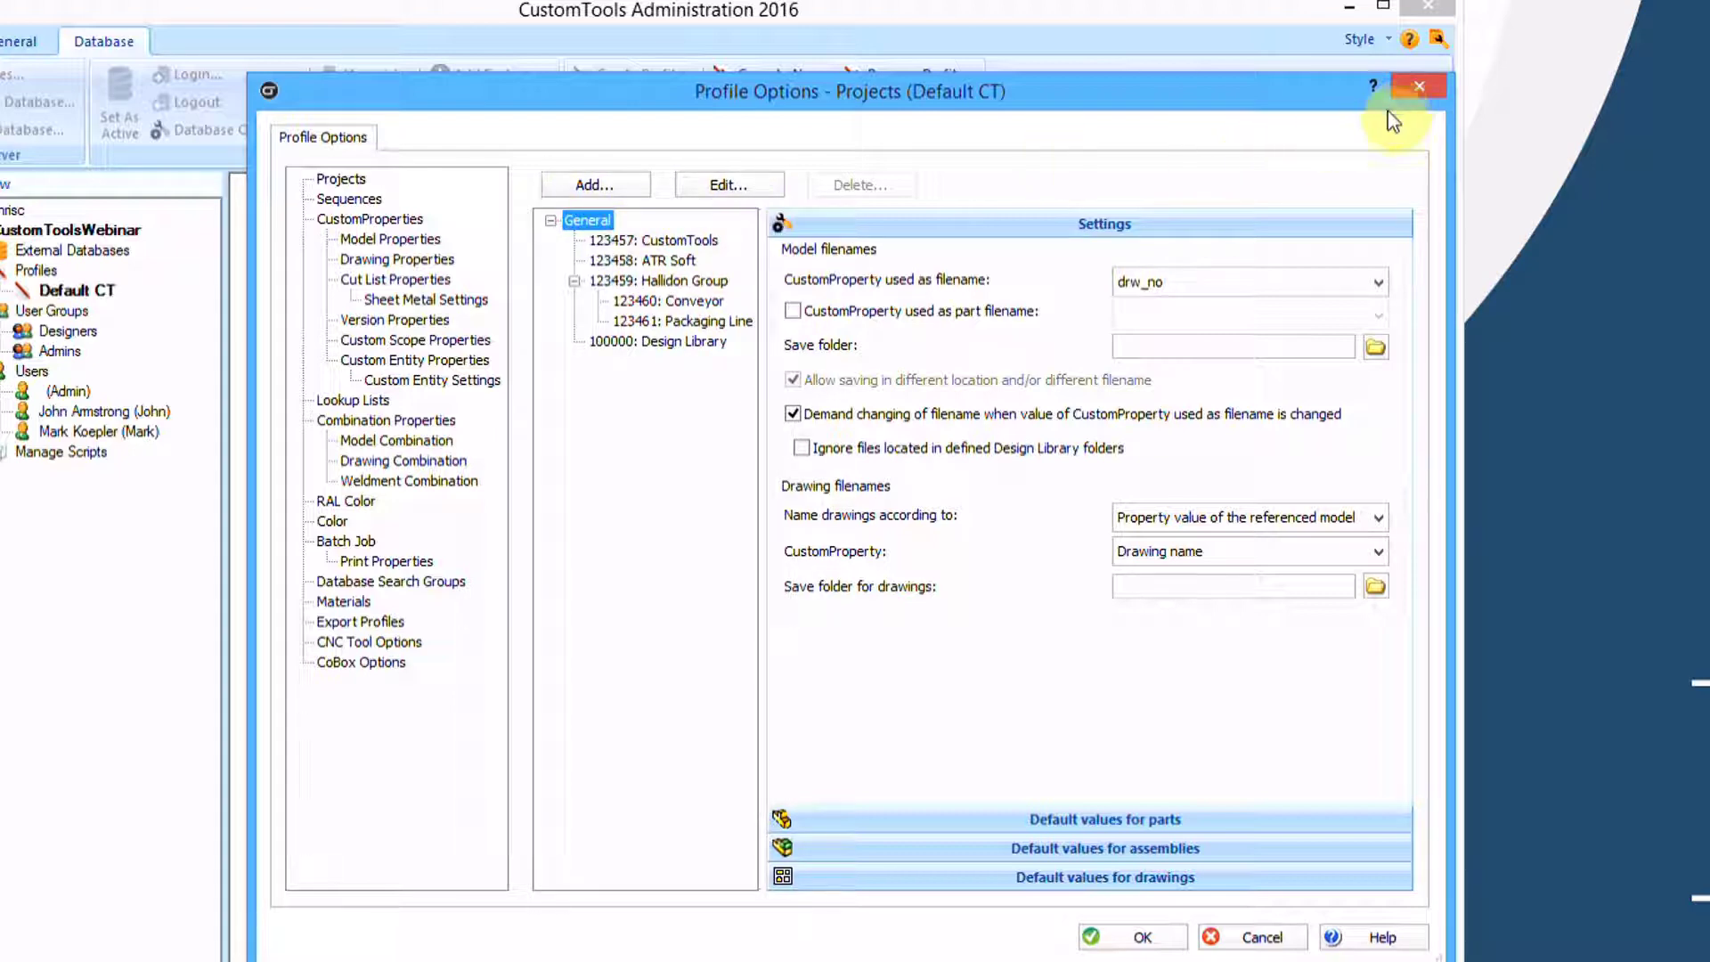
pyautogui.click(1149, 939)
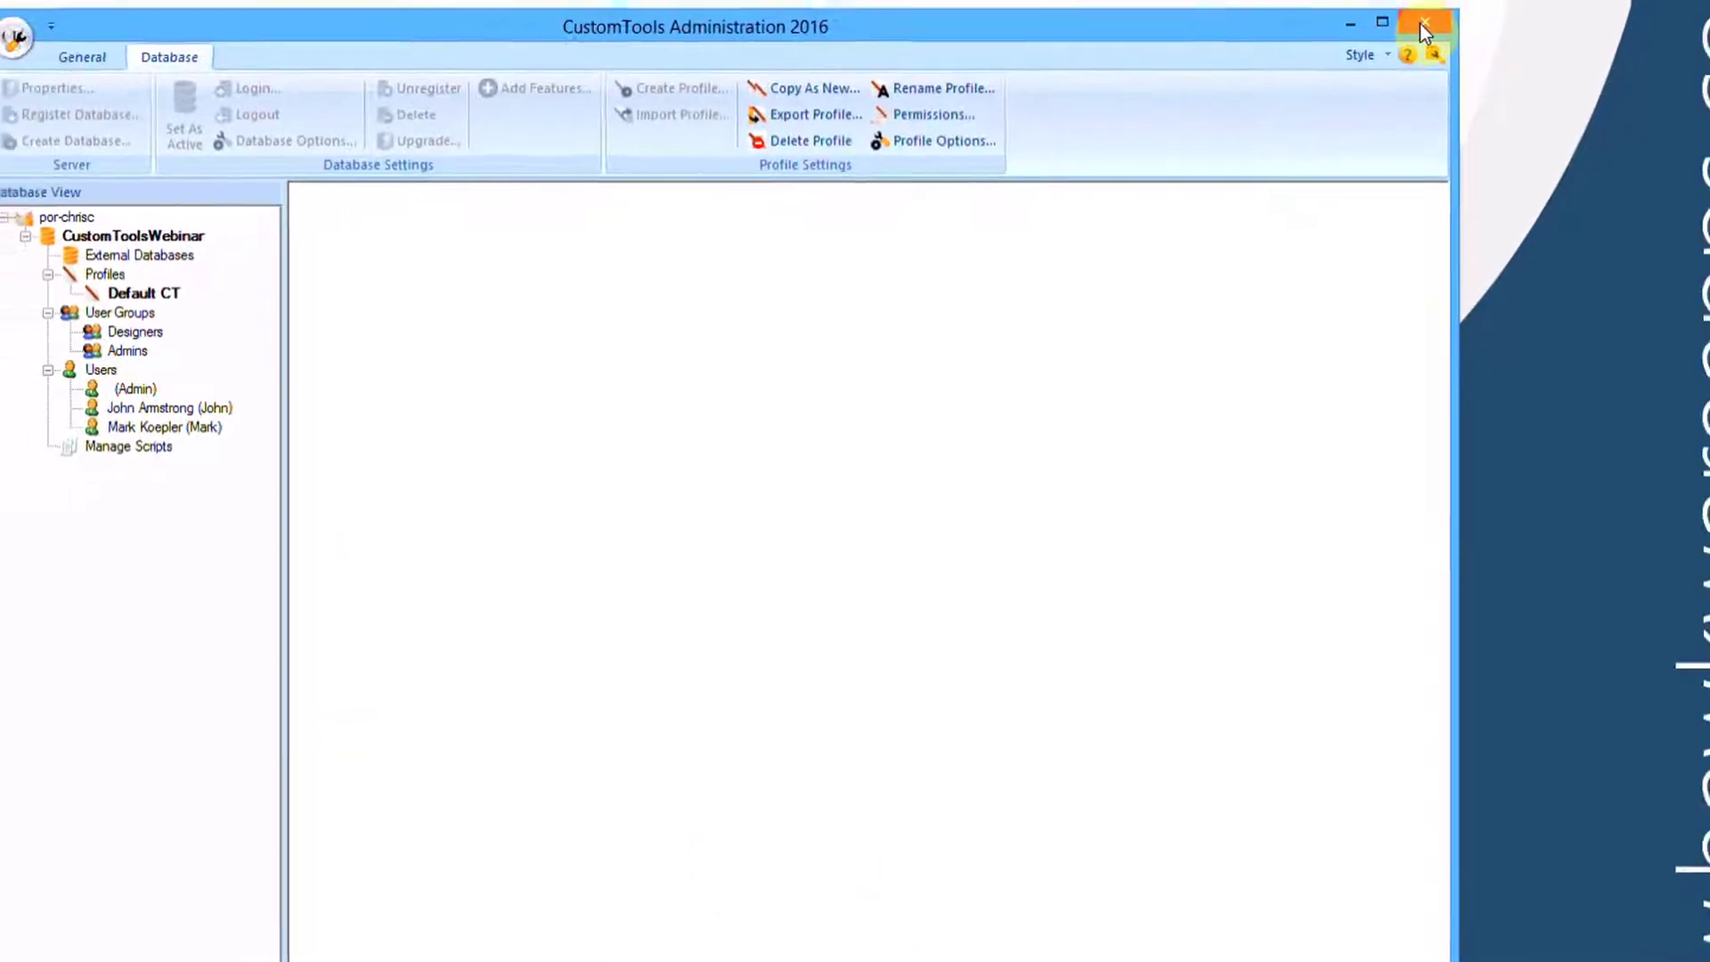
# Close the admin tool, launch SOLIDWORKS, and enable CustomTools 2016 as an active startup add-in
pyautogui.click(1428, 6)
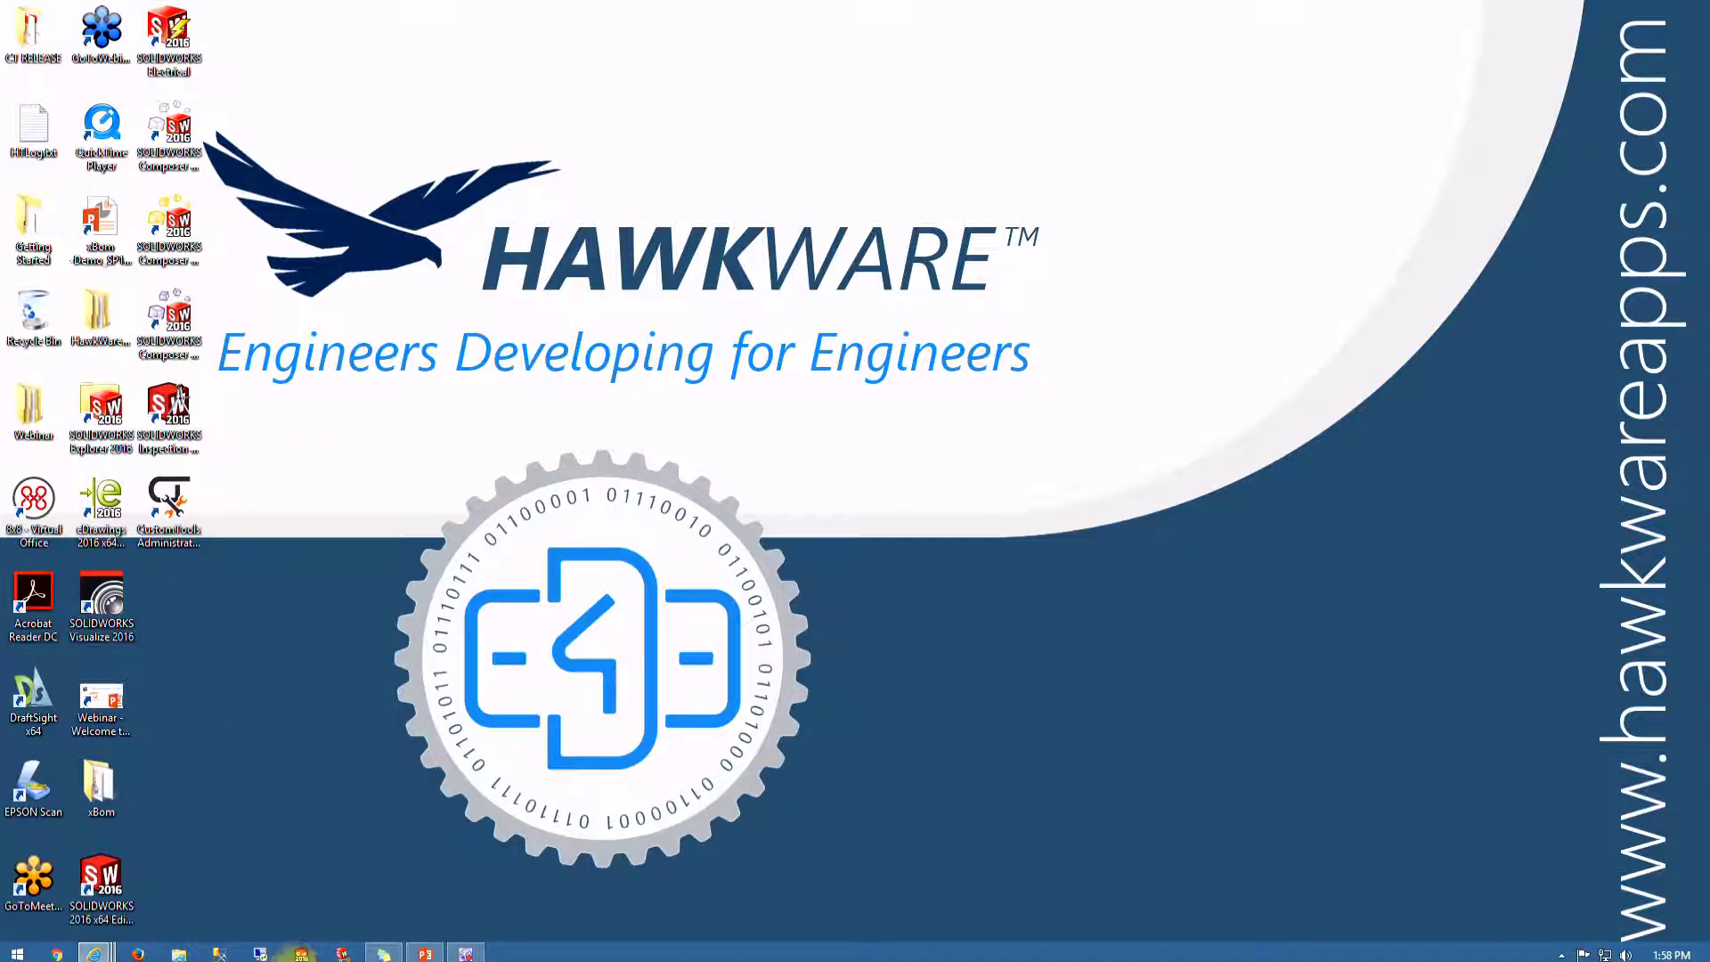
pyautogui.click(302, 954)
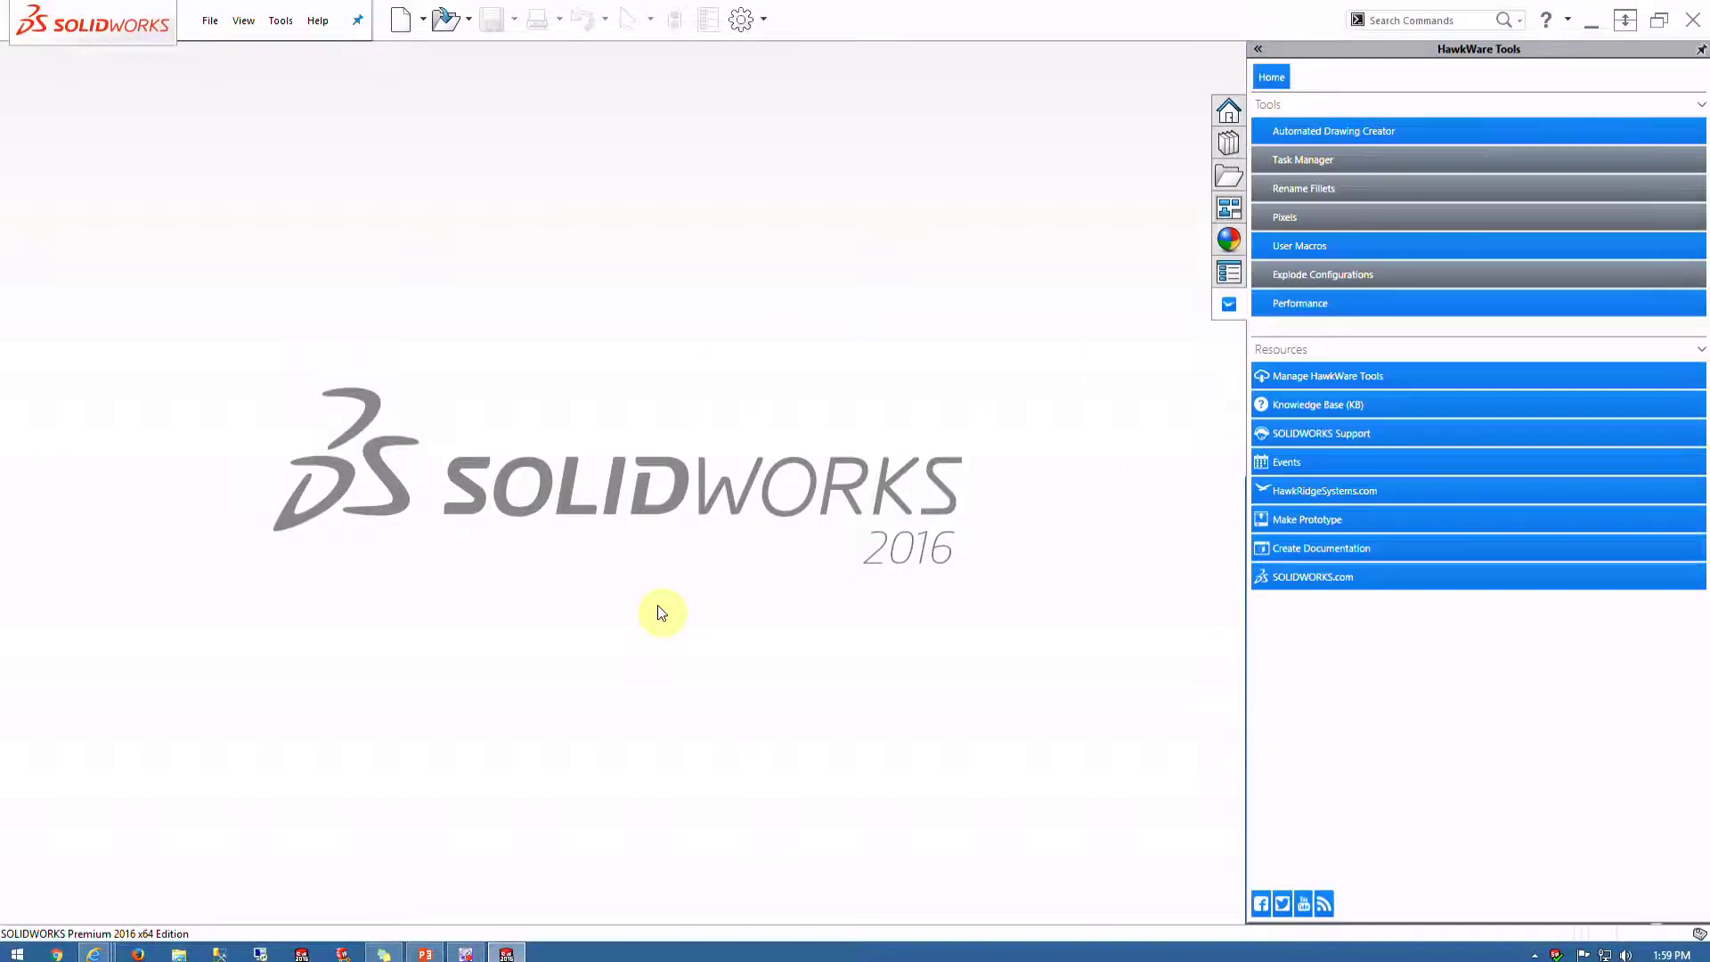
pyautogui.click(763, 18)
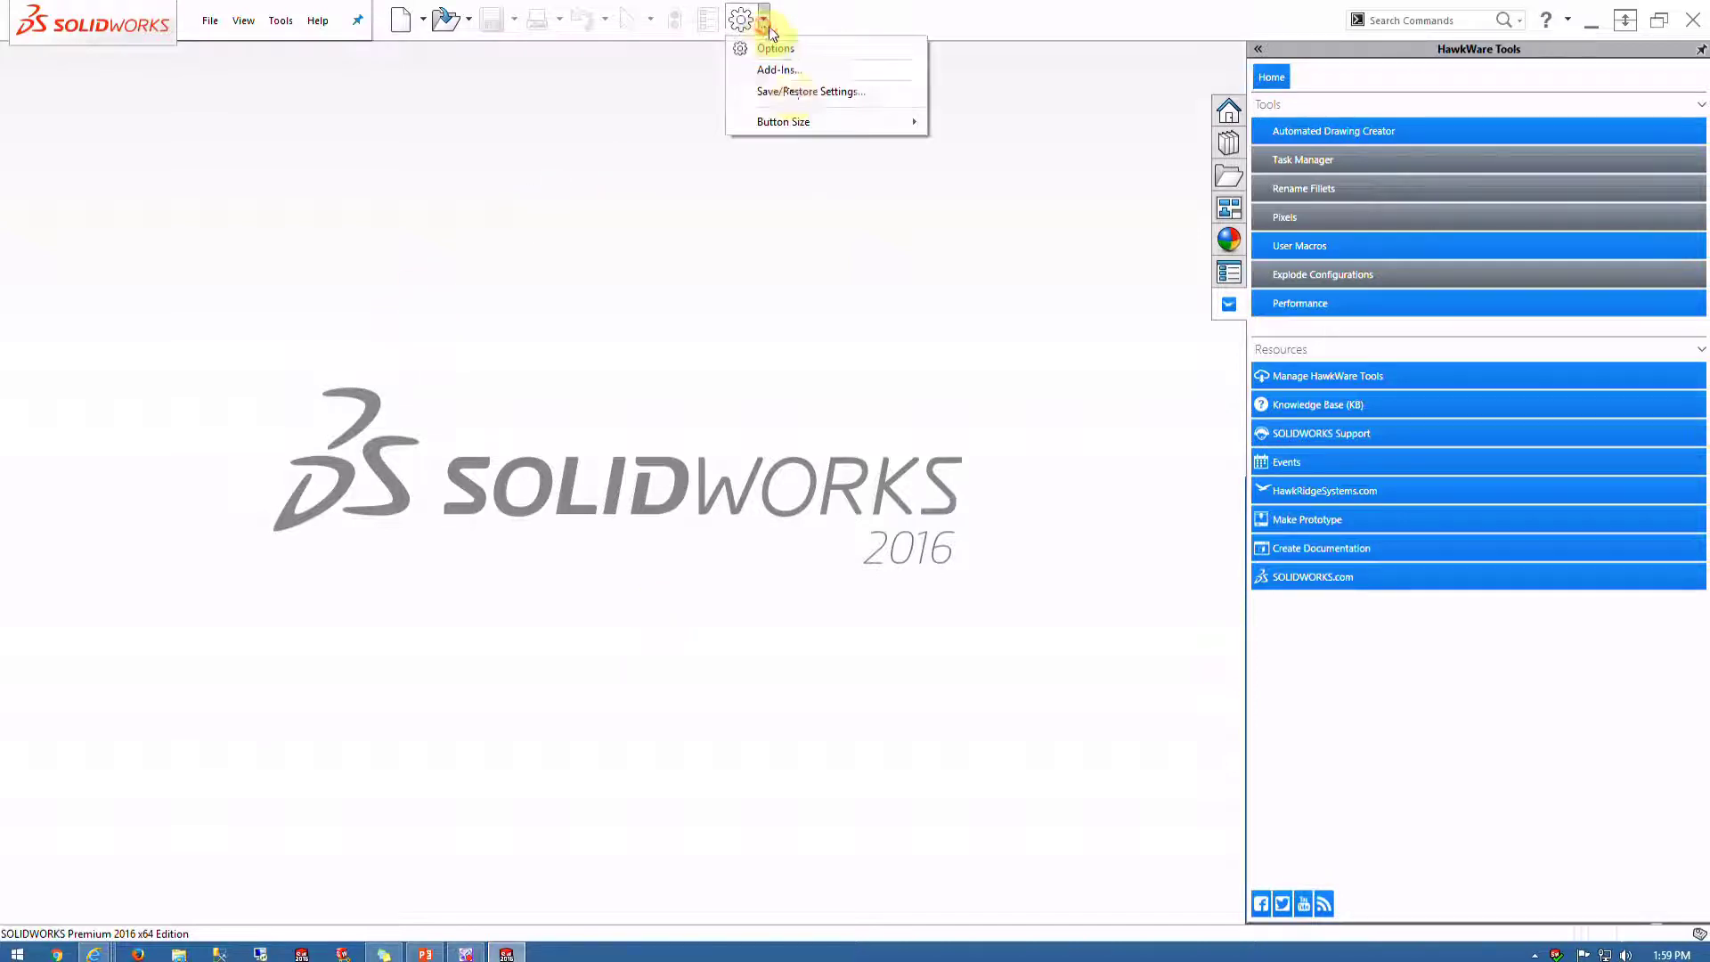
pyautogui.click(771, 70)
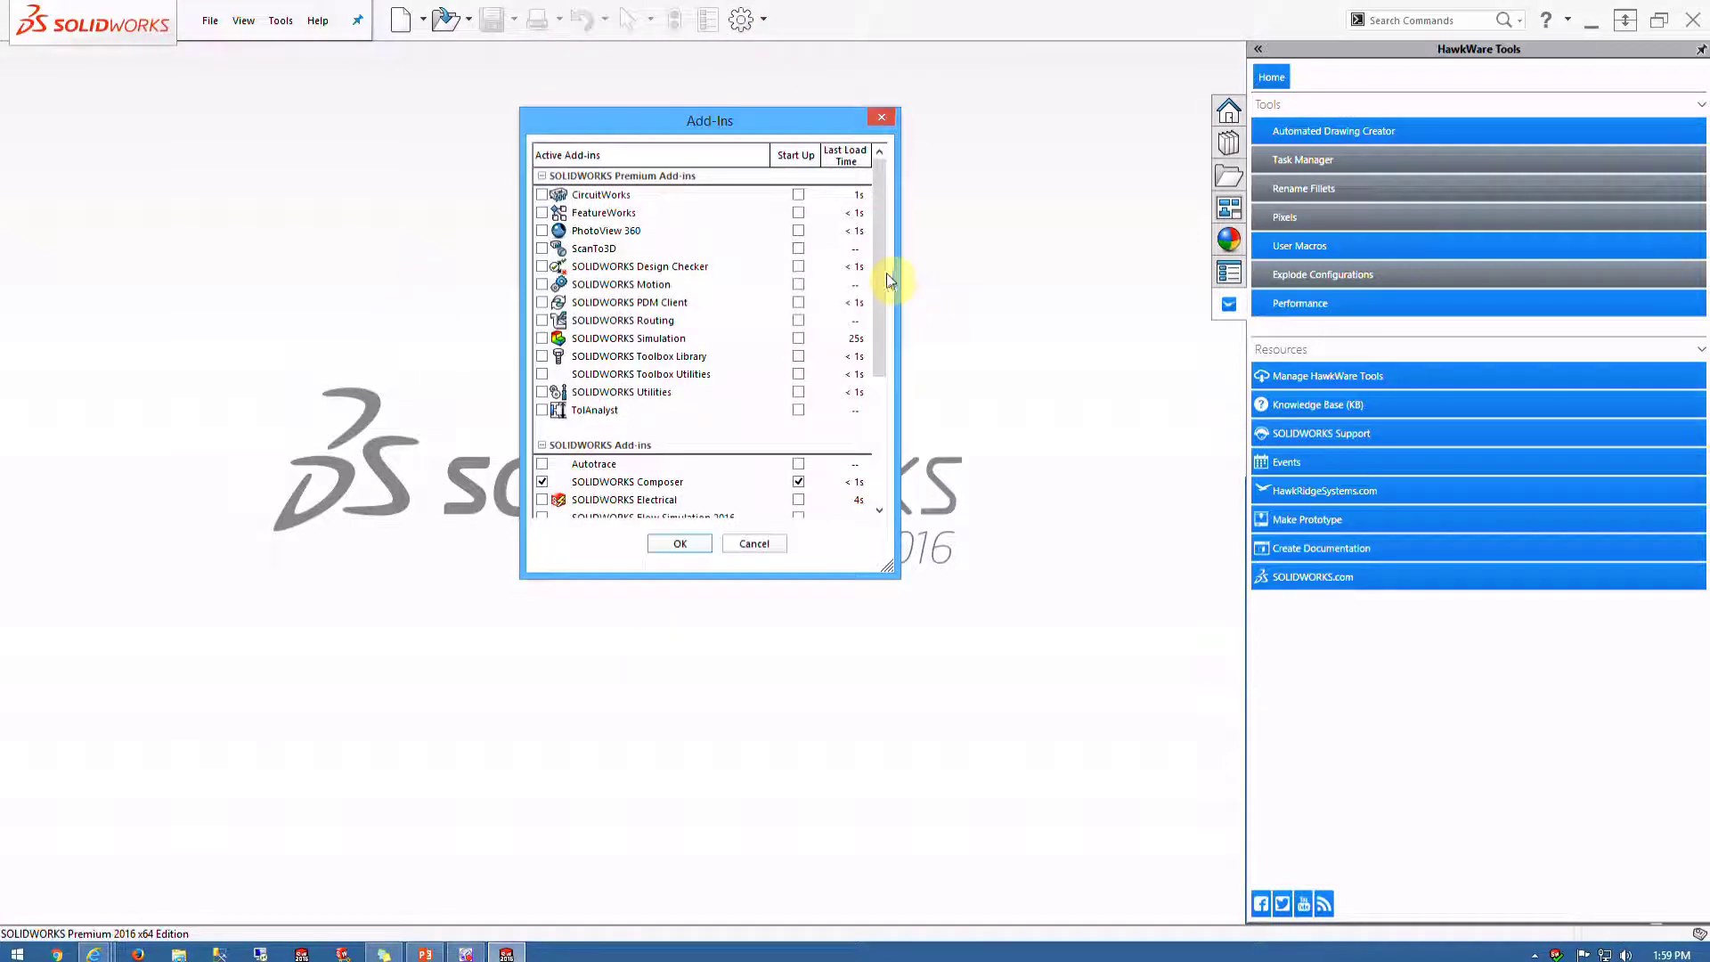
pyautogui.moveTo(885, 273)
pyautogui.mouseDown()
pyautogui.moveTo(908, 363)
pyautogui.moveTo(611, 516)
pyautogui.mouseUp()
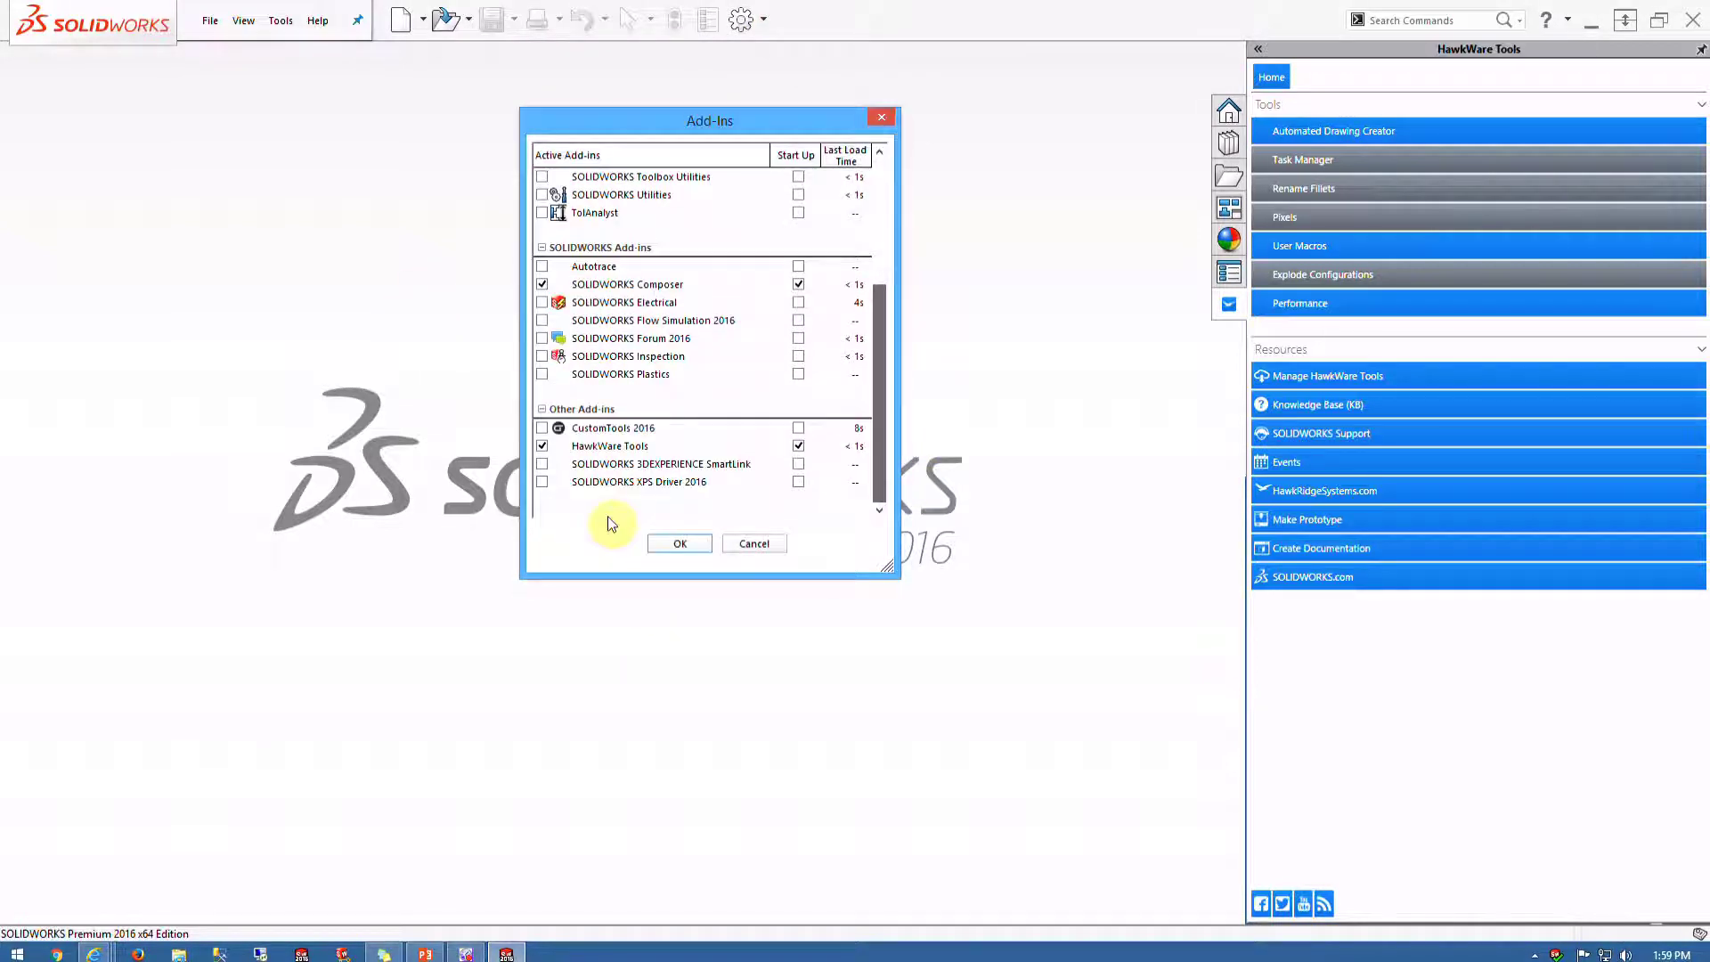
pyautogui.click(541, 428)
pyautogui.click(798, 428)
pyautogui.click(680, 544)
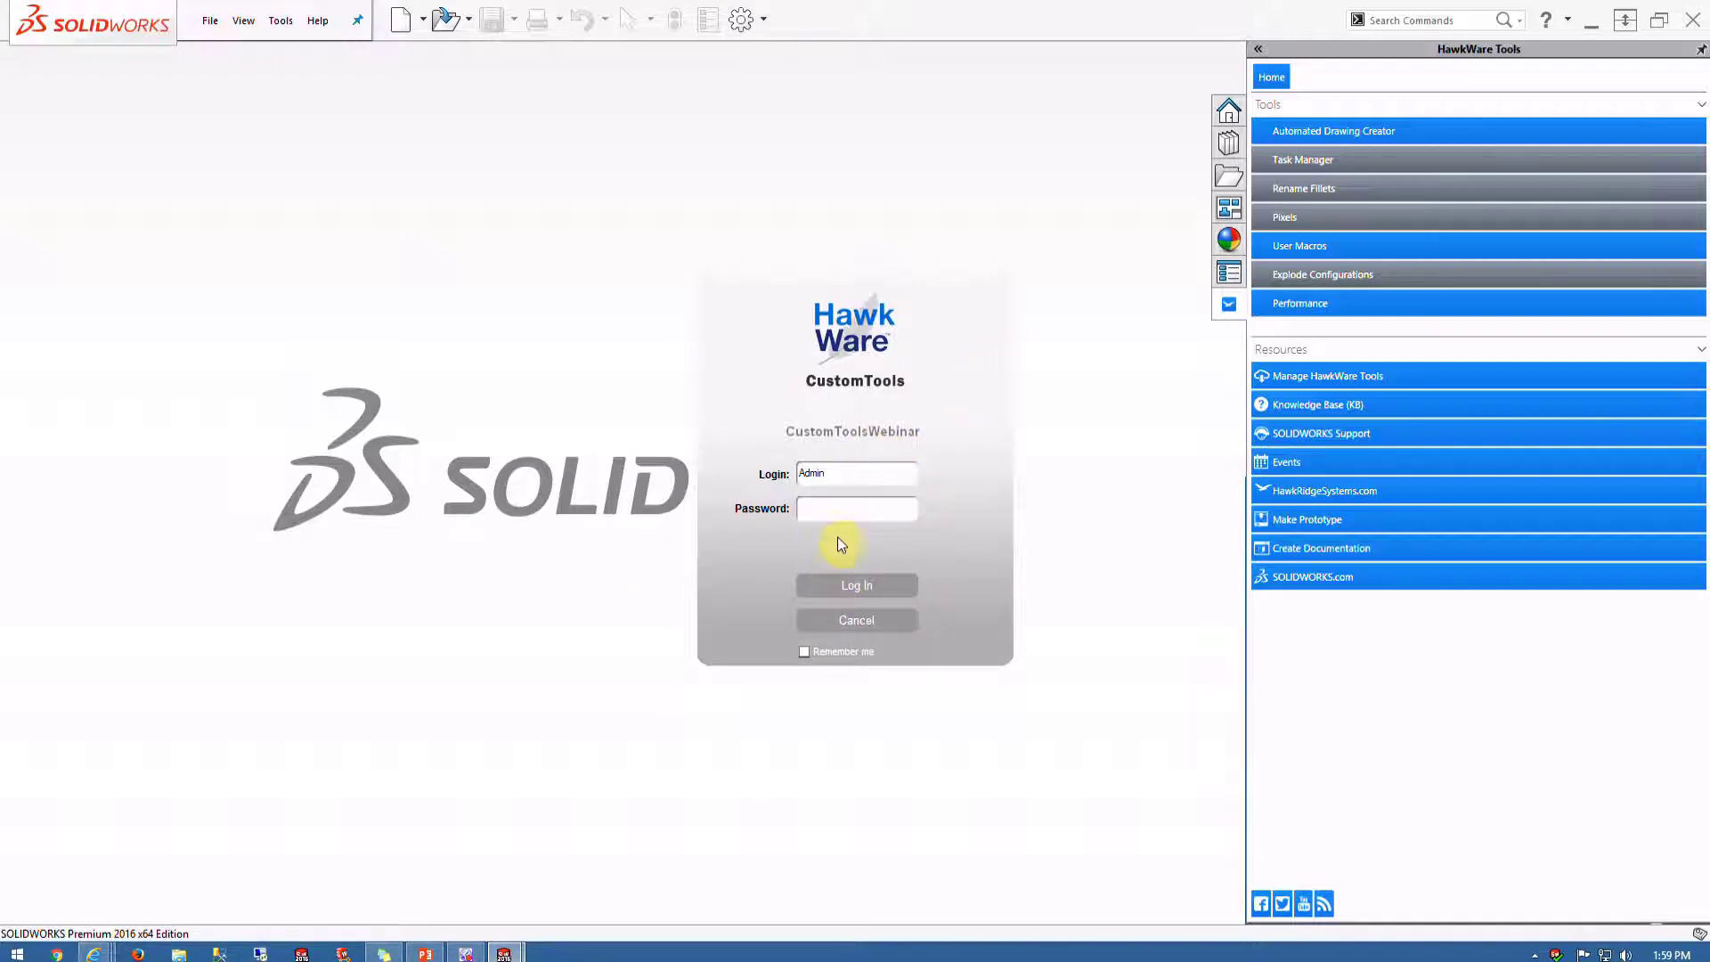
# Log in to CustomTools from SOLIDWORKS and display the CustomTools home page in the task pane
pyautogui.click(859, 586)
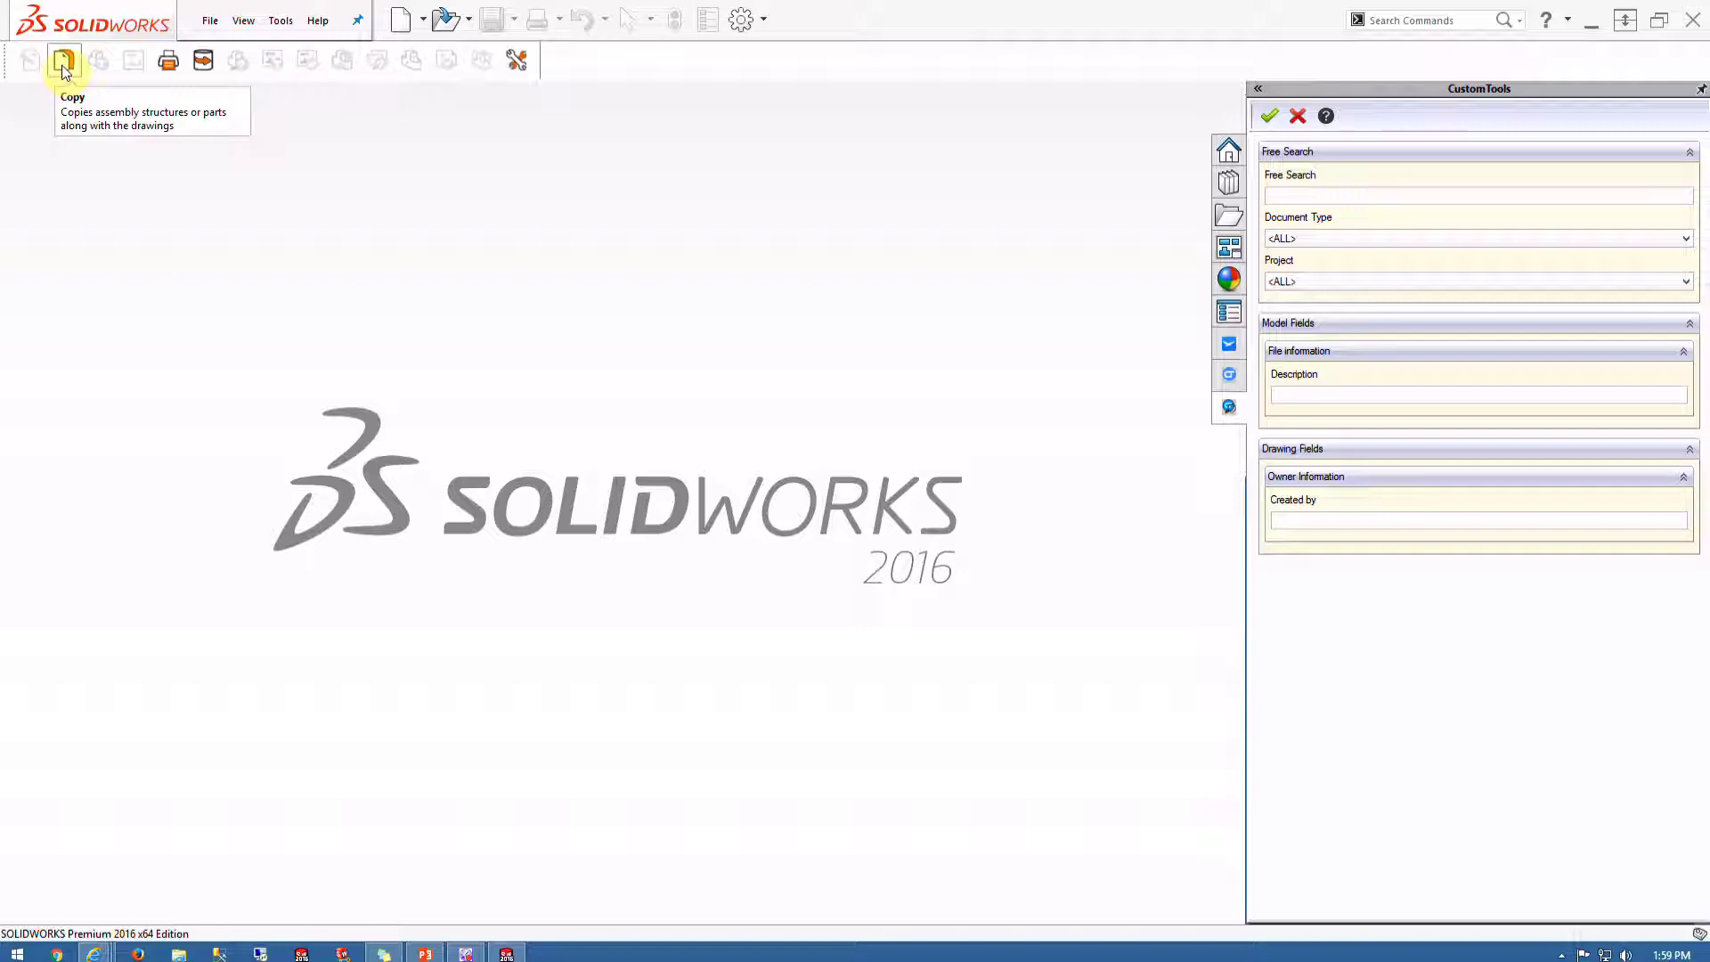
pyautogui.click(1225, 376)
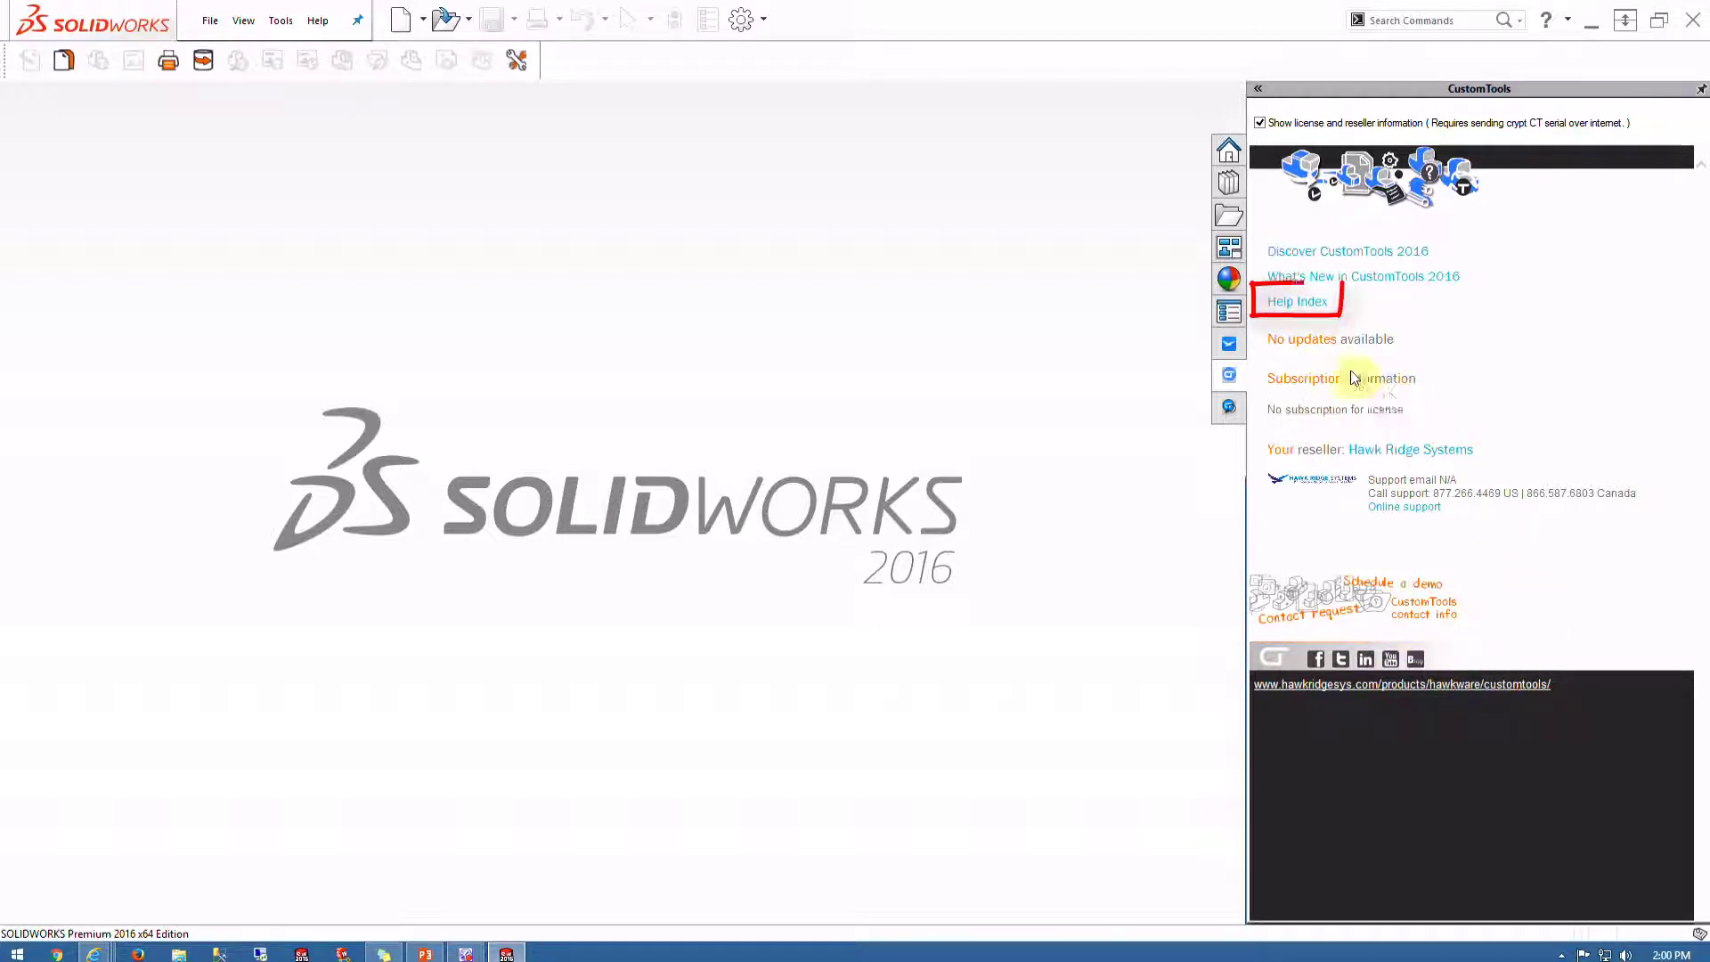
pyautogui.click(1273, 305)
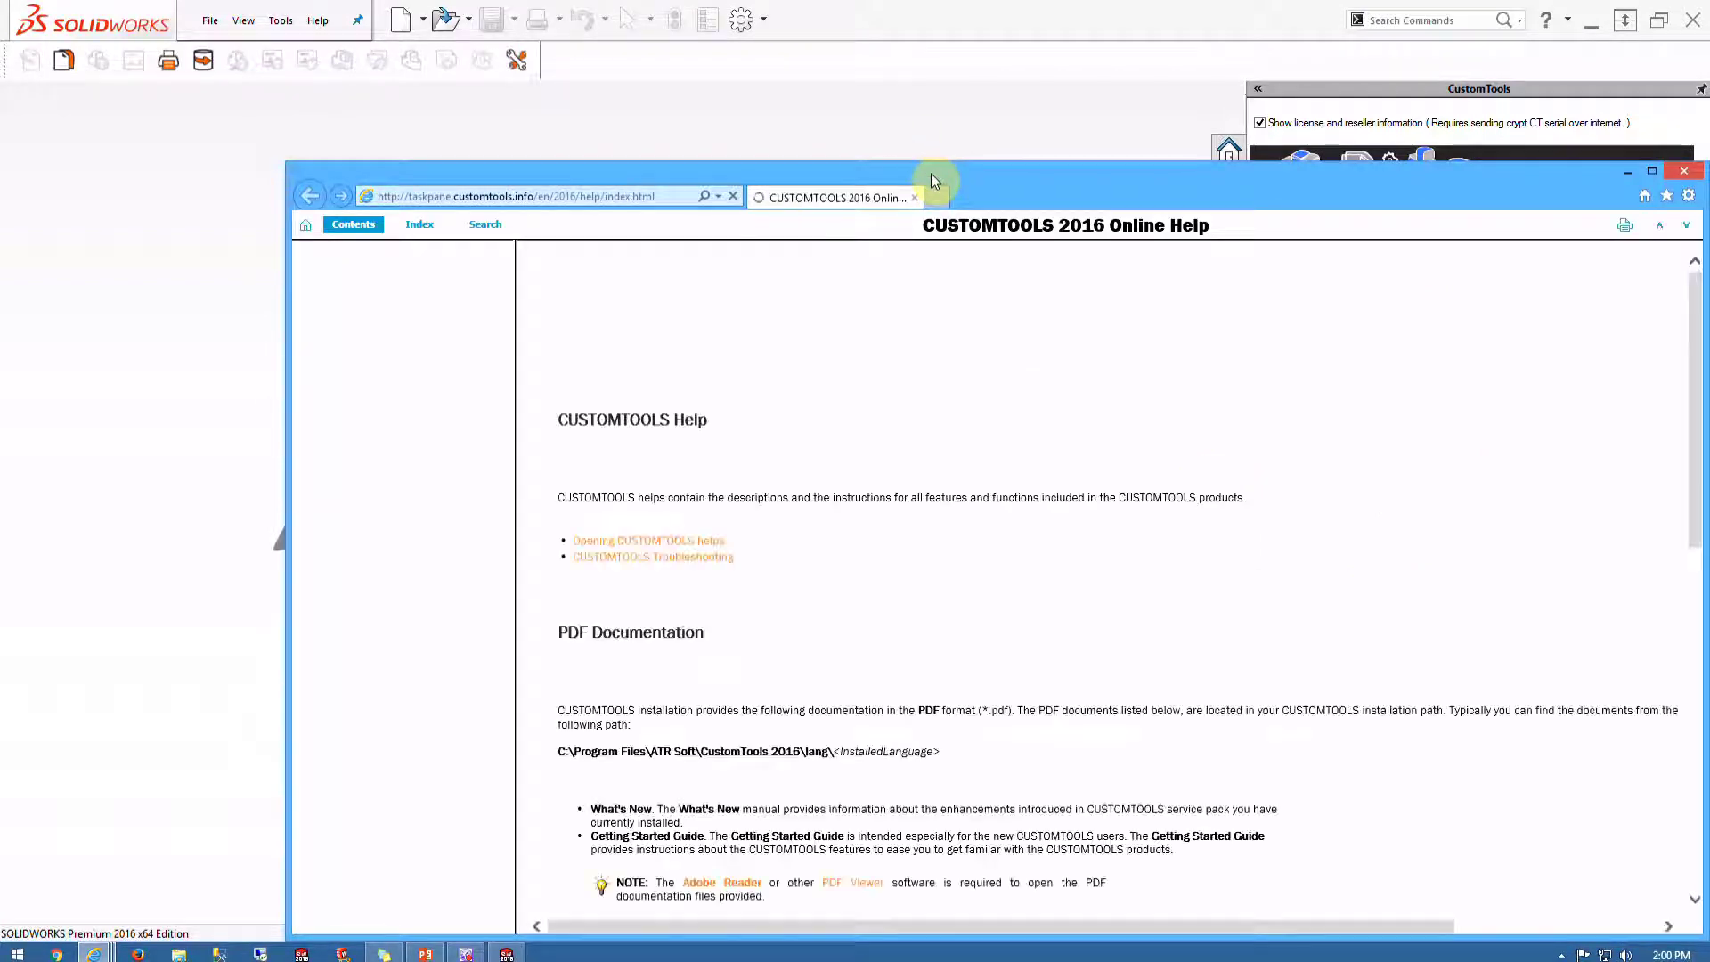
pyautogui.moveTo(932, 172); pyautogui.dragTo(790, 47)
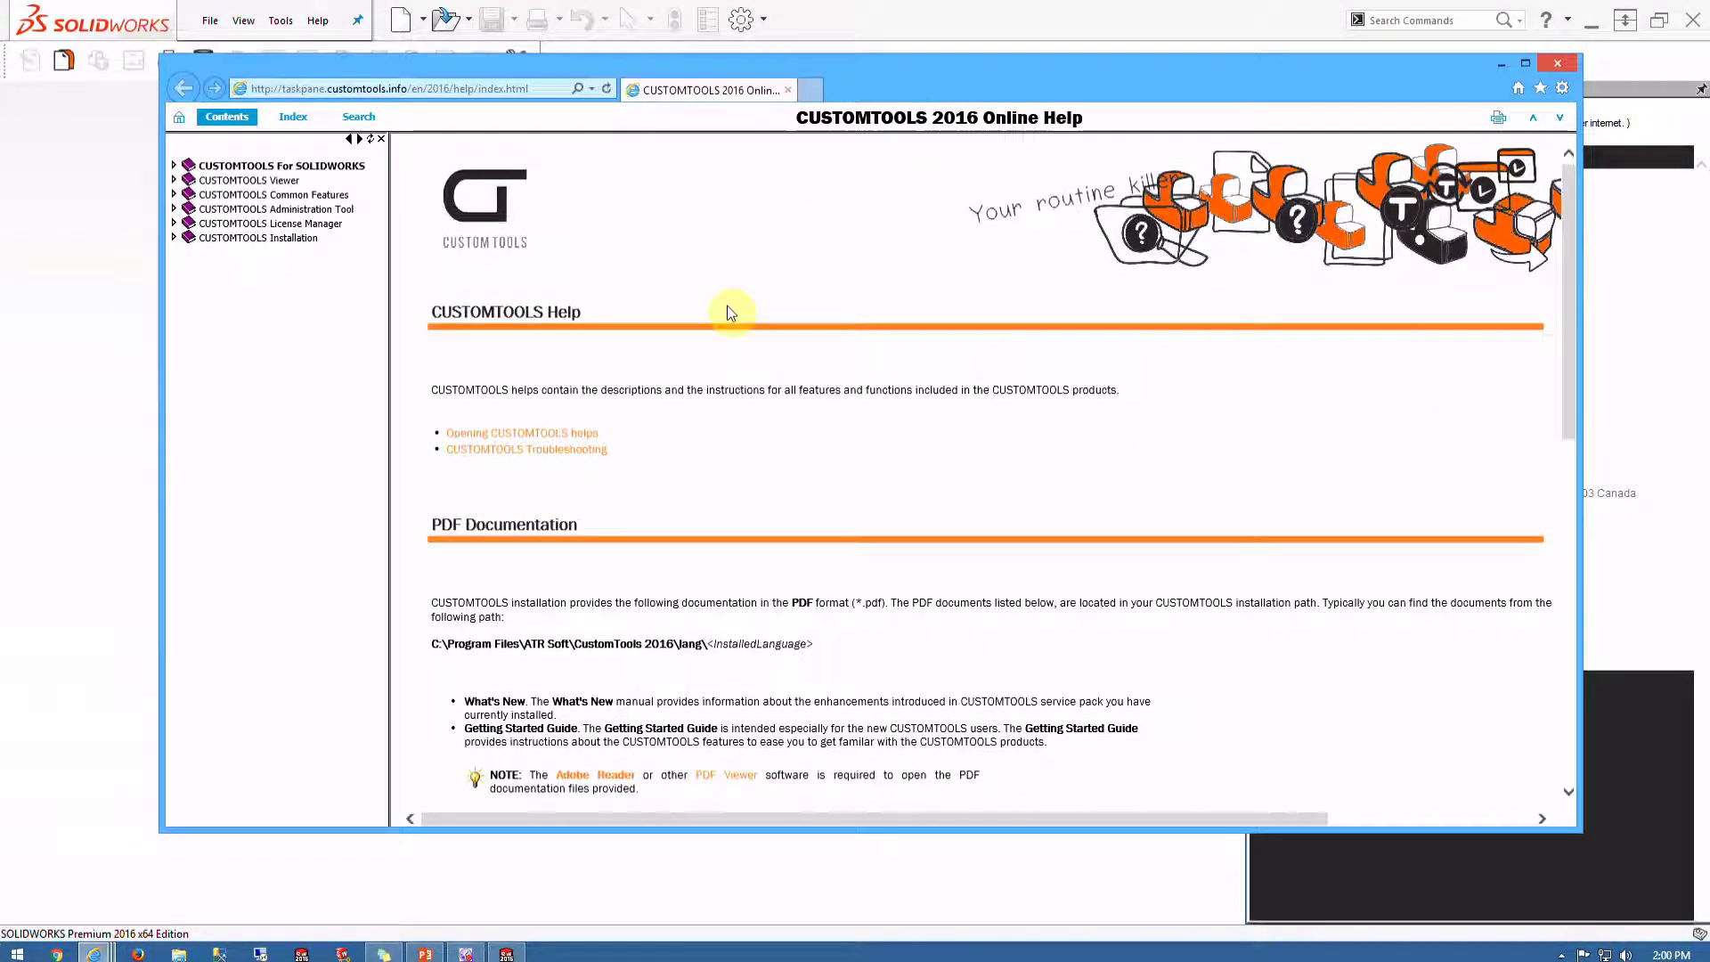
pyautogui.click(173, 210)
pyautogui.click(227, 223)
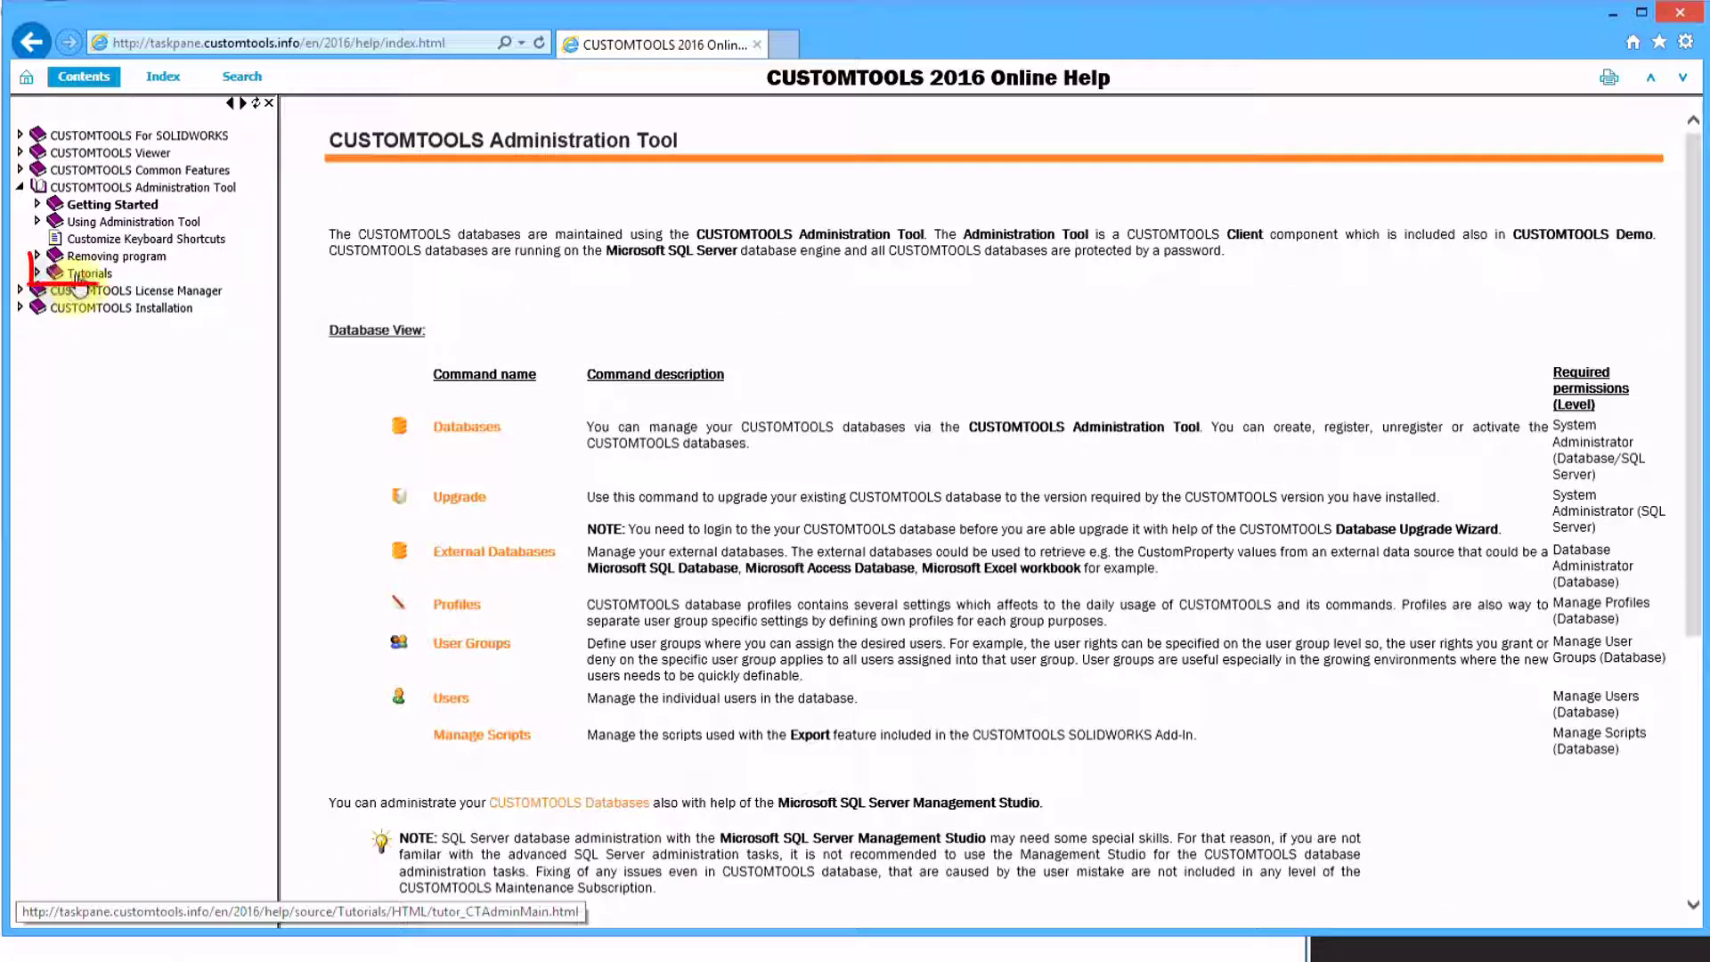
pyautogui.click(80, 276)
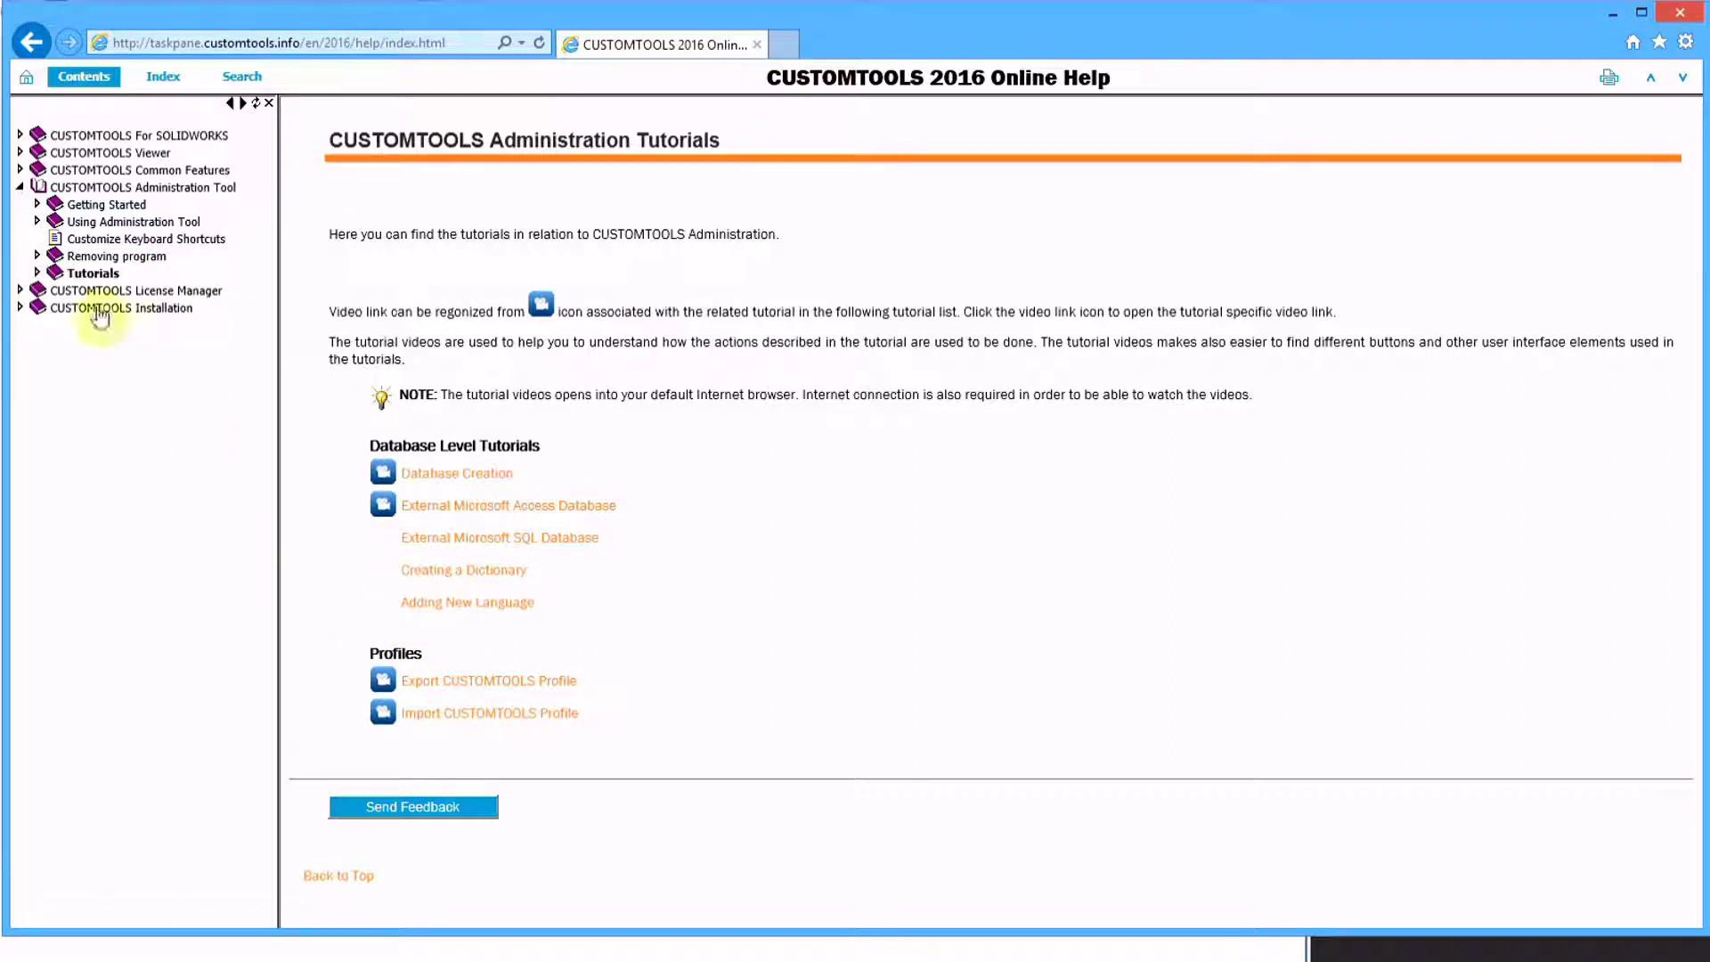
pyautogui.click(37, 273)
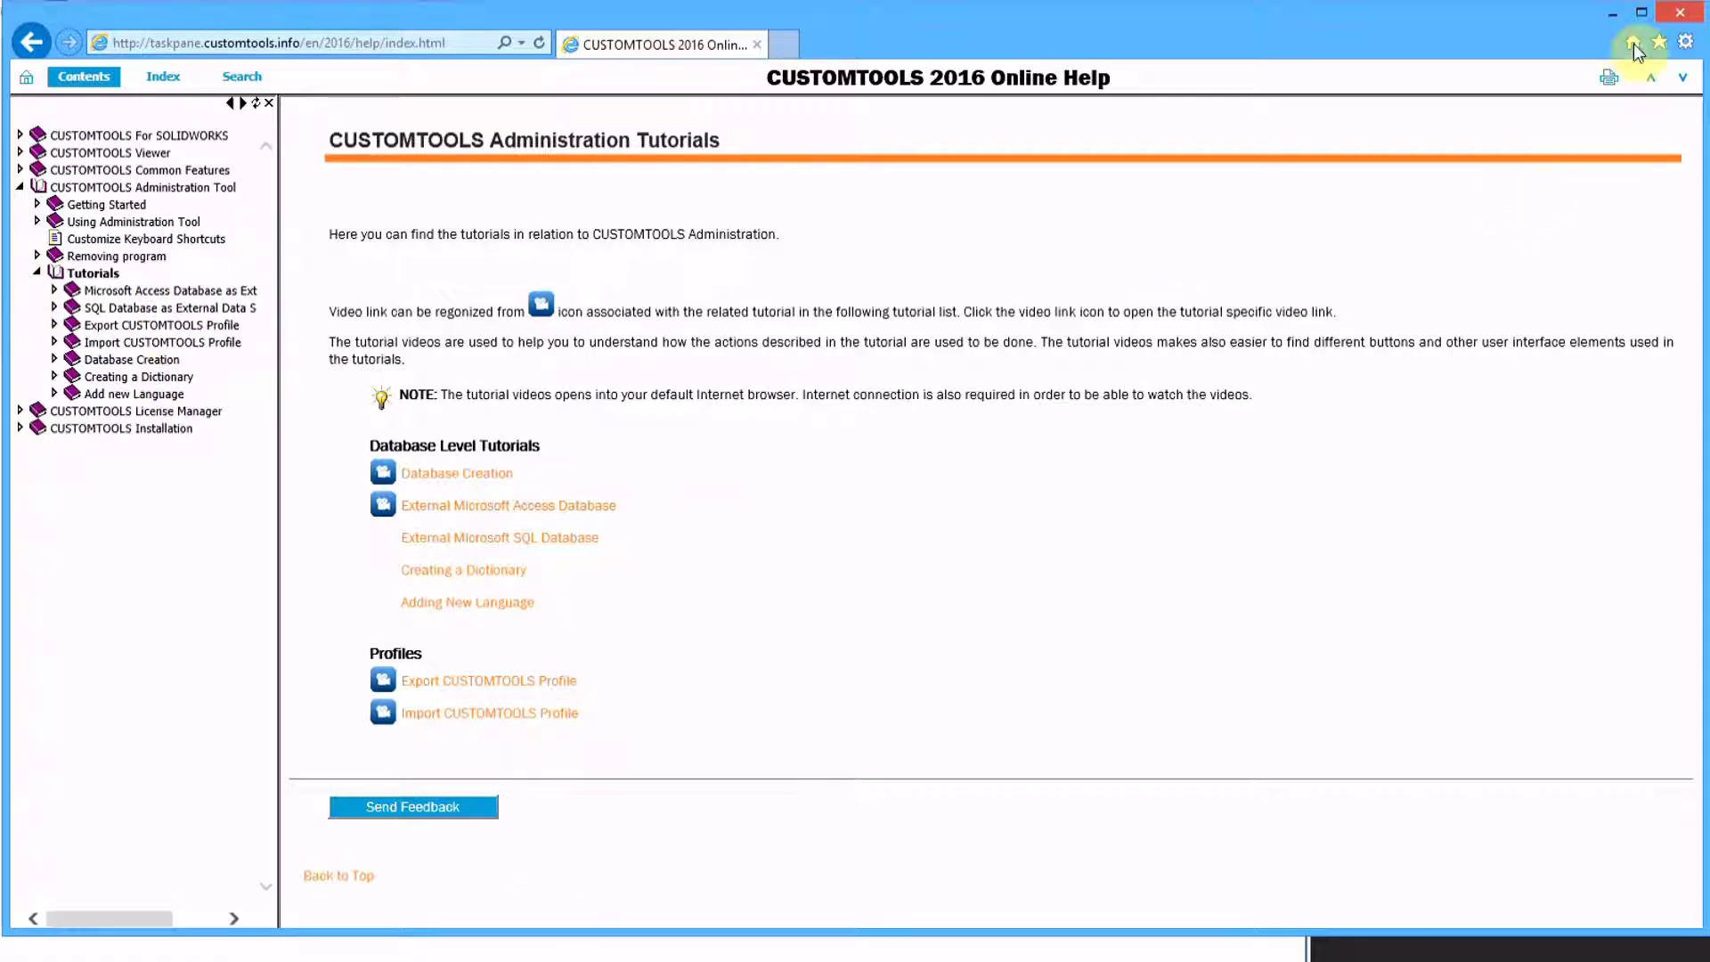
pyautogui.click(1680, 12)
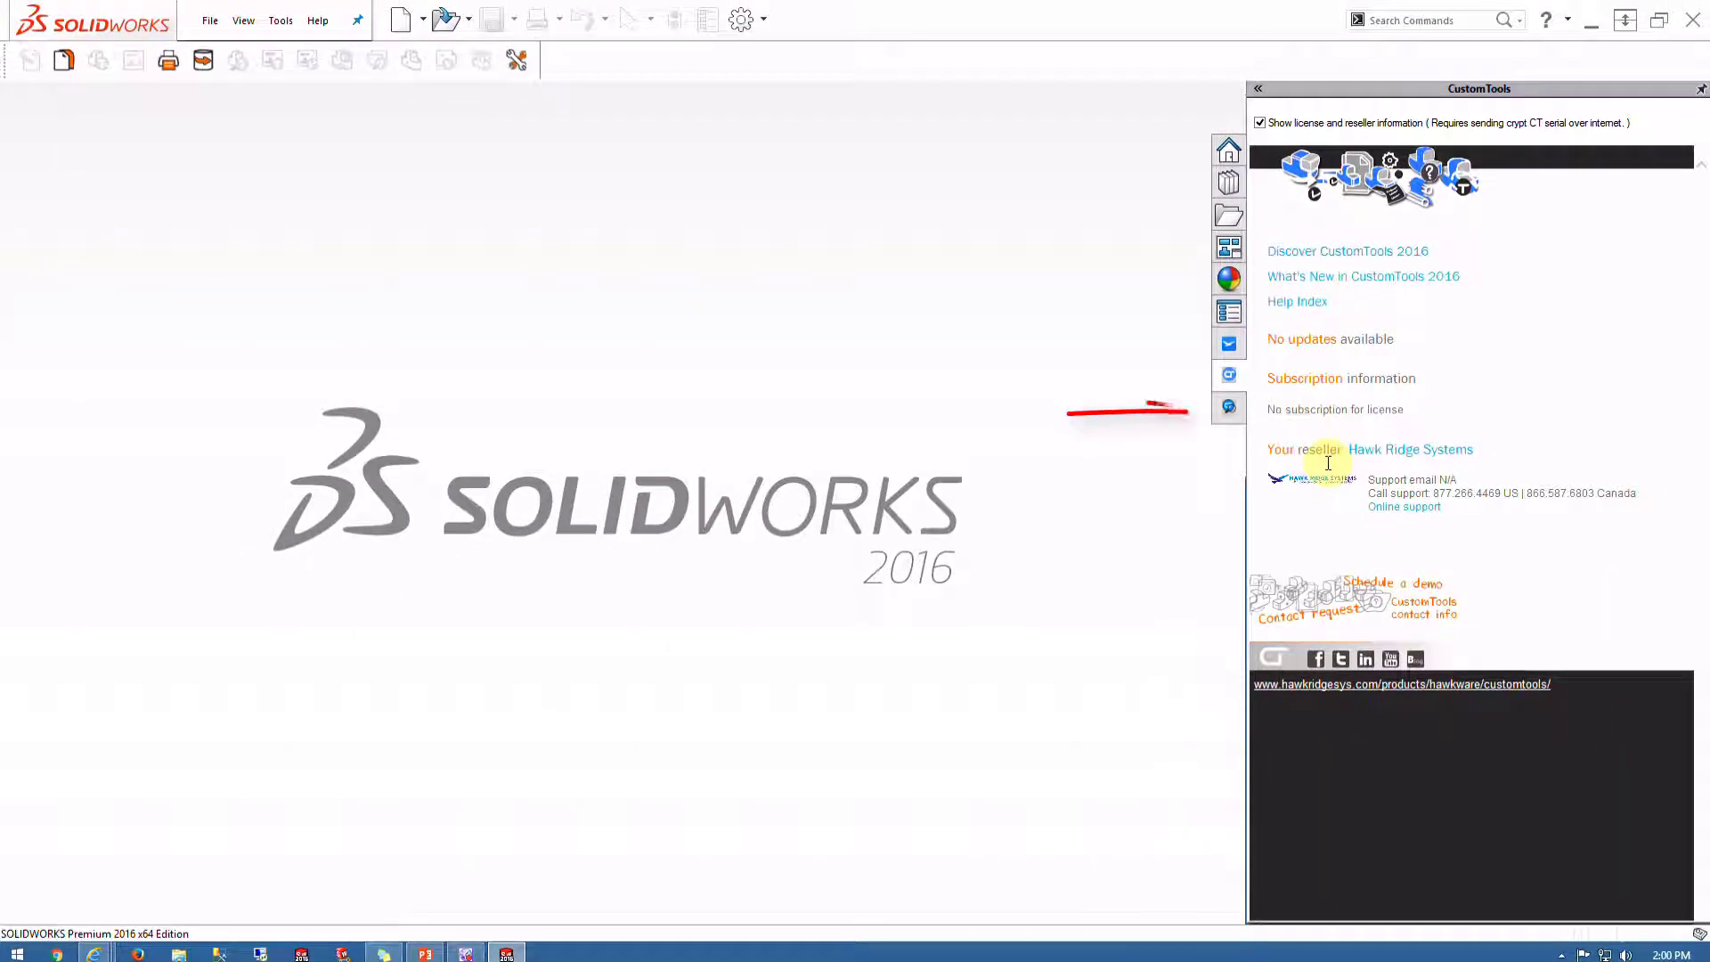
pyautogui.click(1229, 407)
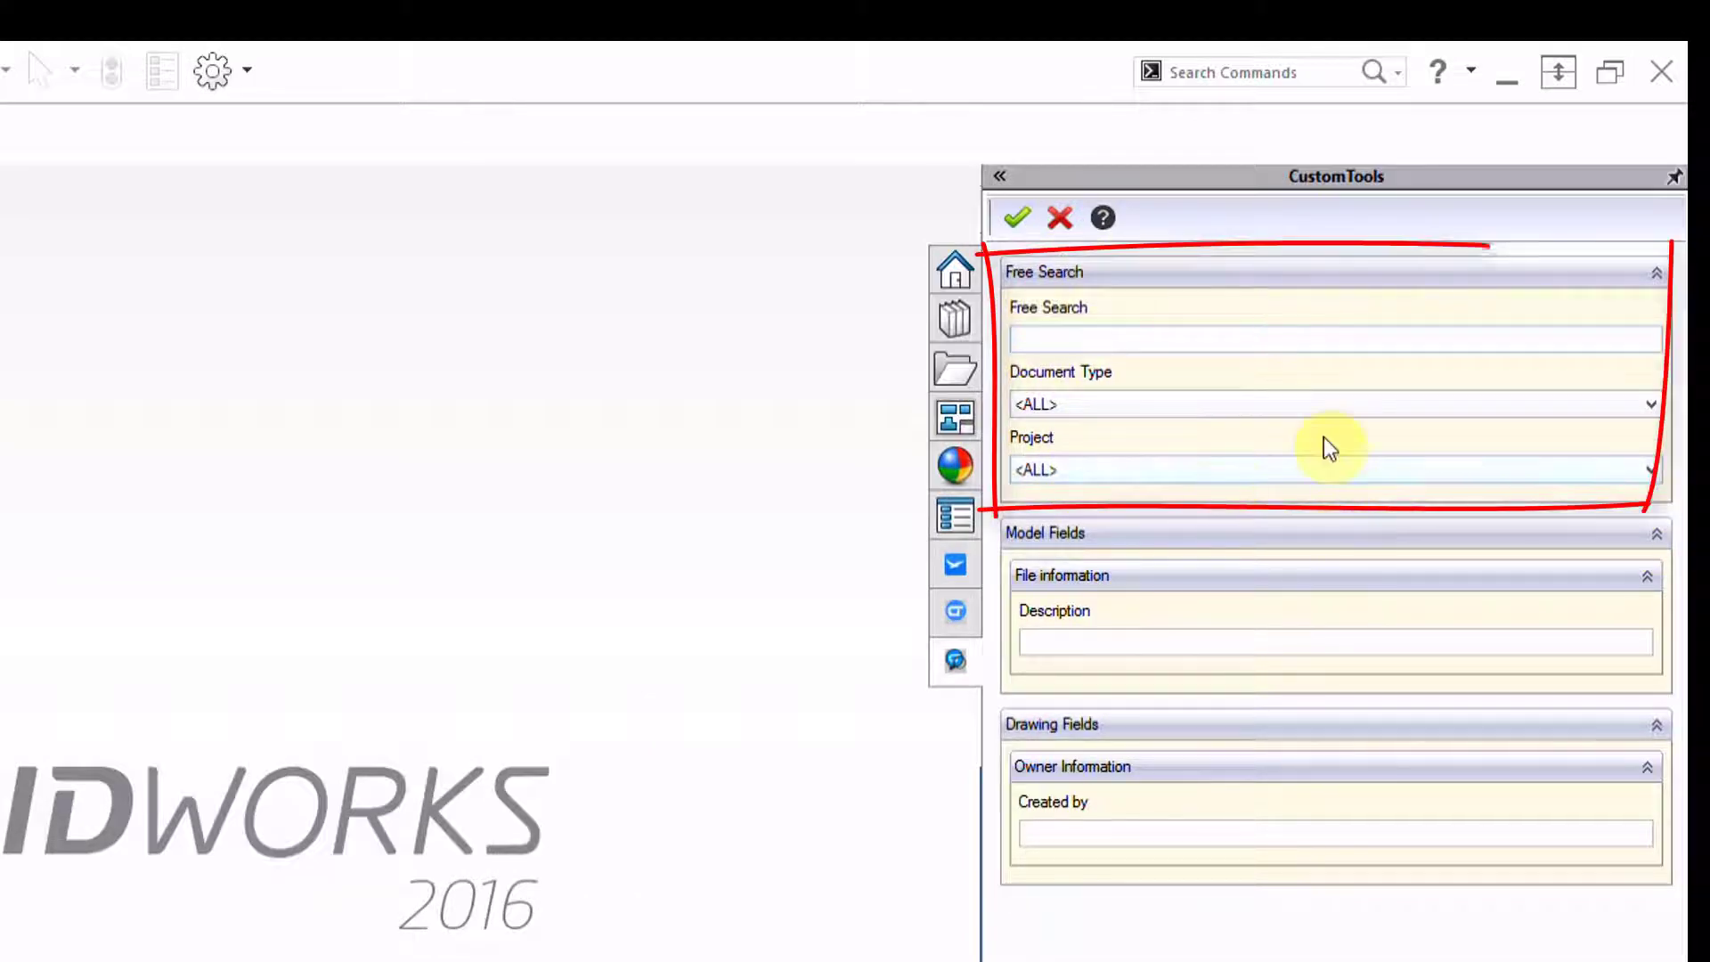
pyautogui.click(1022, 339)
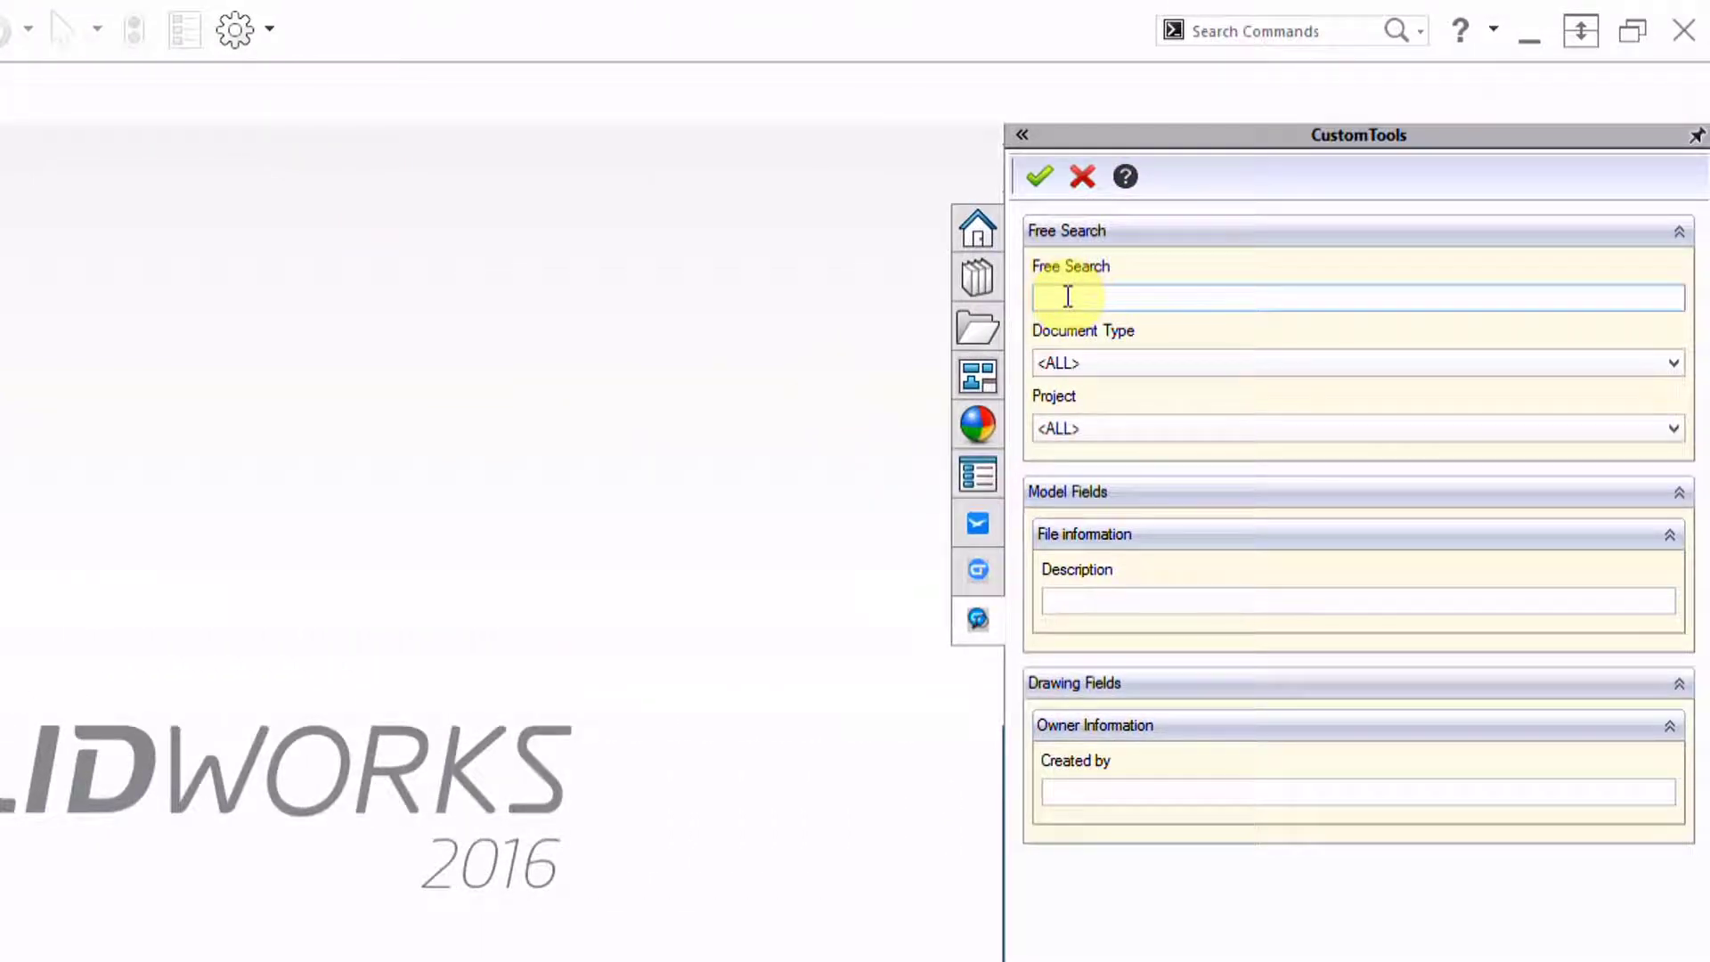
pyautogui.click(1142, 362)
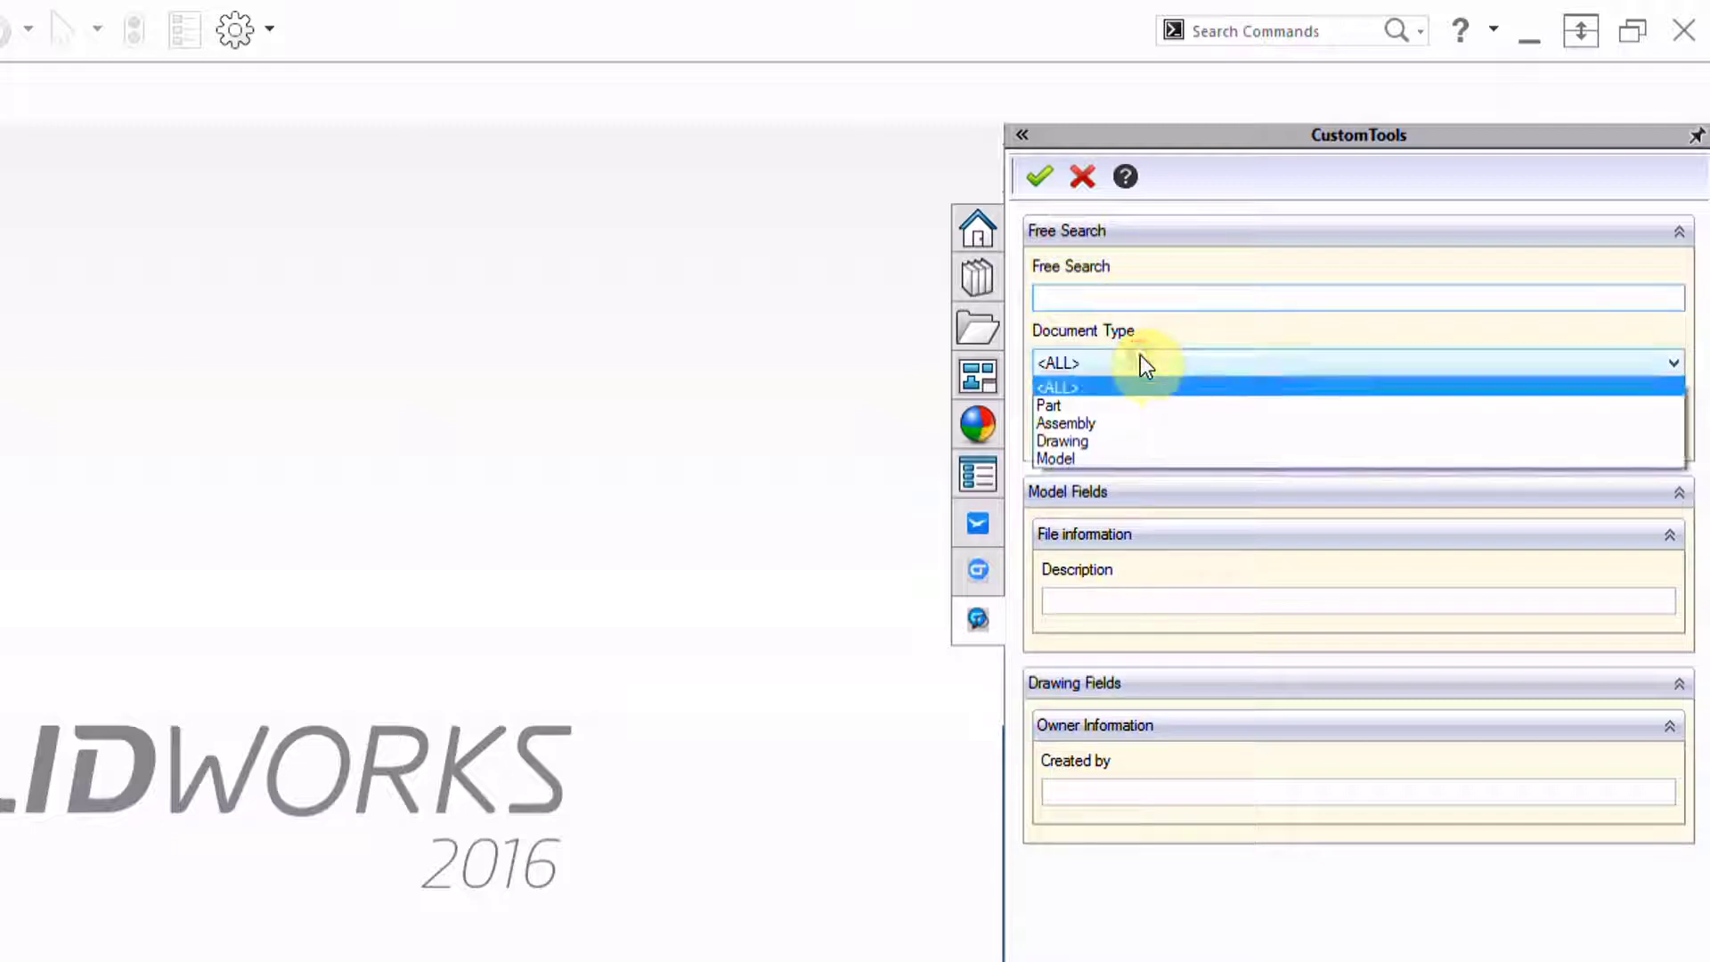
pyautogui.click(1130, 365)
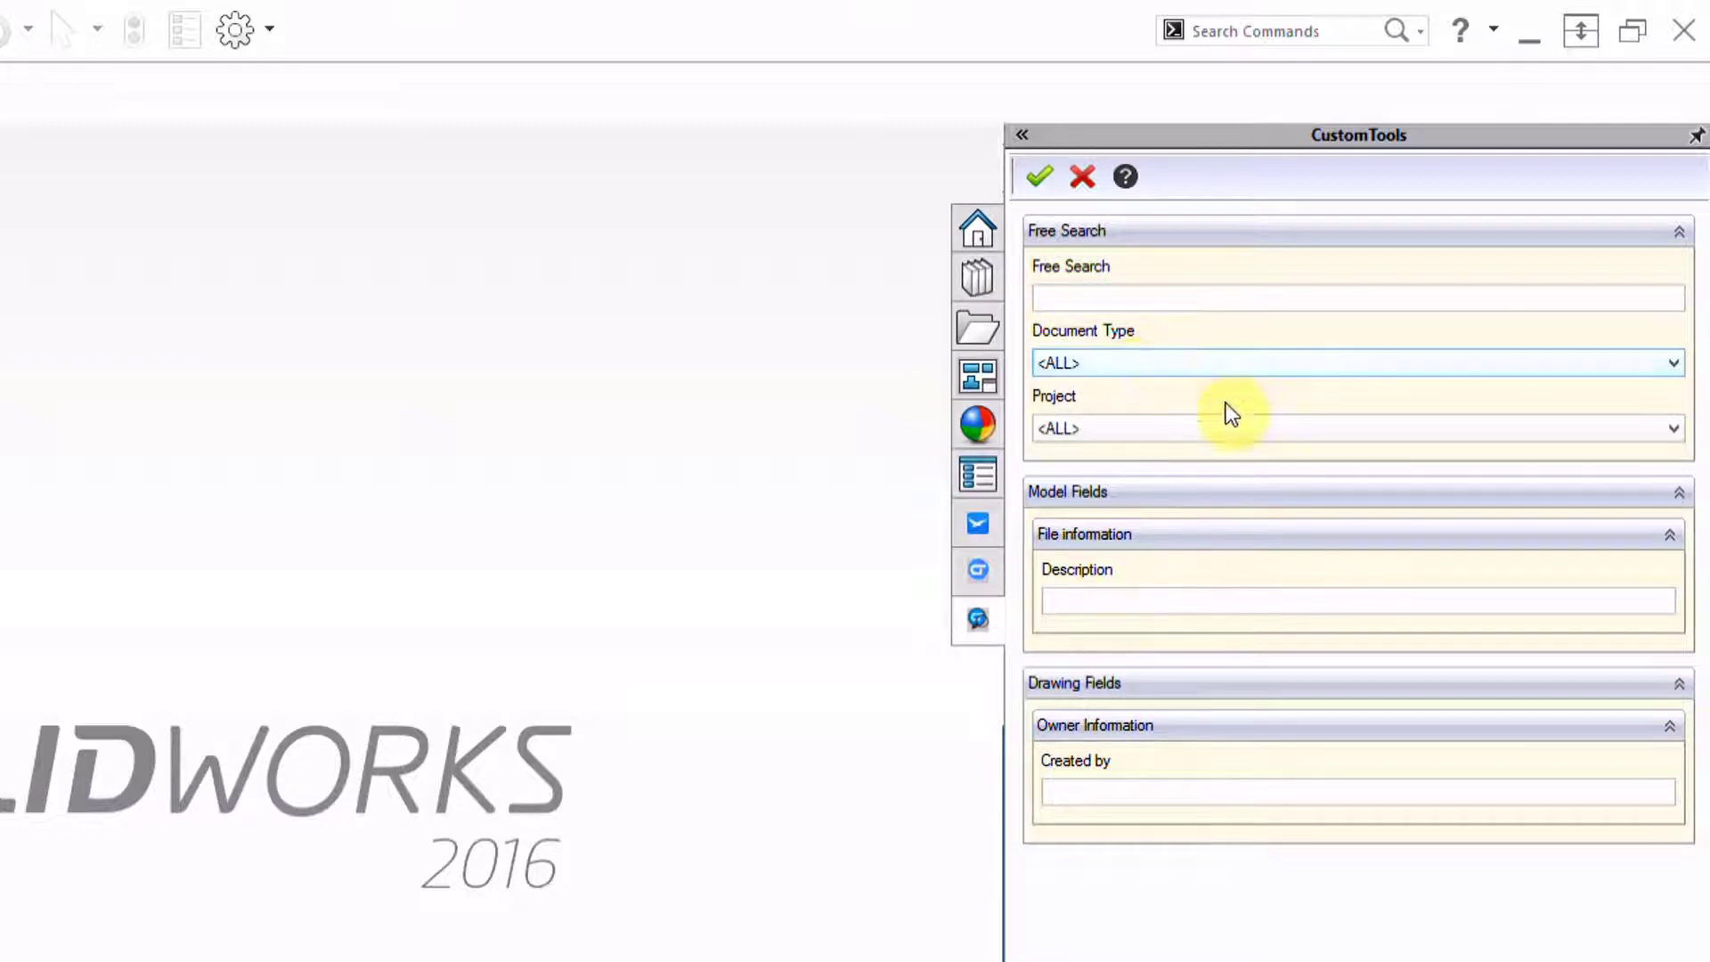
pyautogui.click(1192, 425)
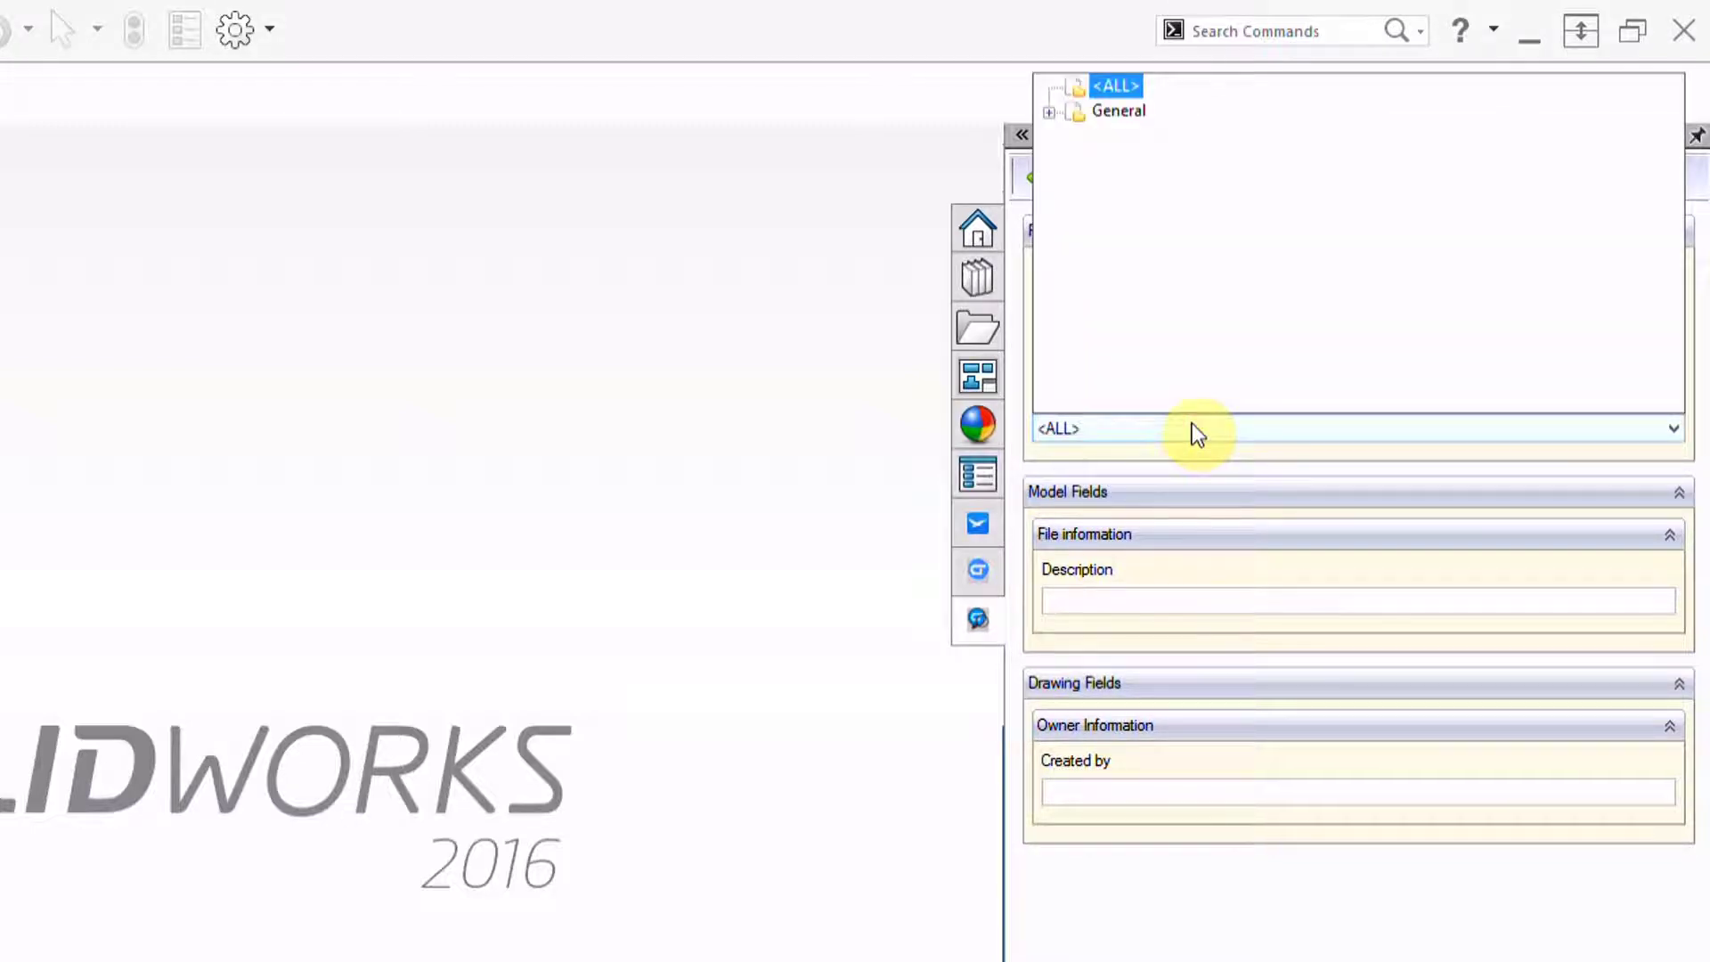
pyautogui.click(792, 508)
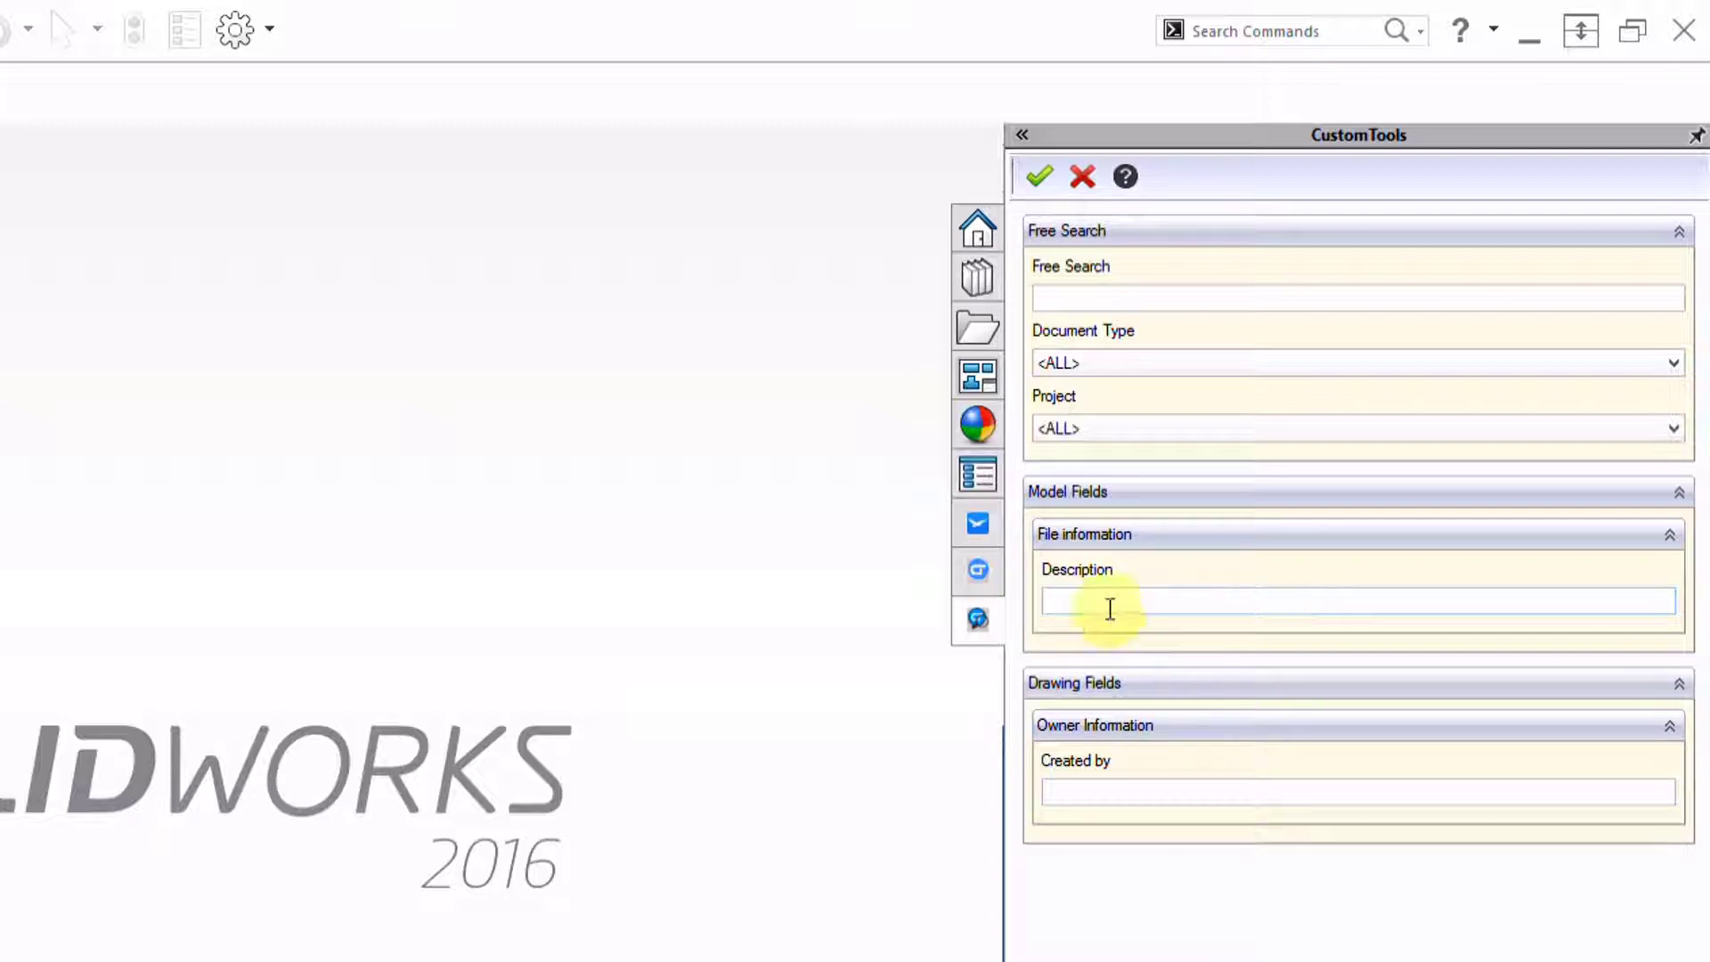
pyautogui.click(1049, 602)
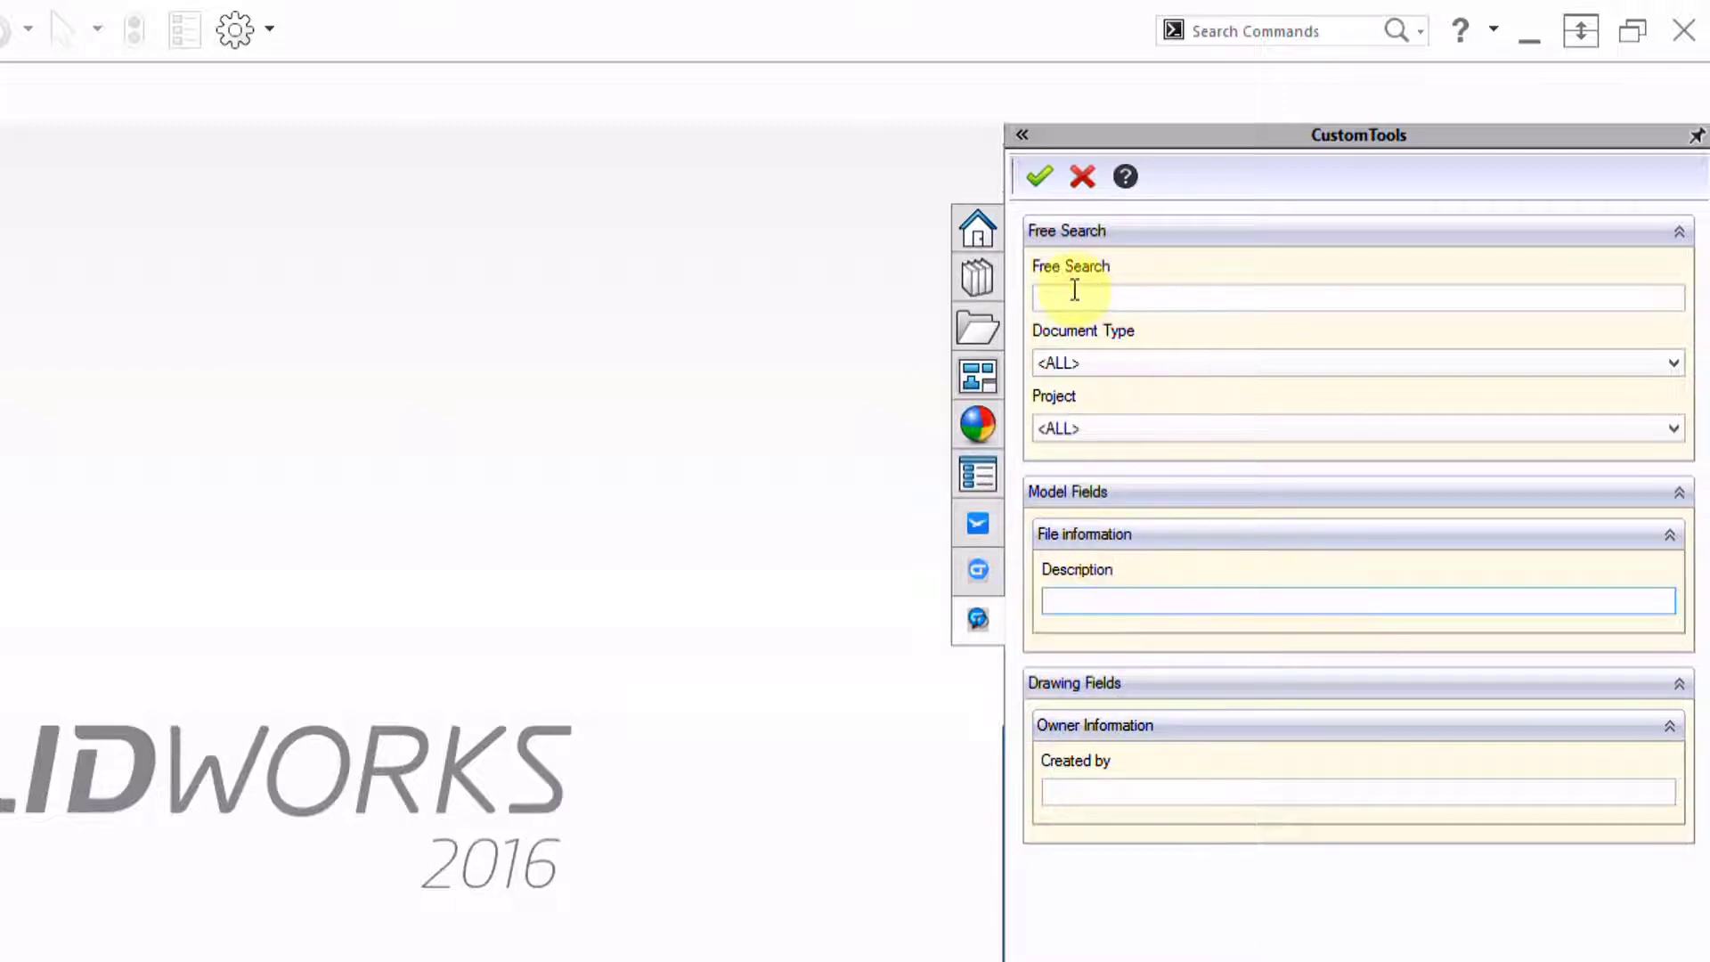
pyautogui.click(1039, 296)
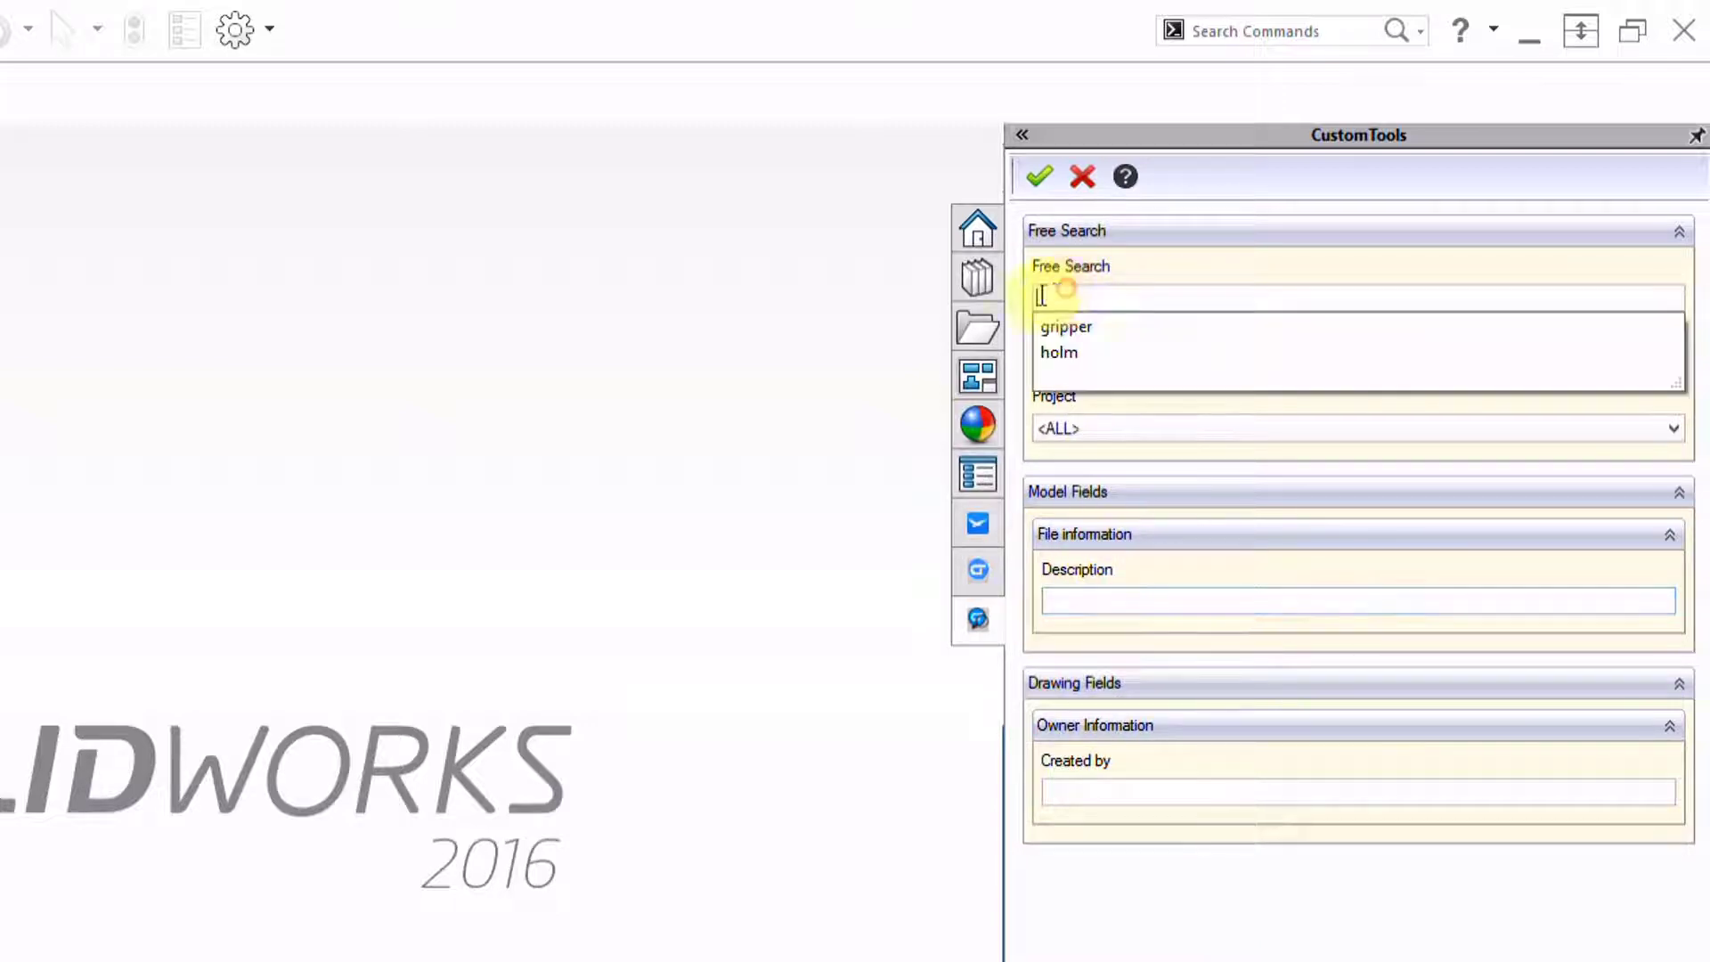
pyautogui.click(1104, 598)
pyautogui.click(1062, 599)
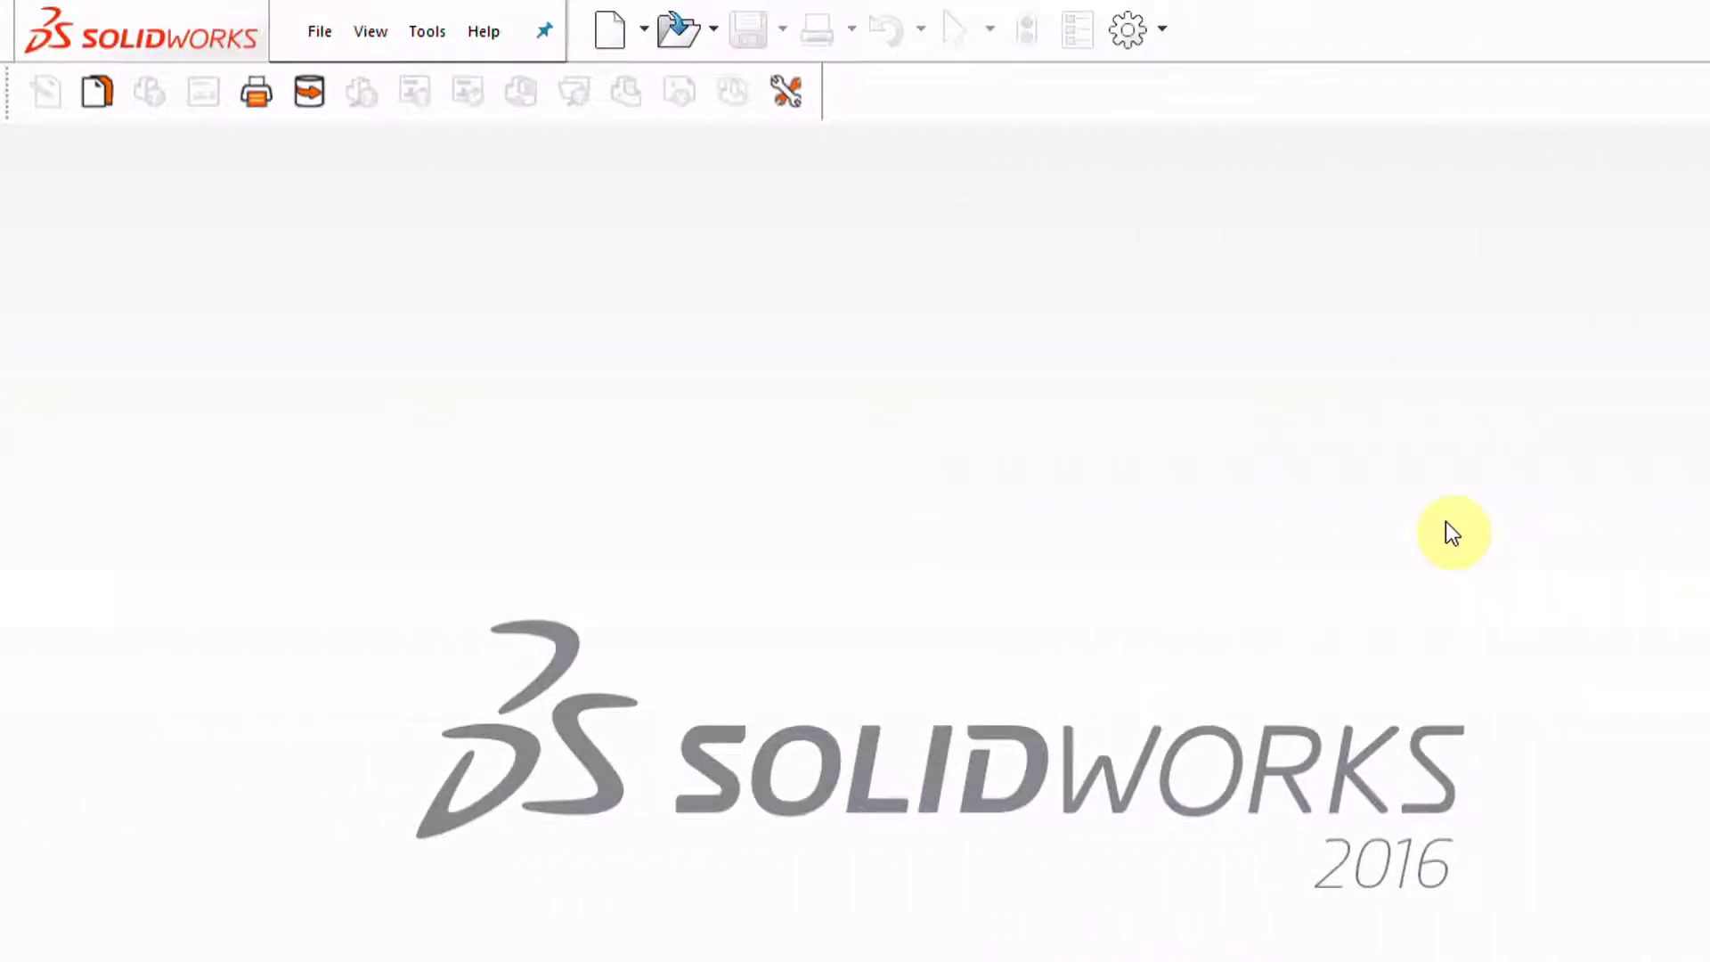
# Open CustomTools Options from the Tools menu and view the User Options File Operations settings
pyautogui.click(434, 40)
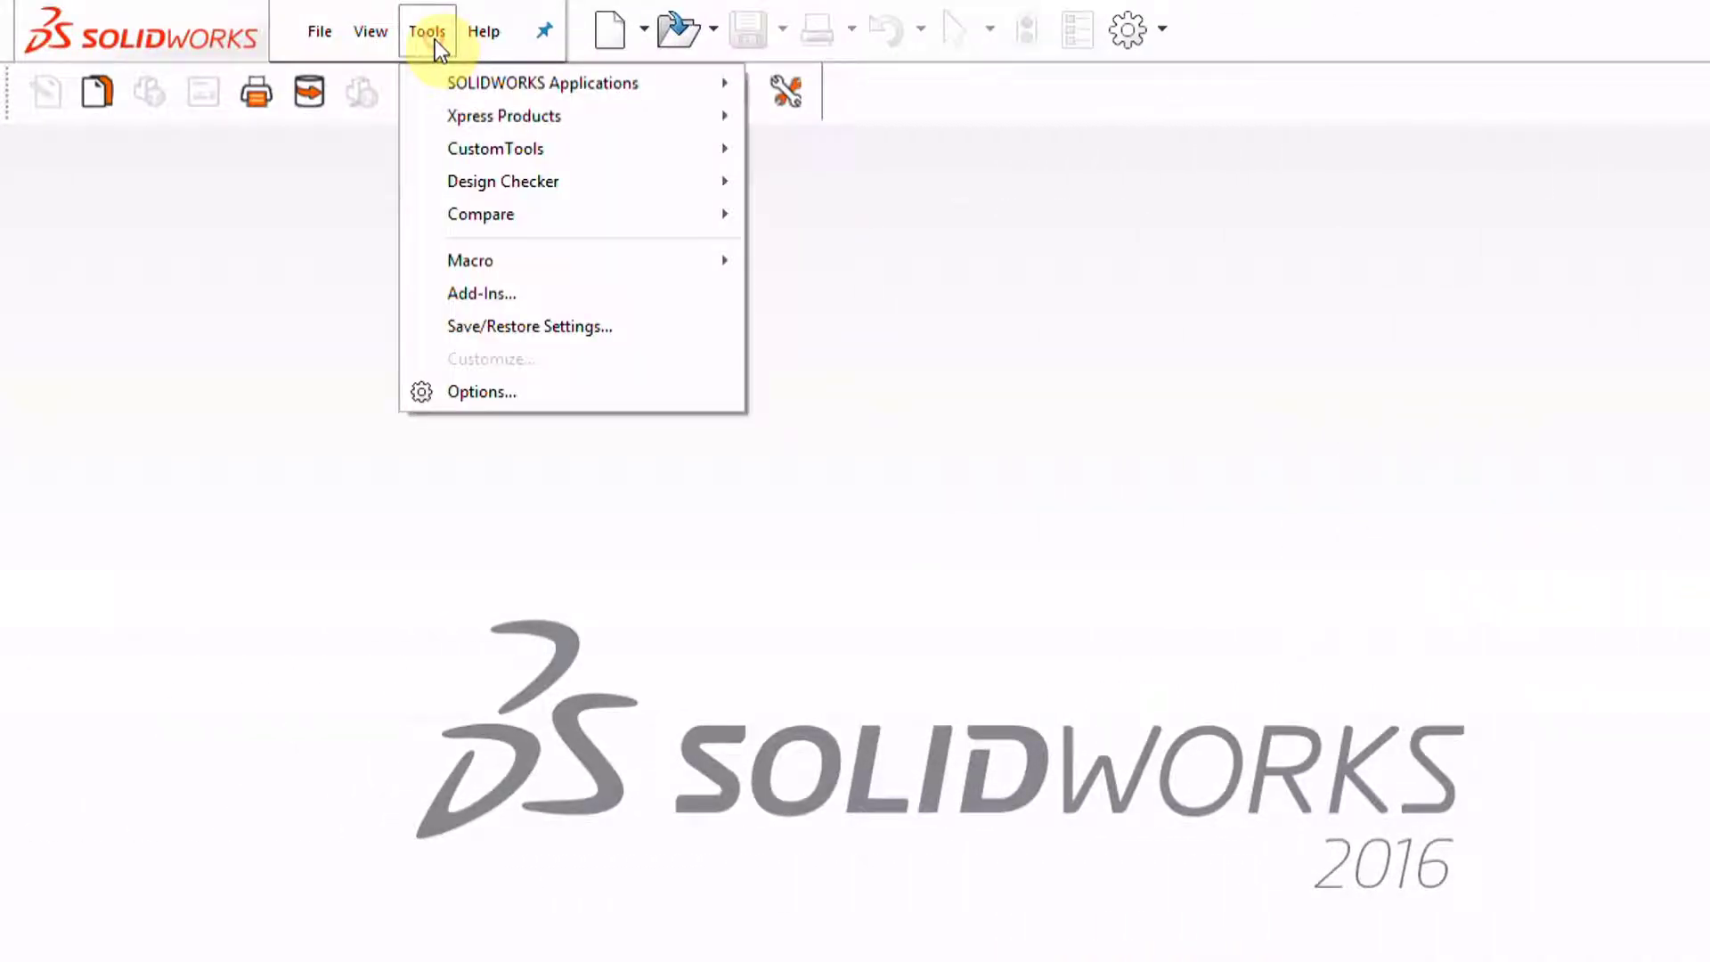
pyautogui.moveTo(467, 155)
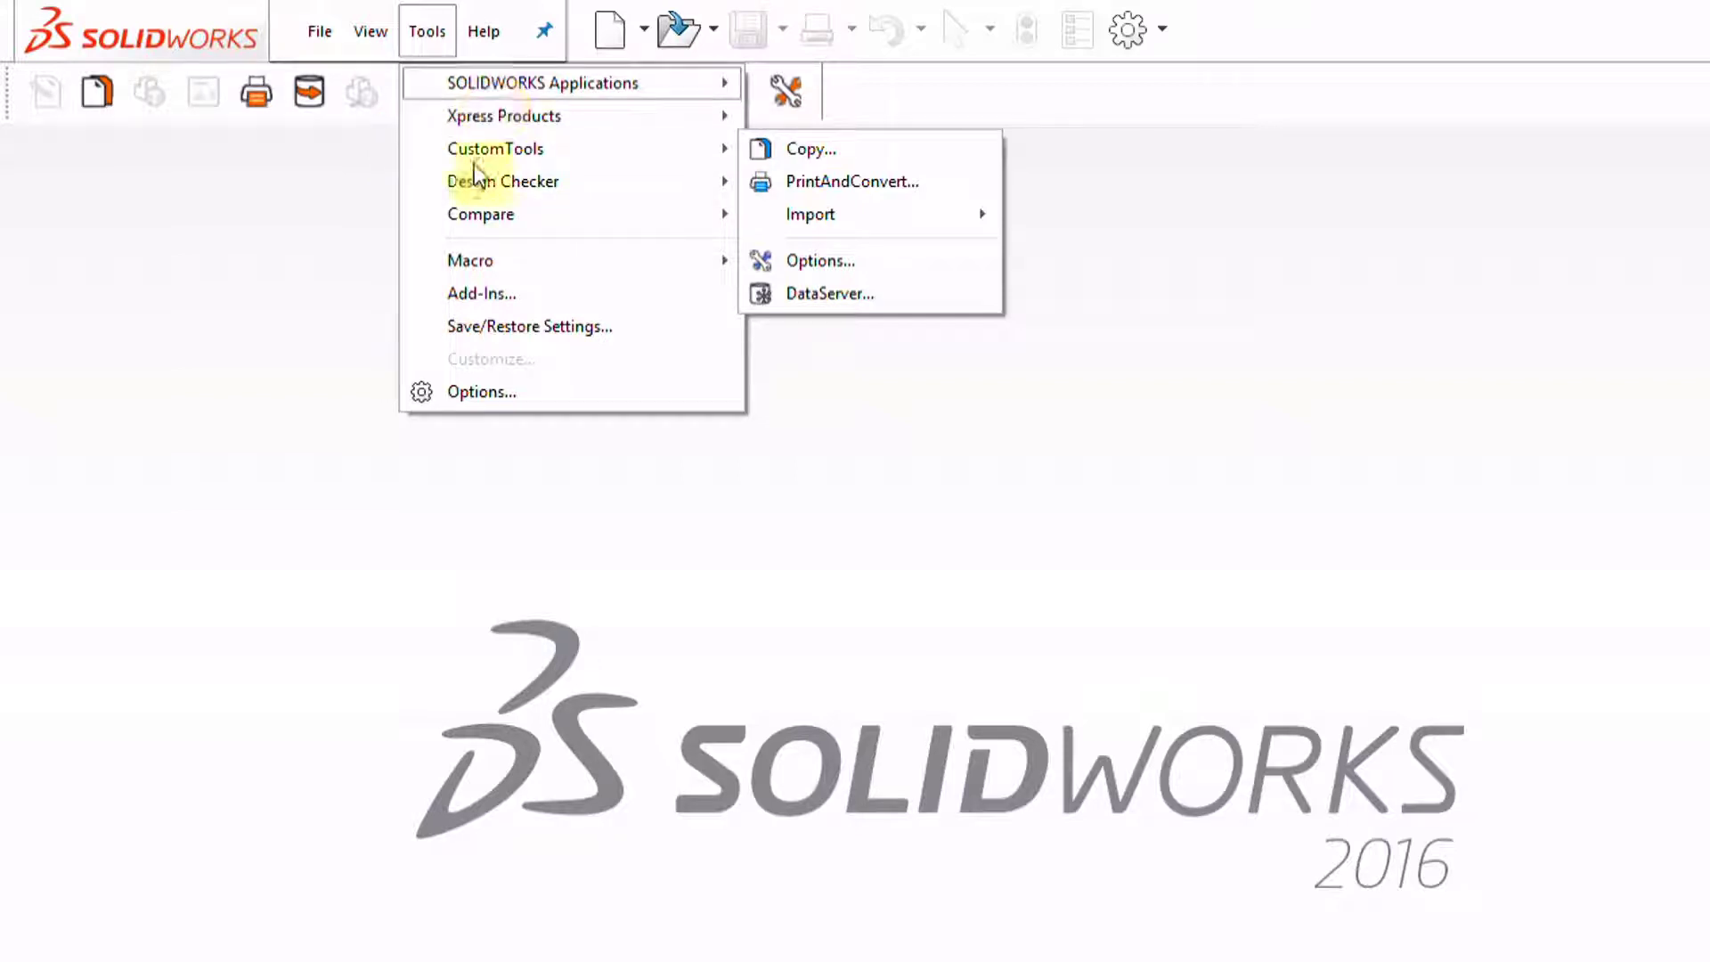
pyautogui.moveTo(381, 37)
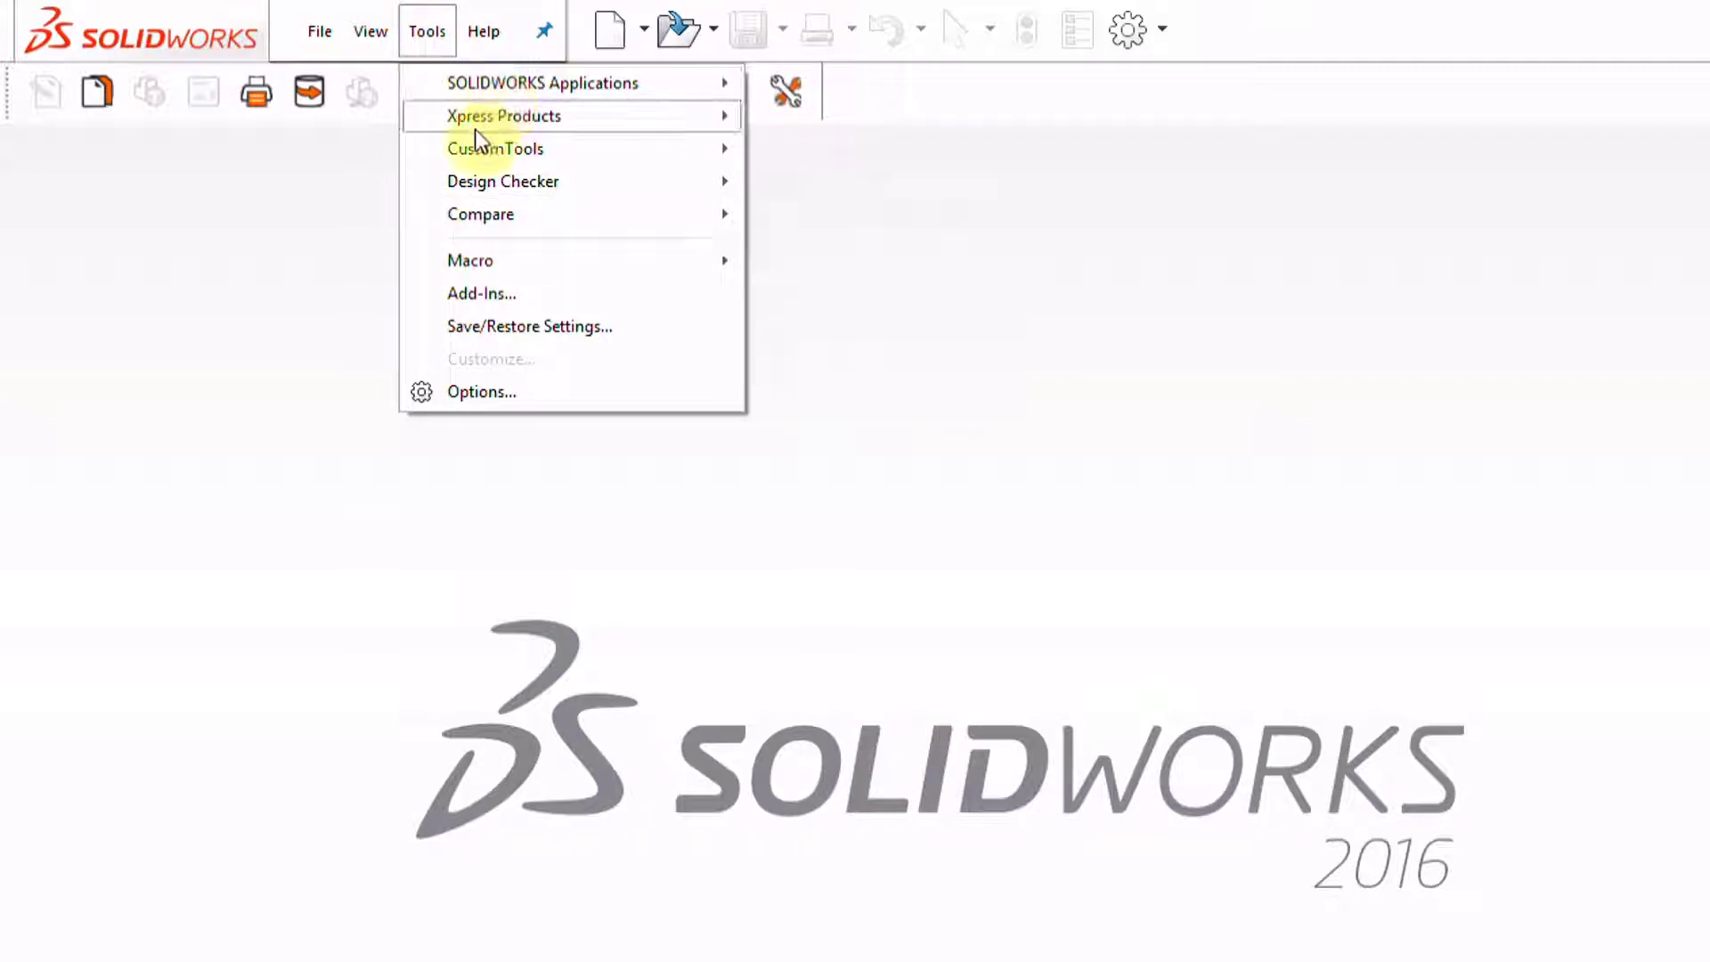
pyautogui.moveTo(458, 79)
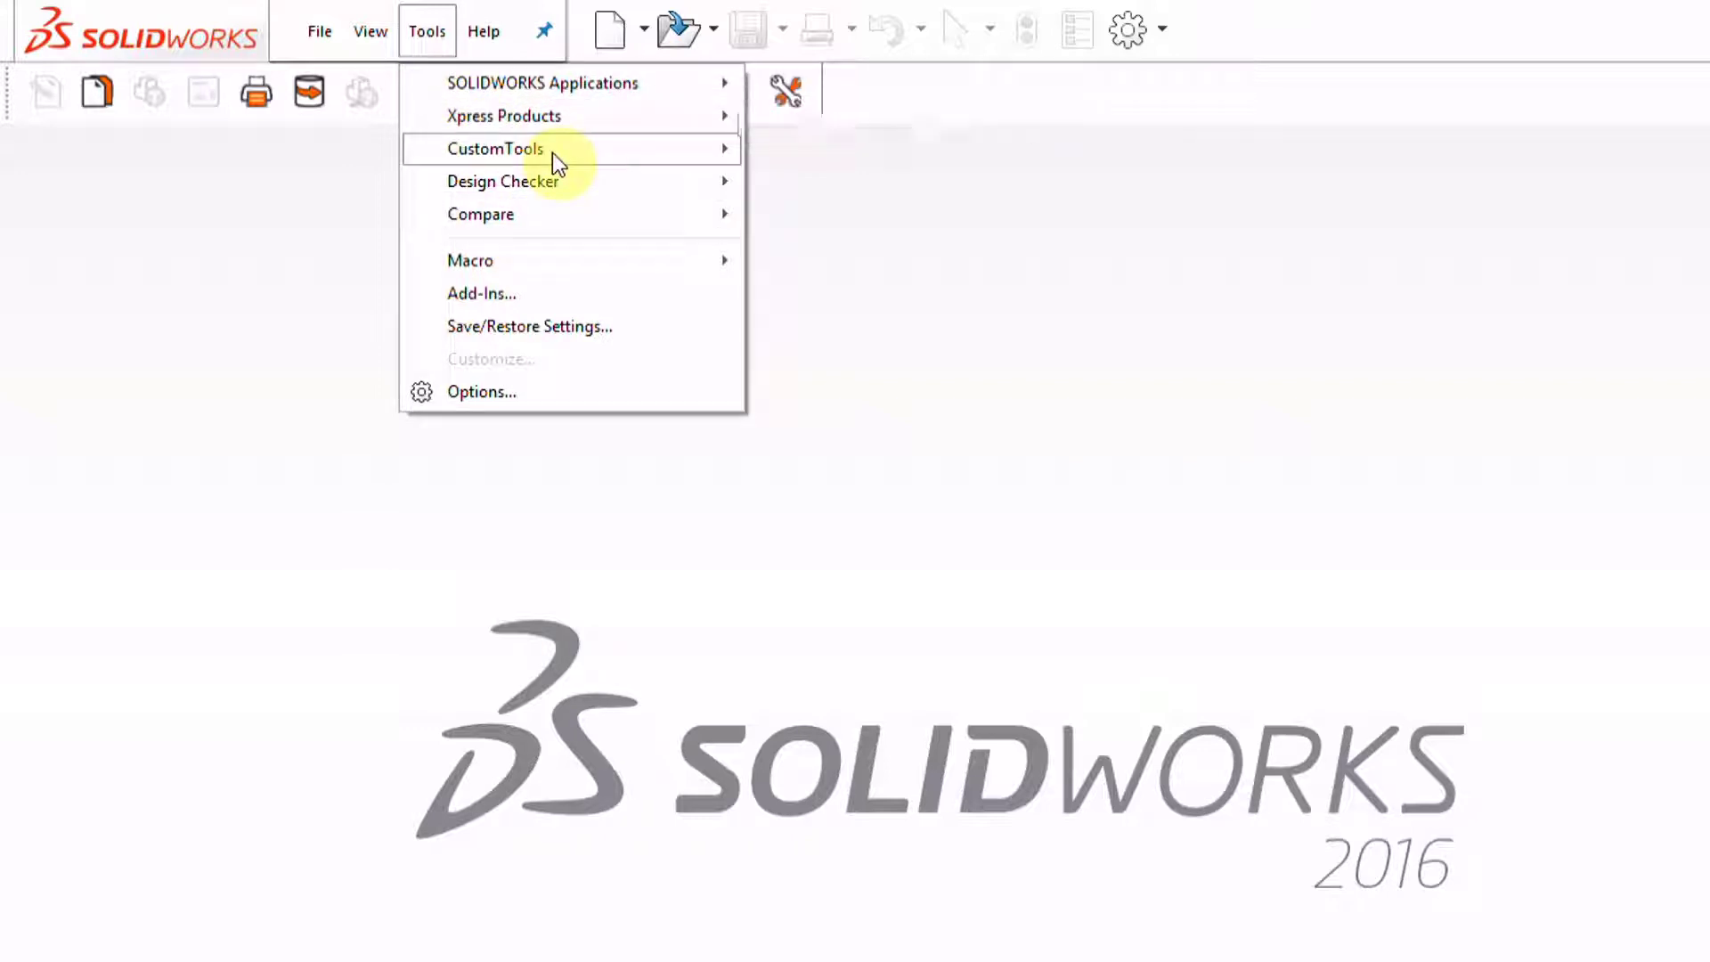
pyautogui.moveTo(553, 153)
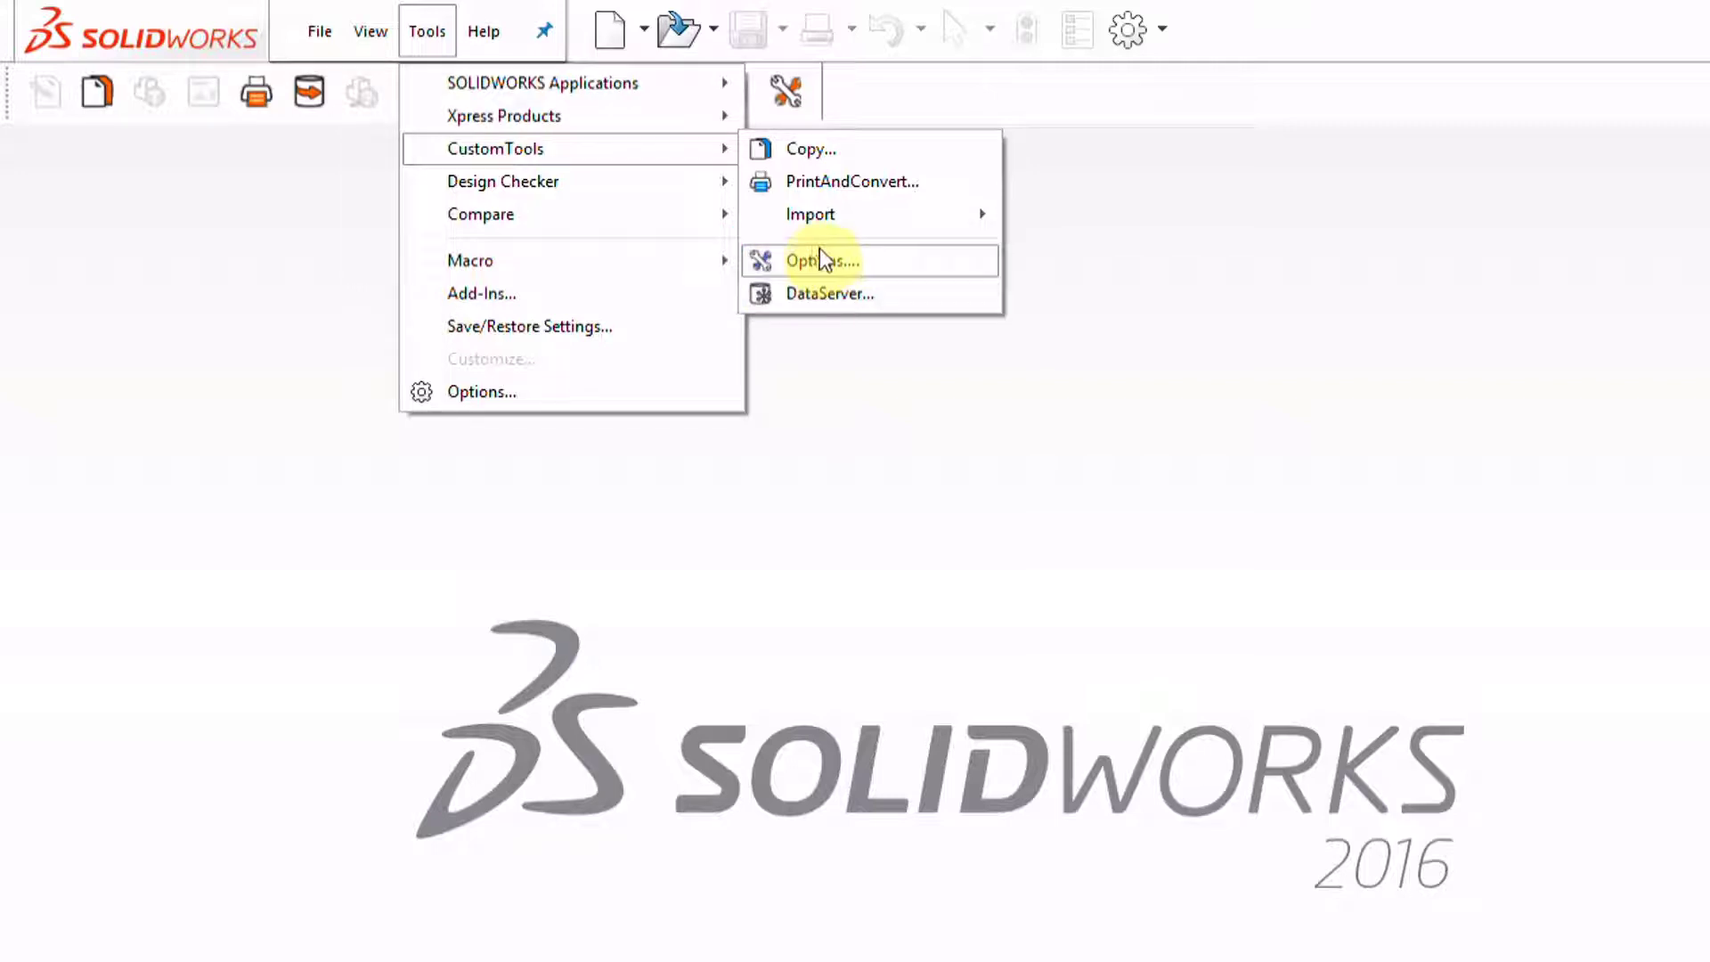
pyautogui.click(818, 262)
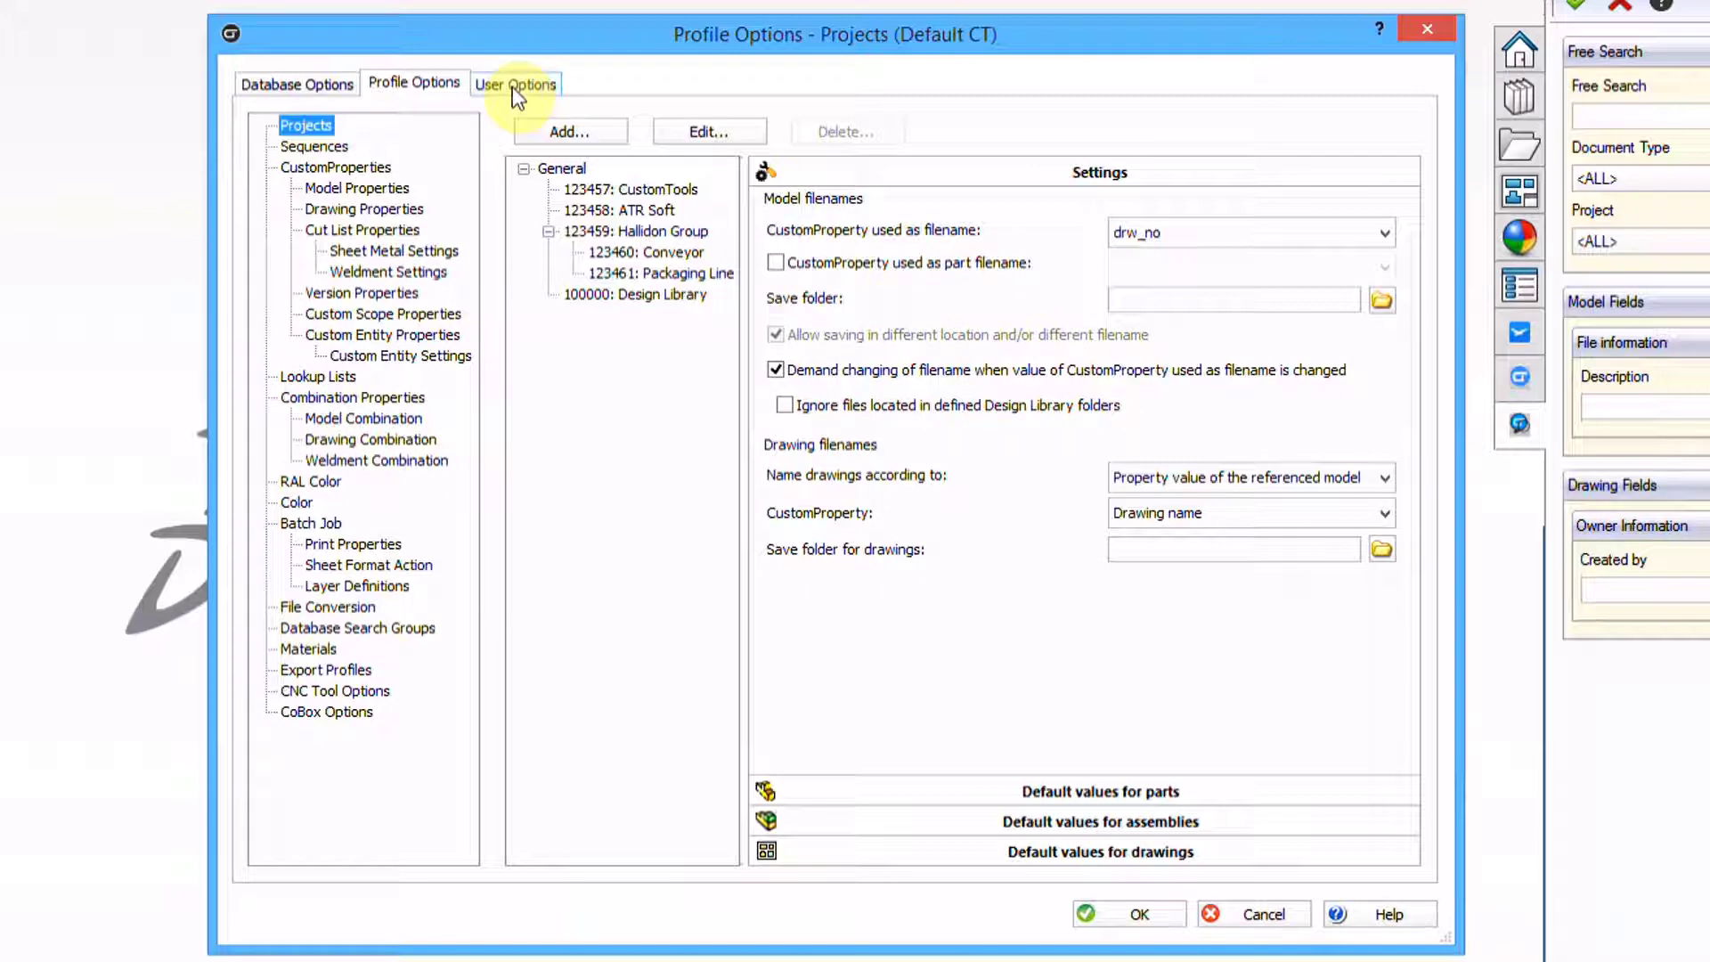
pyautogui.click(513, 89)
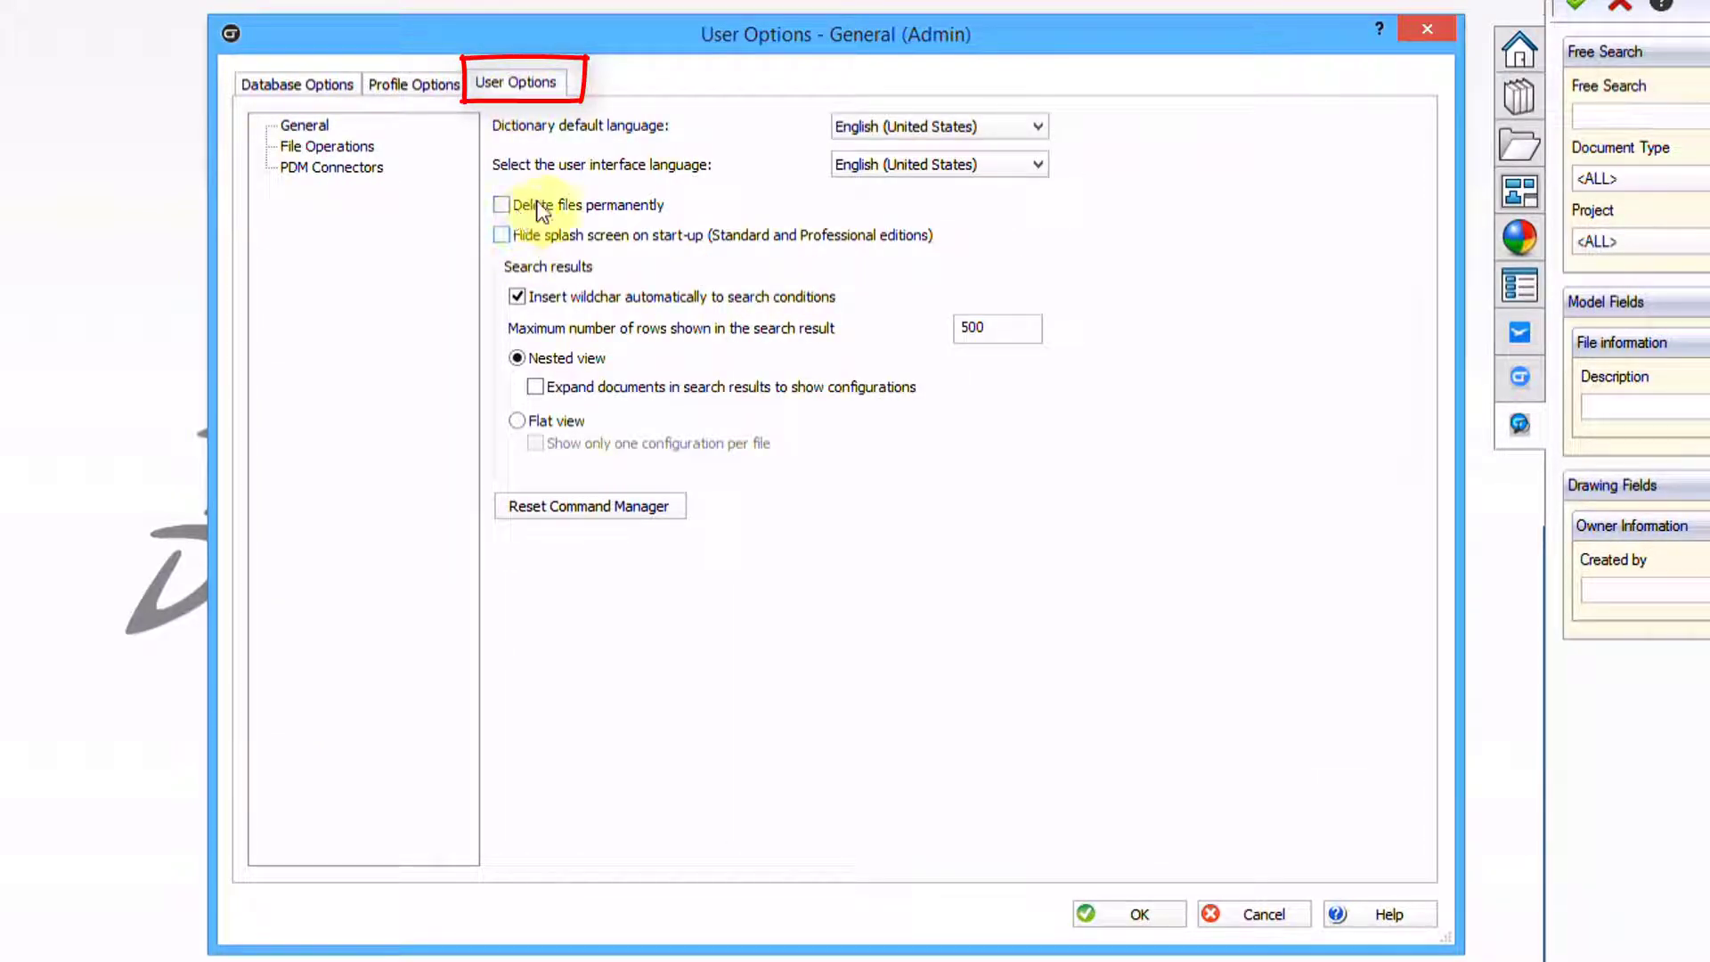
pyautogui.click(326, 149)
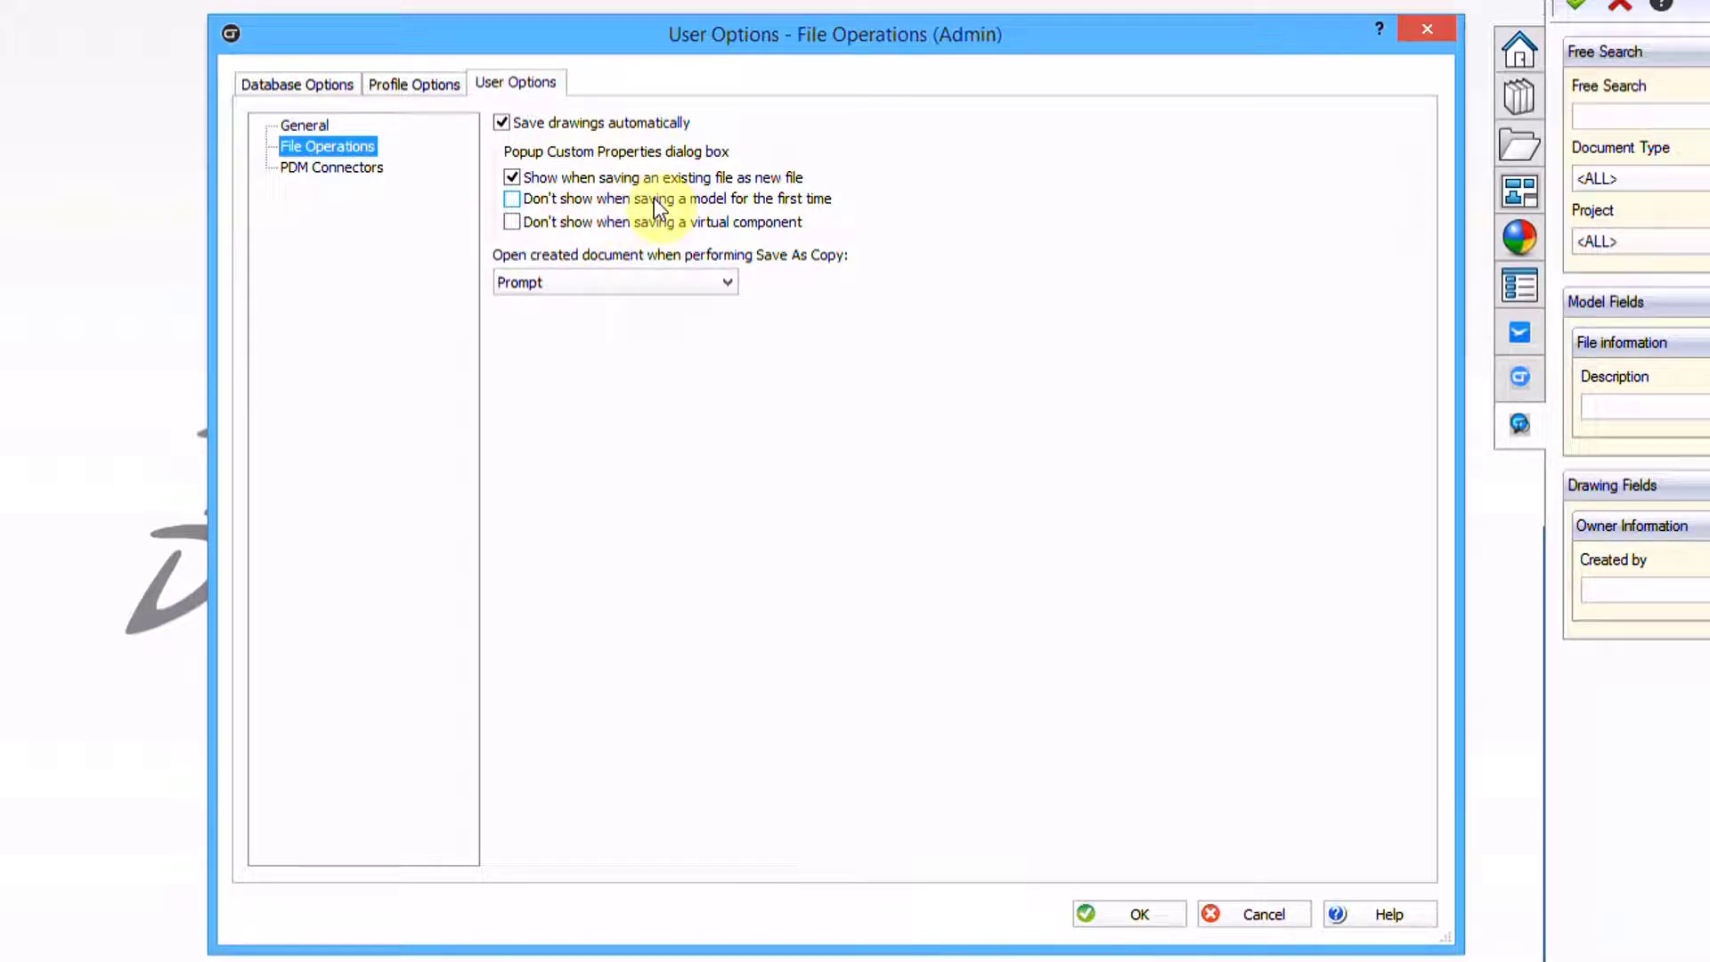
# Browse the database attributes list and remove the Adress attribute
pyautogui.click(346, 83)
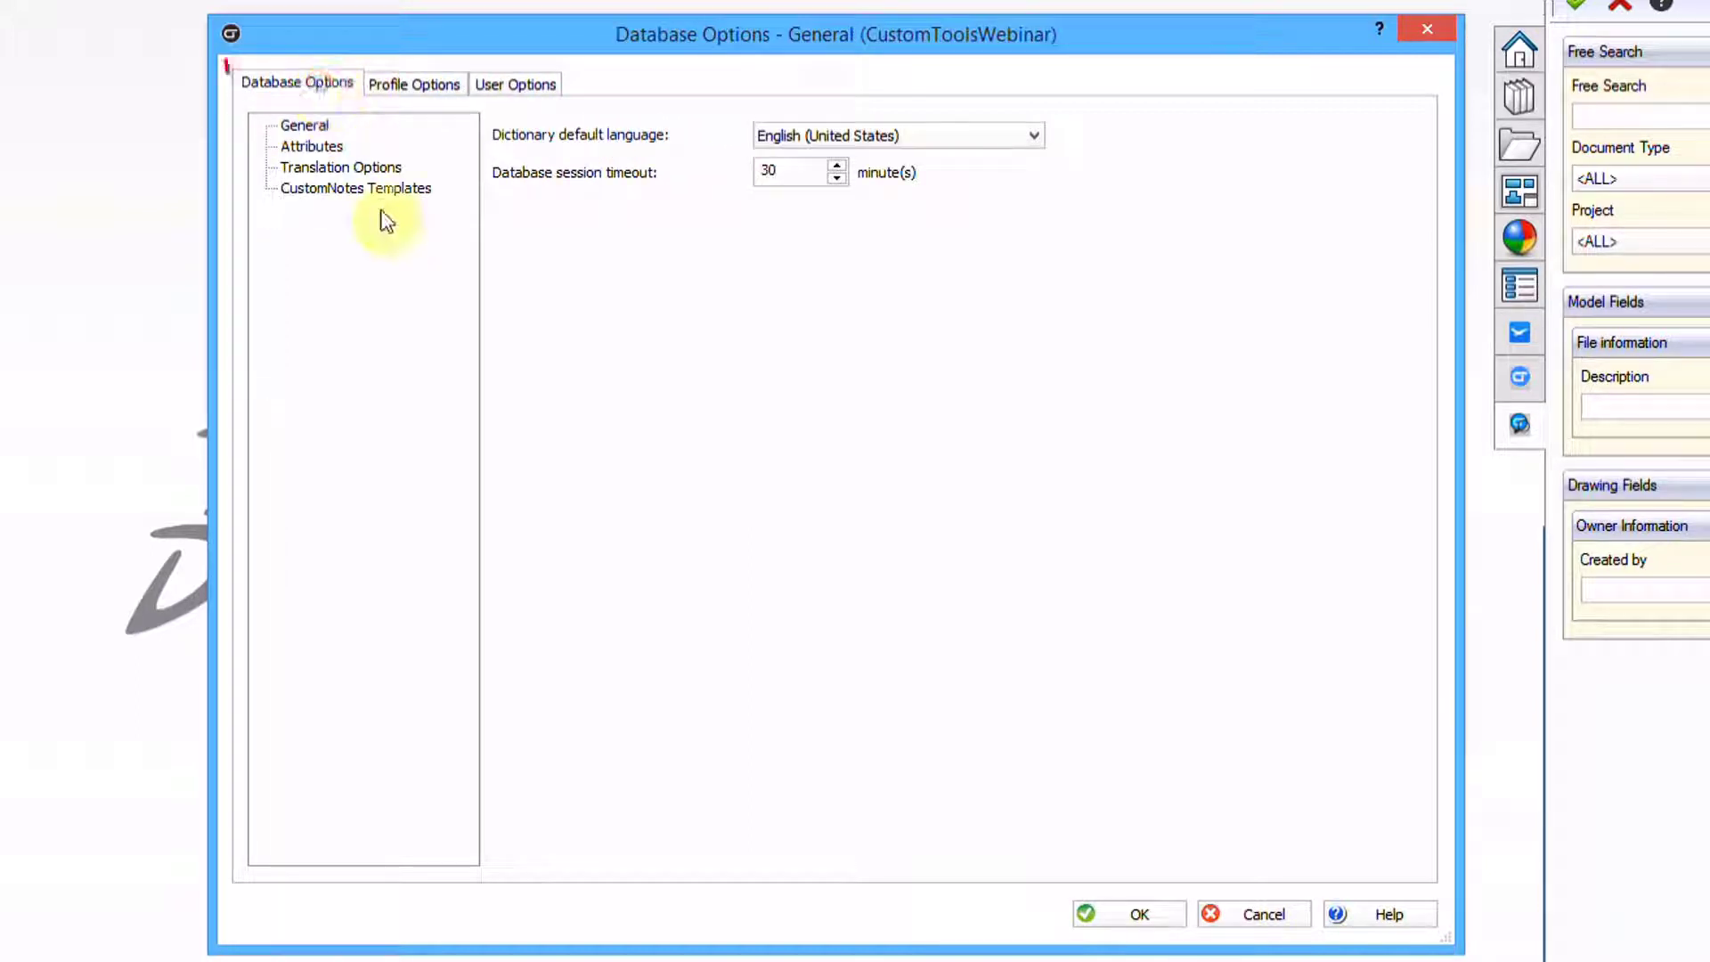
pyautogui.click(312, 147)
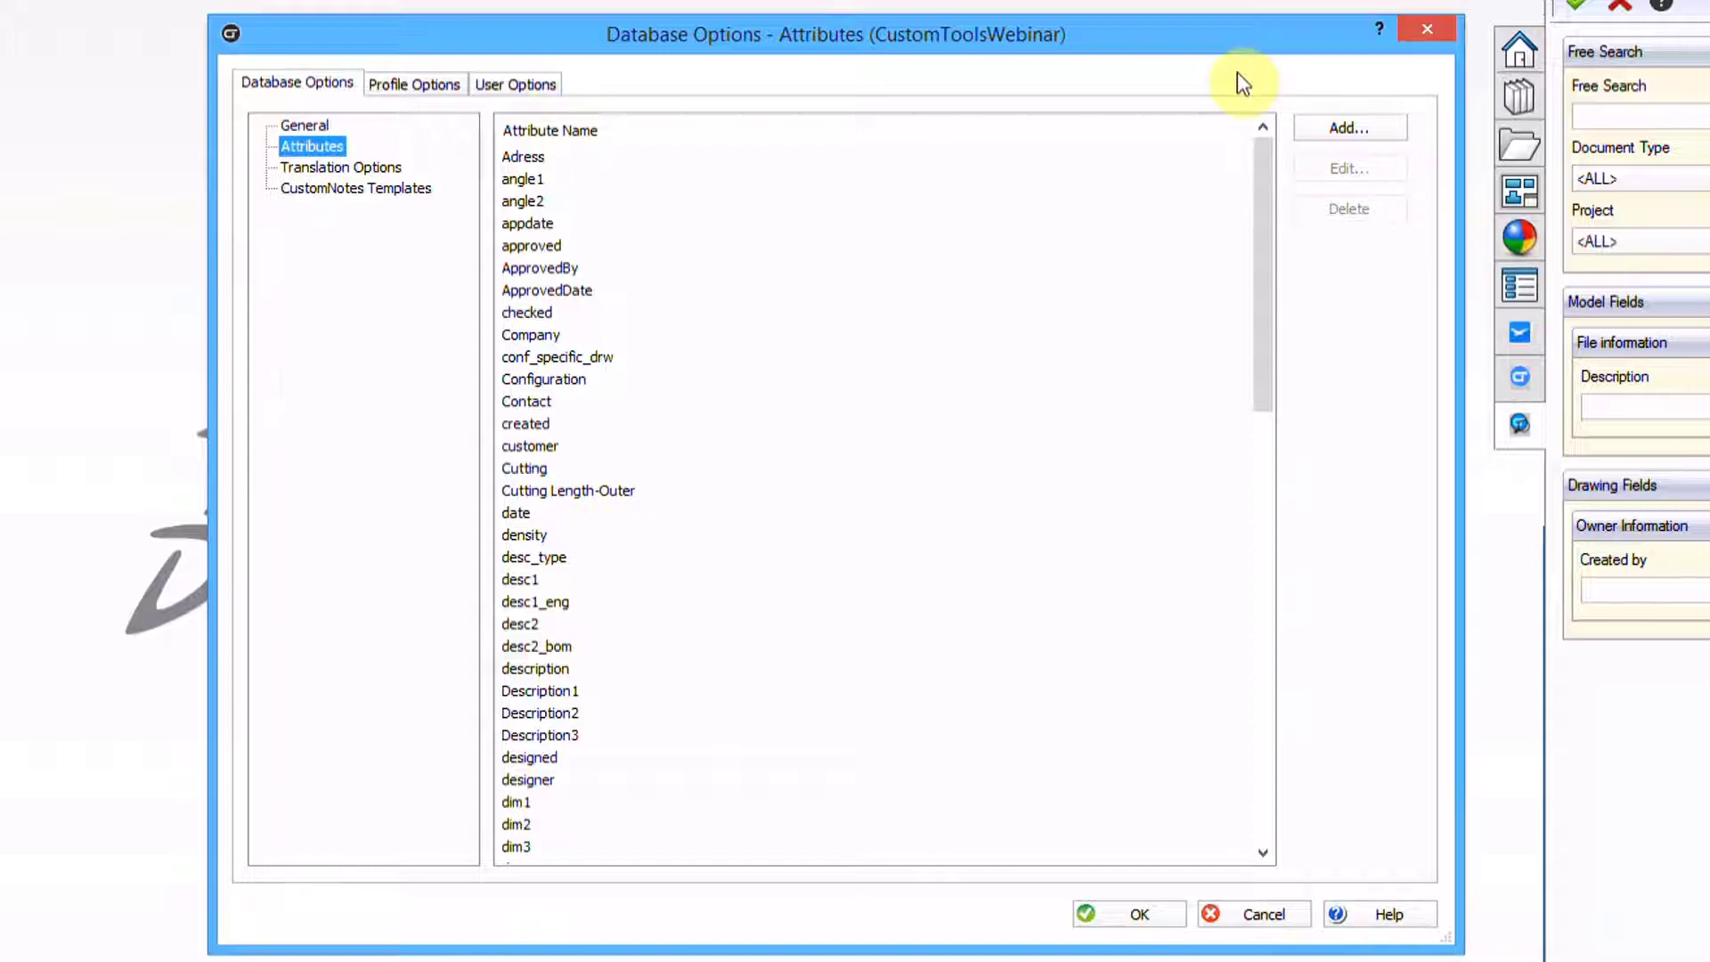
pyautogui.moveTo(1272, 147); pyautogui.dragTo(1293, 659)
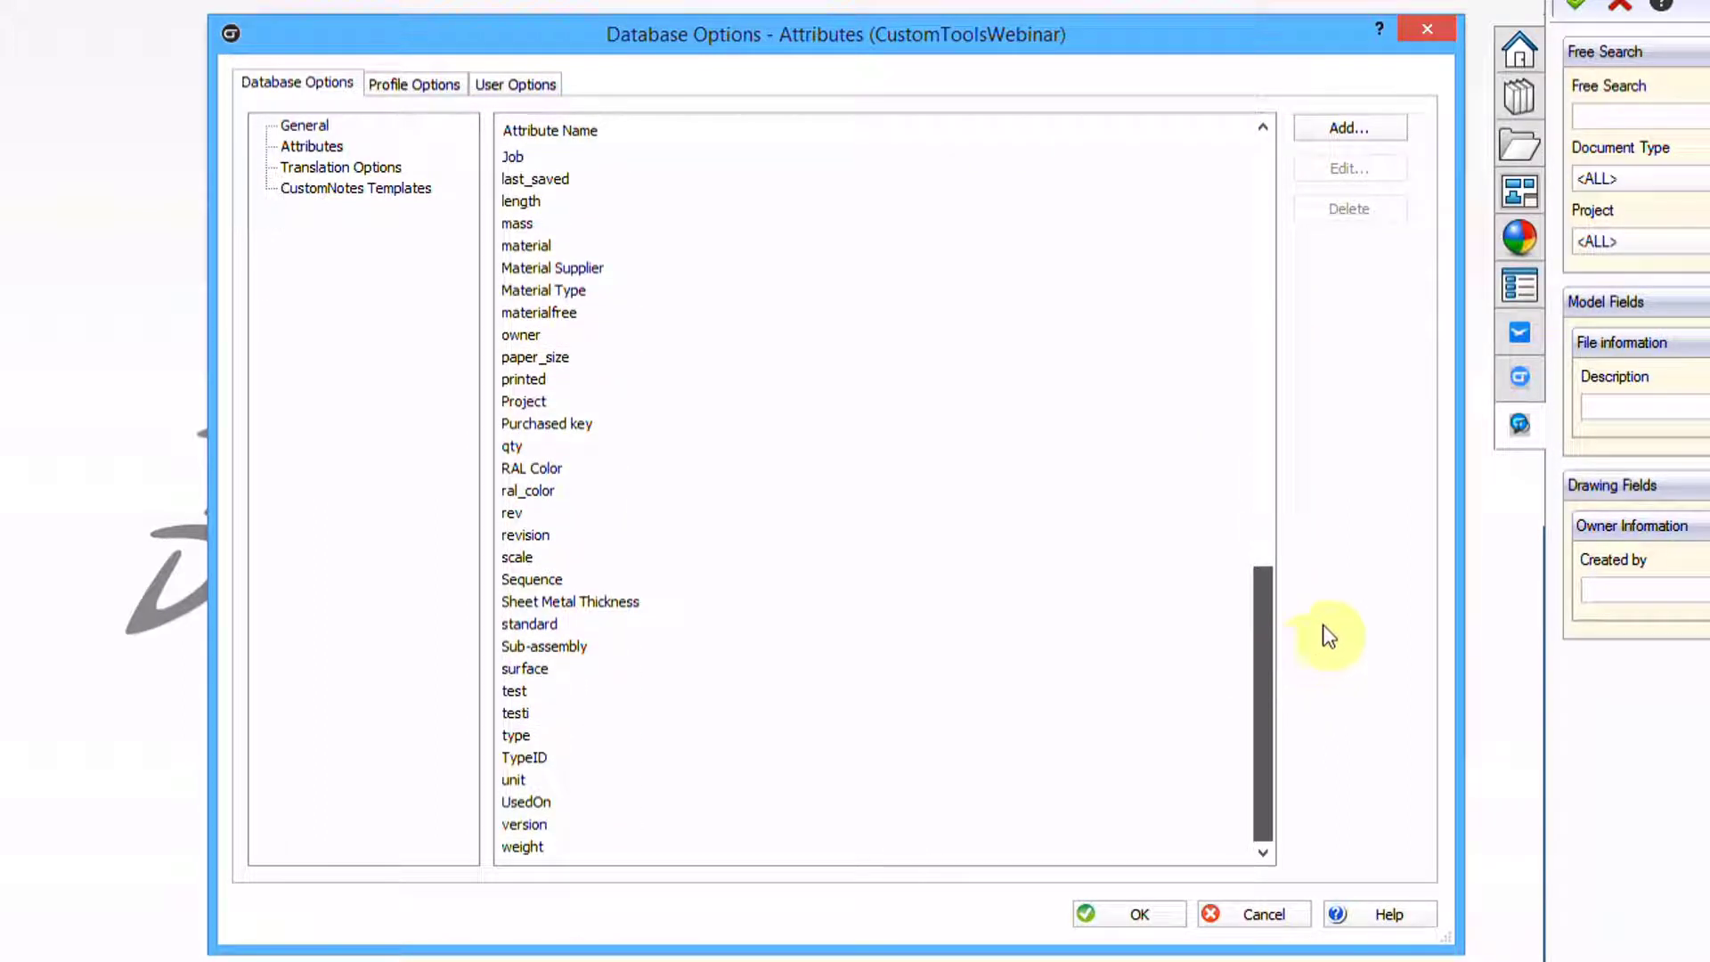
pyautogui.moveTo(1265, 579); pyautogui.dragTo(1263, 127)
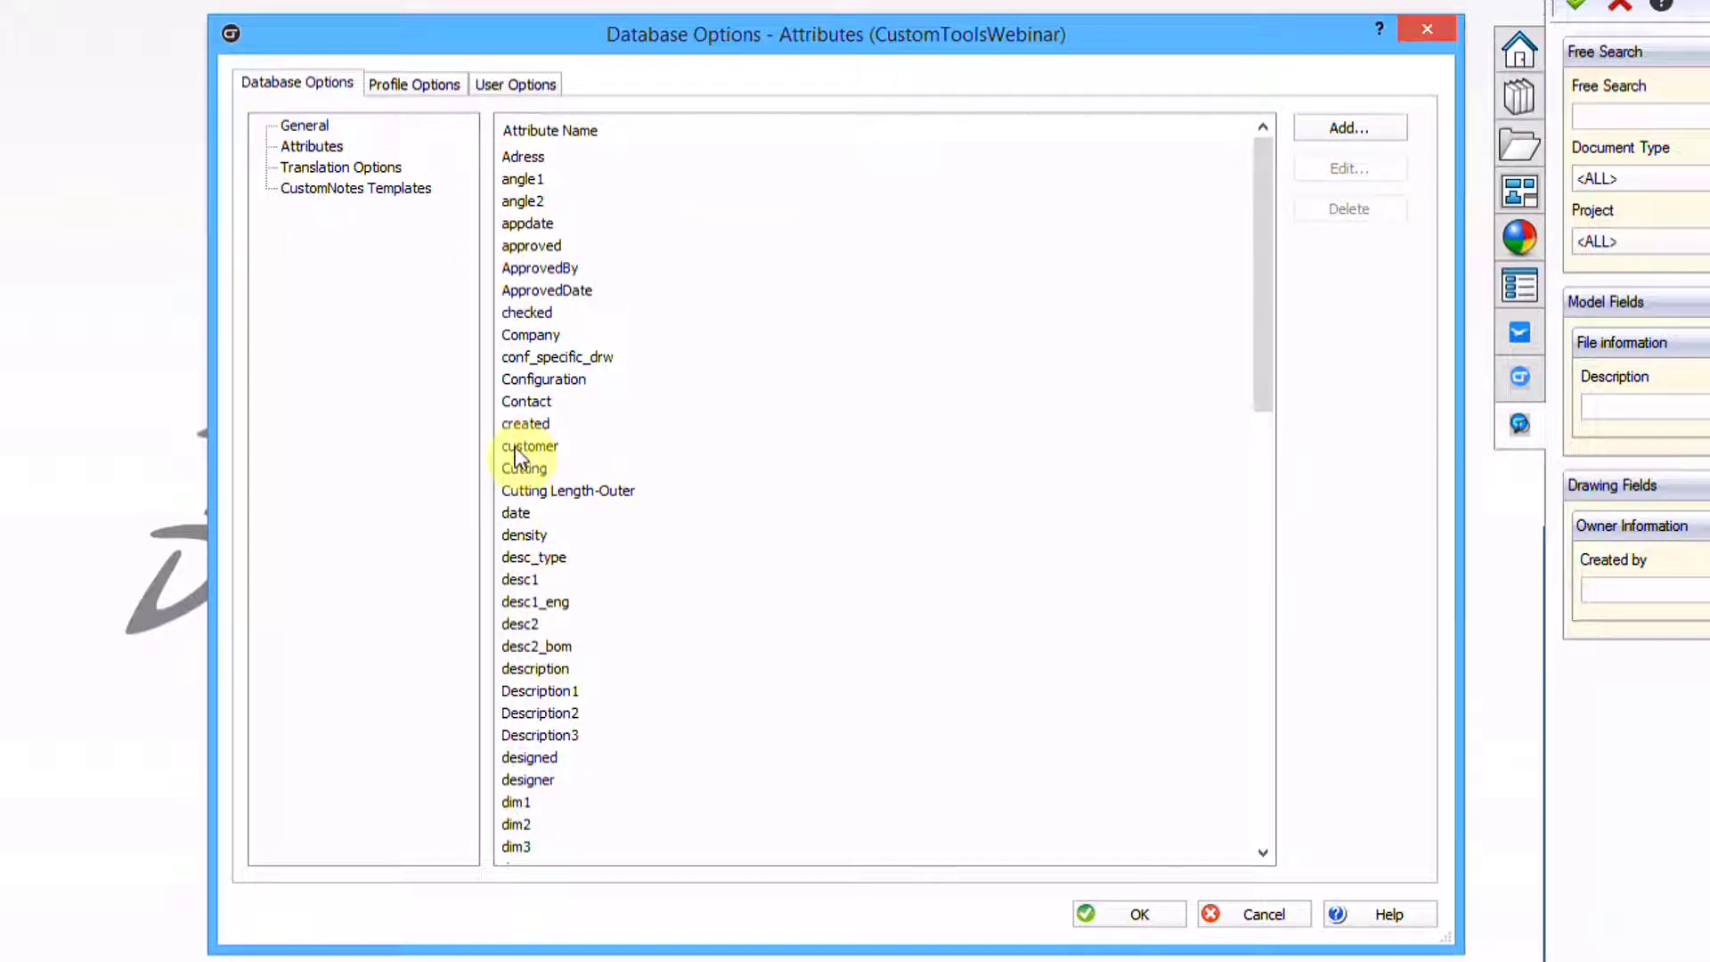
pyautogui.click(524, 223)
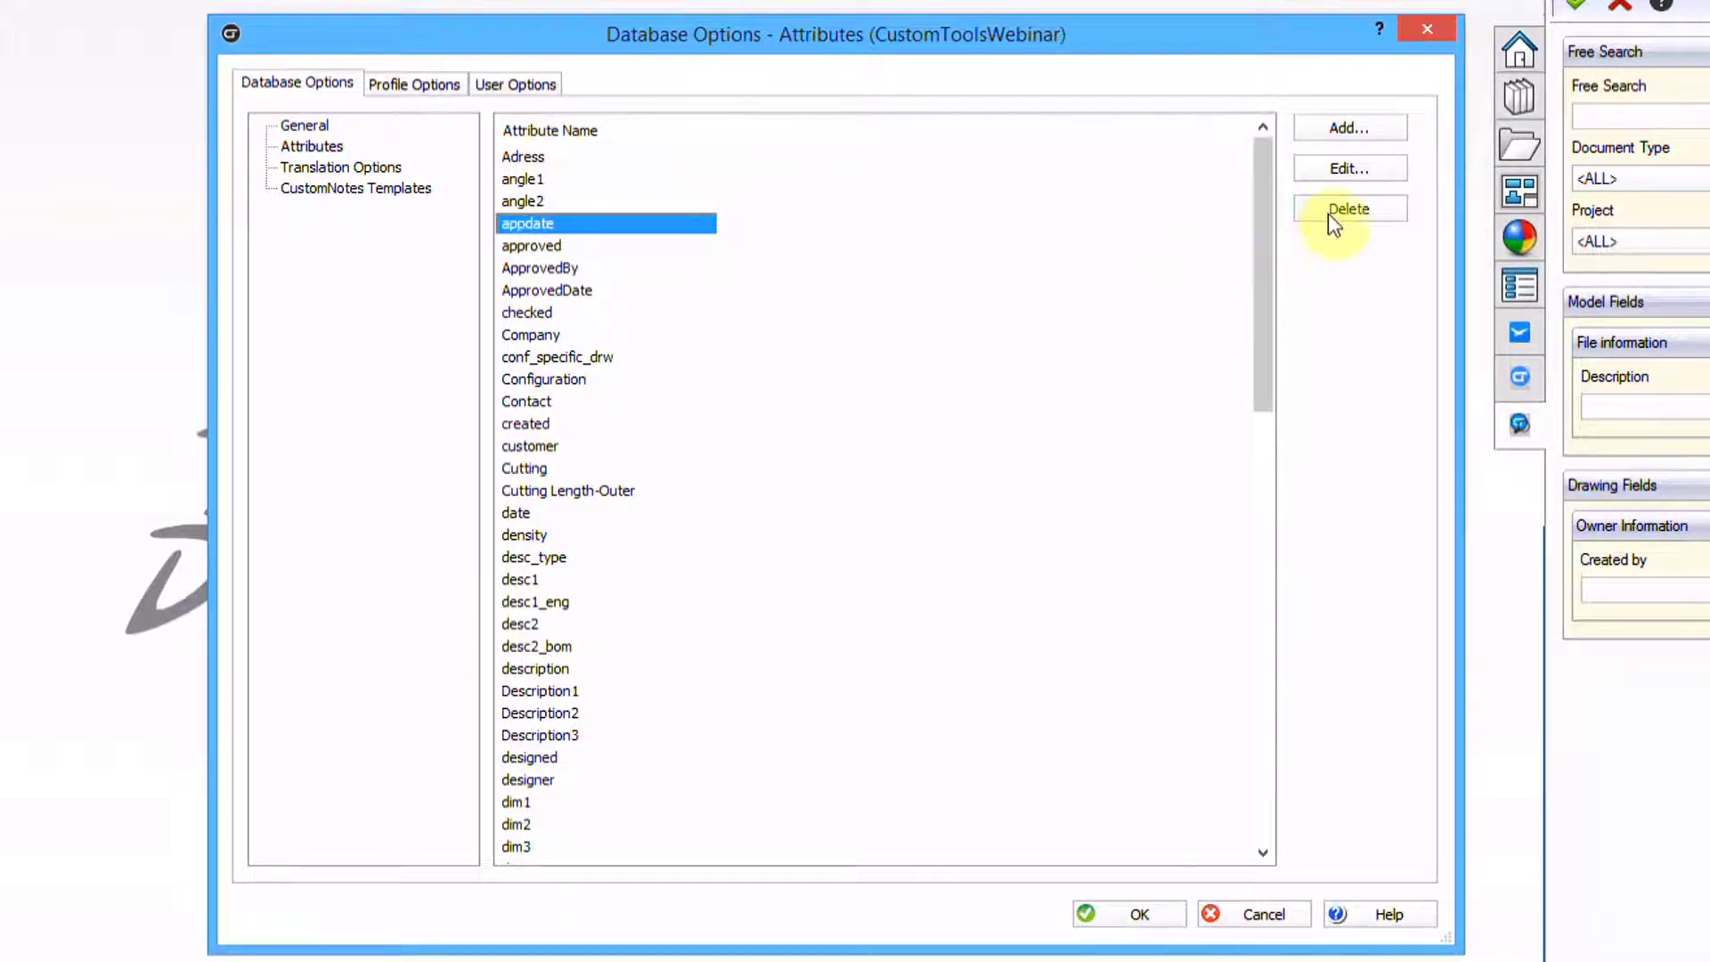
pyautogui.click(532, 159)
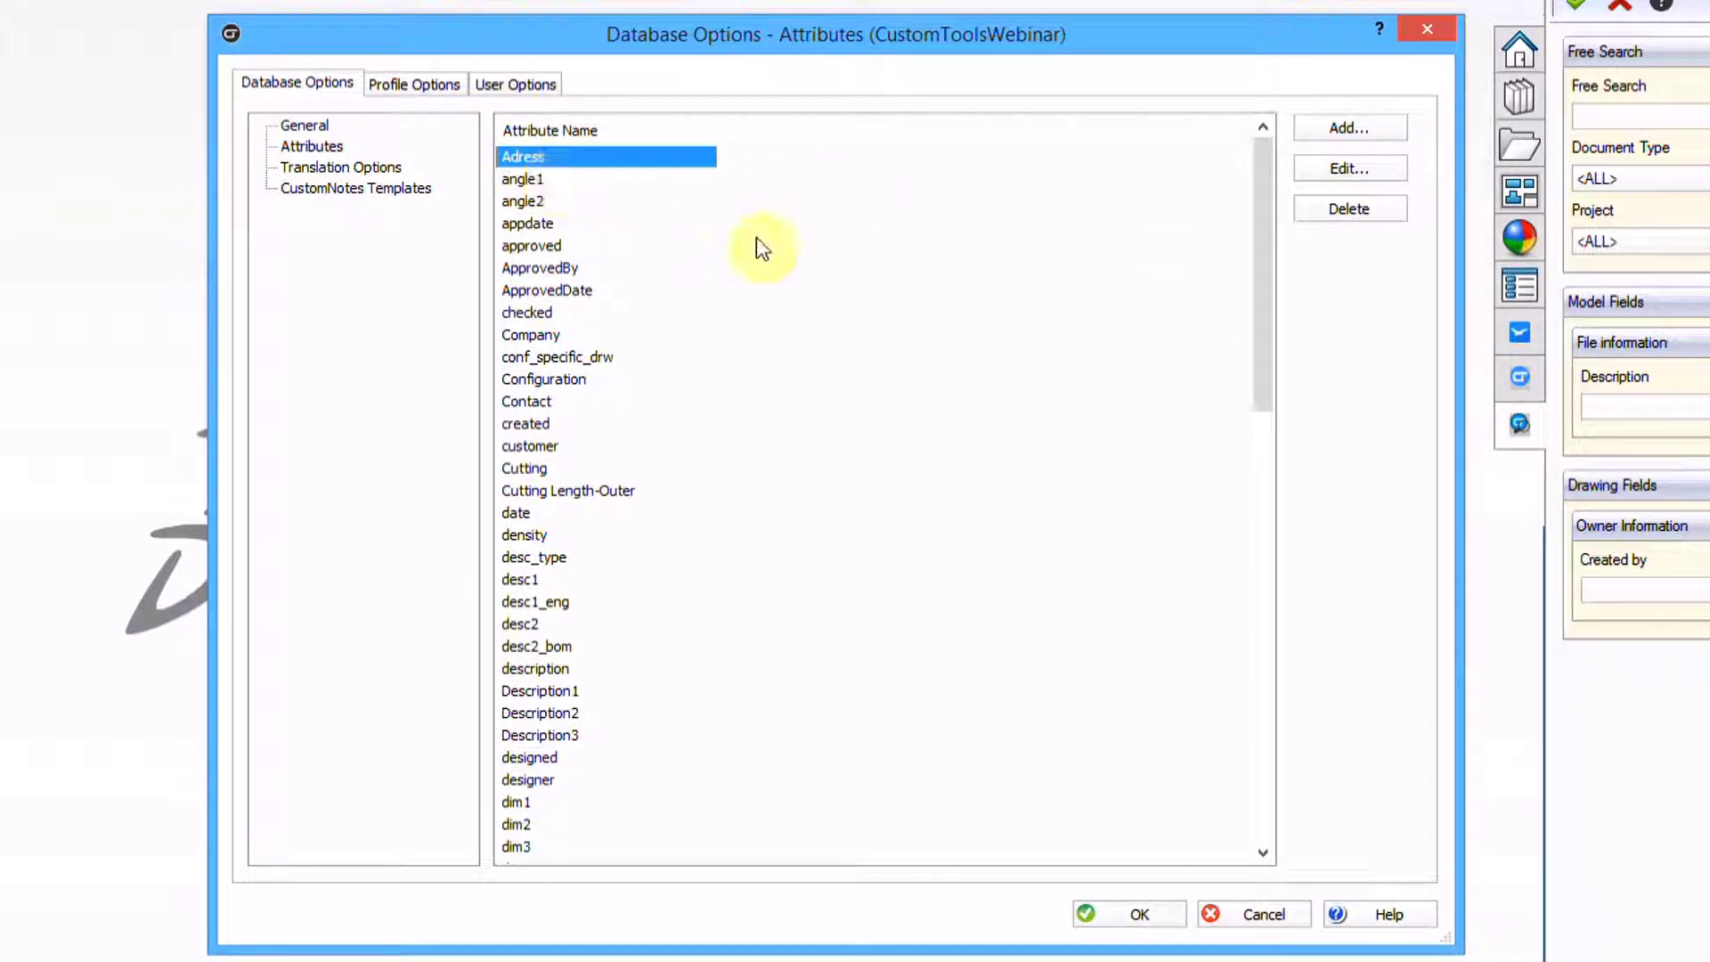
pyautogui.click(1363, 214)
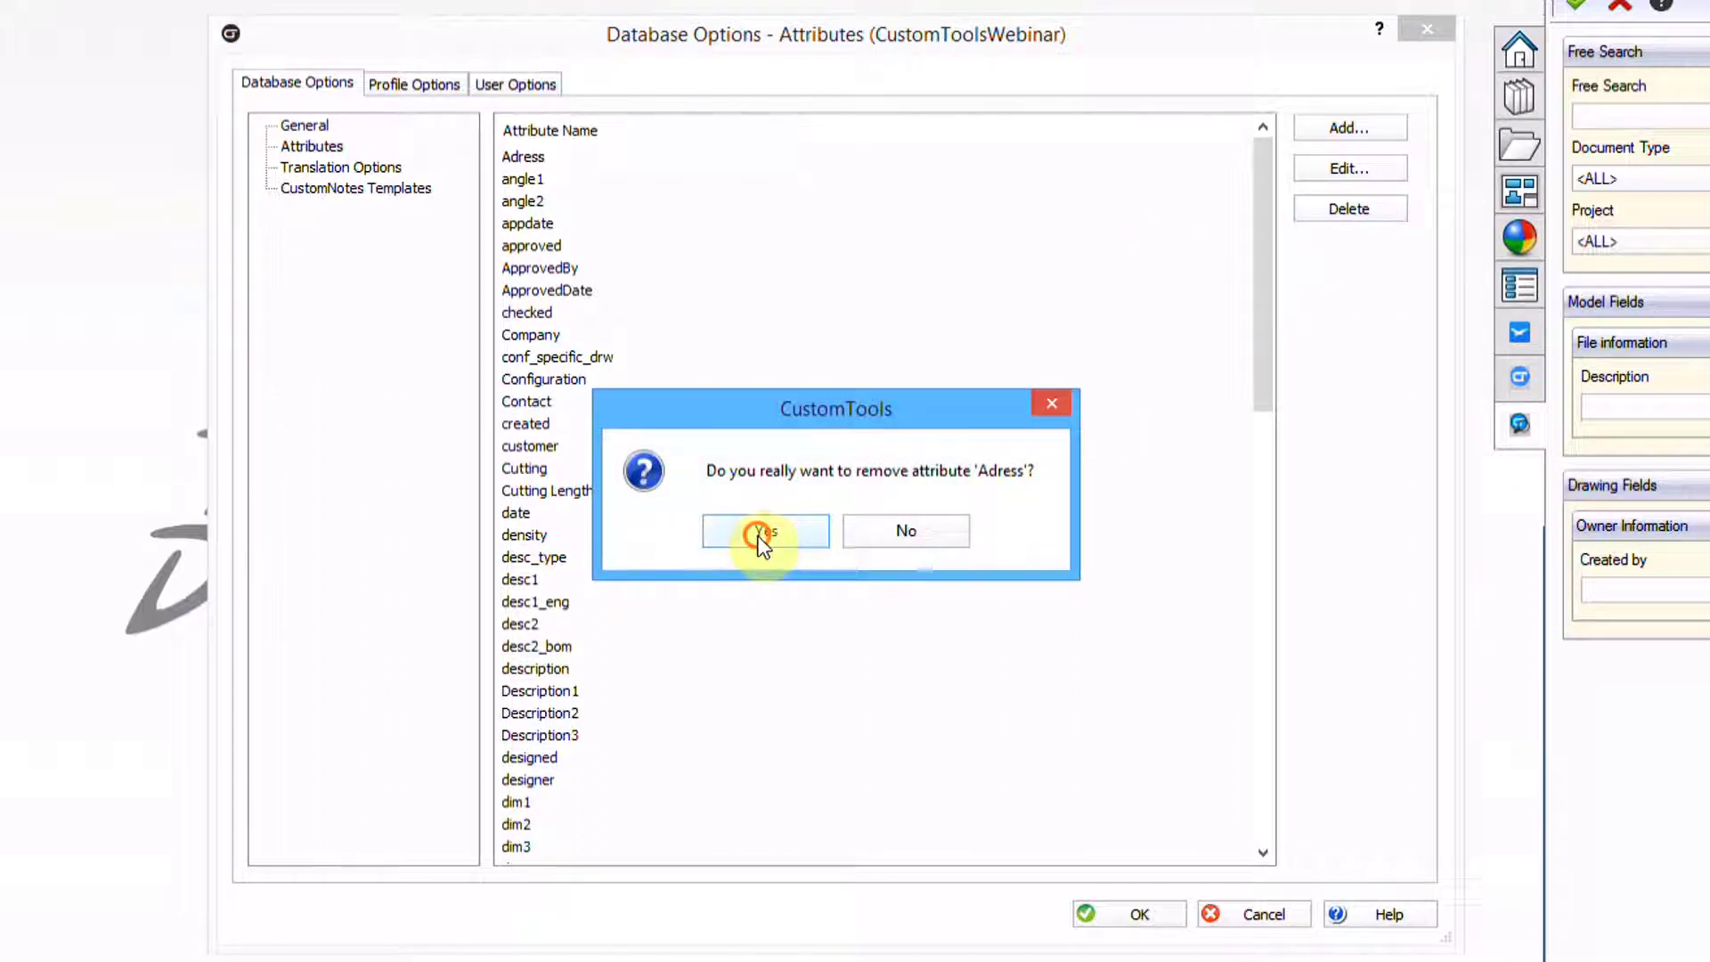
pyautogui.click(760, 535)
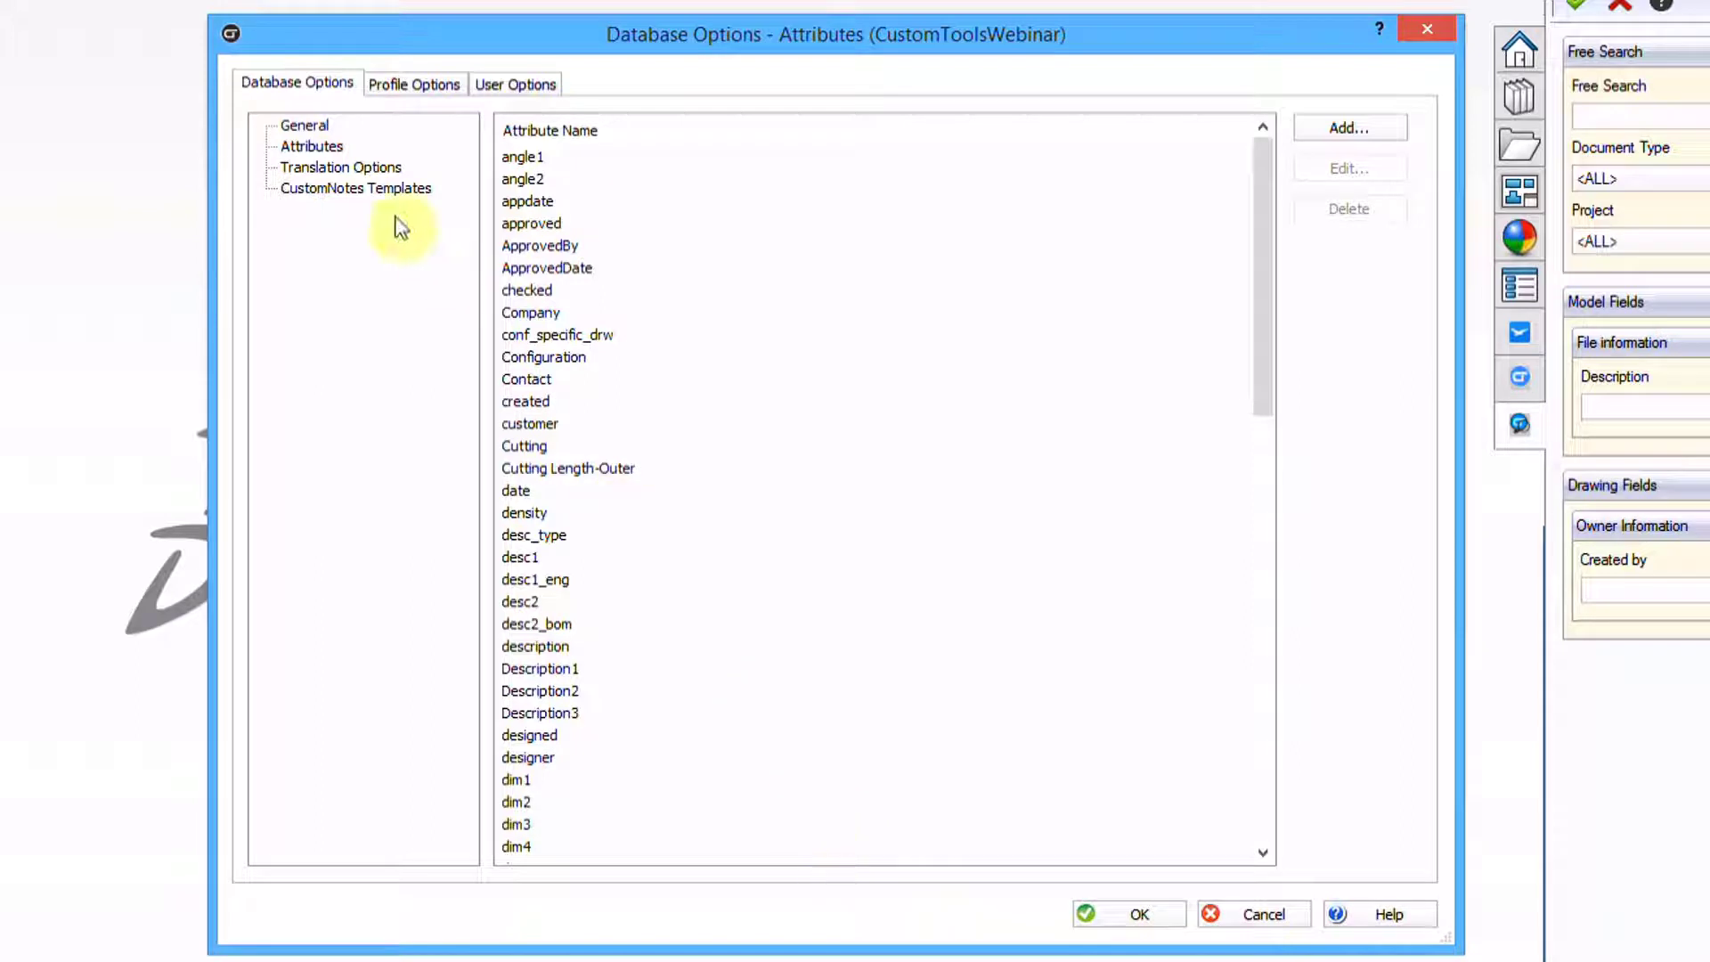
# Inspect the Swedish (Sweden) language under Translation Options without making changes
pyautogui.click(339, 167)
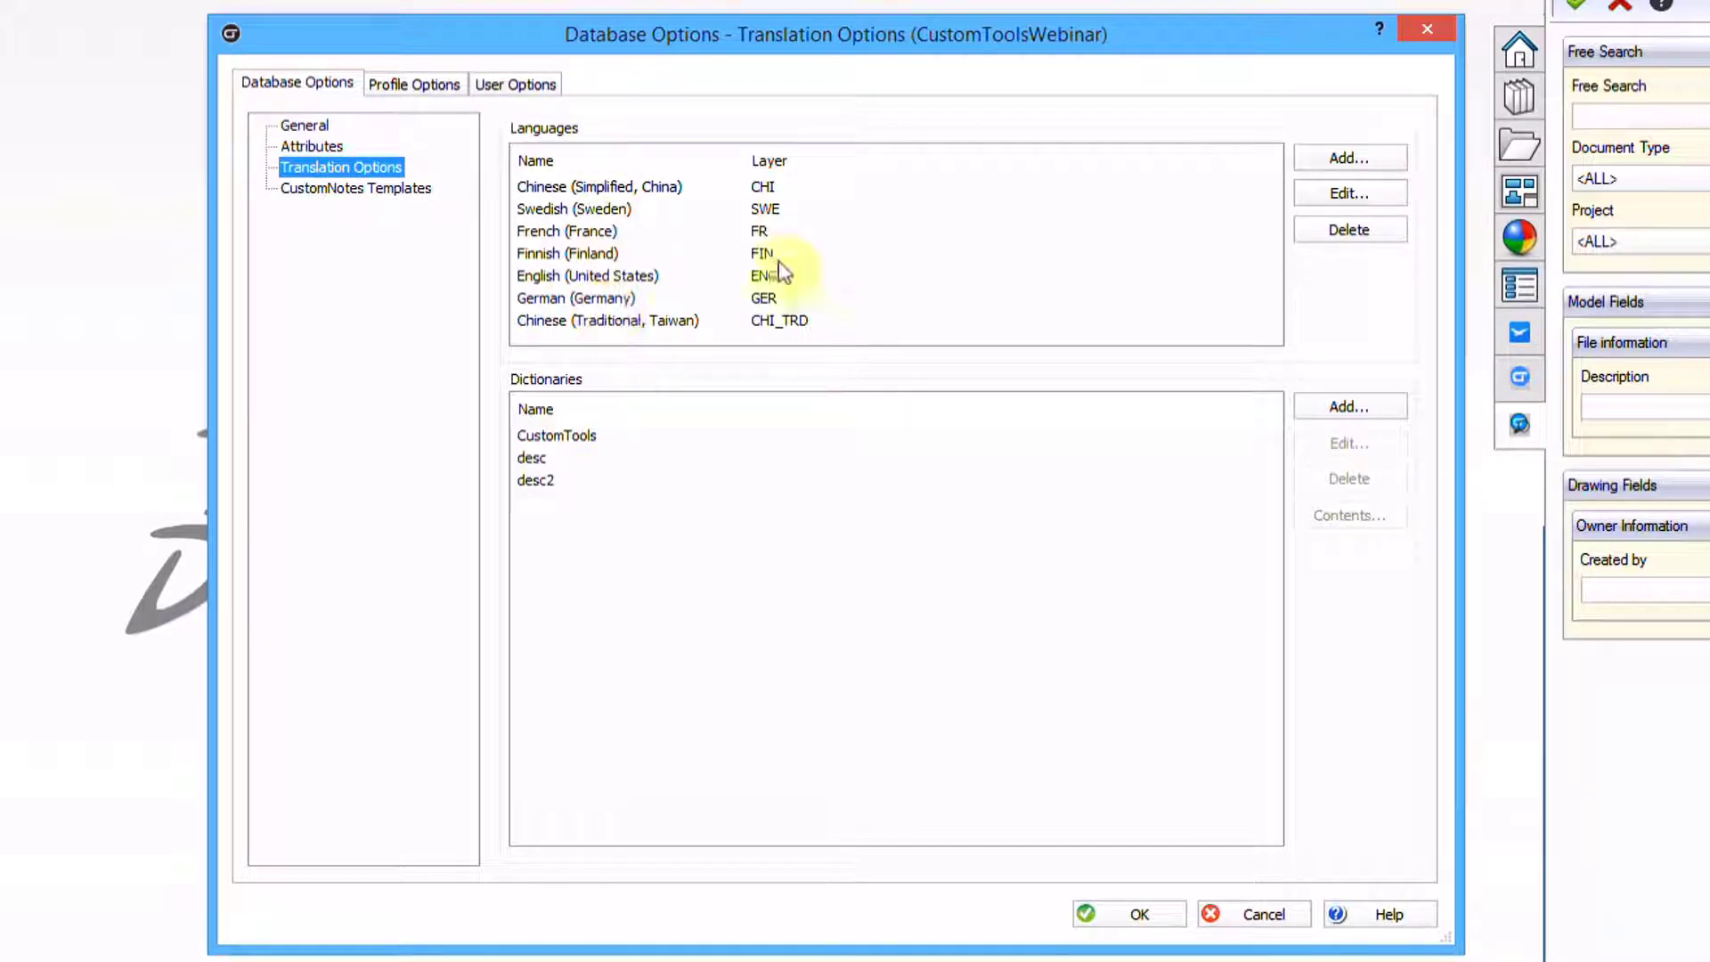
pyautogui.doubleClick(586, 208)
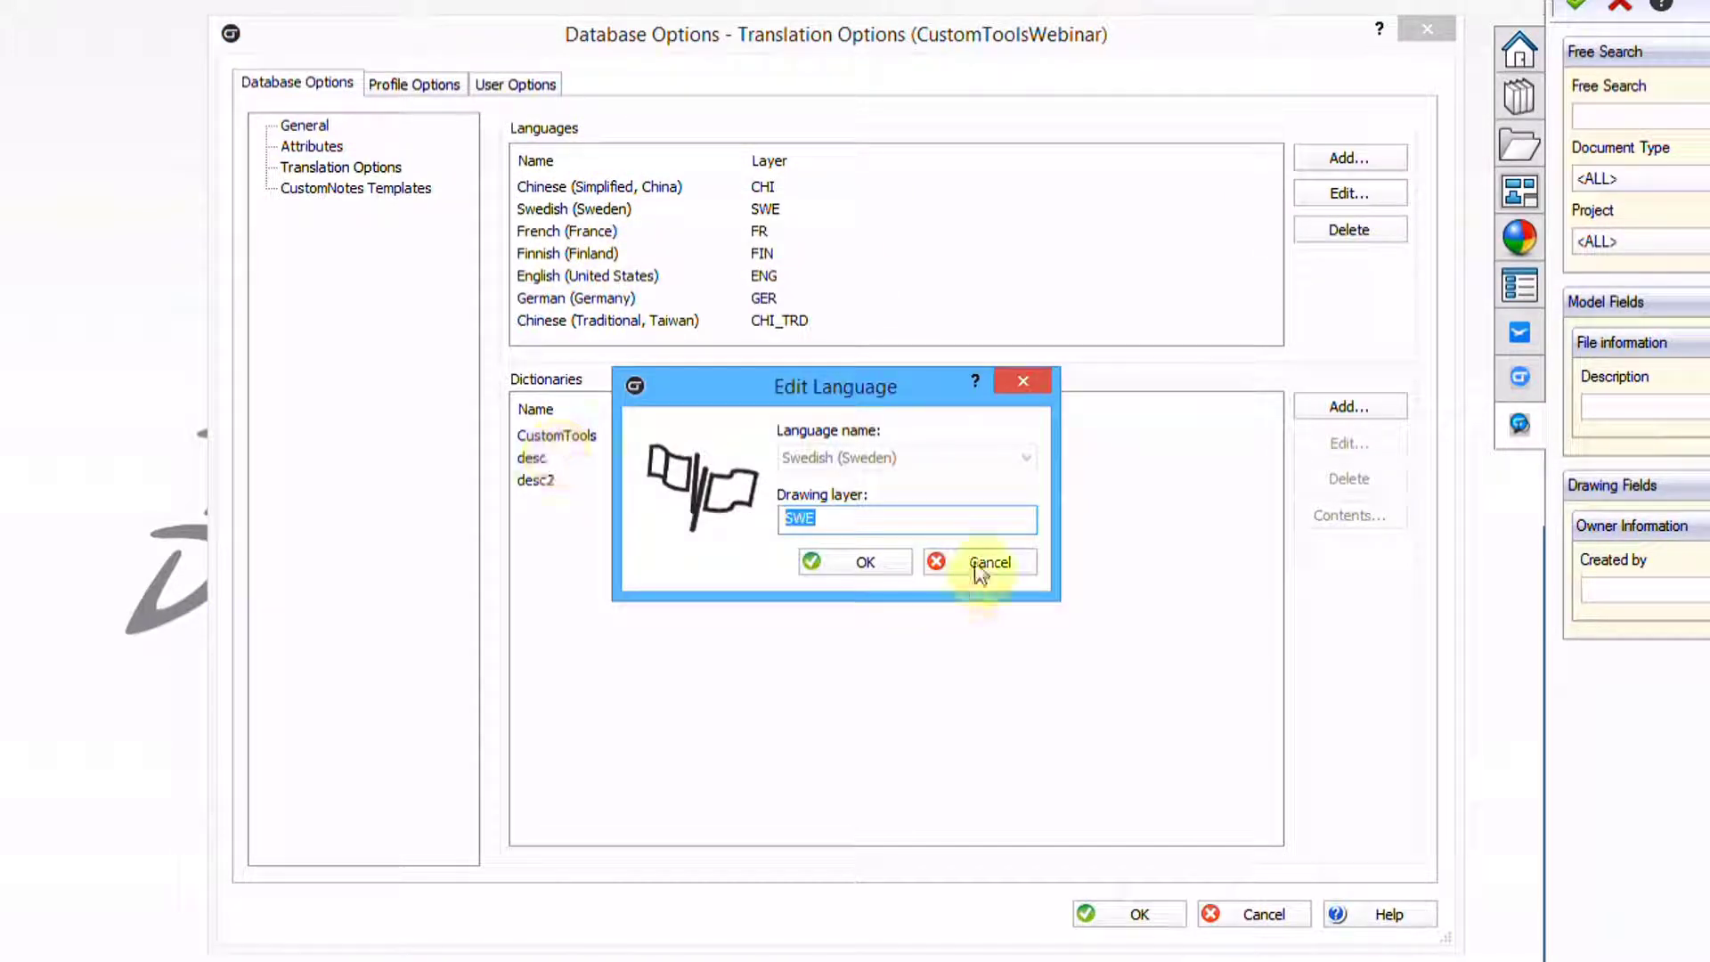
pyautogui.click(1017, 570)
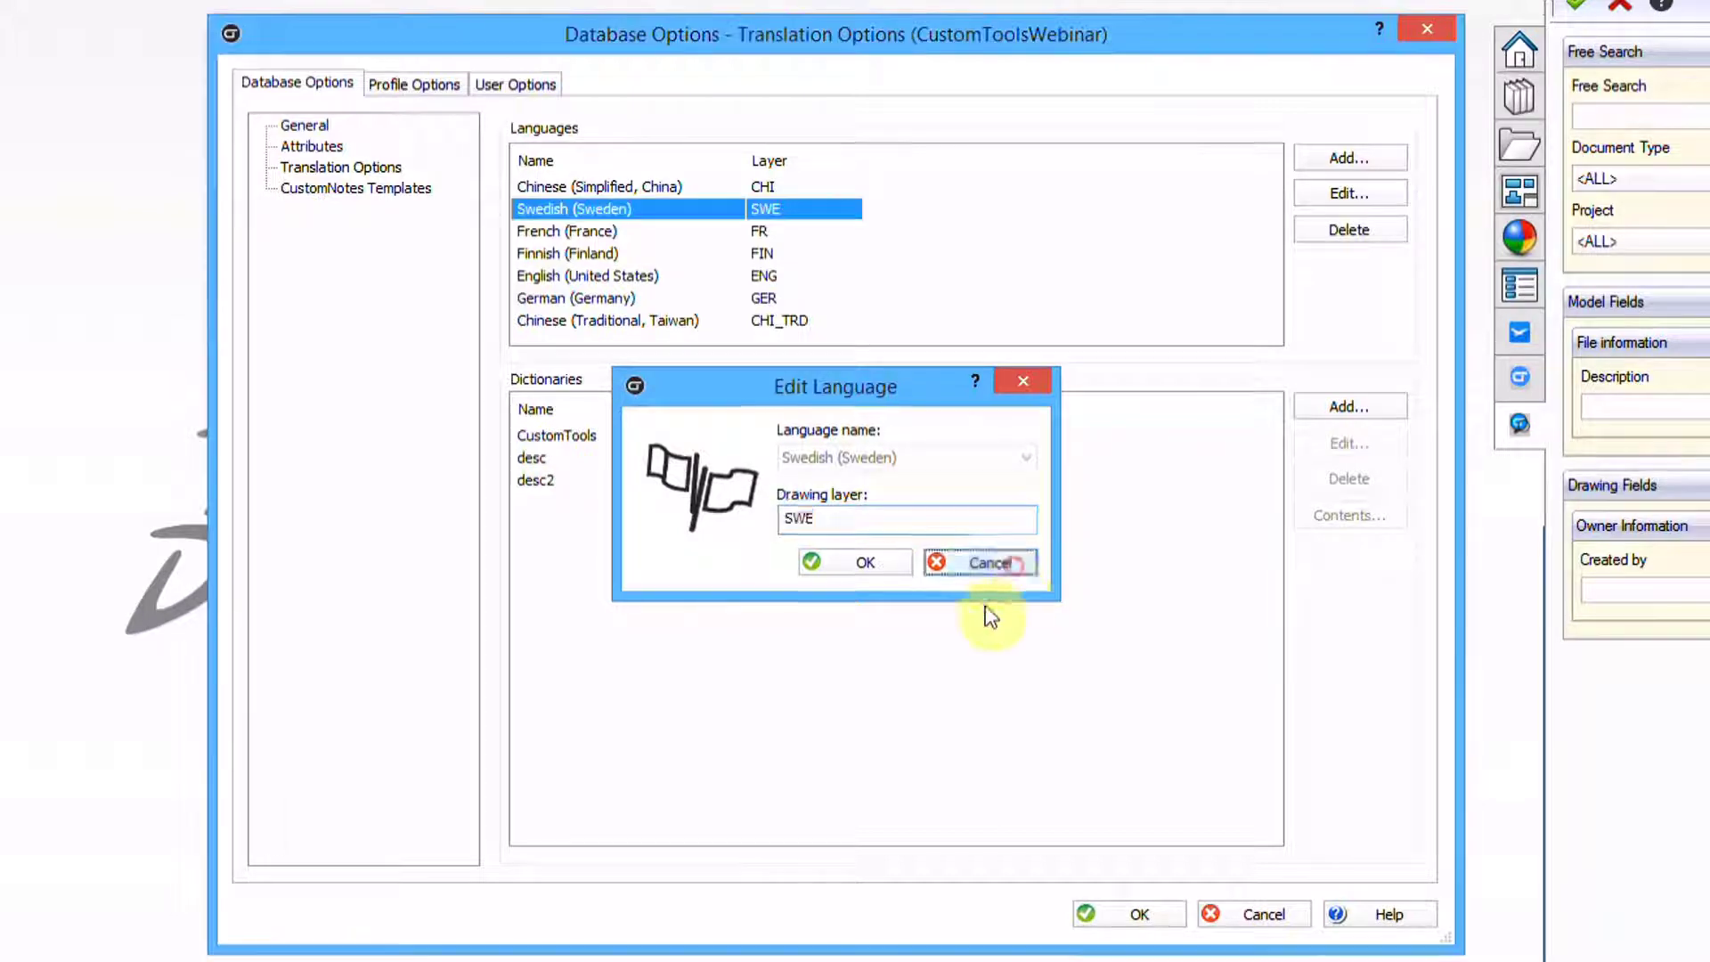
# Select the CustomTools dictionary, cancel renaming it, and browse its translated terms table
pyautogui.click(556, 435)
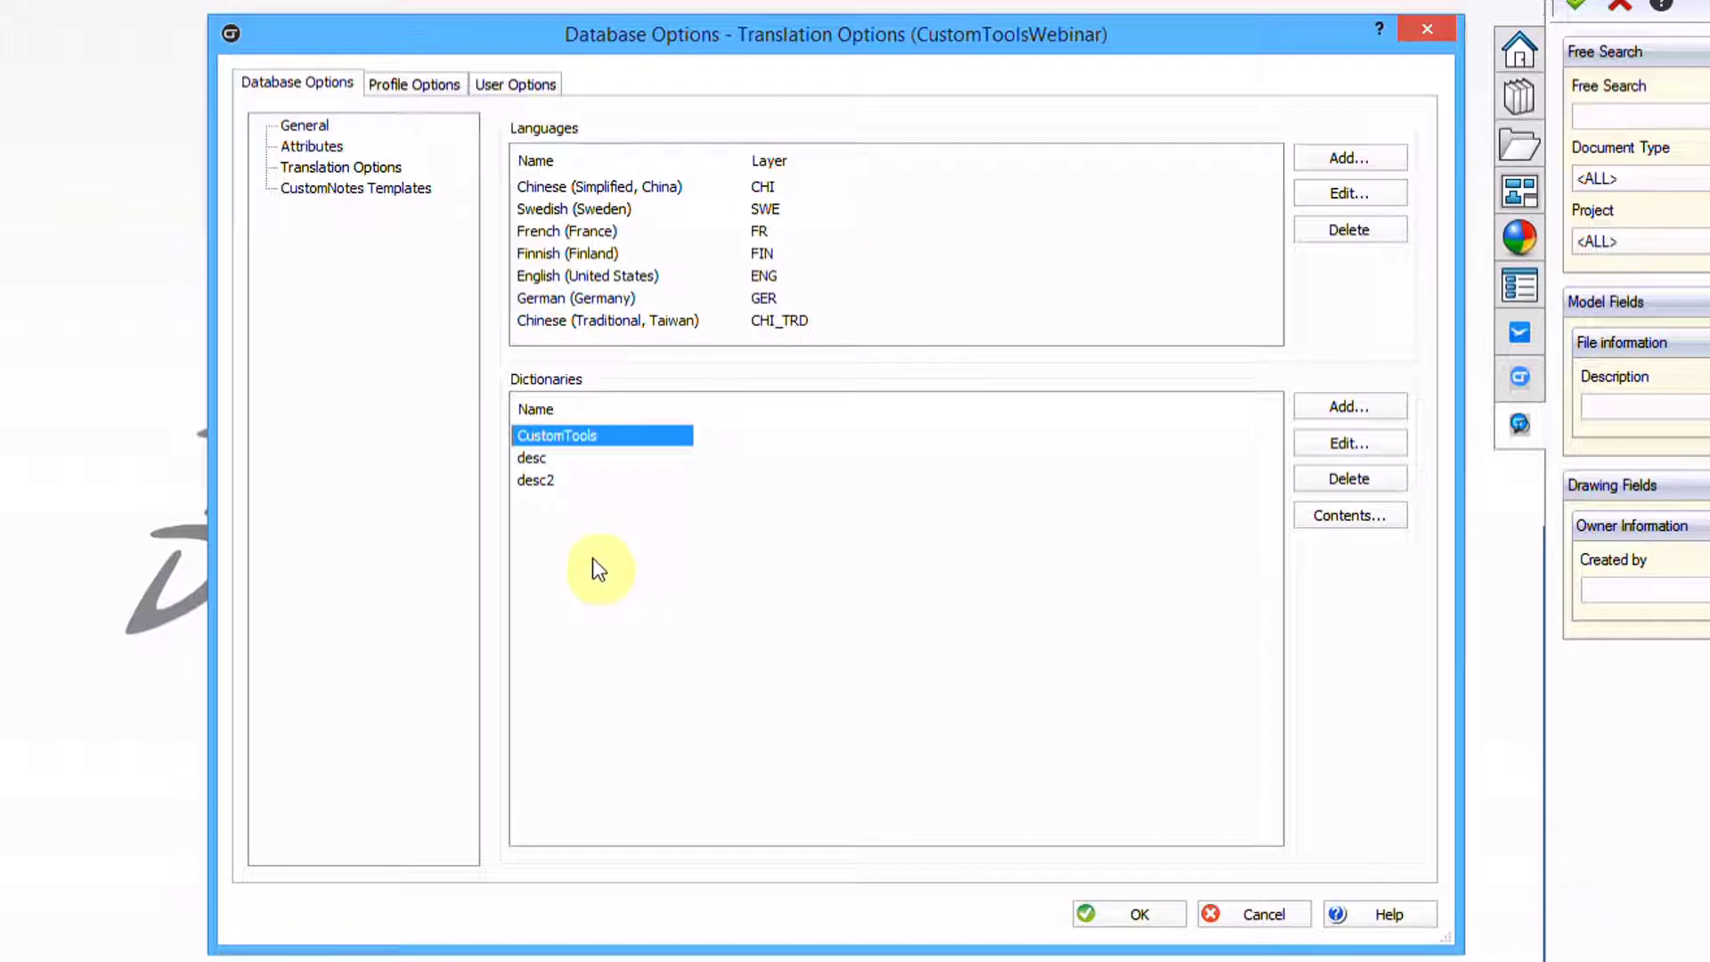
pyautogui.click(1320, 442)
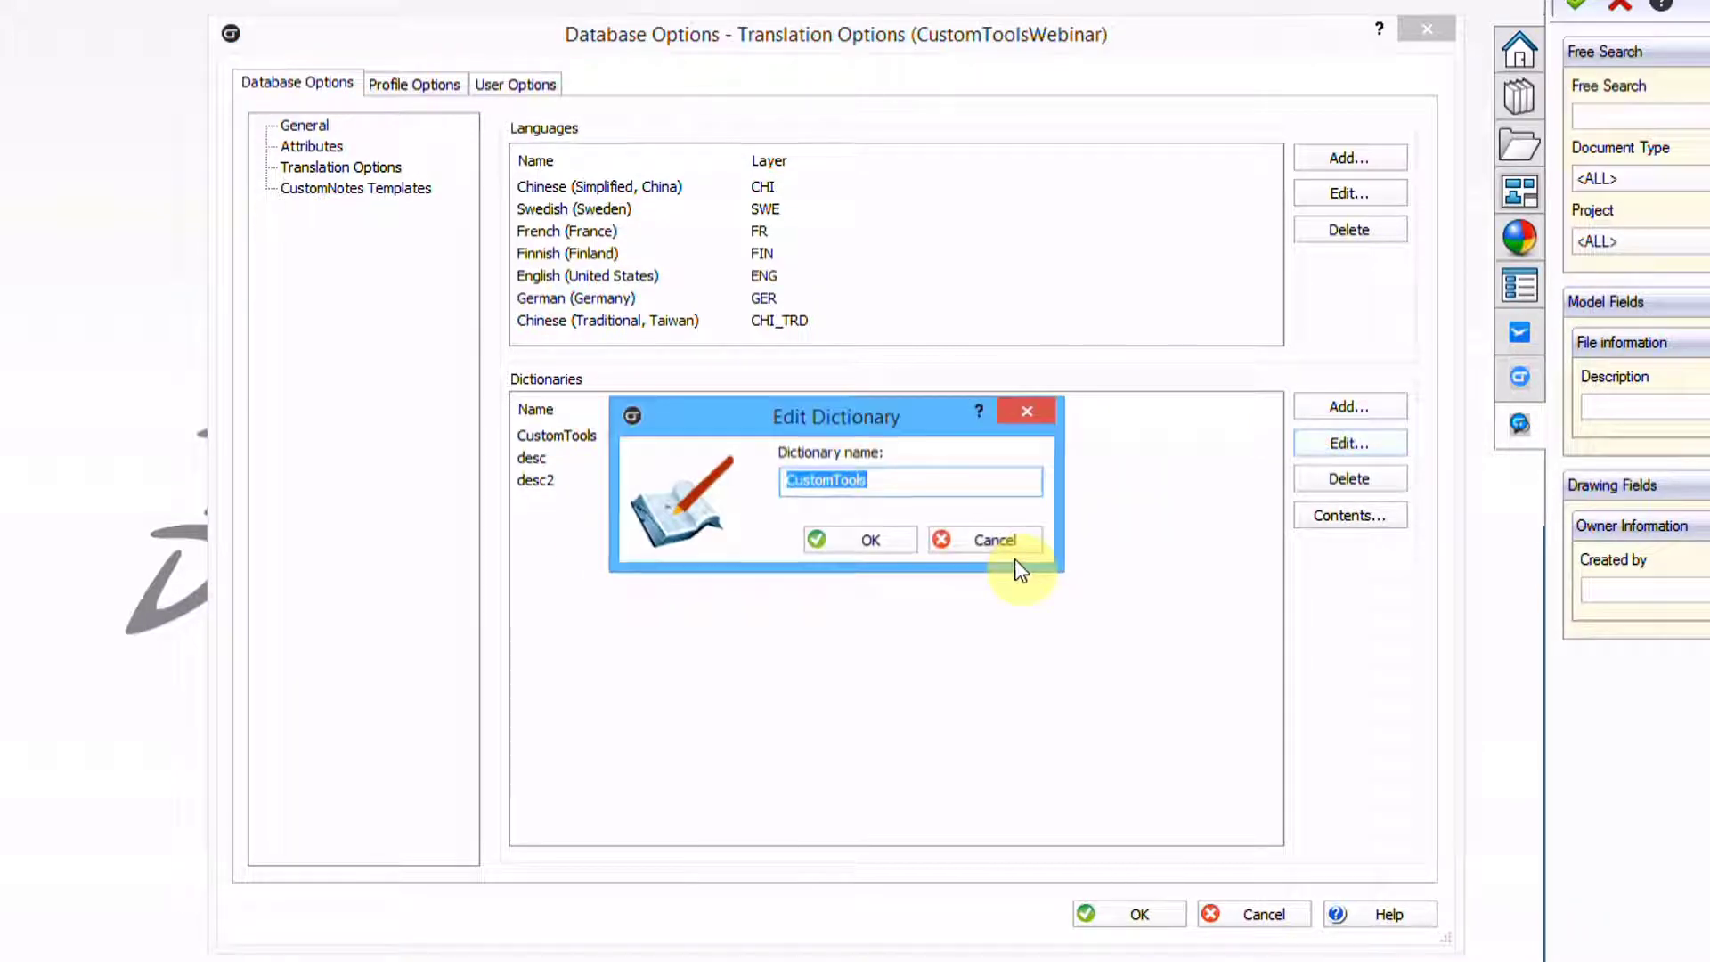
pyautogui.click(976, 536)
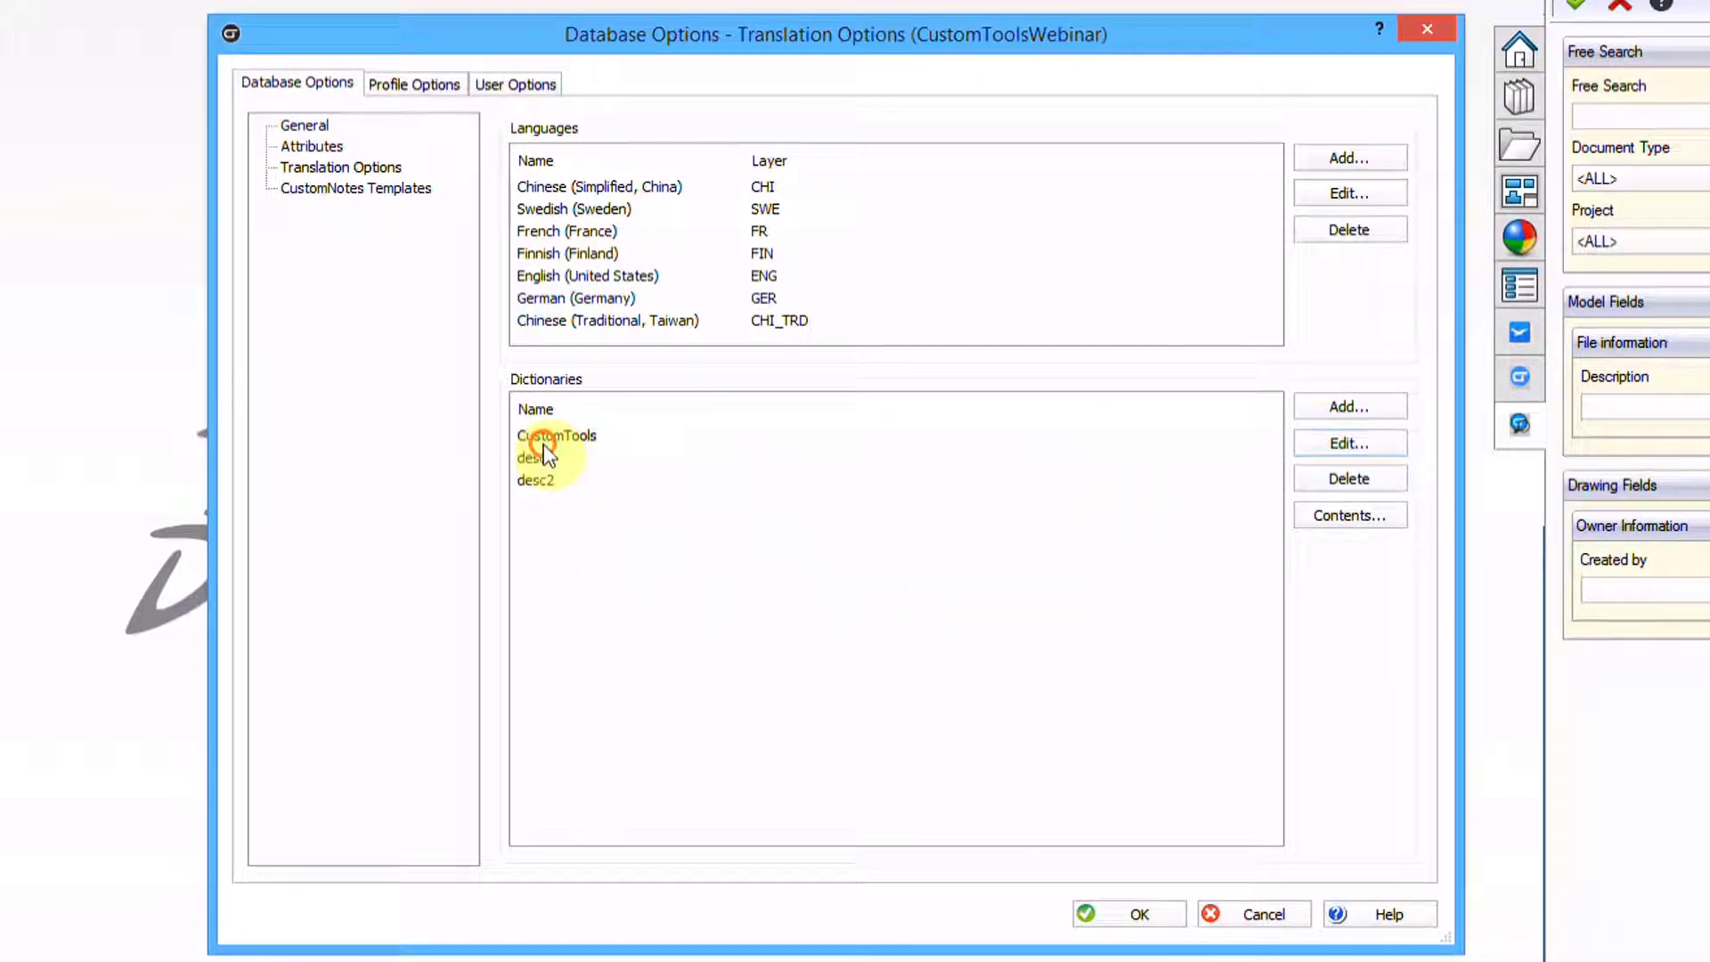
pyautogui.click(1350, 516)
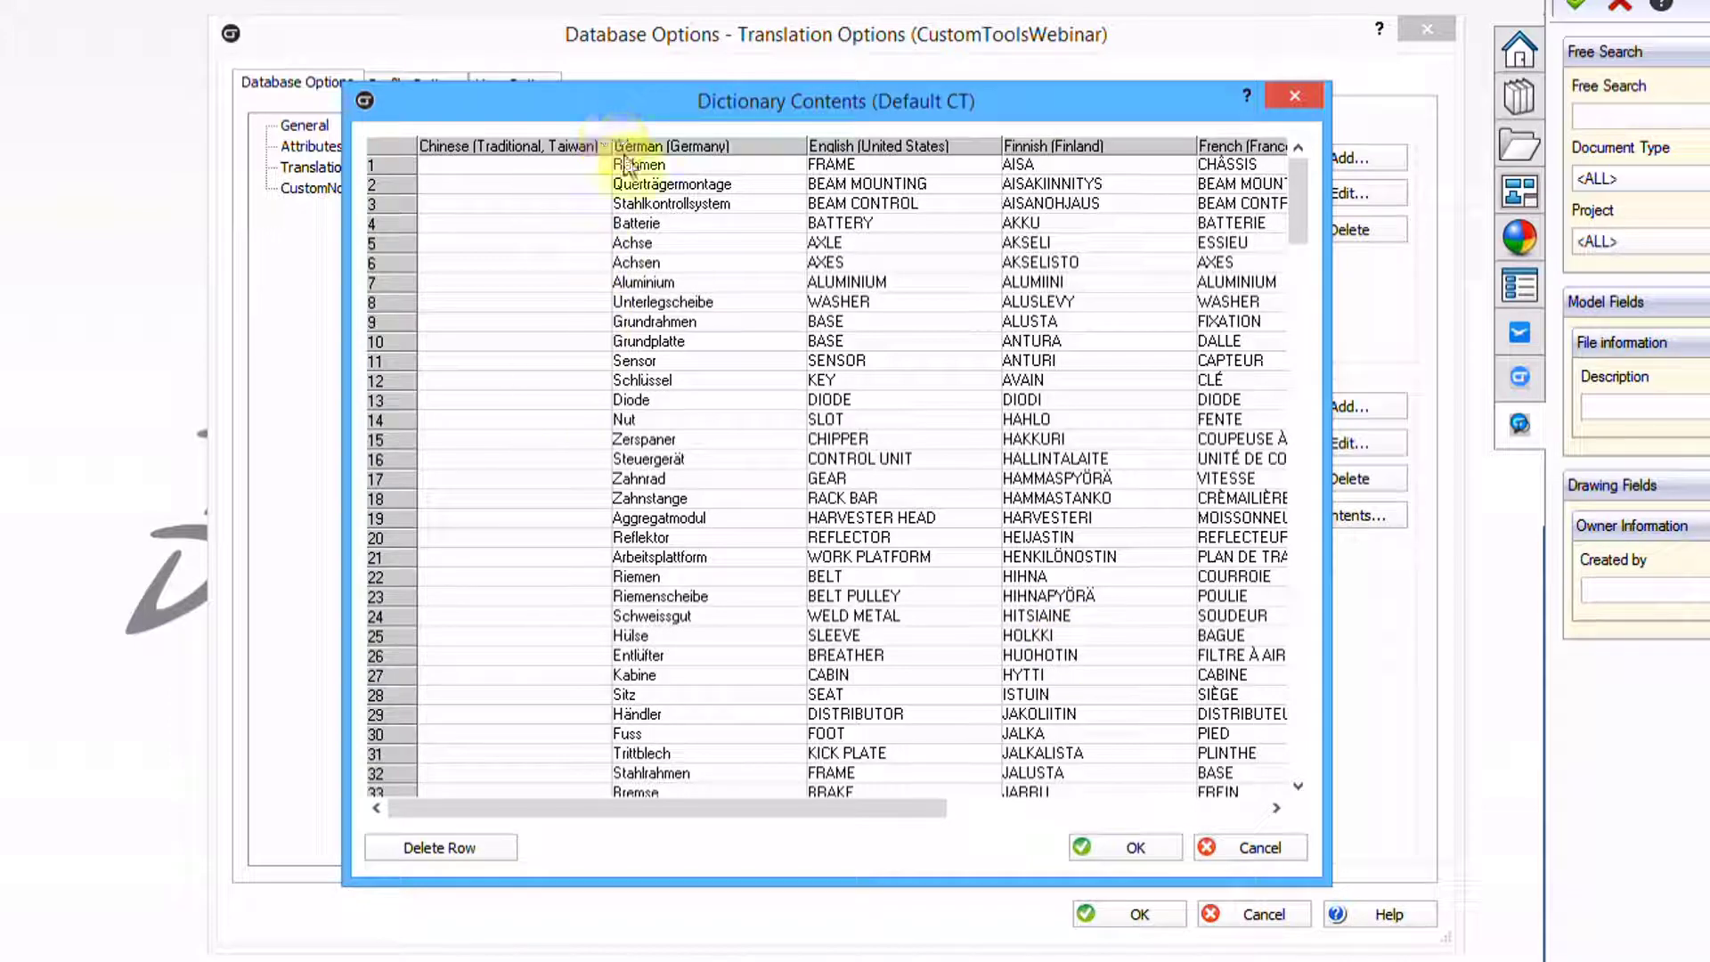
pyautogui.moveTo(810, 813); pyautogui.dragTo(722, 837)
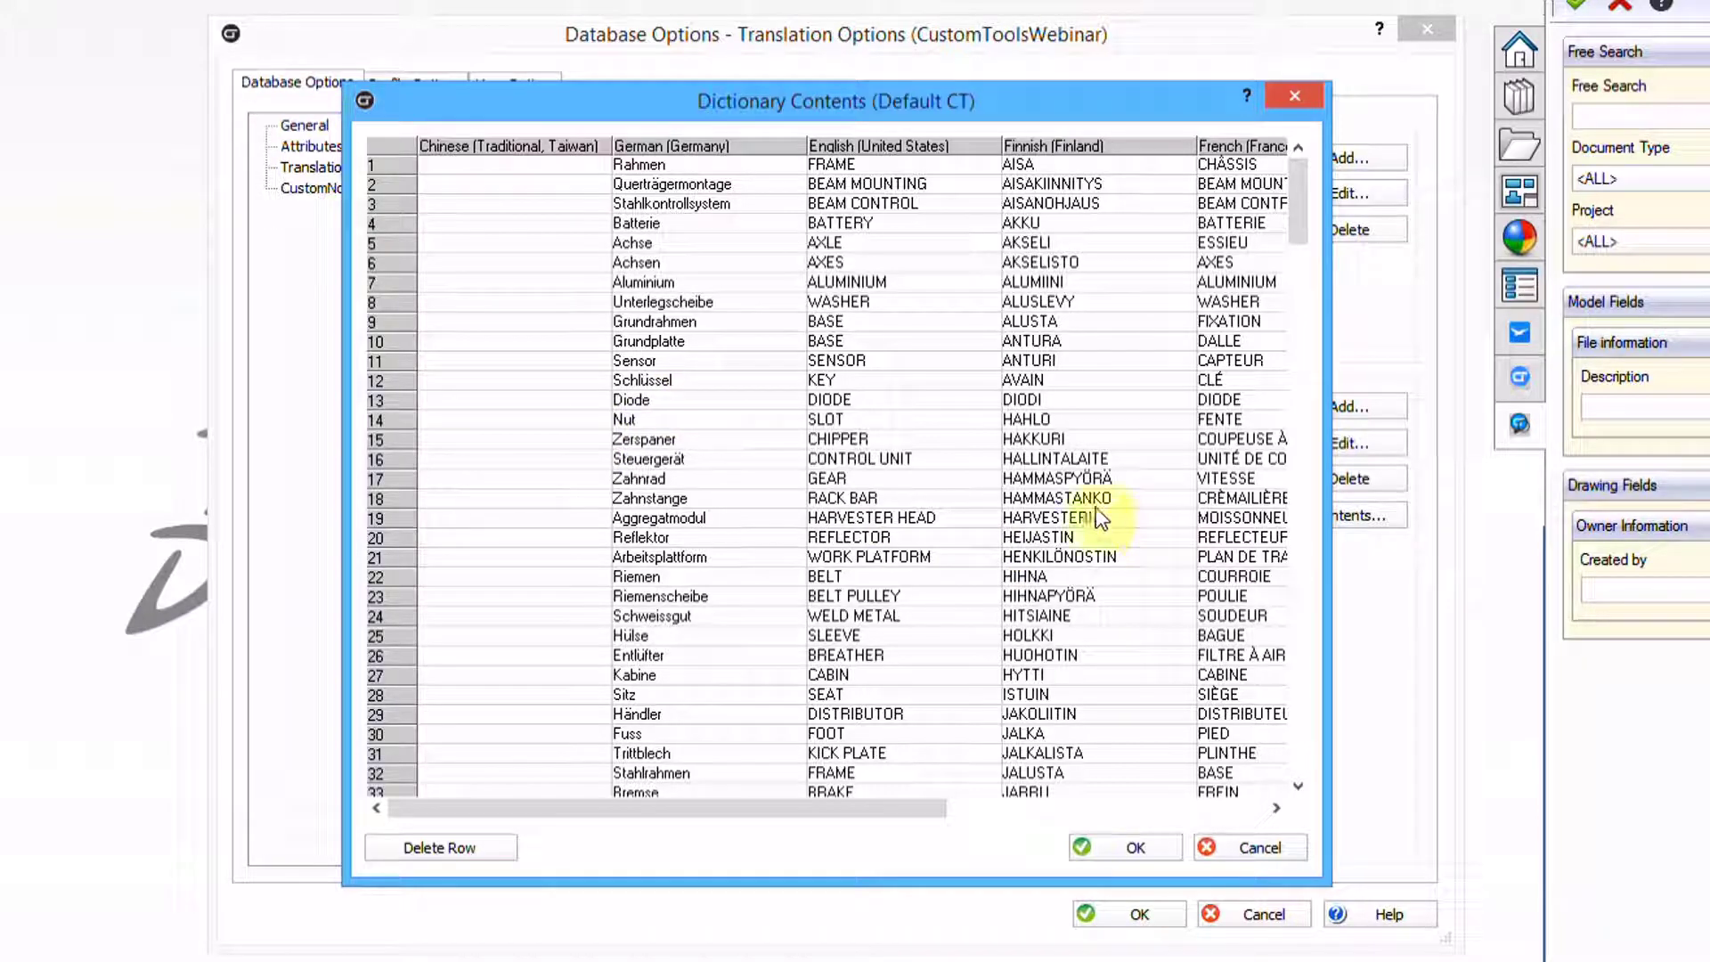
pyautogui.click(1296, 94)
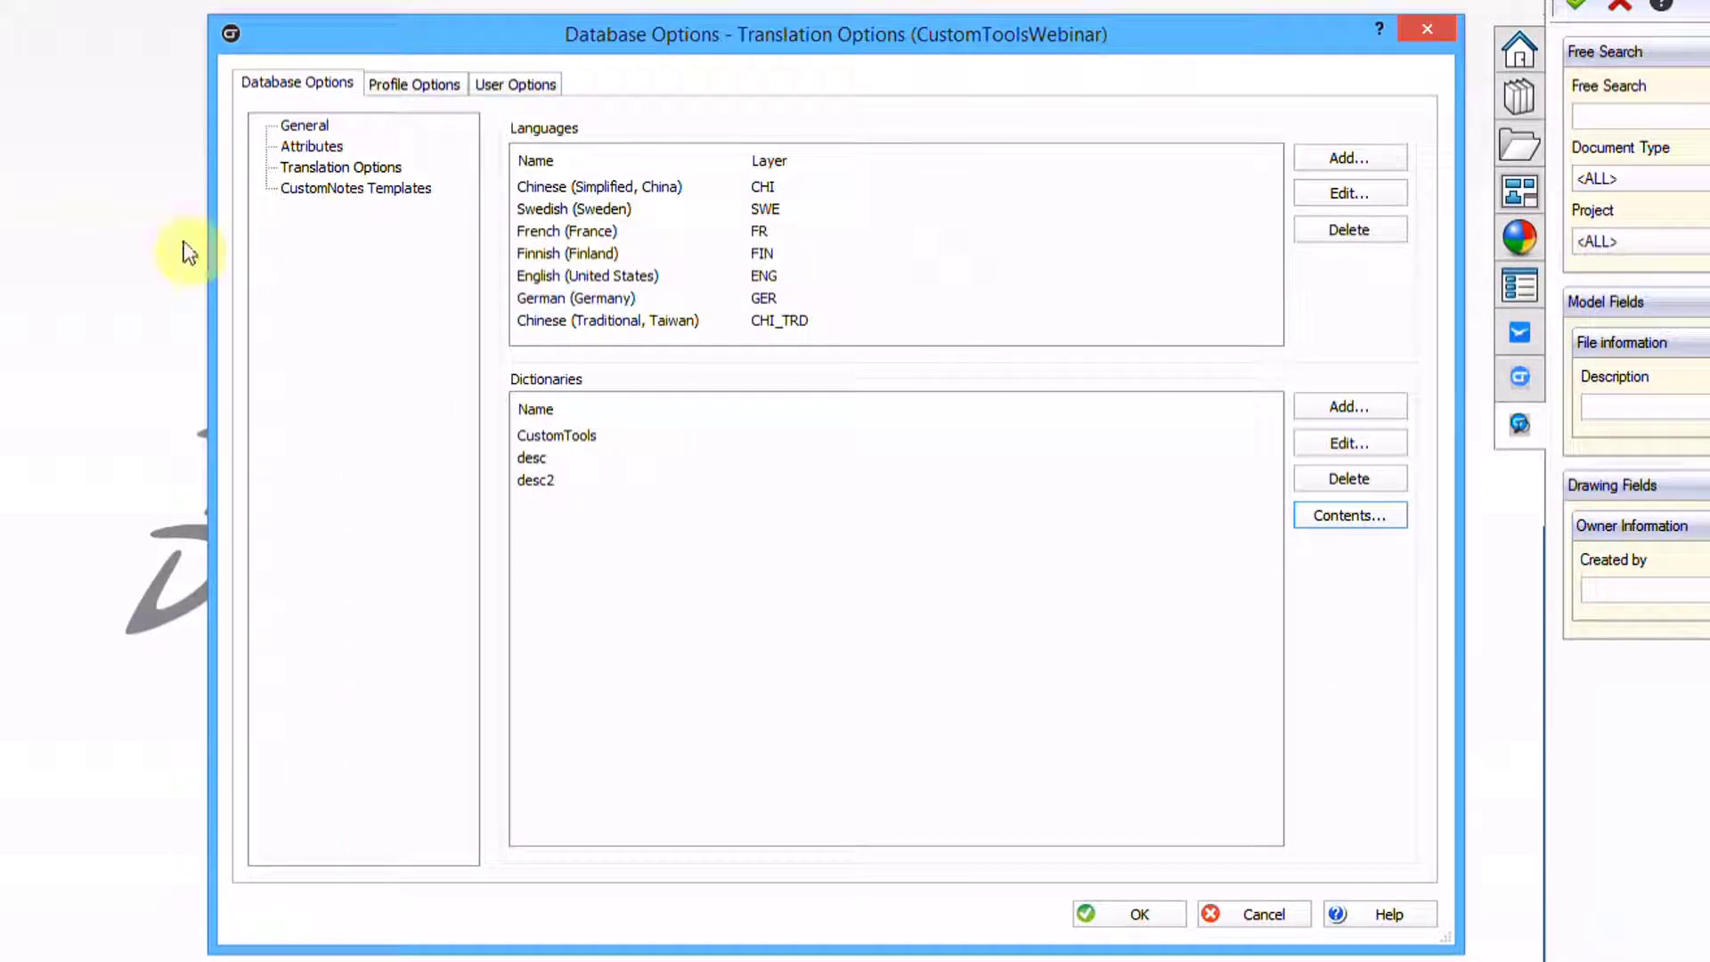
# Check the Profile Options materials settings, then cancel out of the CustomTools options
pyautogui.click(394, 94)
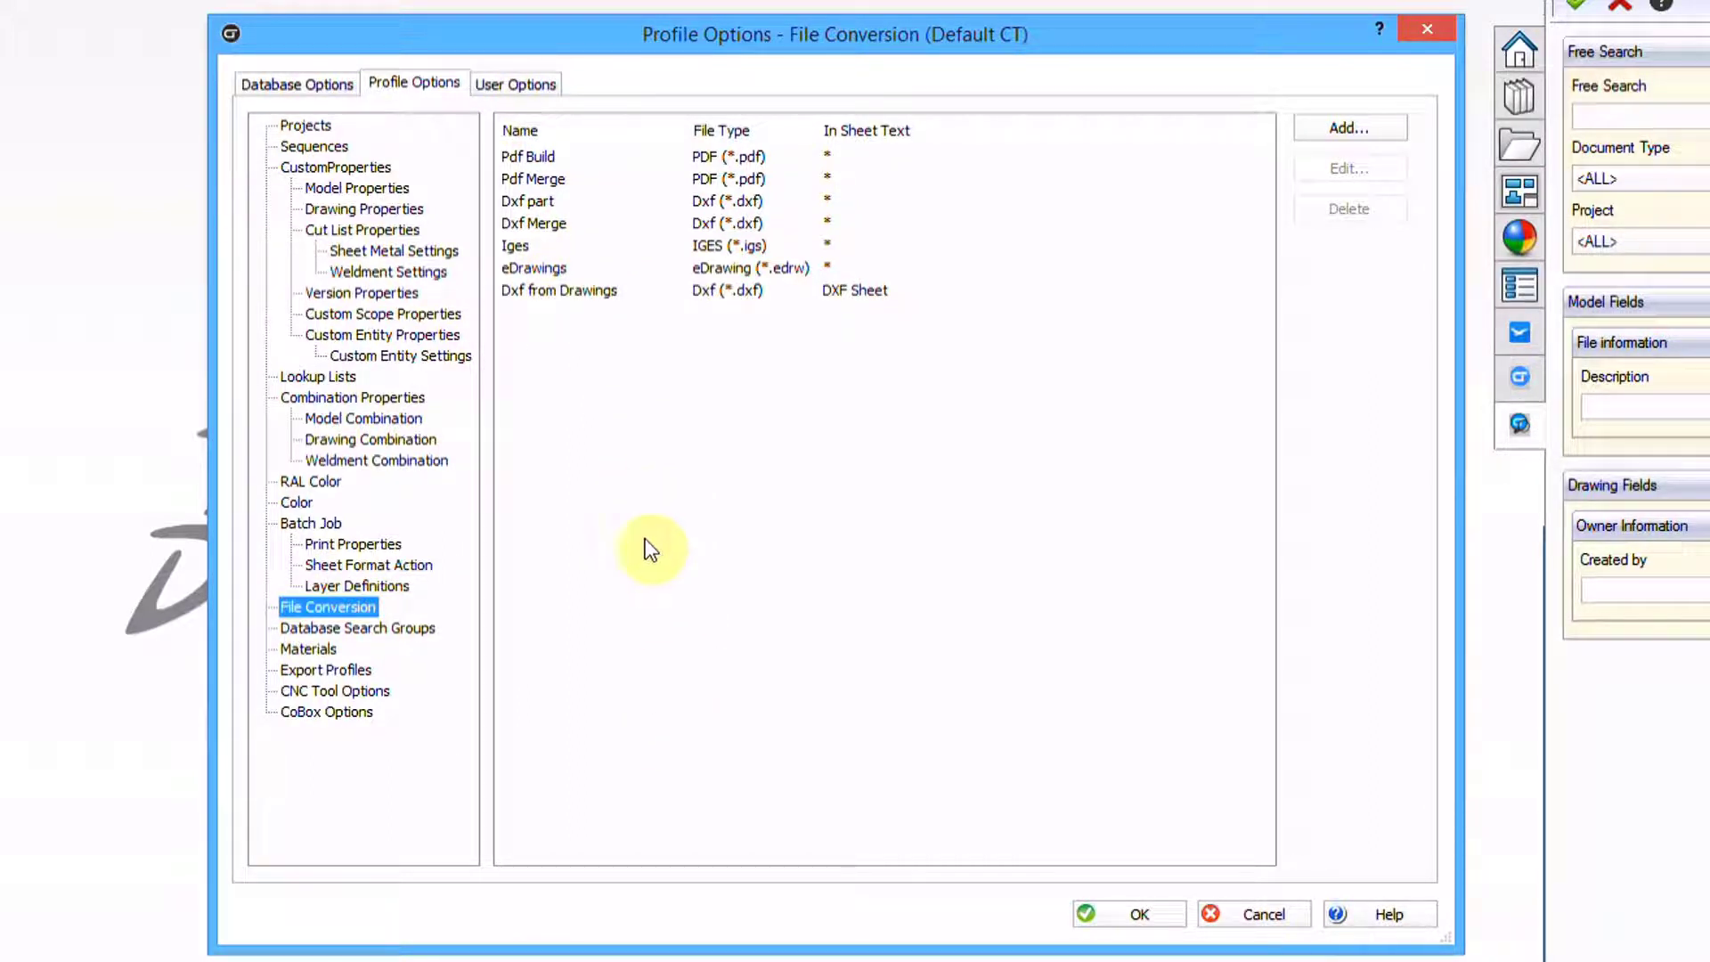
pyautogui.click(312, 650)
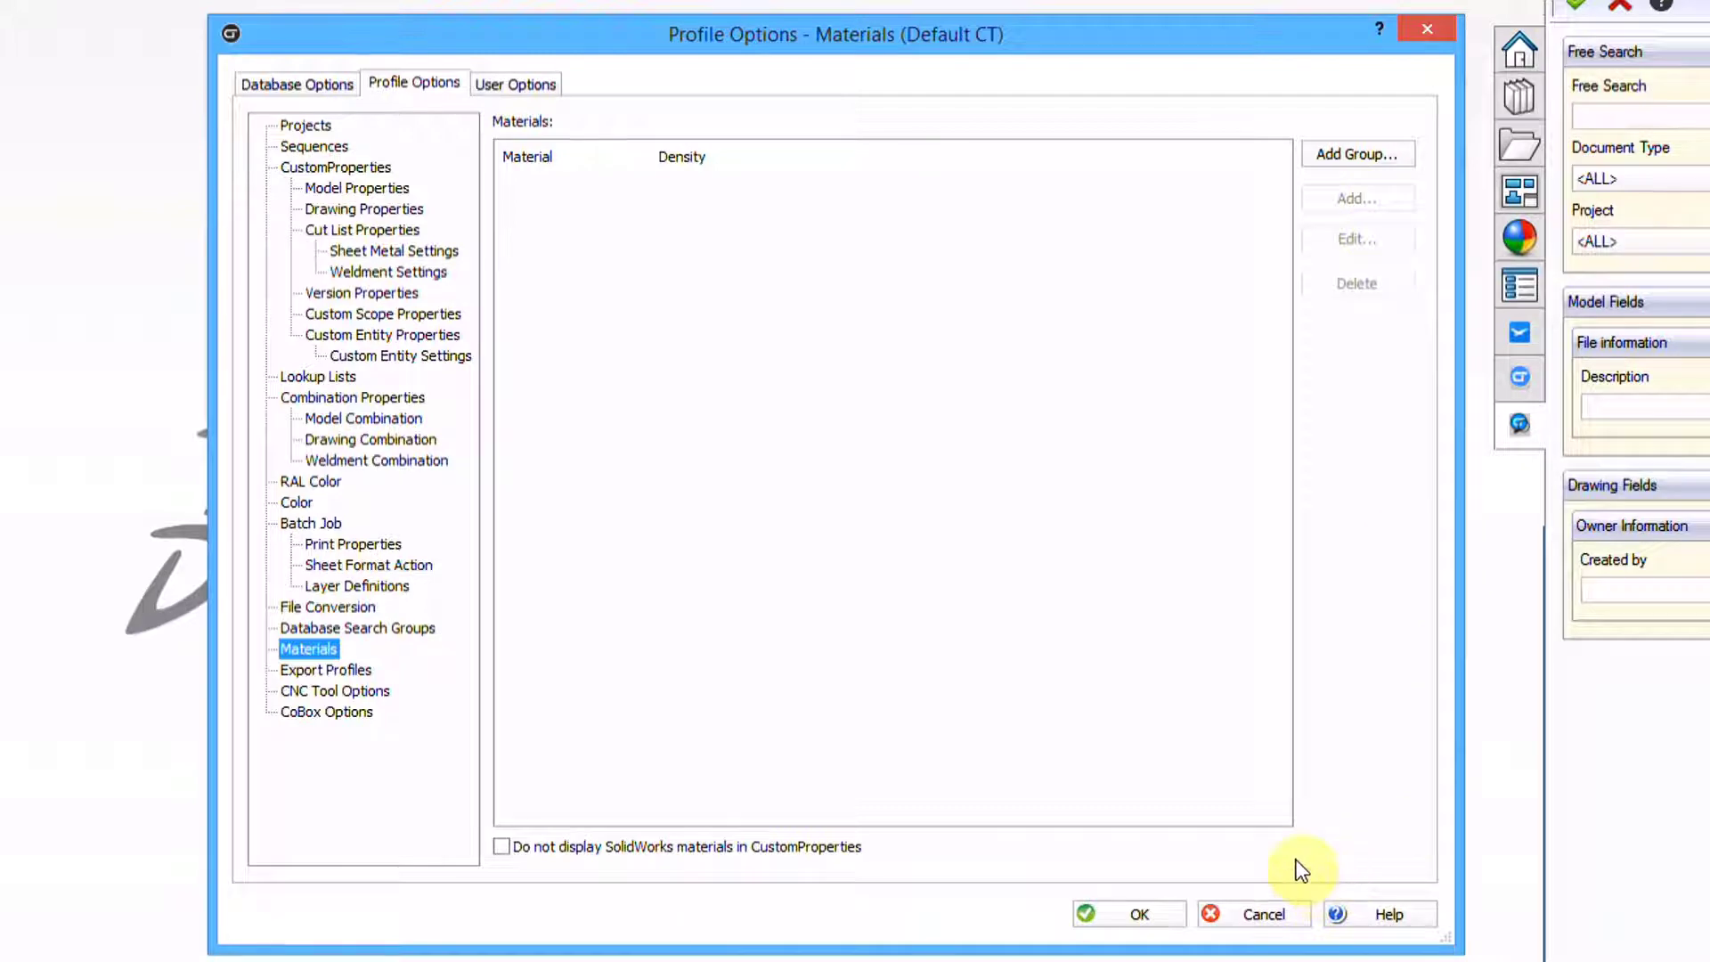
pyautogui.click(1256, 914)
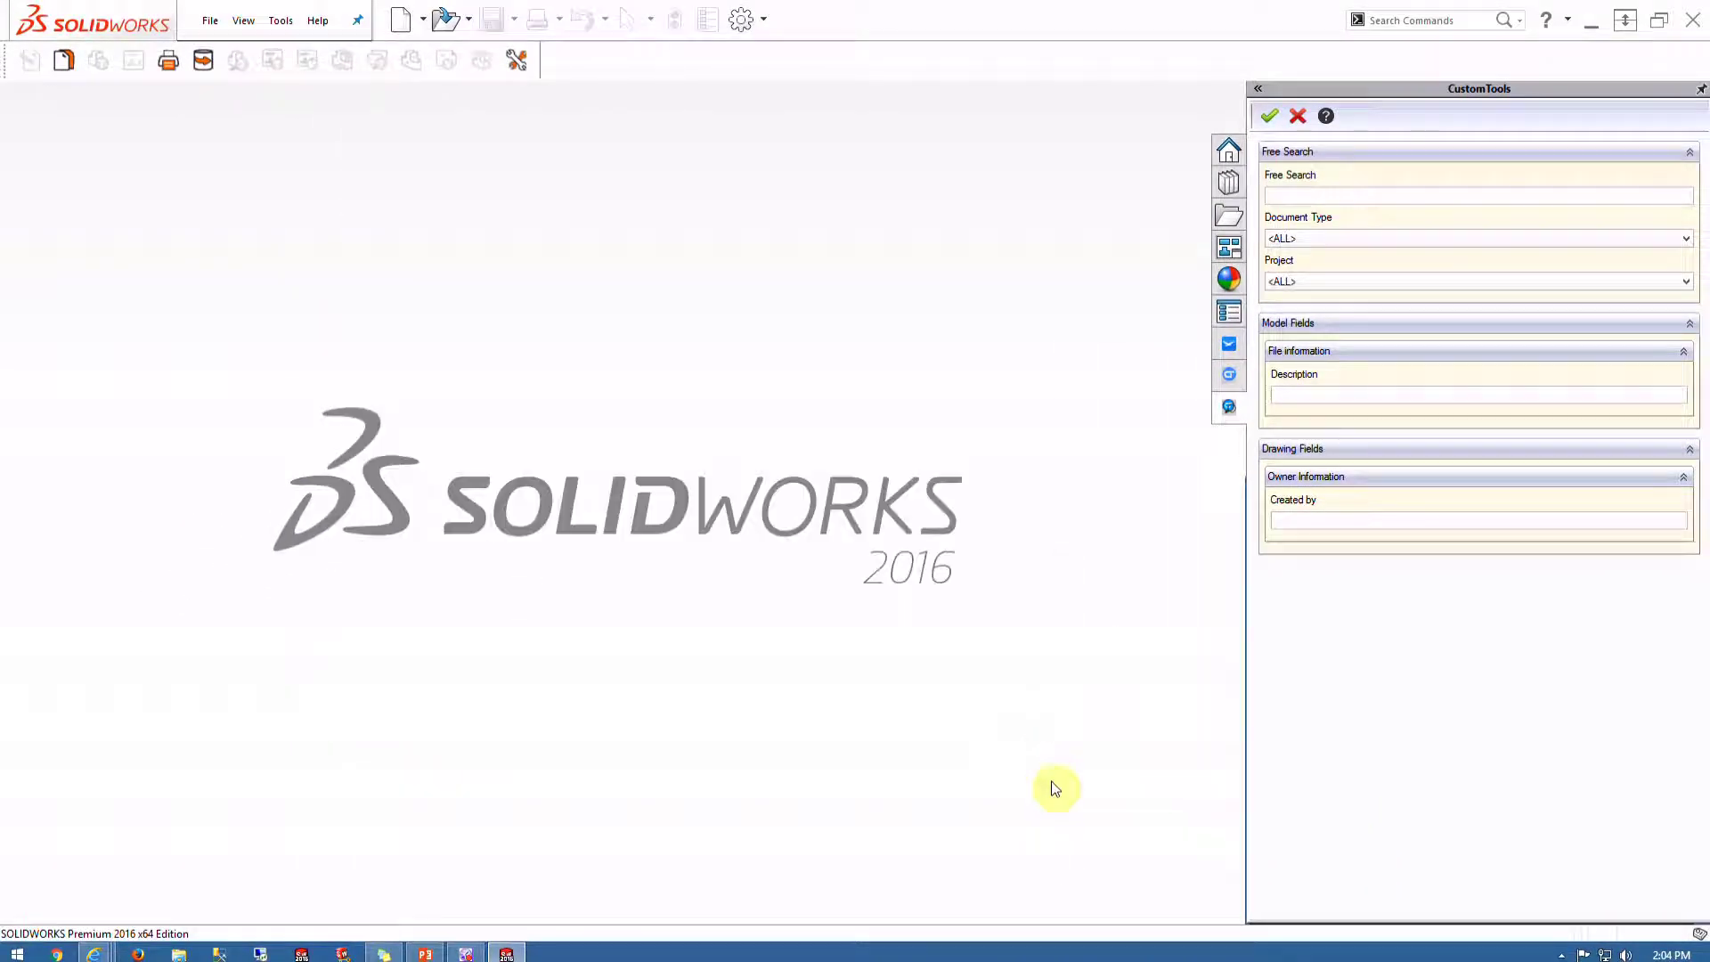
pyautogui.click(401, 19)
pyautogui.click(876, 669)
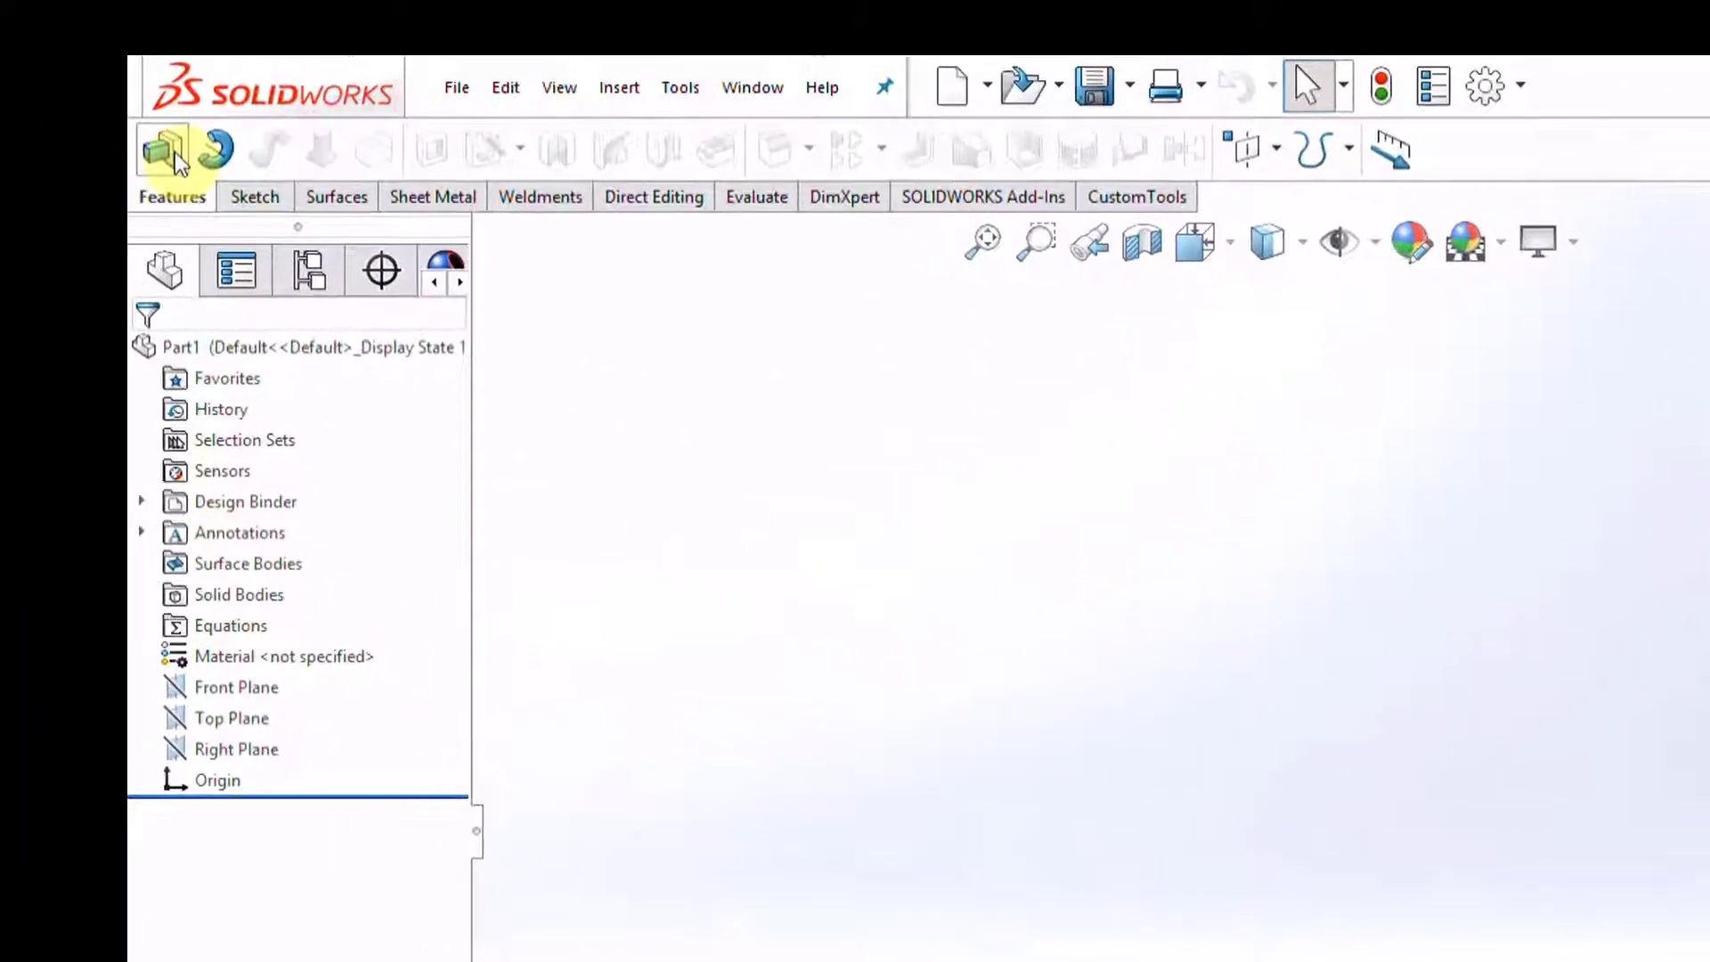
pyautogui.click(1149, 198)
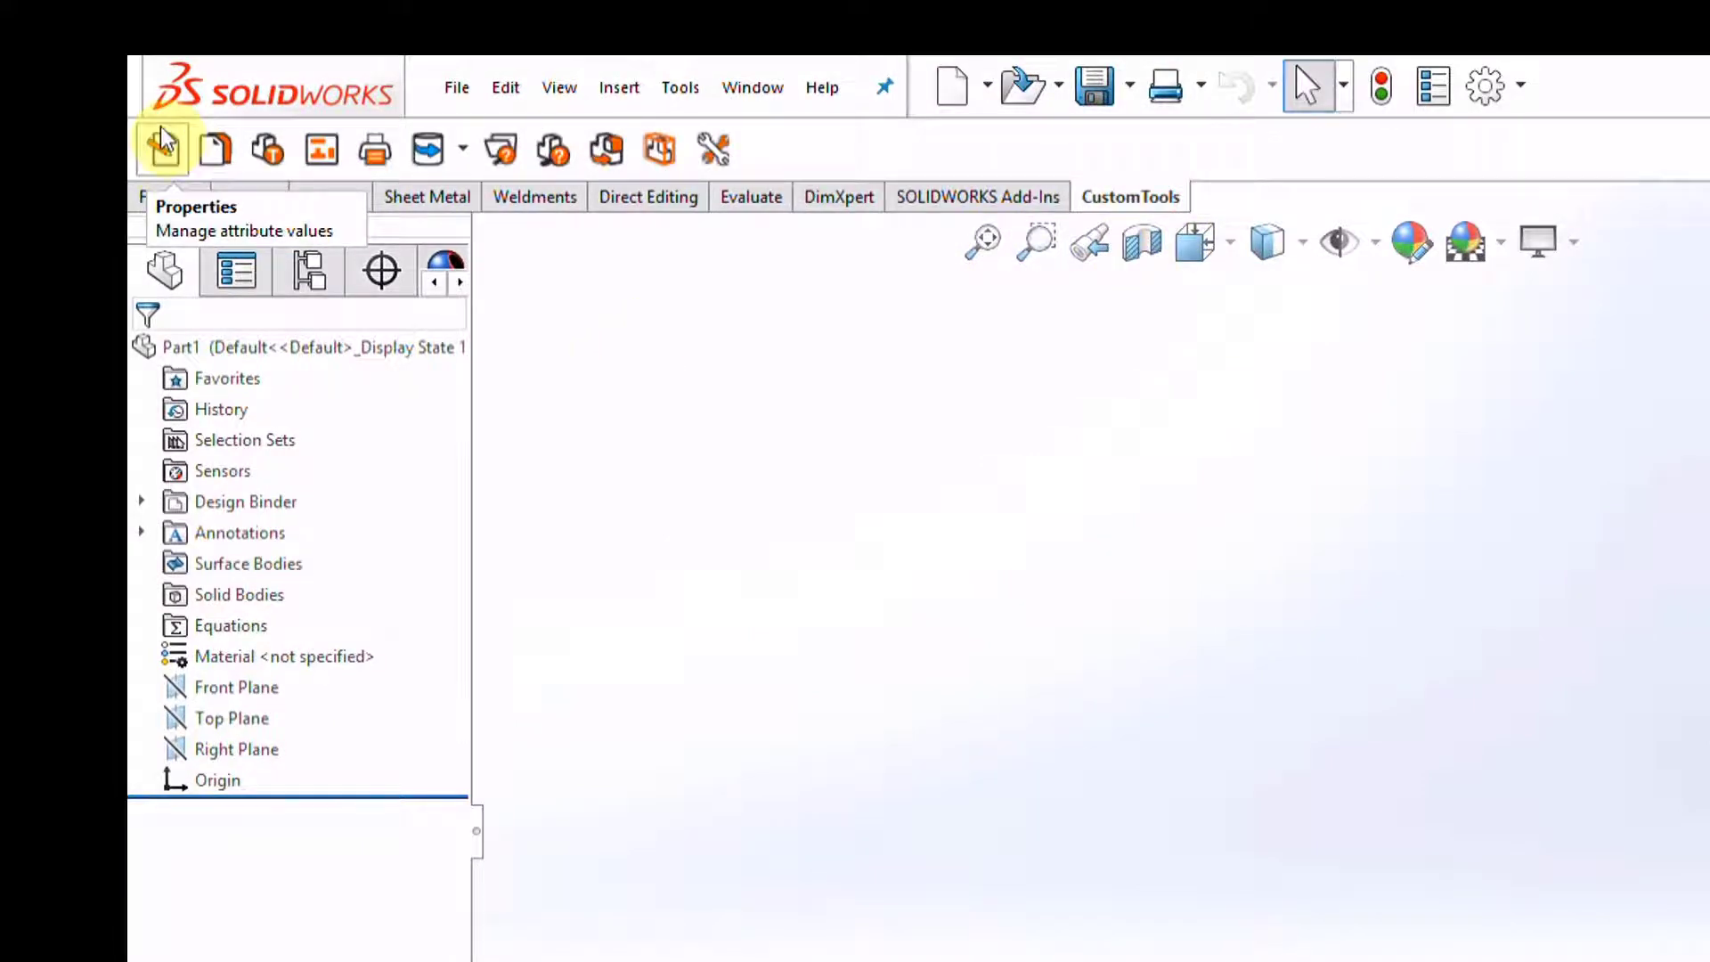
pyautogui.click(164, 151)
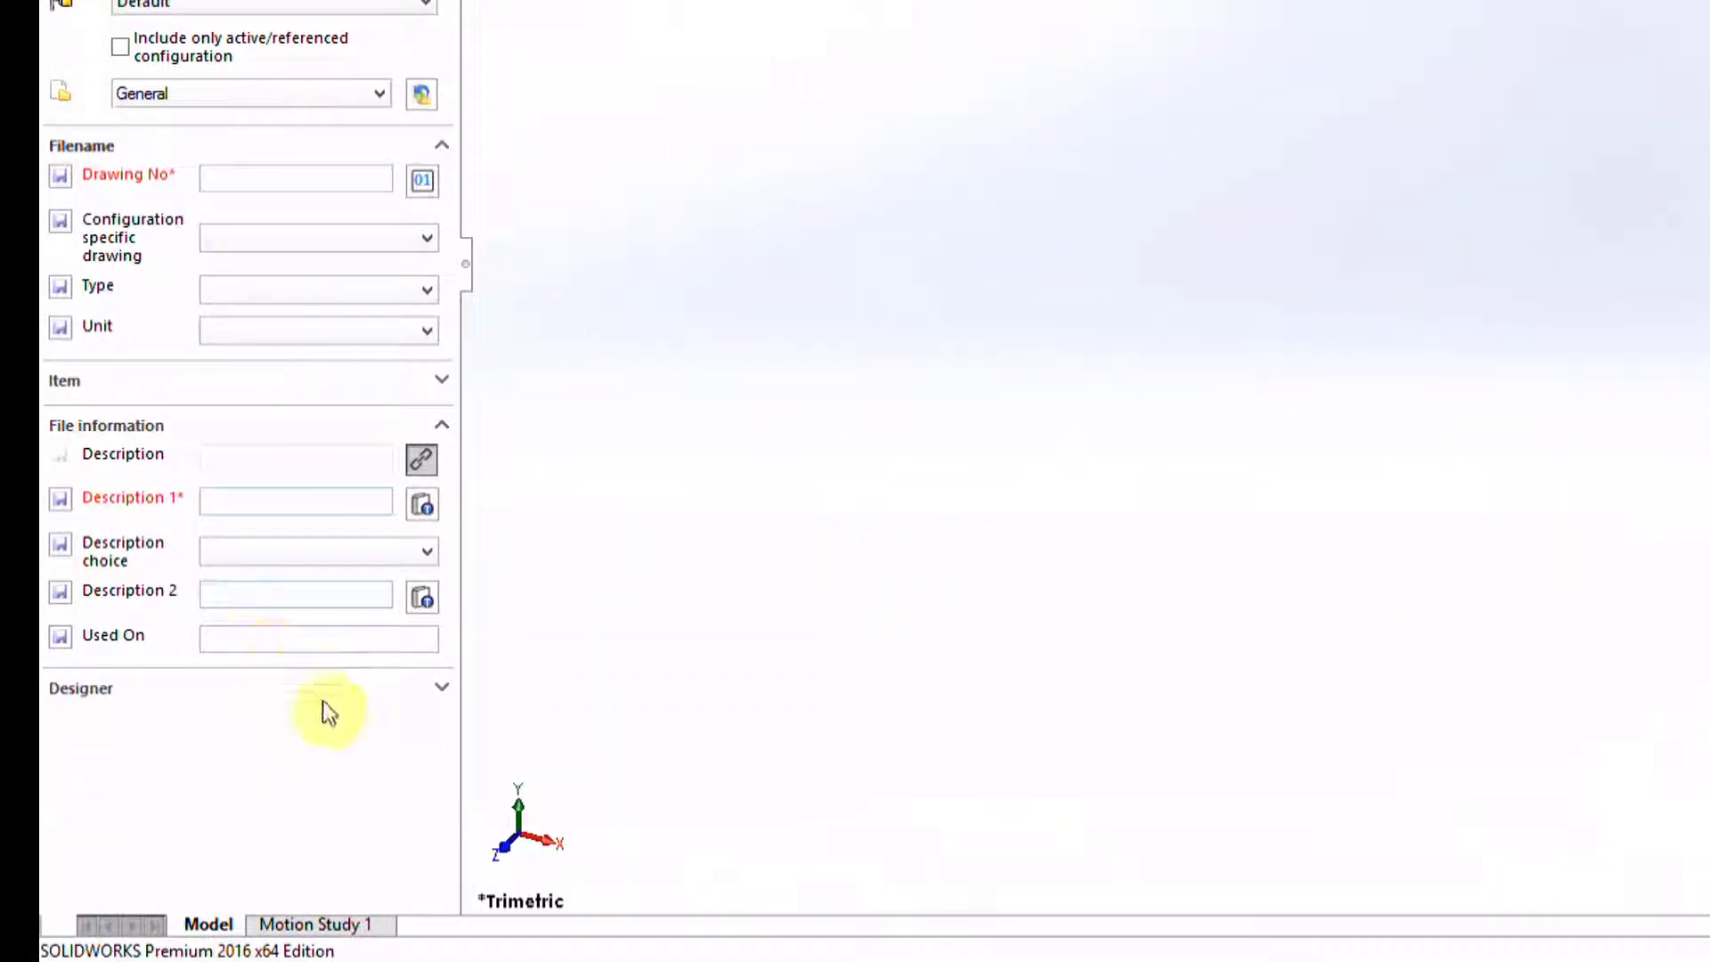
pyautogui.click(435, 684)
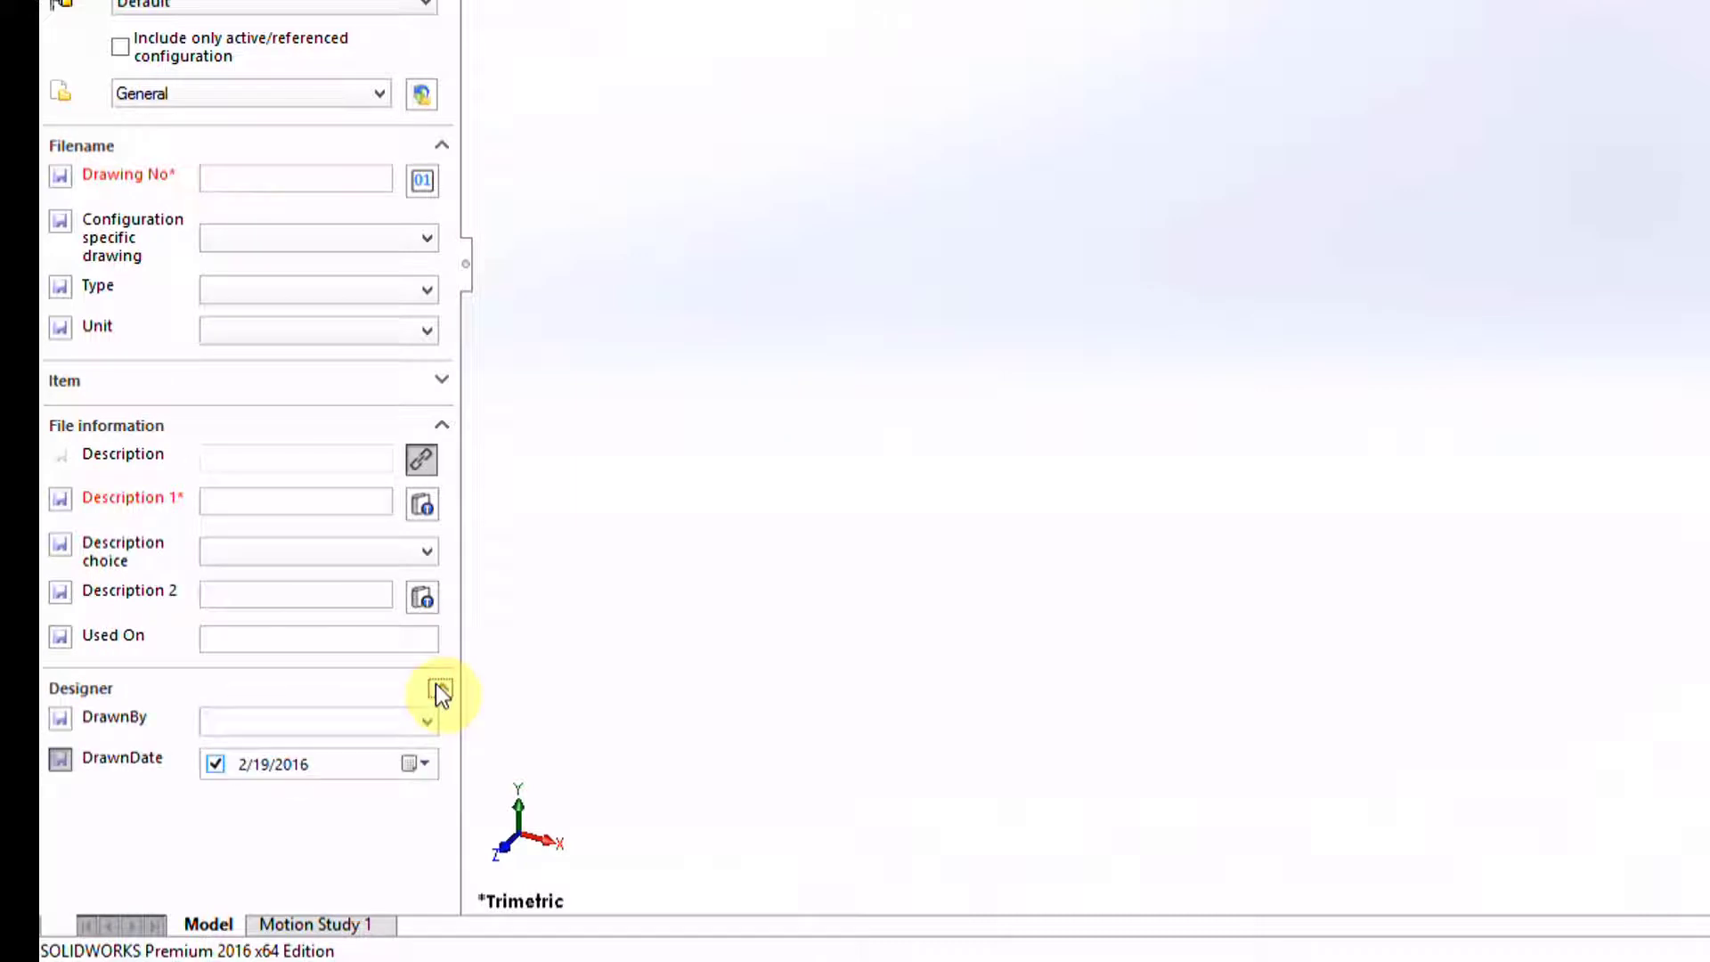
pyautogui.click(436, 683)
pyautogui.click(440, 426)
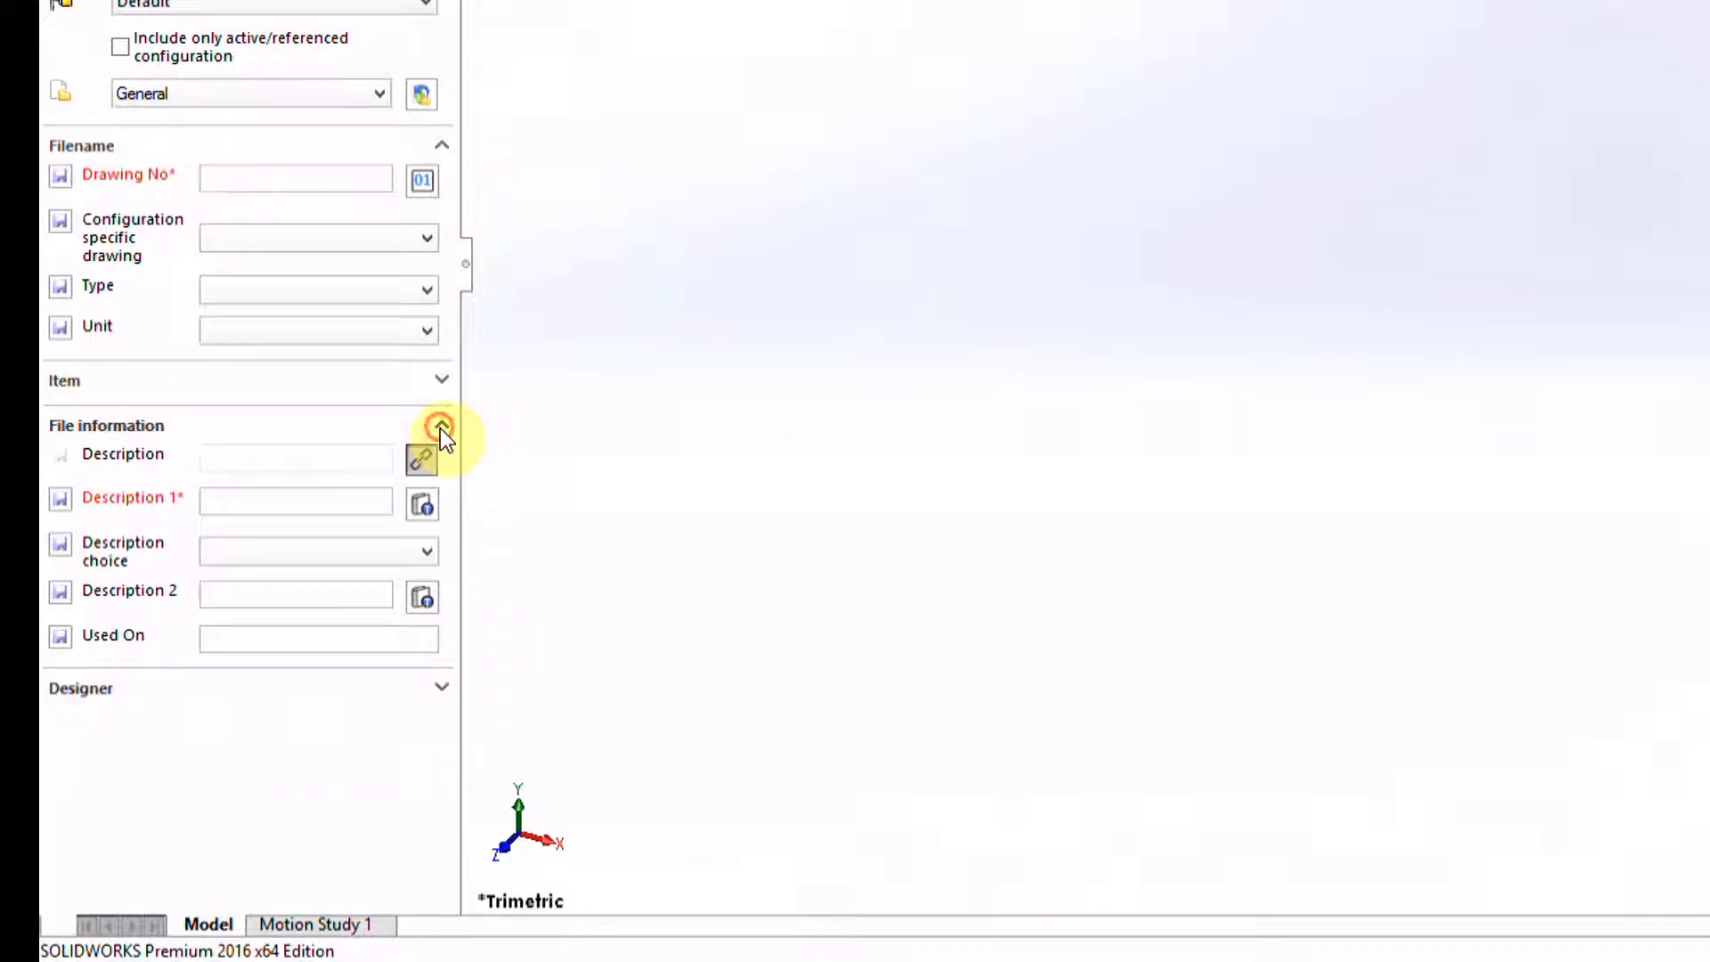
pyautogui.click(440, 428)
pyautogui.click(435, 379)
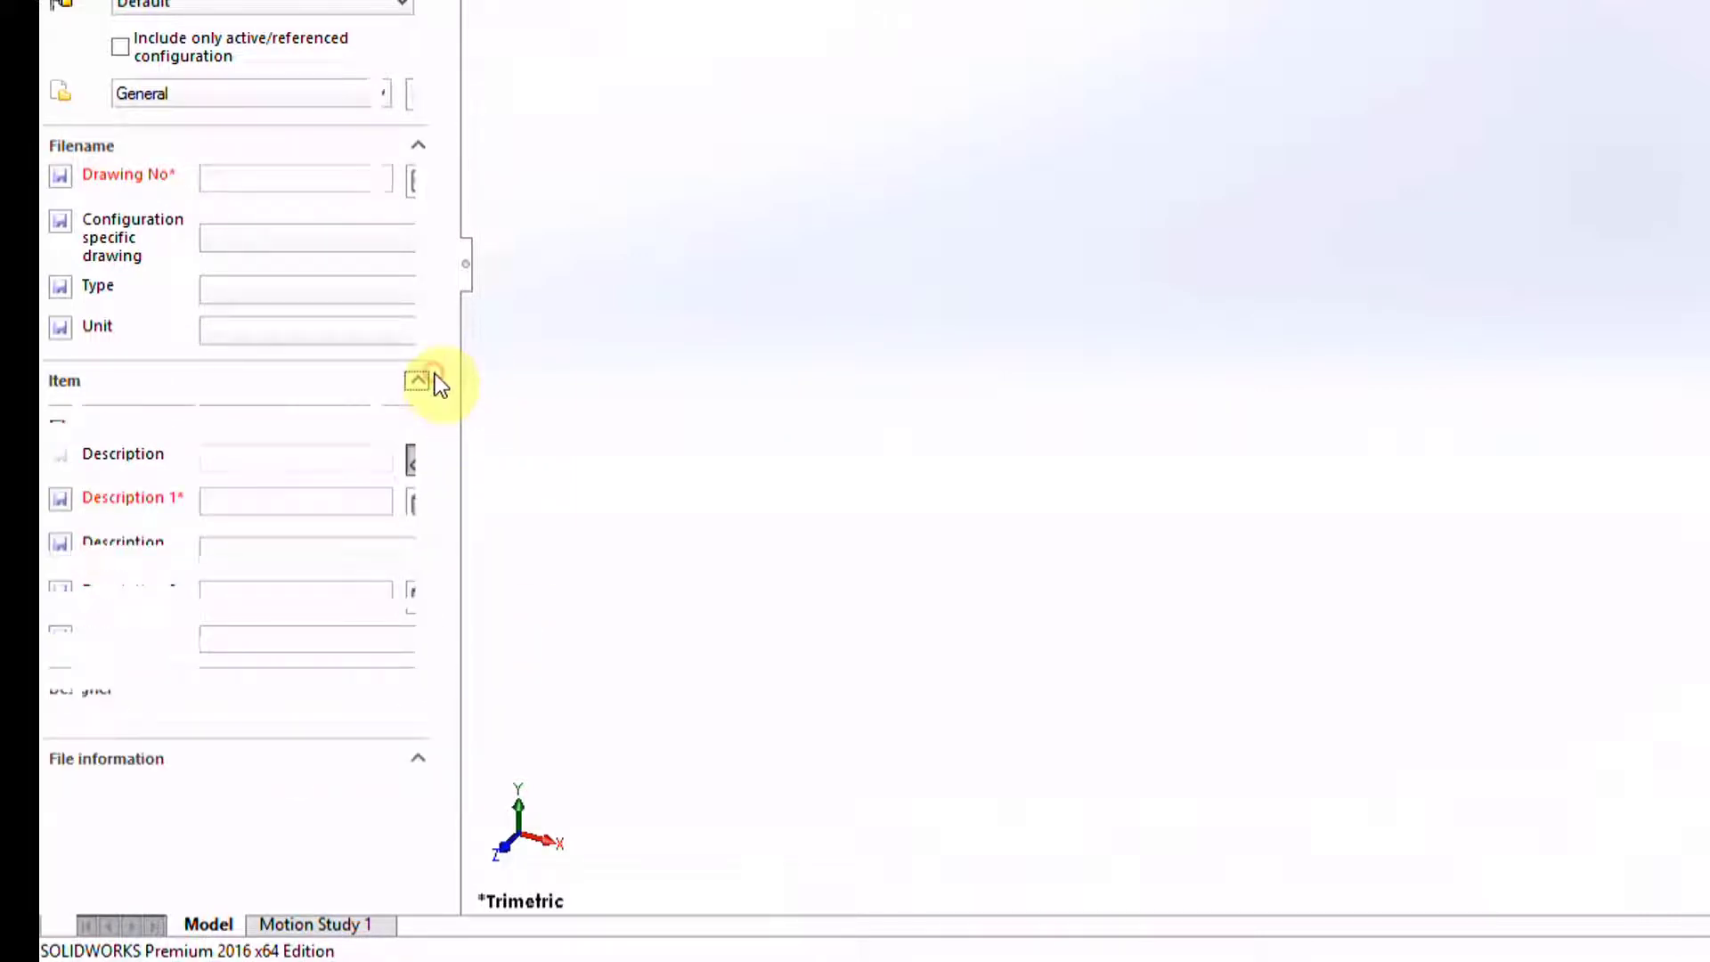
pyautogui.click(419, 380)
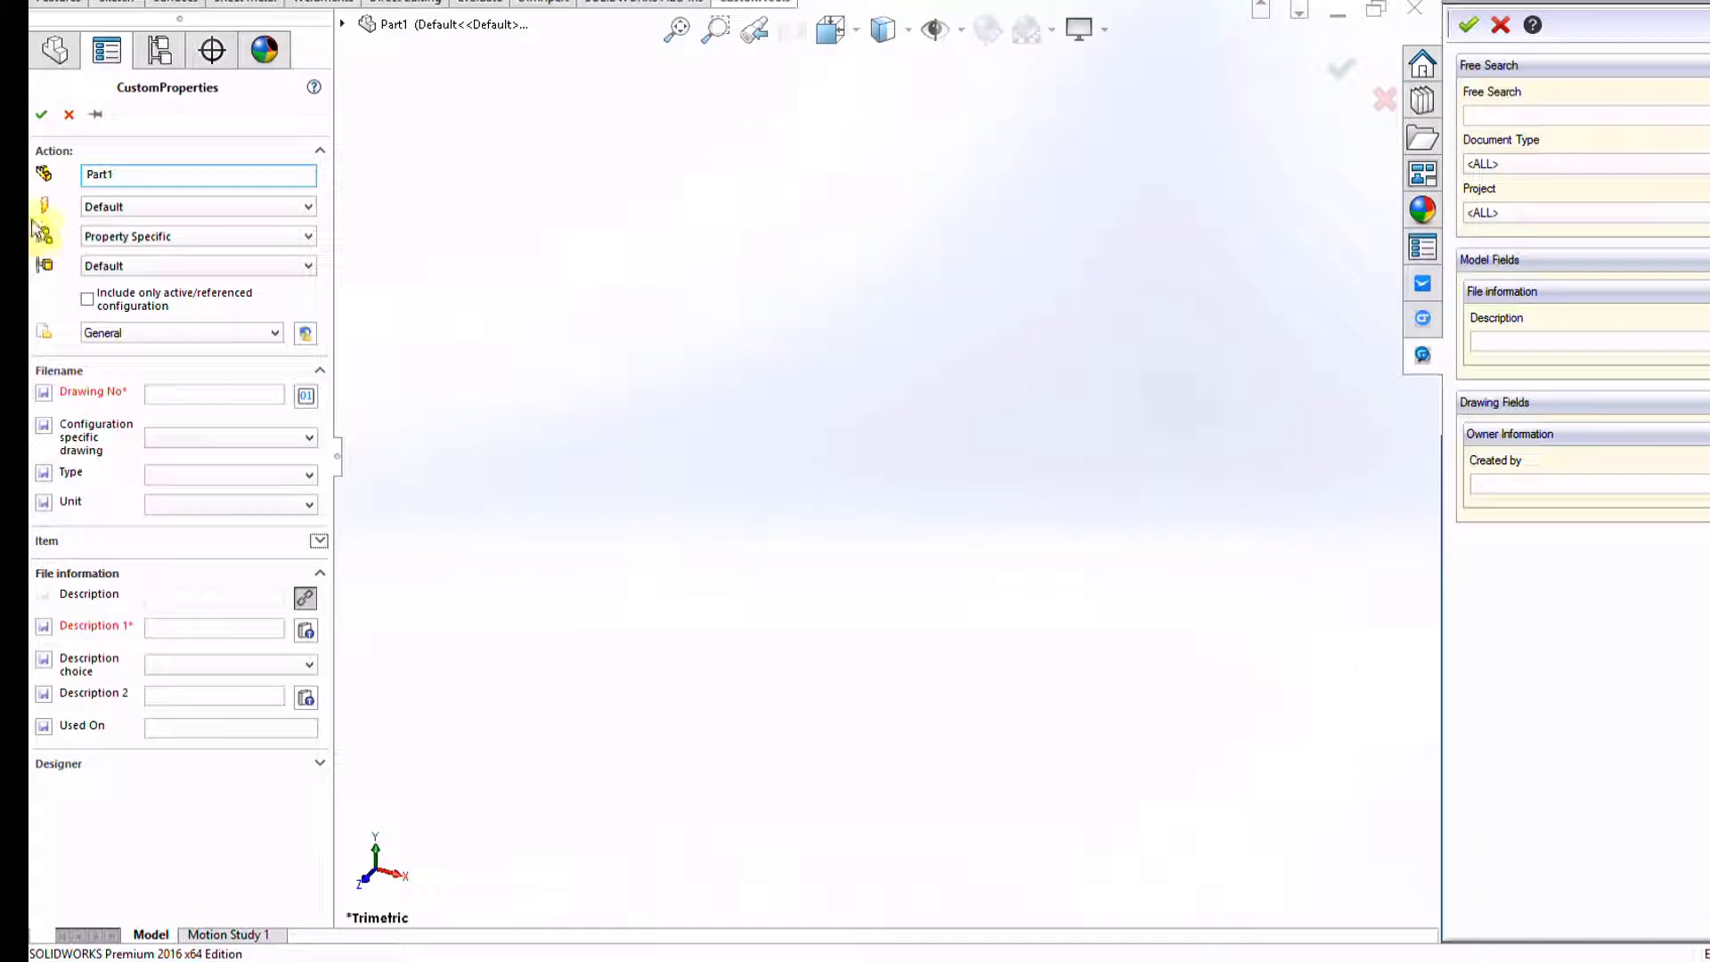
pyautogui.click(41, 114)
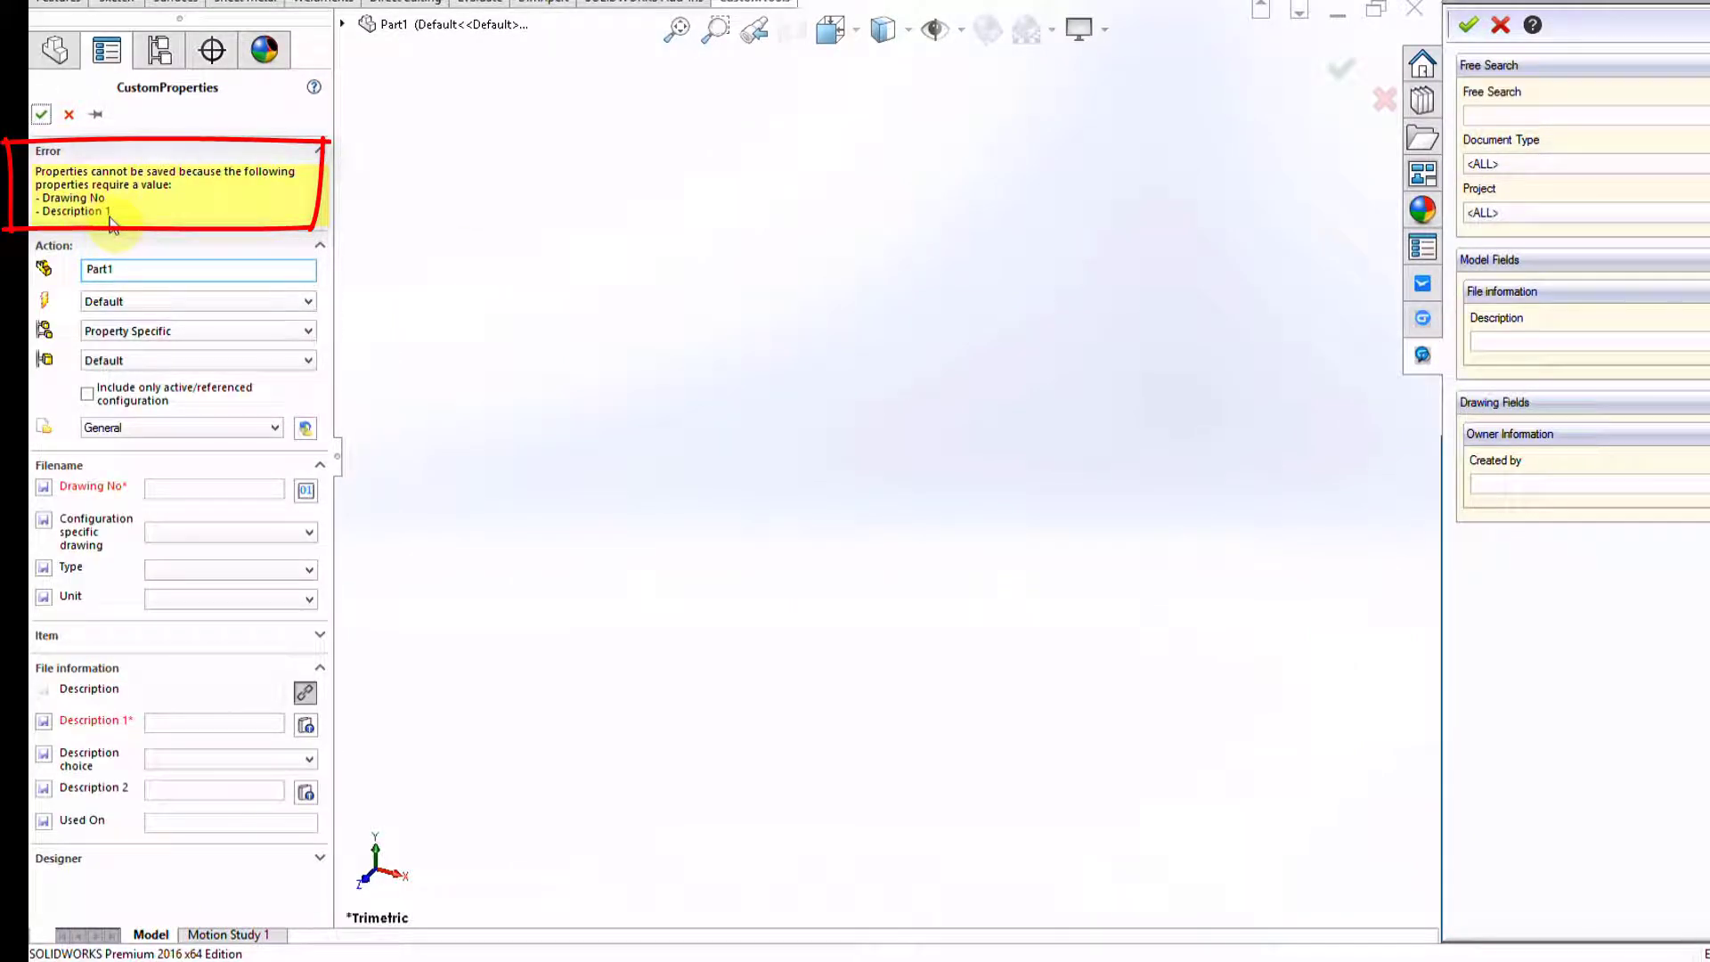
pyautogui.click(69, 114)
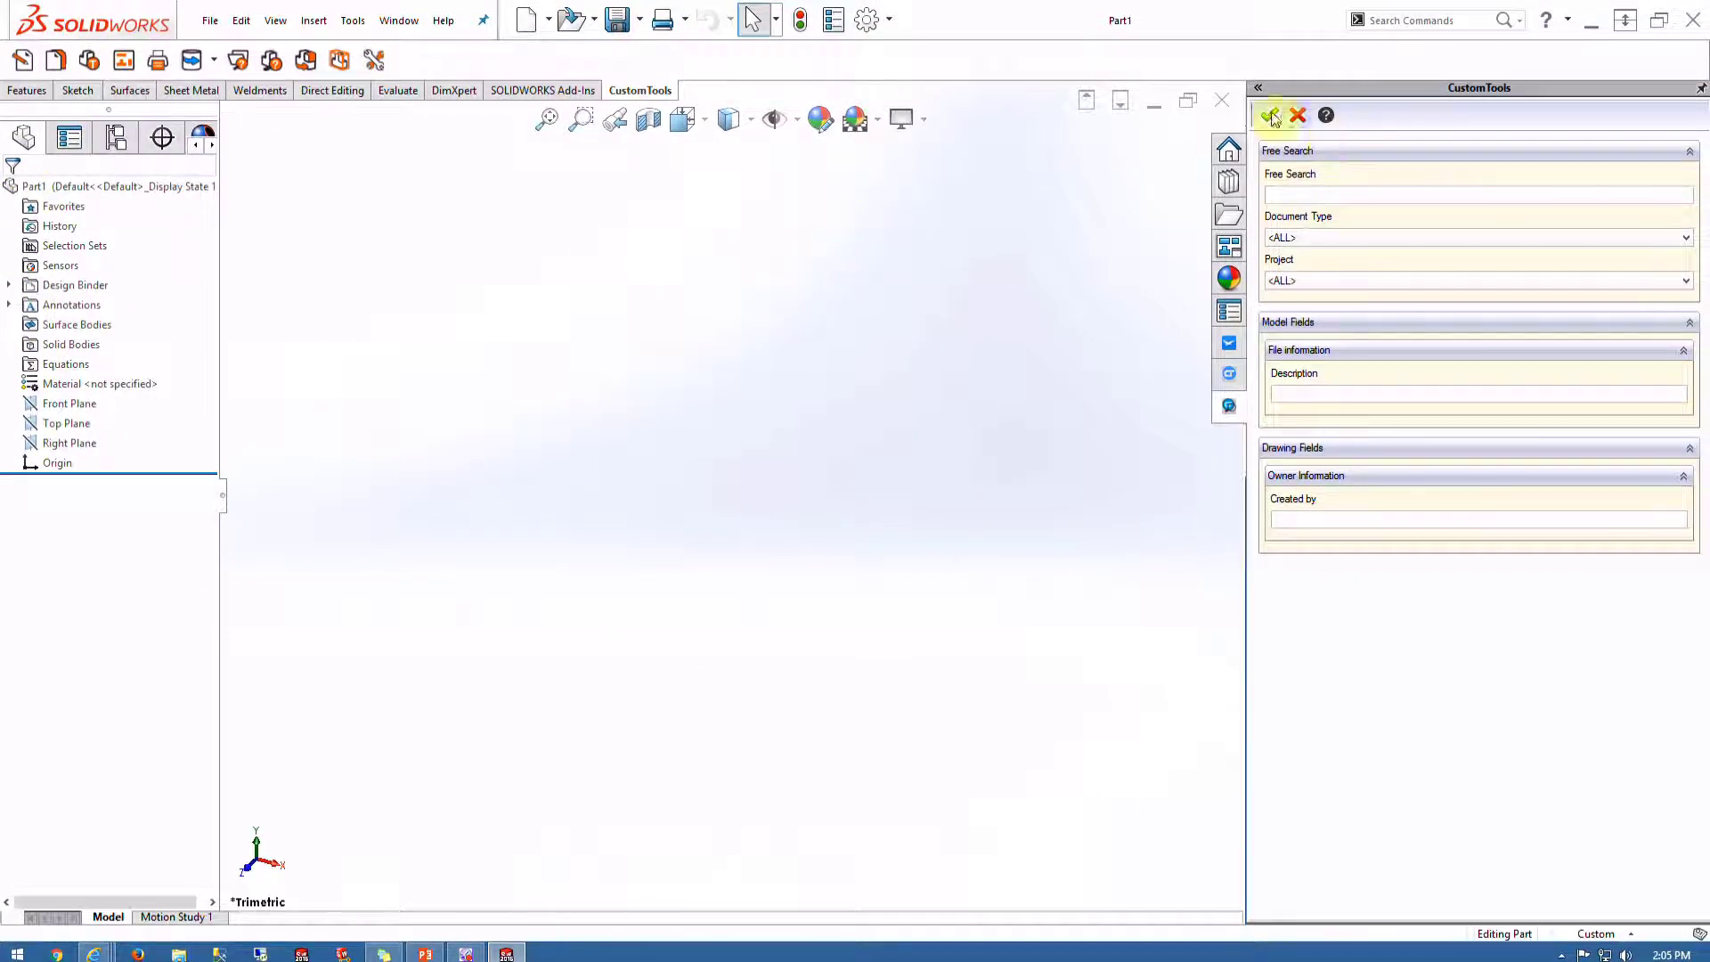
pyautogui.click(1221, 100)
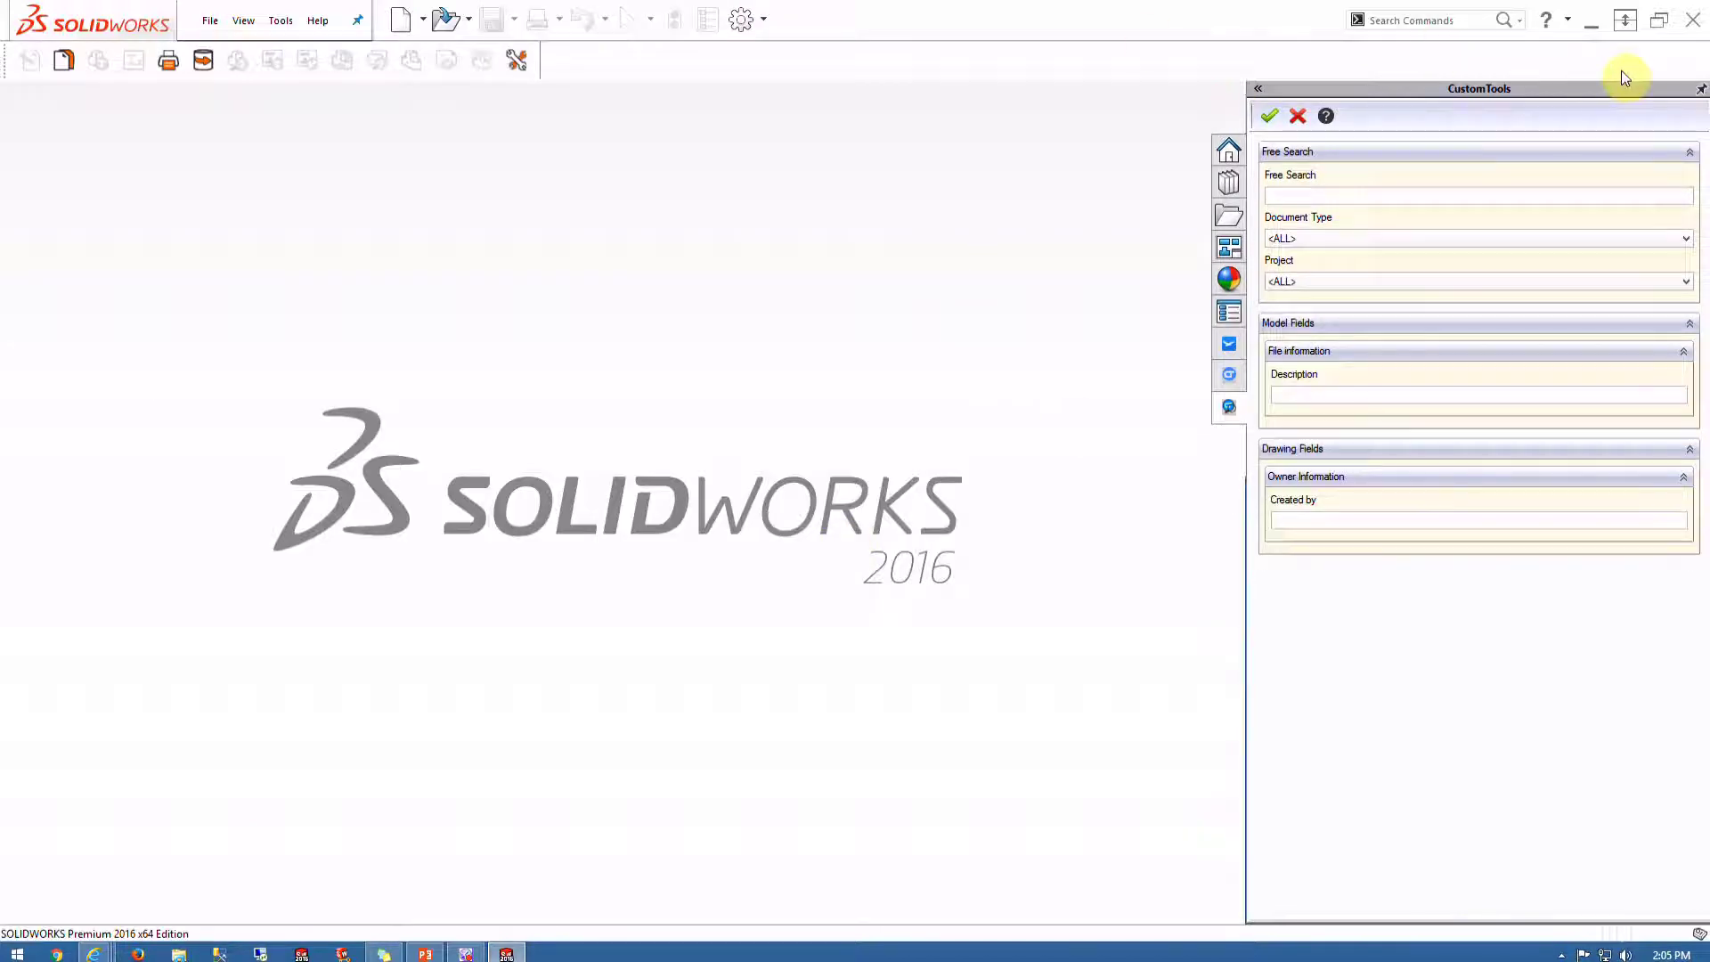
# Exit SOLIDWORKS, log in to CustomToolsWebinar in CustomTools Administration, and start the Profile Creation Wizard
pyautogui.click(1691, 19)
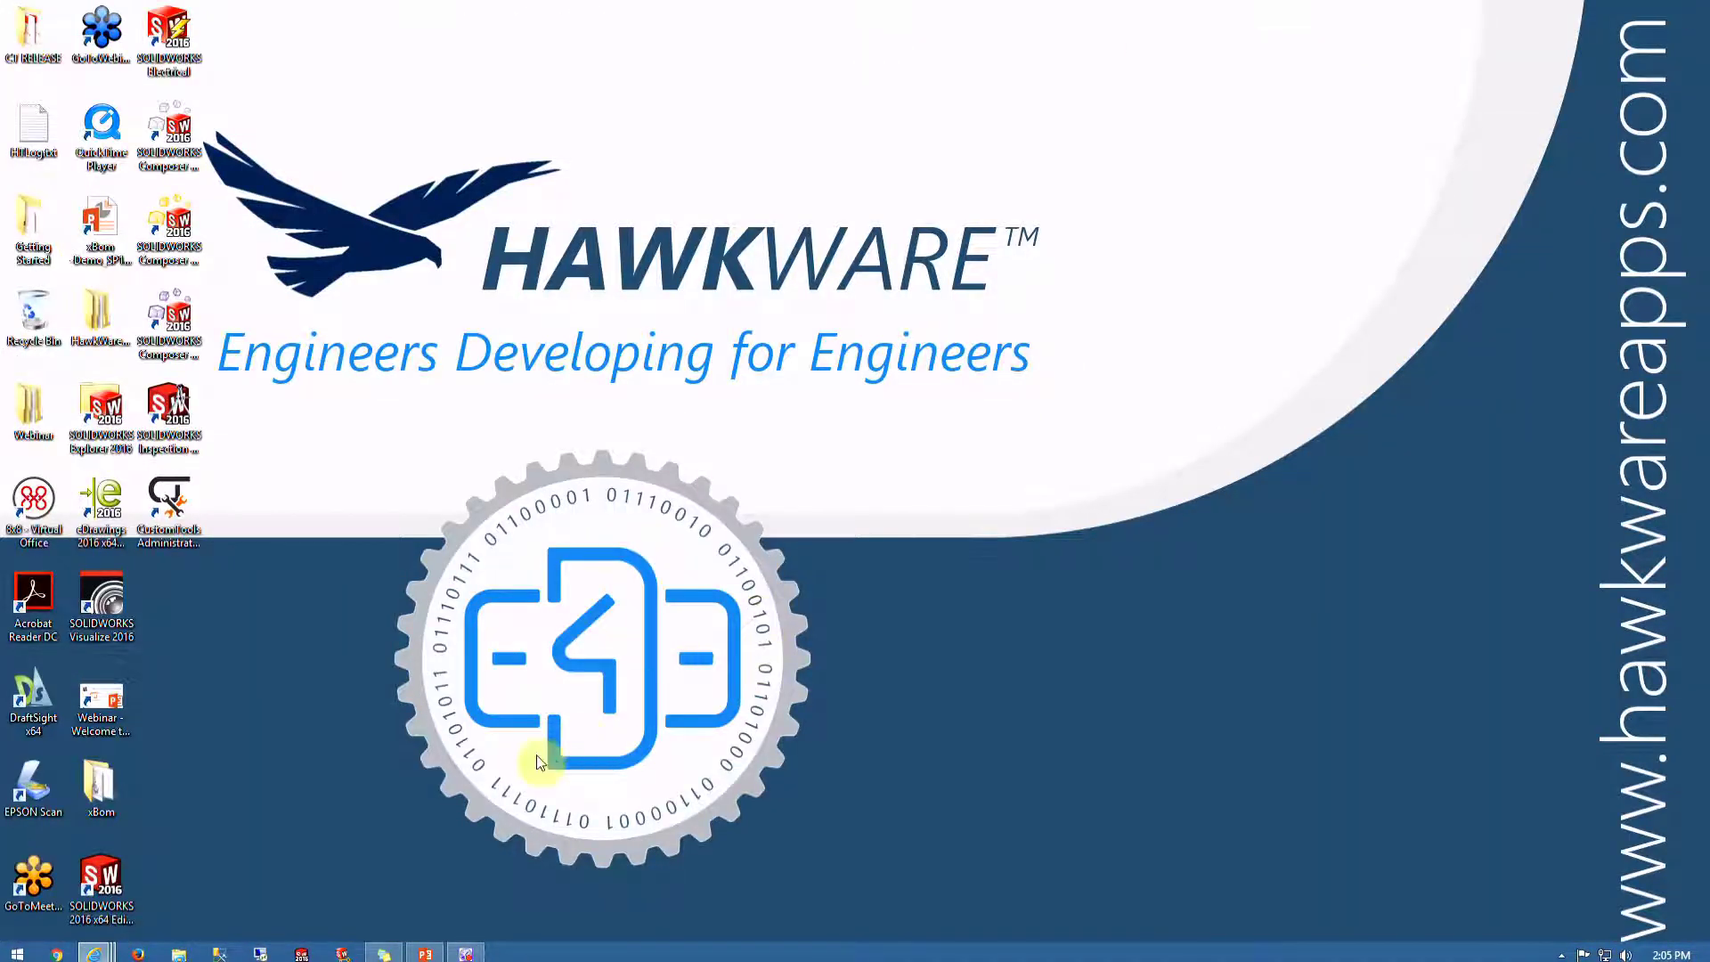
pyautogui.doubleClick(169, 533)
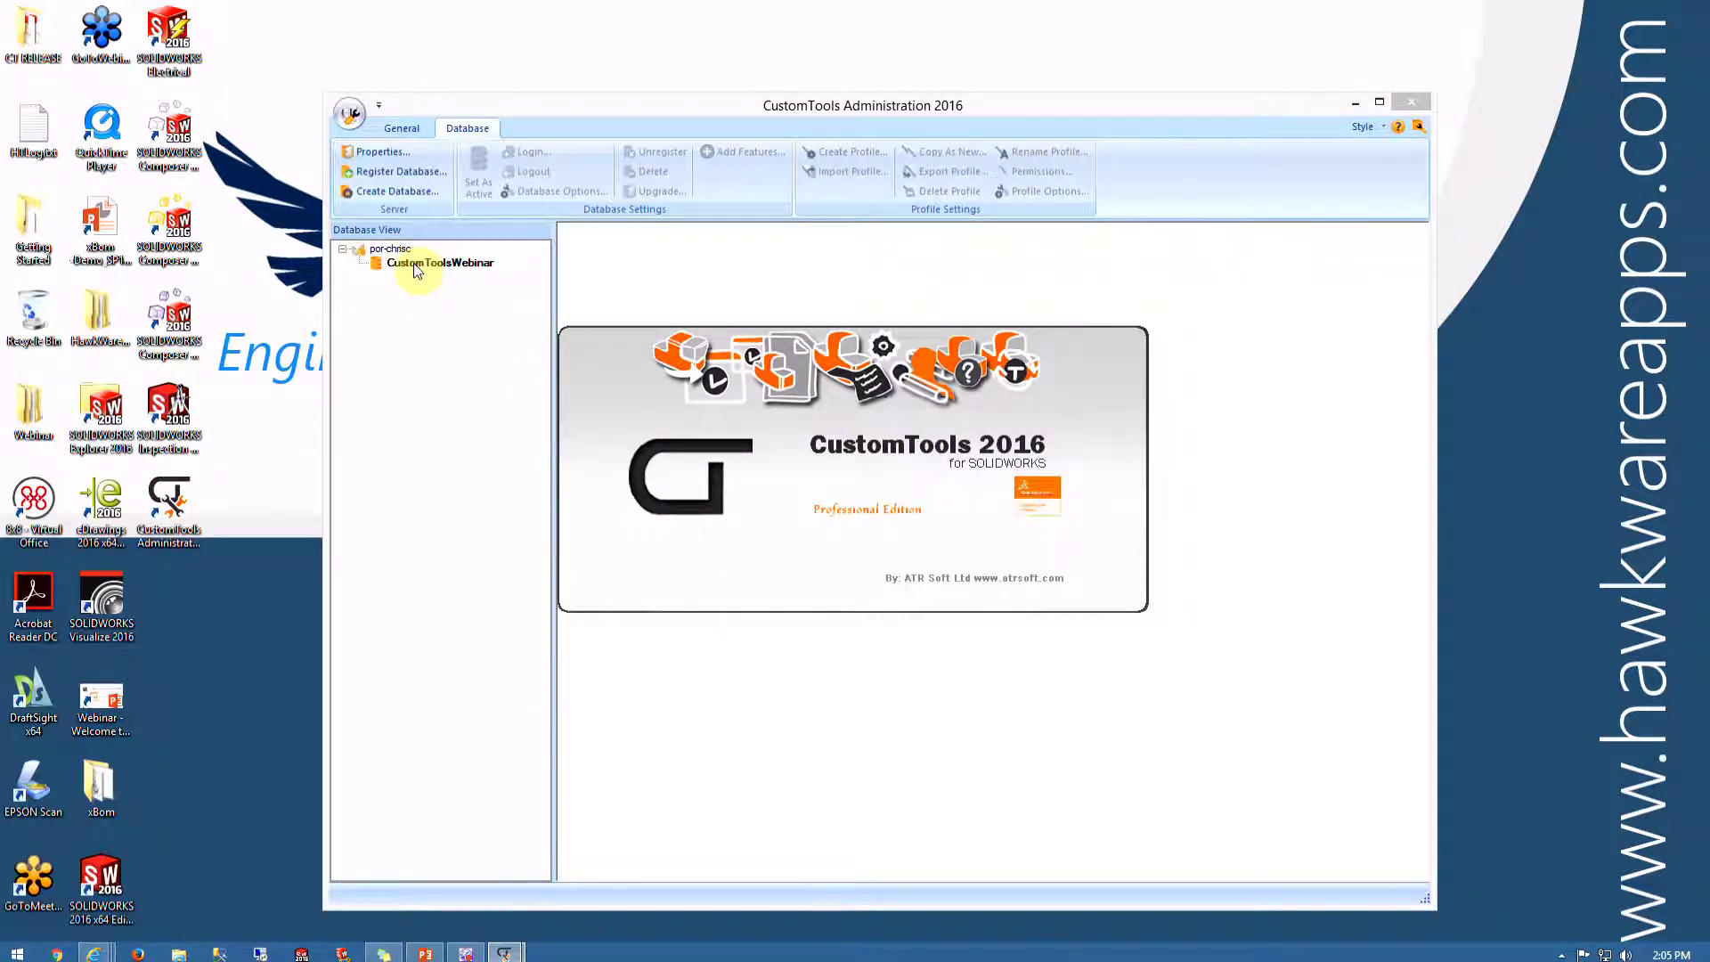
pyautogui.click(415, 265)
pyautogui.click(515, 154)
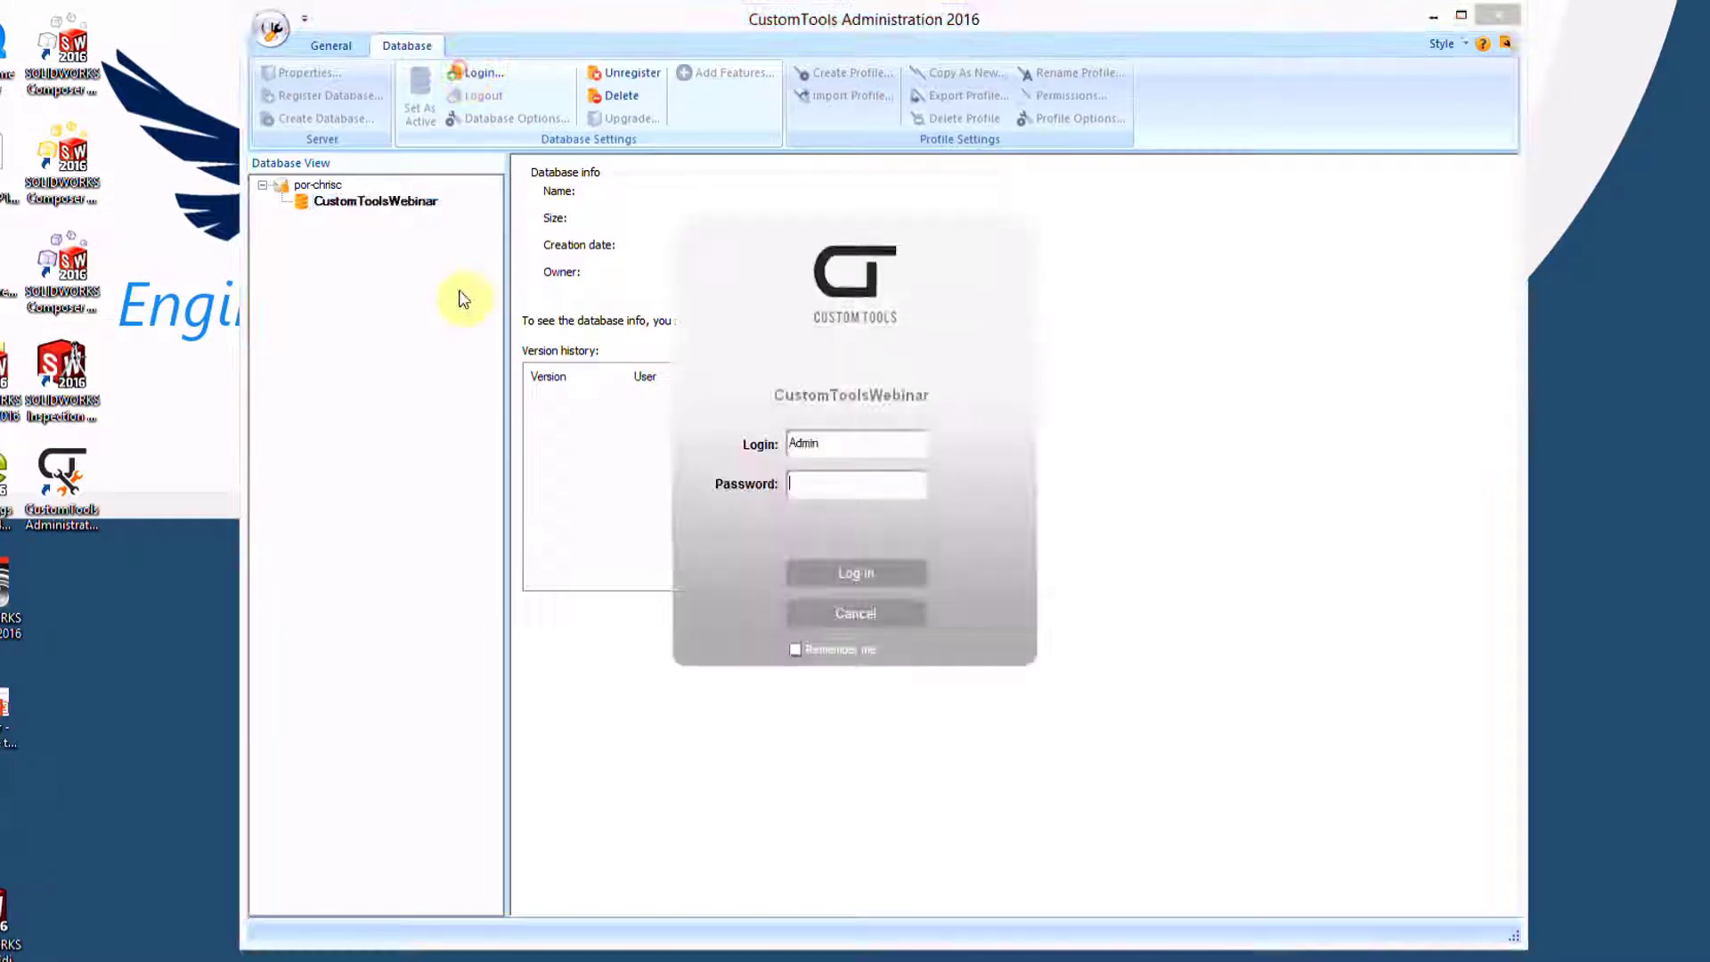
pyautogui.click(867, 576)
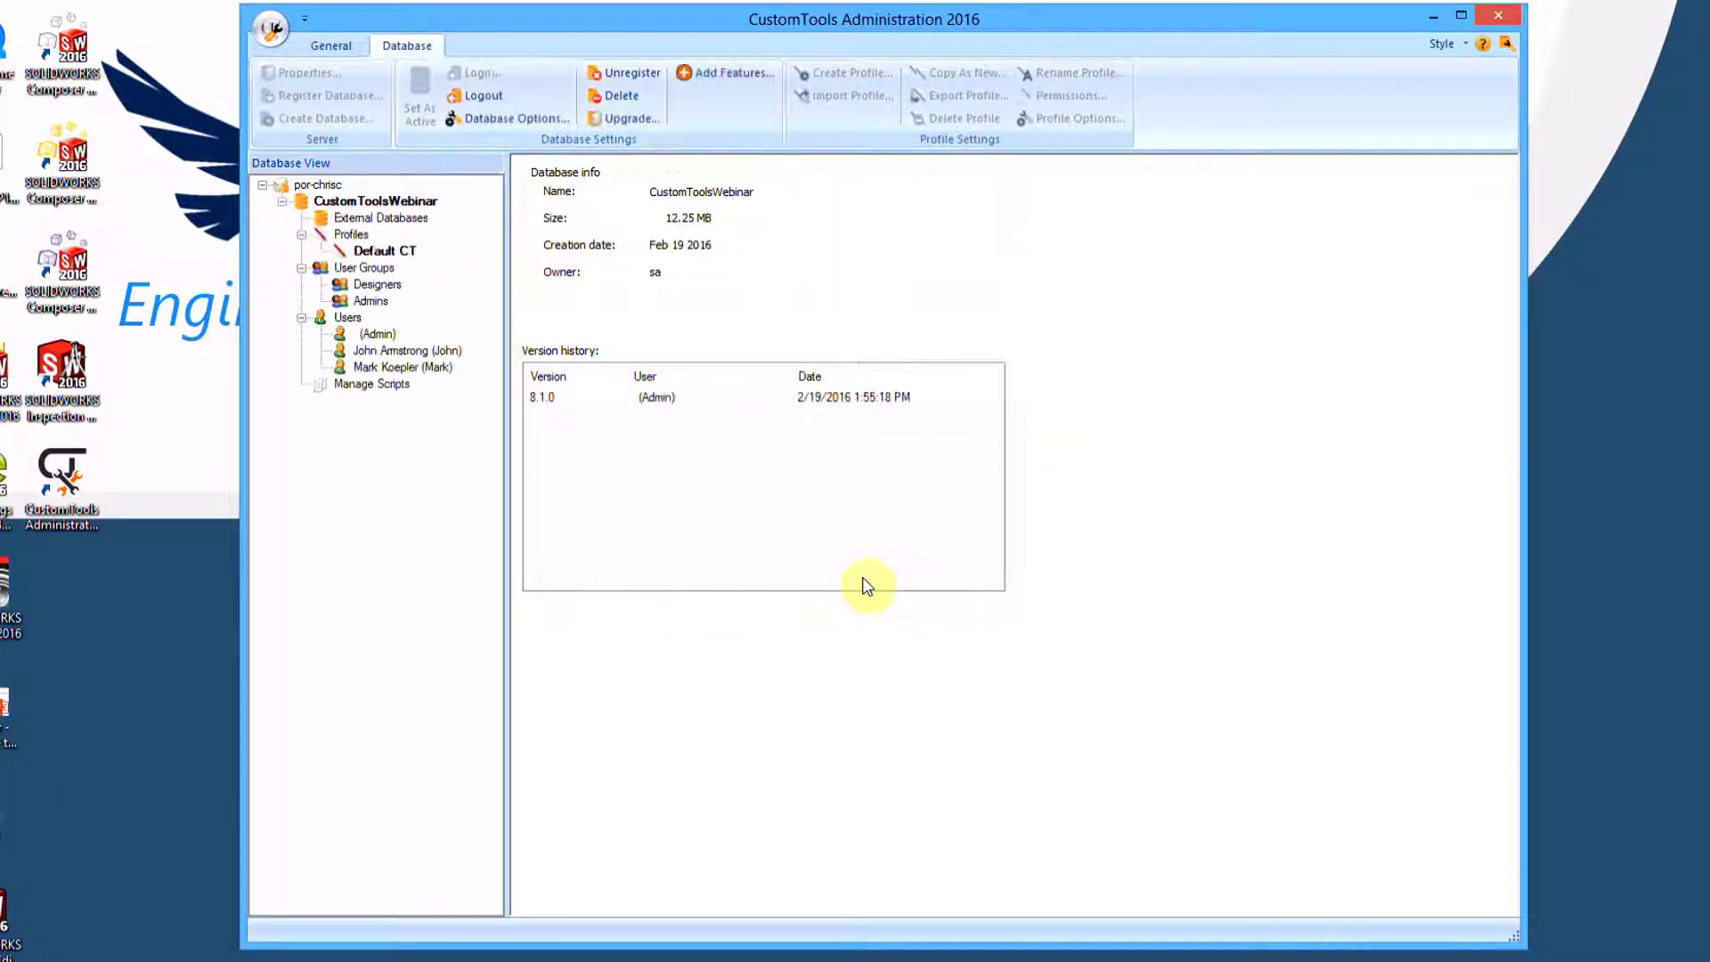
pyautogui.click(353, 234)
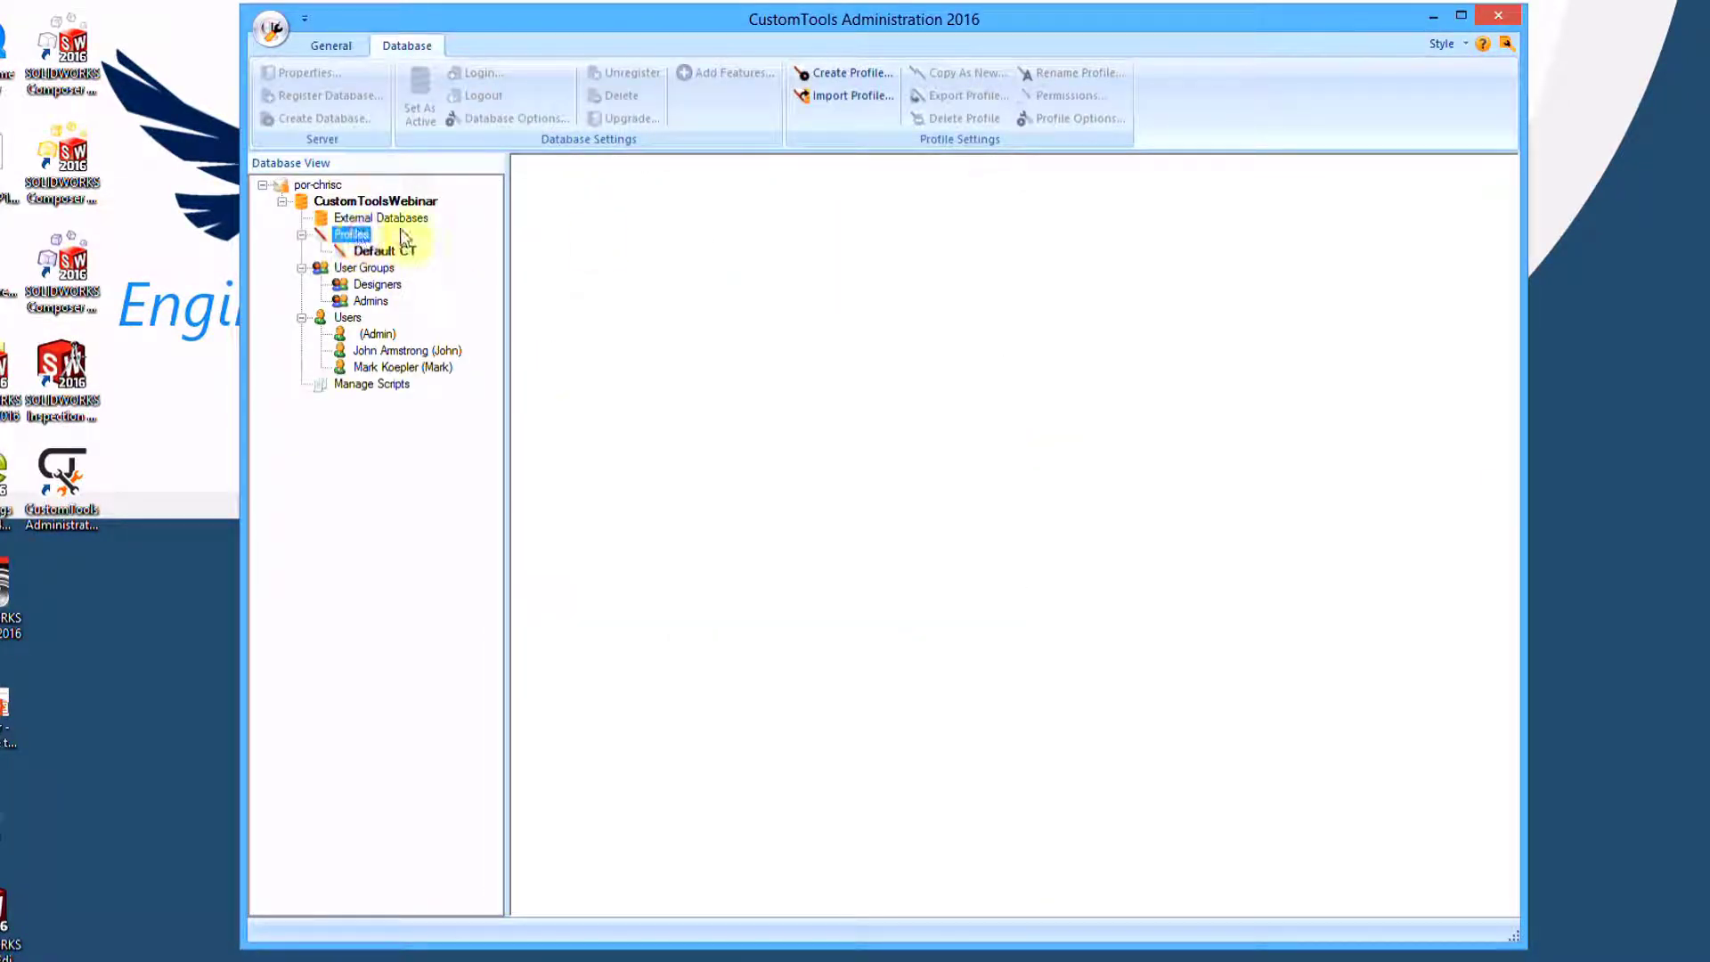
pyautogui.click(845, 75)
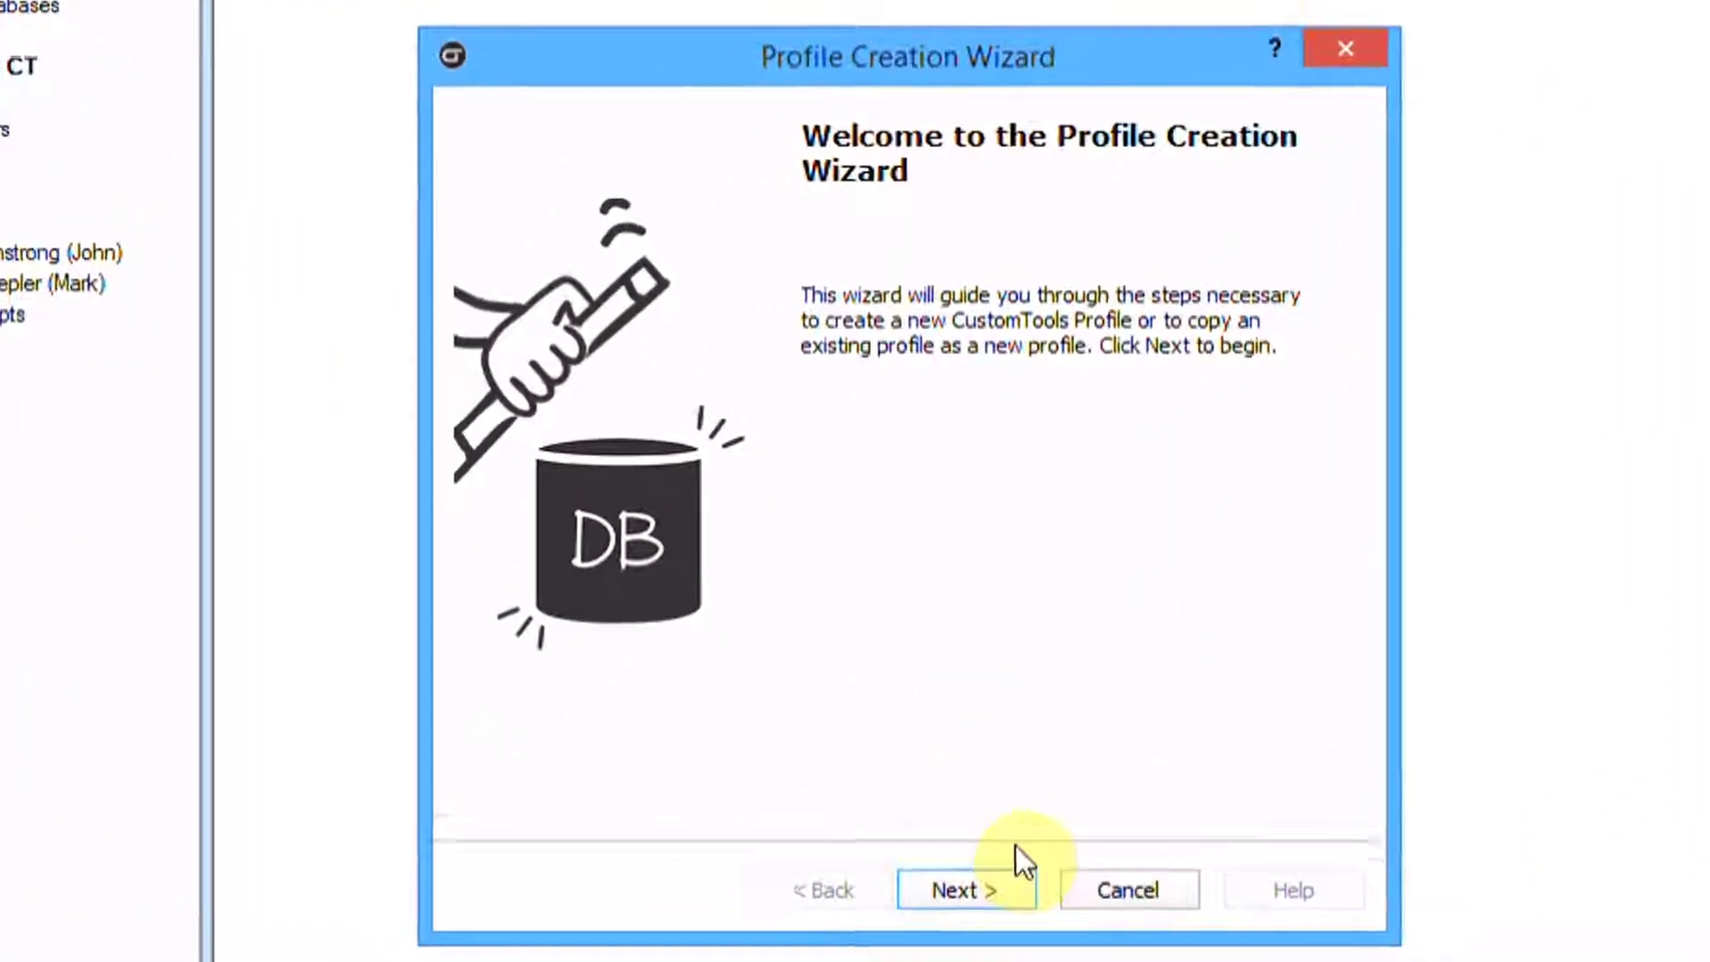
# Create an empty, active profile named Webinar and close CustomTools Administration
pyautogui.click(905, 691)
pyautogui.write('Webinar')
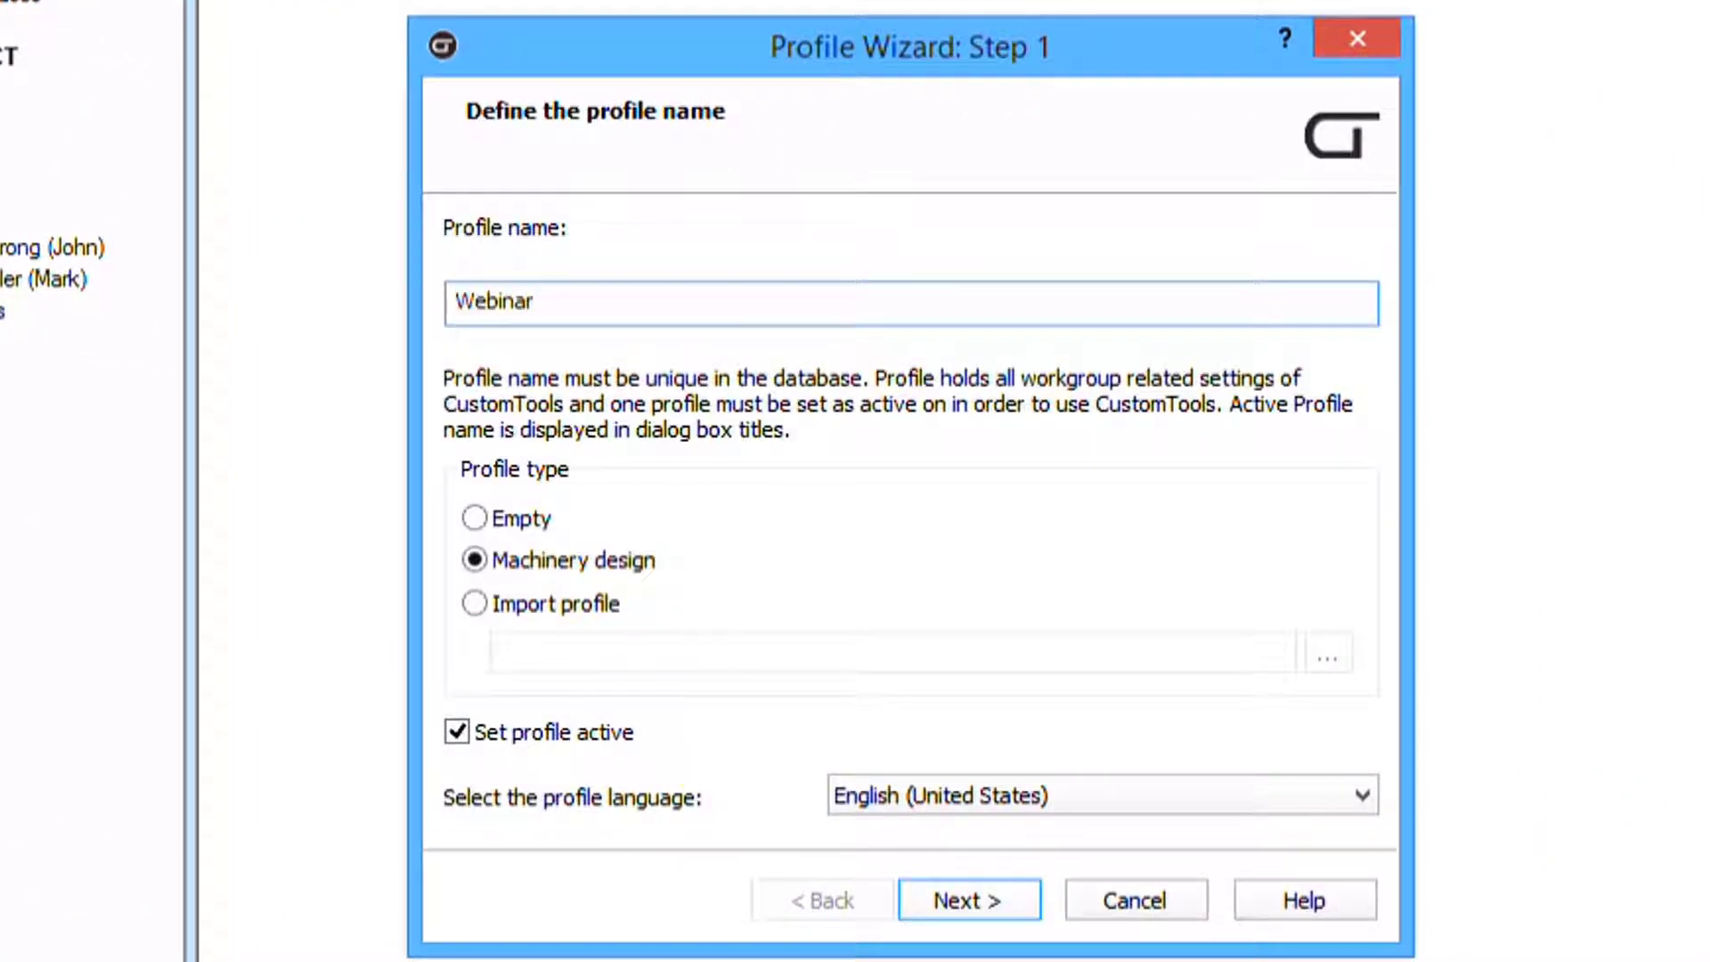
pyautogui.click(475, 518)
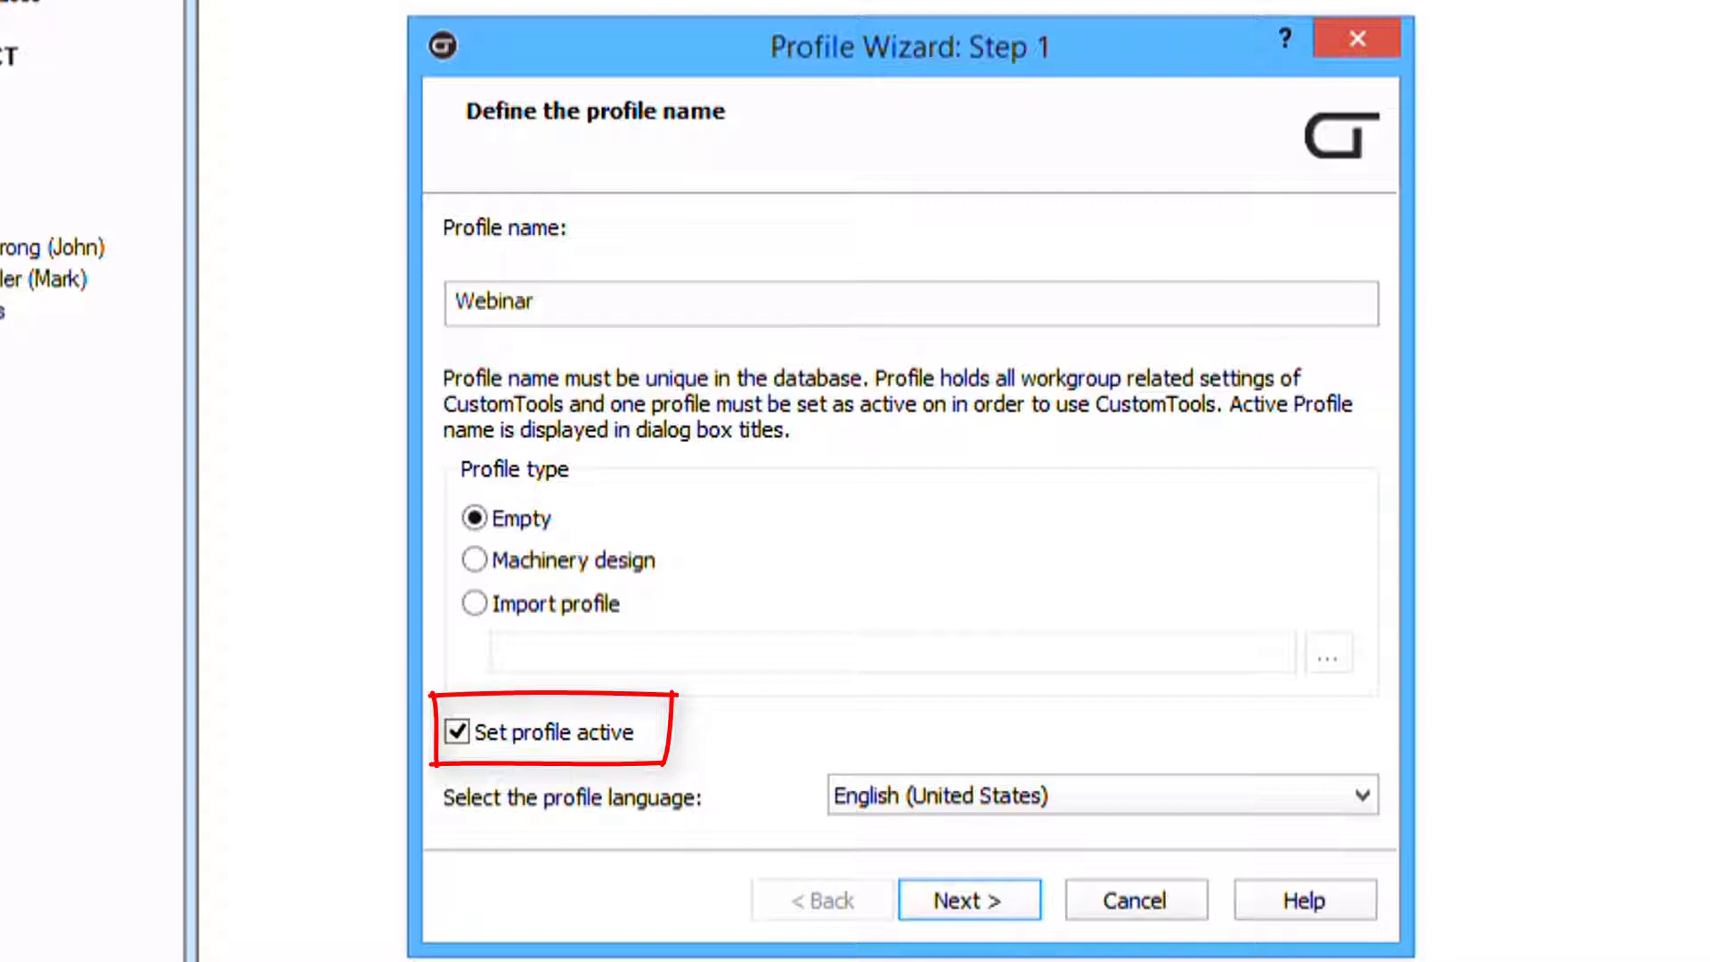
pyautogui.click(969, 900)
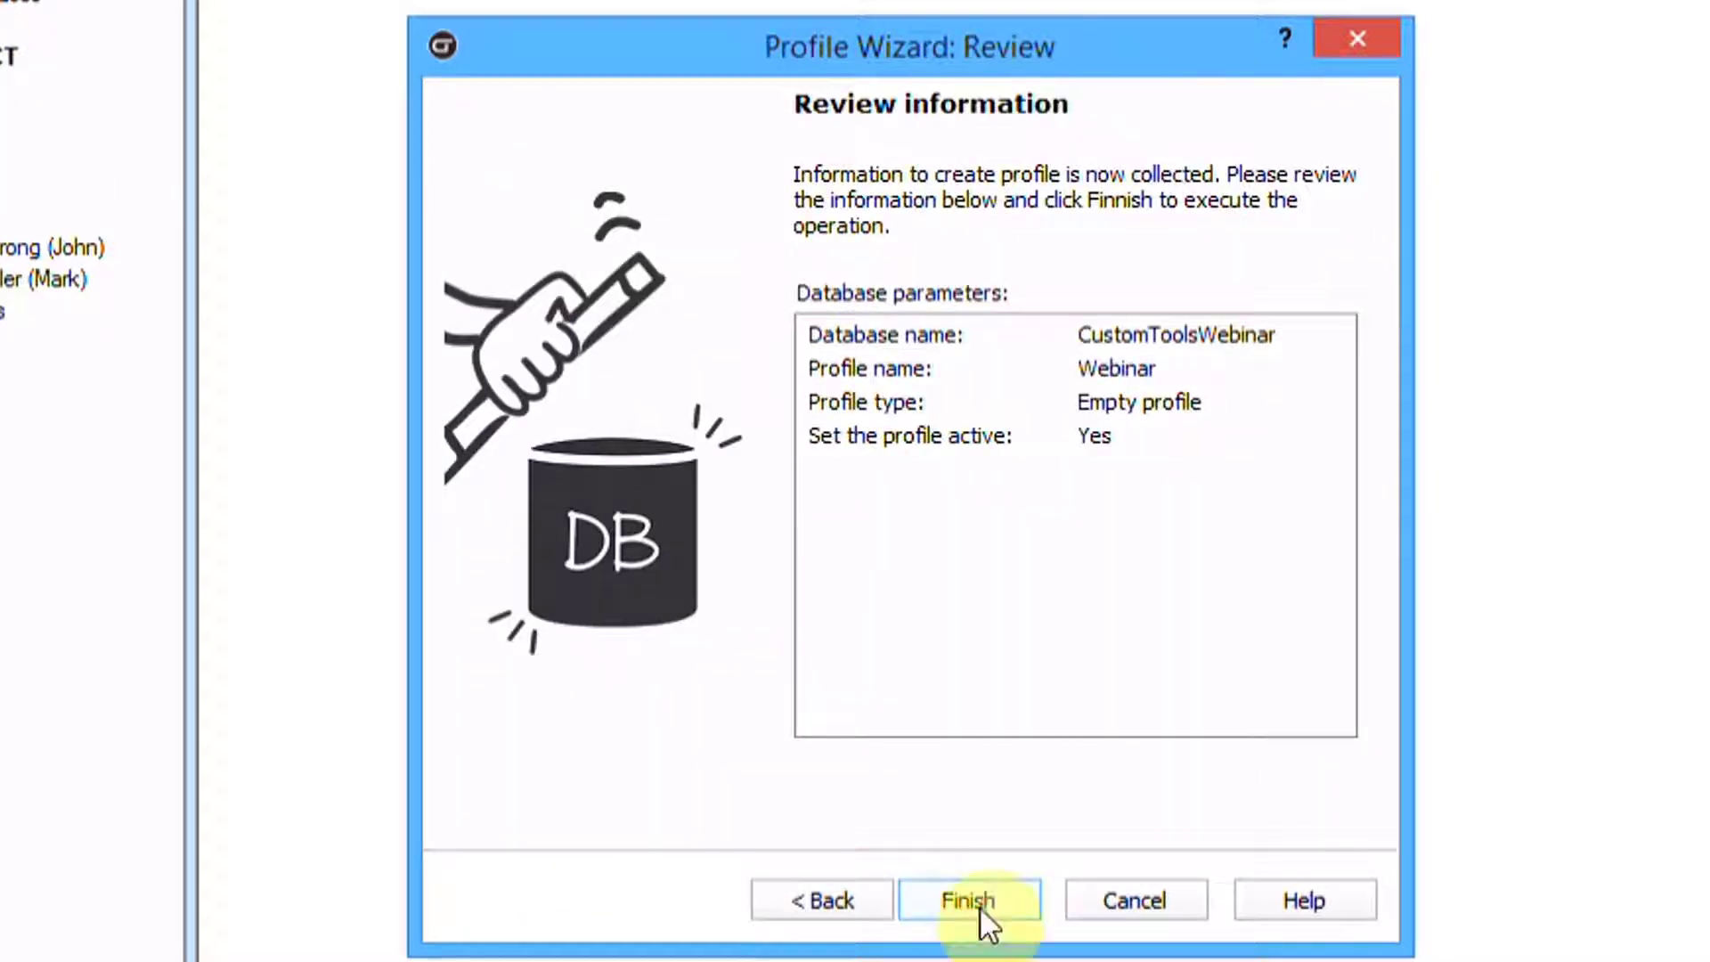
pyautogui.click(980, 906)
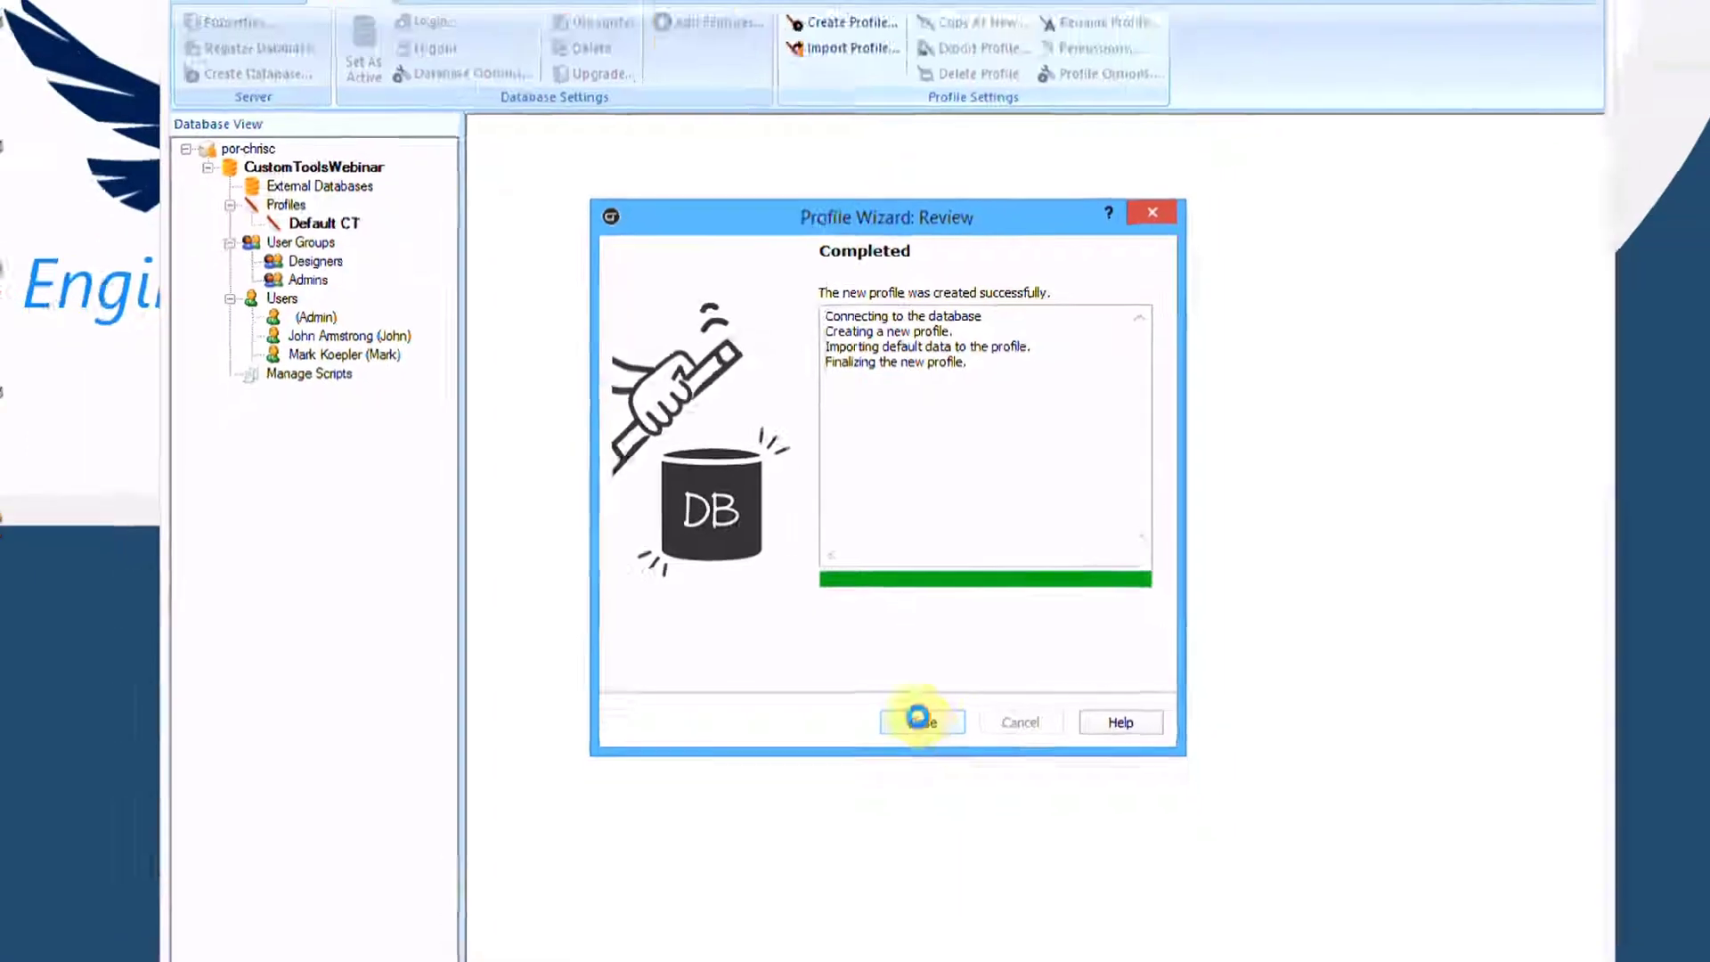
pyautogui.click(969, 899)
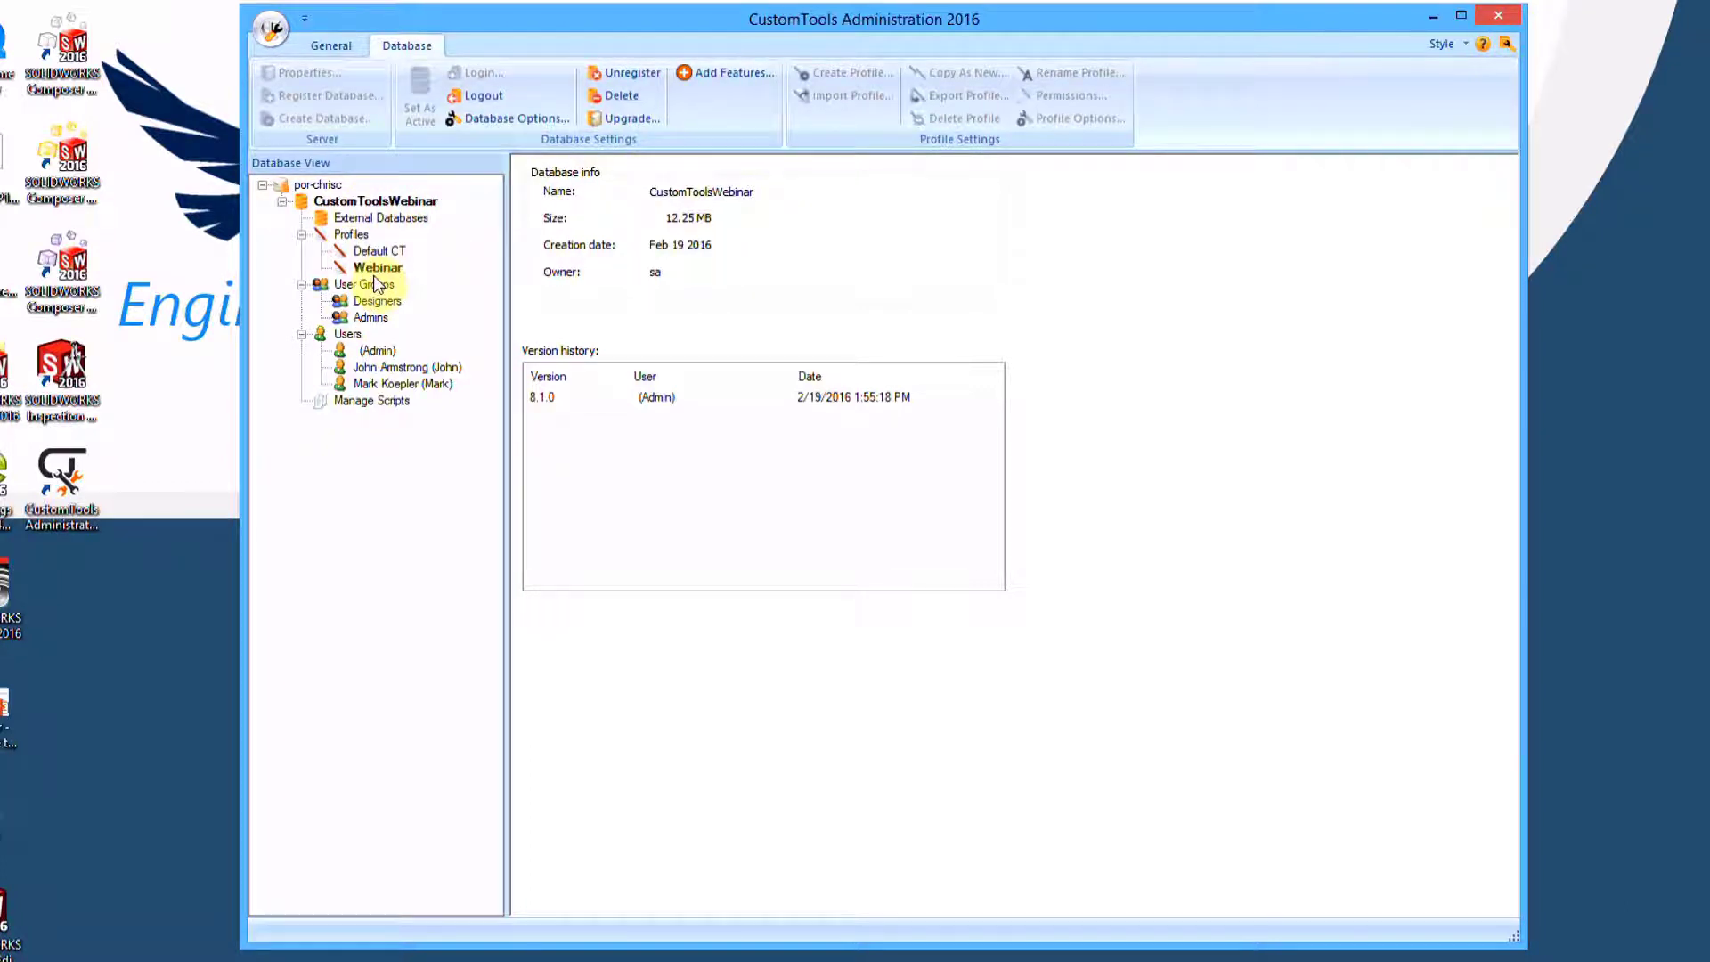
pyautogui.click(1498, 15)
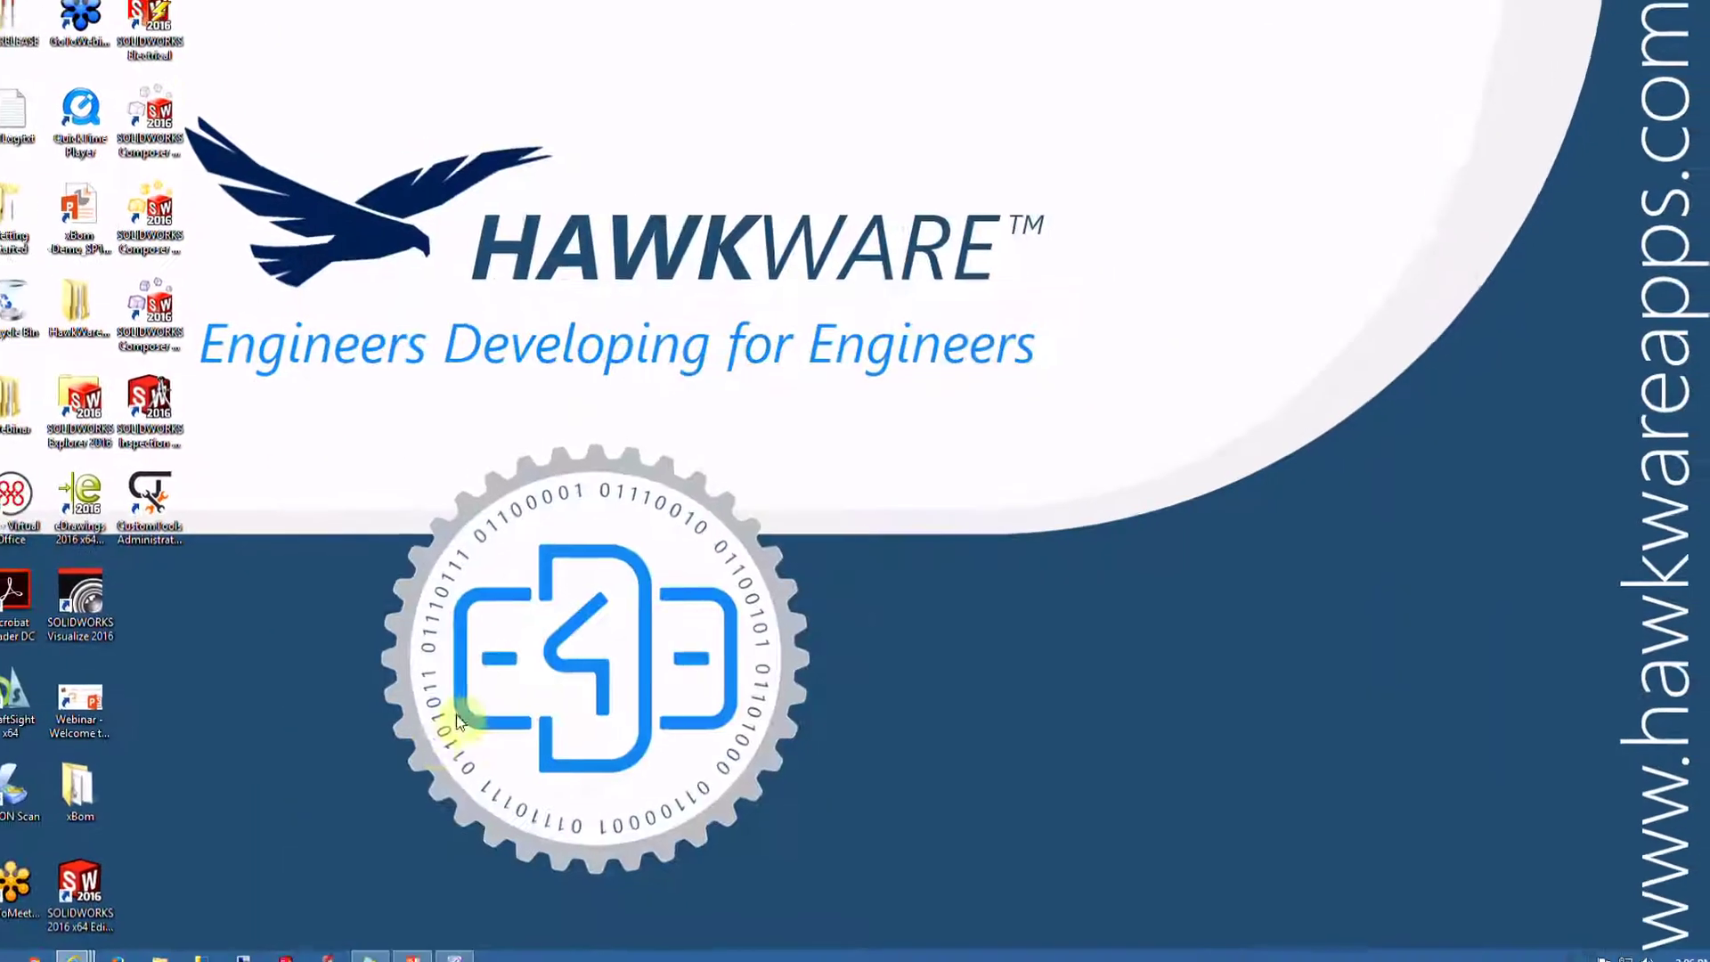
# Relaunch SOLIDWORKS 2016 and log in to the CustomTools Webinar database
pyautogui.click(296, 960)
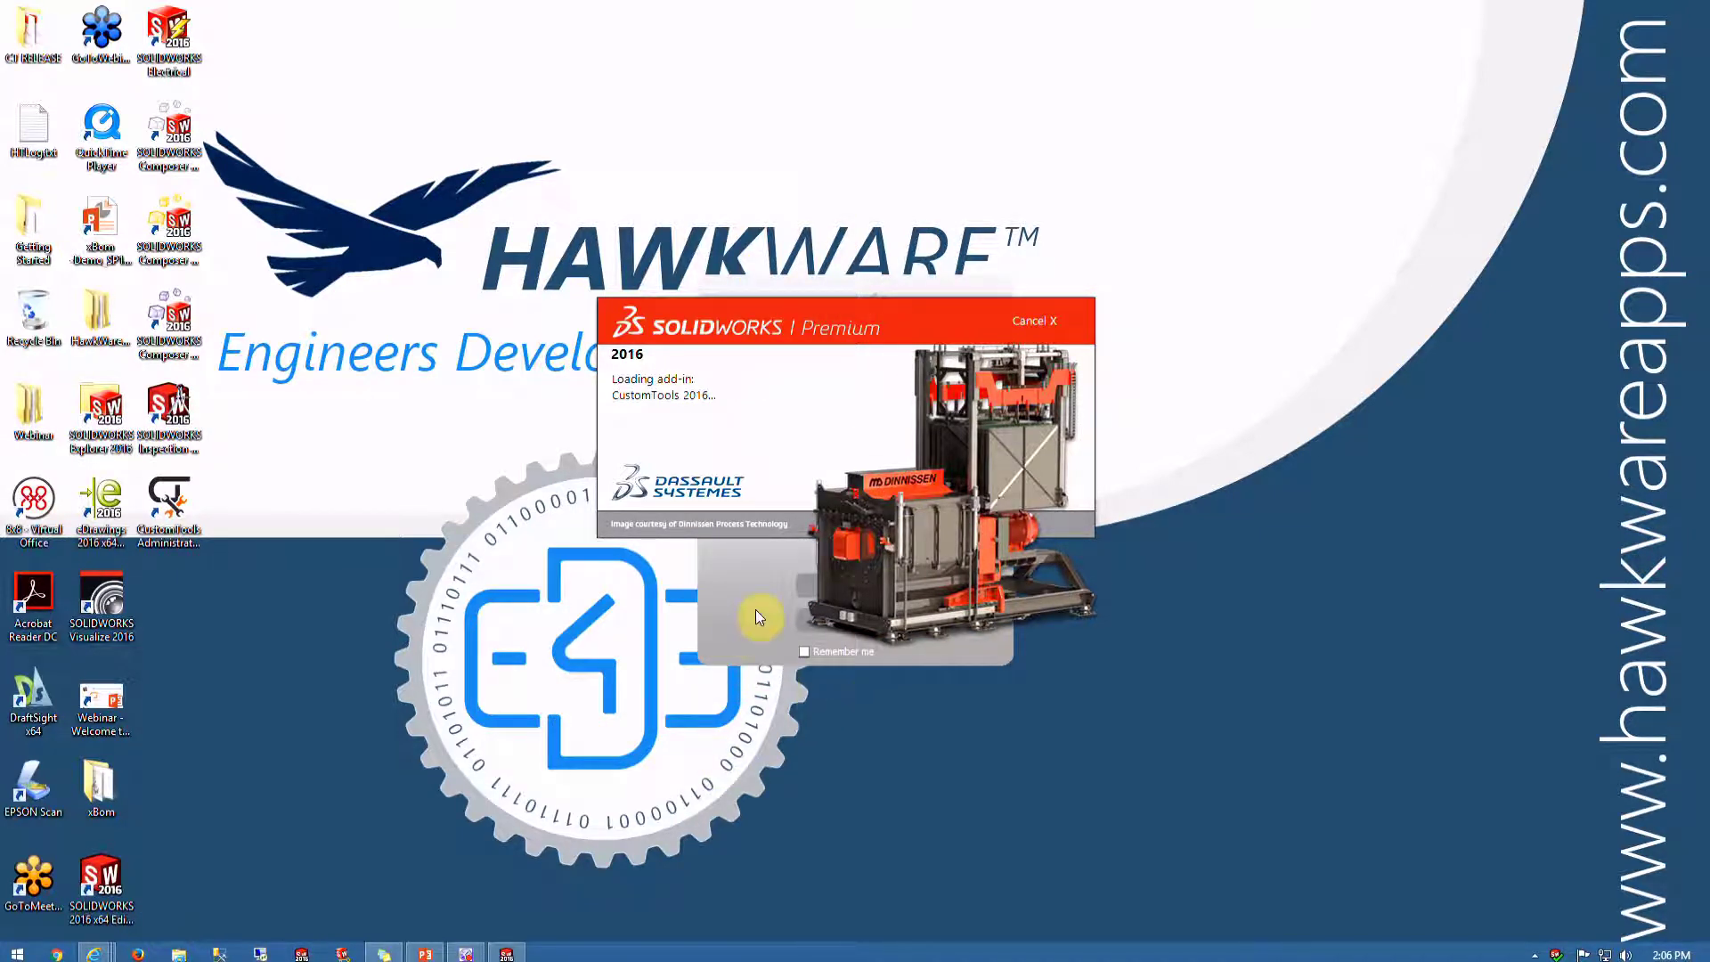
pyautogui.click(741, 585)
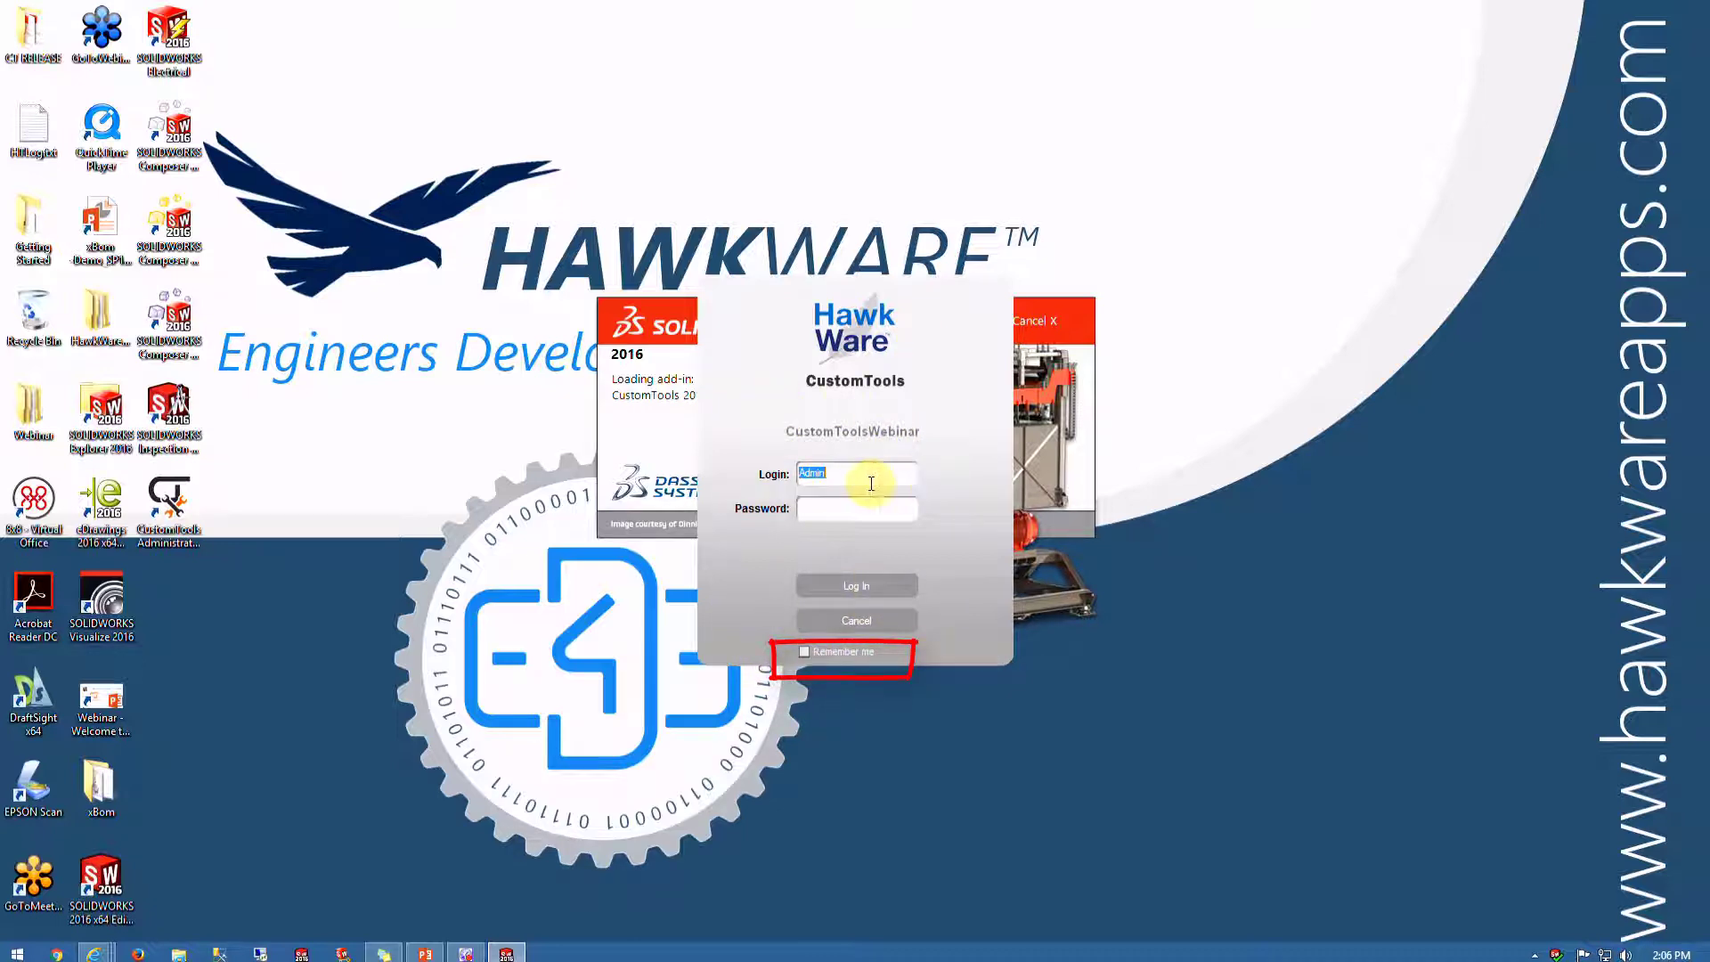
pyautogui.click(840, 511)
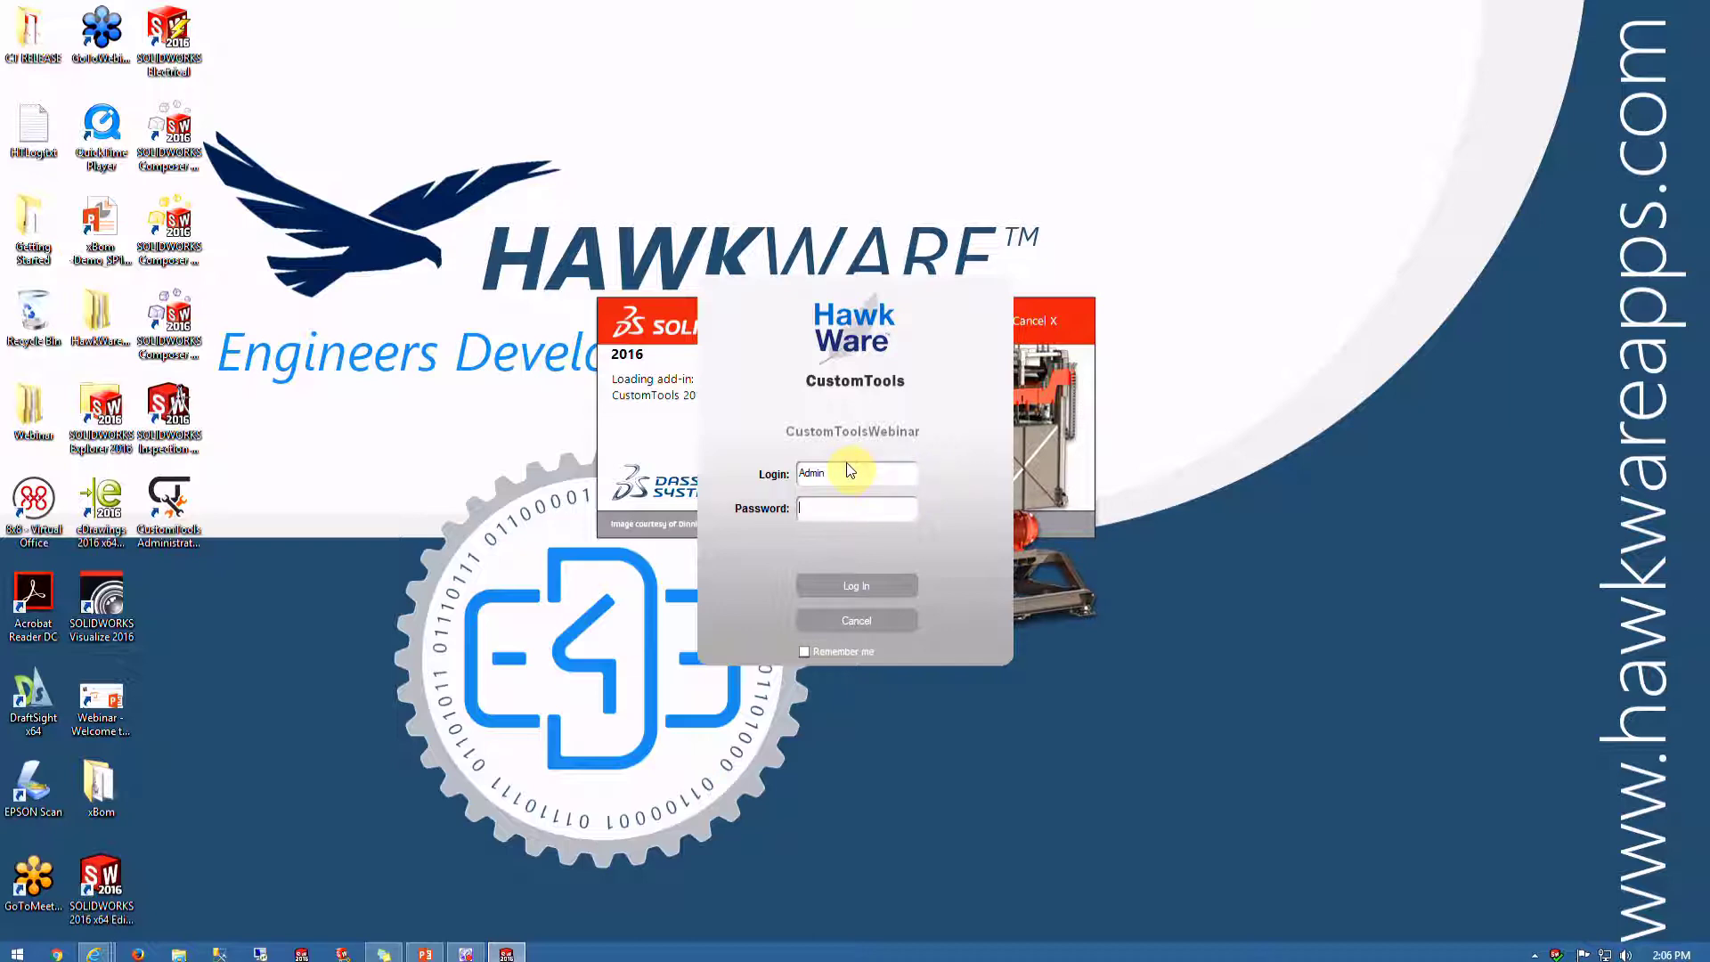
pyautogui.click(867, 584)
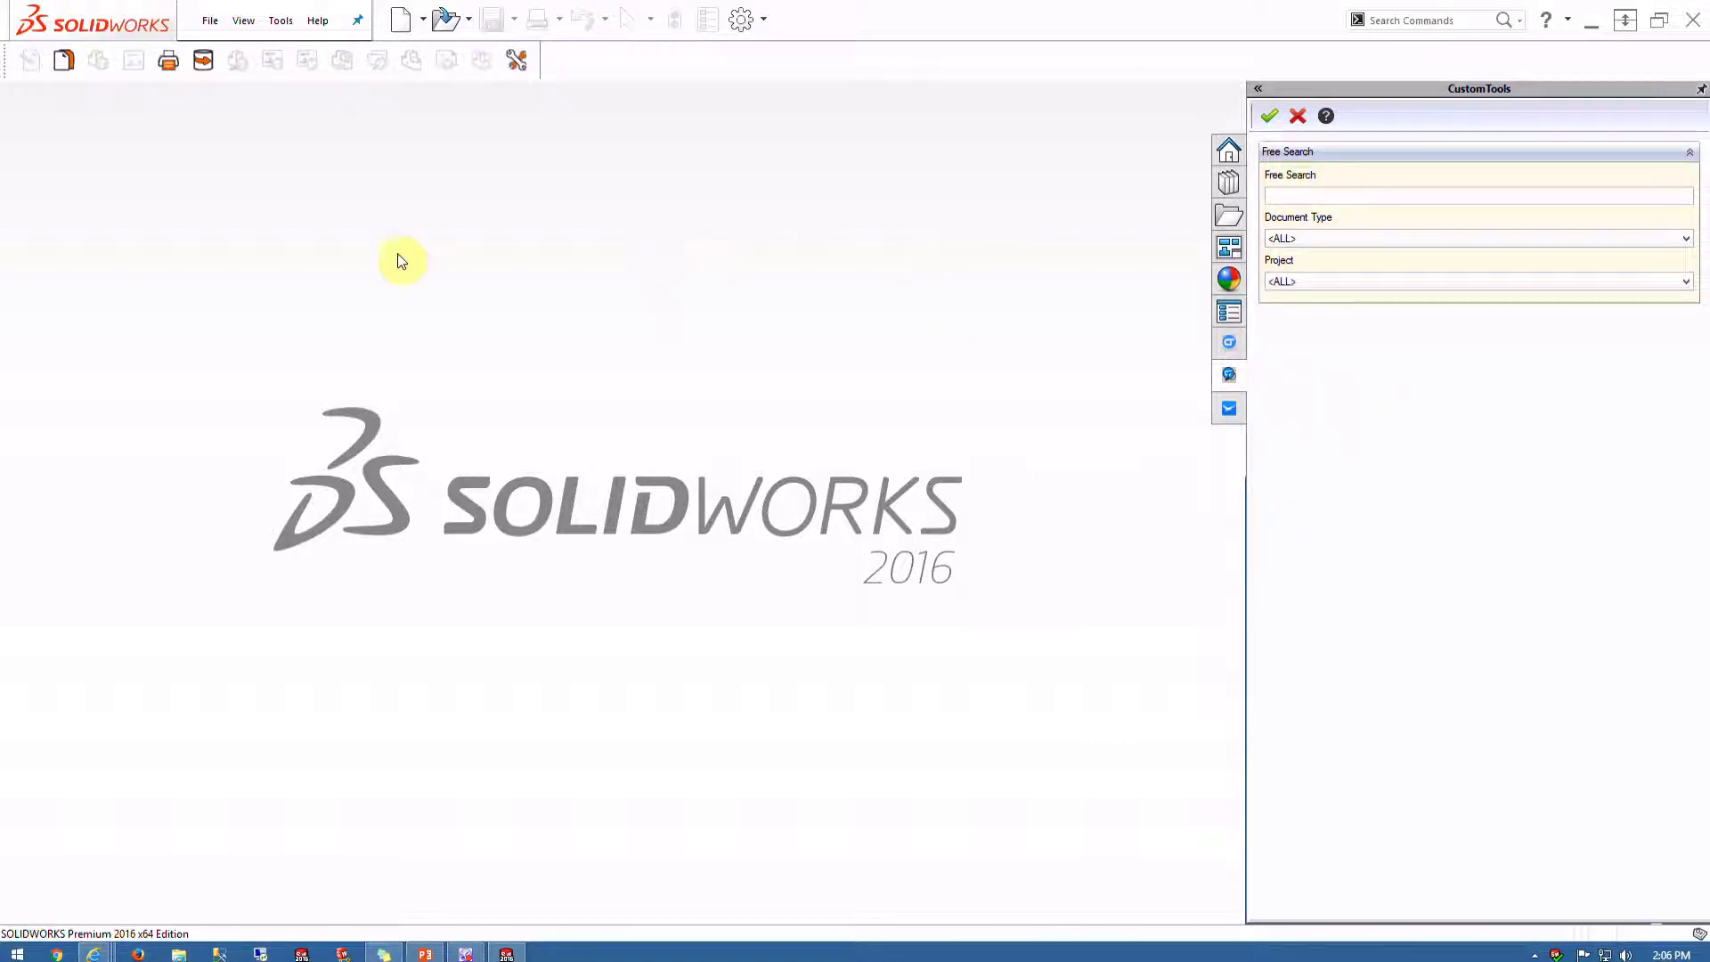
# Open CustomTools Profile Options and show the Webinar profile's empty Model Properties list
pyautogui.click(516, 62)
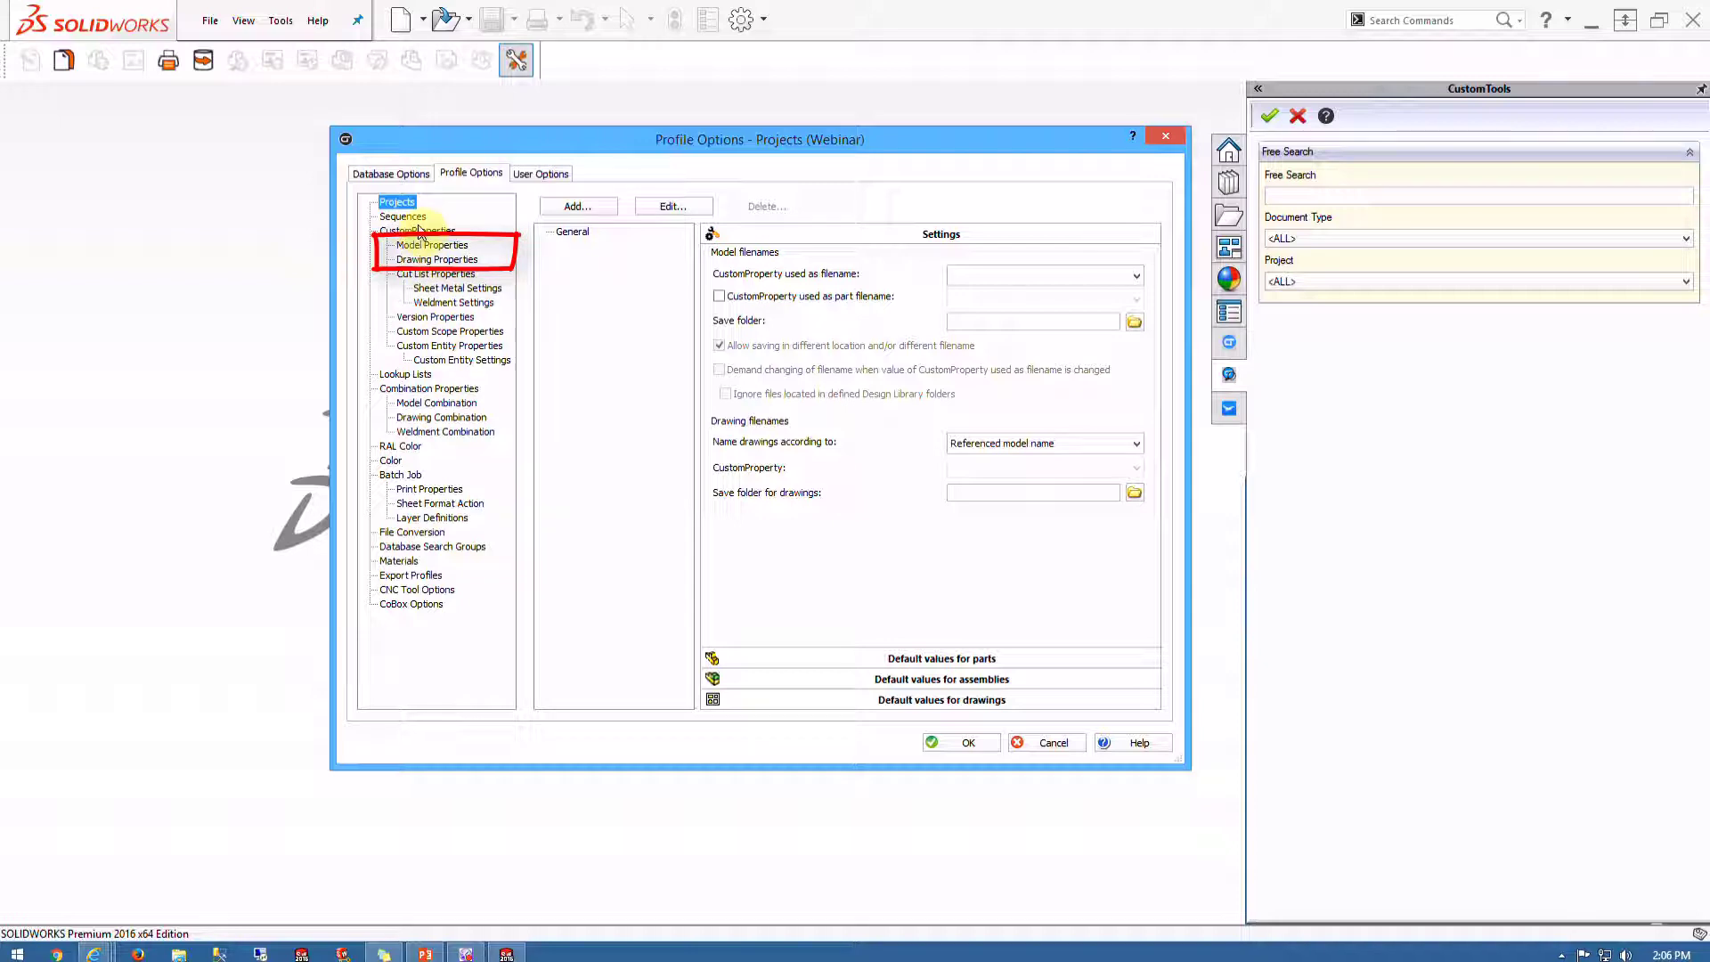
pyautogui.click(411, 231)
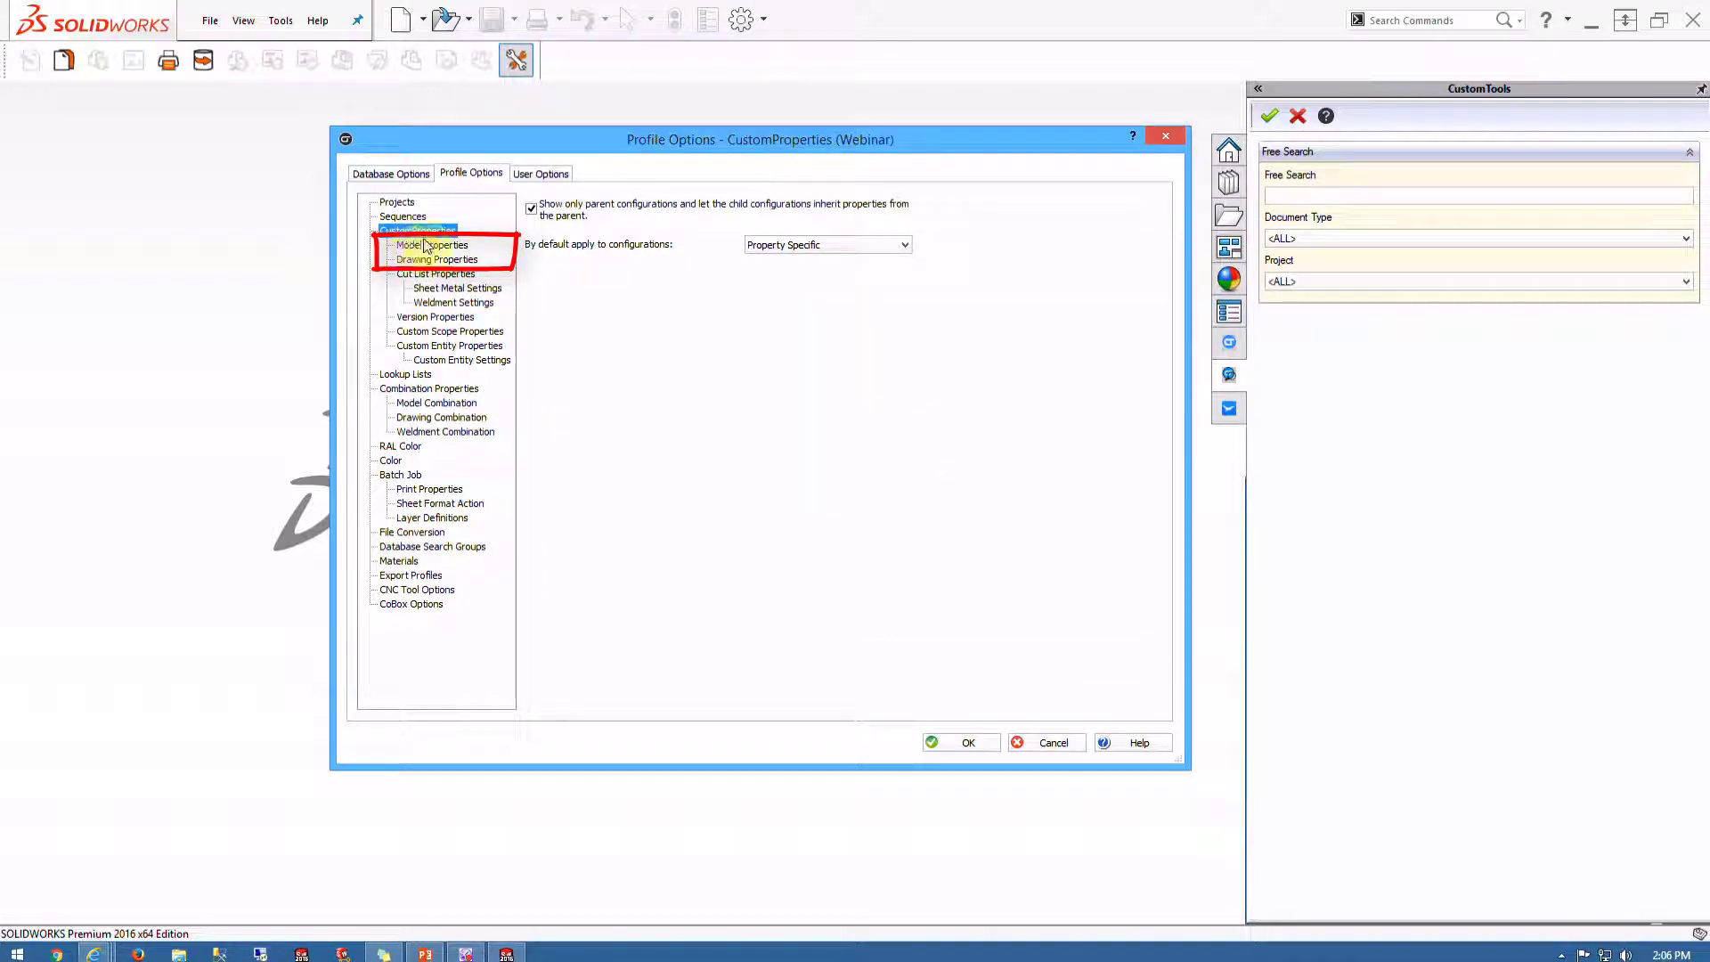
pyautogui.click(412, 246)
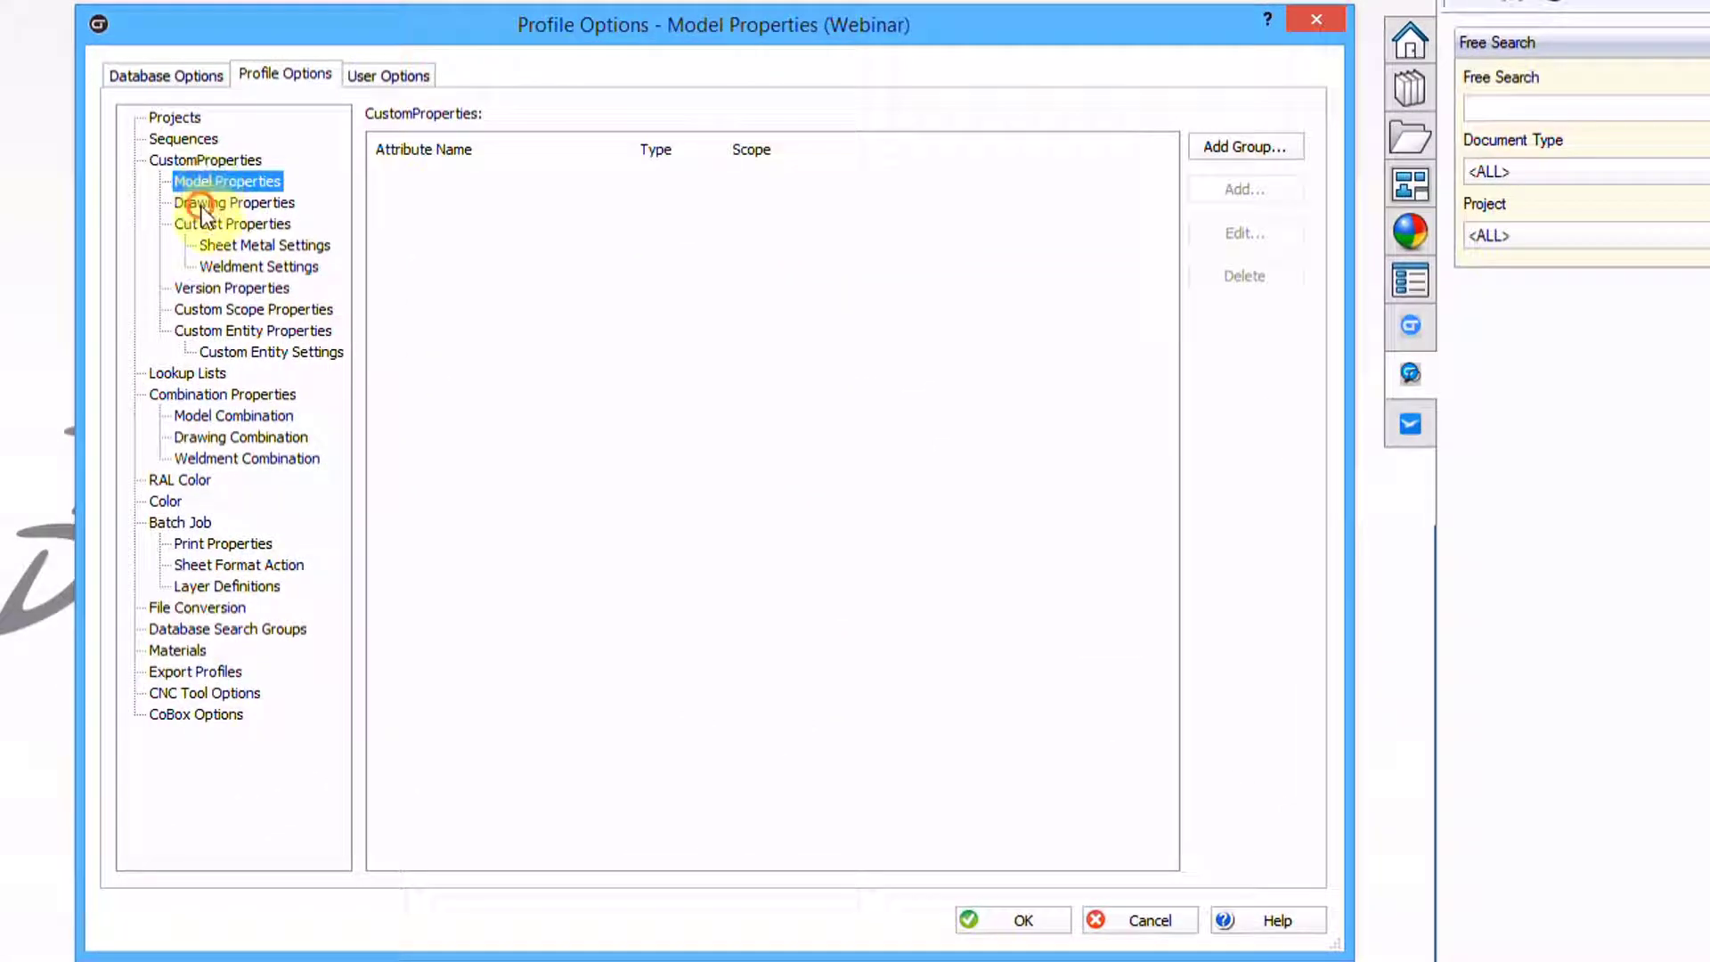
pyautogui.click(201, 206)
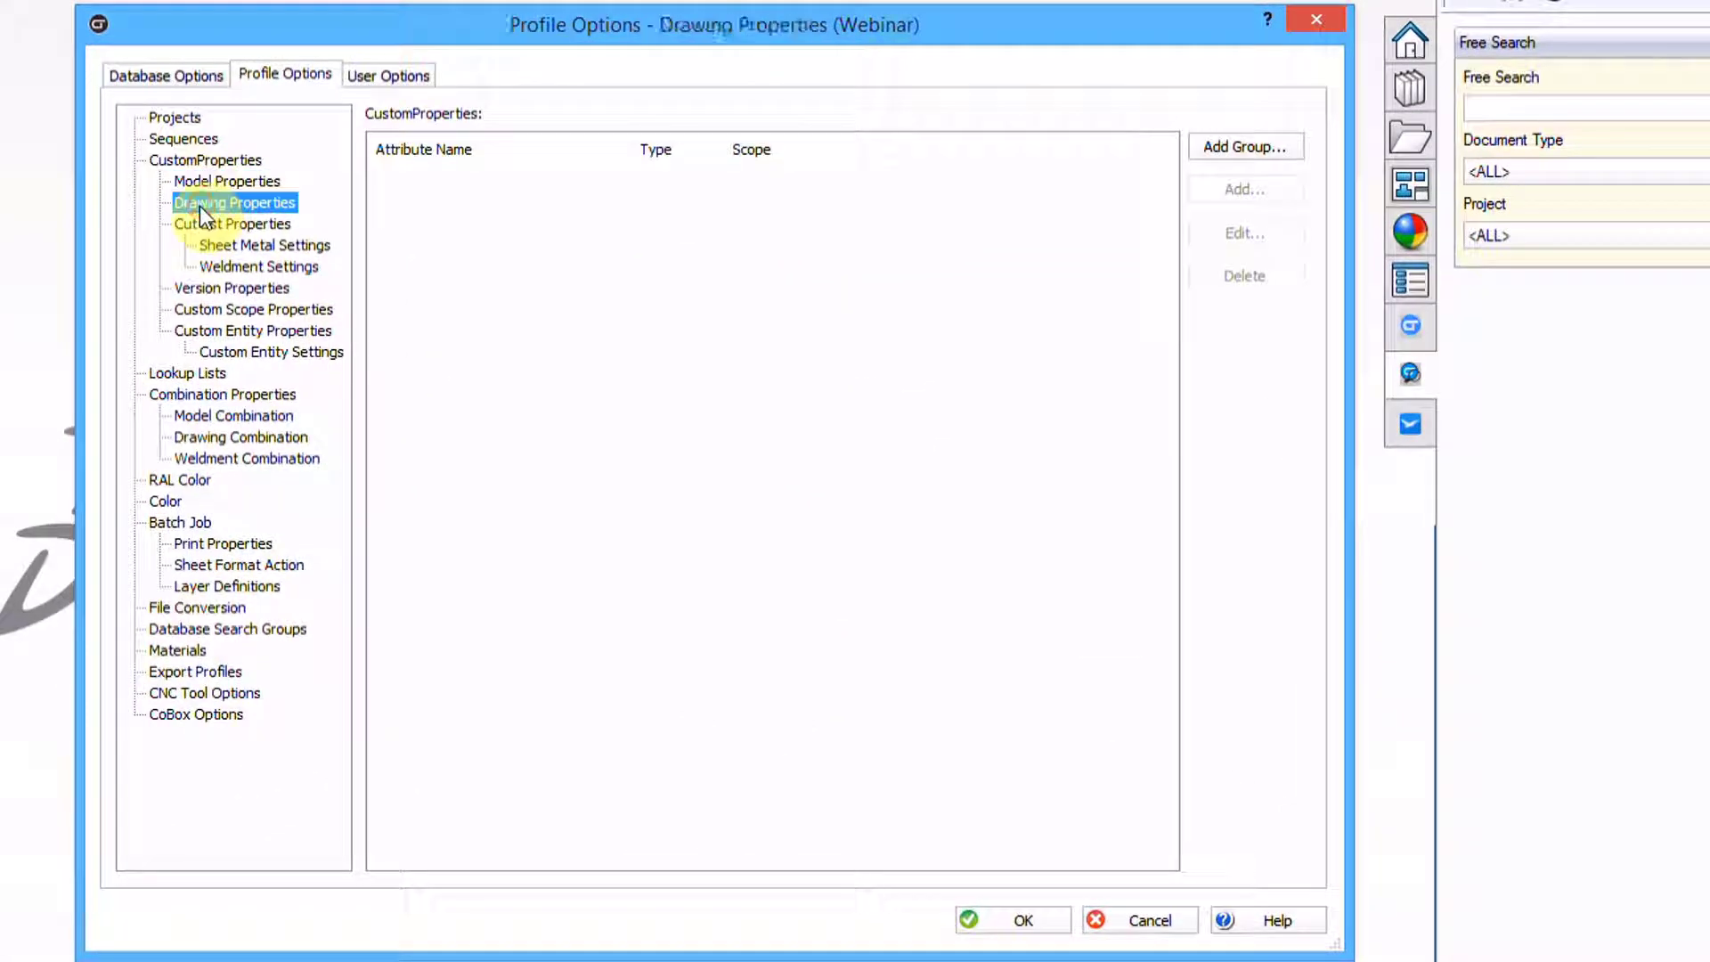
pyautogui.click(205, 184)
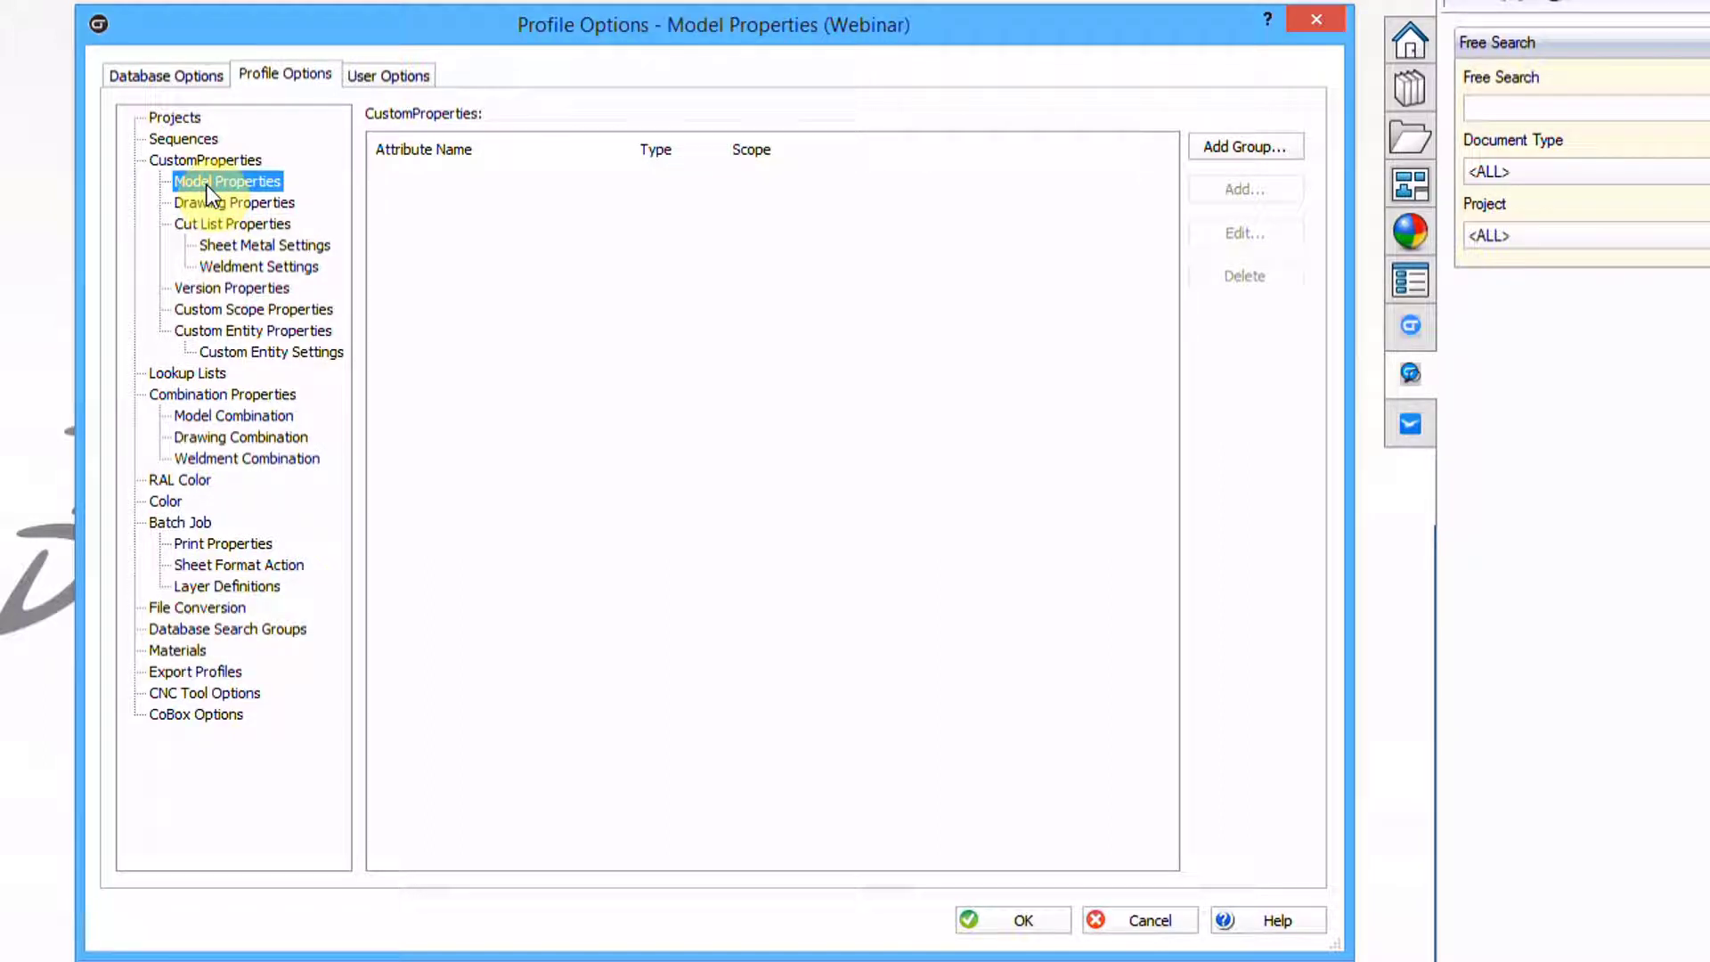
pyautogui.click(212, 201)
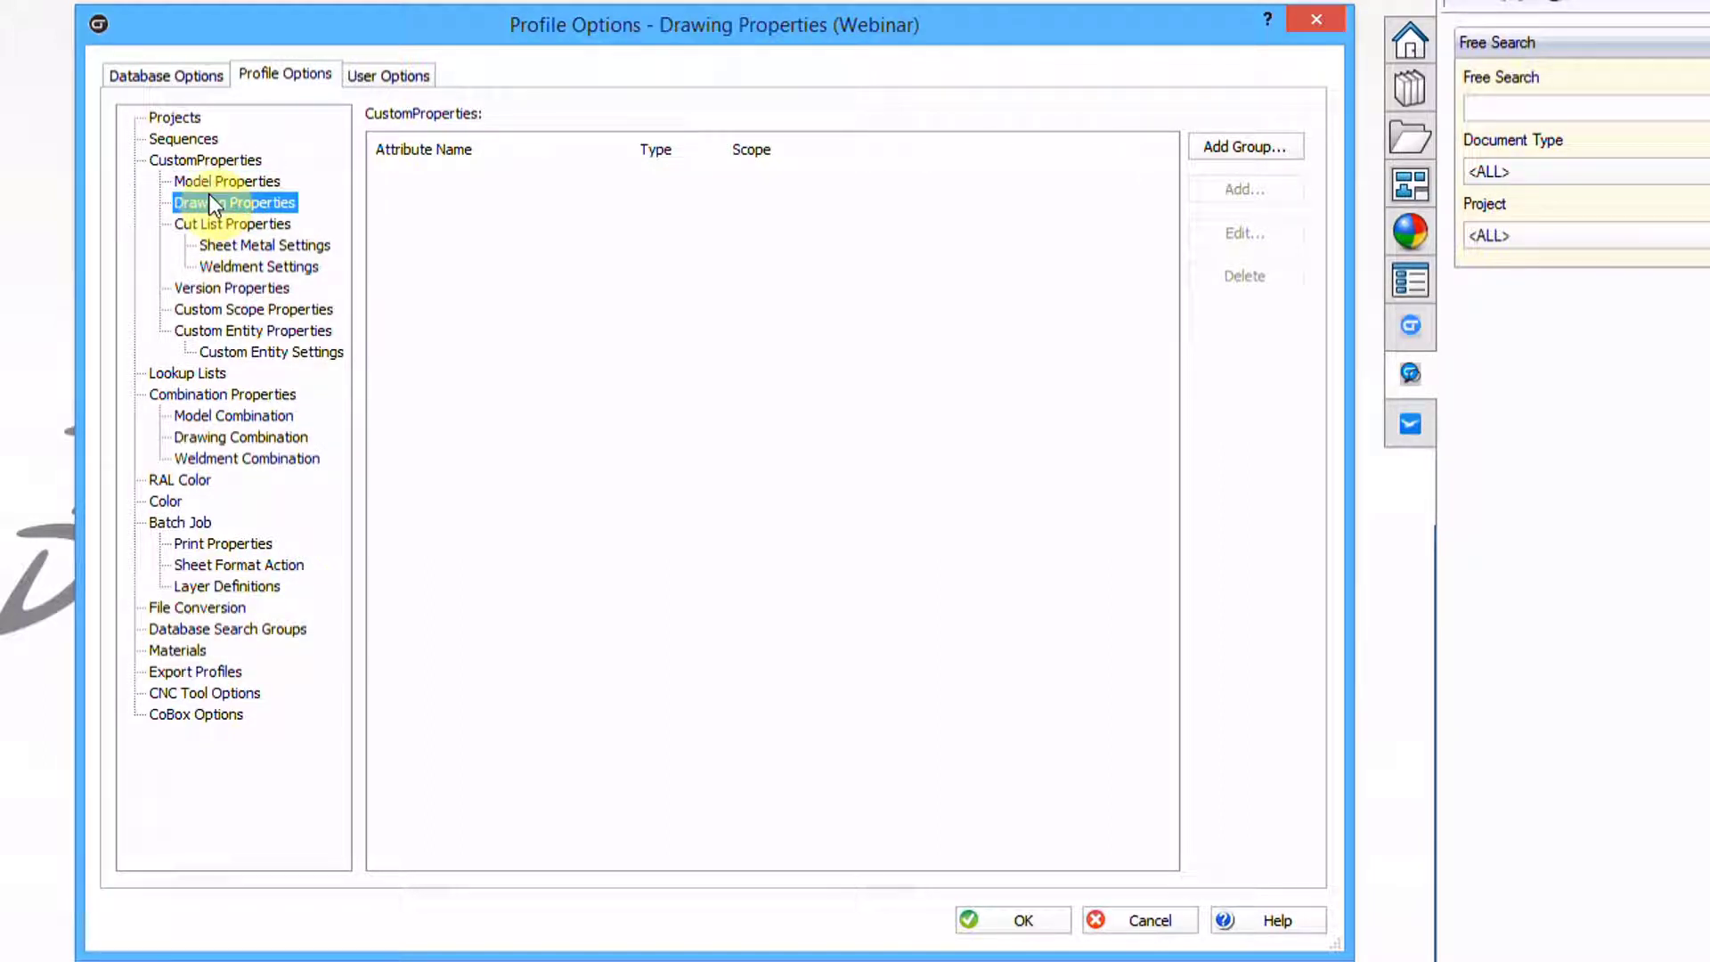
pyautogui.click(214, 179)
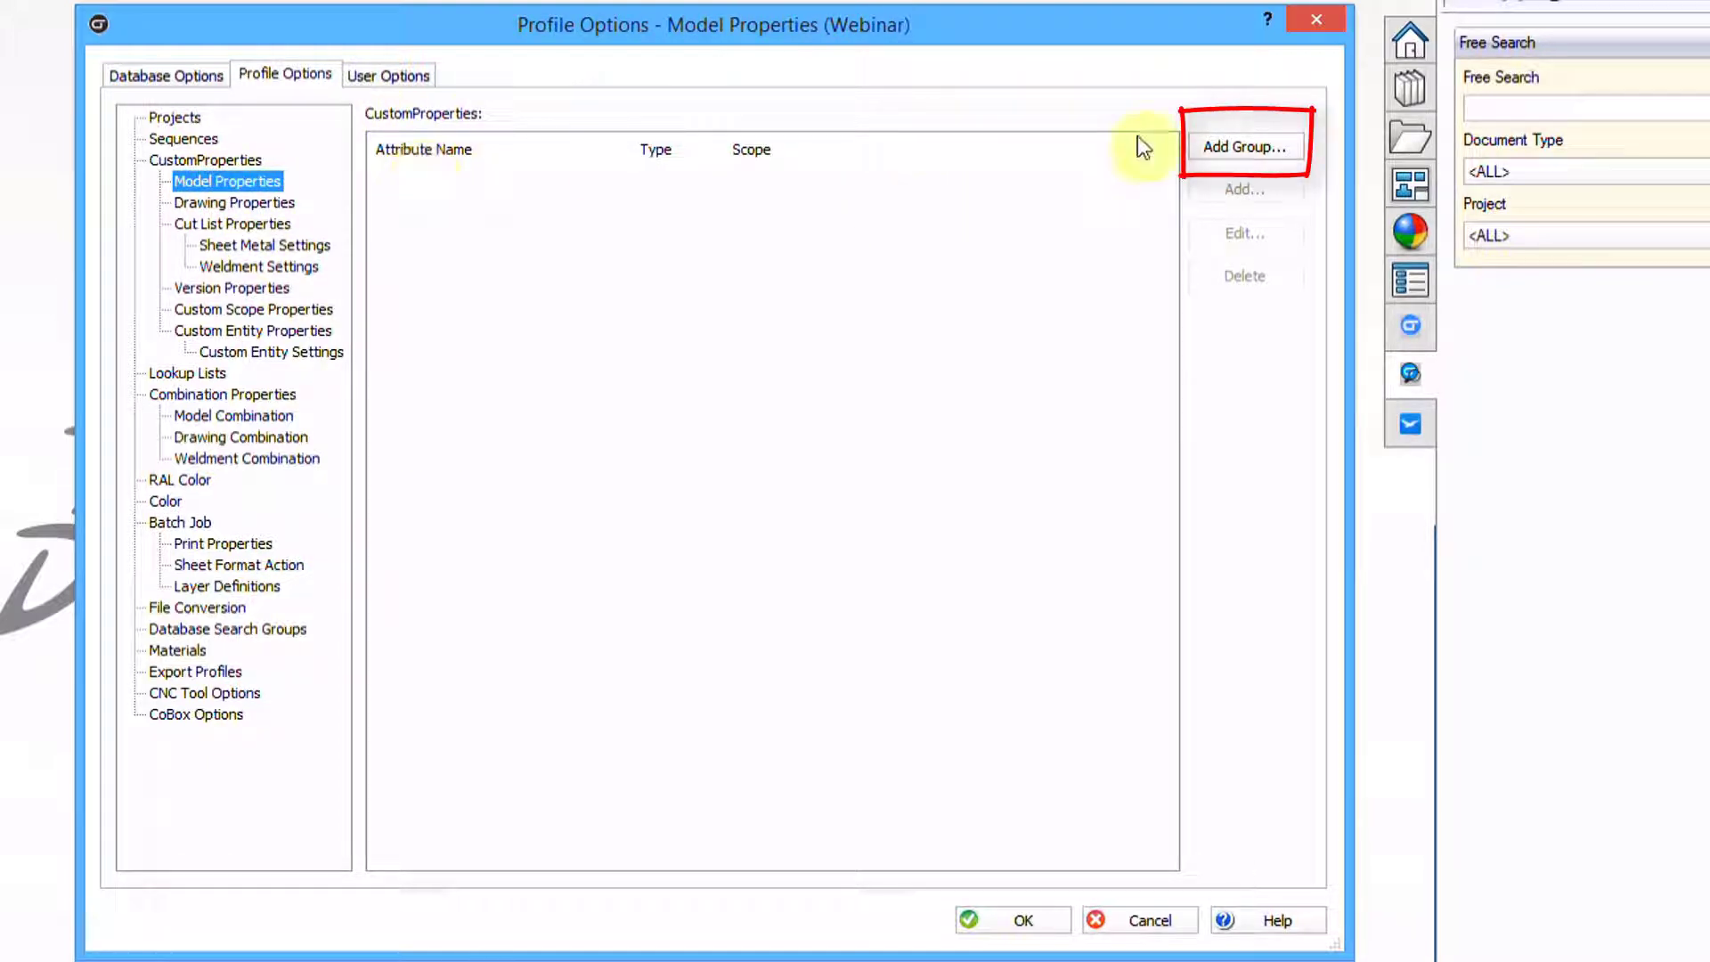
# Create a property group named General in Model Properties and select it
pyautogui.click(1228, 148)
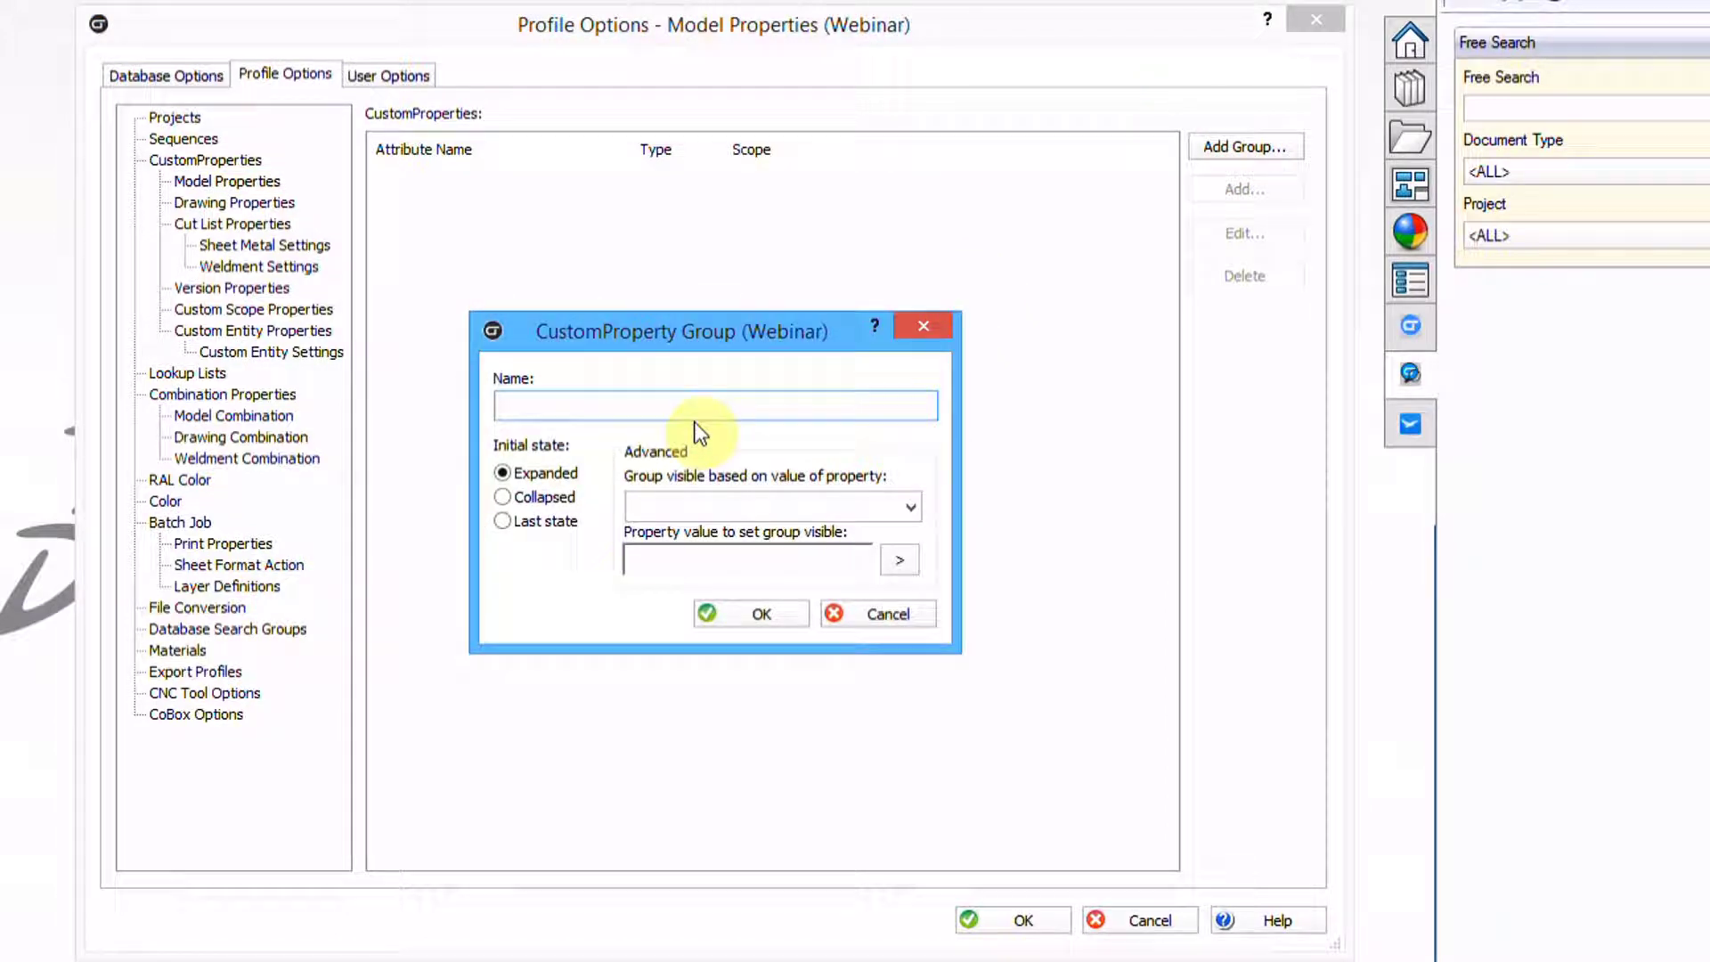
pyautogui.write('General')
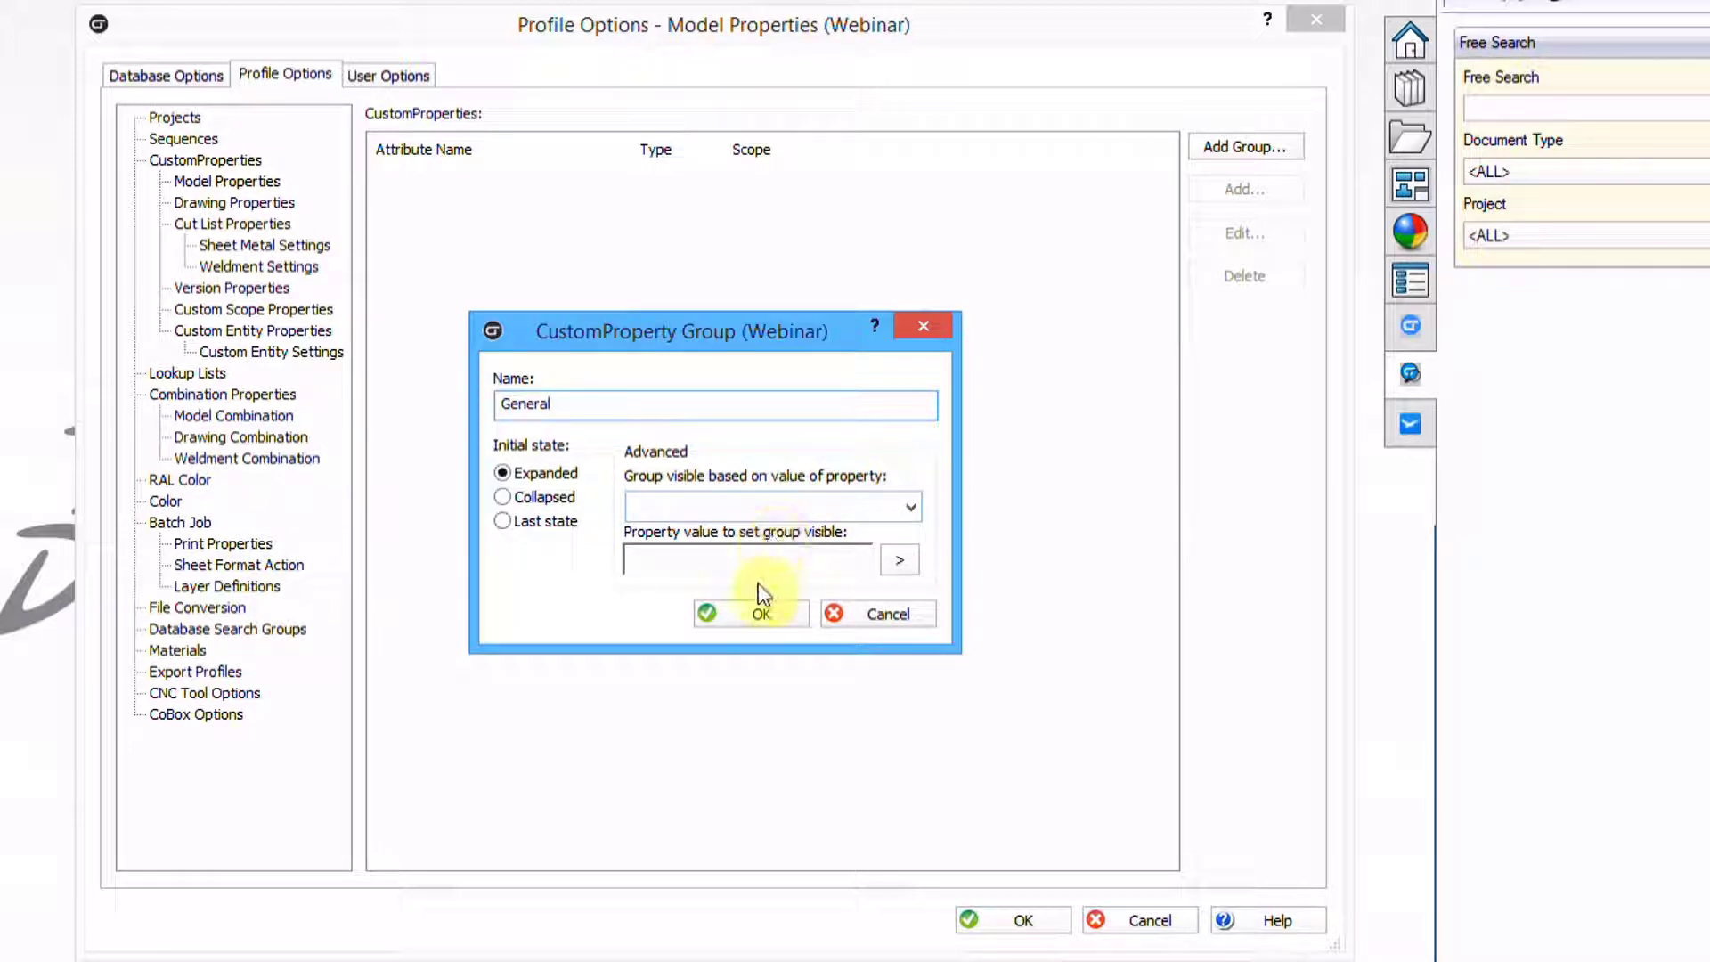
pyautogui.click(748, 614)
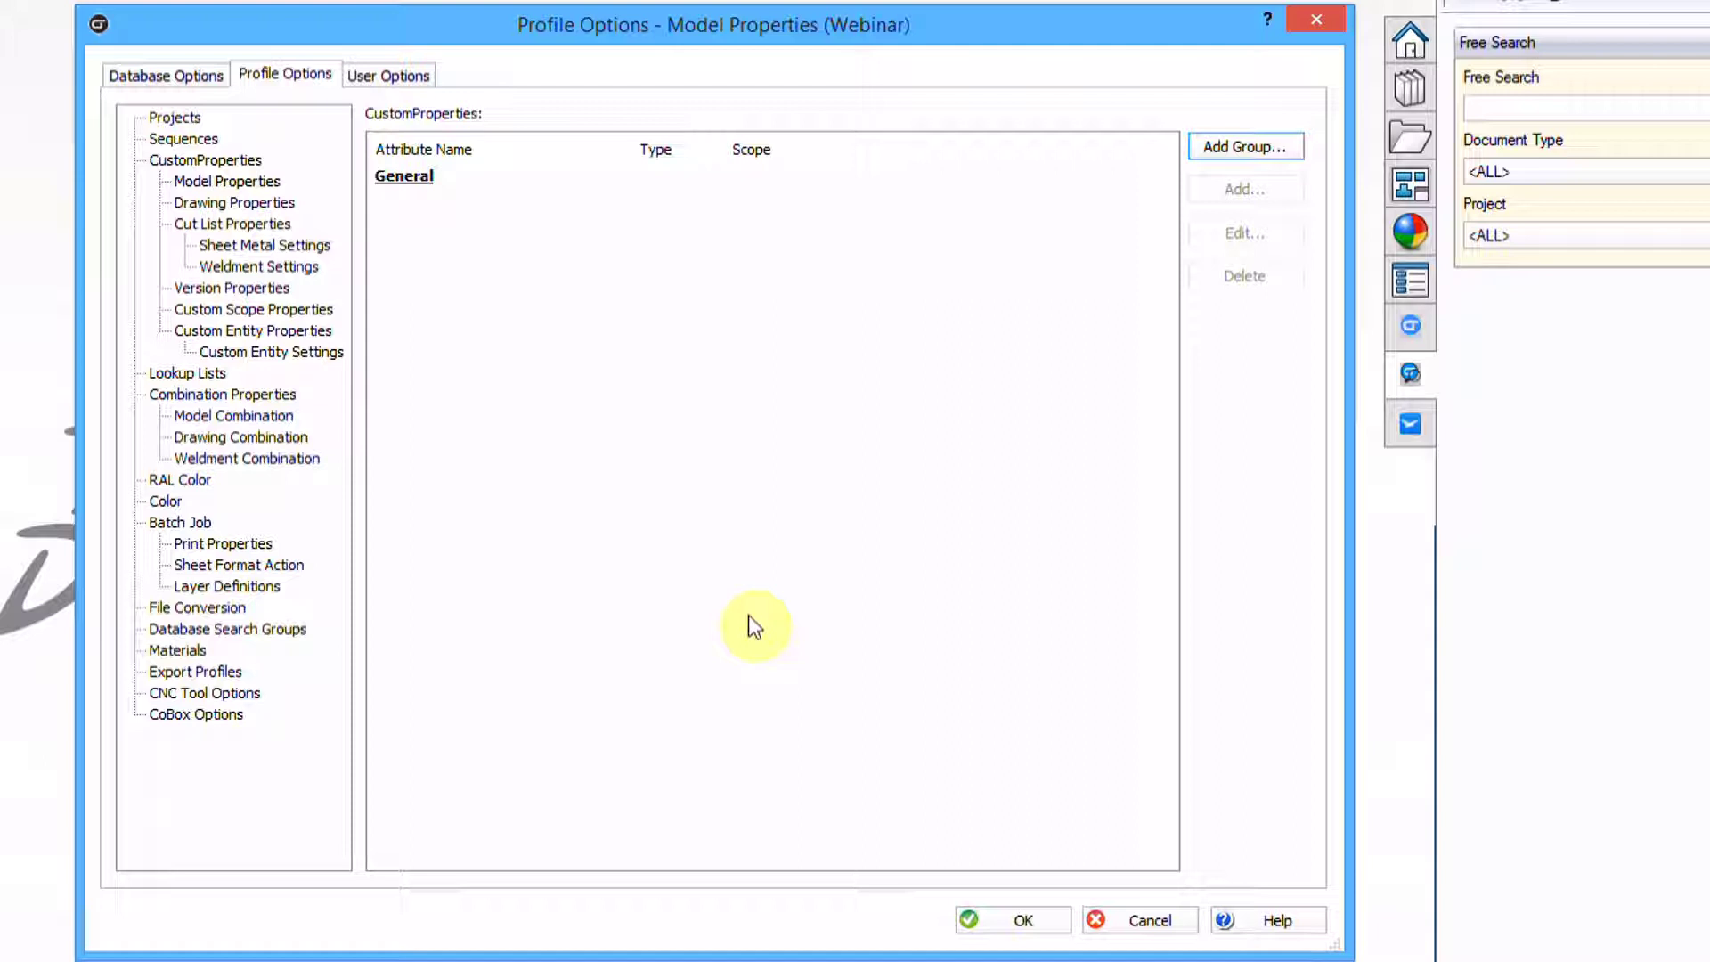
pyautogui.click(394, 177)
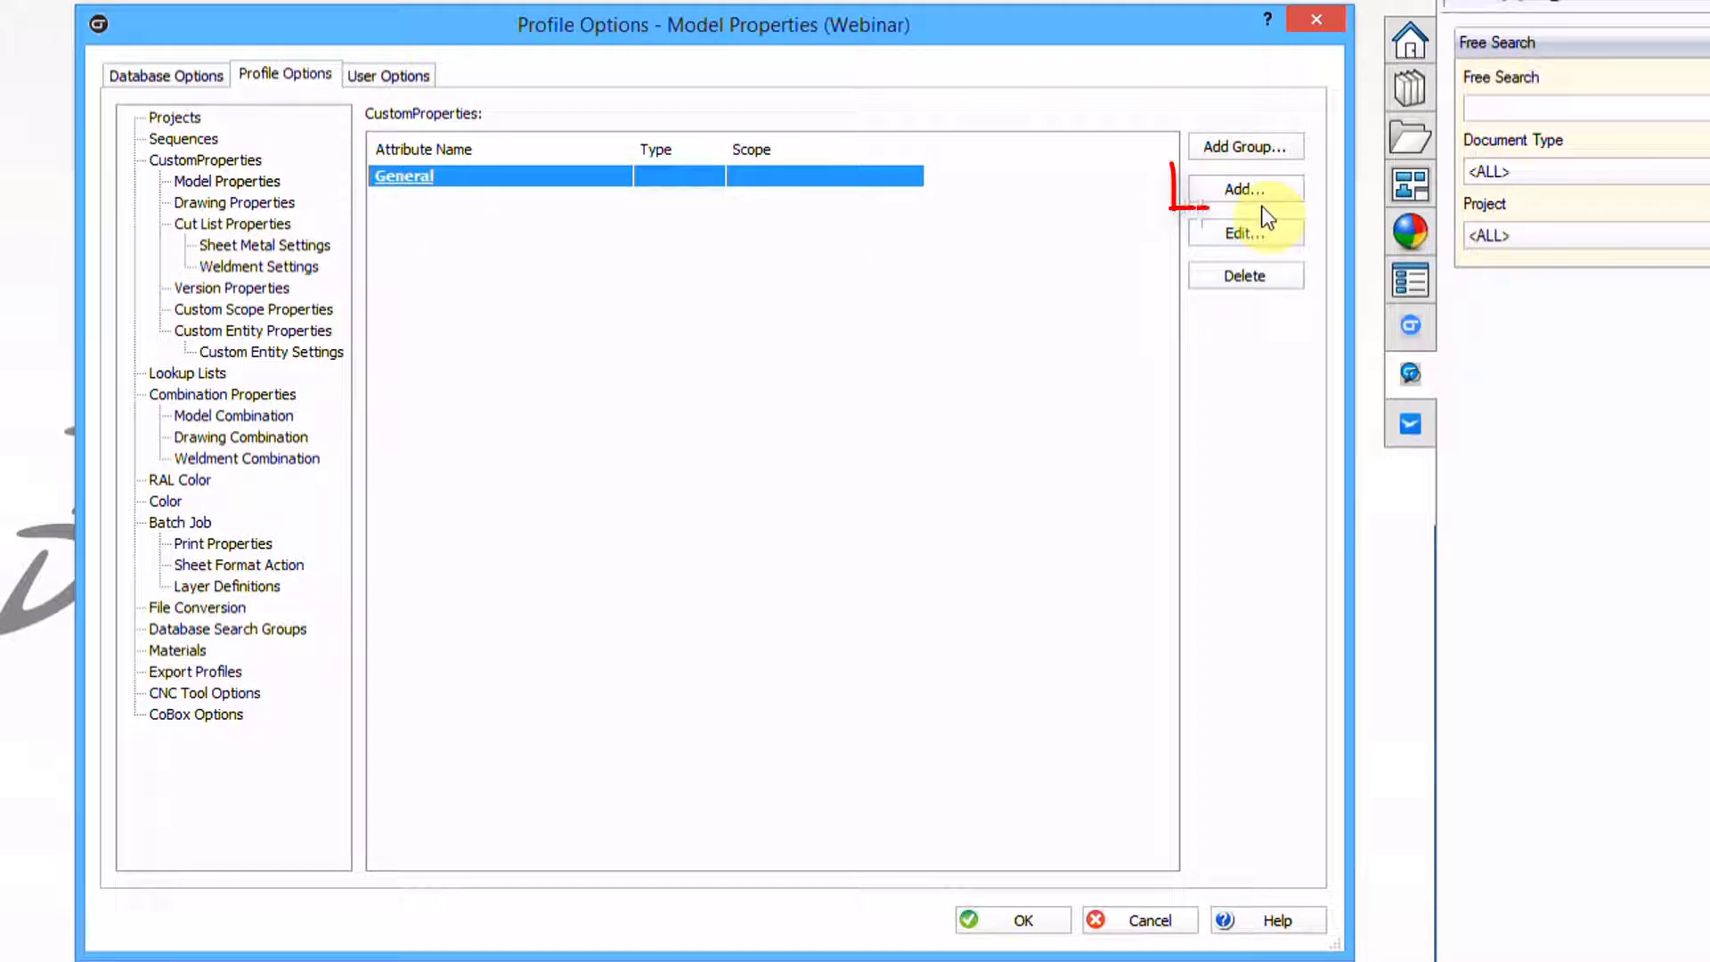
# Start a new General property with attribute name and label both Number
pyautogui.click(1242, 187)
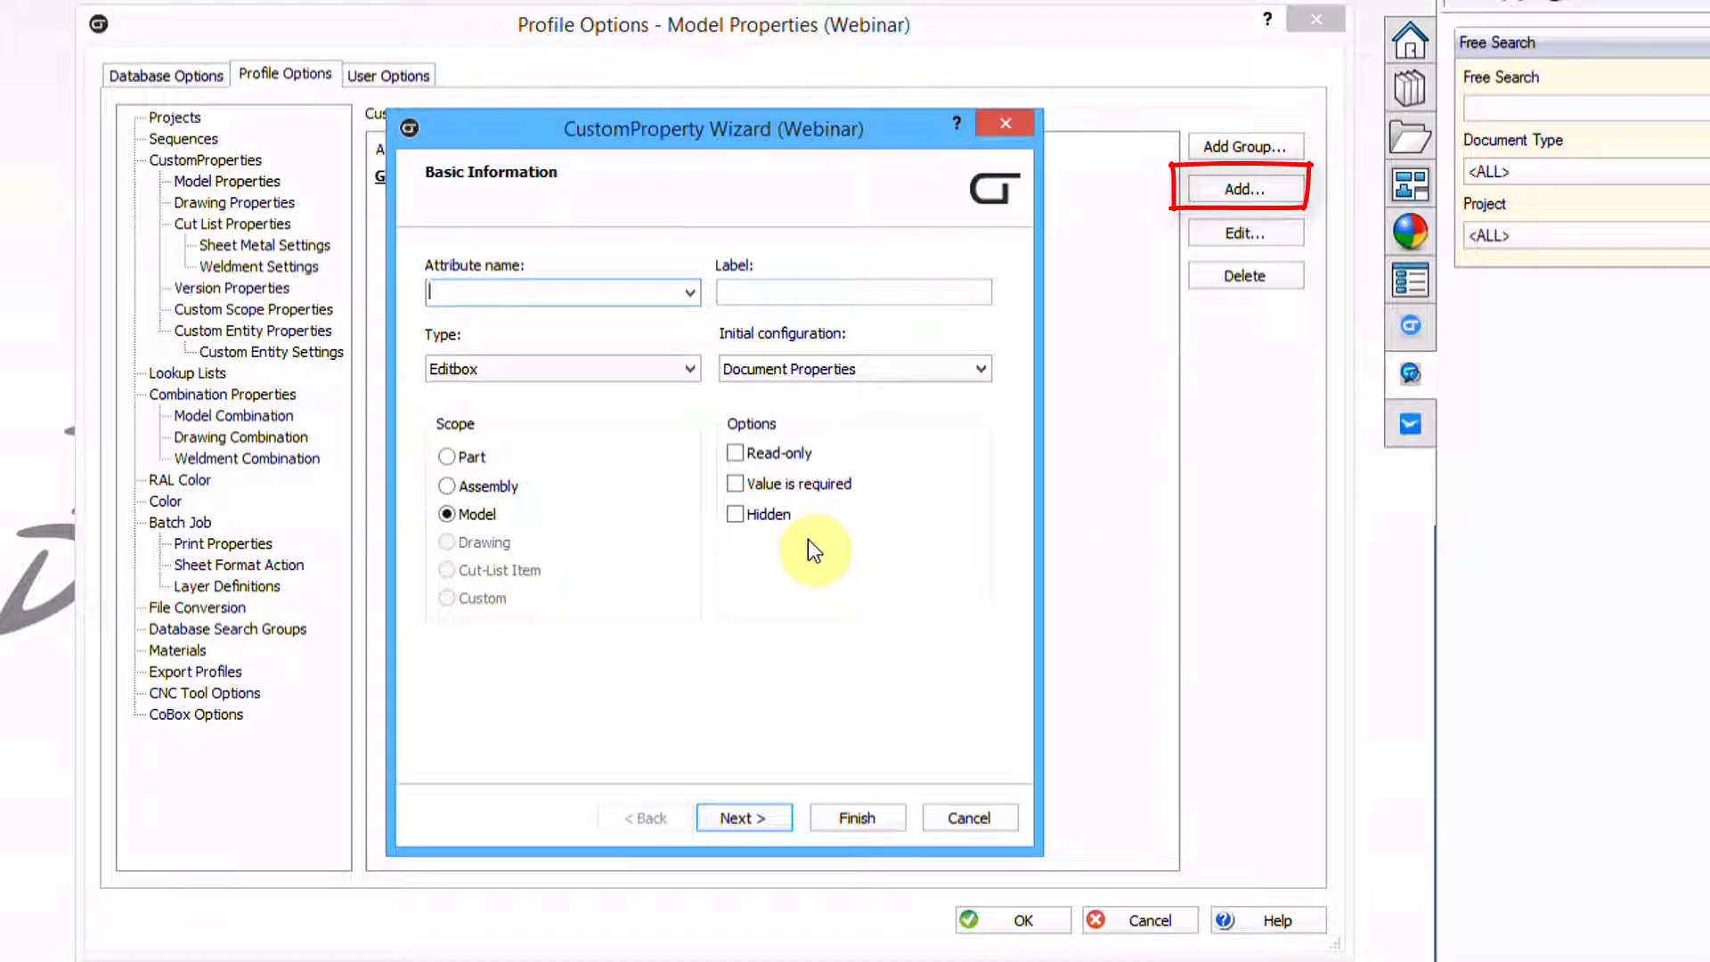
pyautogui.write('Numbe')
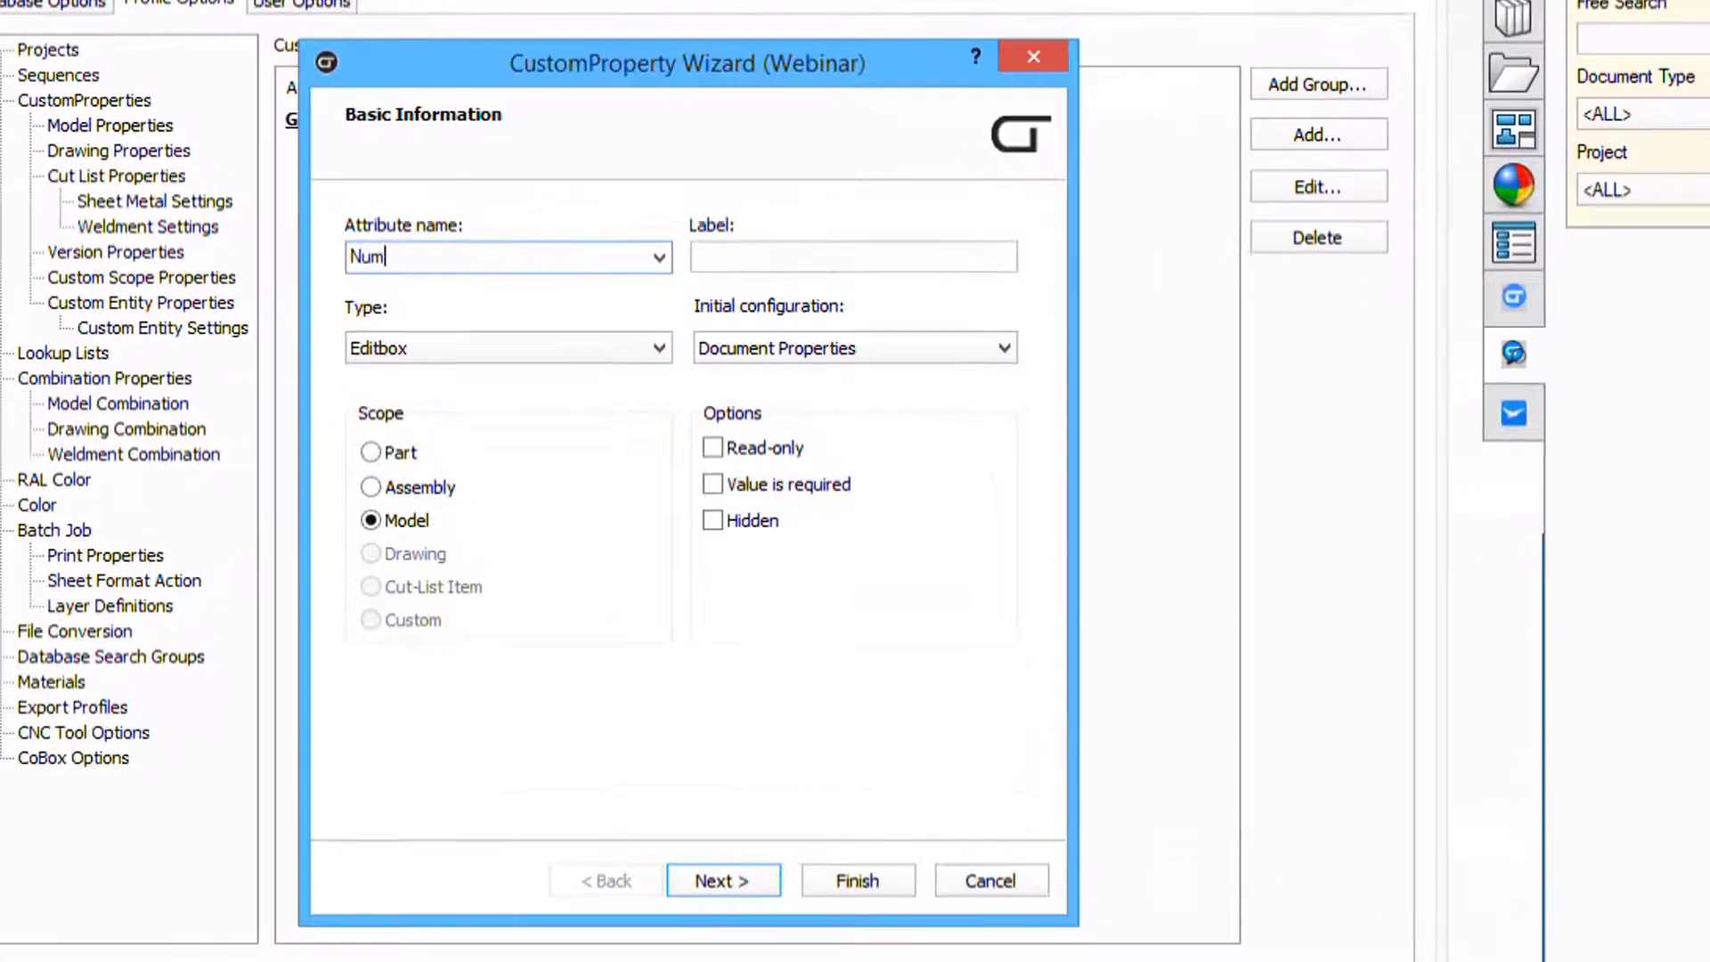
pyautogui.write('r')
pyautogui.press('Tab')
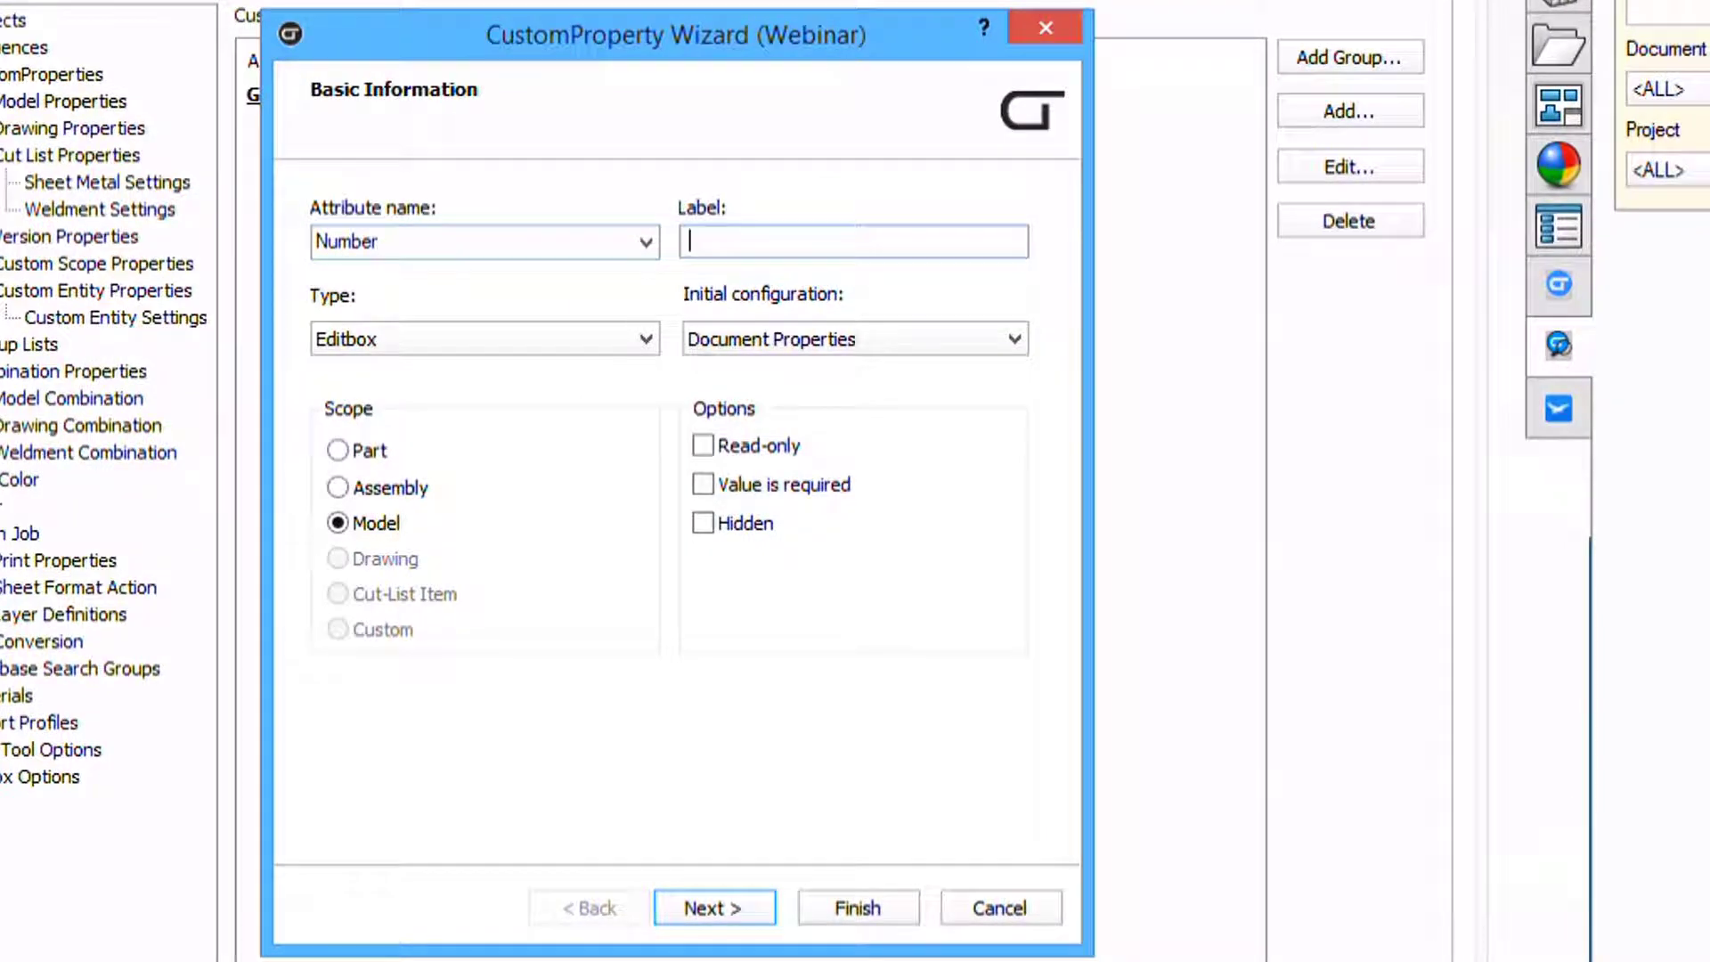
pyautogui.write('Number')
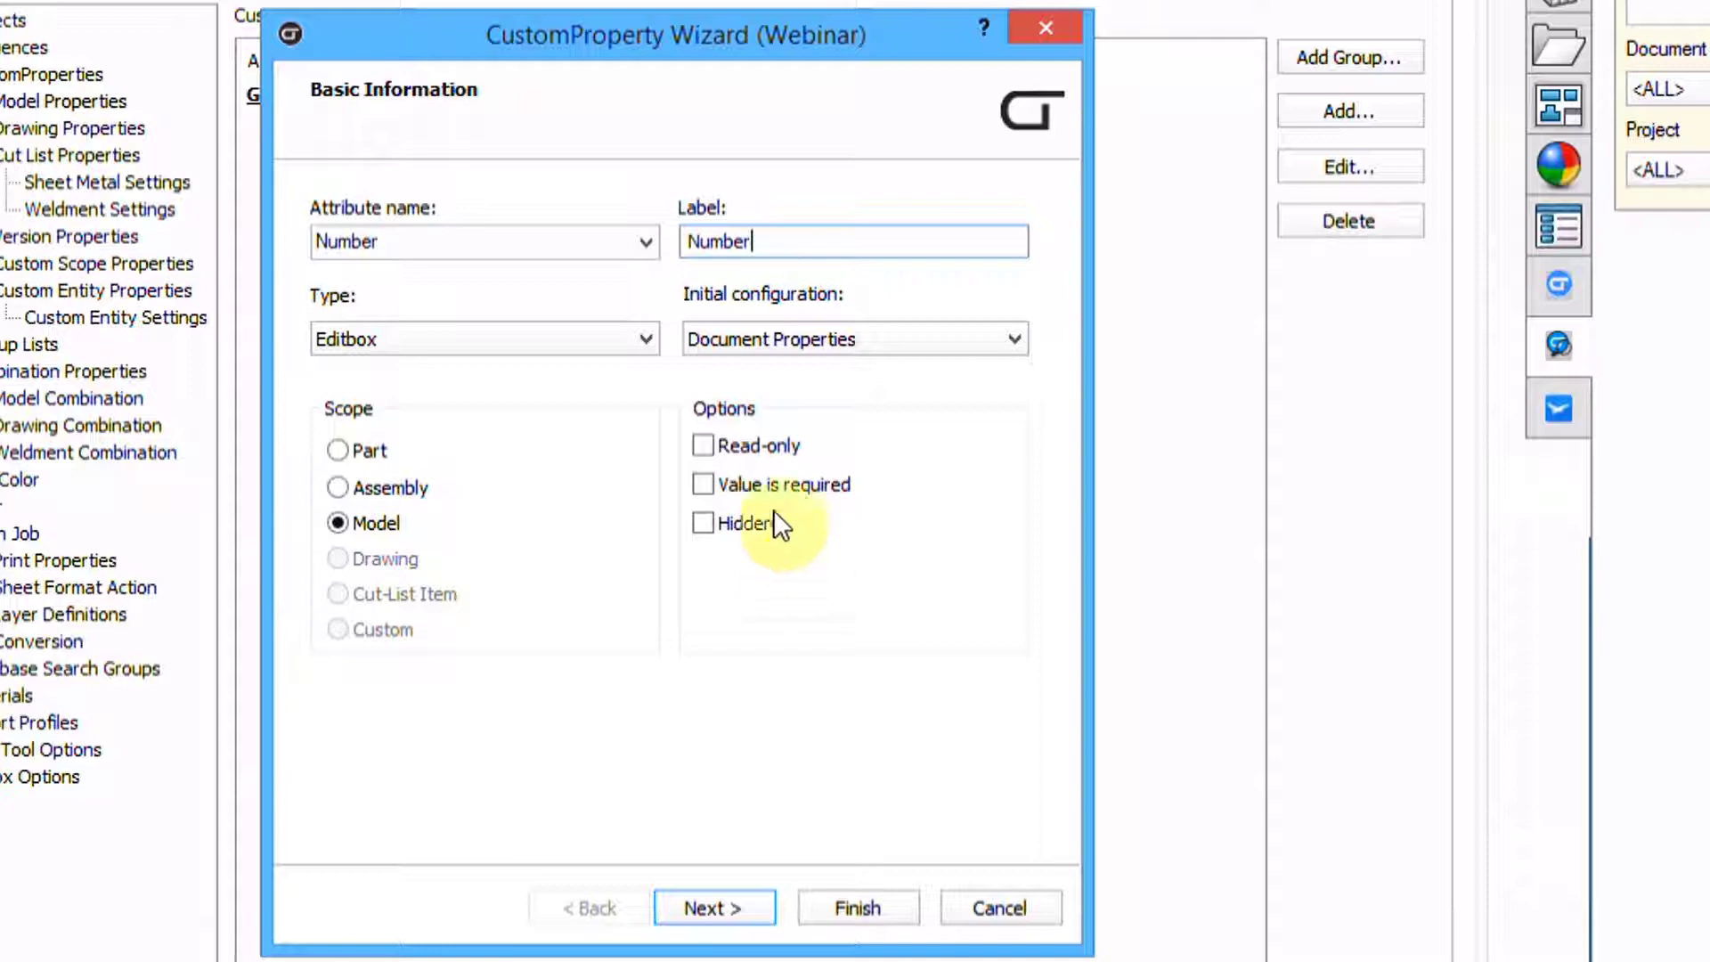
pyautogui.click(366, 338)
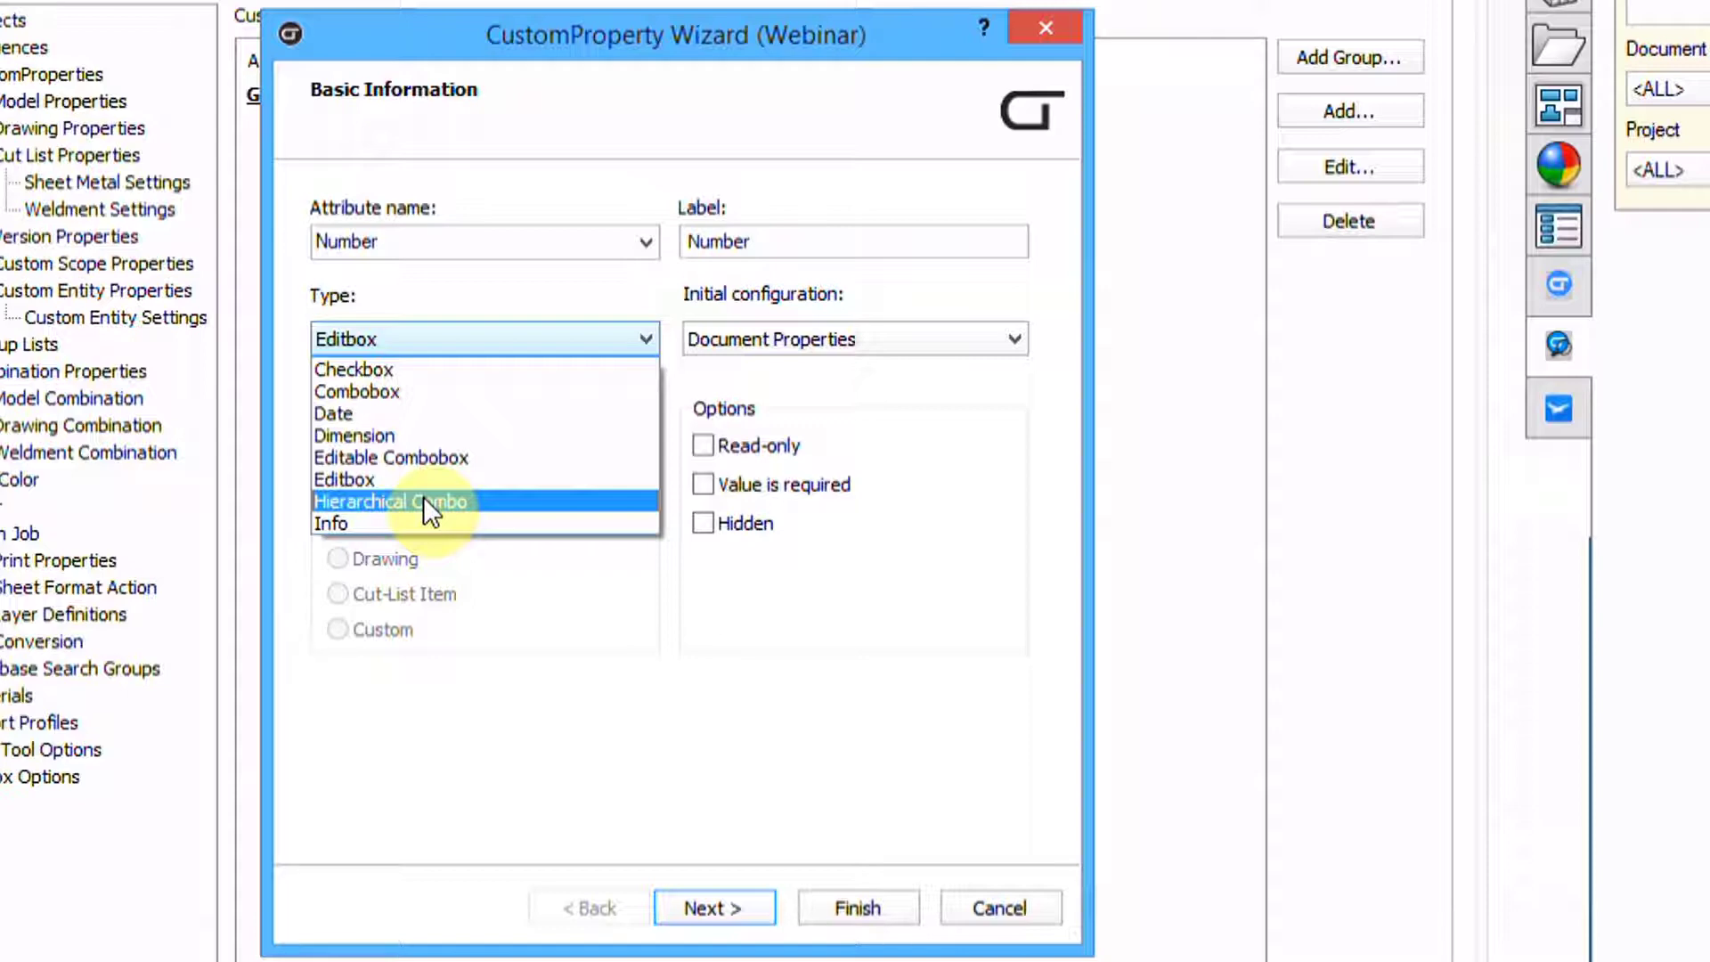
# Keep Number as an Editbox in Document Properties and make its value required
pyautogui.click(349, 480)
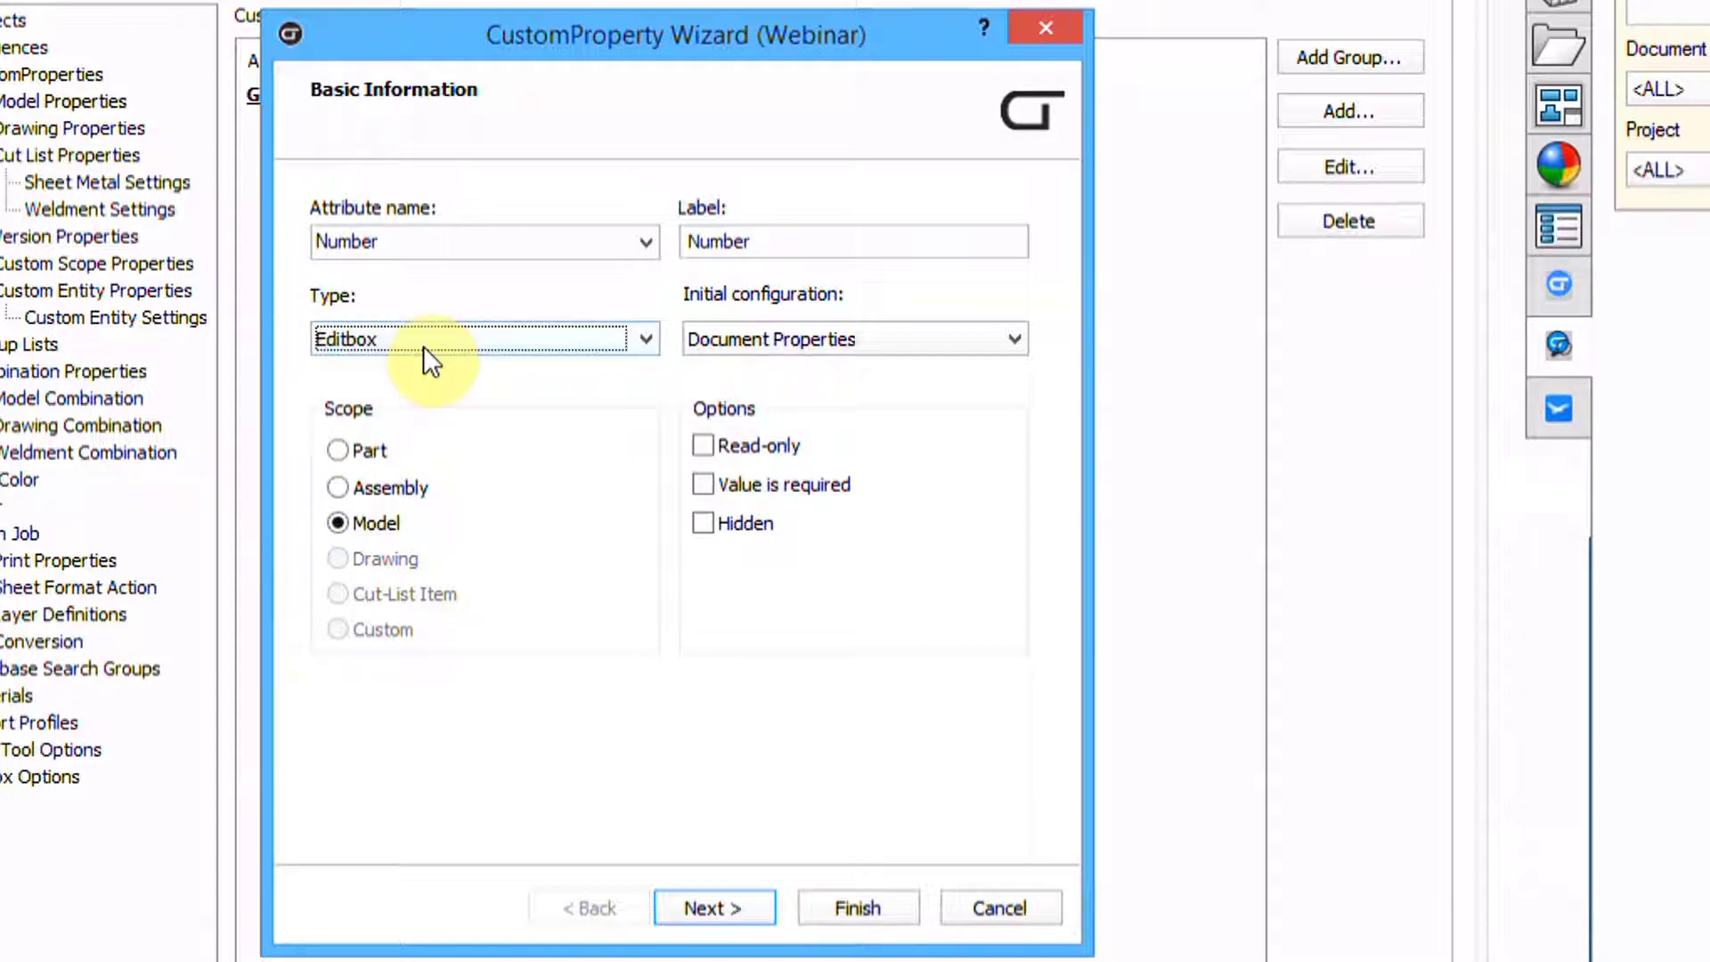
pyautogui.click(812, 339)
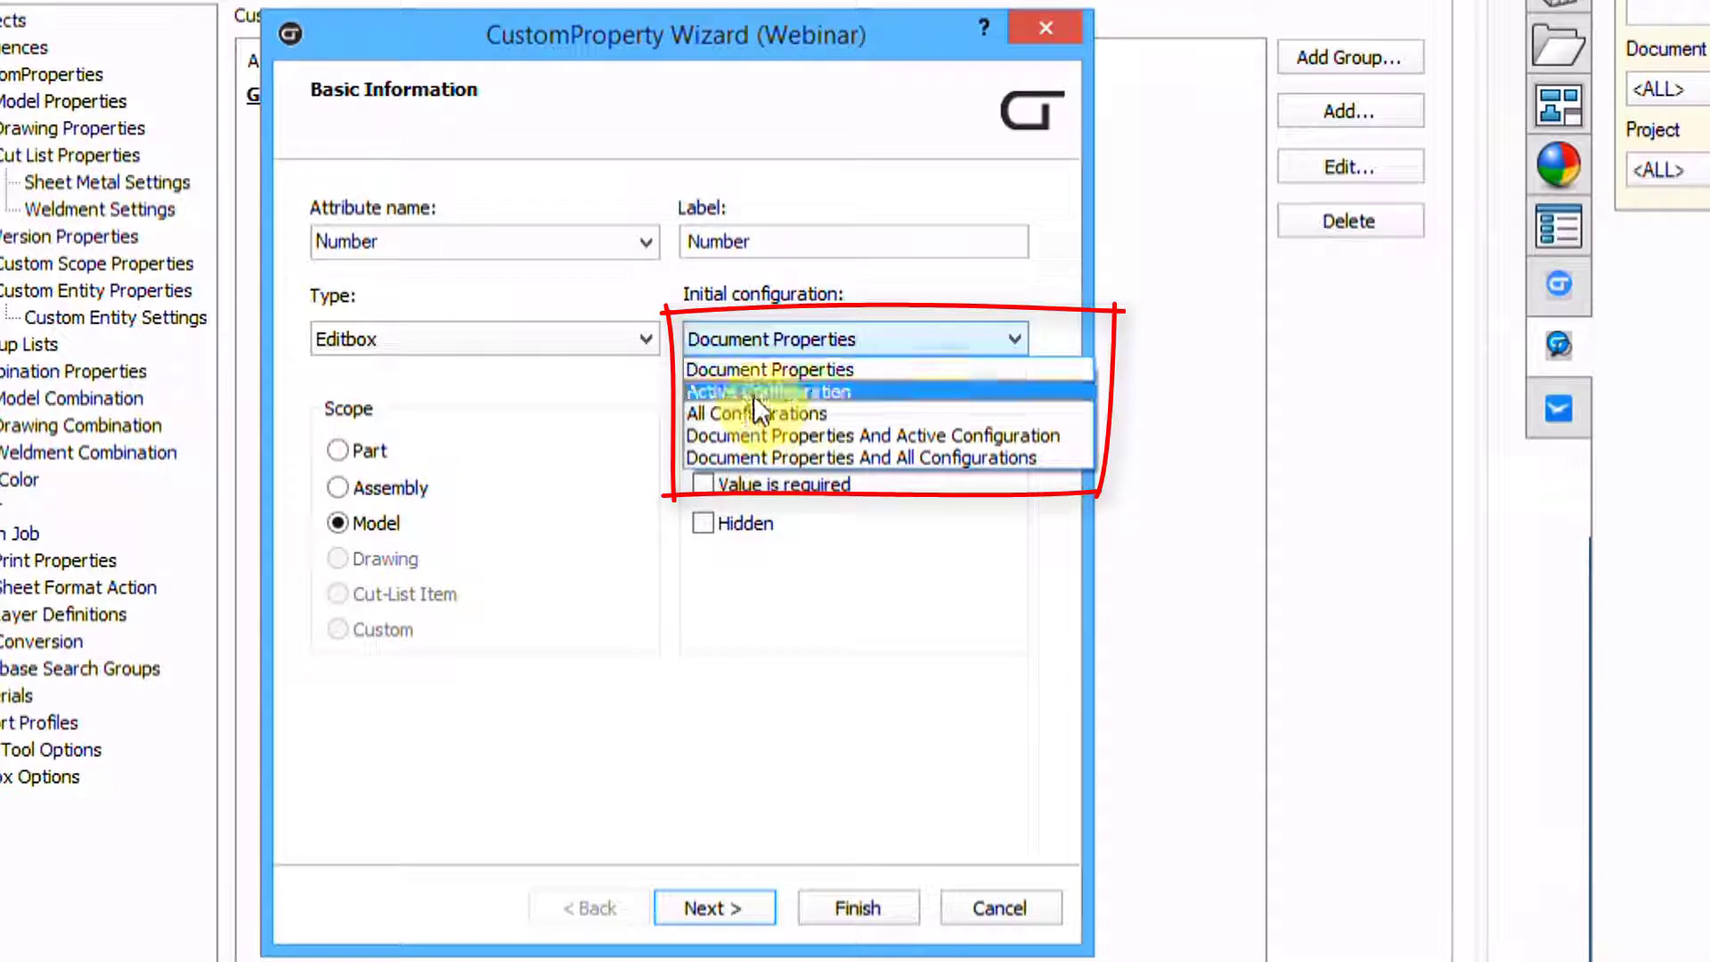
pyautogui.click(786, 282)
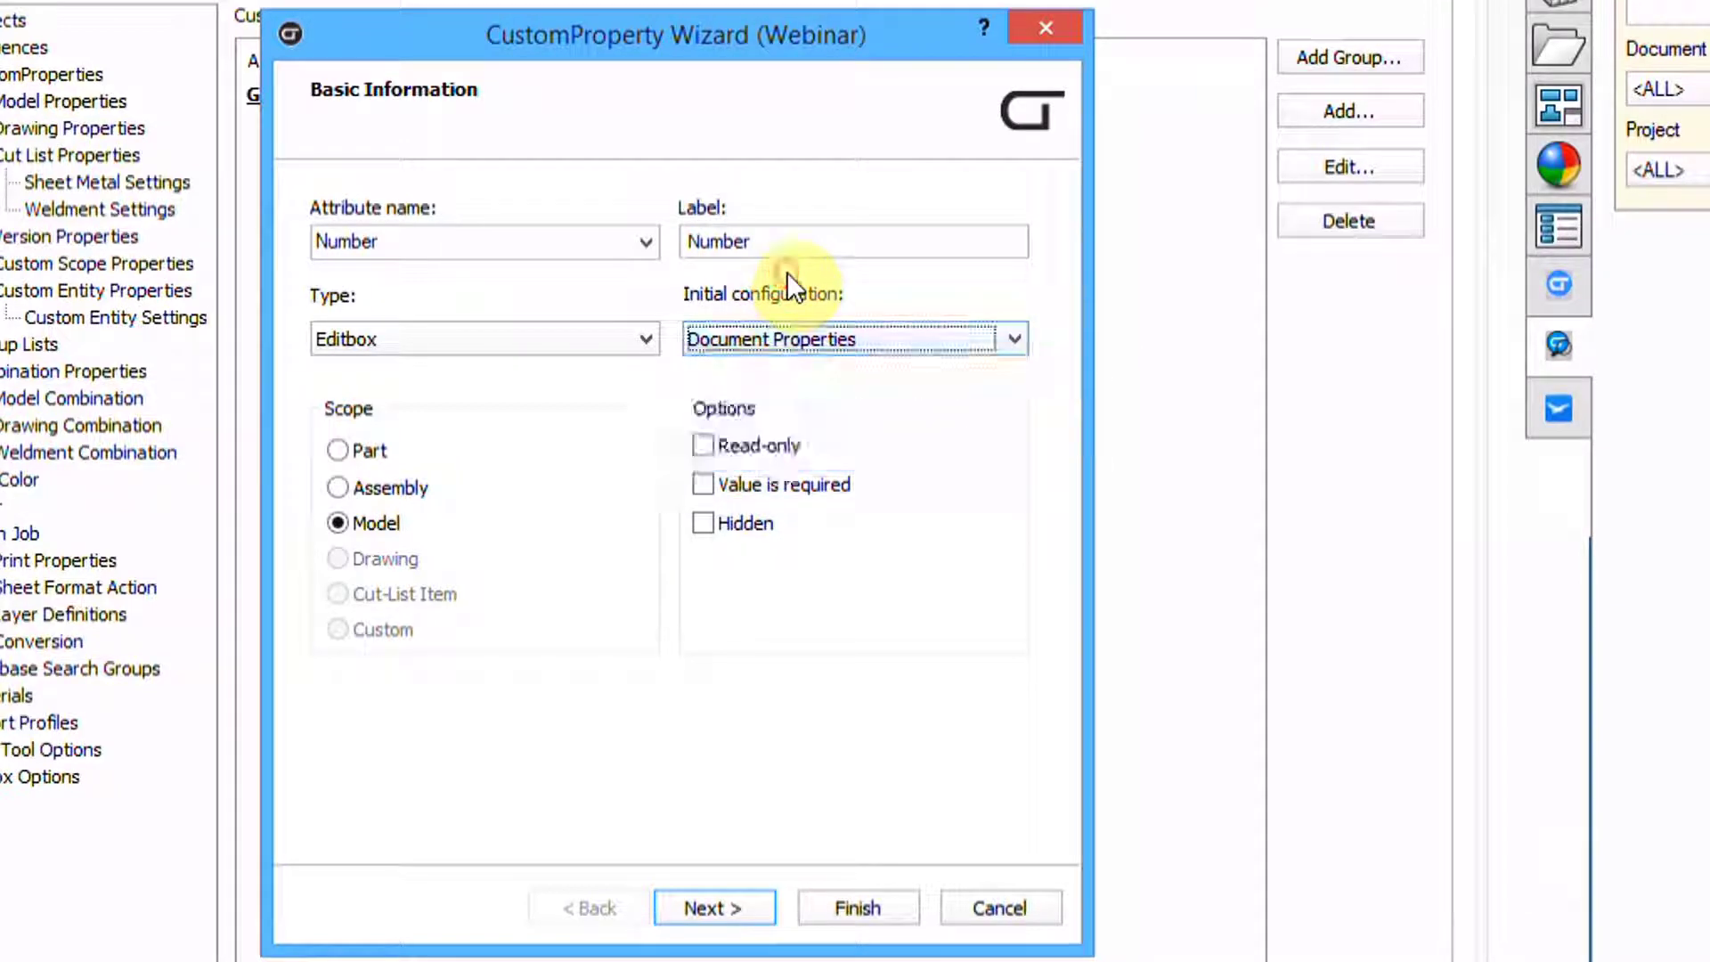
pyautogui.click(771, 339)
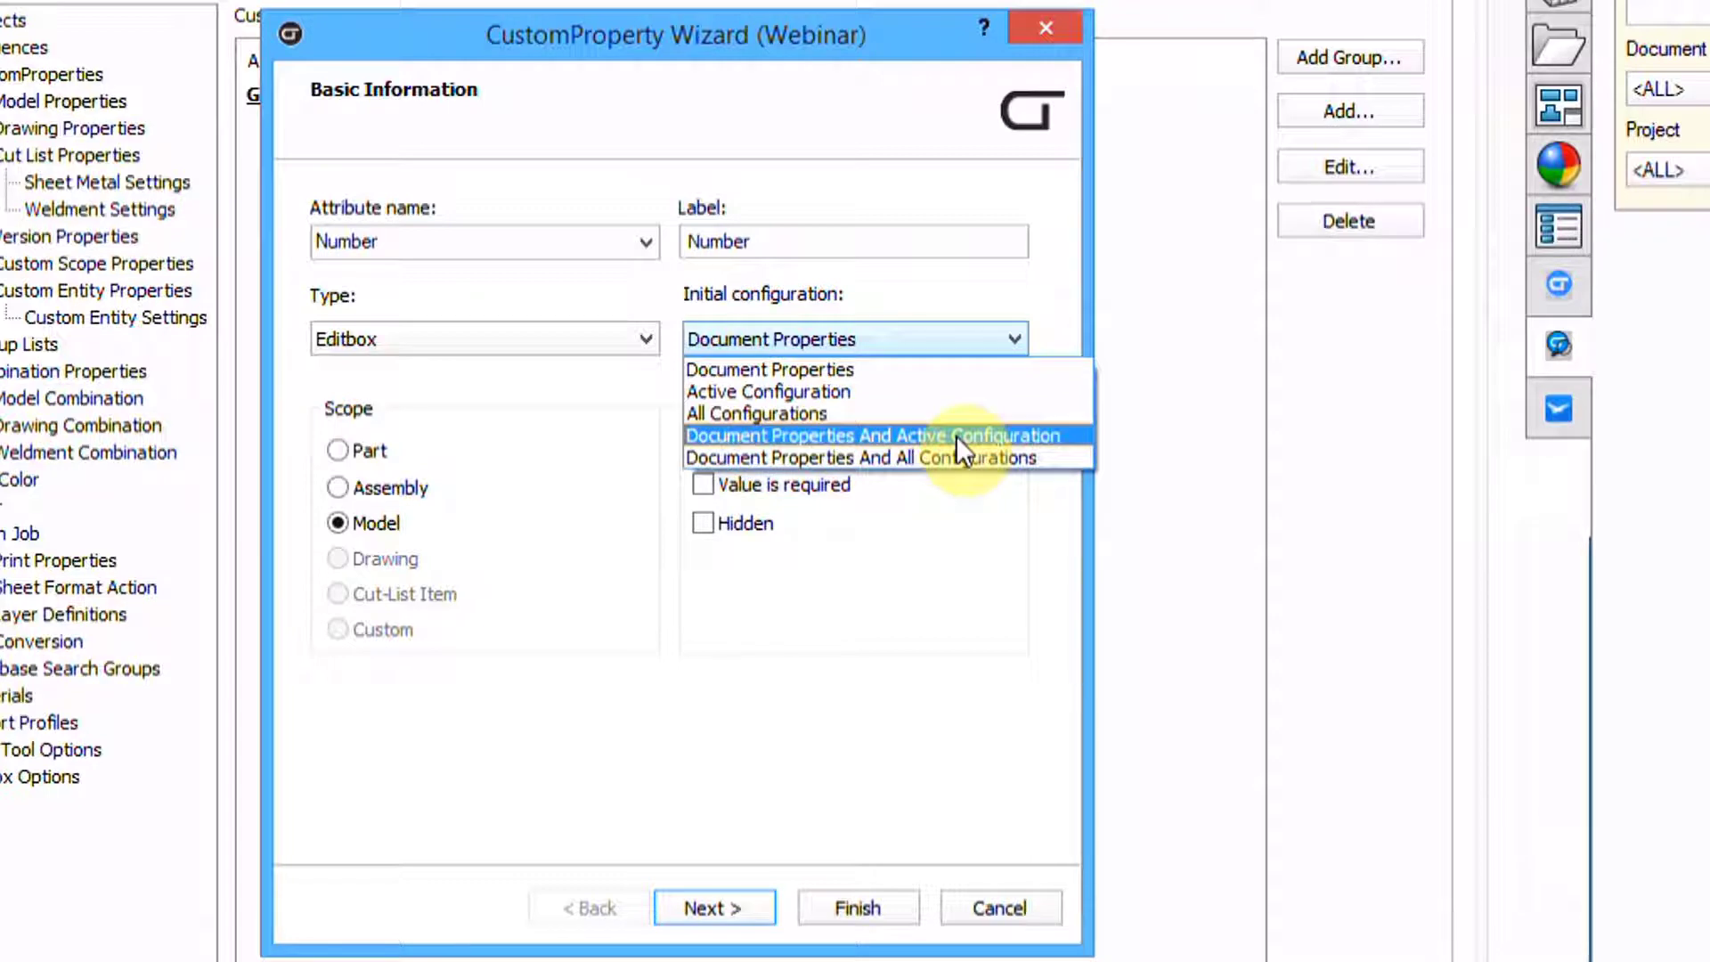
pyautogui.click(840, 294)
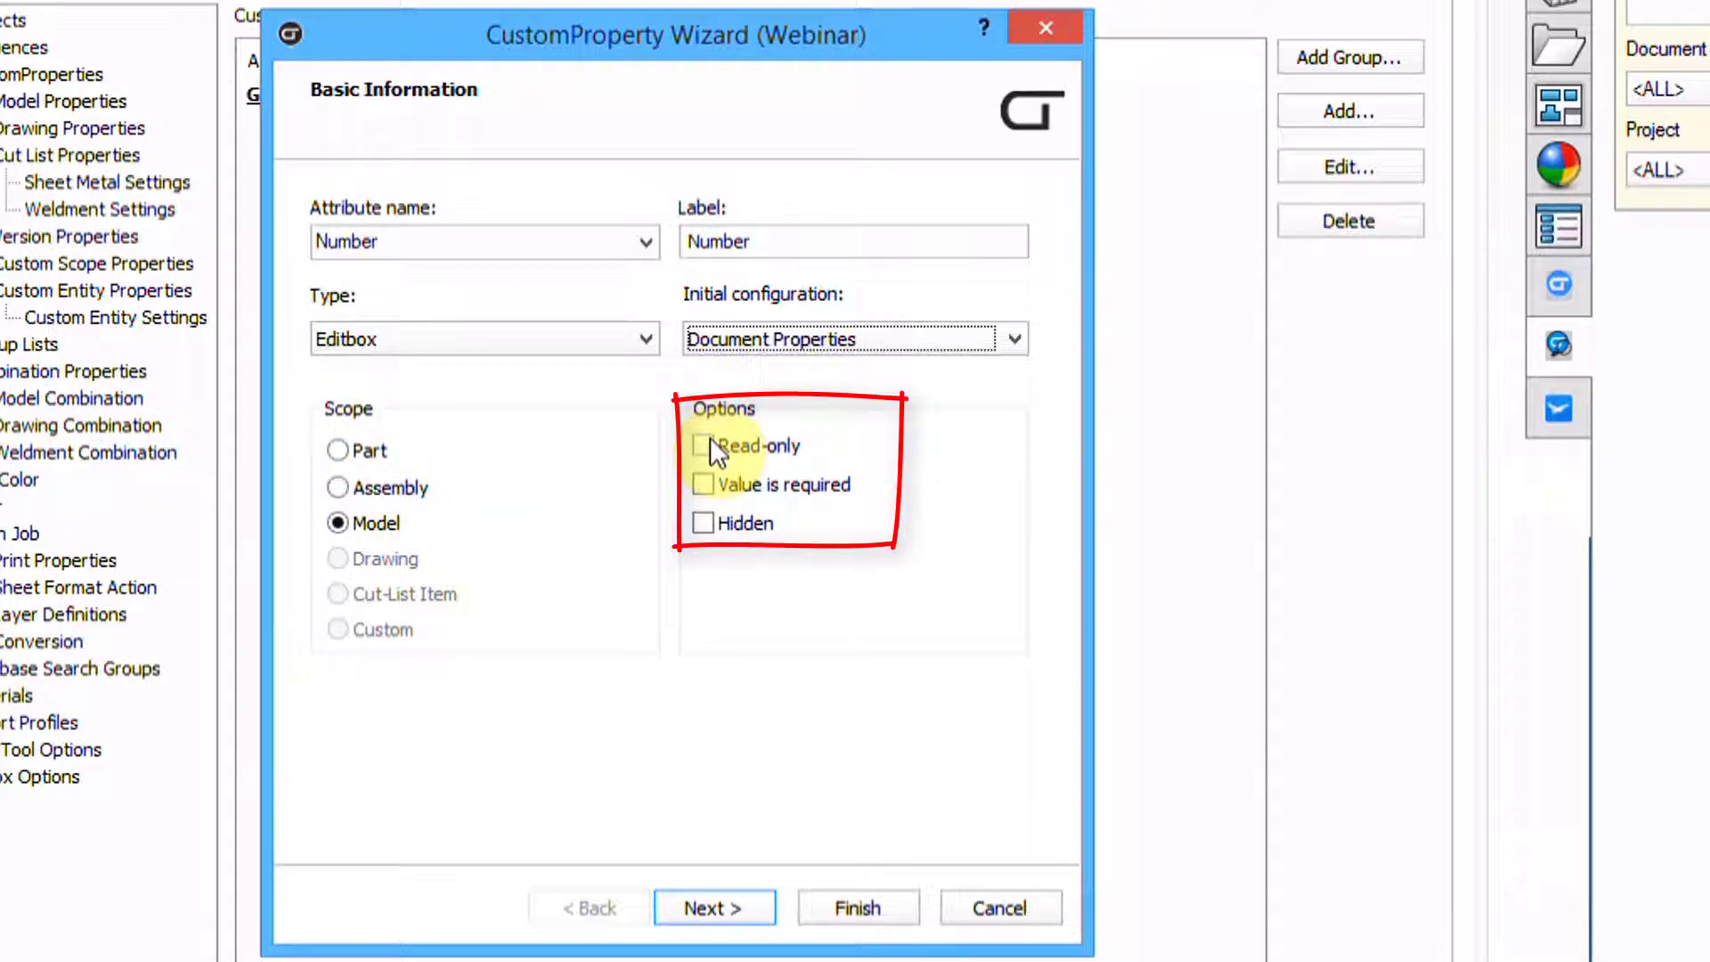
pyautogui.click(703, 484)
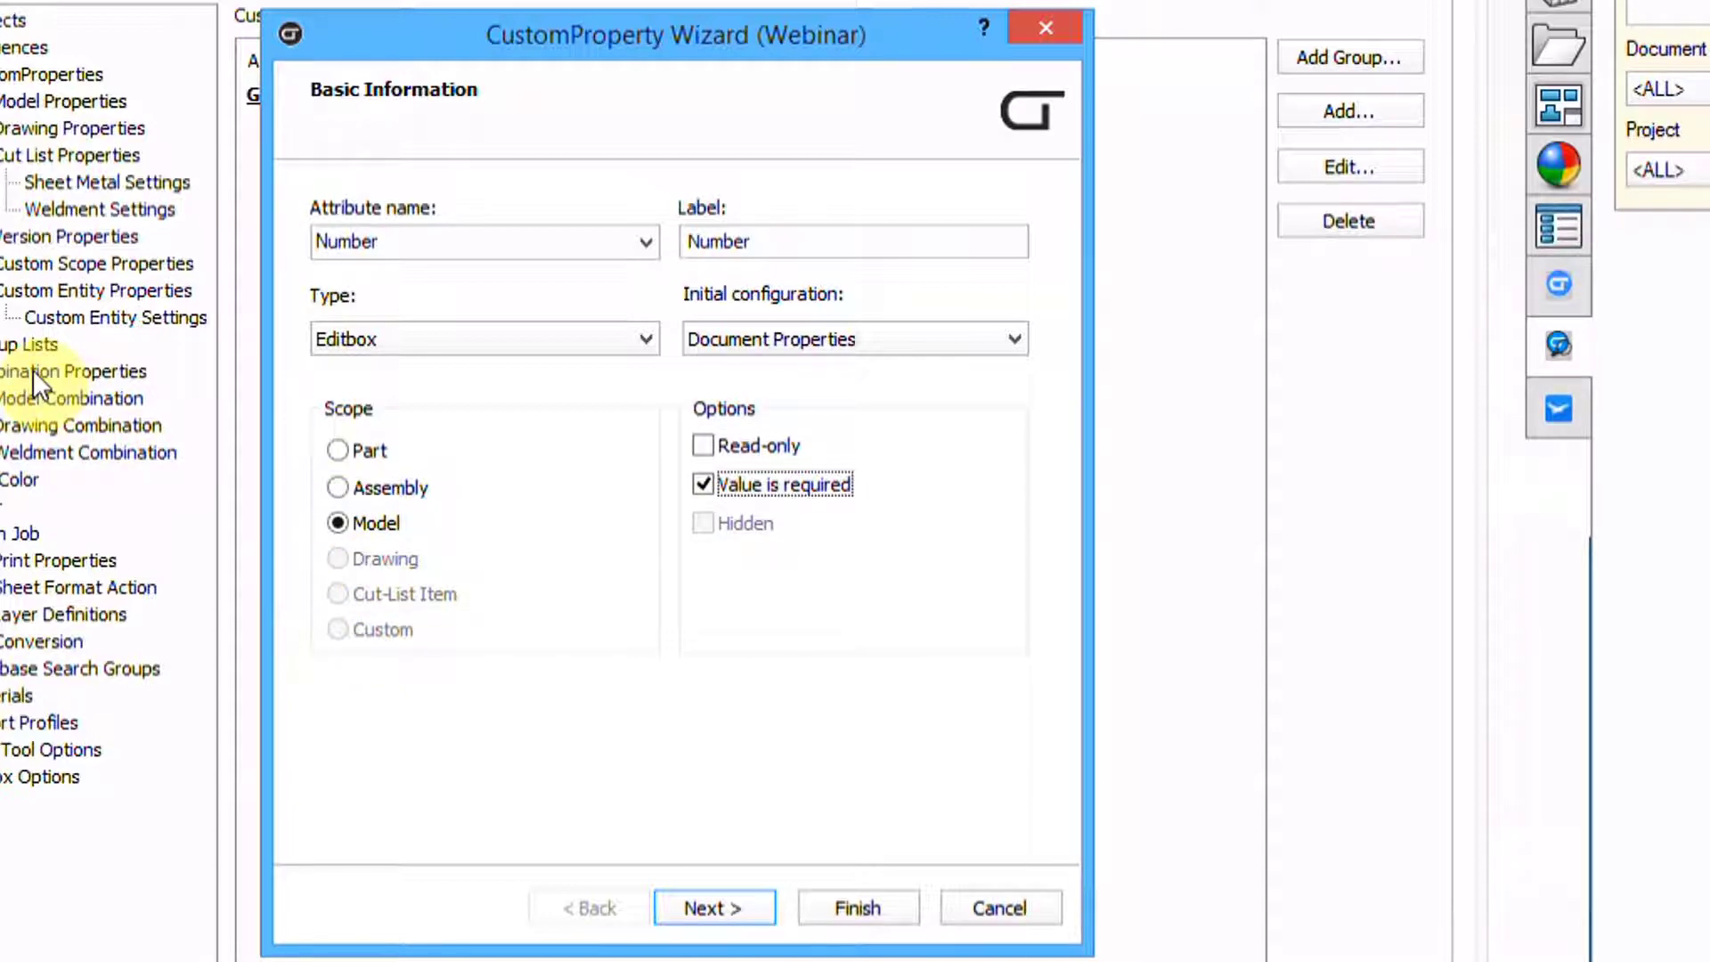
pyautogui.click(686, 900)
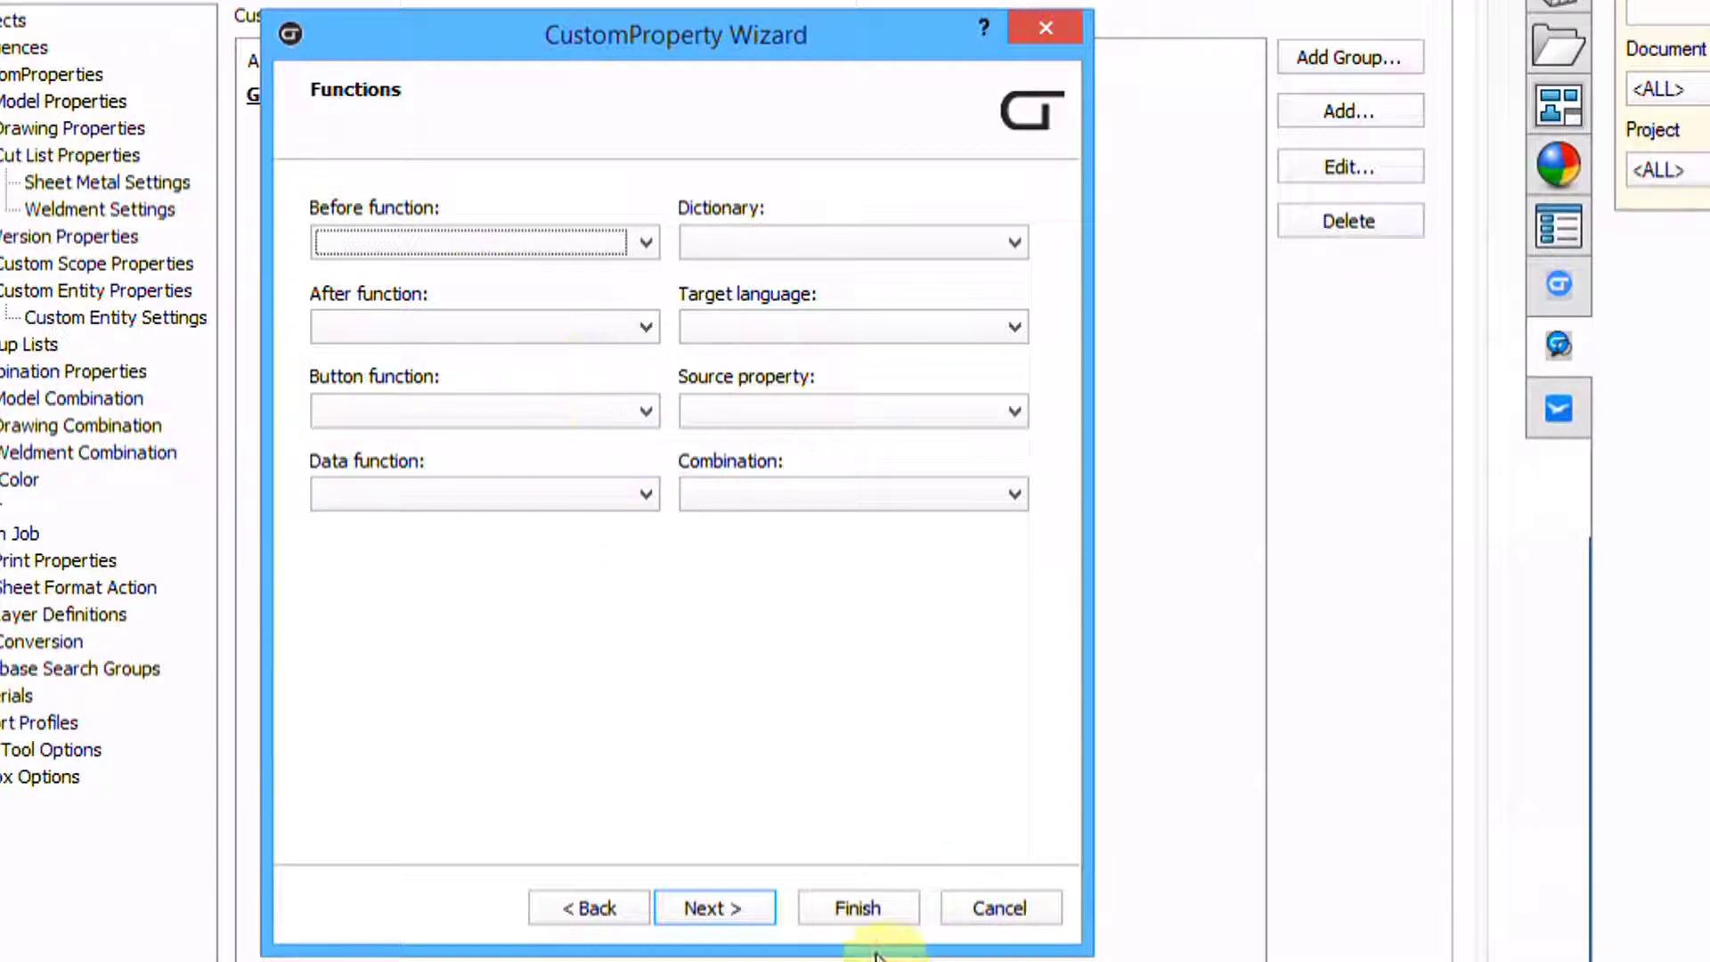
# Skip Number's functions and enable the property in database search
pyautogui.click(741, 905)
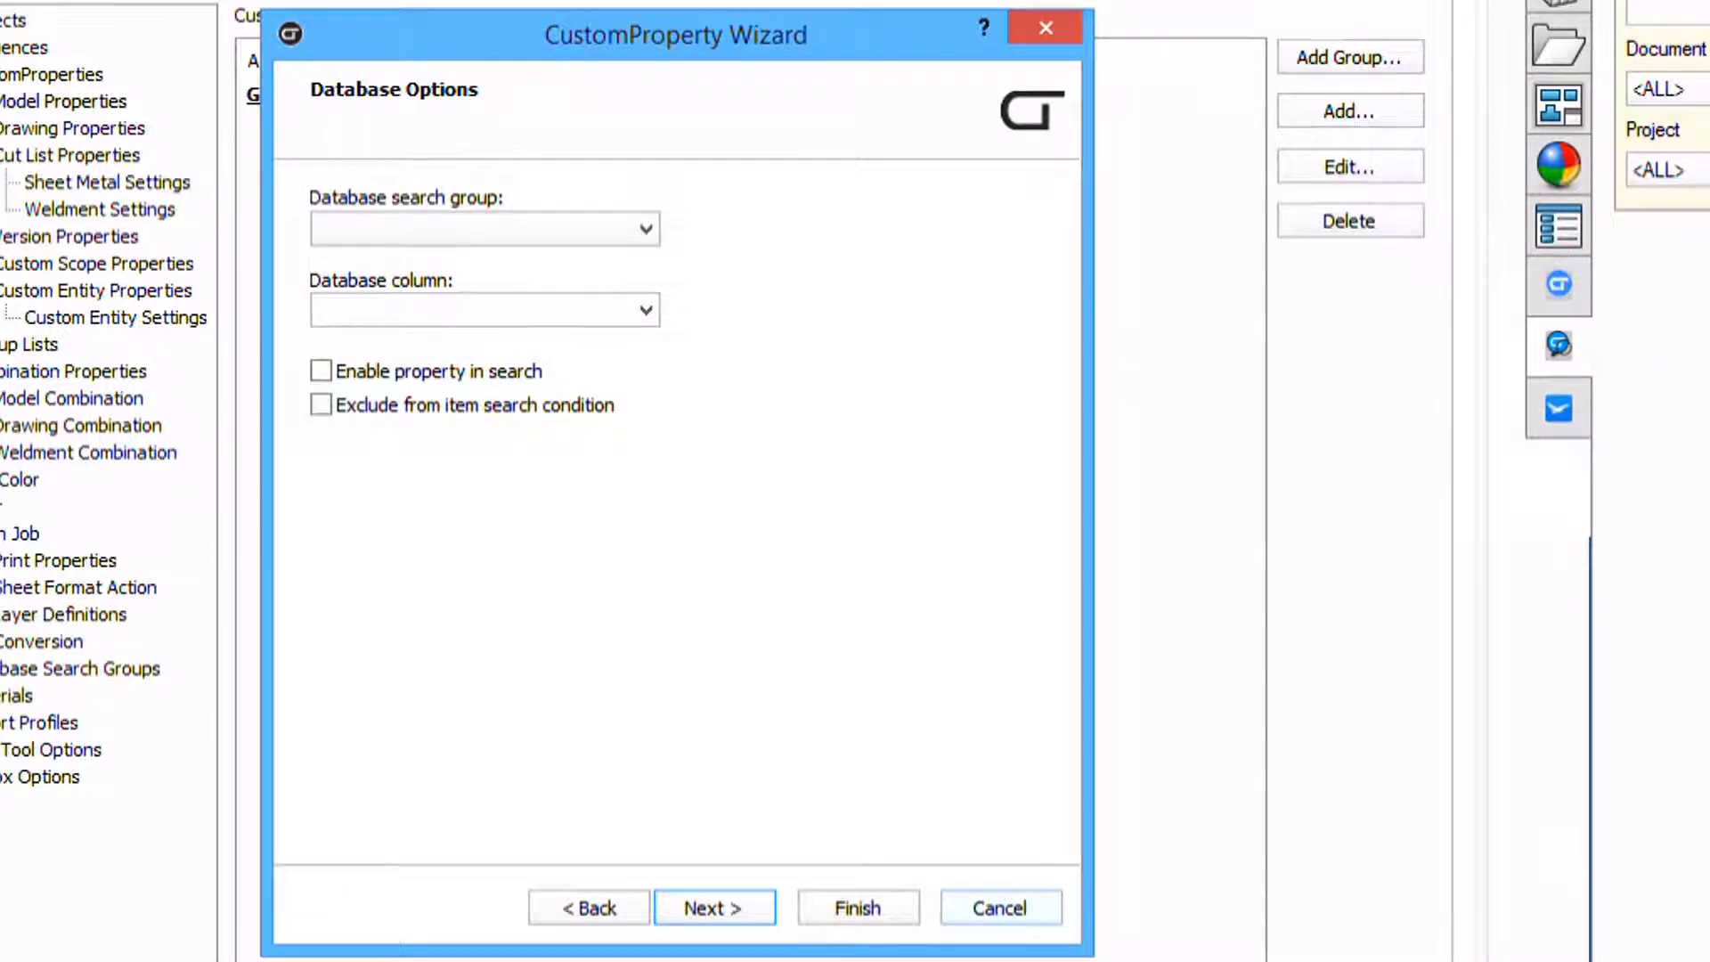
pyautogui.click(319, 370)
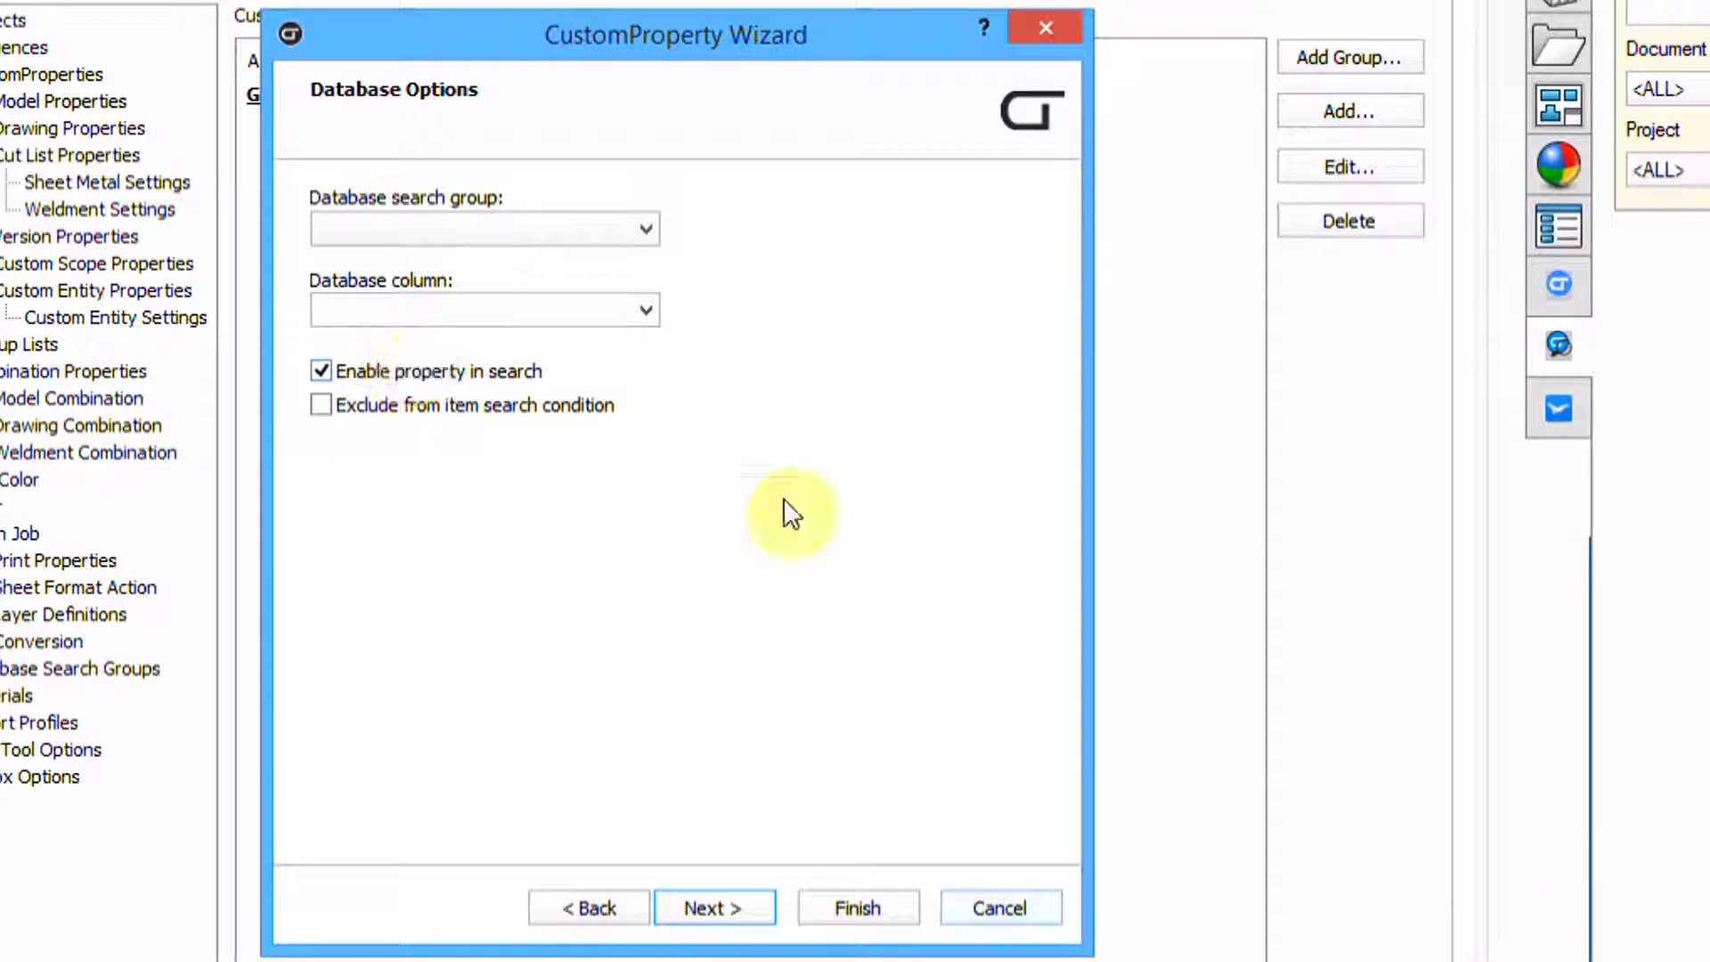
pyautogui.click(718, 907)
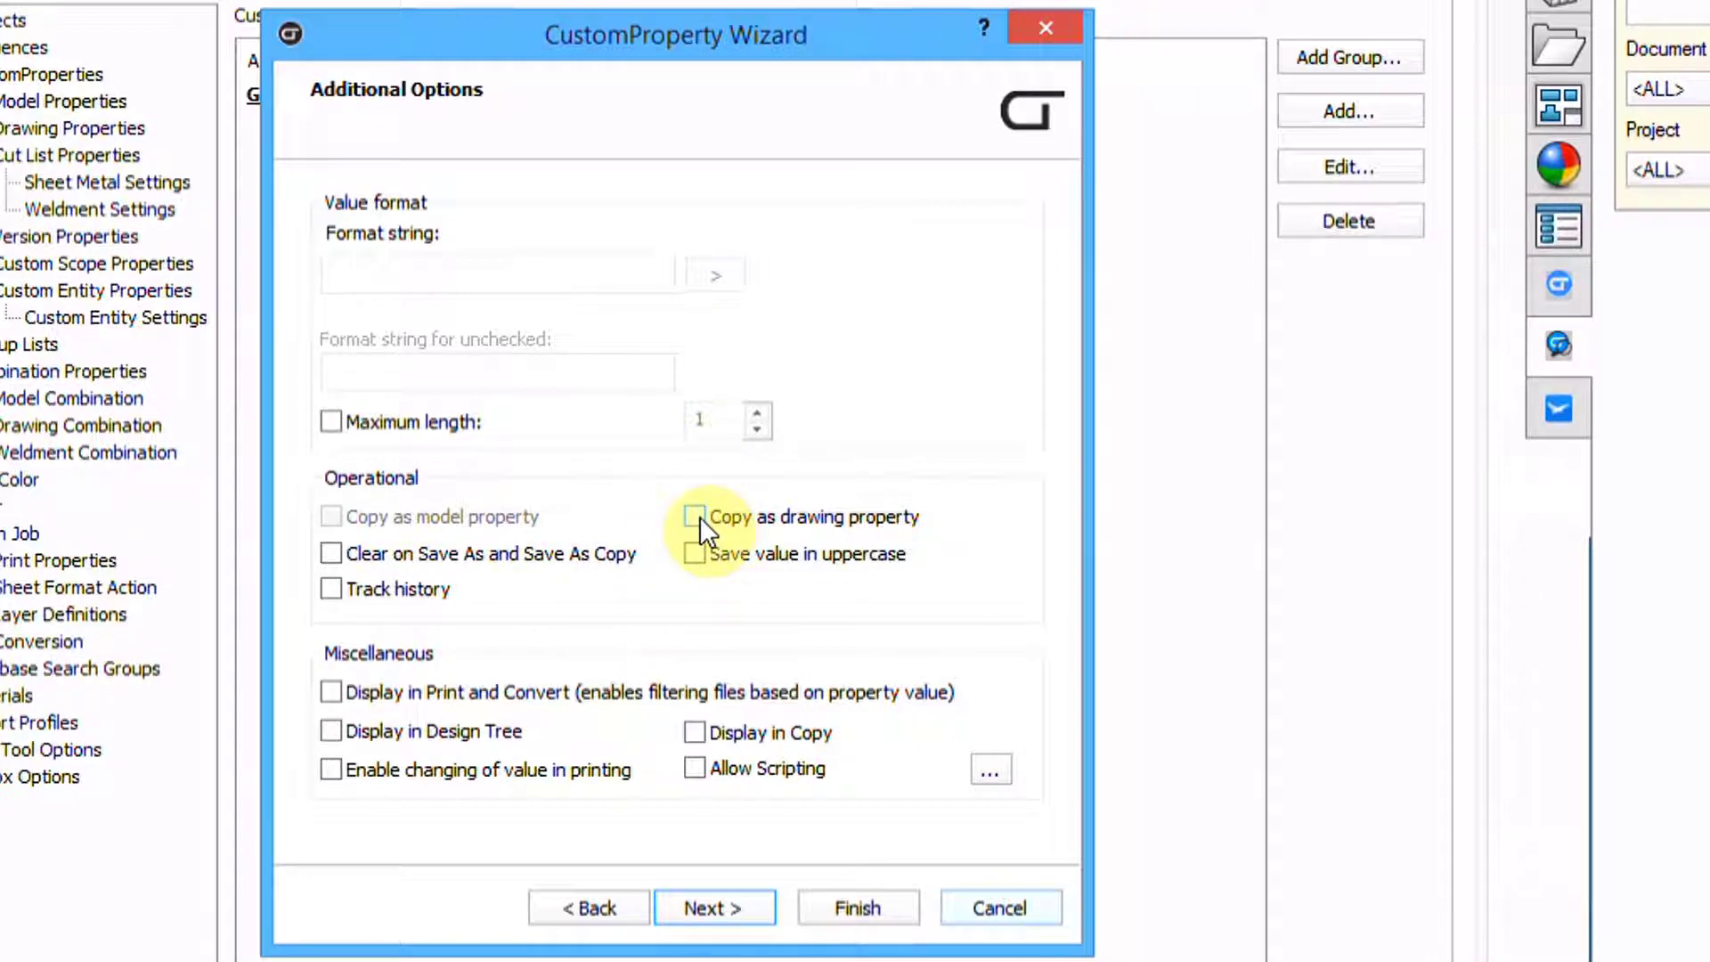
# Set Number to clear on Save As copies and save in uppercase, with print changes off
pyautogui.click(331, 553)
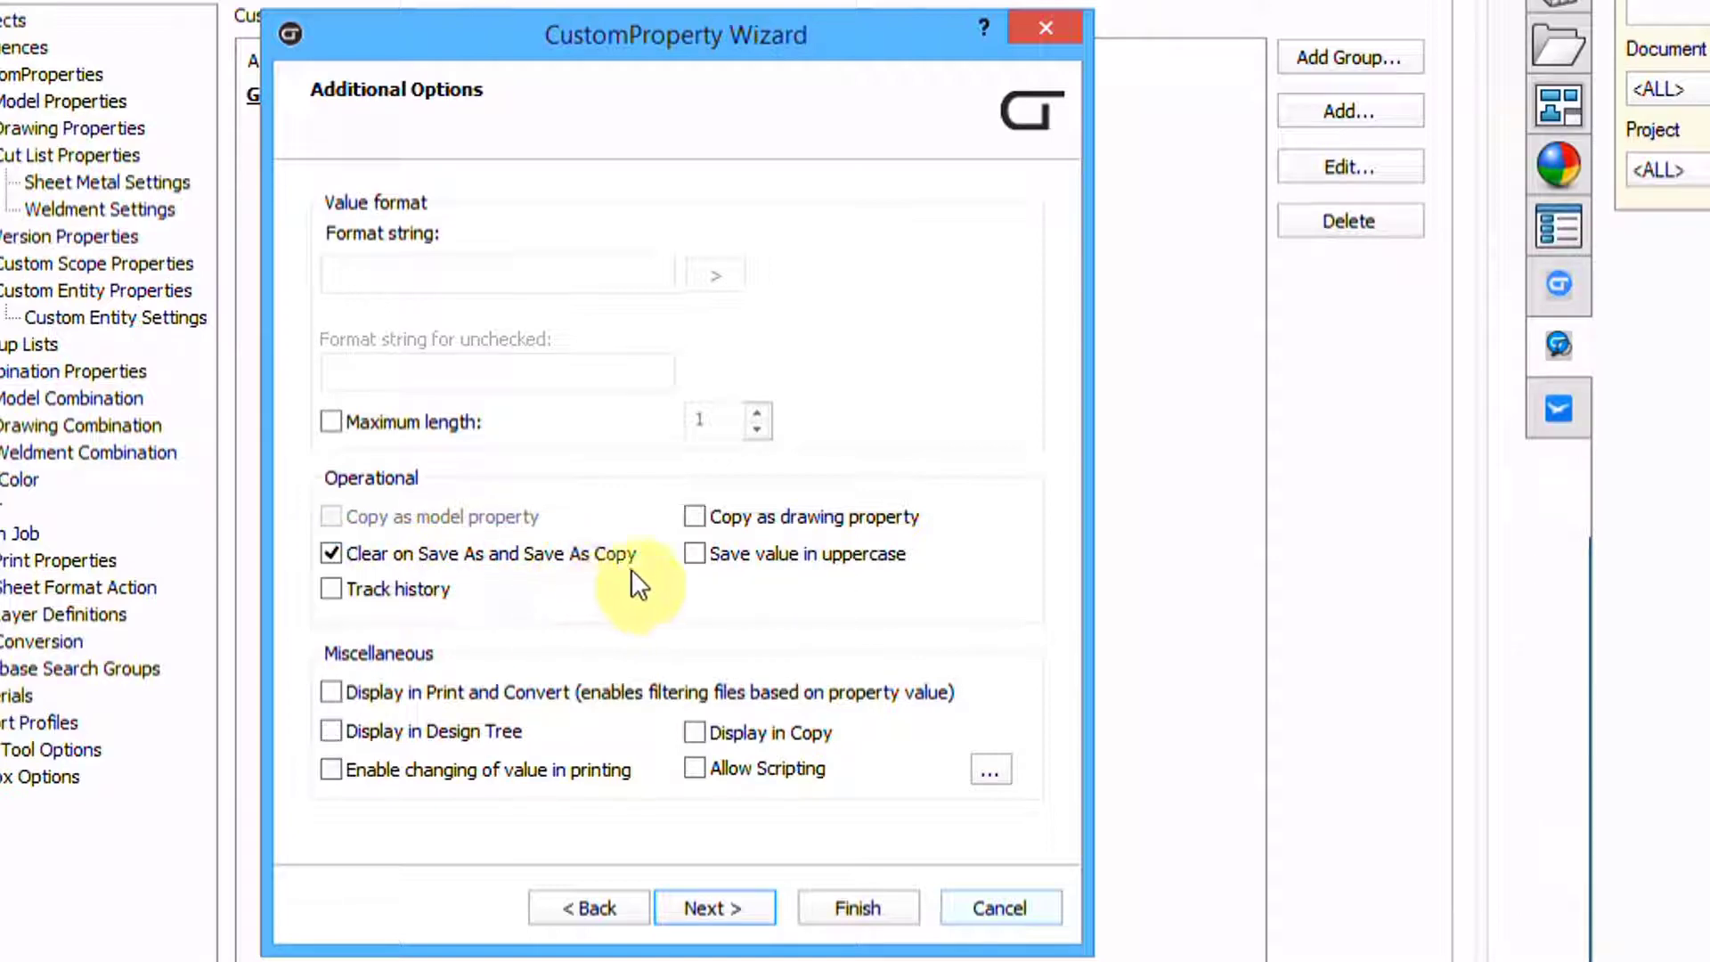
pyautogui.click(699, 552)
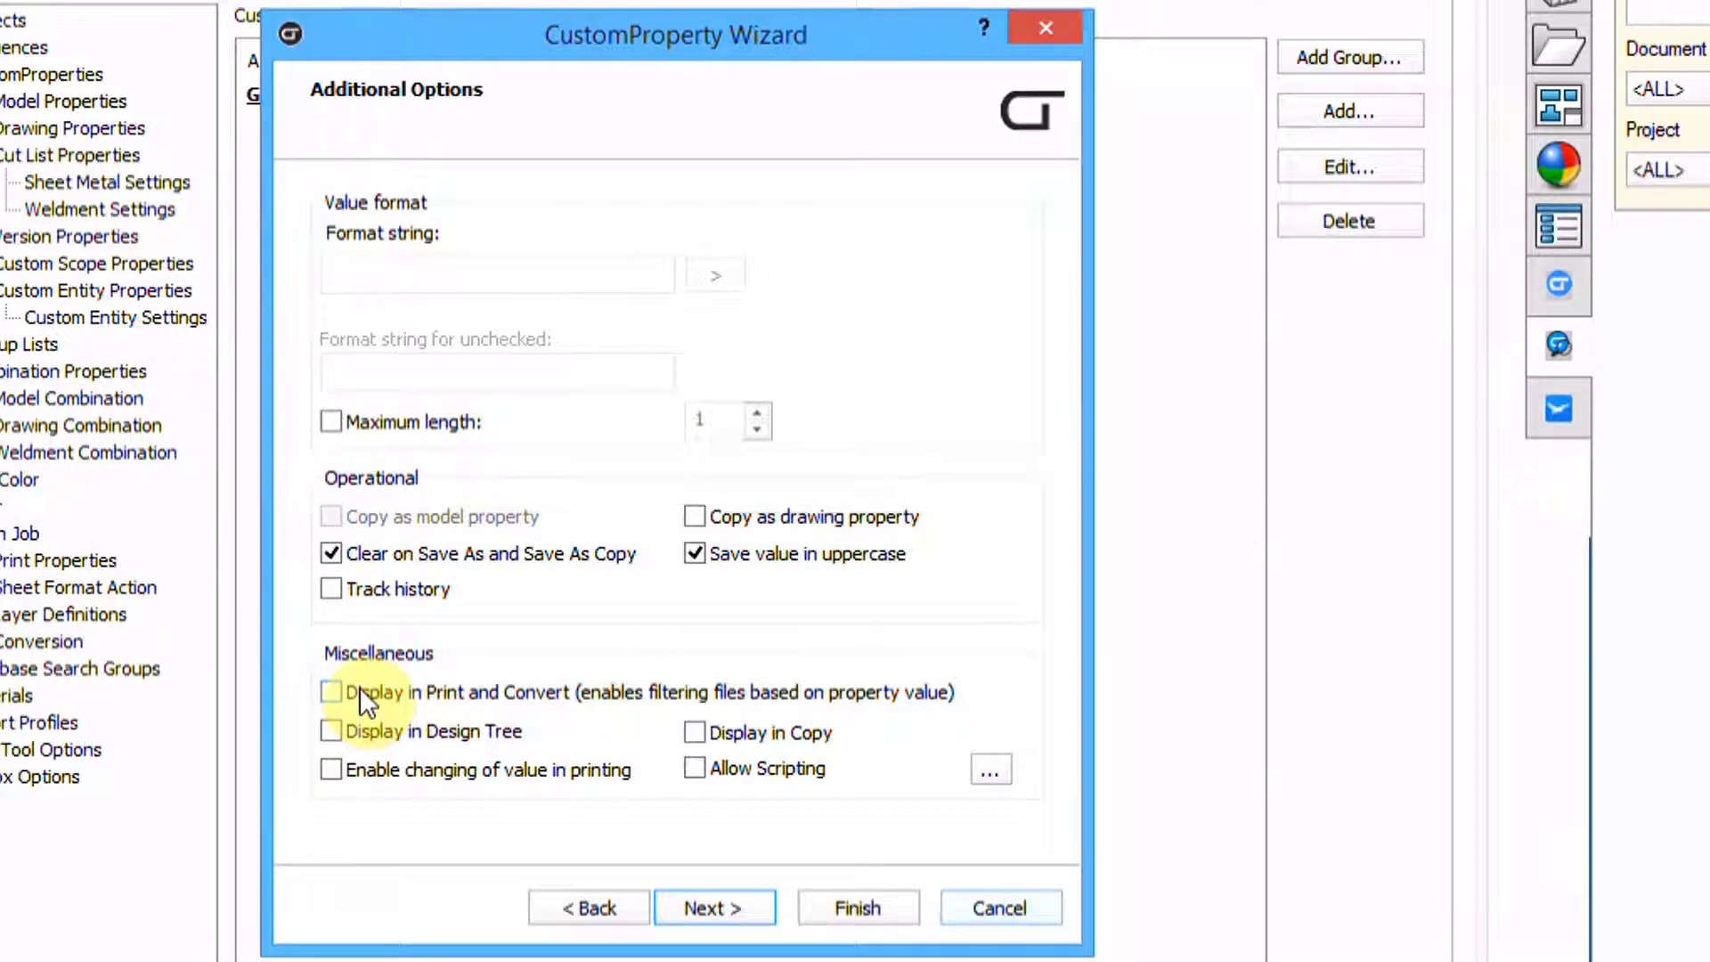
pyautogui.click(332, 771)
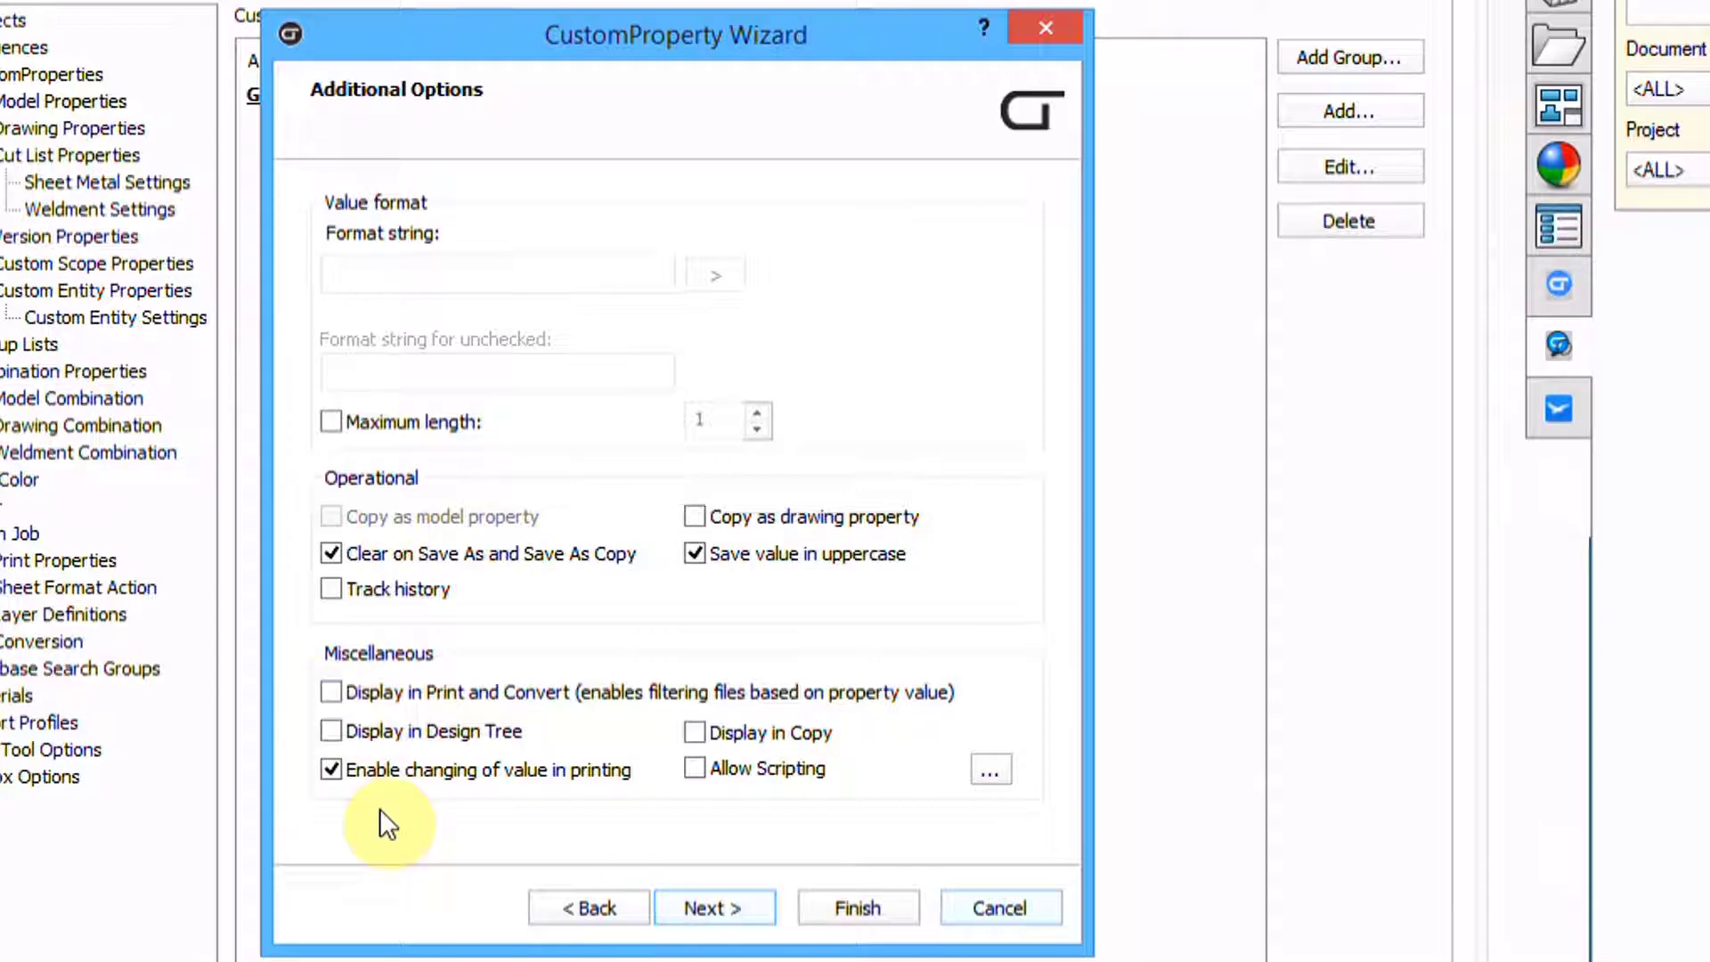
pyautogui.click(331, 768)
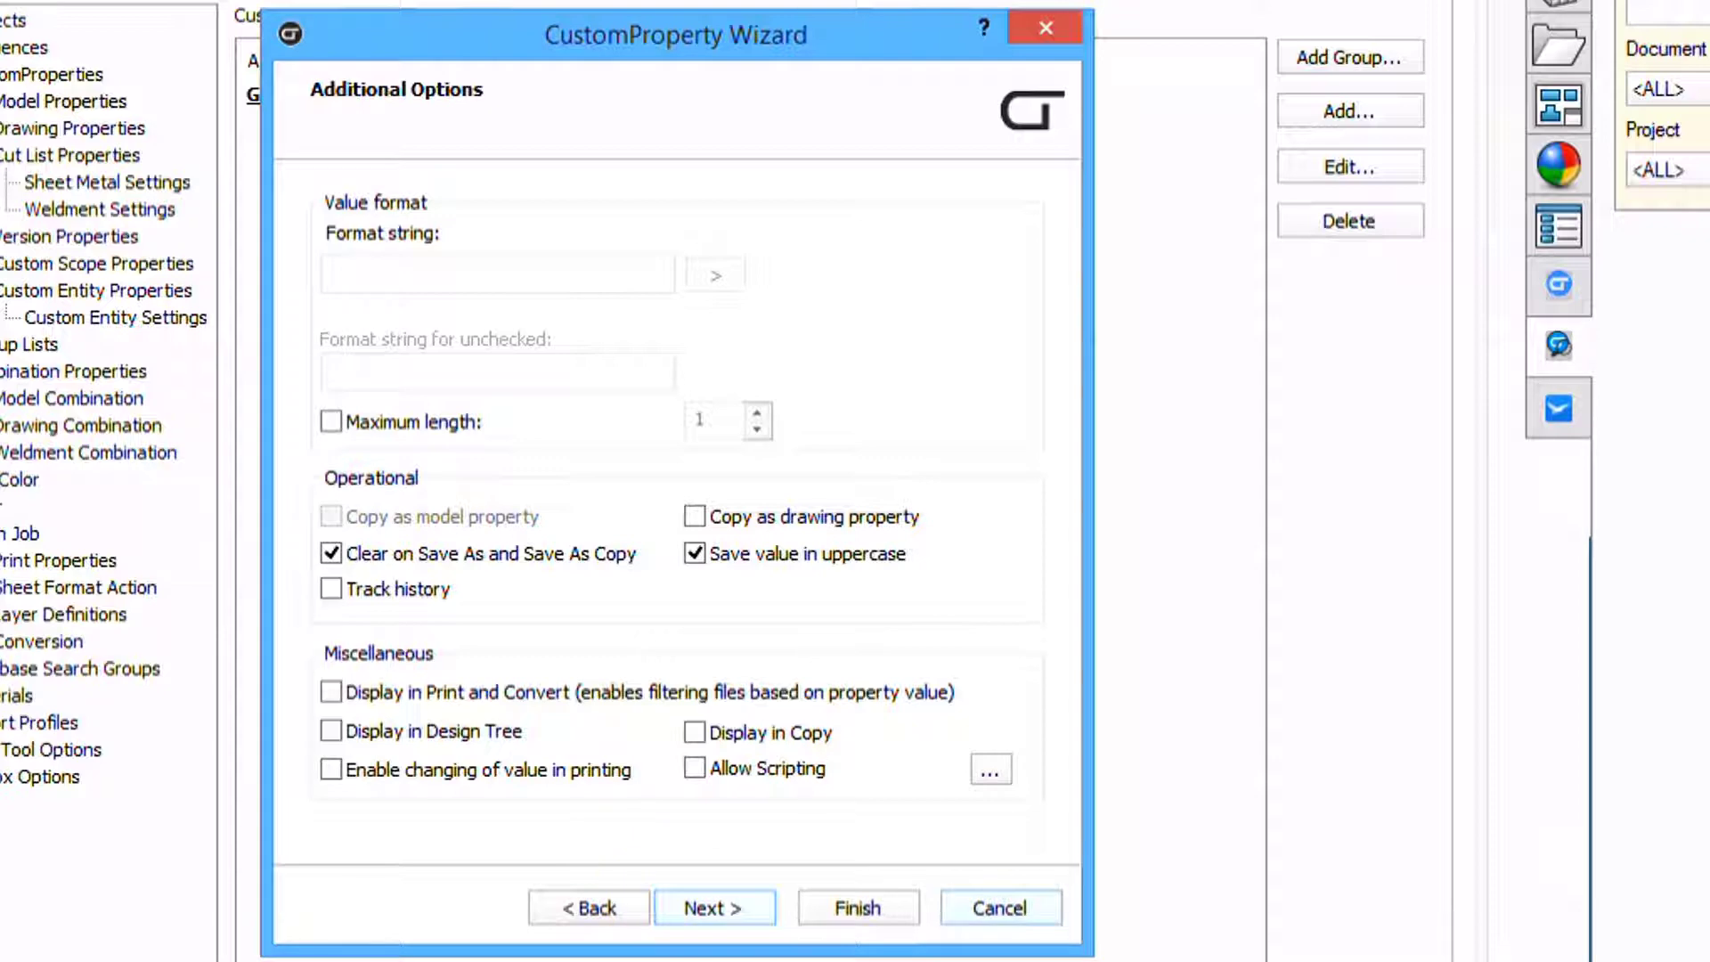
# Leave Number's default value empty and finish the wizard
pyautogui.click(713, 908)
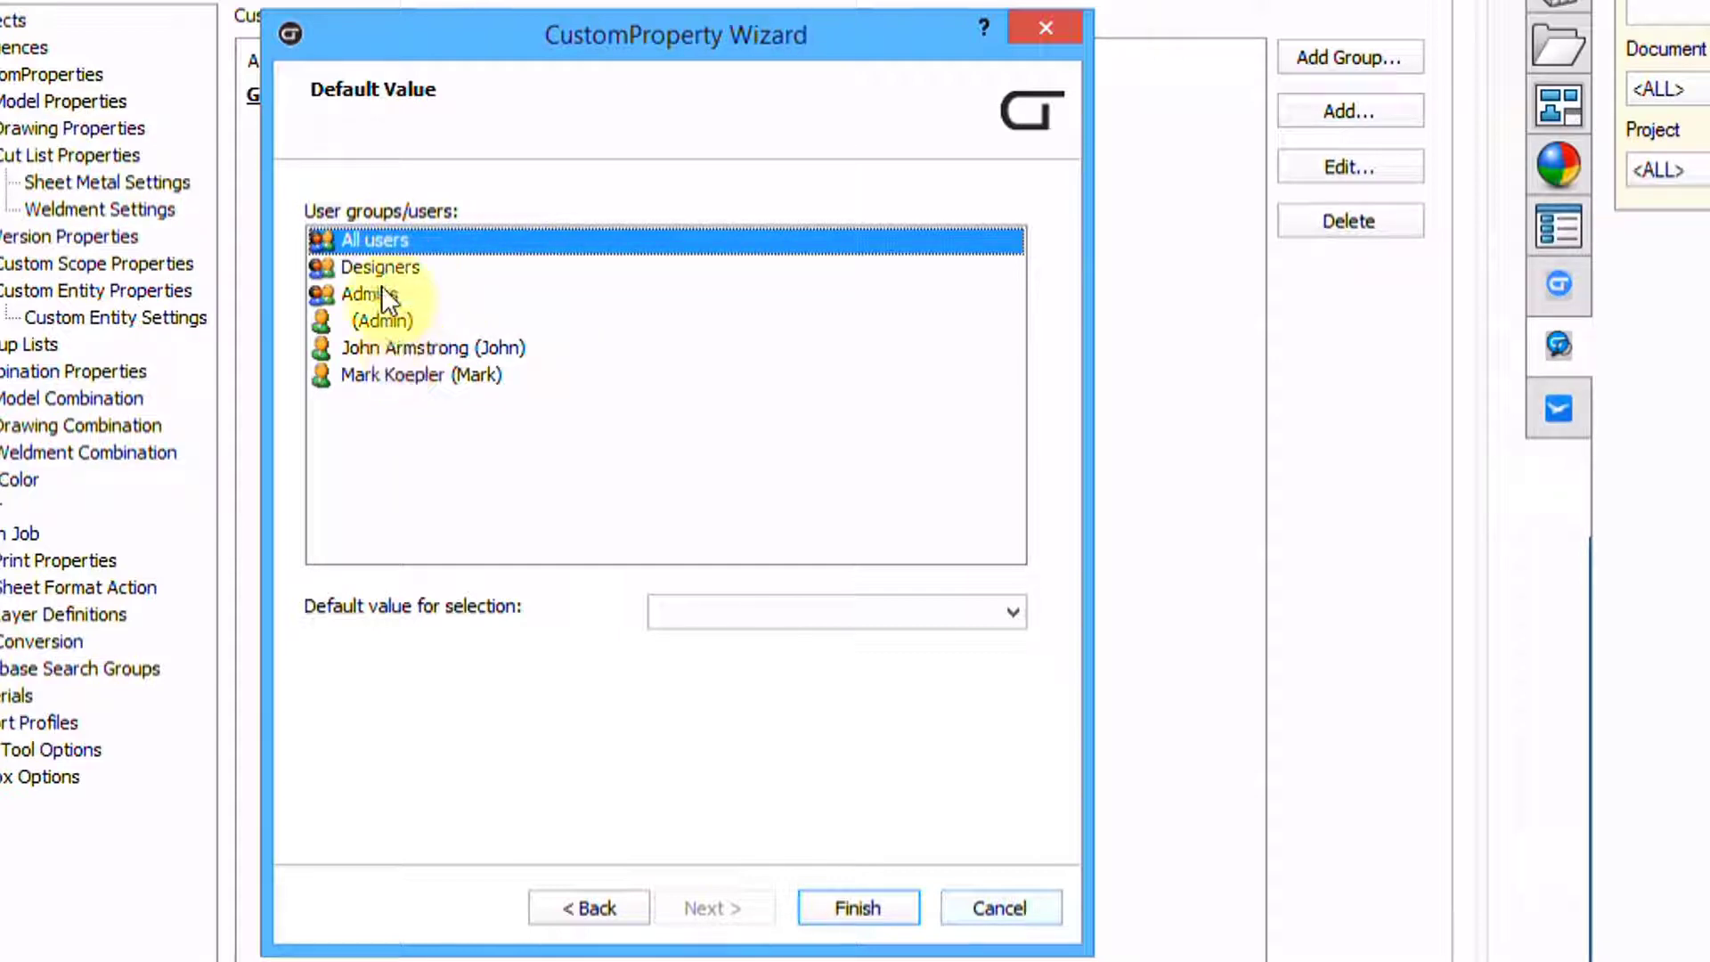
pyautogui.click(1013, 611)
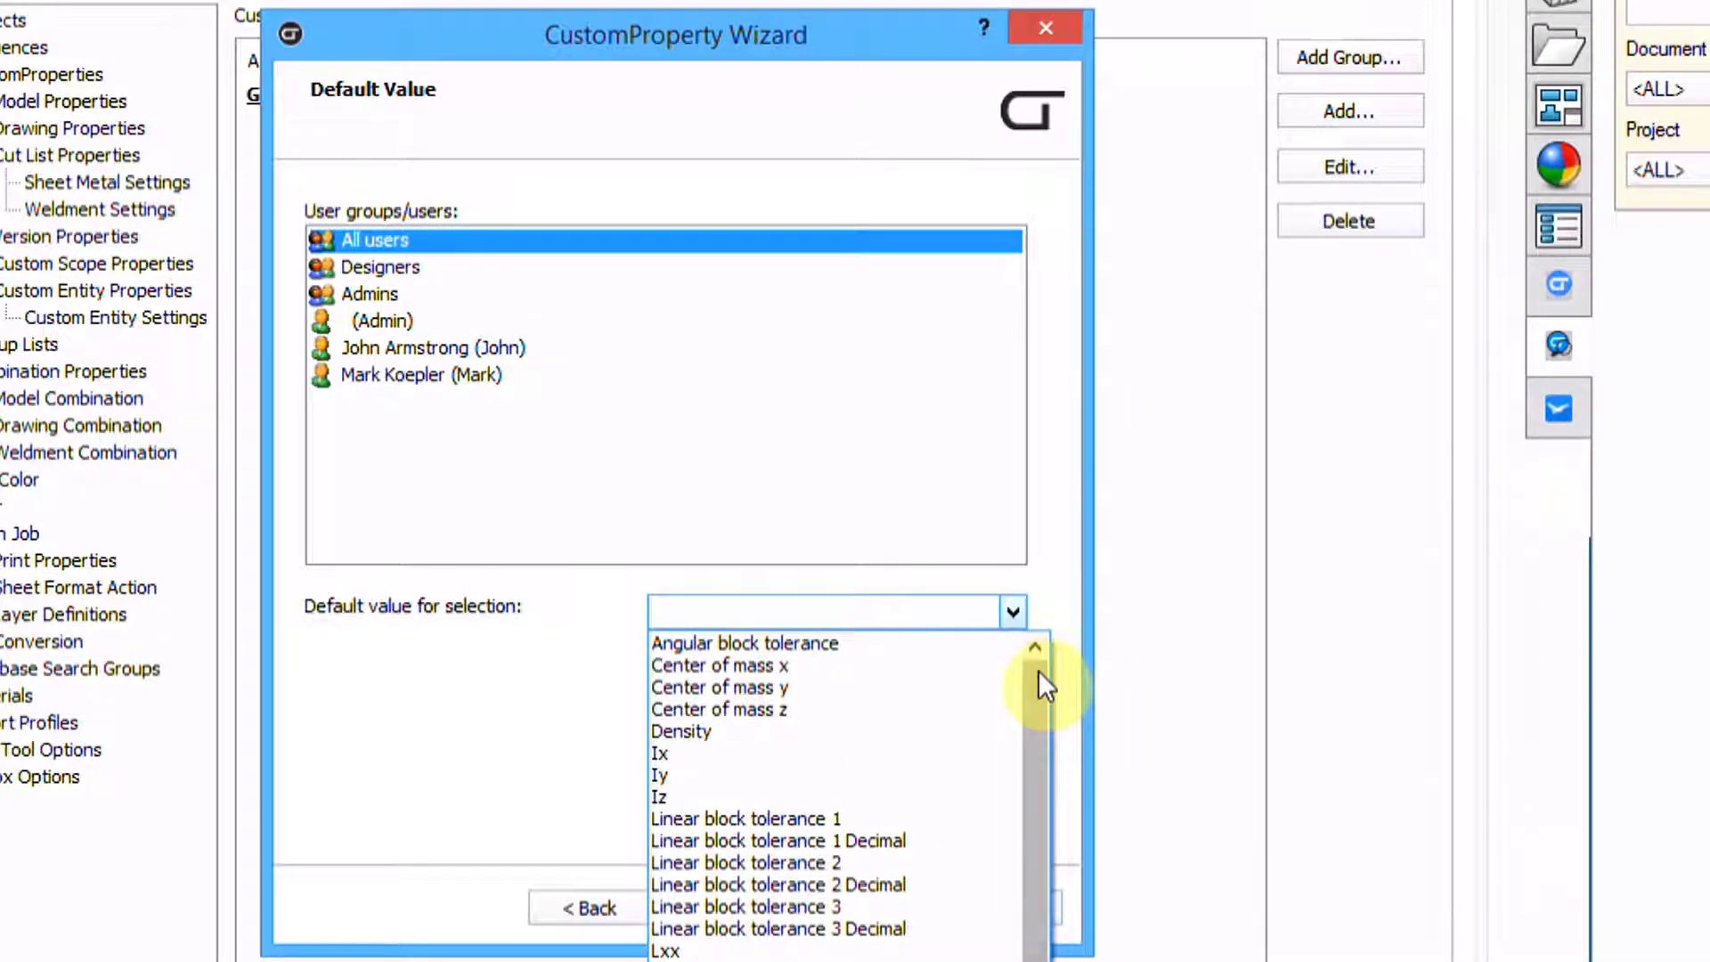
pyautogui.moveTo(1039, 670); pyautogui.dragTo(1051, 877)
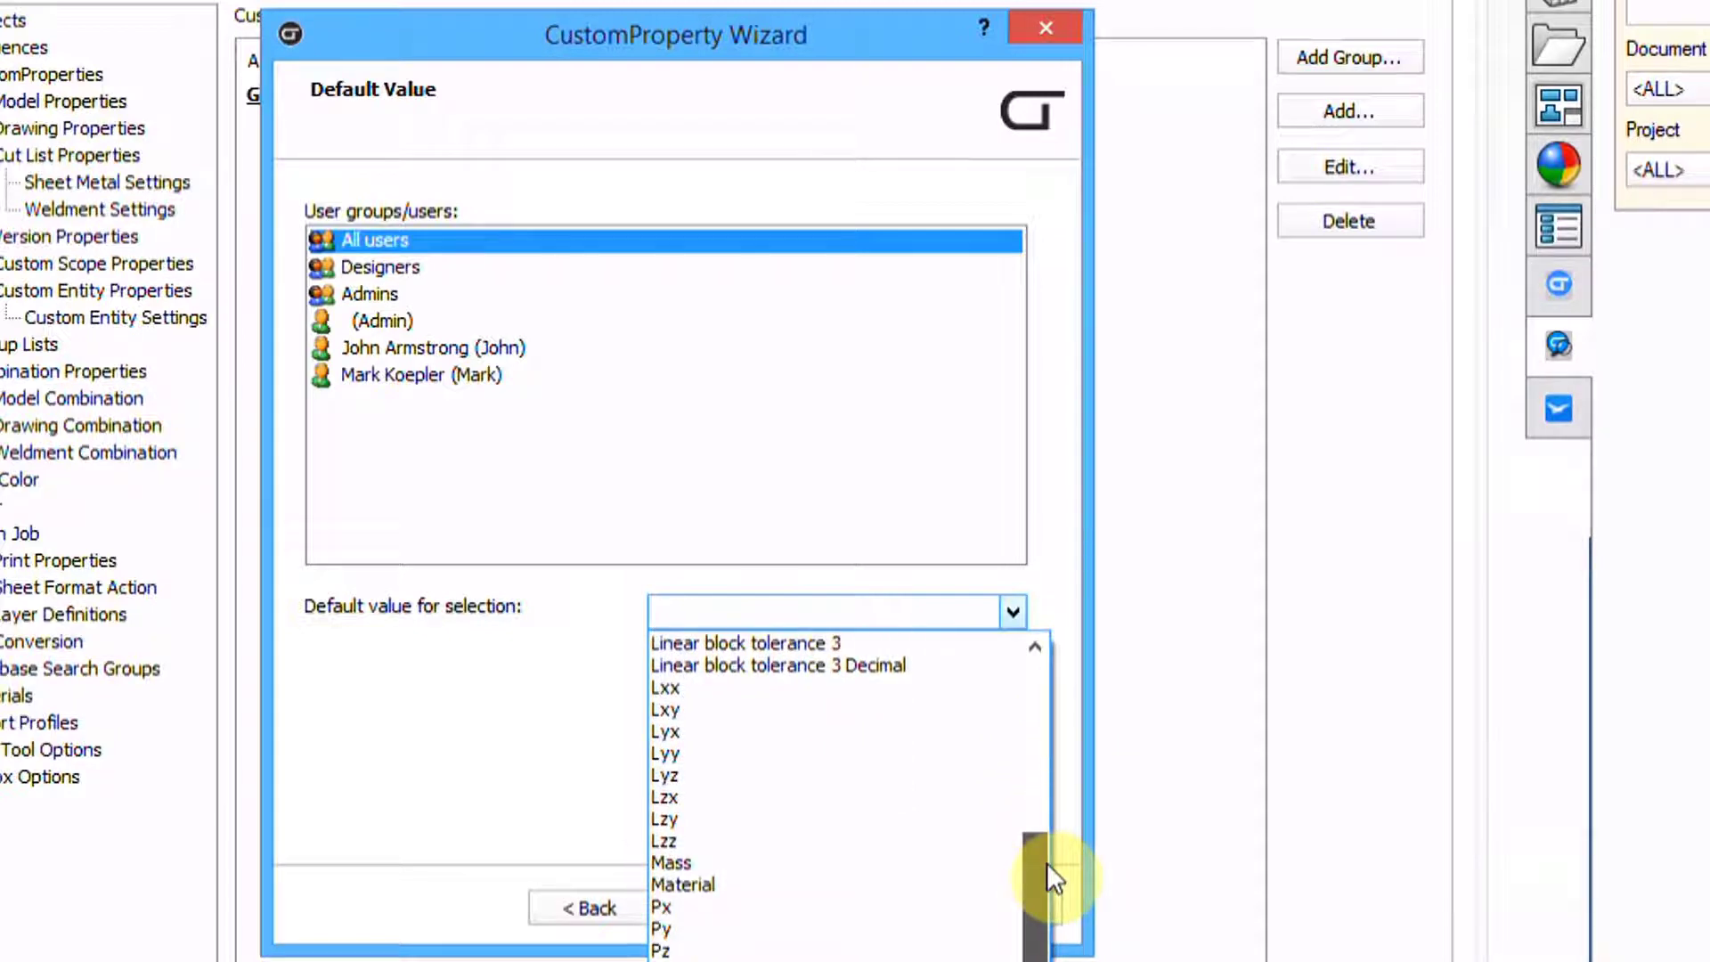
pyautogui.moveTo(1046, 863); pyautogui.dragTo(1046, 650)
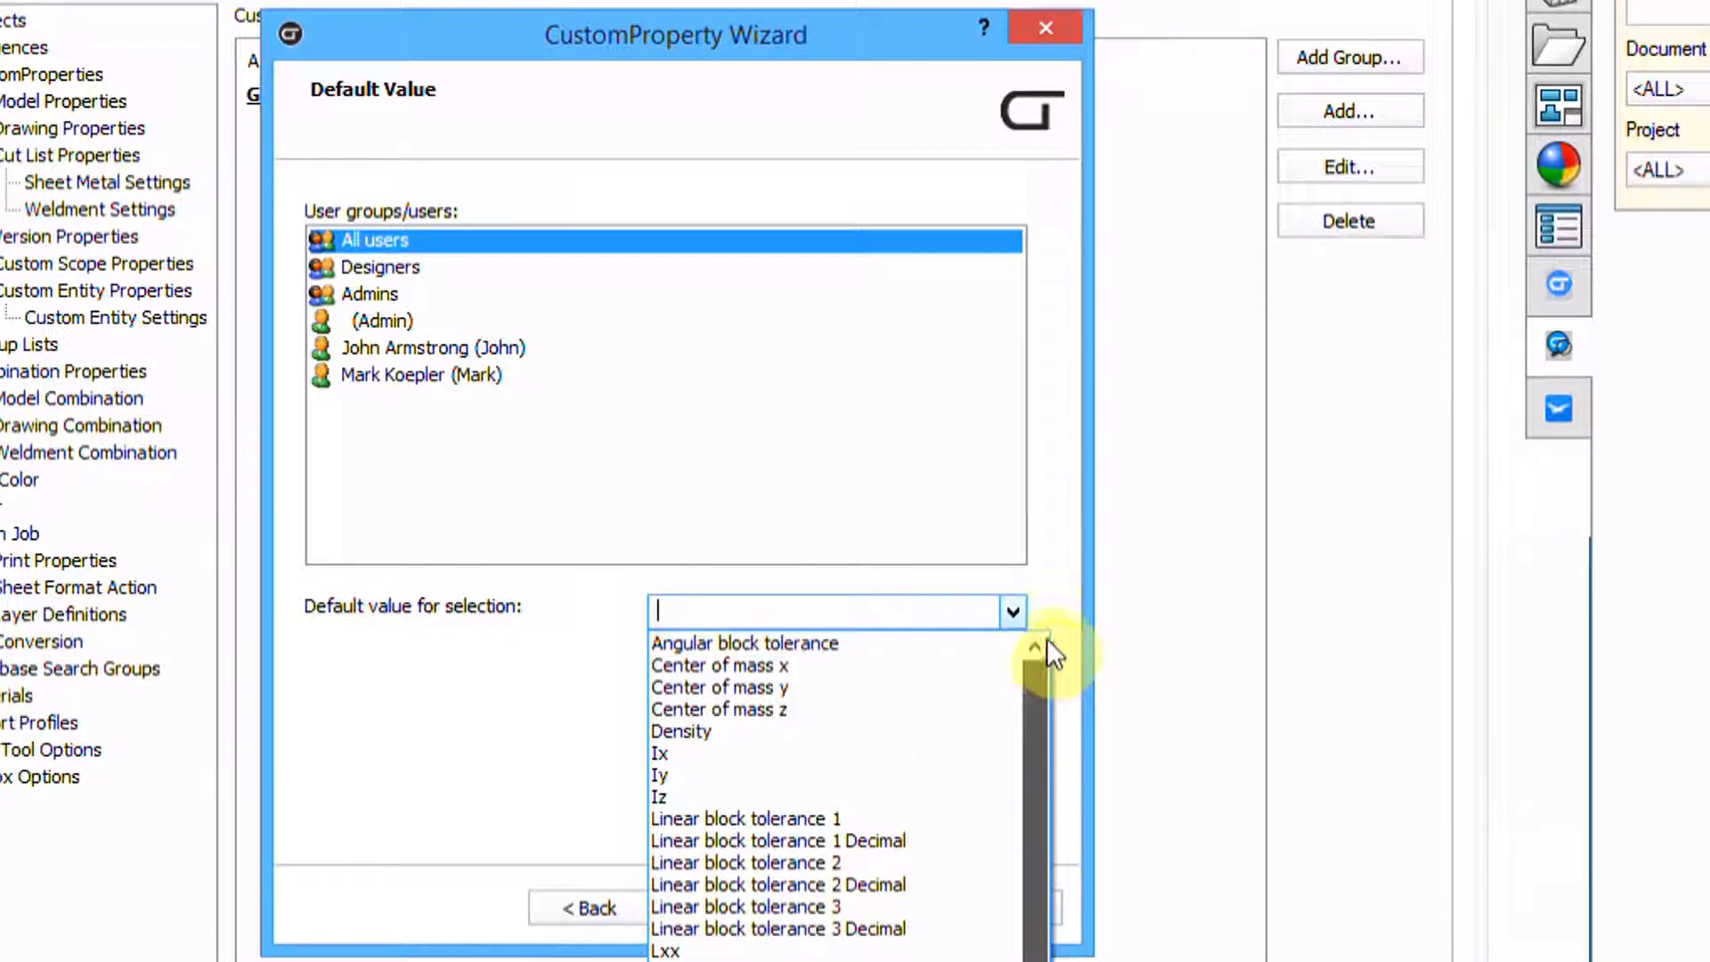
pyautogui.click(1029, 571)
pyautogui.click(869, 909)
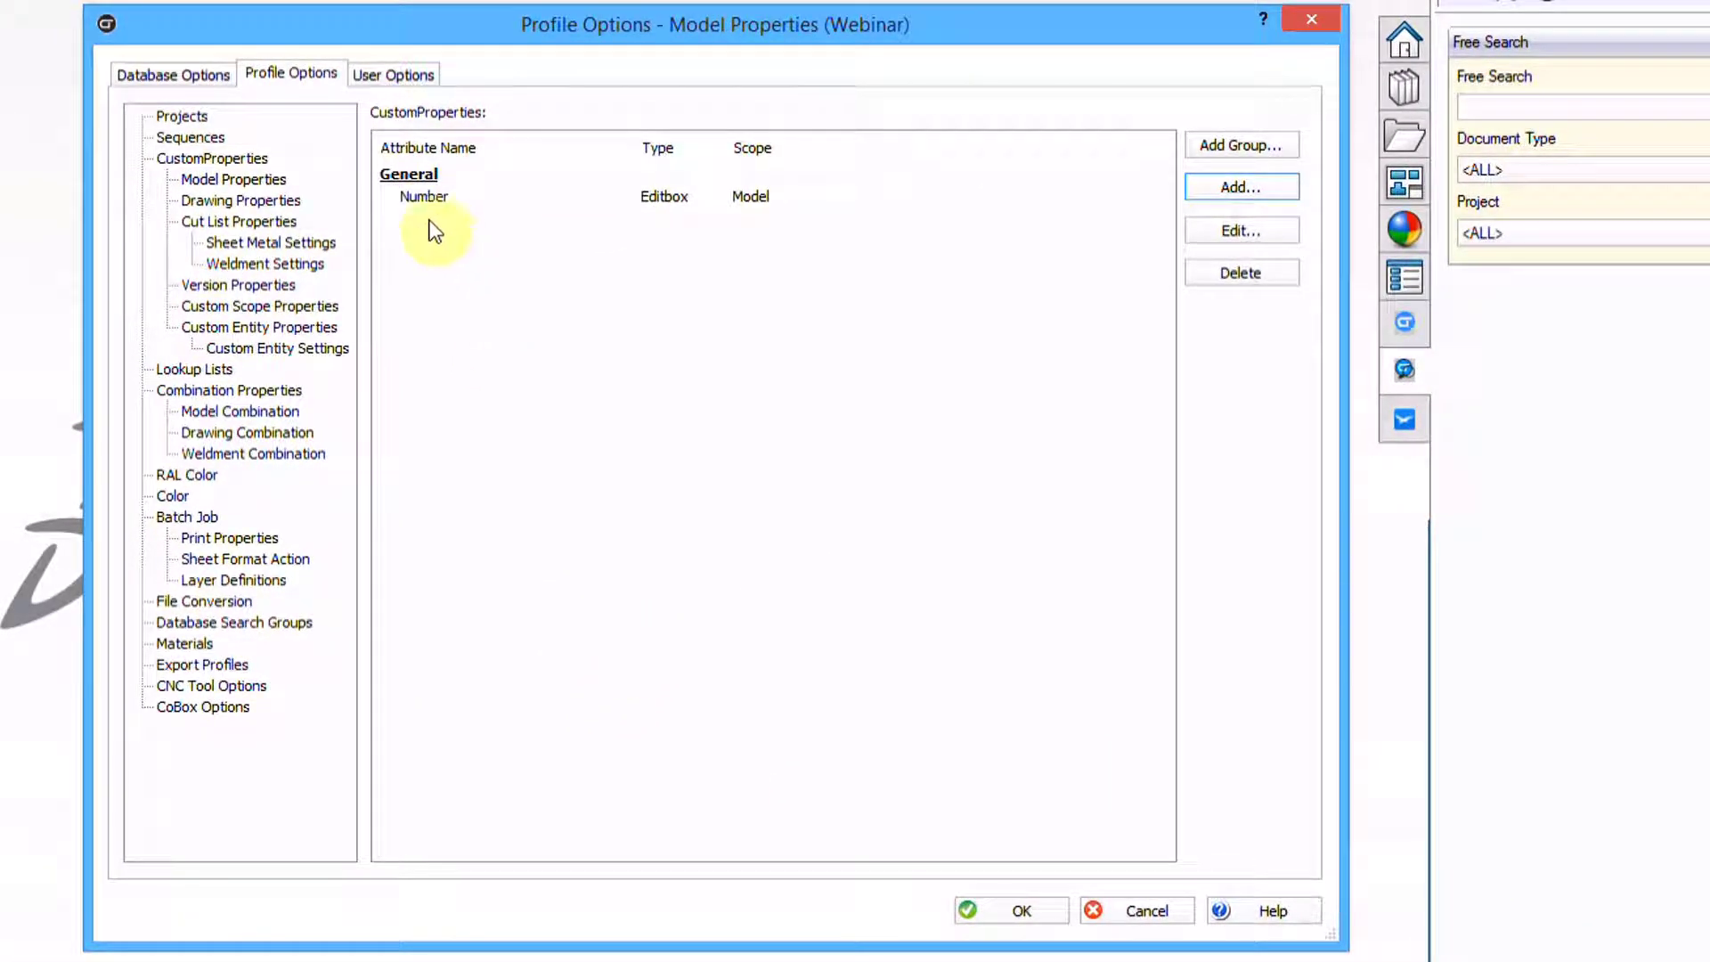
# Start a new property with attribute name and label both Description
pyautogui.click(445, 198)
pyautogui.click(1242, 187)
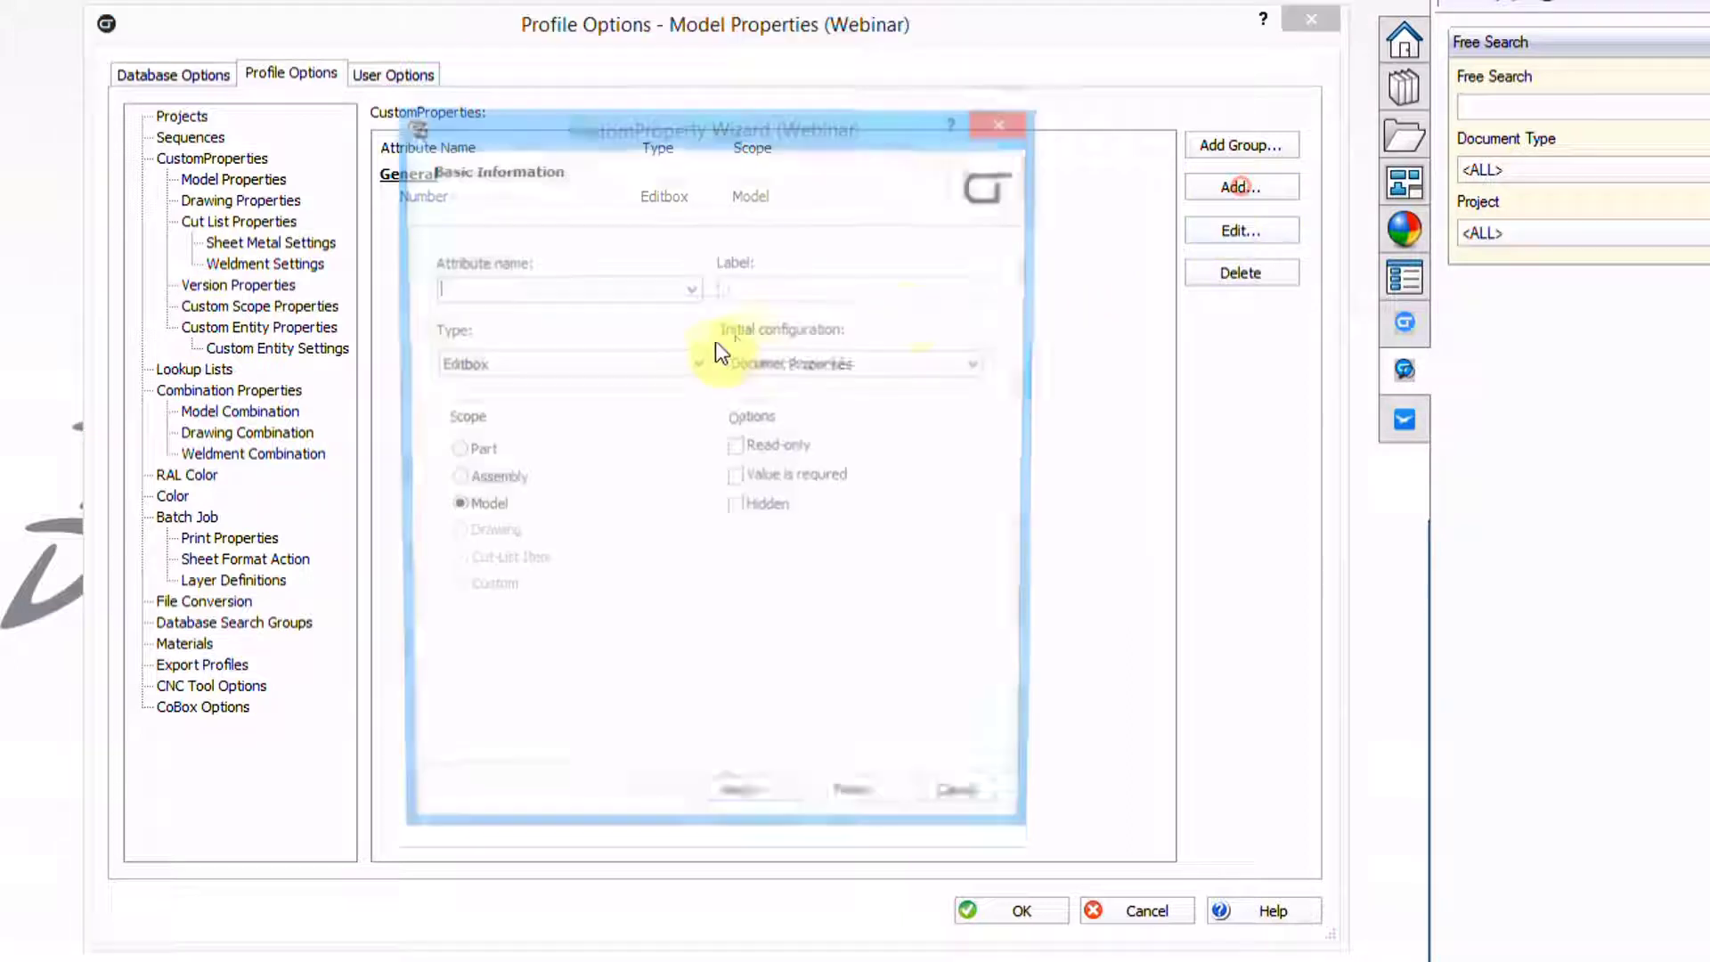
pyautogui.write('D')
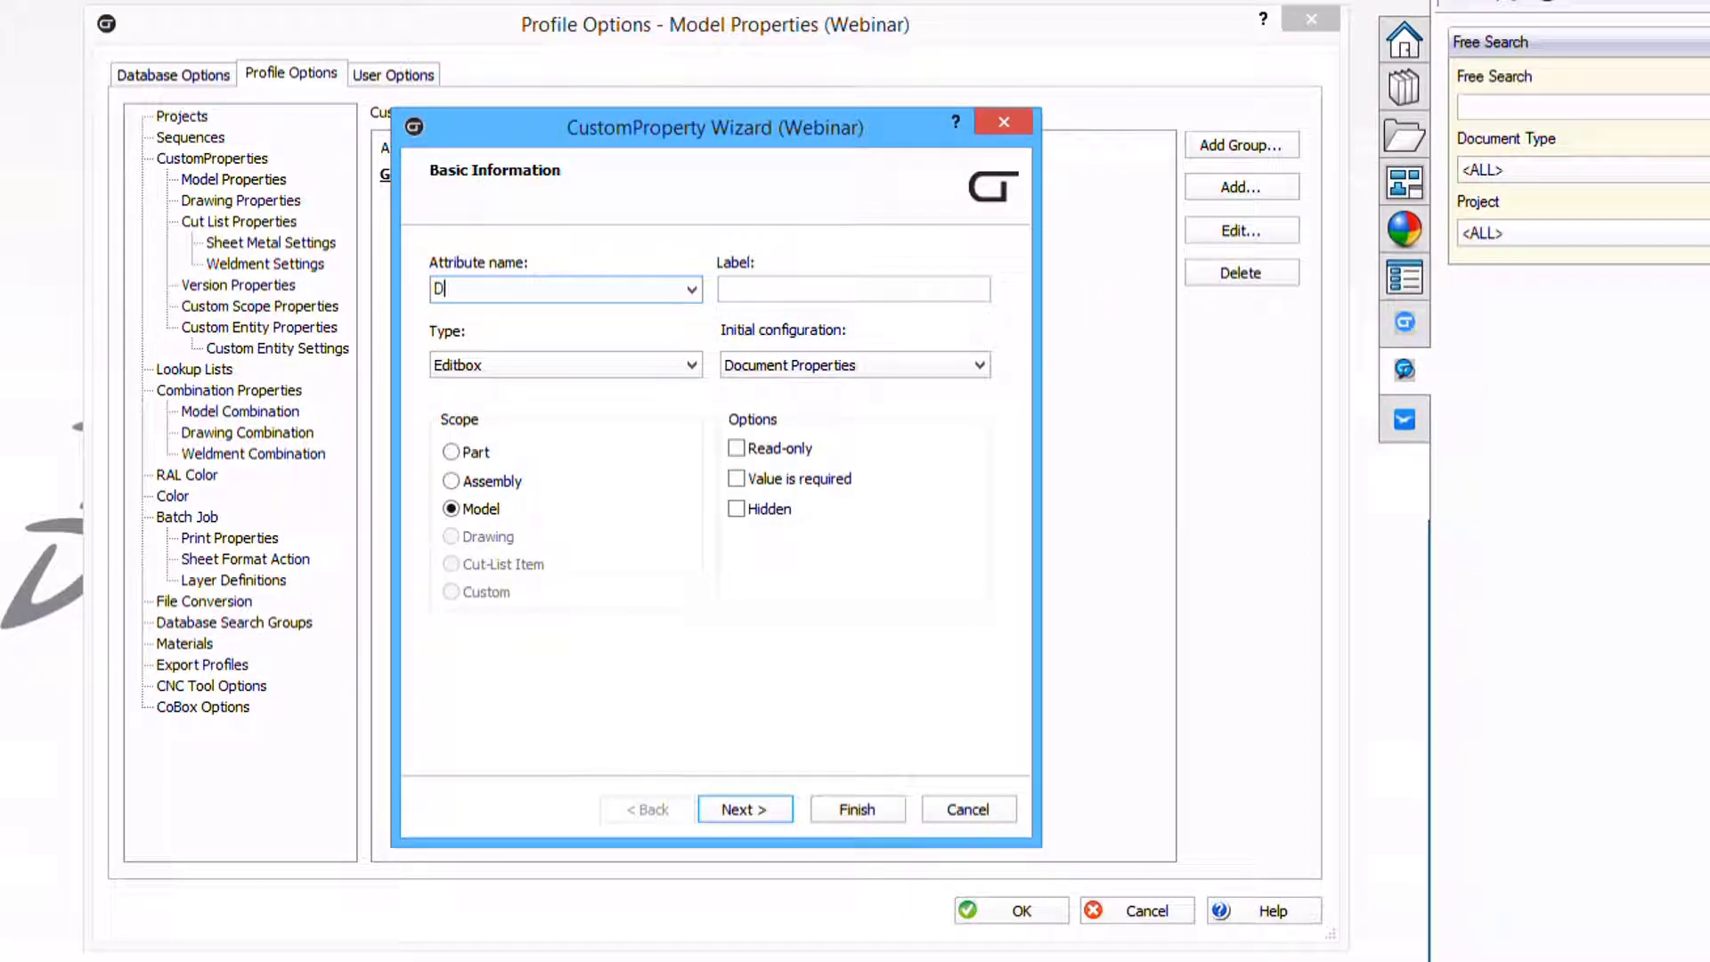
pyautogui.write('escription')
pyautogui.moveTo(512, 288); pyautogui.dragTo(399, 292)
pyautogui.hotkey('ctrl', 'c')
pyautogui.click(763, 288)
pyautogui.hotkey('ctrl', 'v')
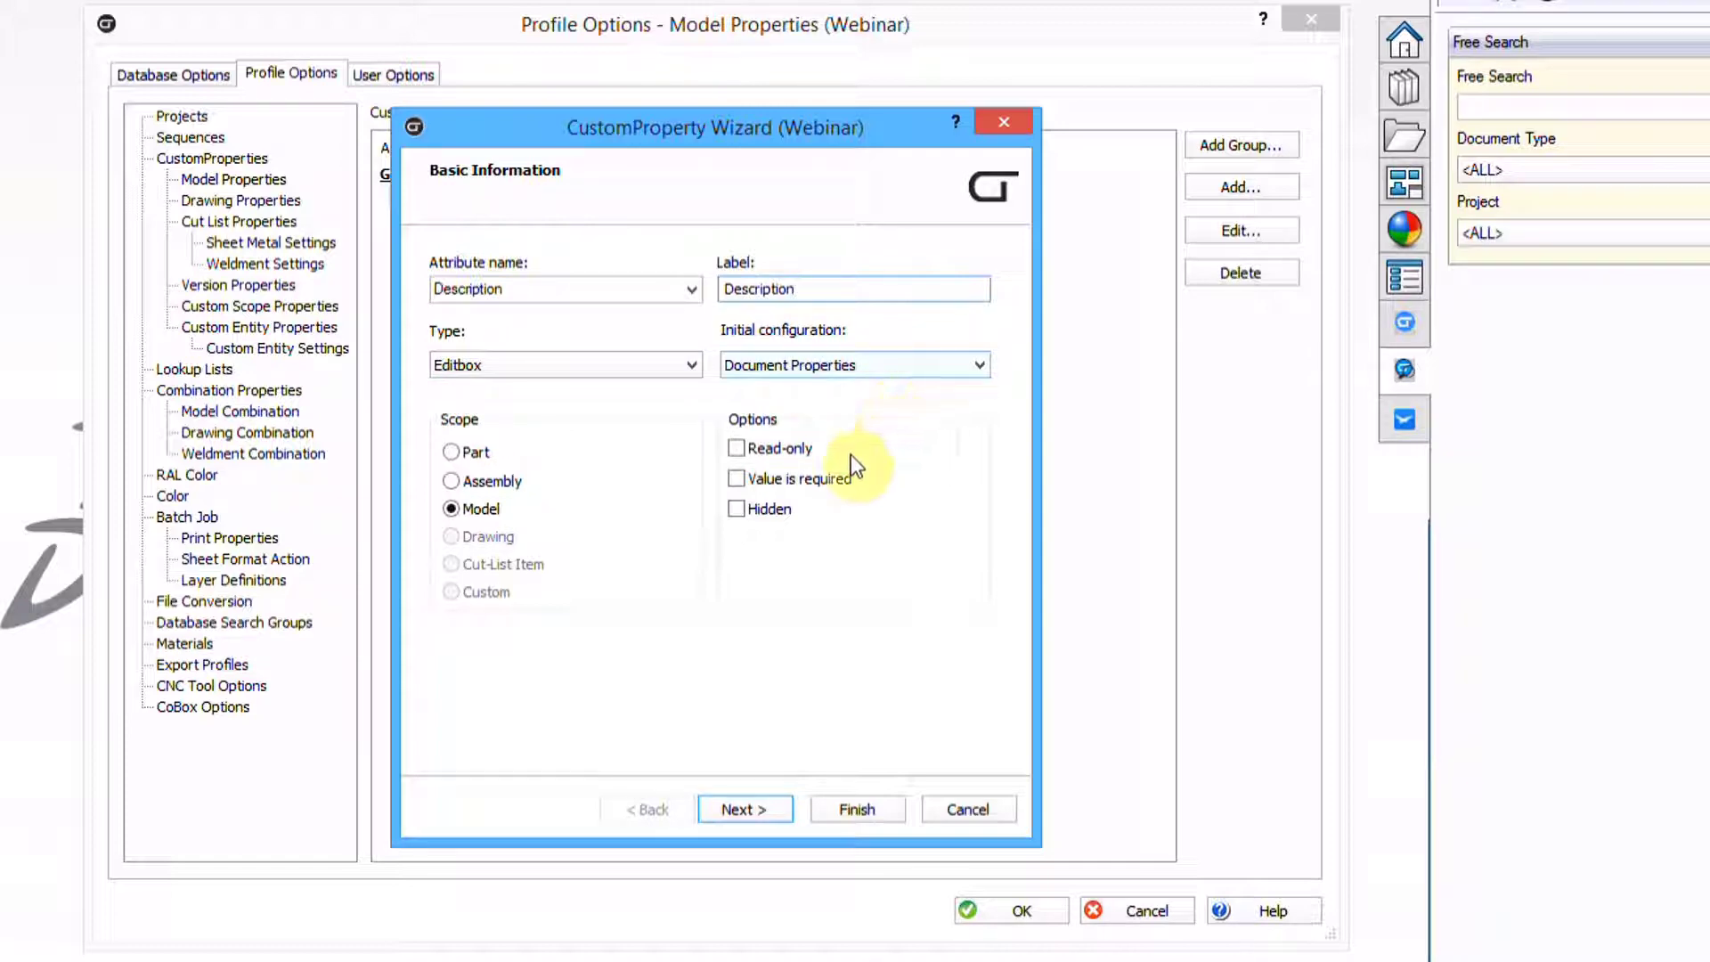
# Make Description searchable and uppercase, finish it, and move Number above it
pyautogui.click(737, 808)
pyautogui.click(737, 808)
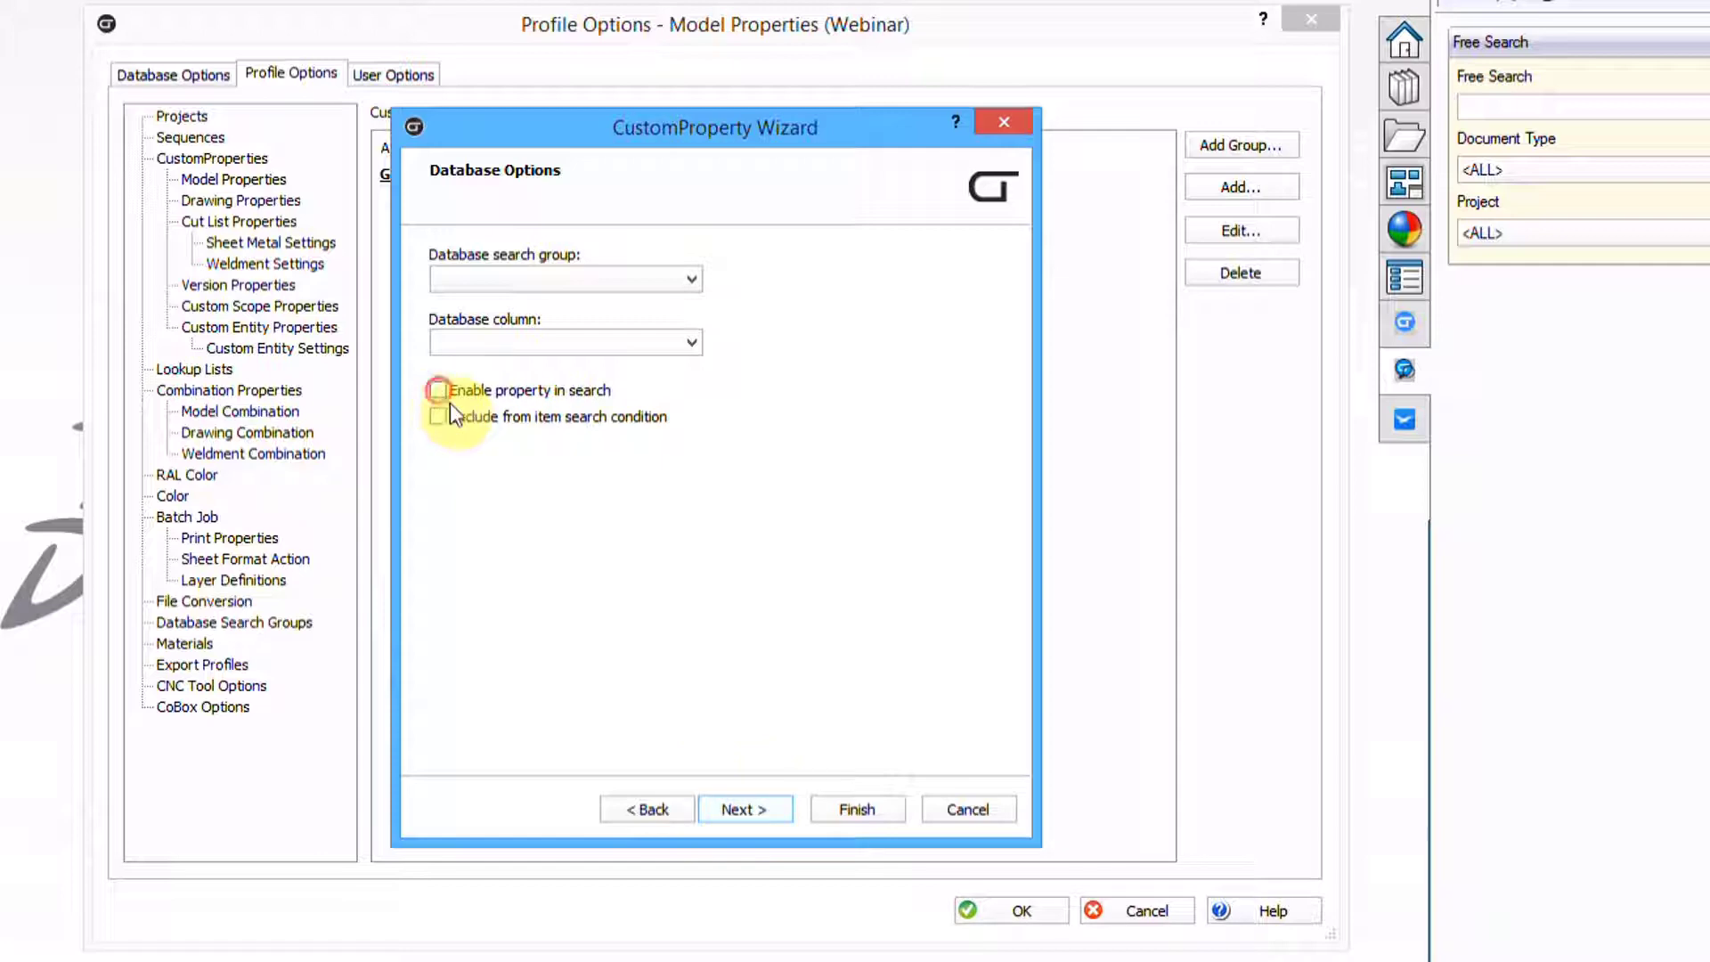
pyautogui.click(437, 392)
pyautogui.click(736, 806)
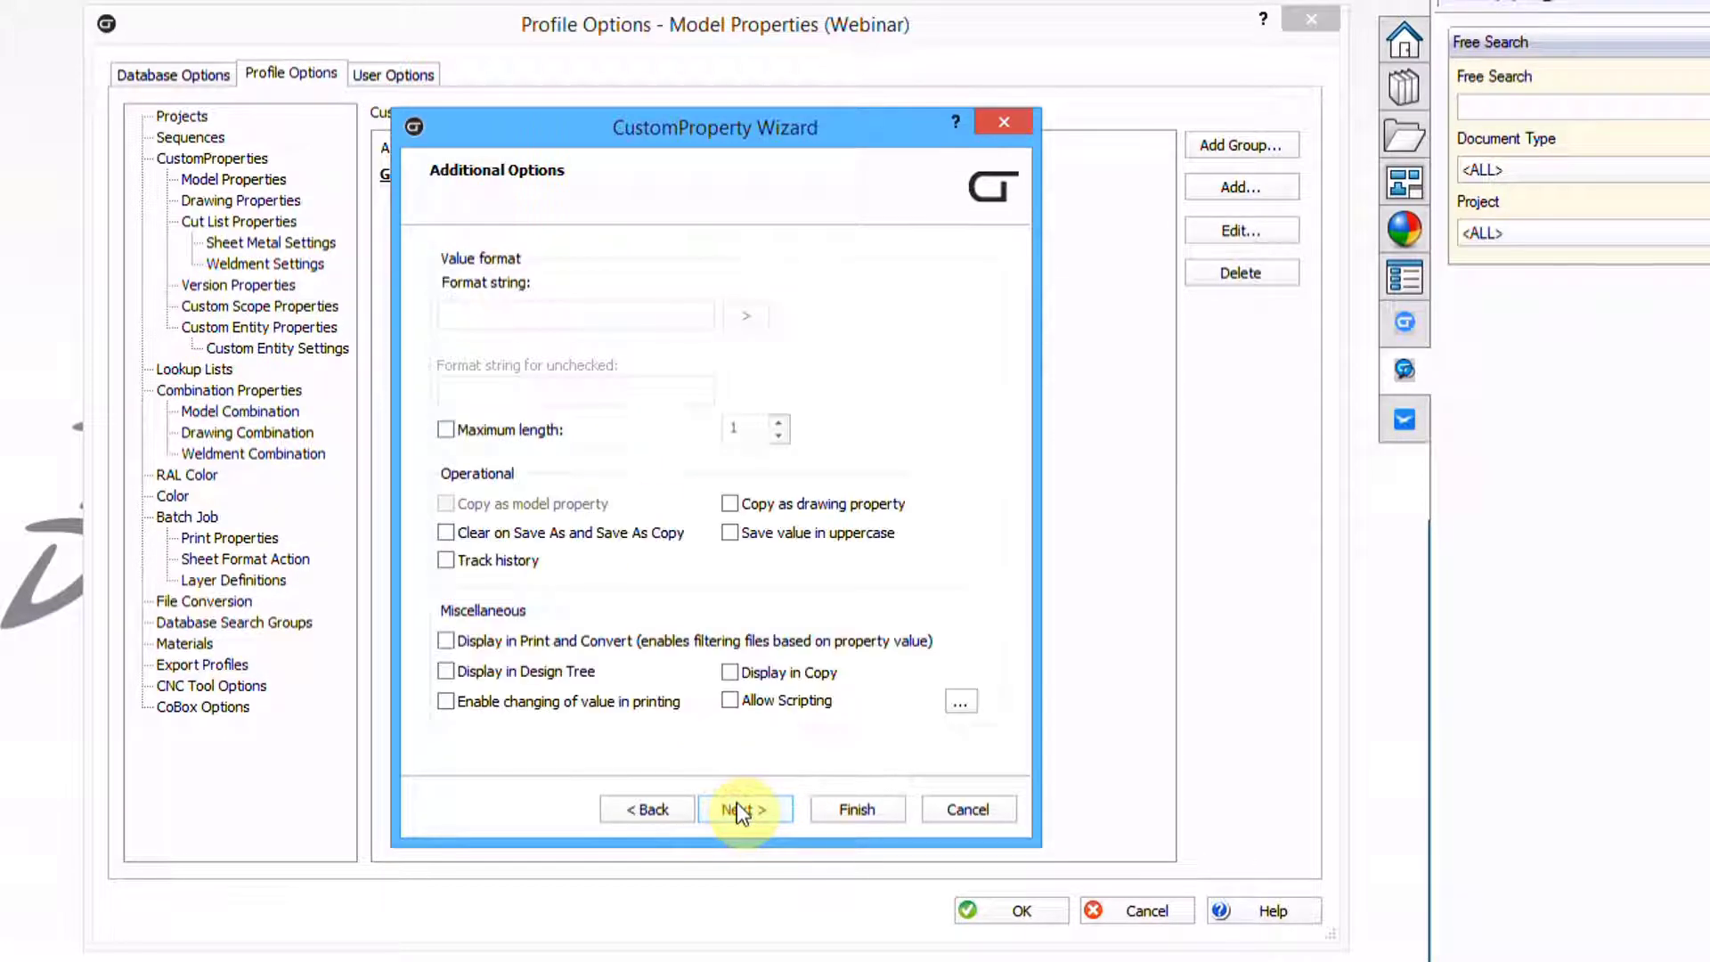
pyautogui.click(731, 532)
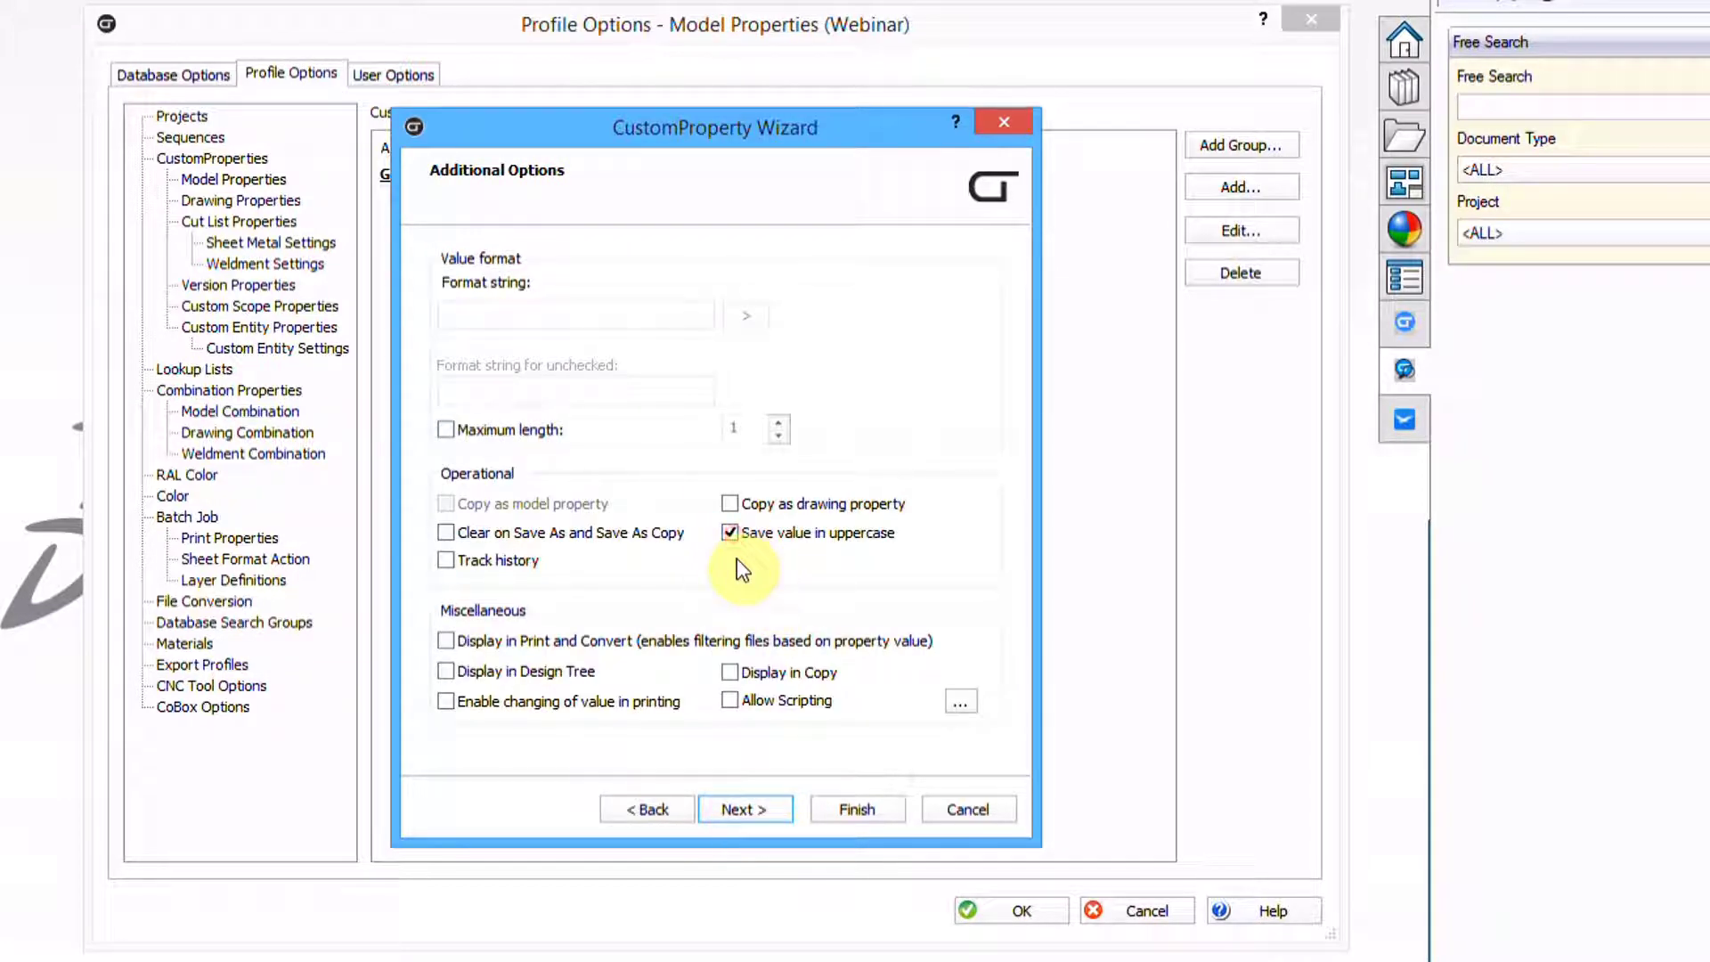
pyautogui.click(847, 809)
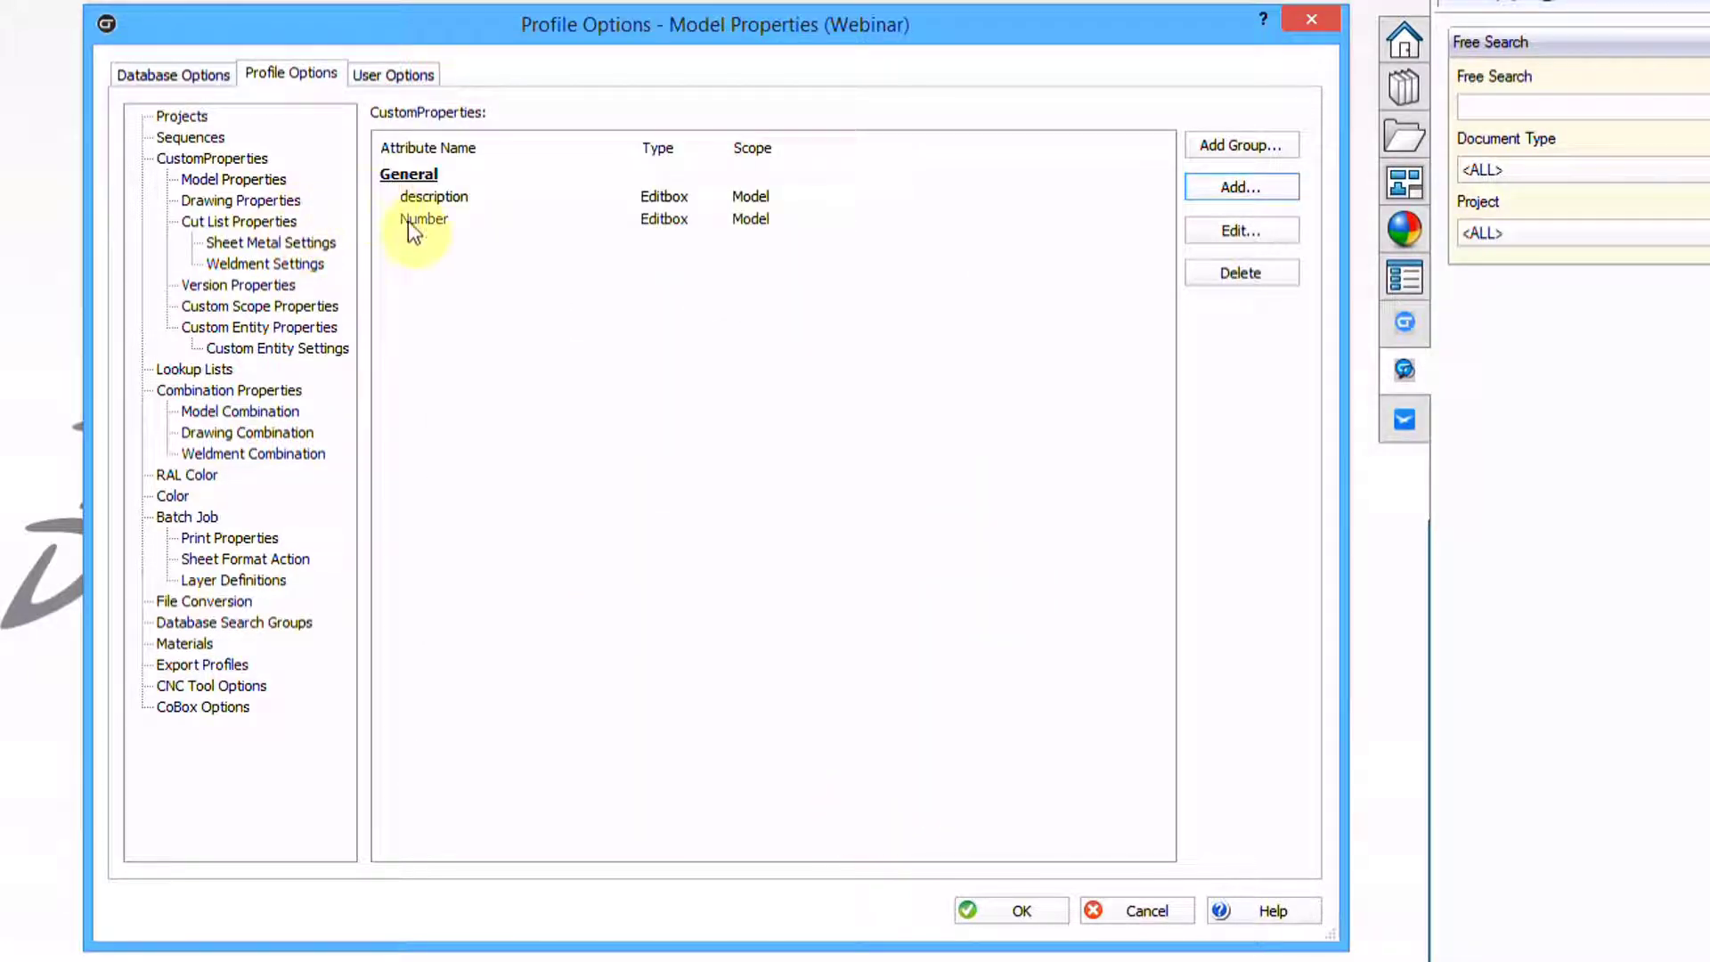
pyautogui.click(419, 221)
pyautogui.moveTo(432, 222); pyautogui.dragTo(438, 195)
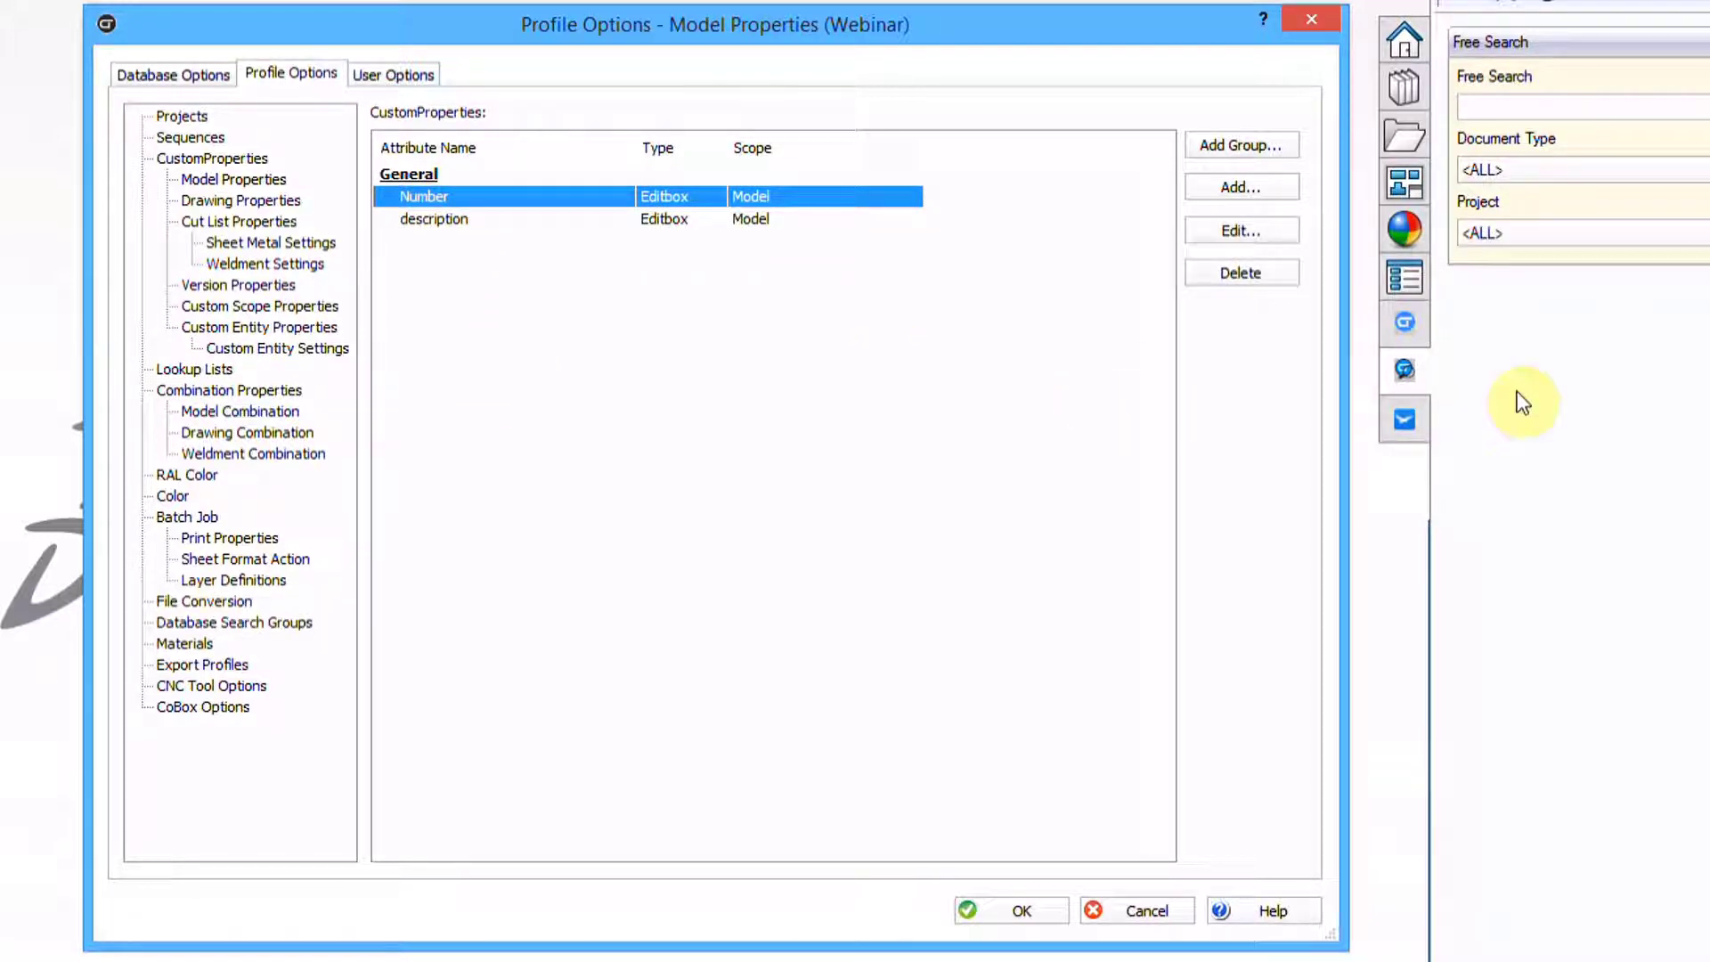
# Save Profile Options and show the Number and Description fields under Model Fields > General
pyautogui.click(1006, 911)
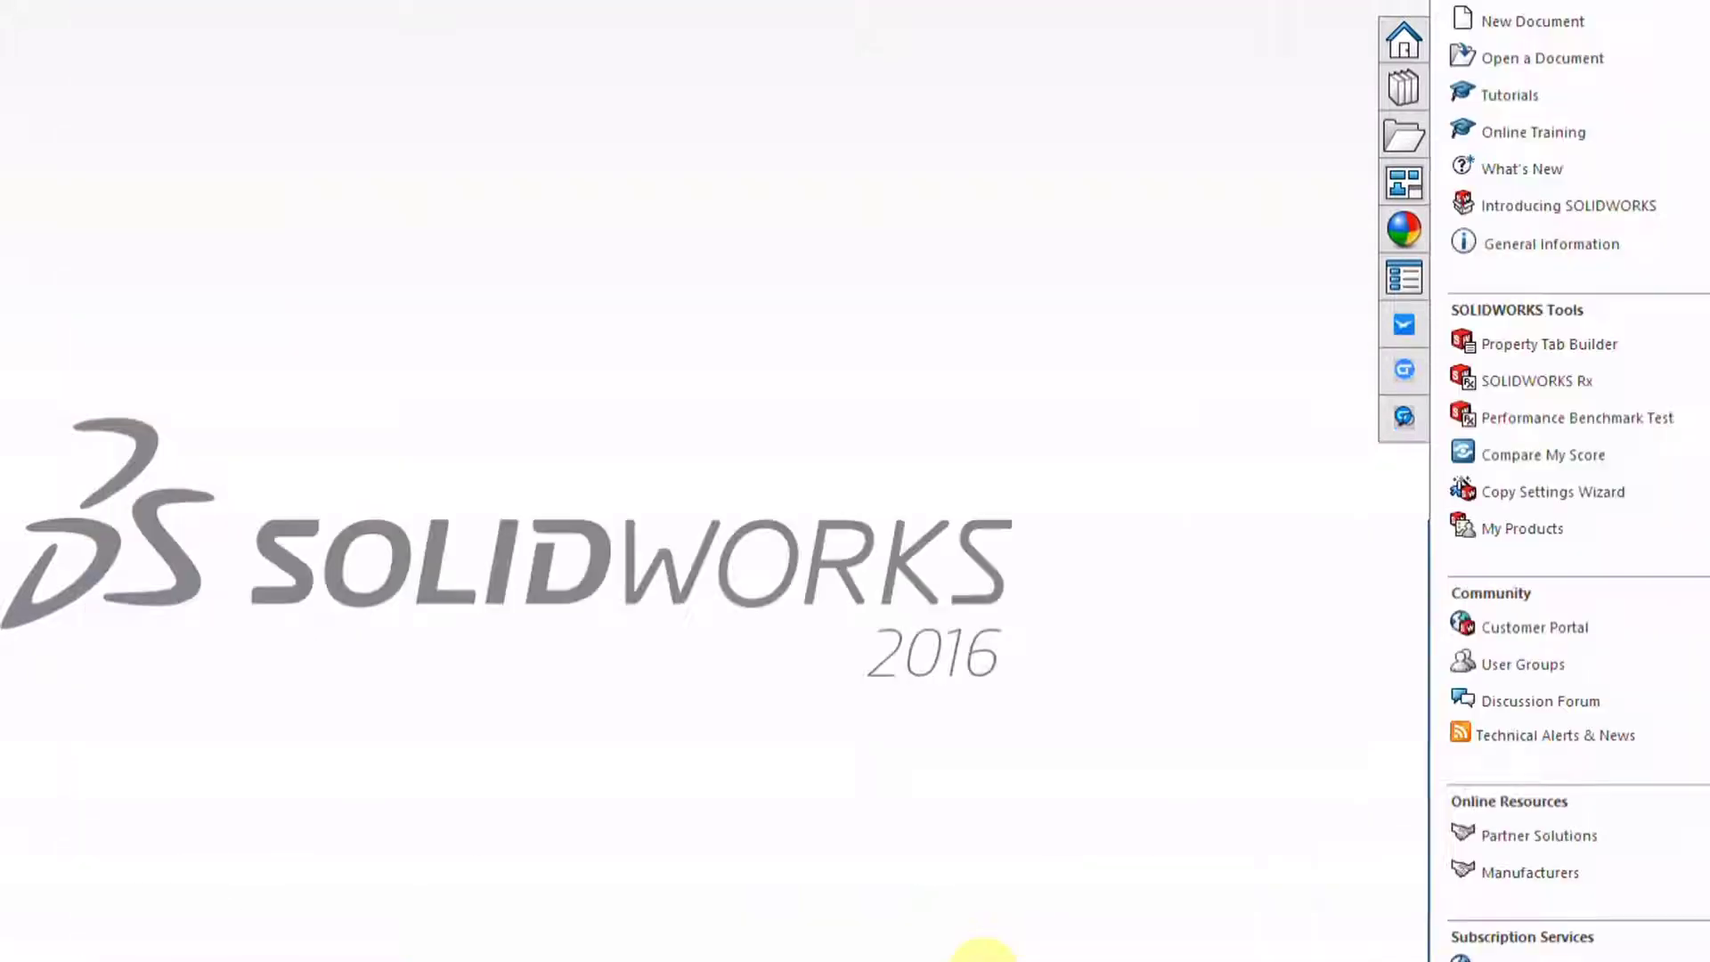
pyautogui.click(1228, 405)
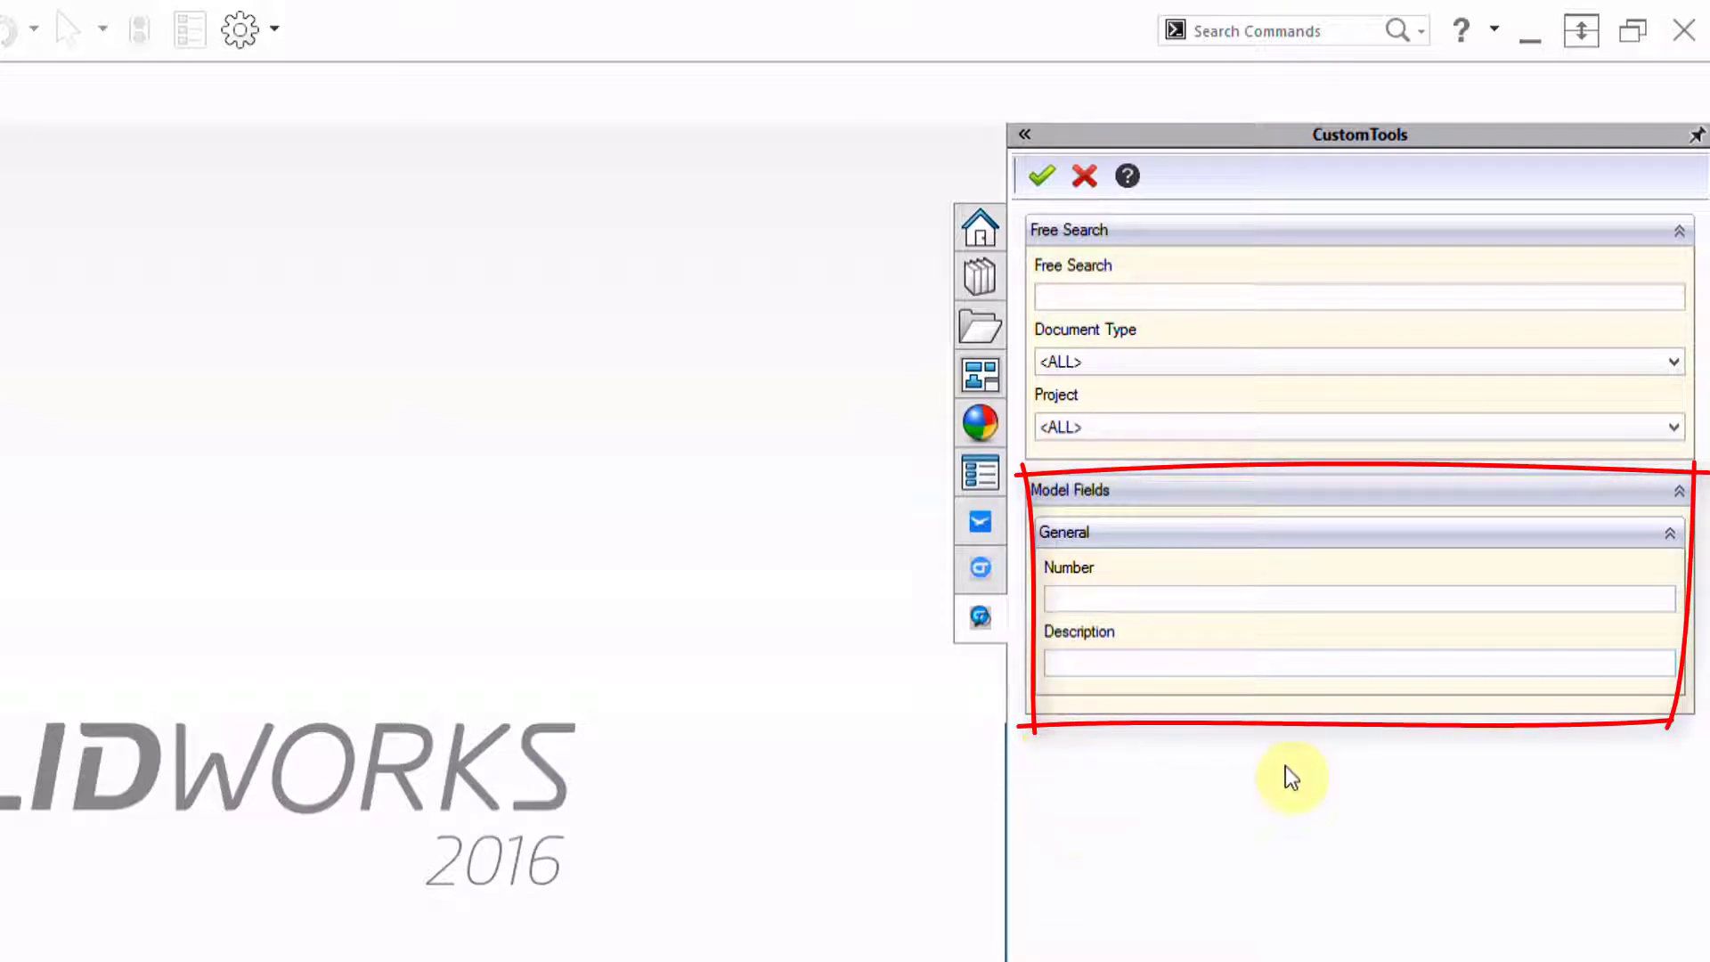
pyautogui.click(1671, 534)
pyautogui.click(1671, 534)
pyautogui.click(1683, 492)
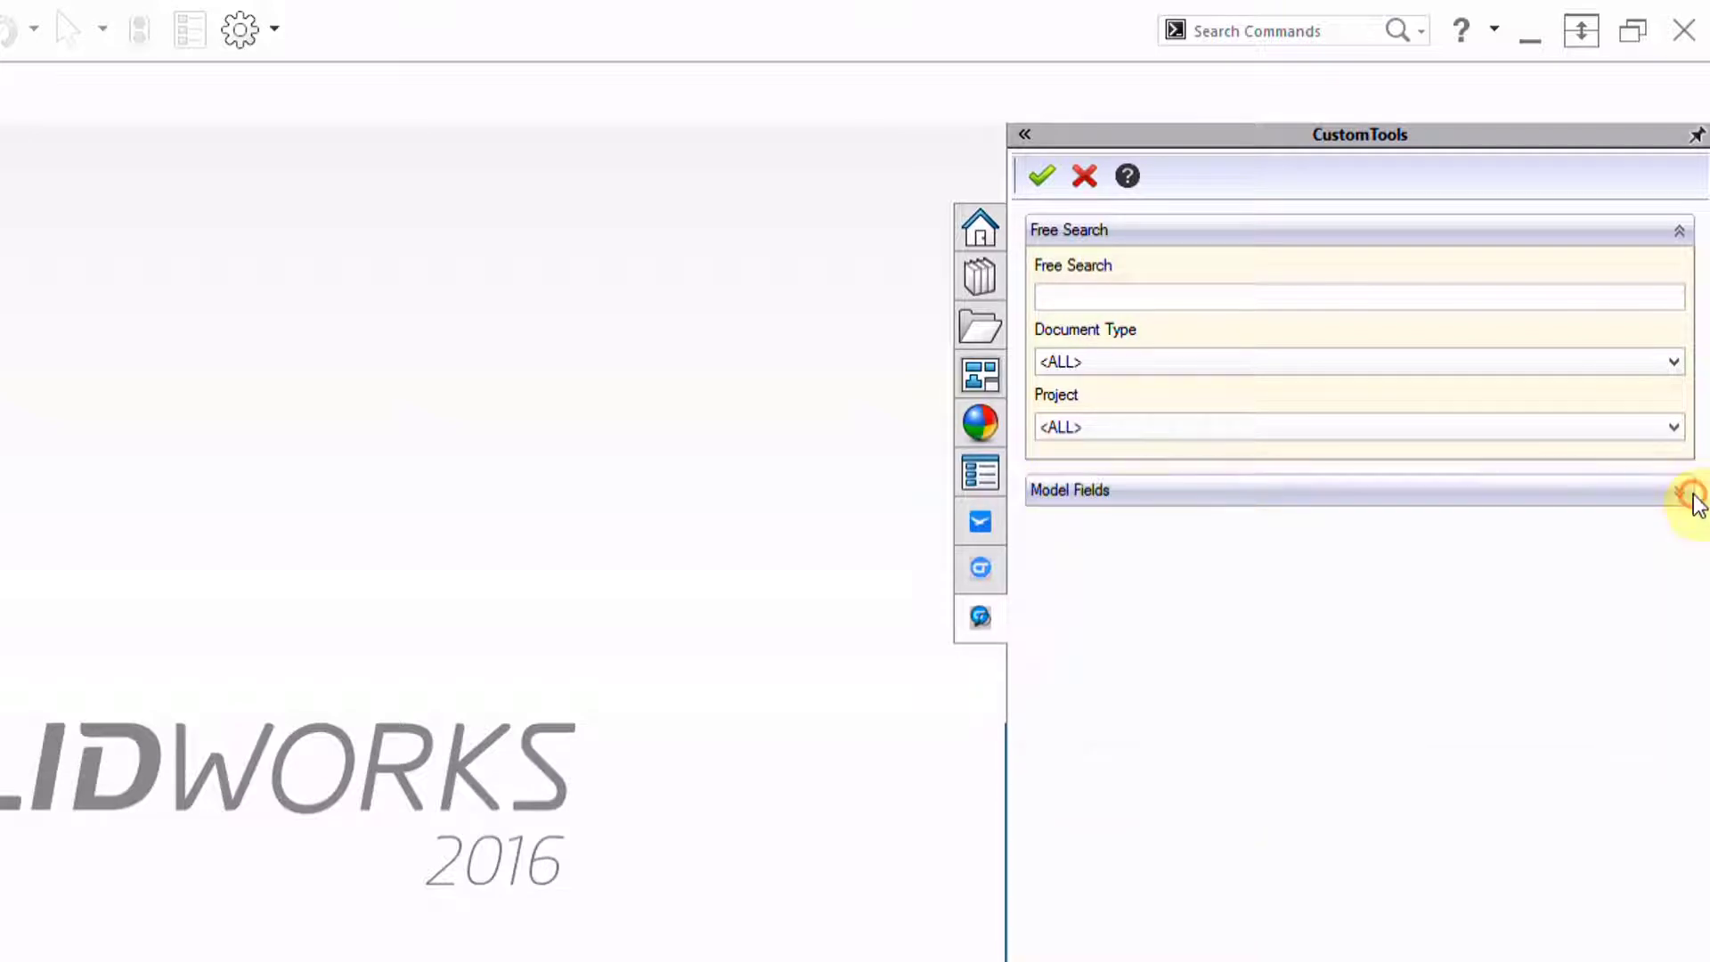
pyautogui.click(1689, 493)
pyautogui.click(1157, 598)
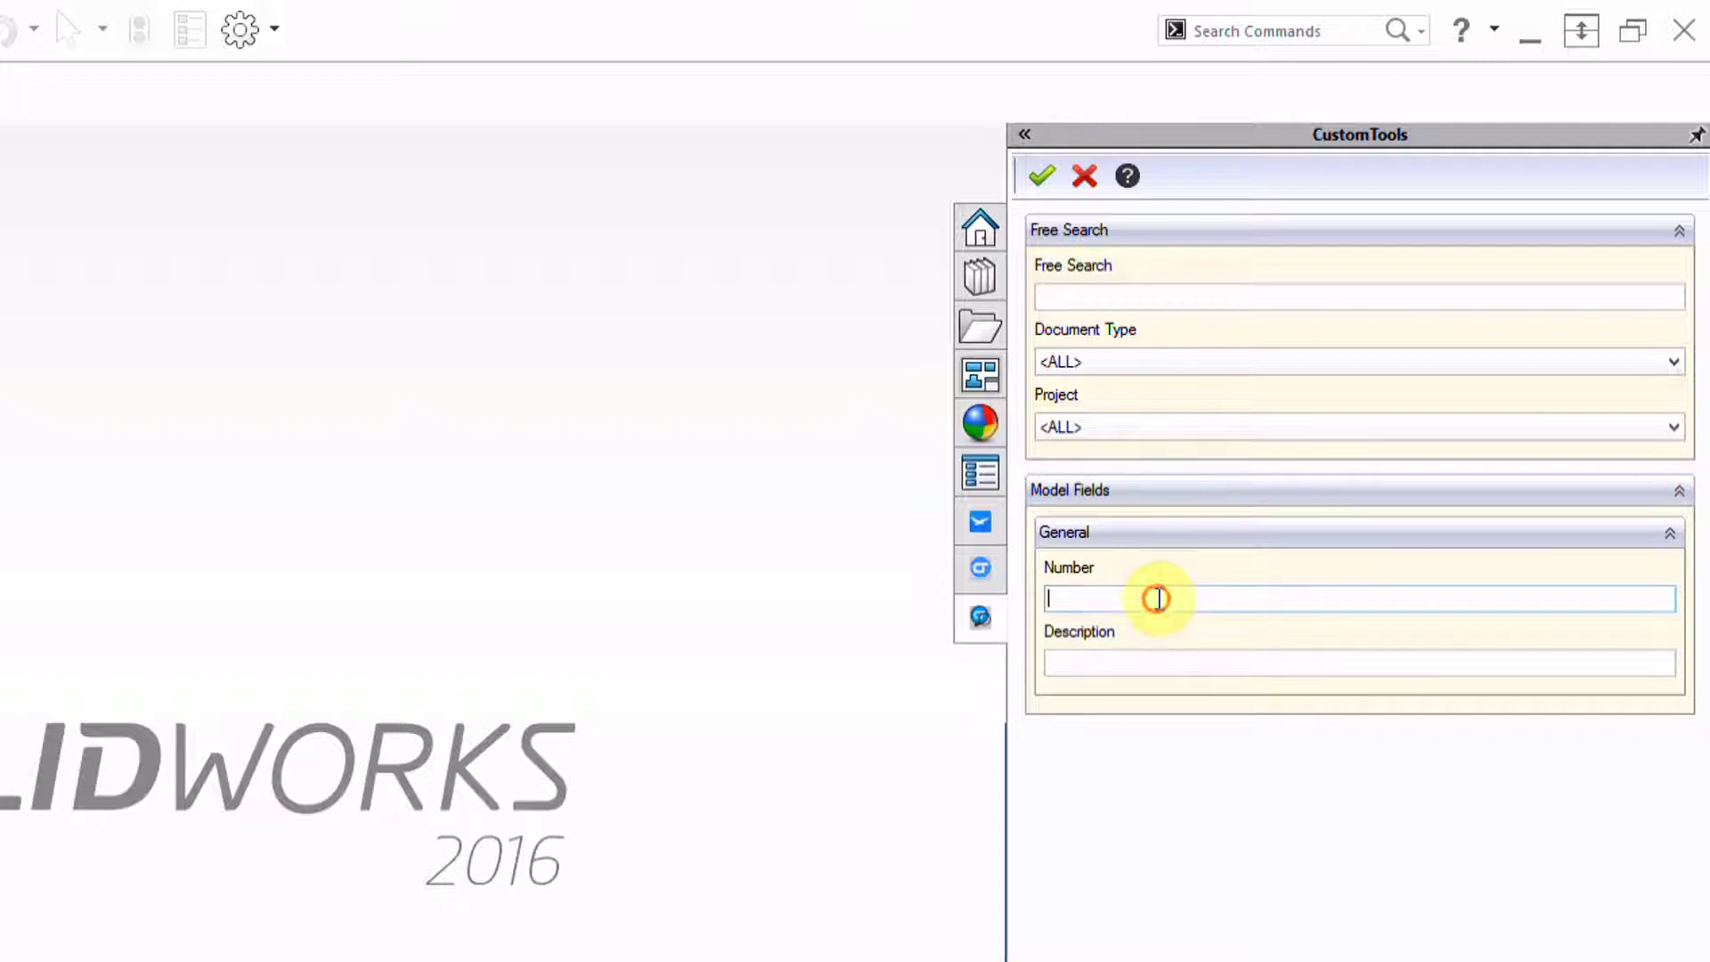
pyautogui.click(1122, 663)
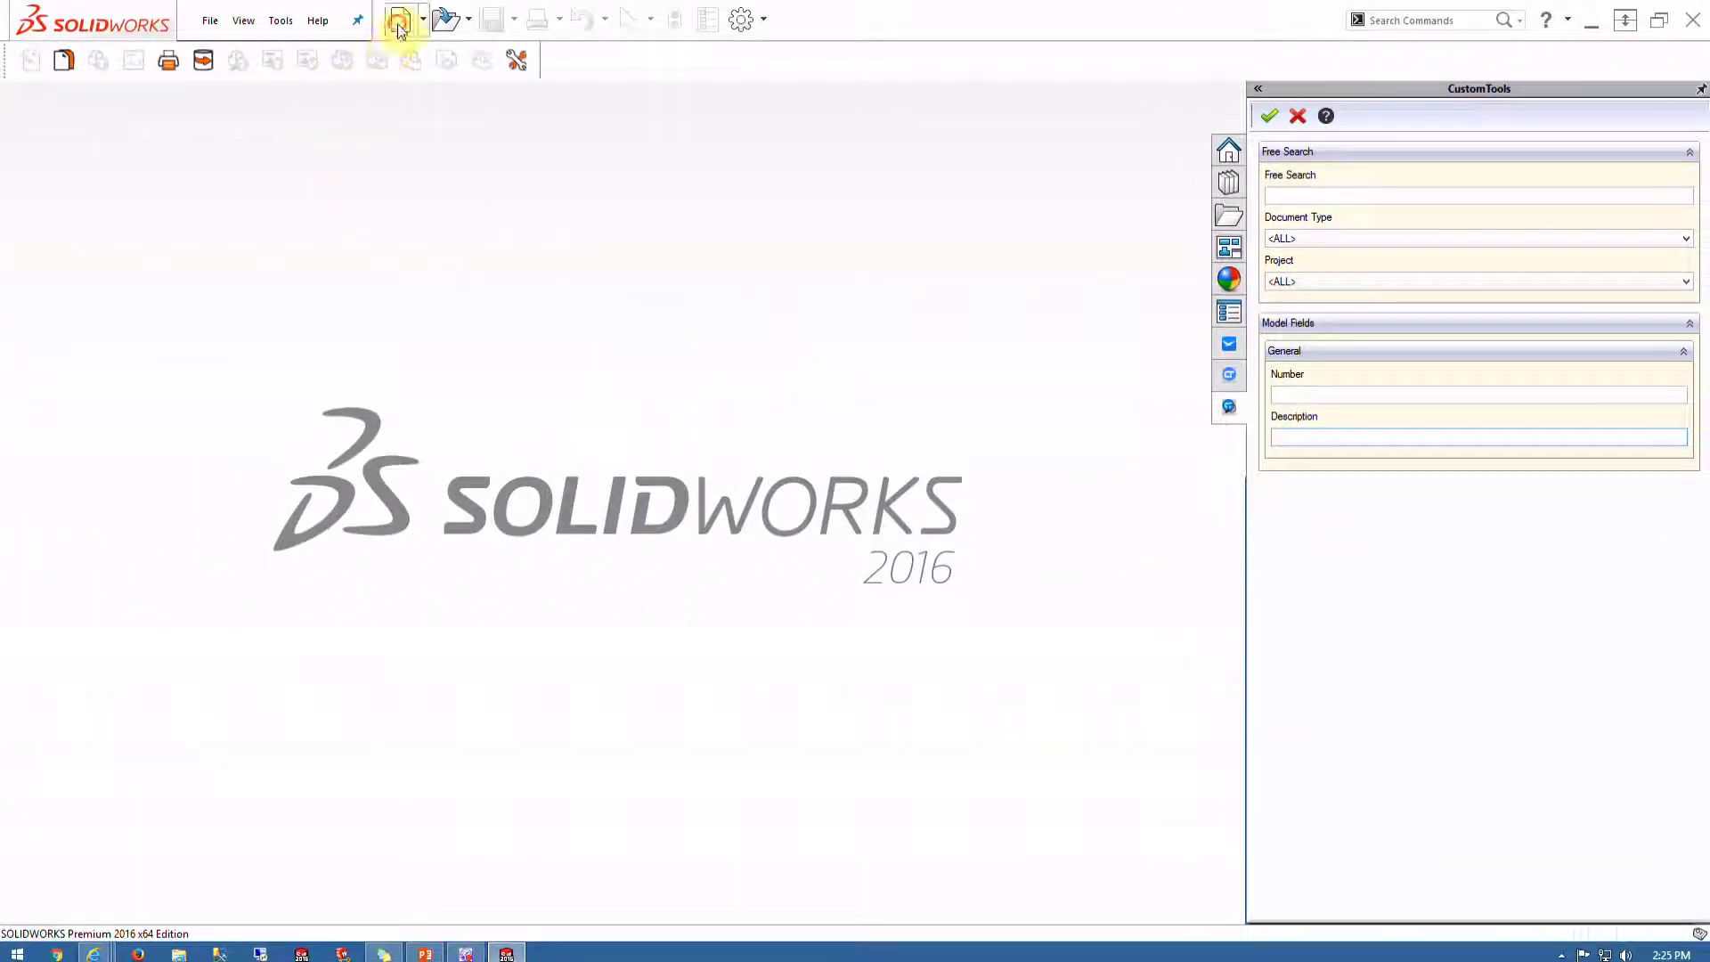
# Create a new part from the template and start a sketch on the Top Plane
pyautogui.click(398, 22)
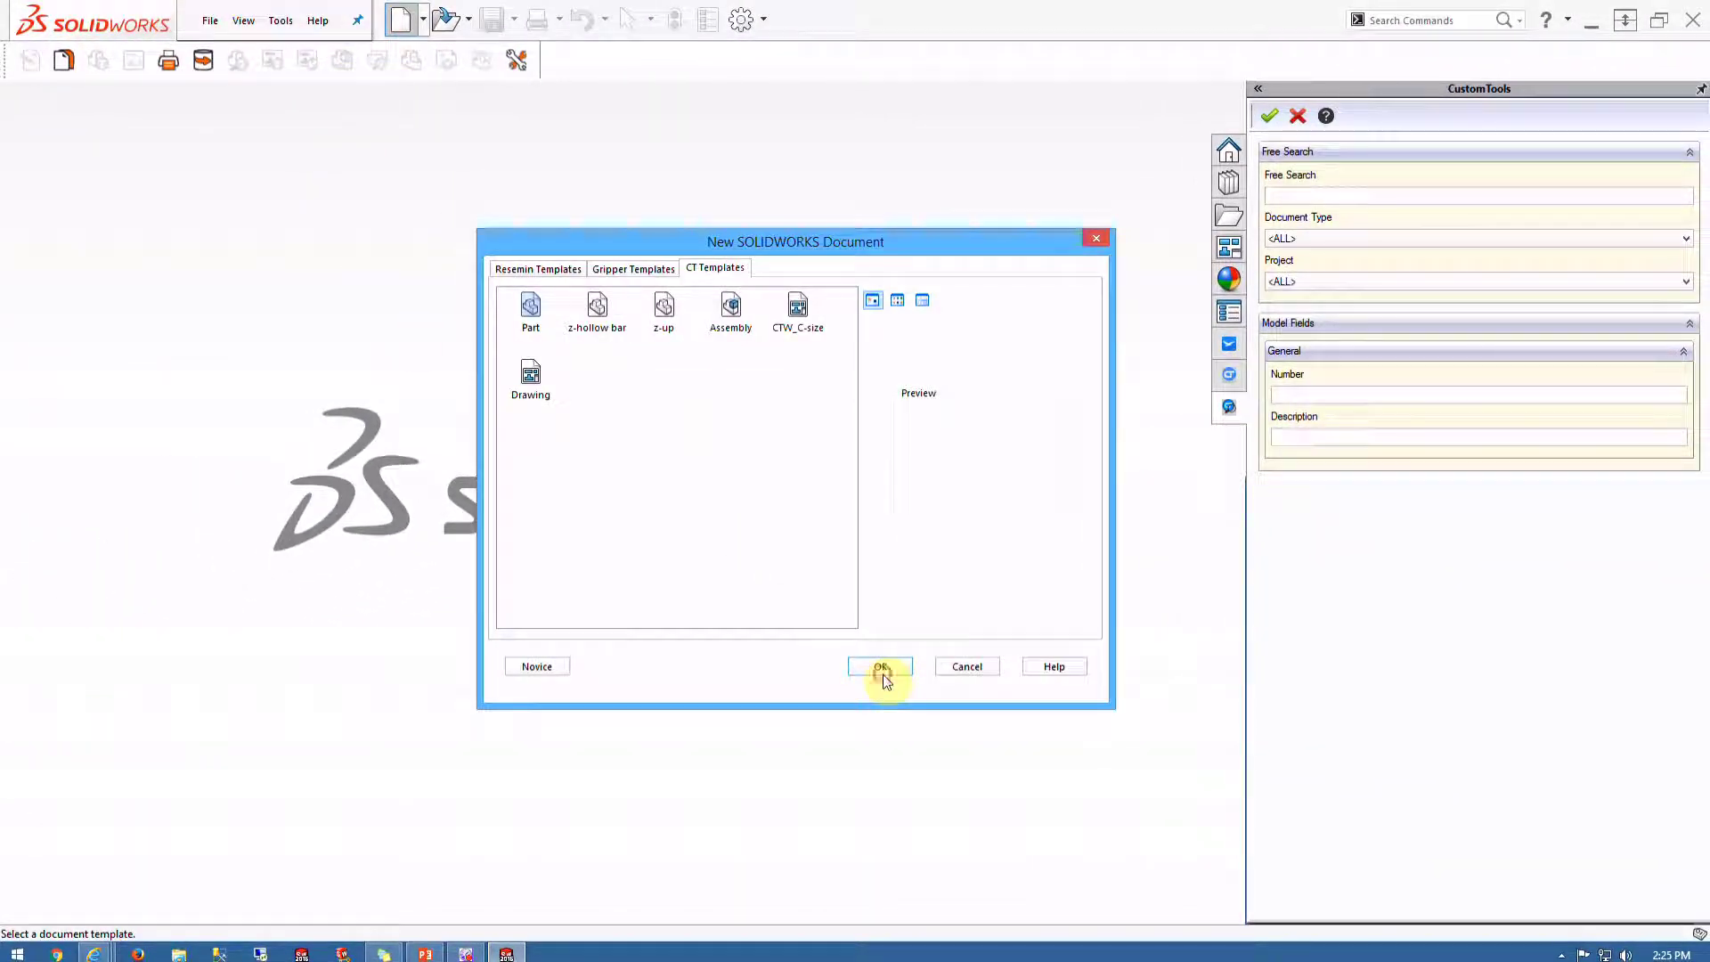
pyautogui.click(883, 675)
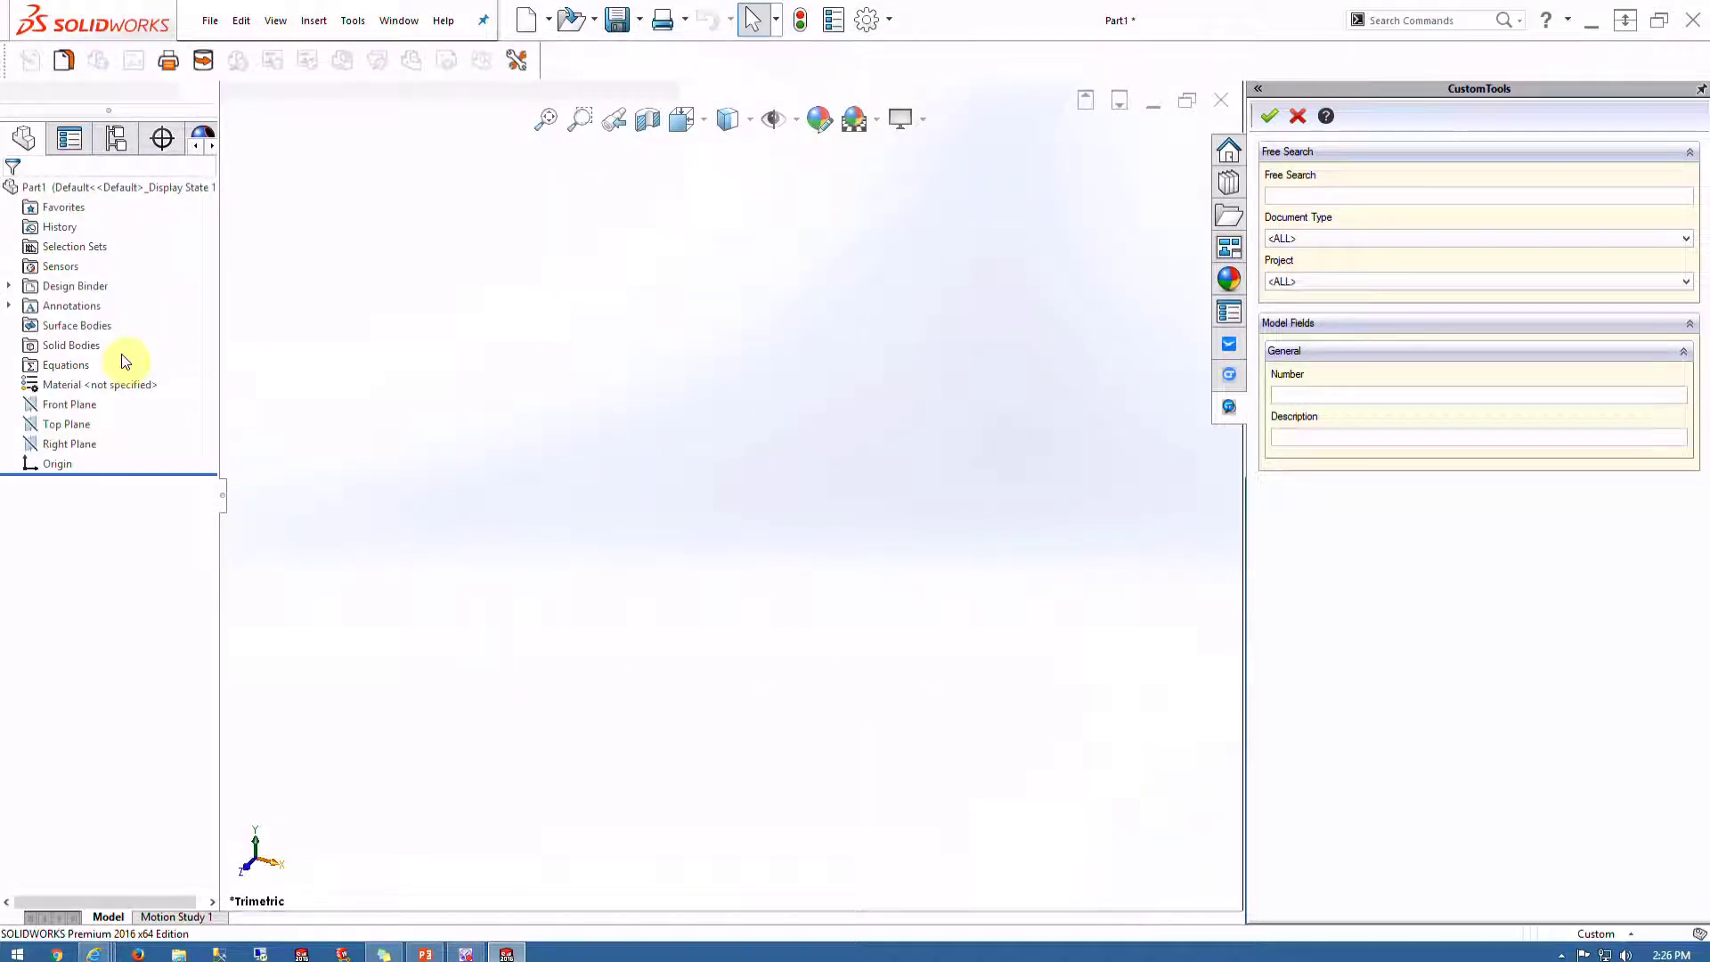
pyautogui.click(73, 425)
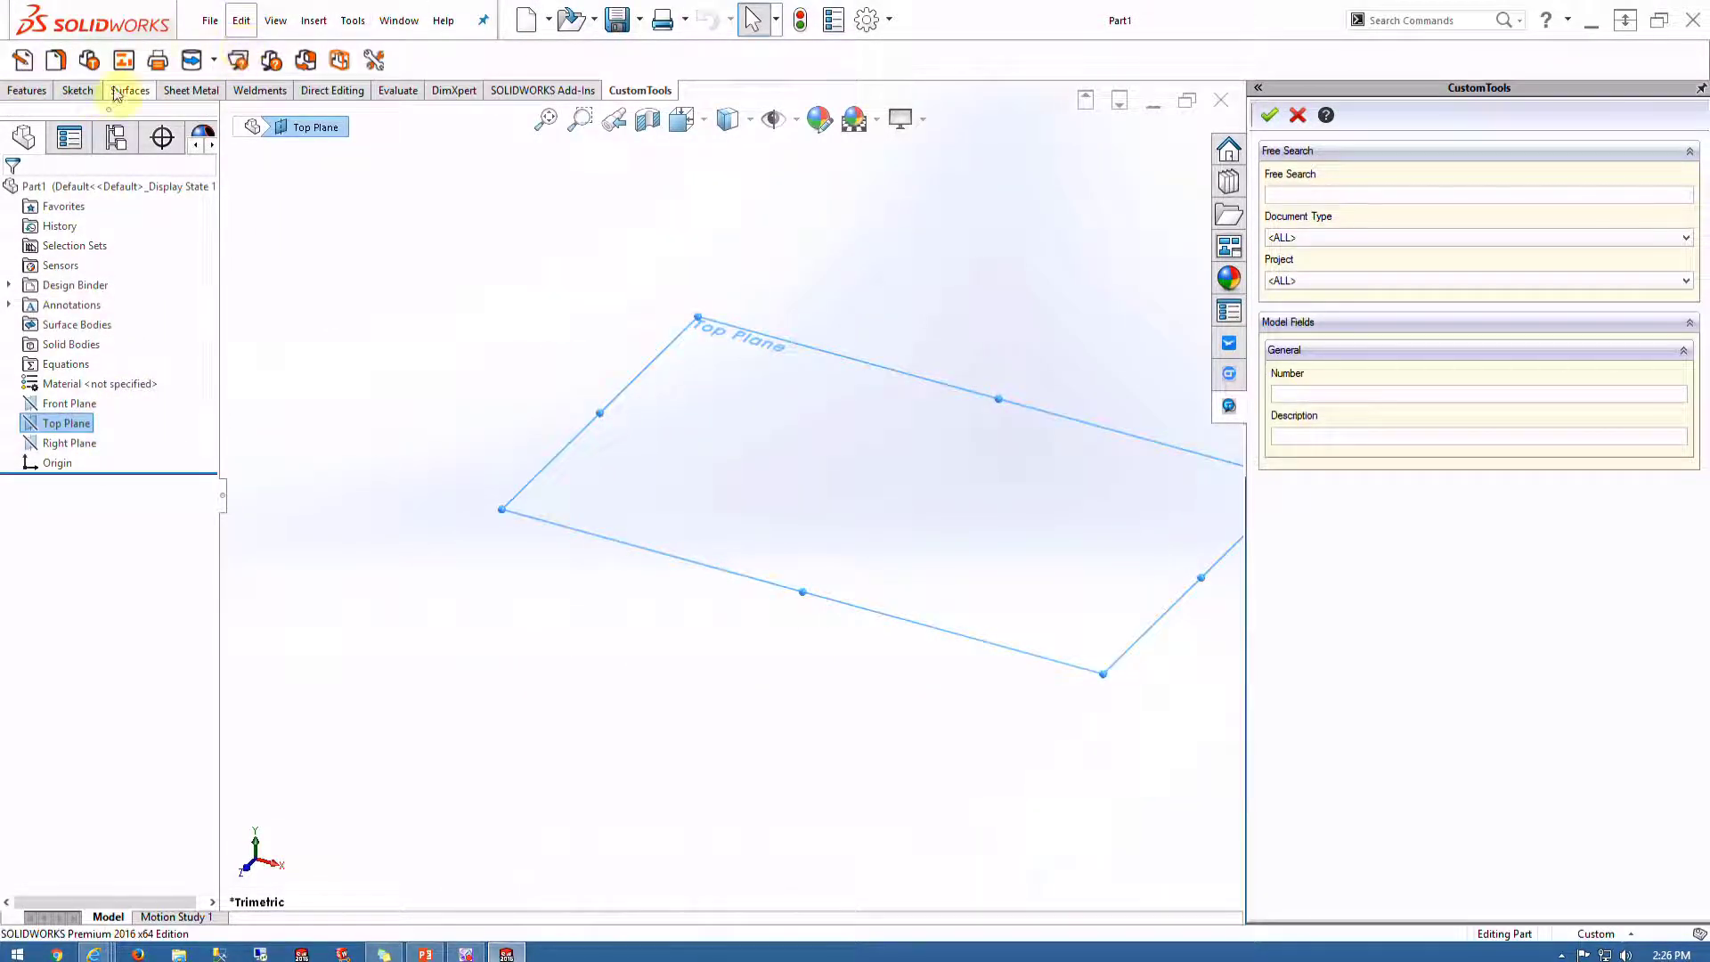
pyautogui.click(78, 90)
pyautogui.click(22, 59)
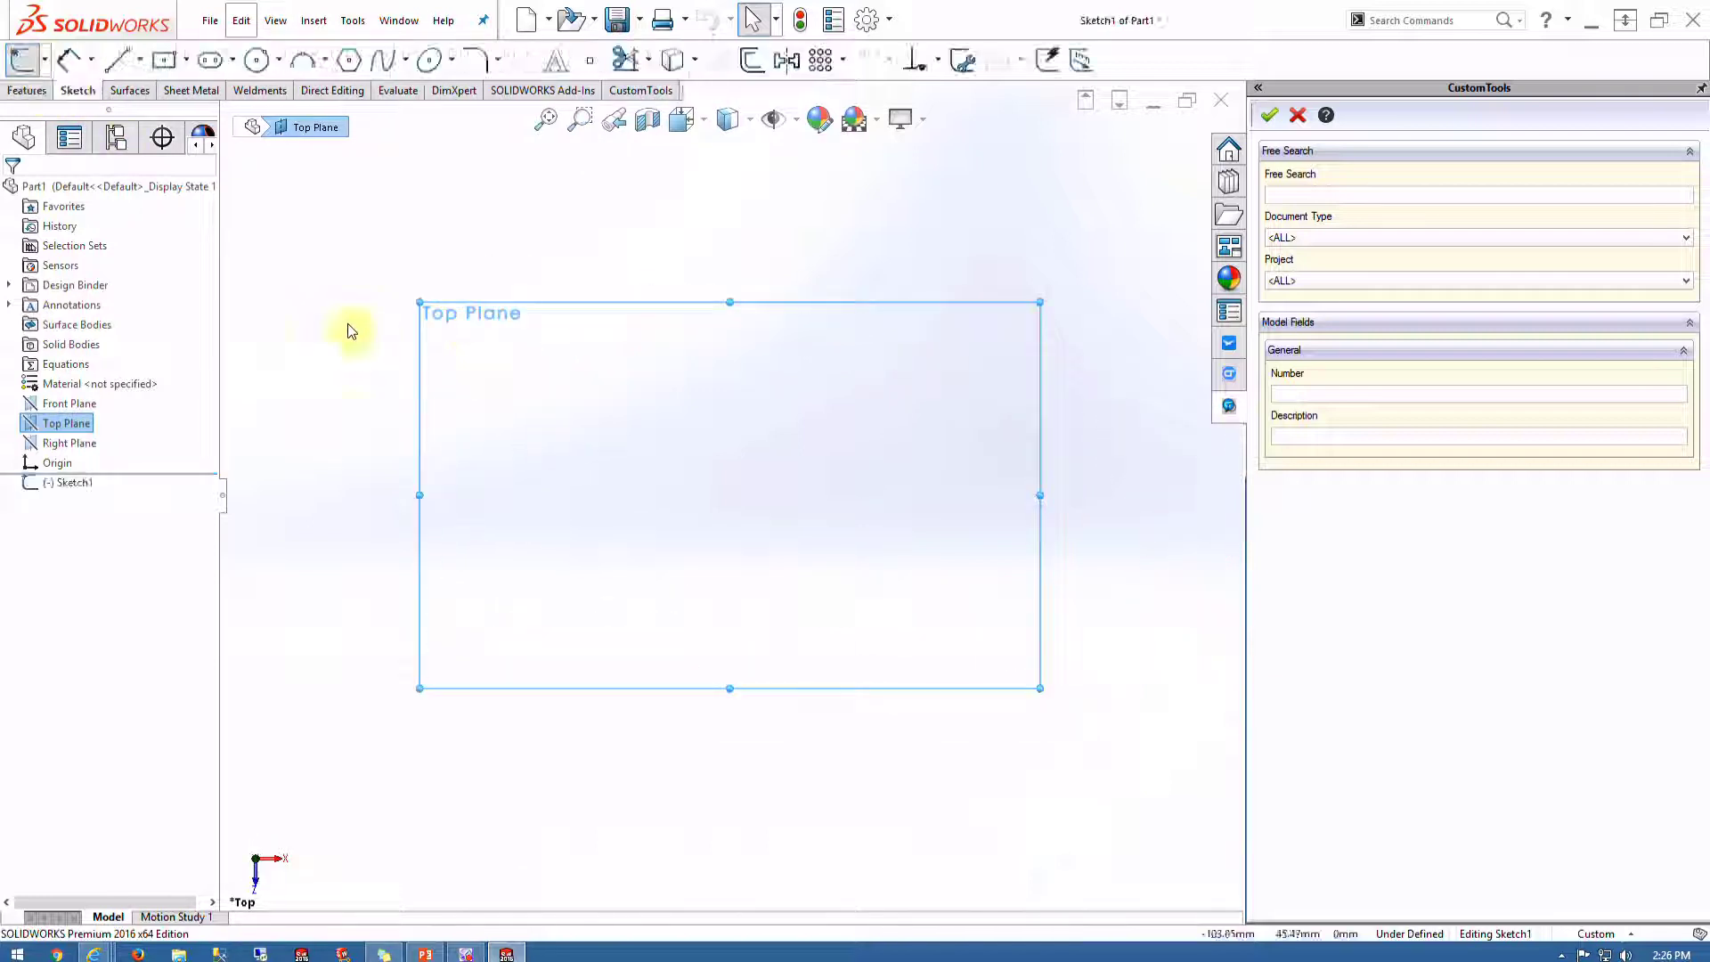
# Draw a centerpoint straight slot centered on the origin and accept the sketch
pyautogui.click(211, 59)
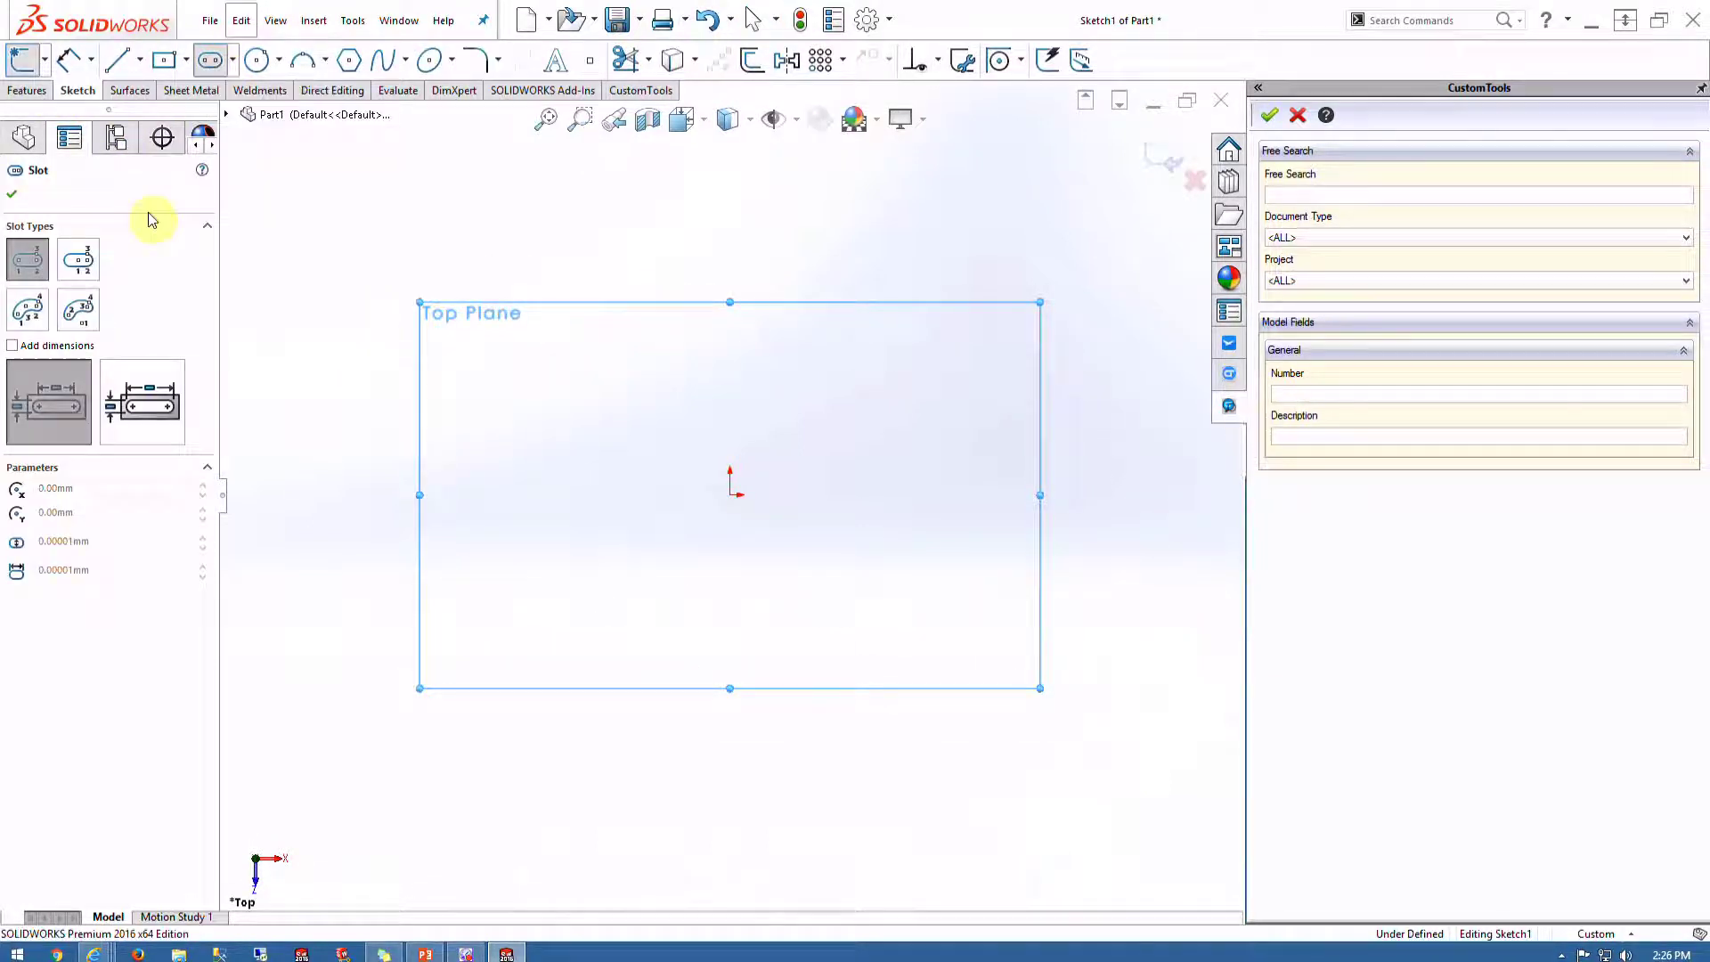
pyautogui.click(77, 259)
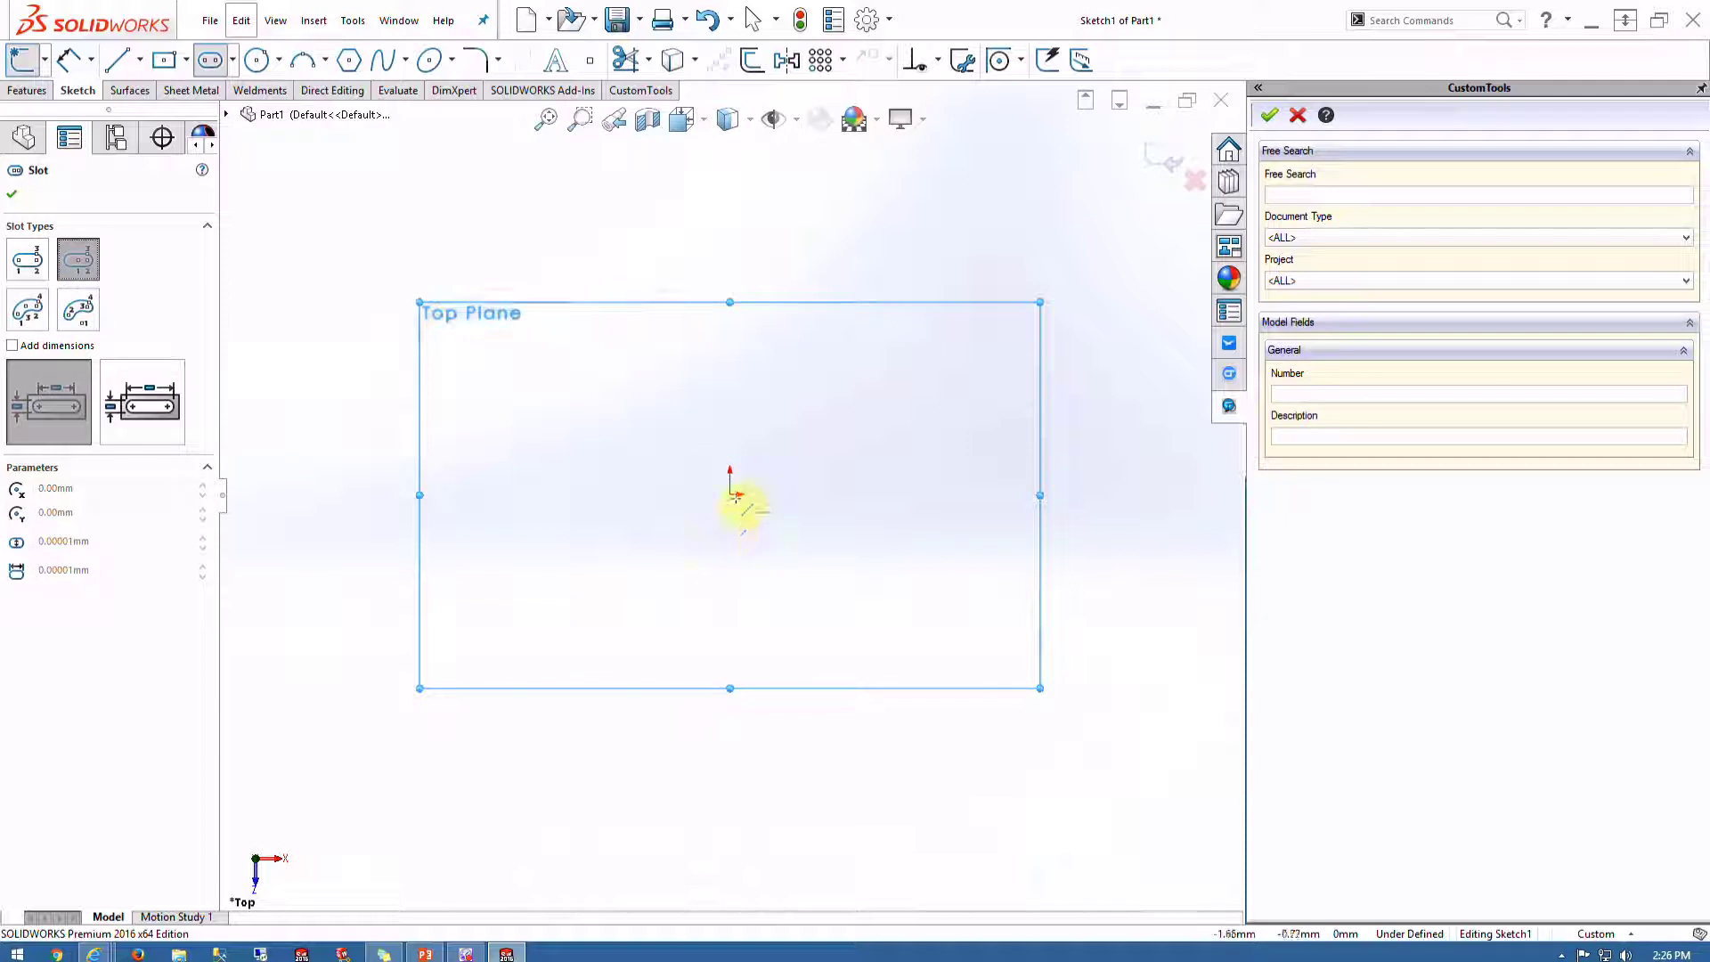
pyautogui.click(731, 496)
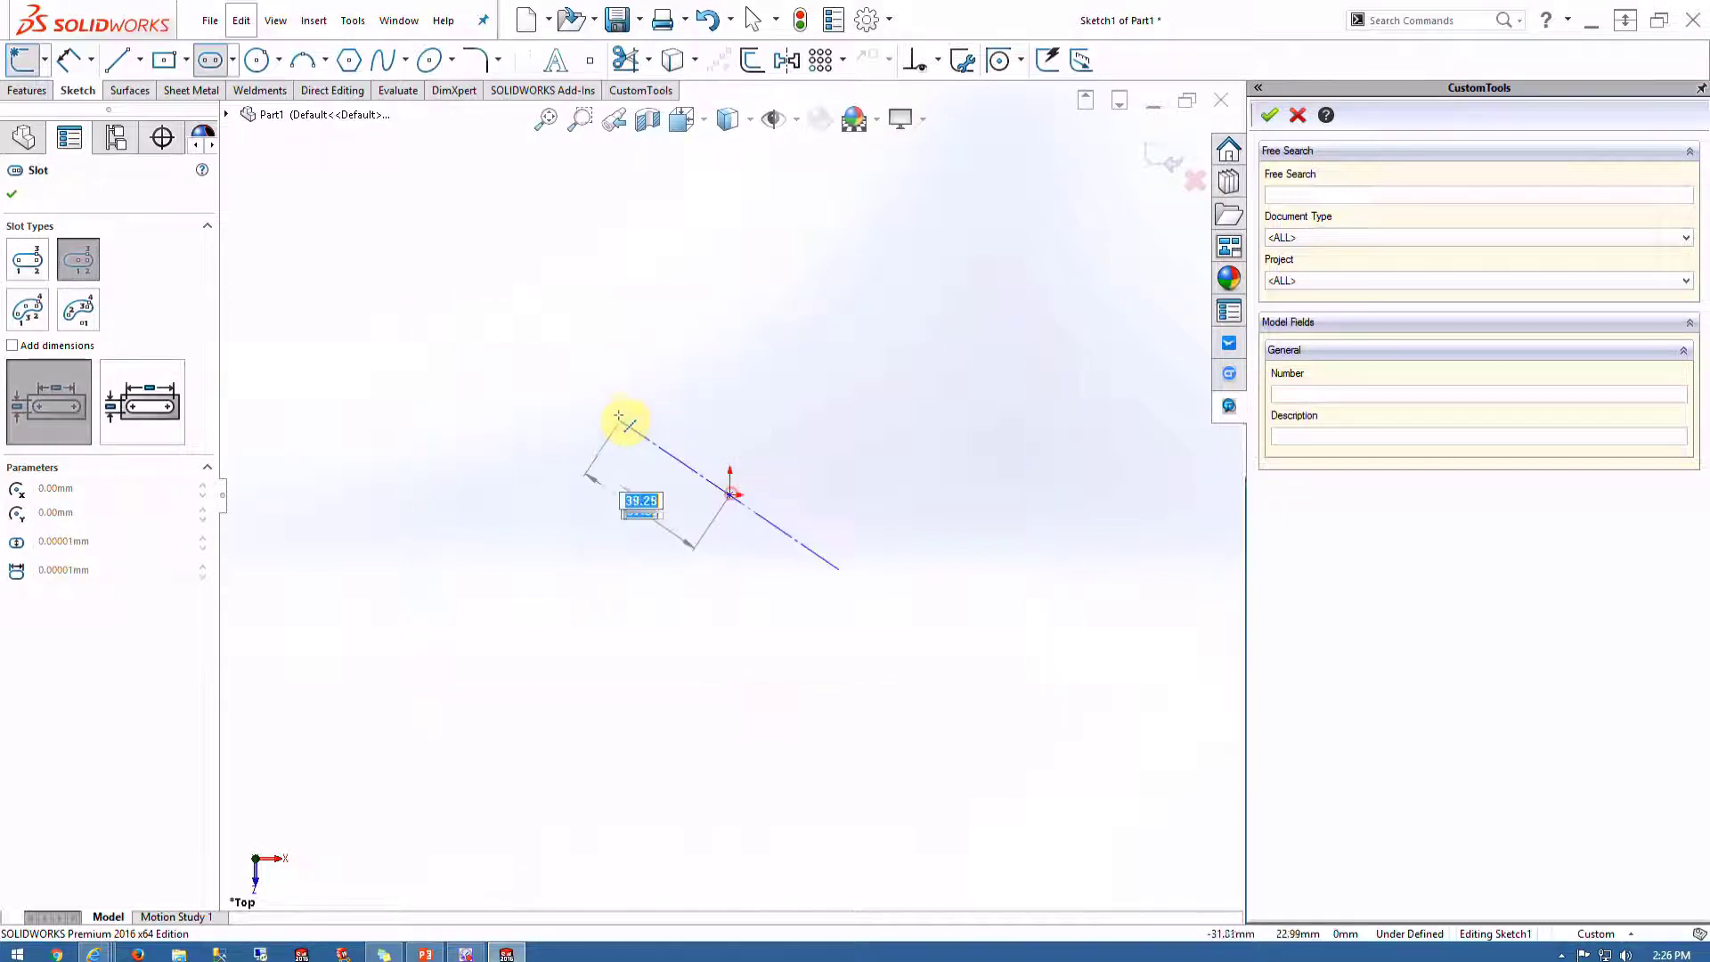
pyautogui.click(543, 493)
pyautogui.click(559, 399)
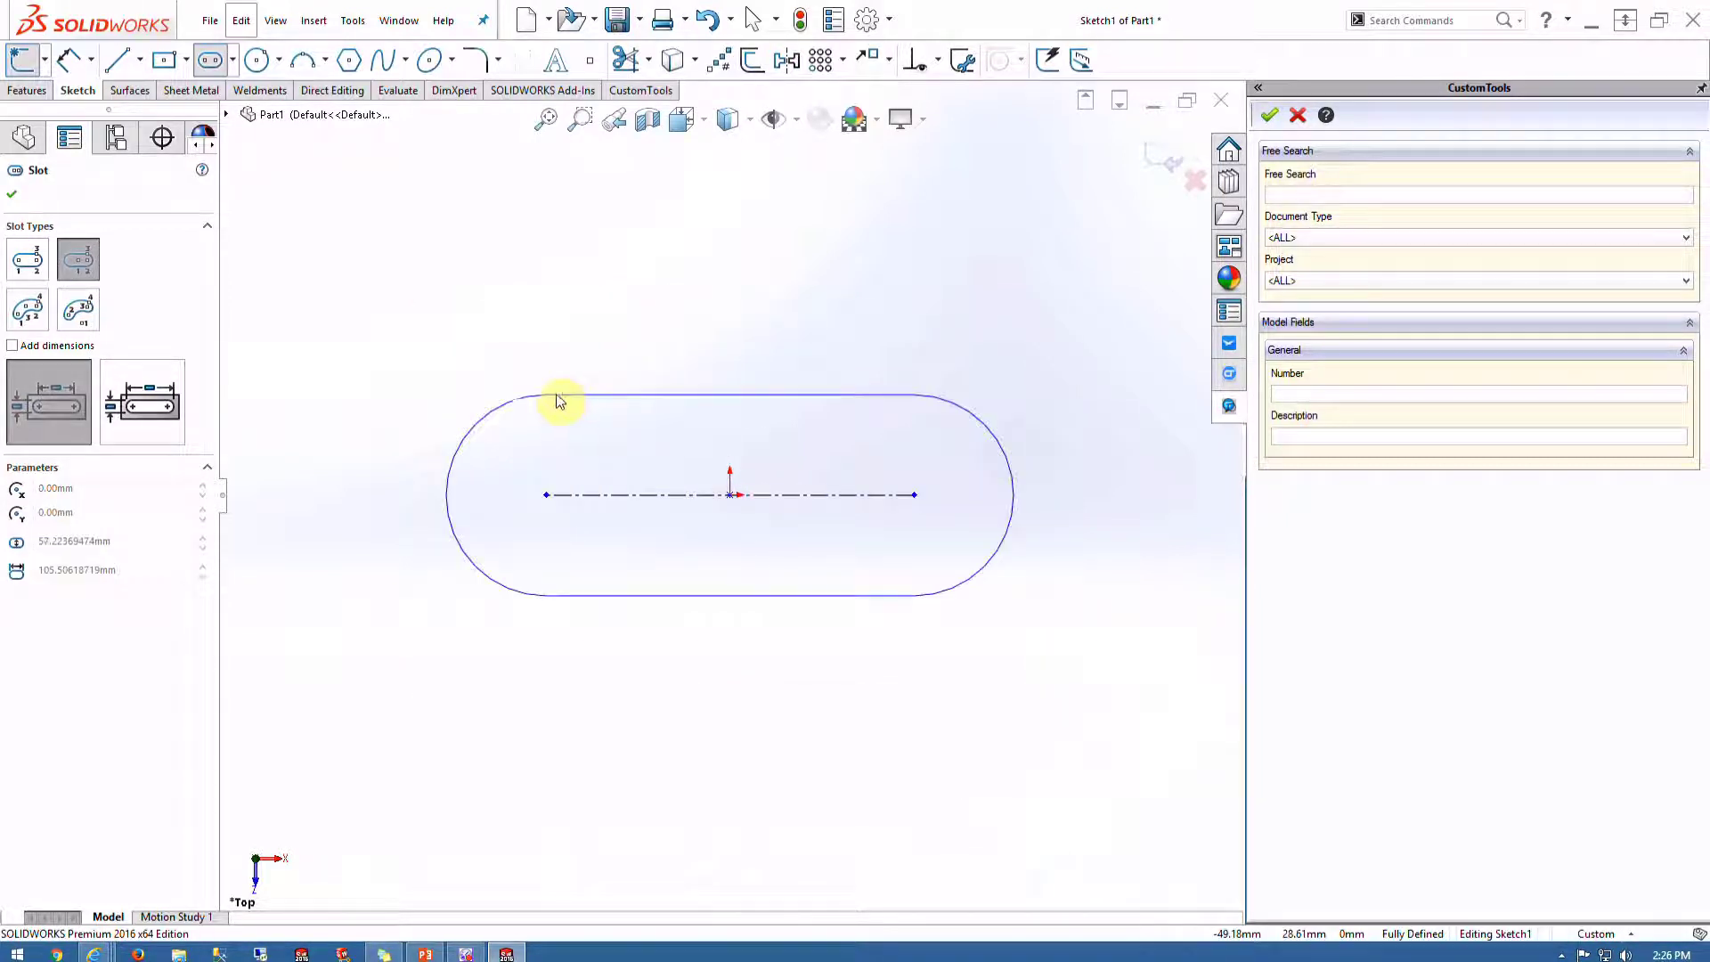
pyautogui.click(1159, 156)
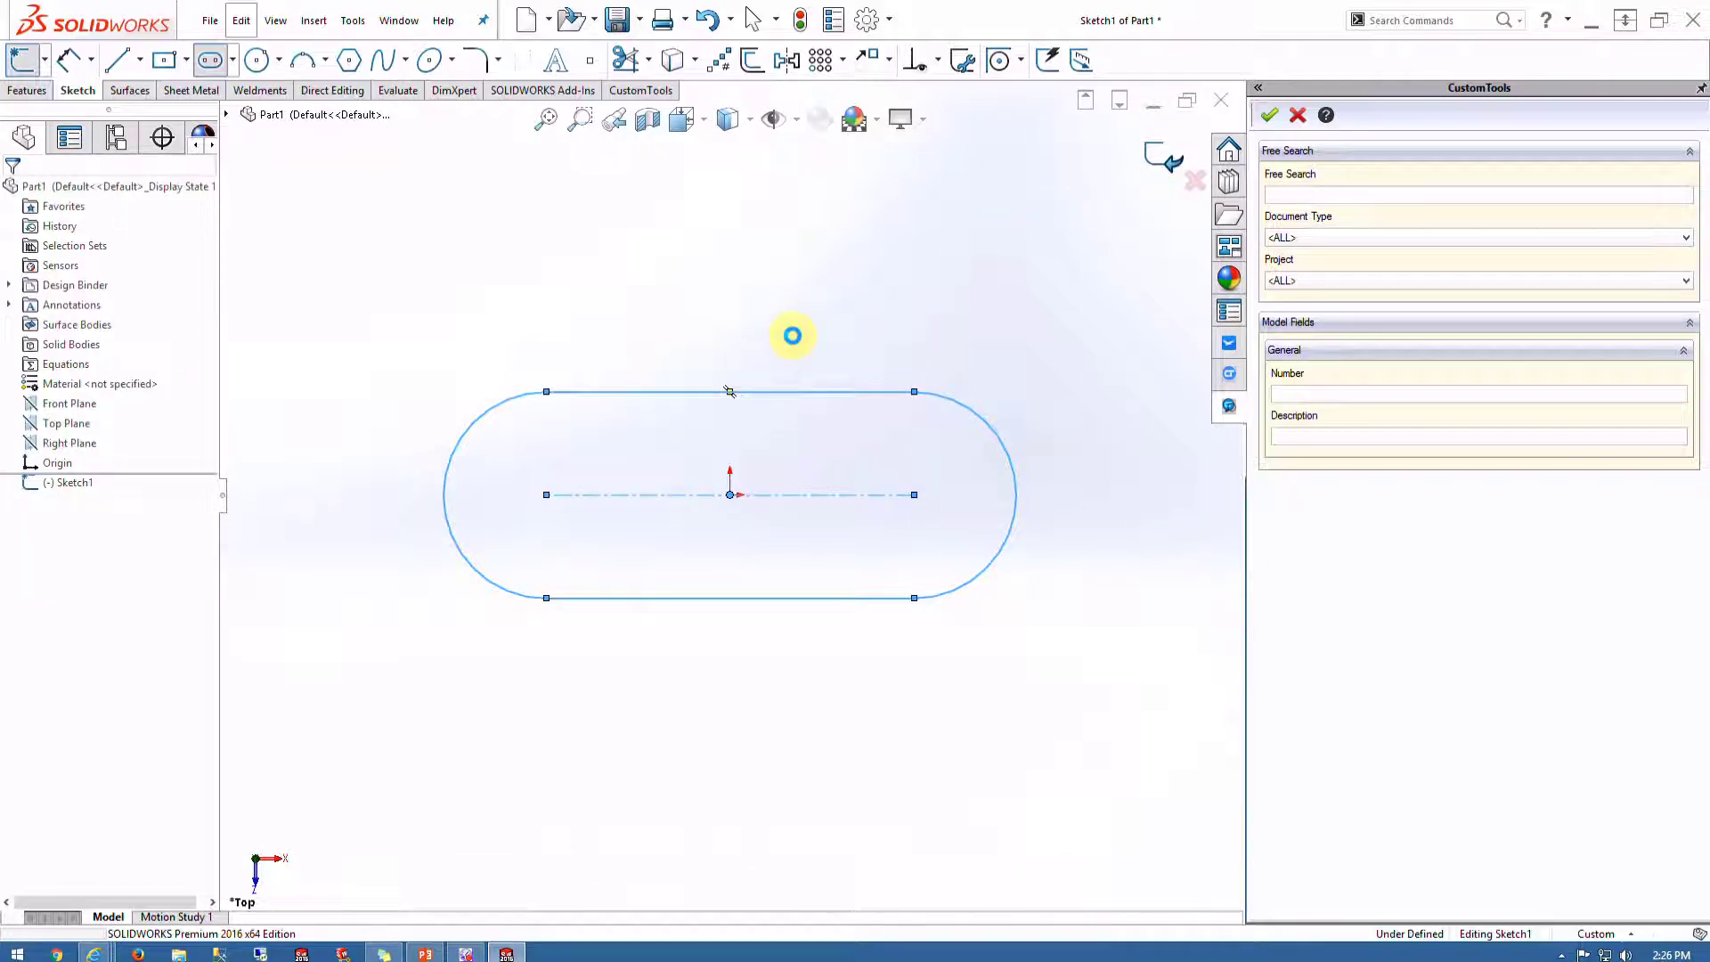
# Extrude the slot sketch to a dragged depth as solid body Boss-Extrude1
pyautogui.click(730, 430)
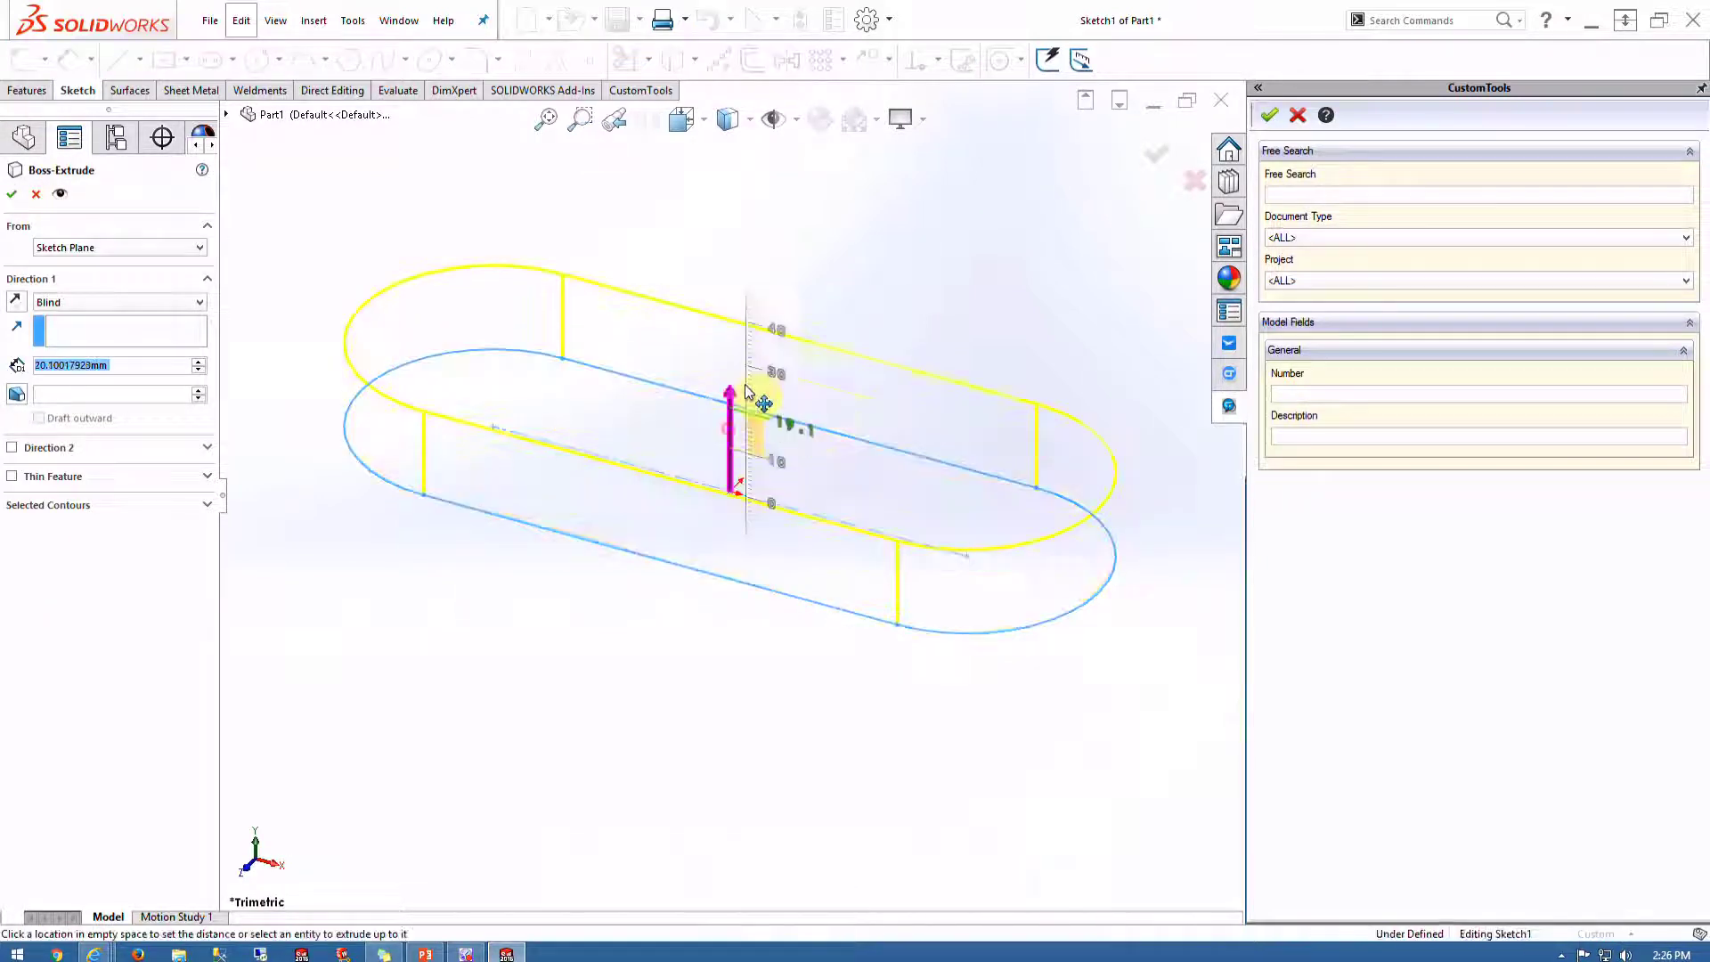
pyautogui.click(784, 356)
pyautogui.click(1144, 154)
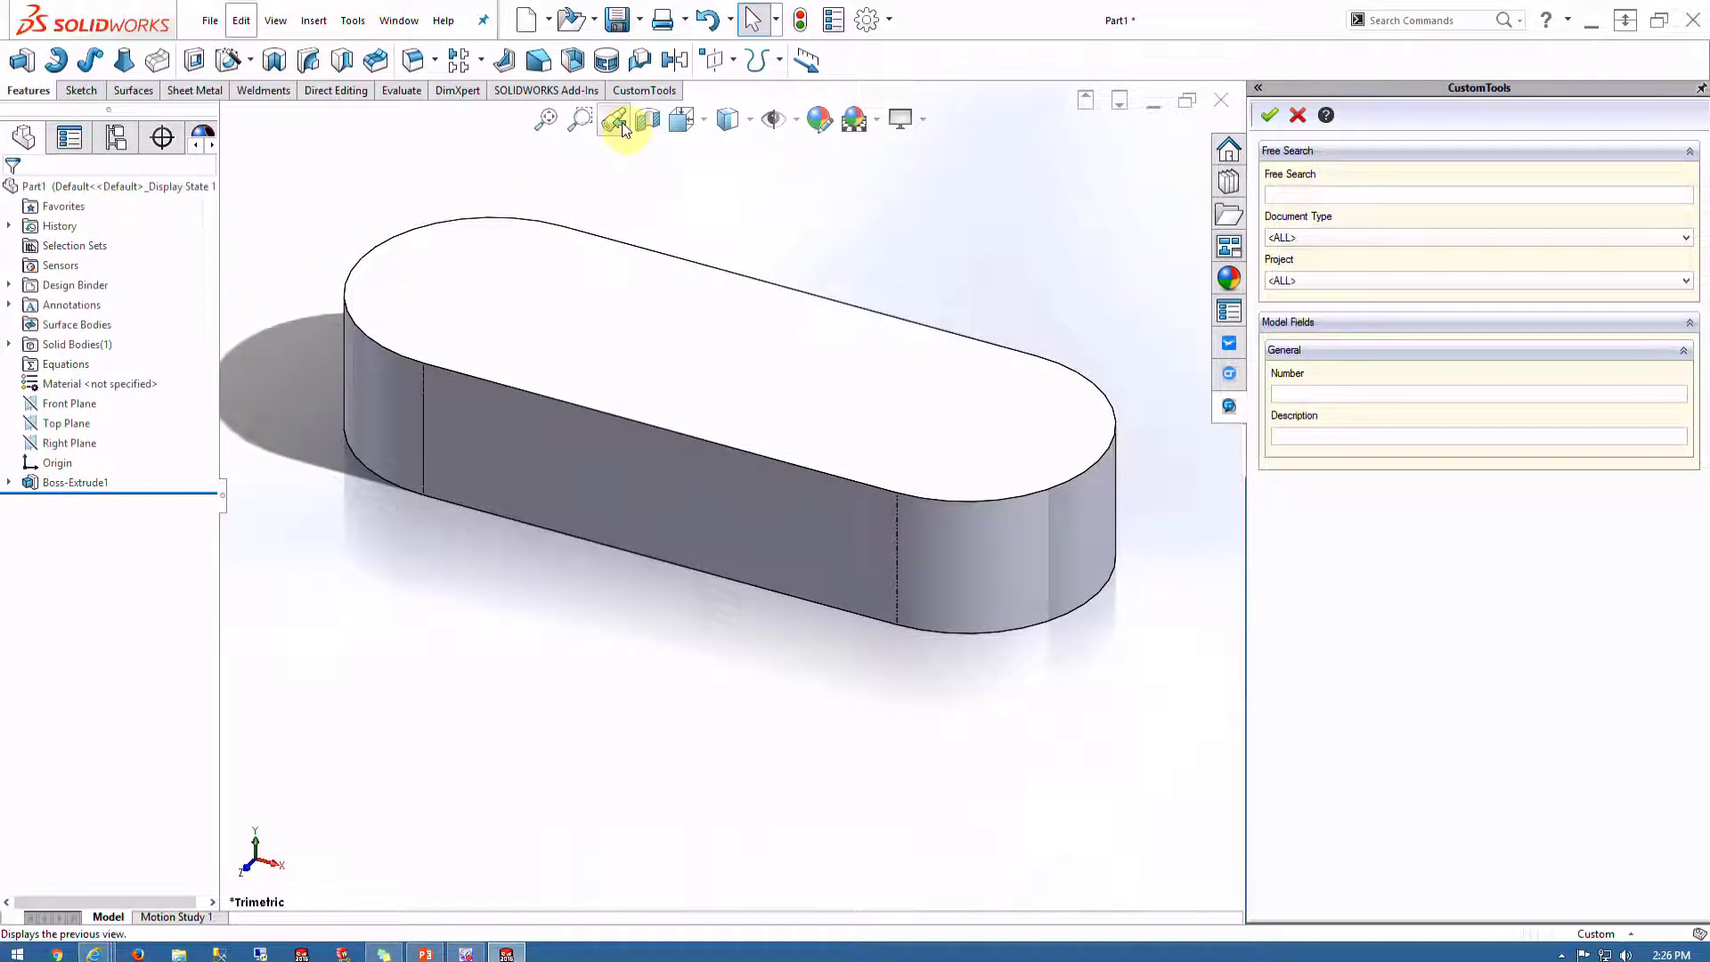
pyautogui.click(651, 92)
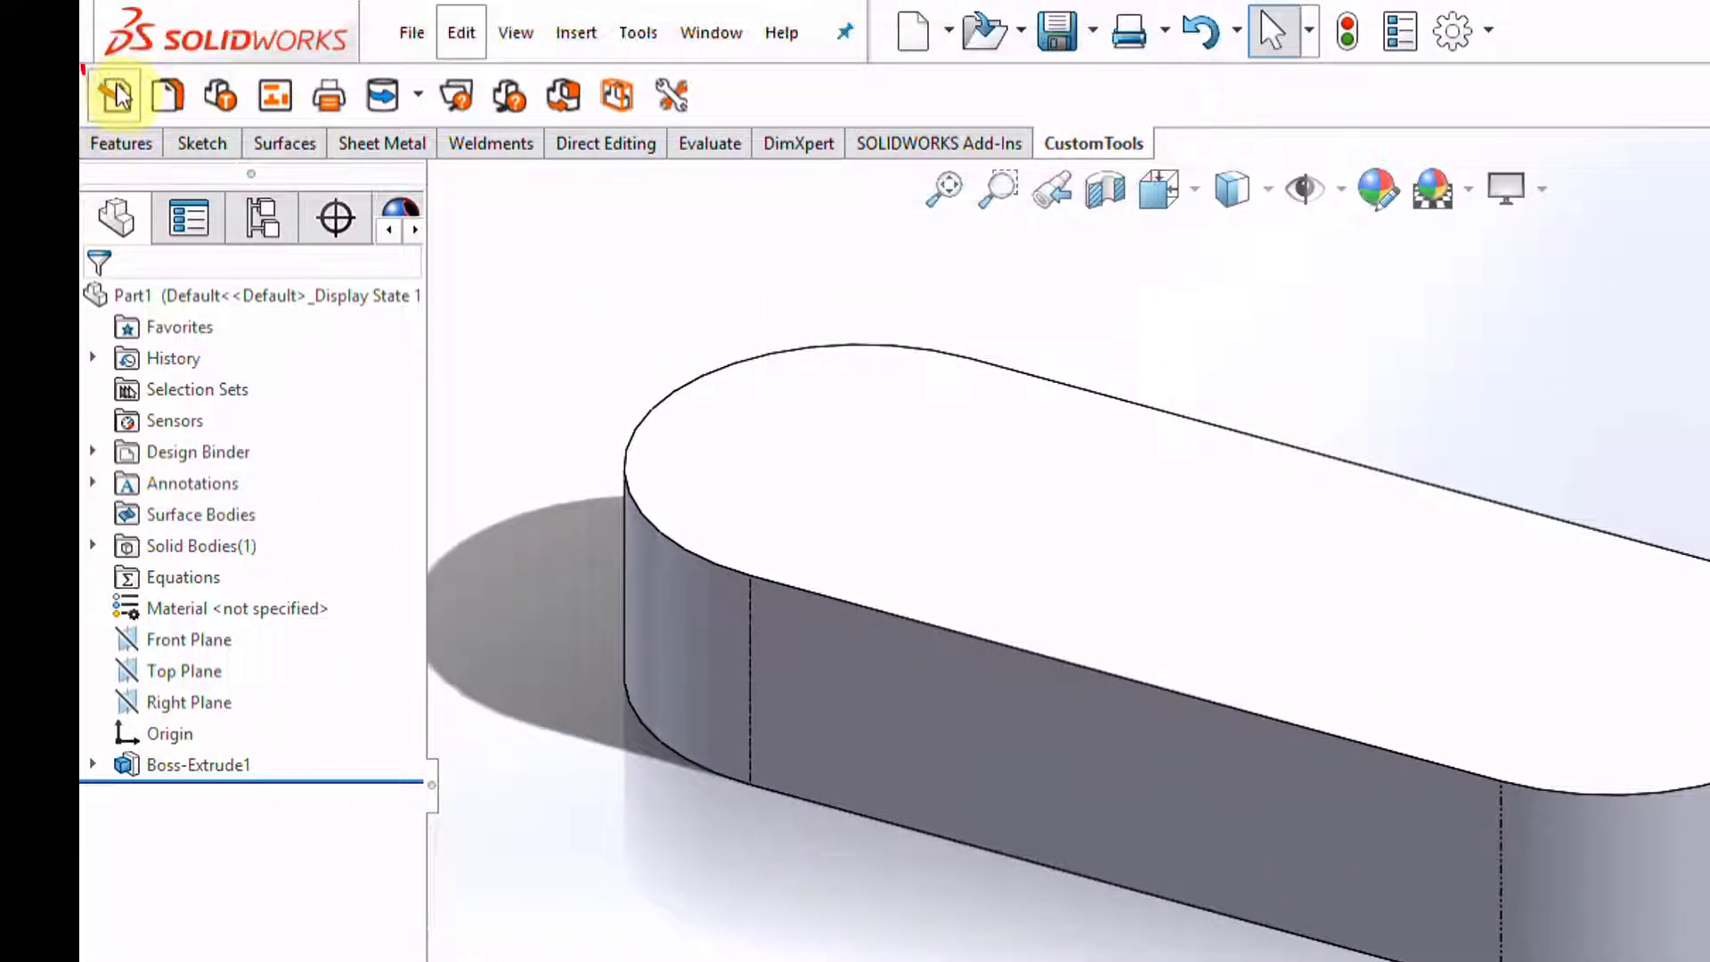
# Open the CustomTools properties editor for the part and keep the General property group
pyautogui.click(114, 92)
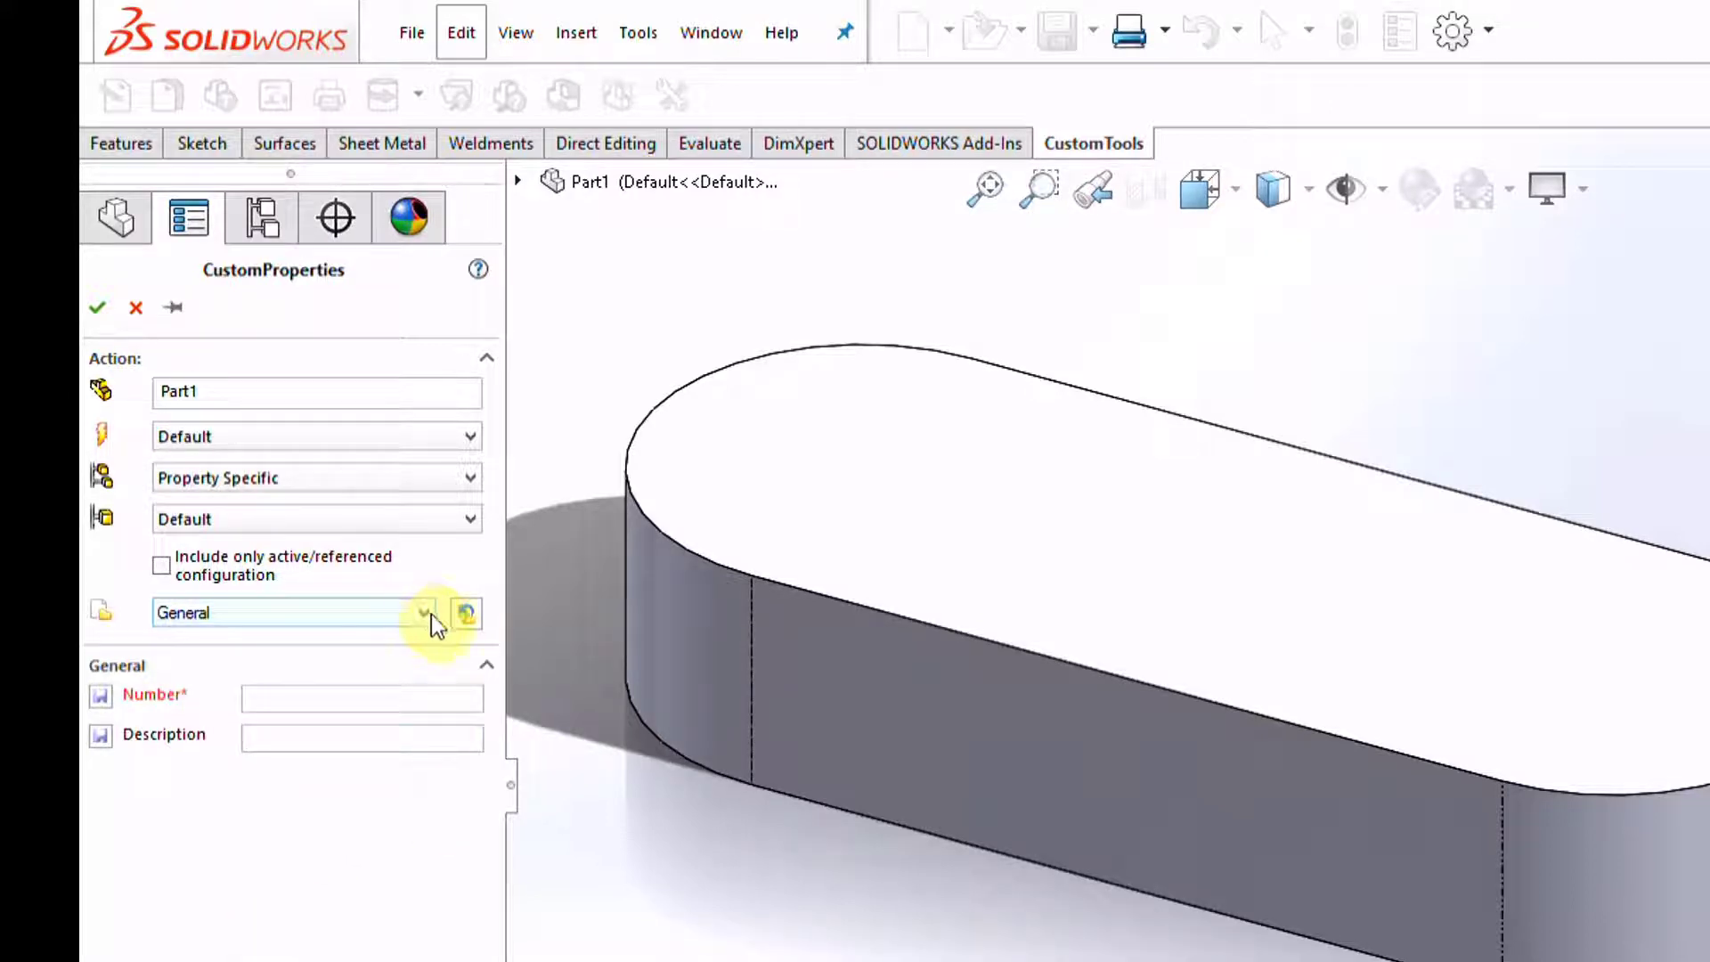
pyautogui.click(424, 614)
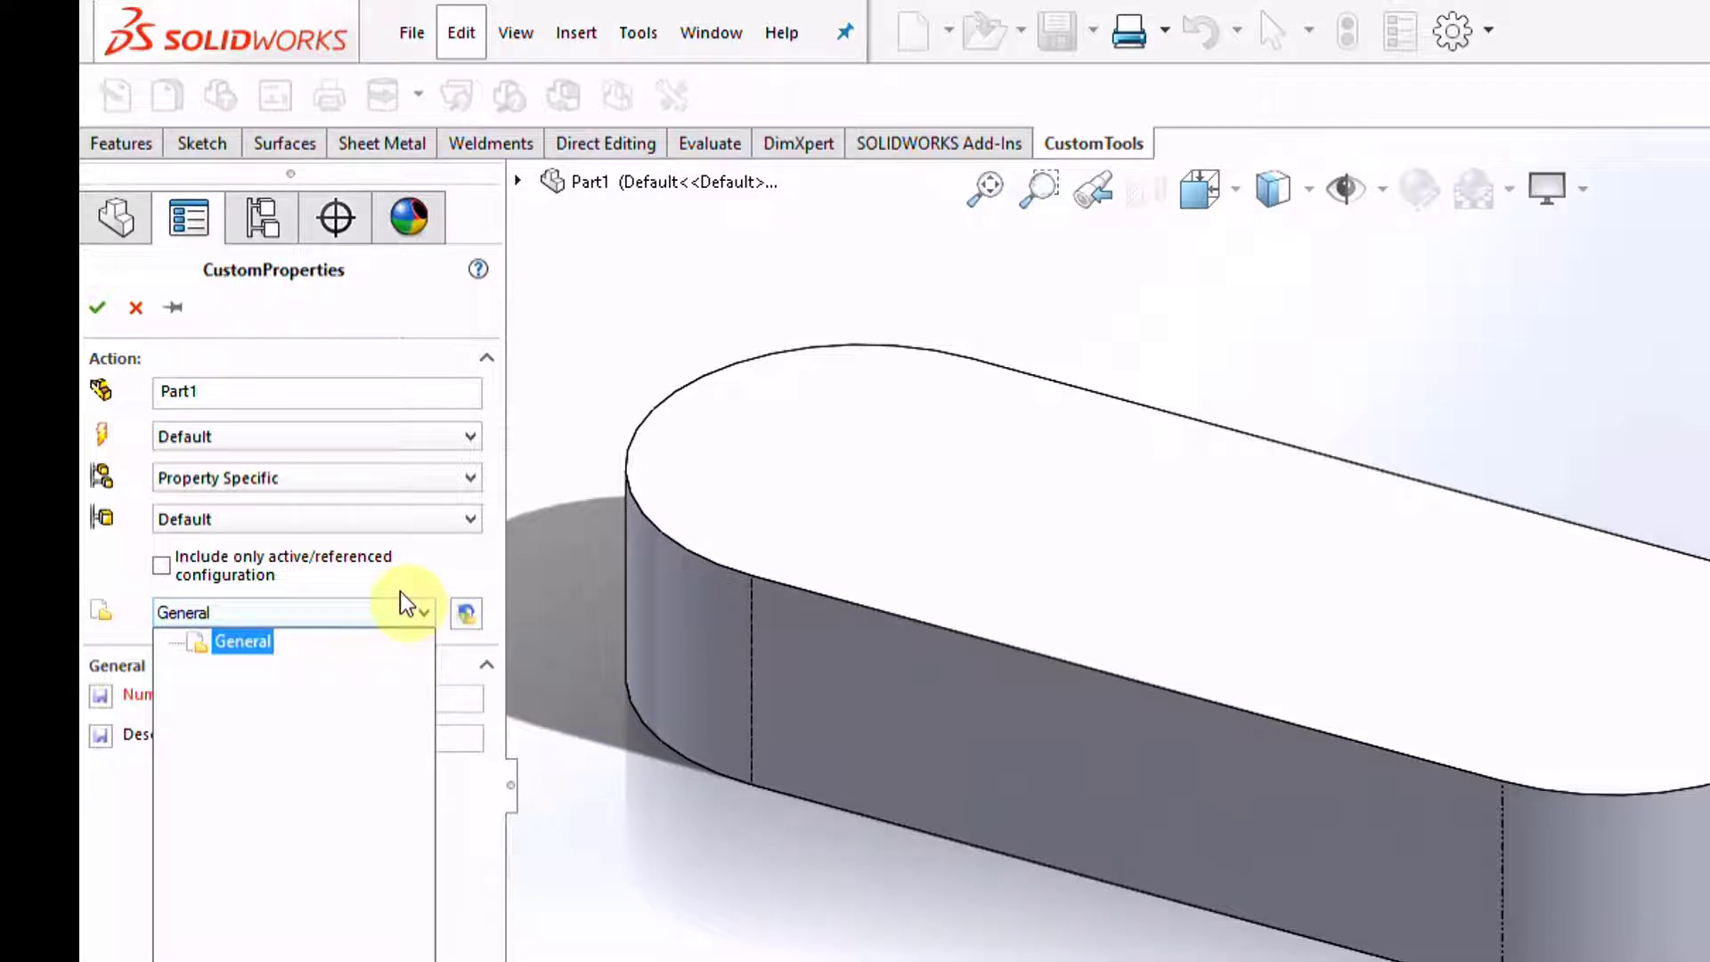
pyautogui.click(359, 572)
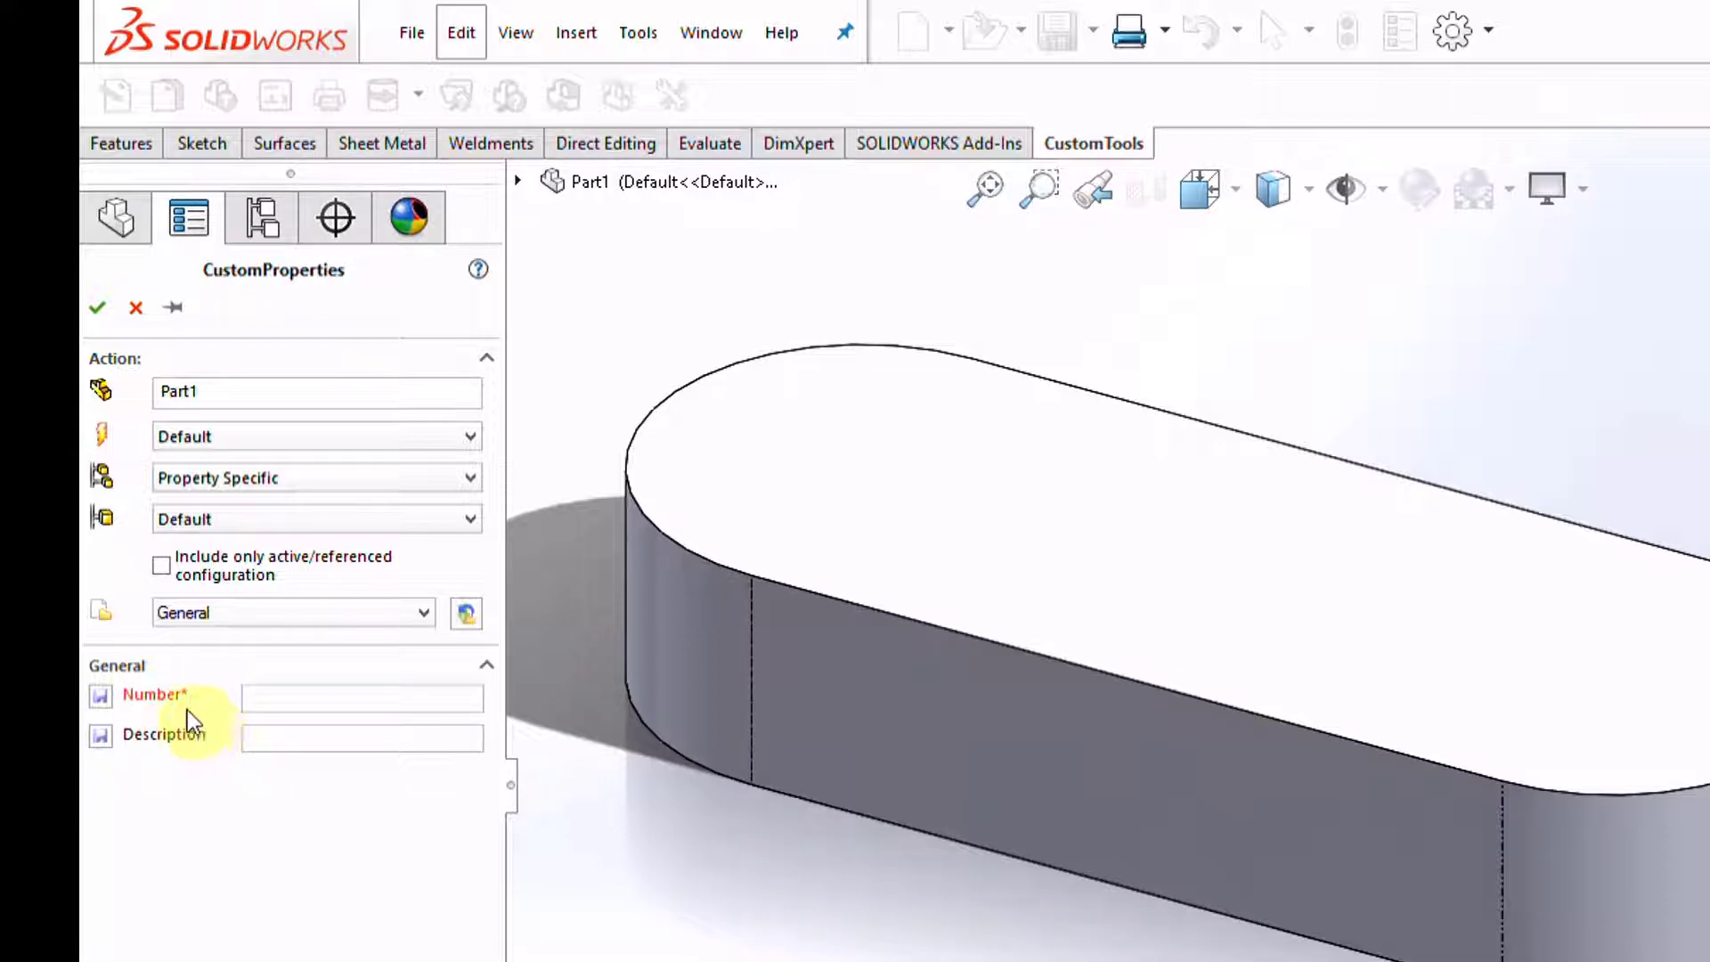
pyautogui.click(97, 308)
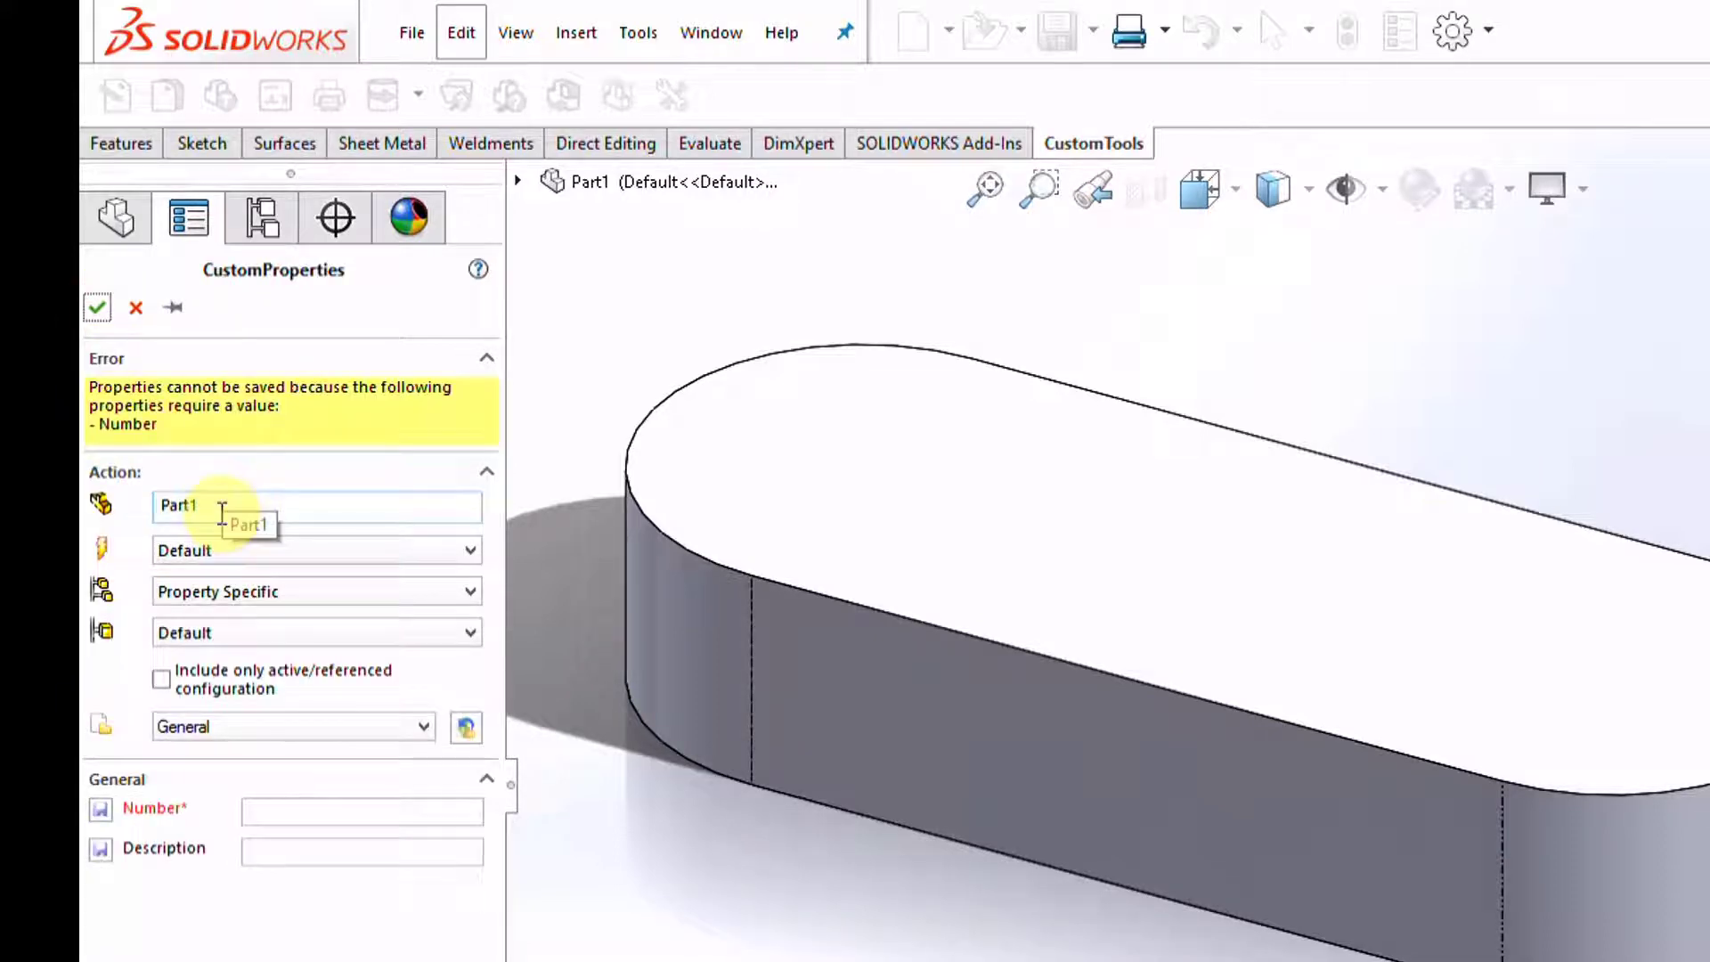
# Enter Number 0001 and Description TEST PART, then save the properties
pyautogui.click(355, 808)
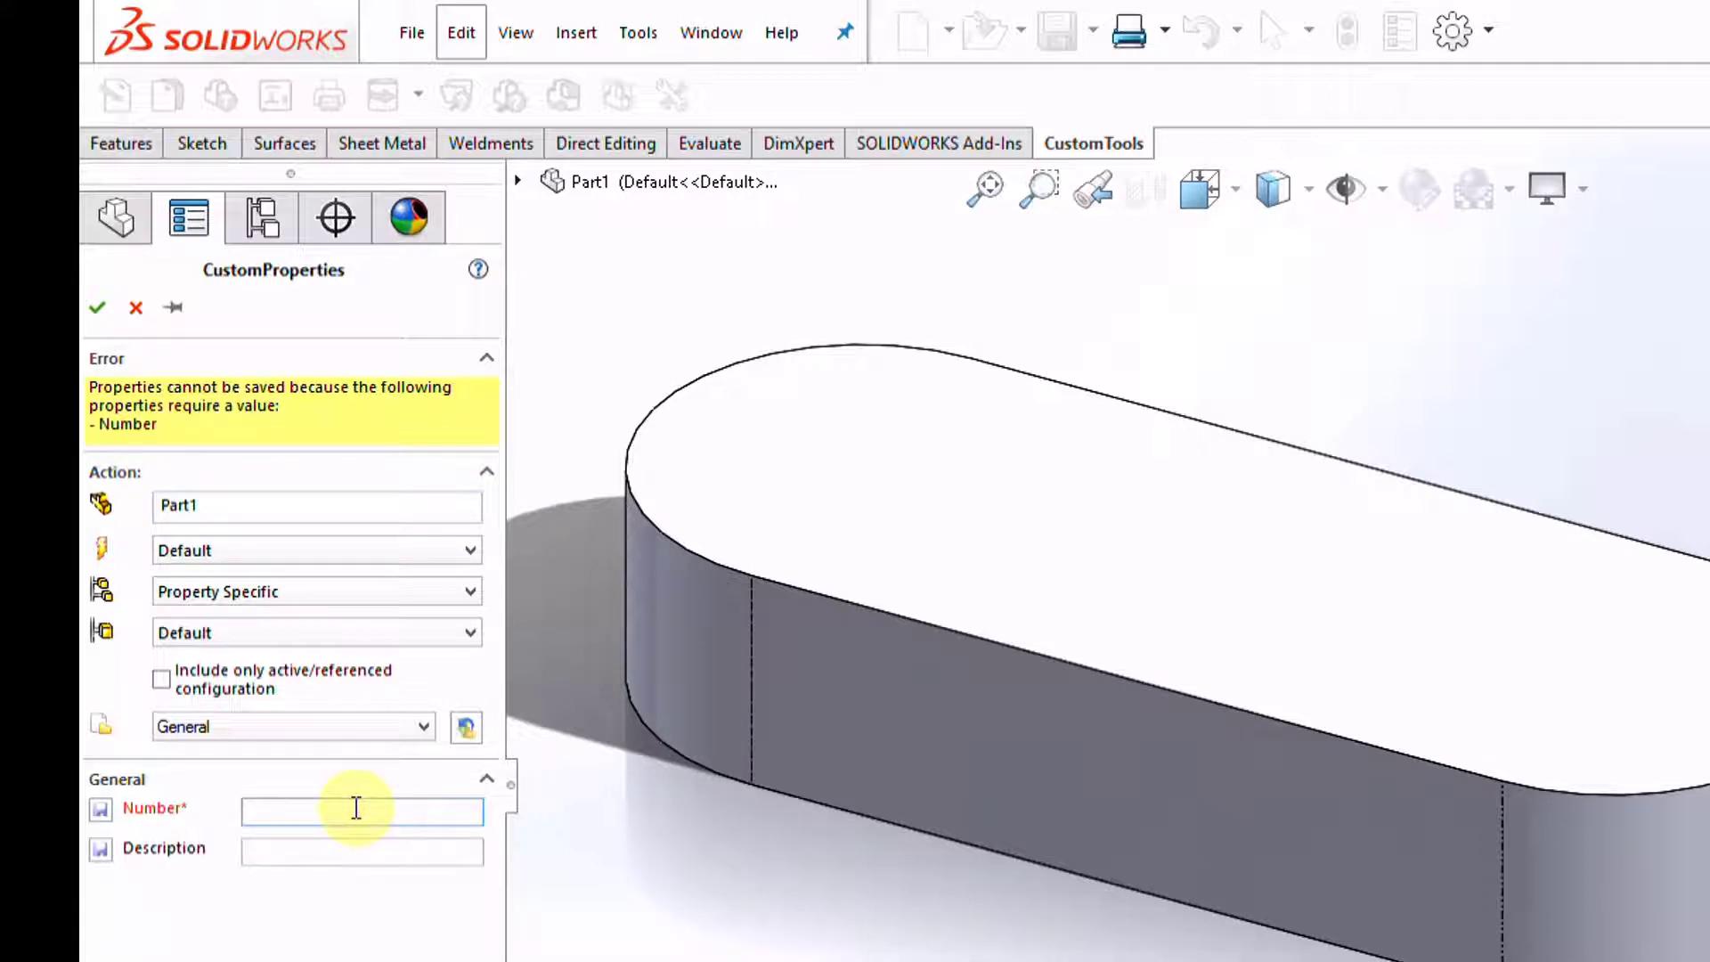
pyautogui.write('0001')
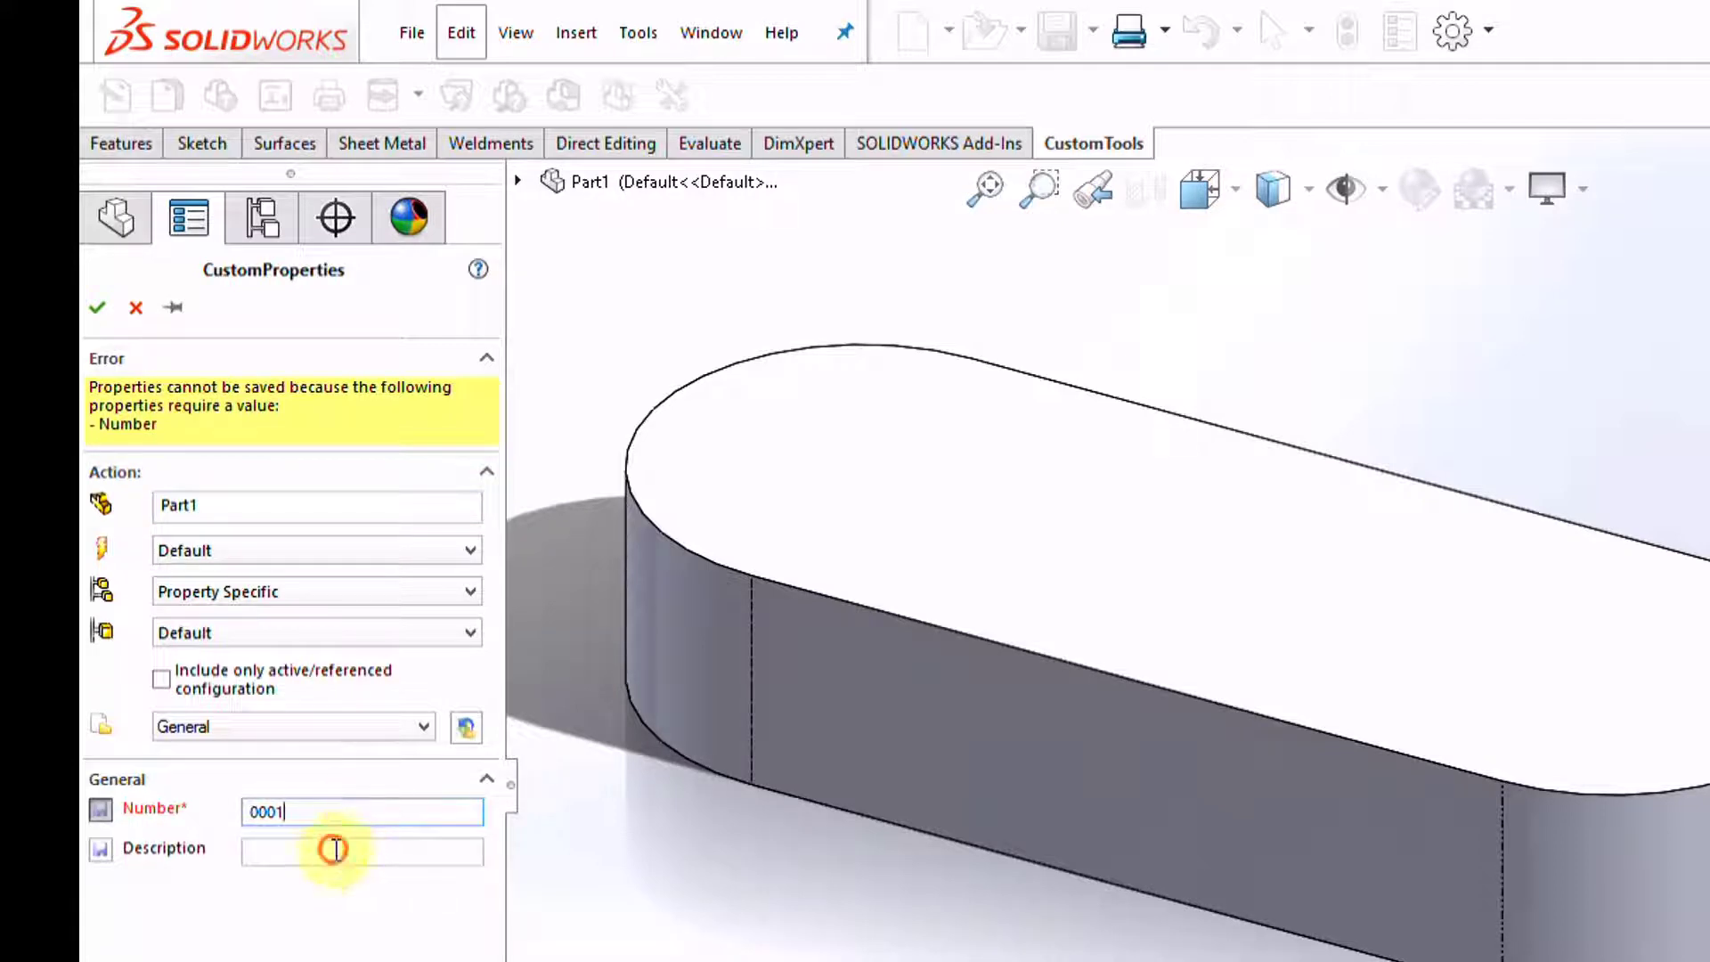
pyautogui.click(336, 849)
pyautogui.write('TEST')
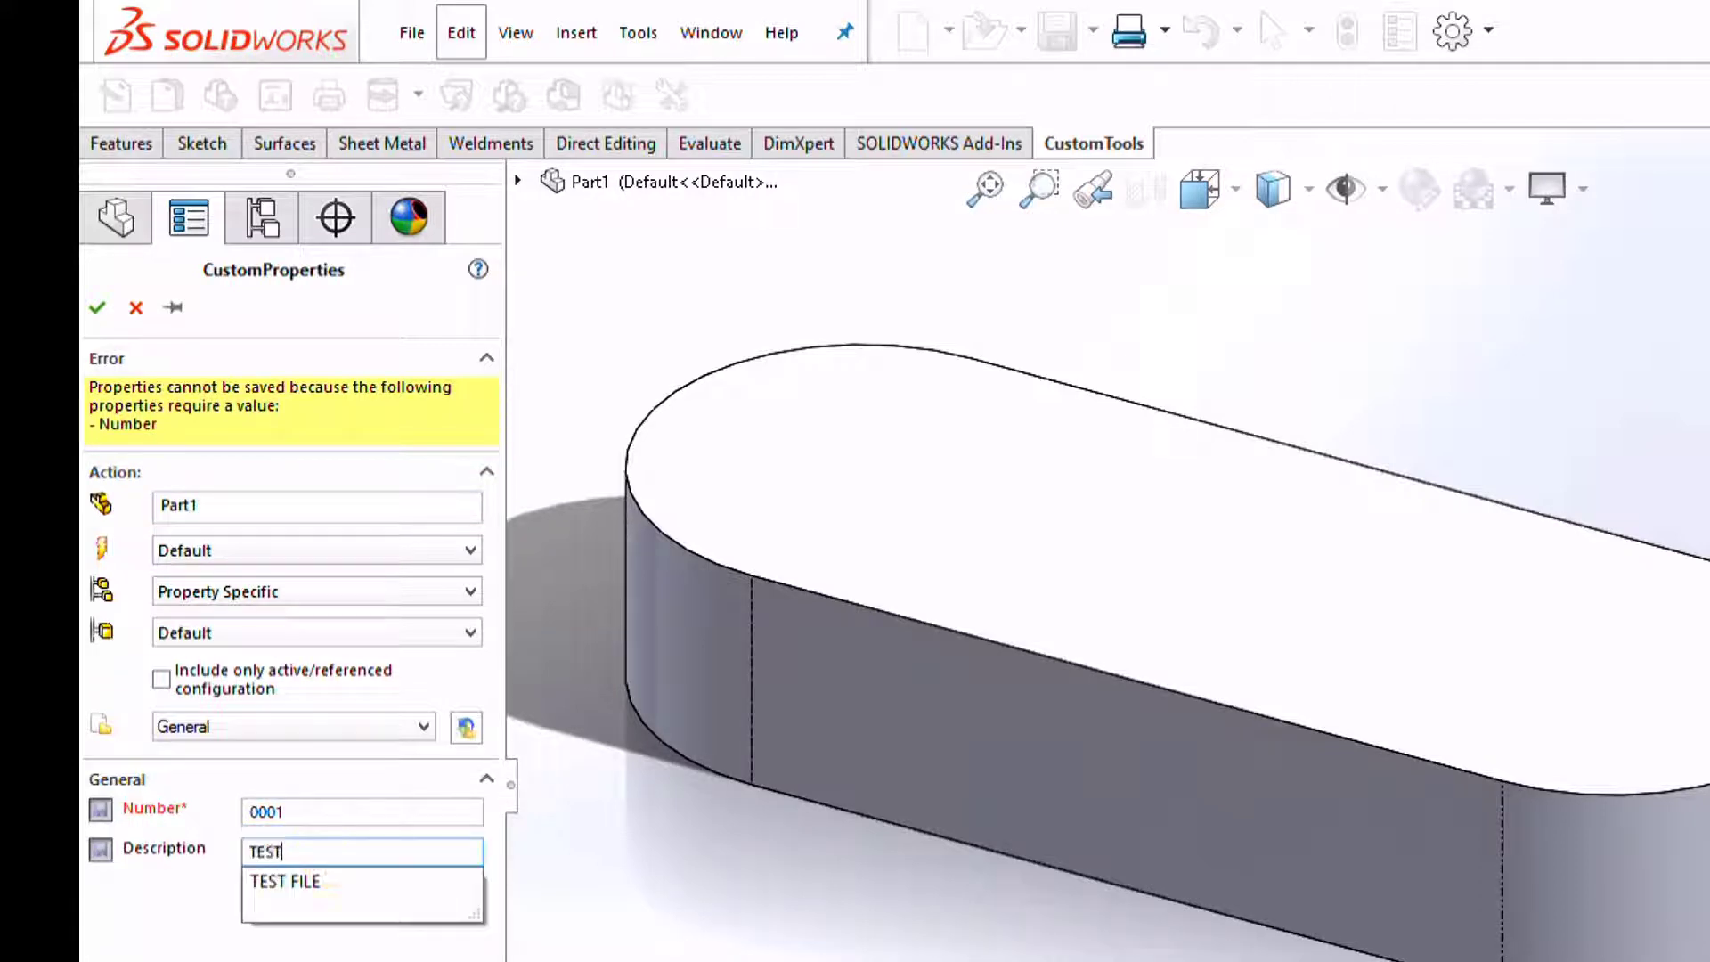
pyautogui.write(' PART')
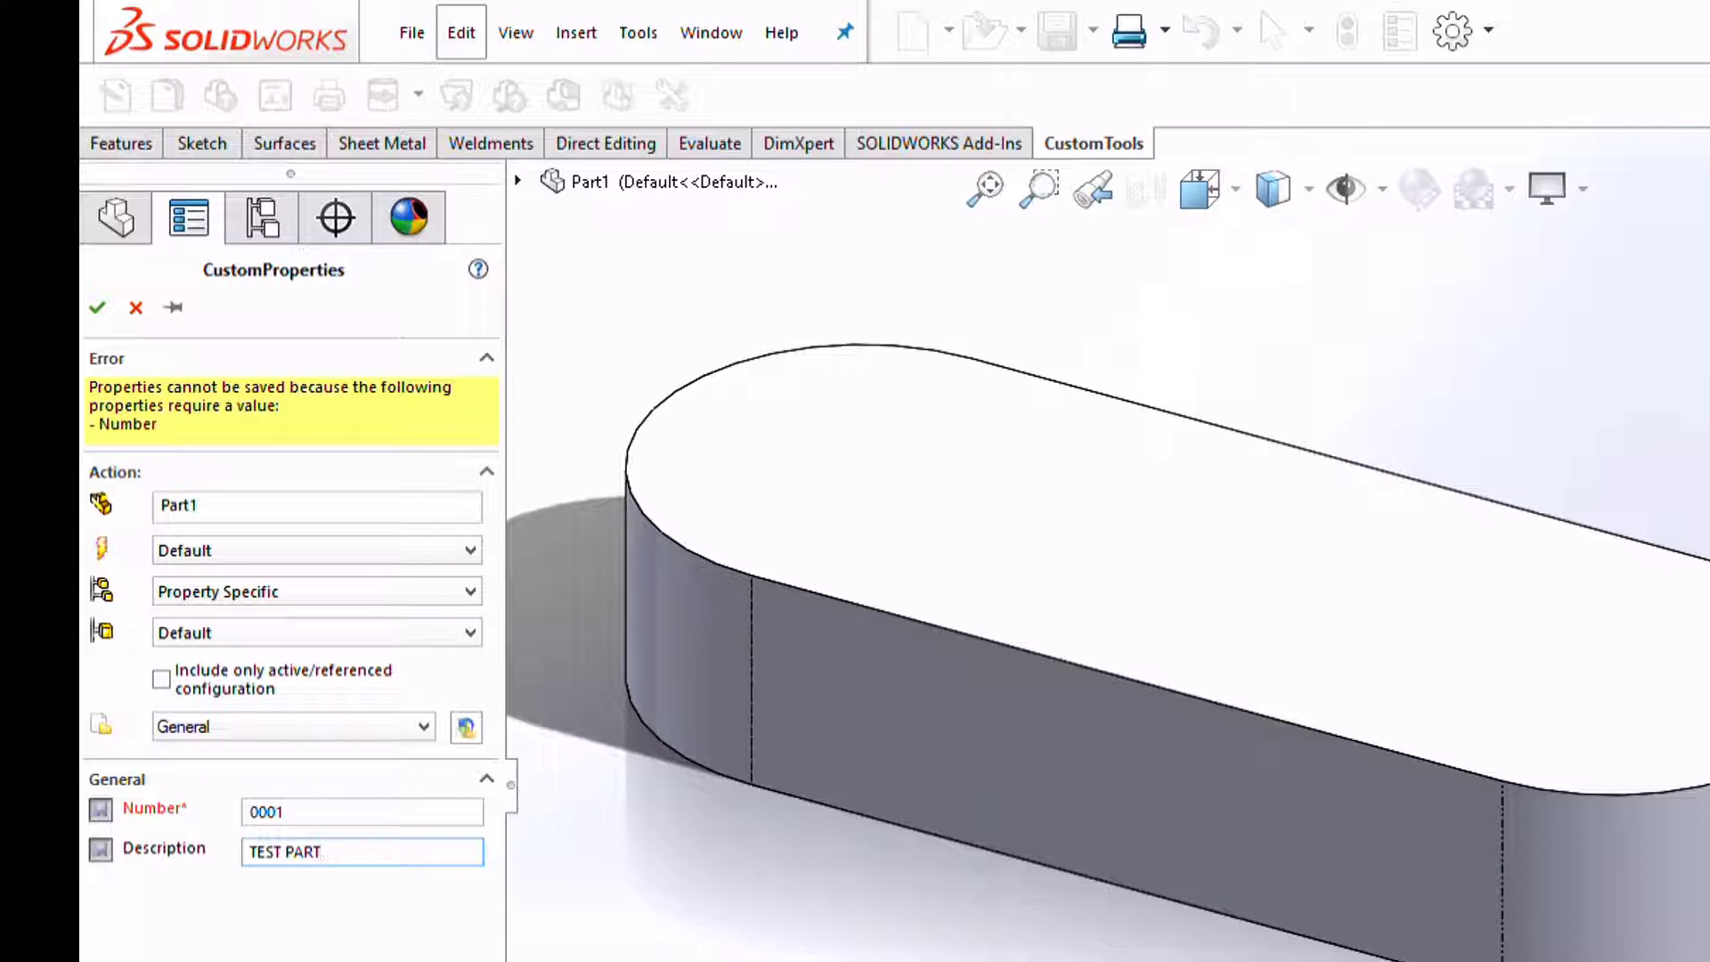
pyautogui.click(98, 308)
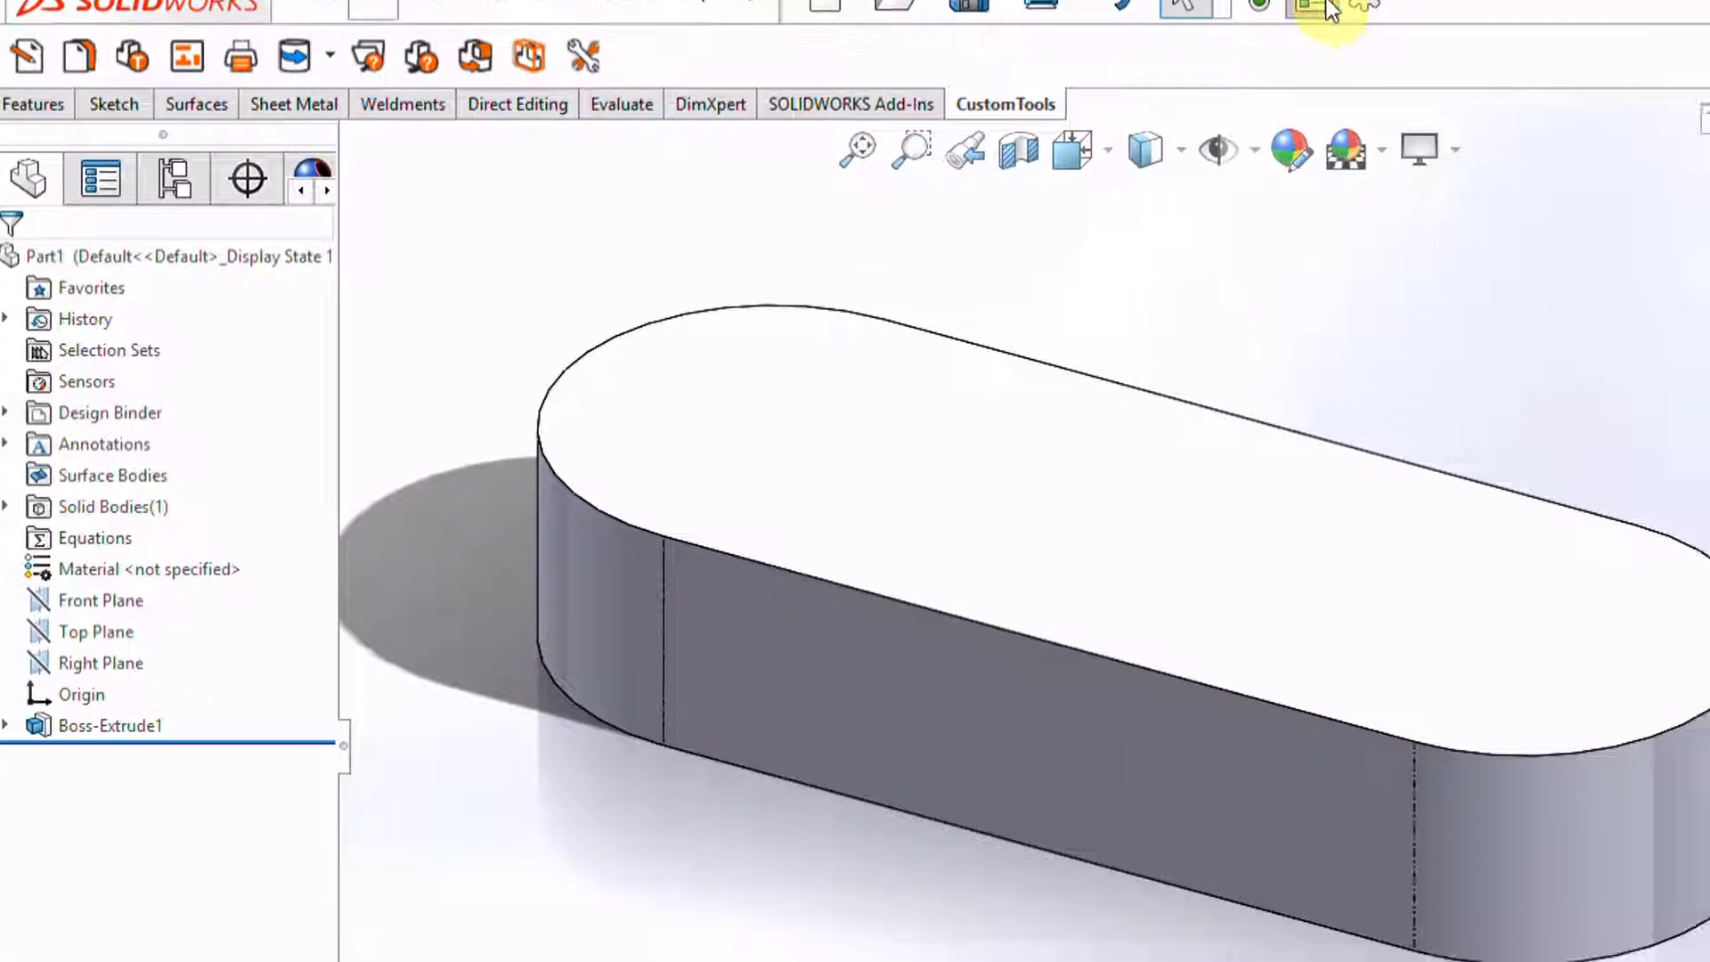
# Verify the file's custom properties show Number 0001 and description TEST PART, then open the Webinar profile options
pyautogui.click(1332, 9)
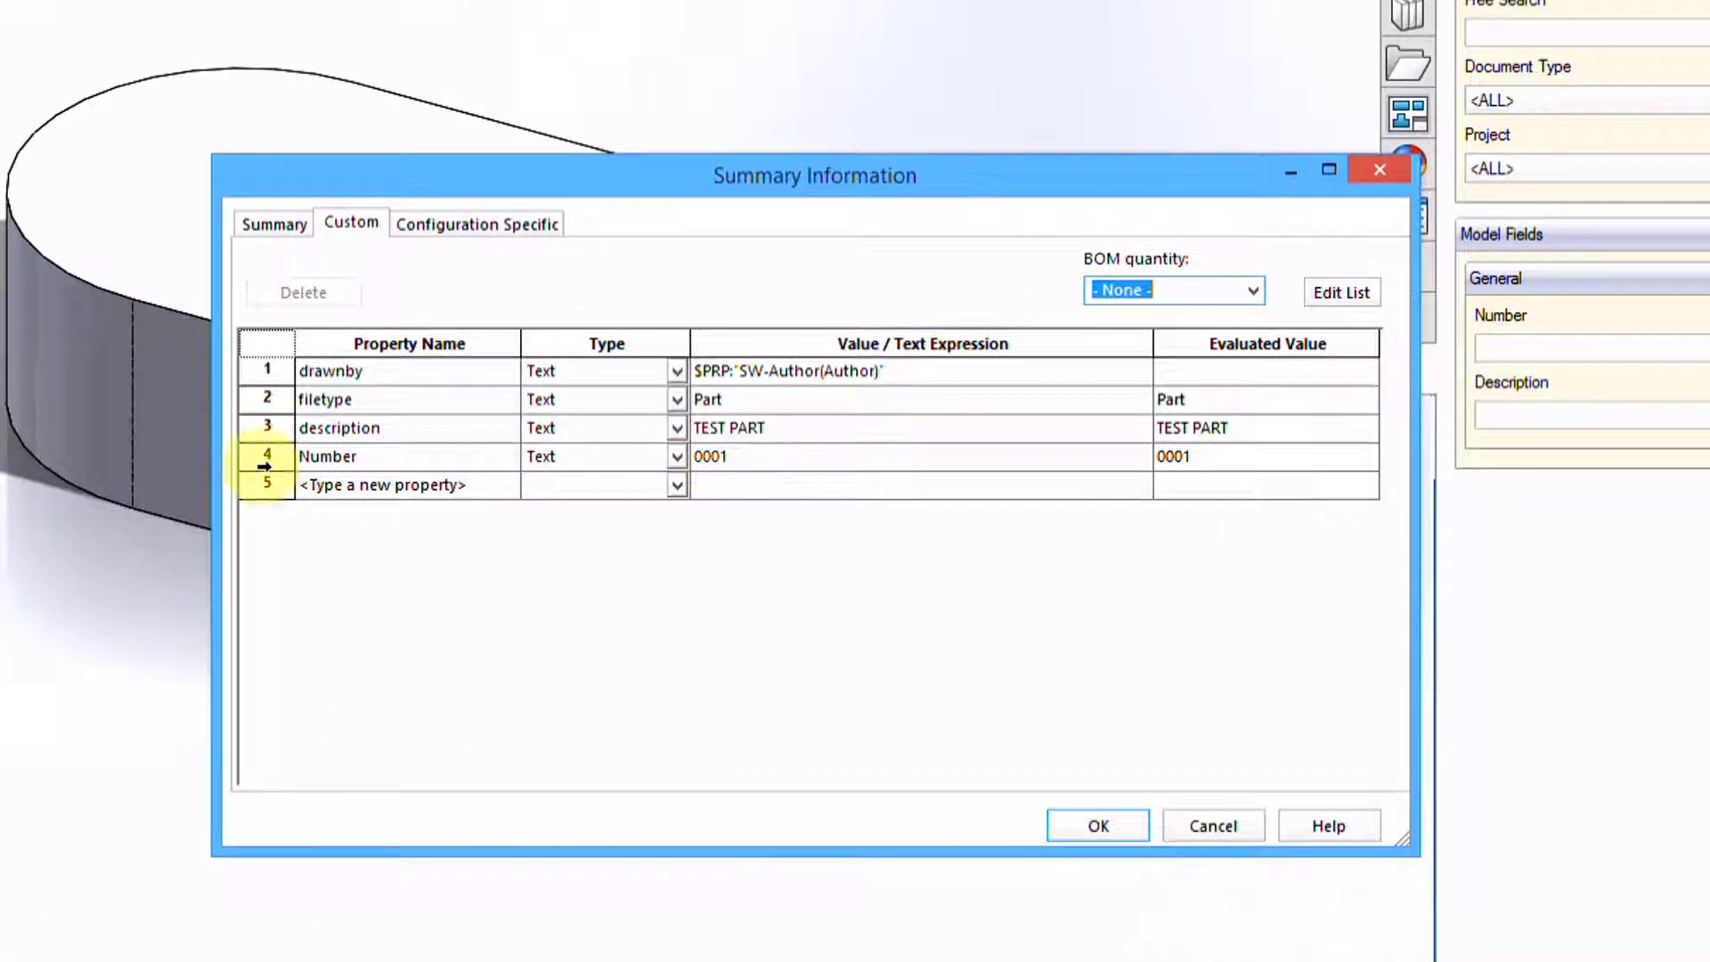
pyautogui.click(260, 429)
pyautogui.click(259, 455)
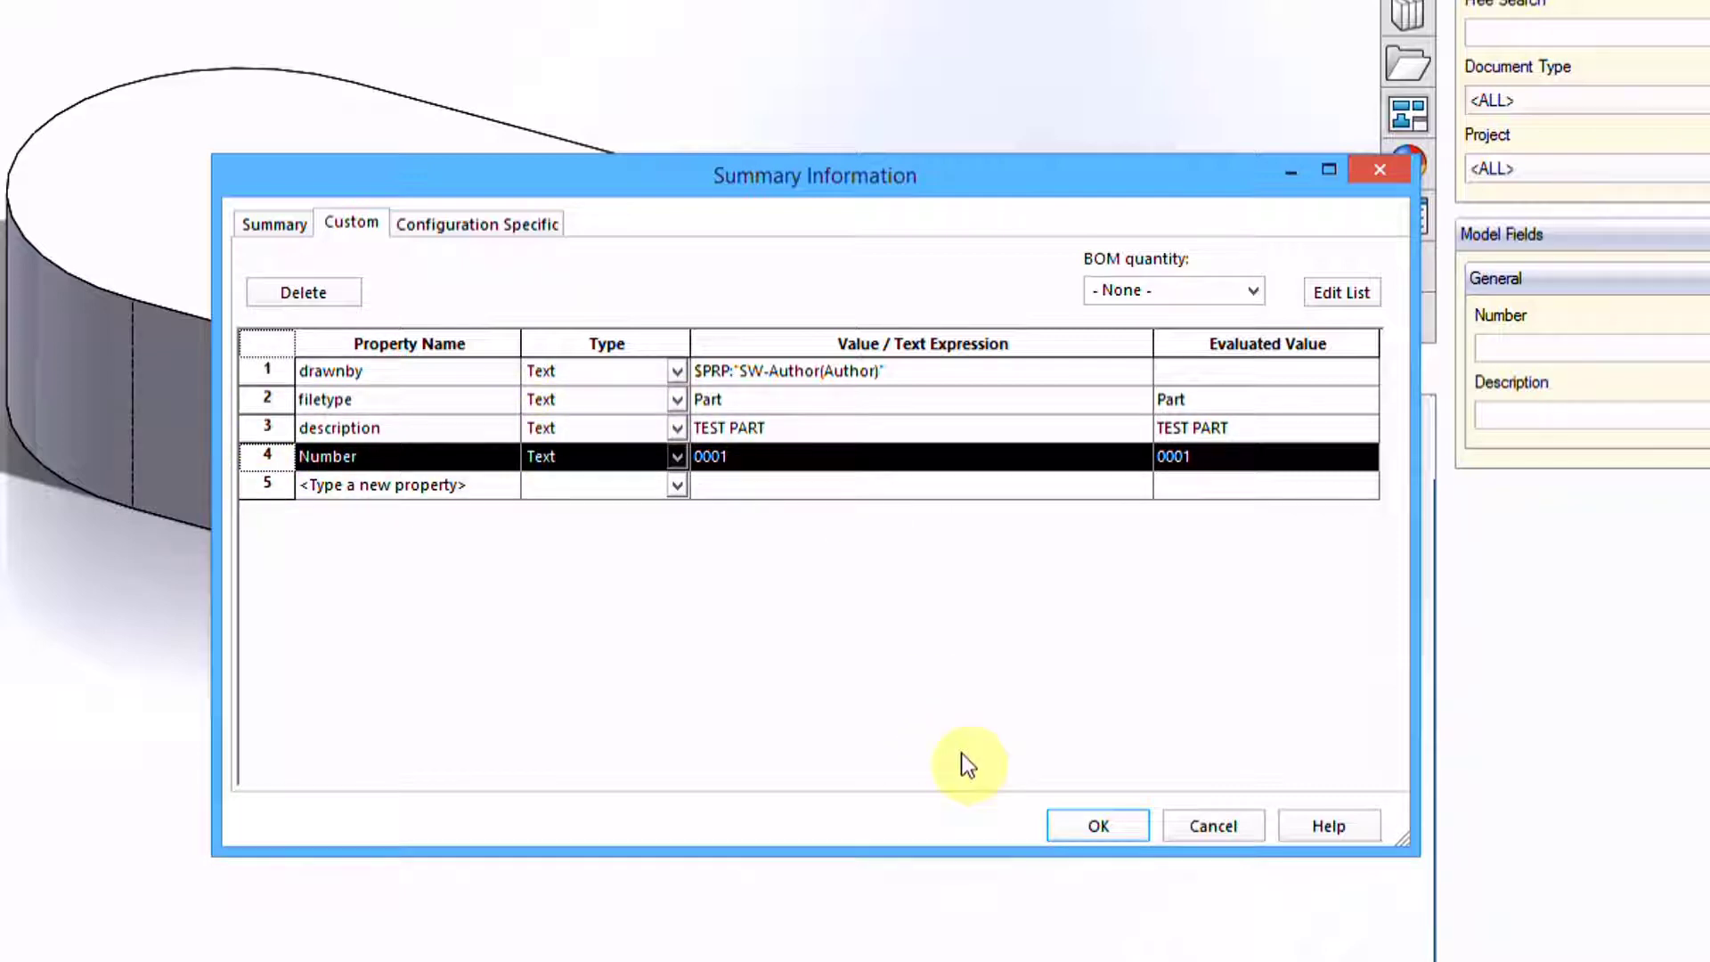
pyautogui.click(1076, 830)
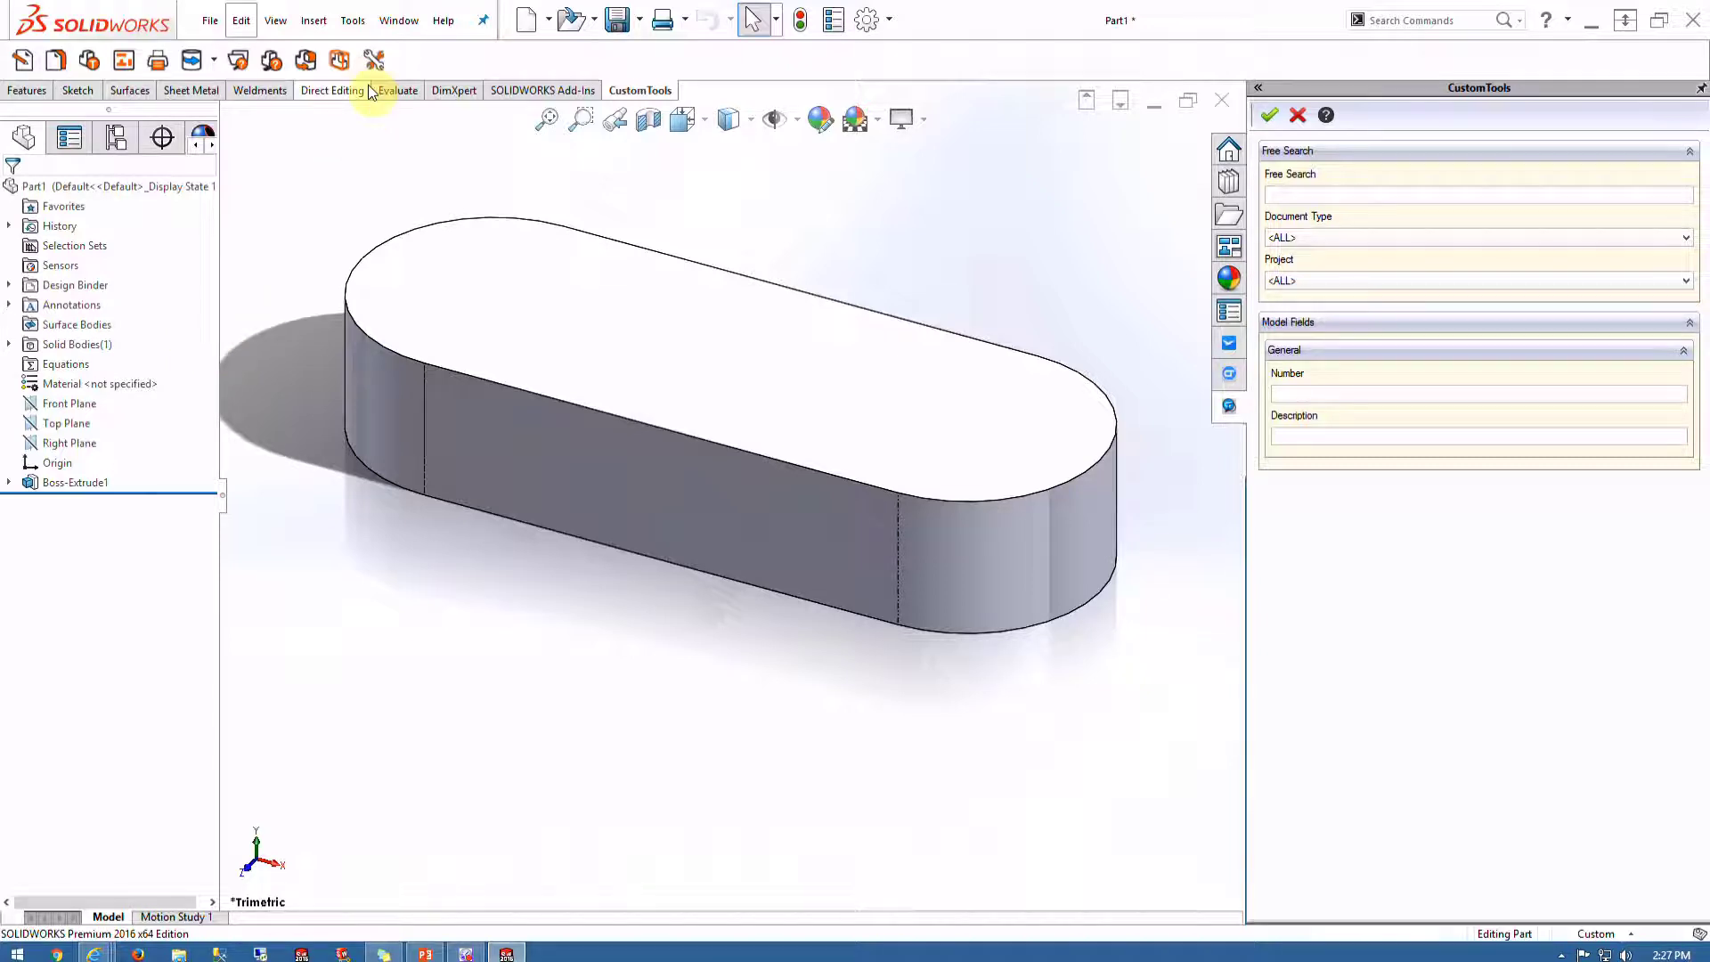
pyautogui.click(374, 60)
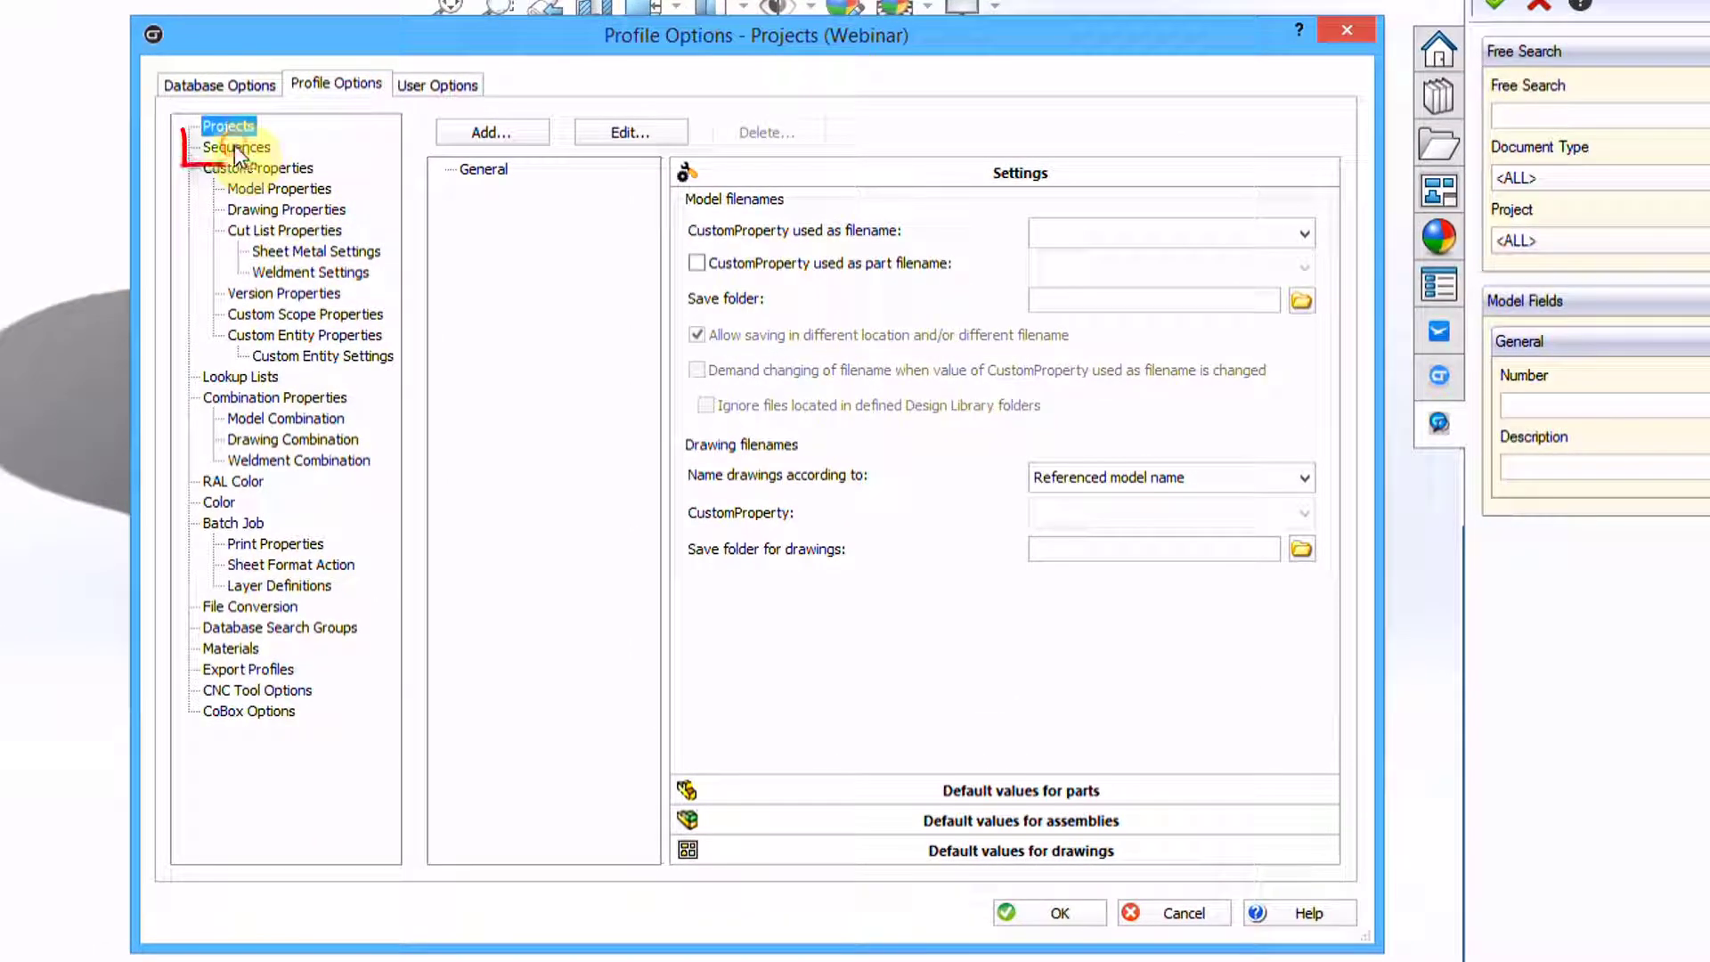
# Show the Sequences page of the Webinar profile options, which has no sequences yet
pyautogui.click(236, 147)
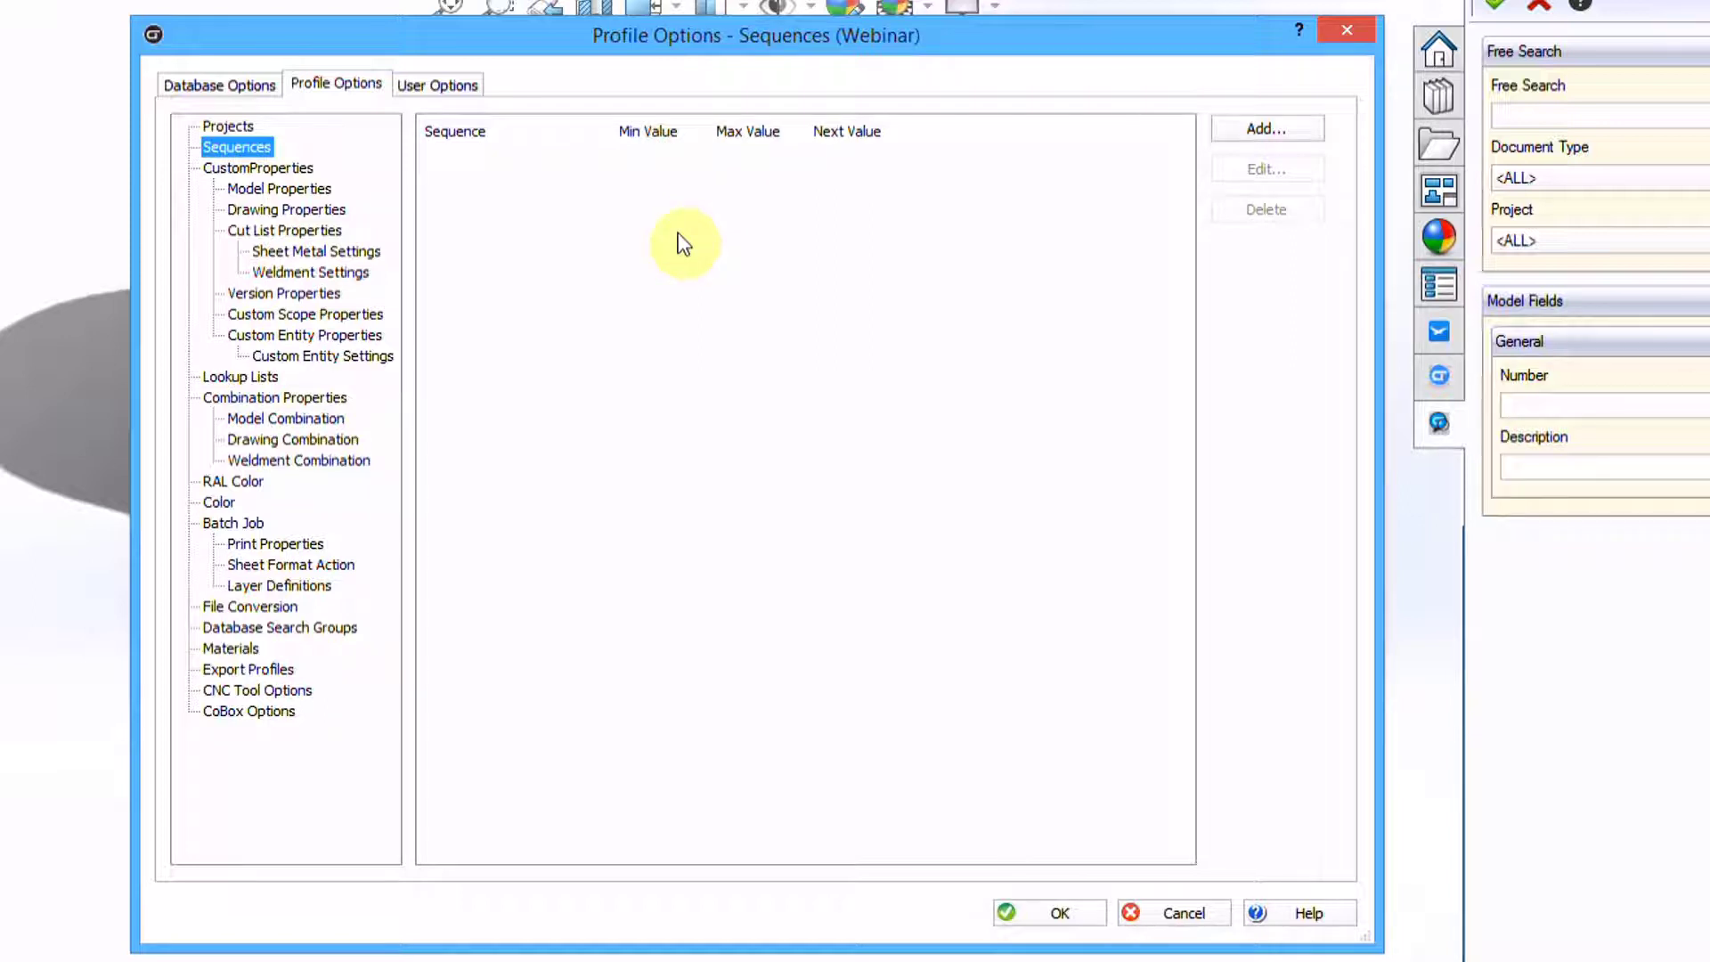
# Add a sequence named CAD with minimum value 0 and number format 00001
pyautogui.click(1273, 126)
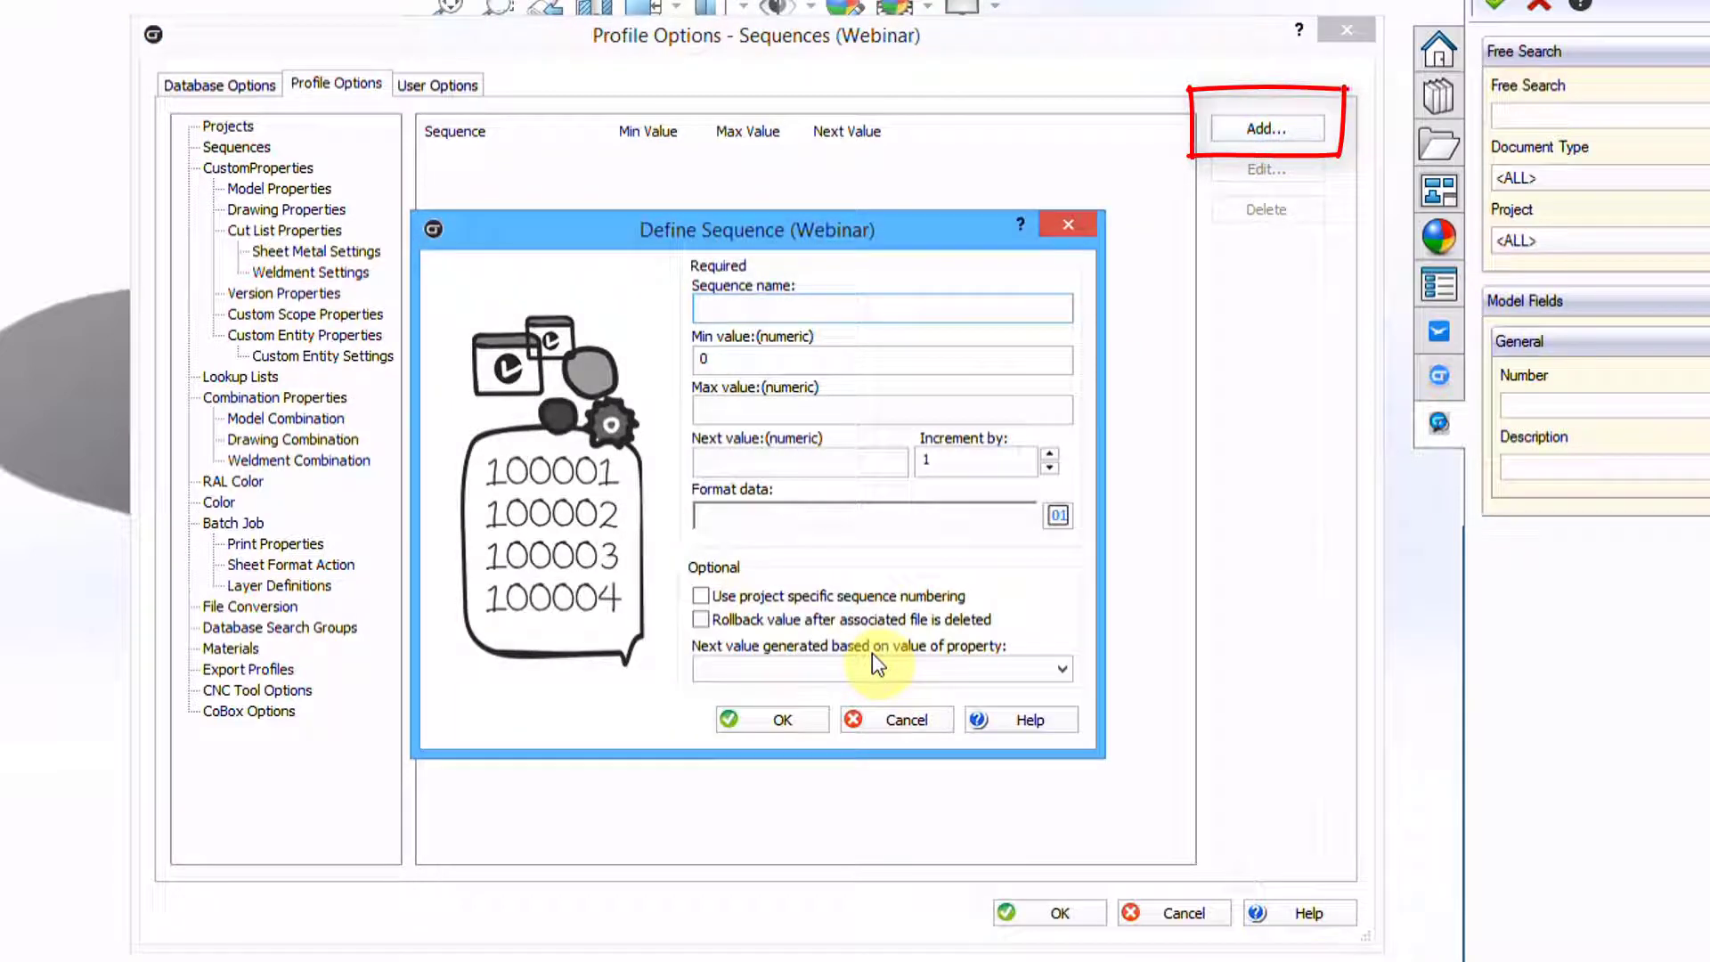
pyautogui.write('CAD')
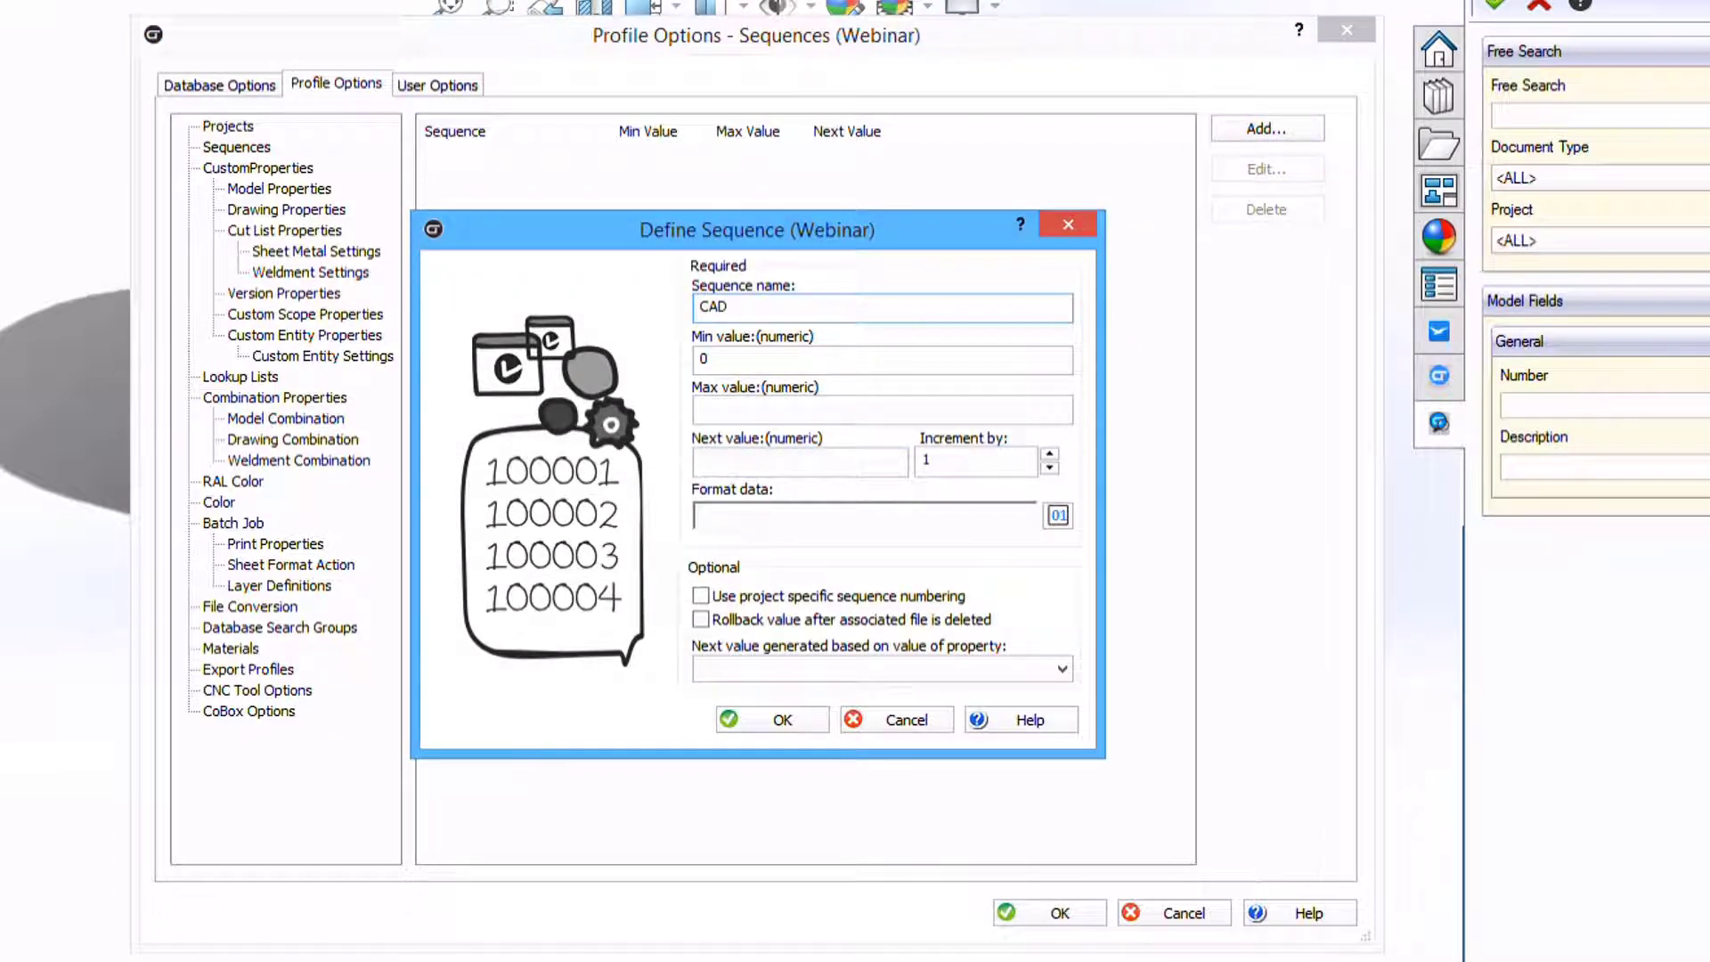
pyautogui.click(713, 356)
pyautogui.write('0')
pyautogui.click(753, 414)
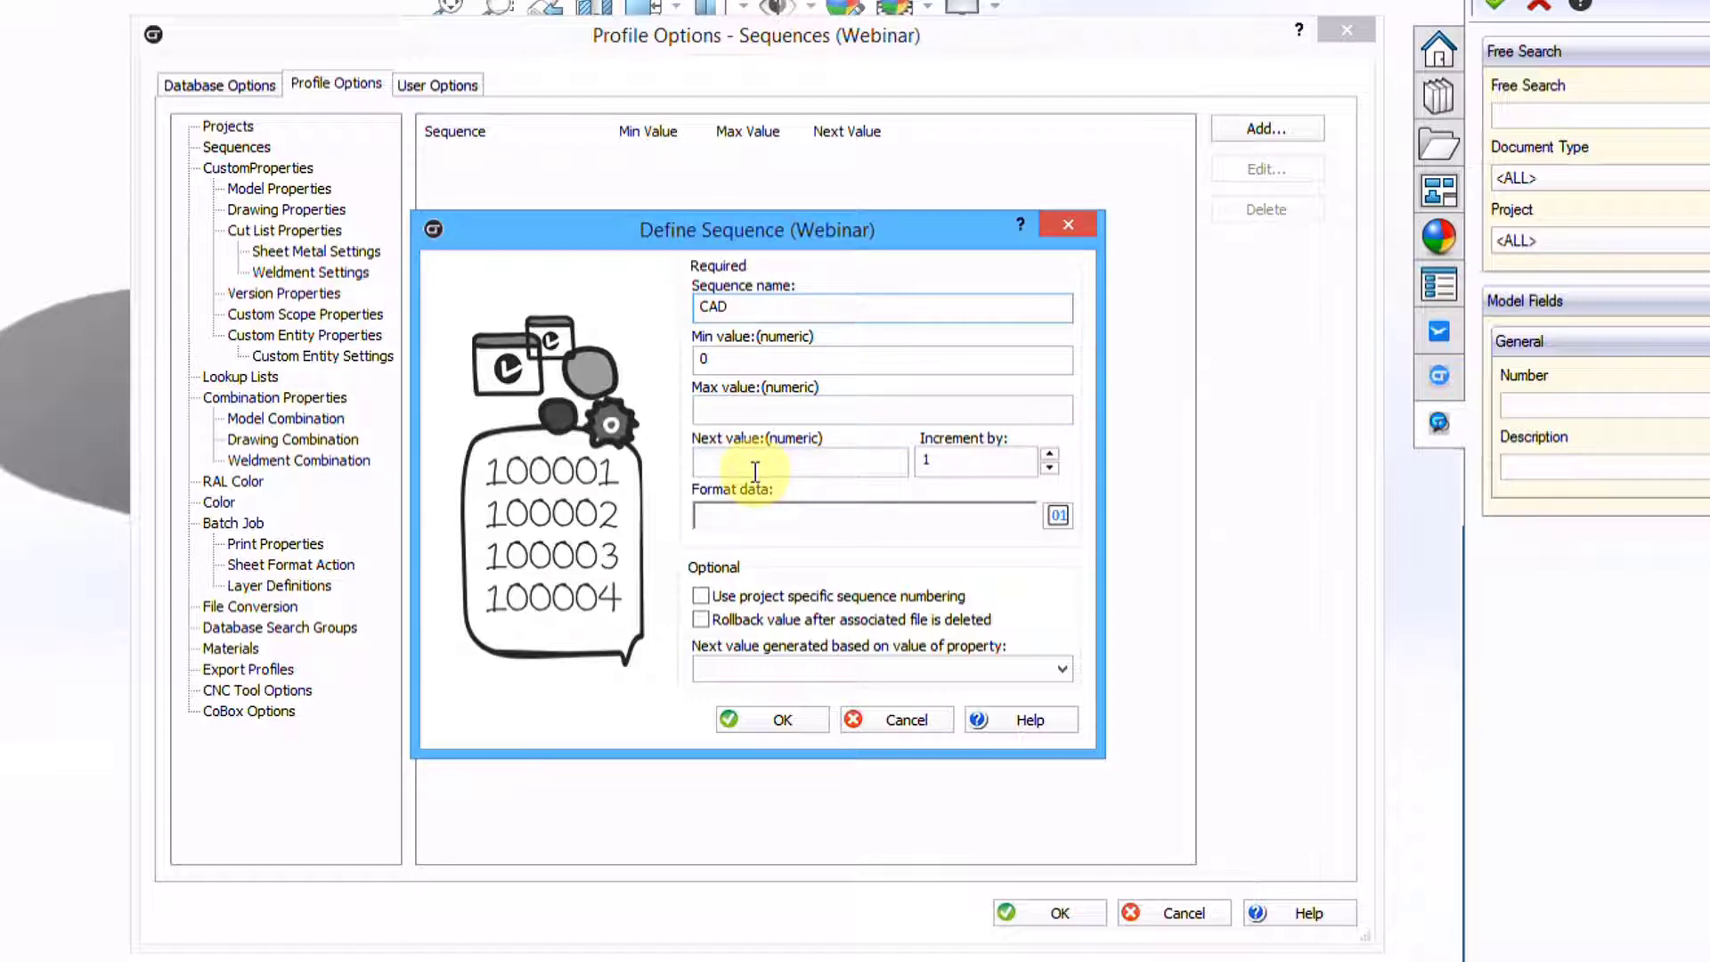
pyautogui.click(750, 514)
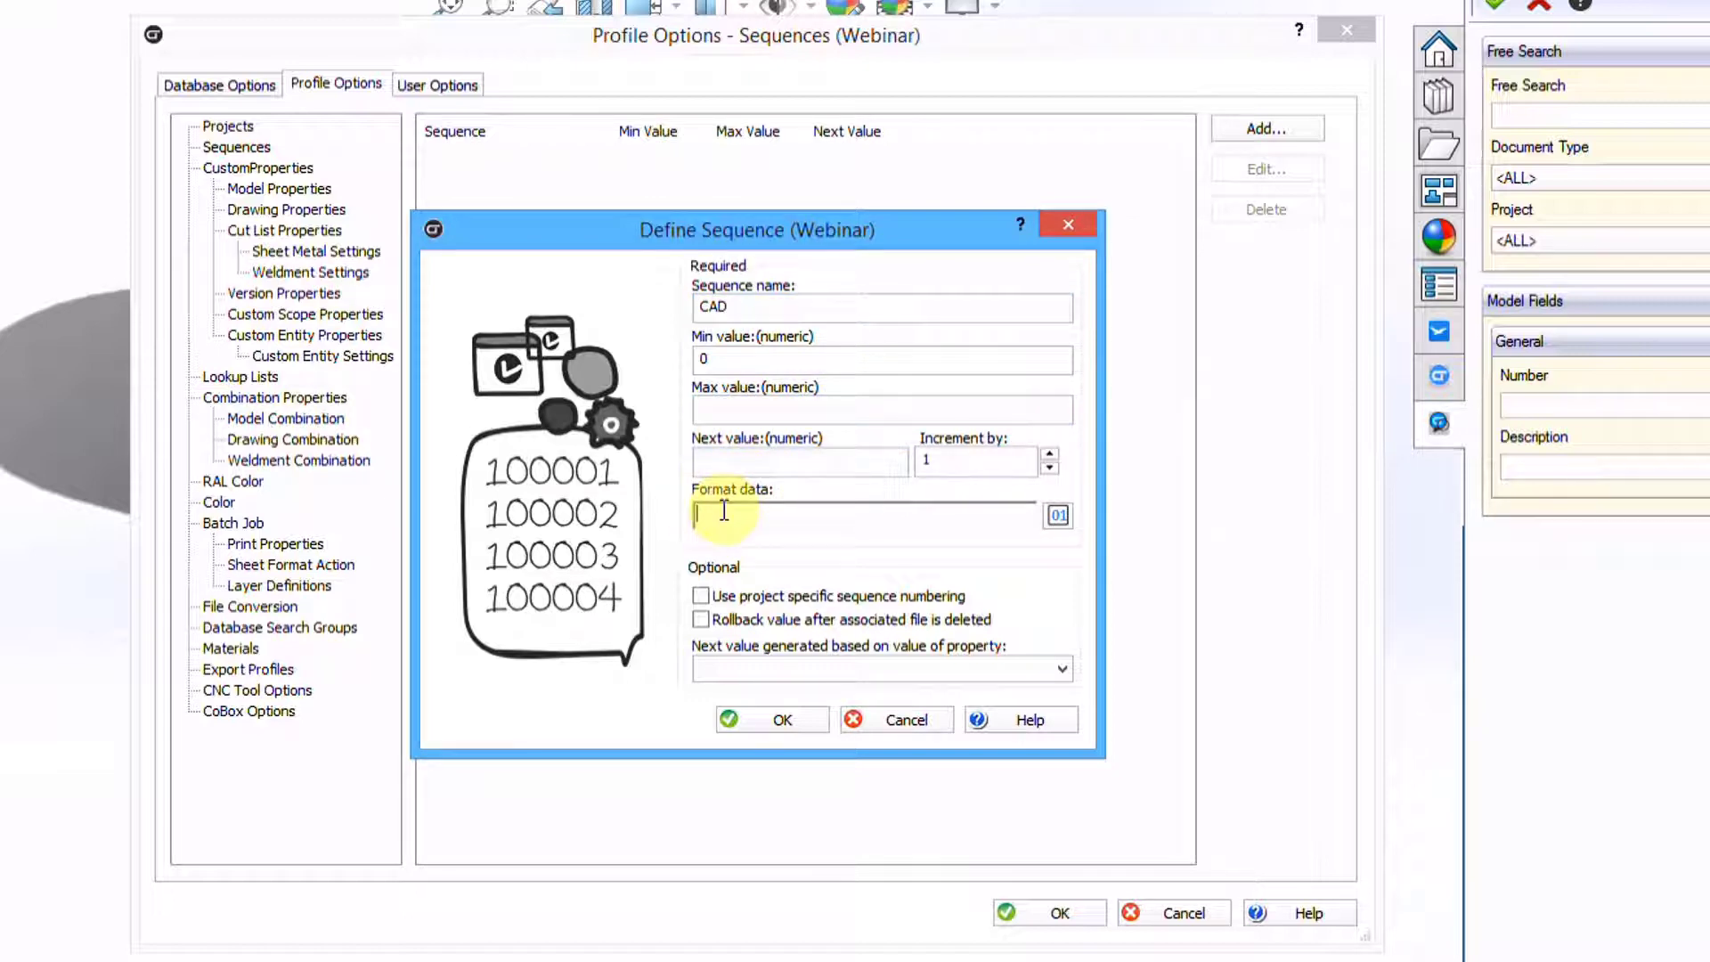
pyautogui.click(1060, 517)
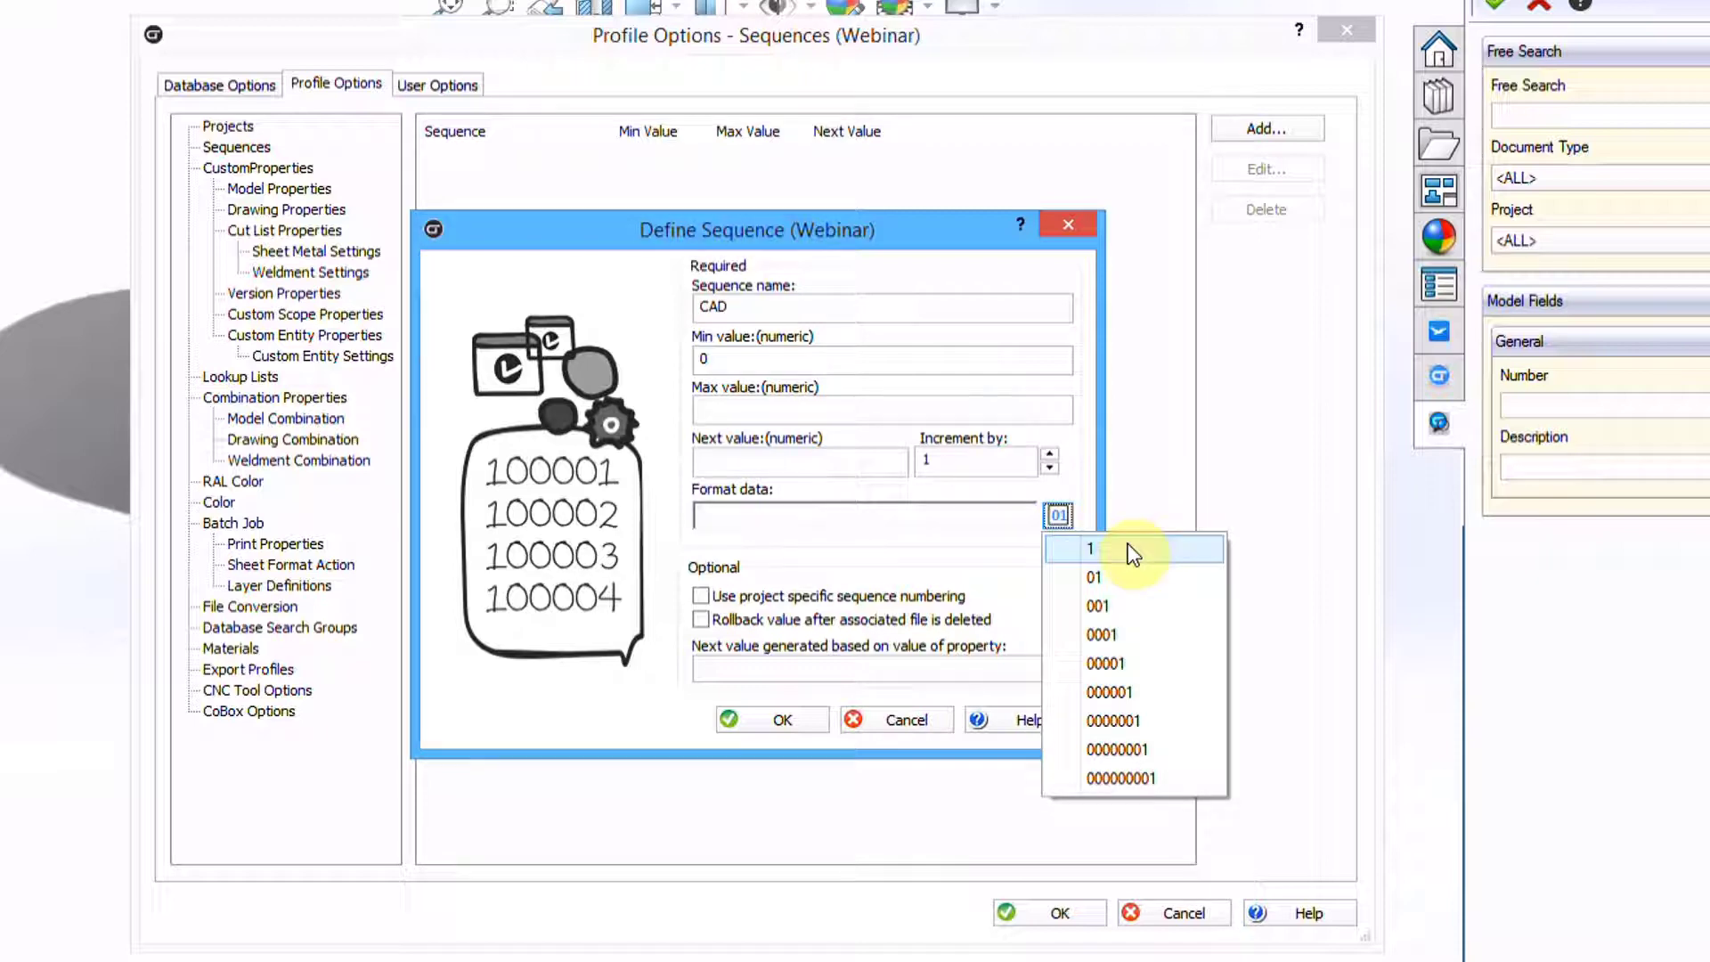
pyautogui.click(1112, 664)
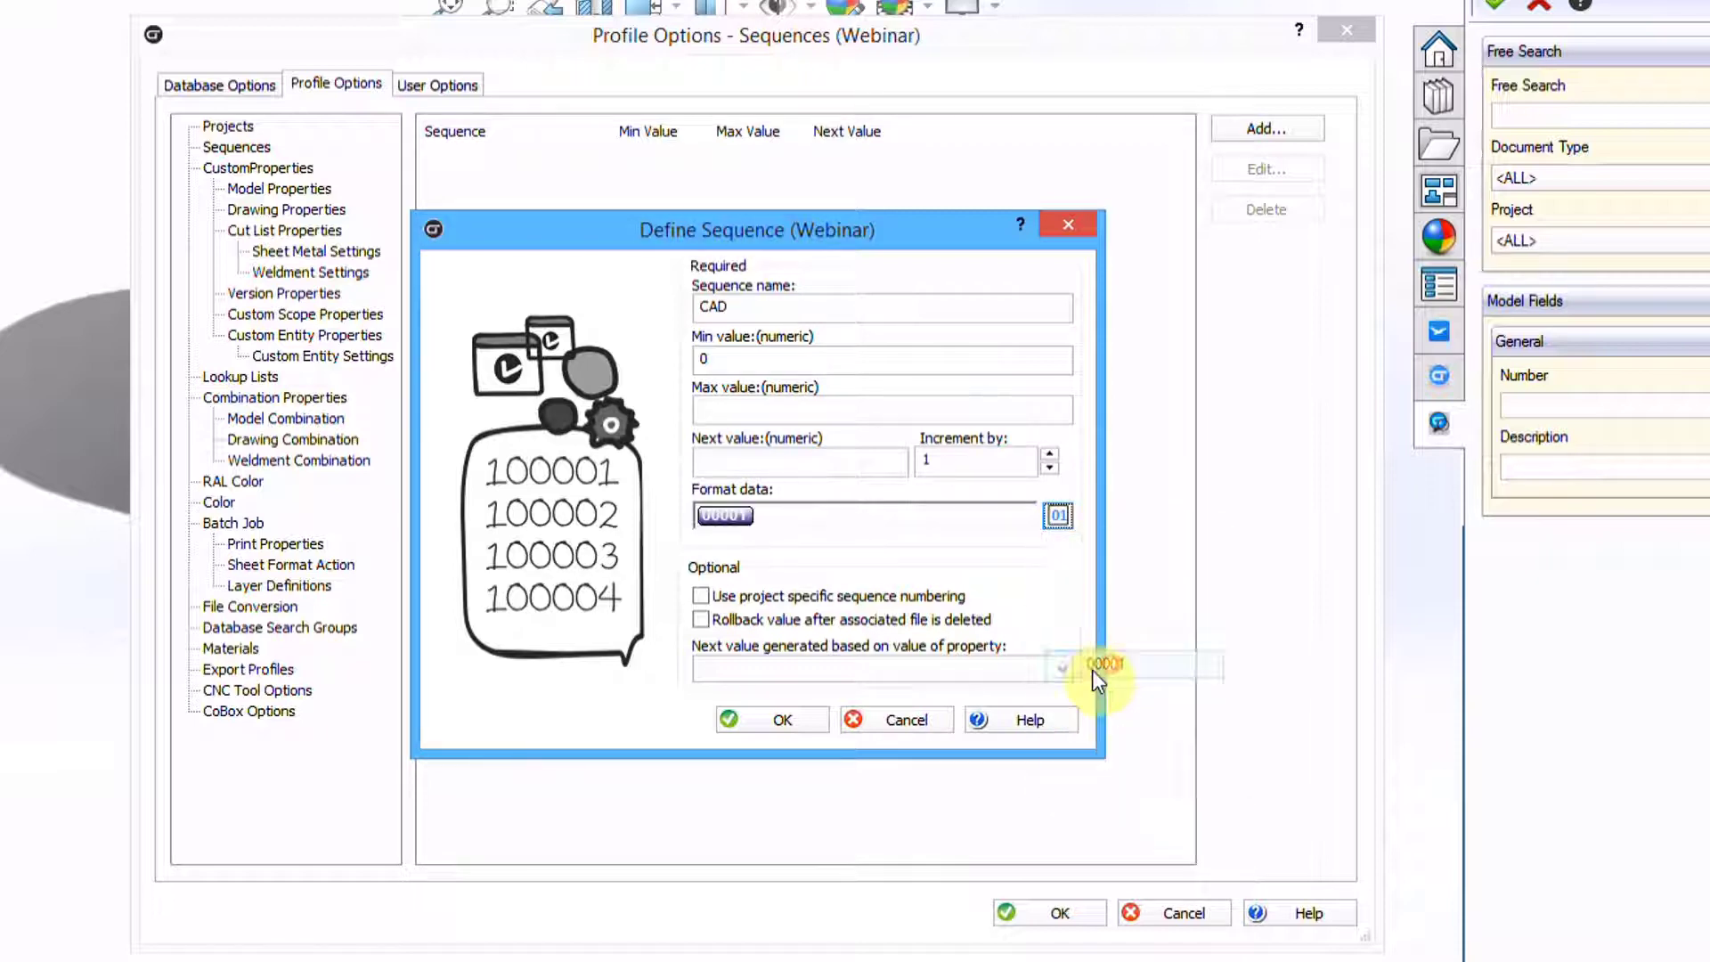
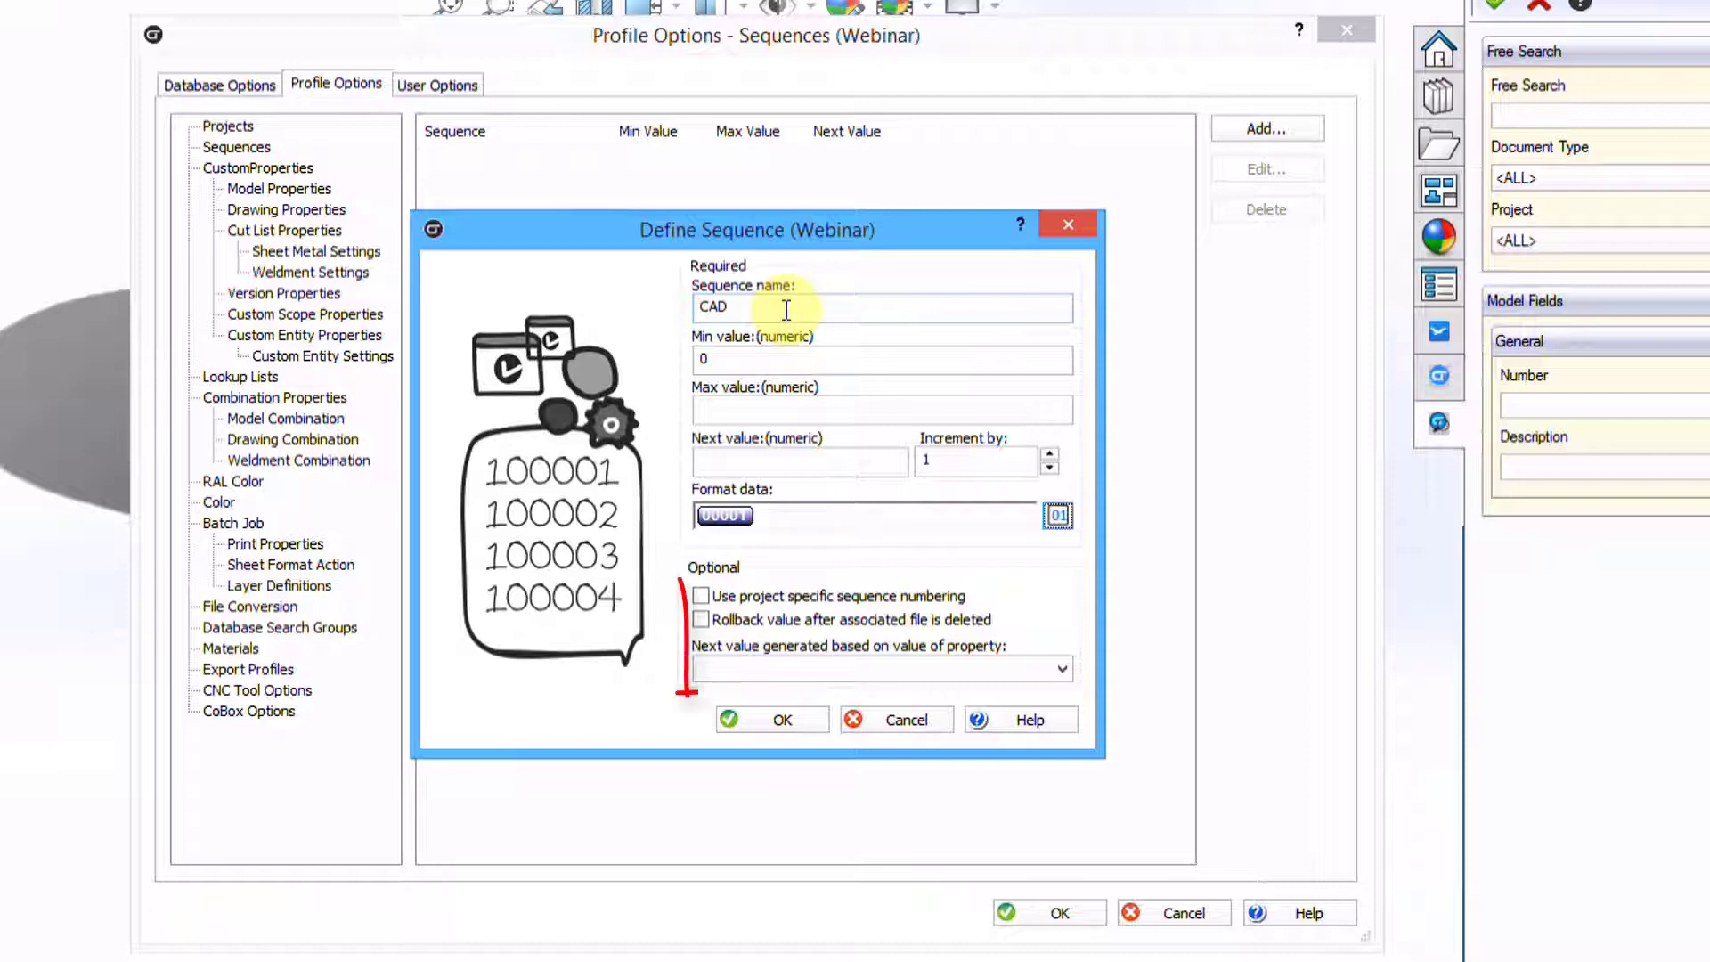
# Try project-specific numbering and a property-driven next value, then leave both off
pyautogui.click(701, 596)
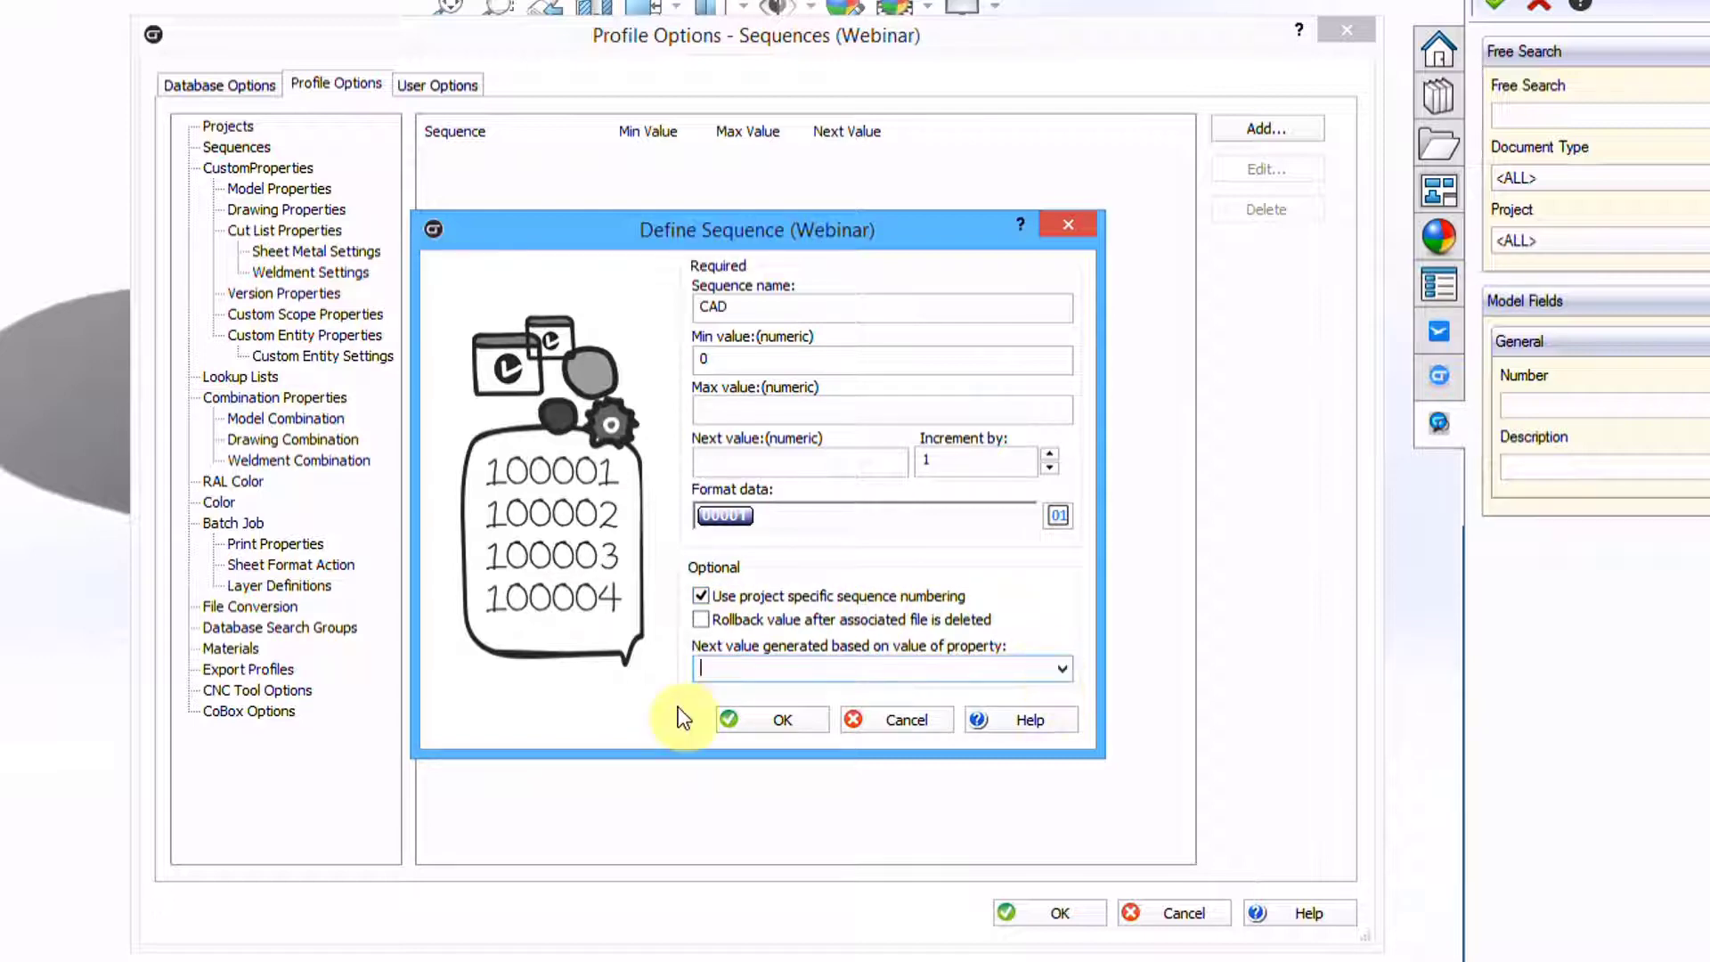
pyautogui.click(772, 666)
pyautogui.click(1060, 669)
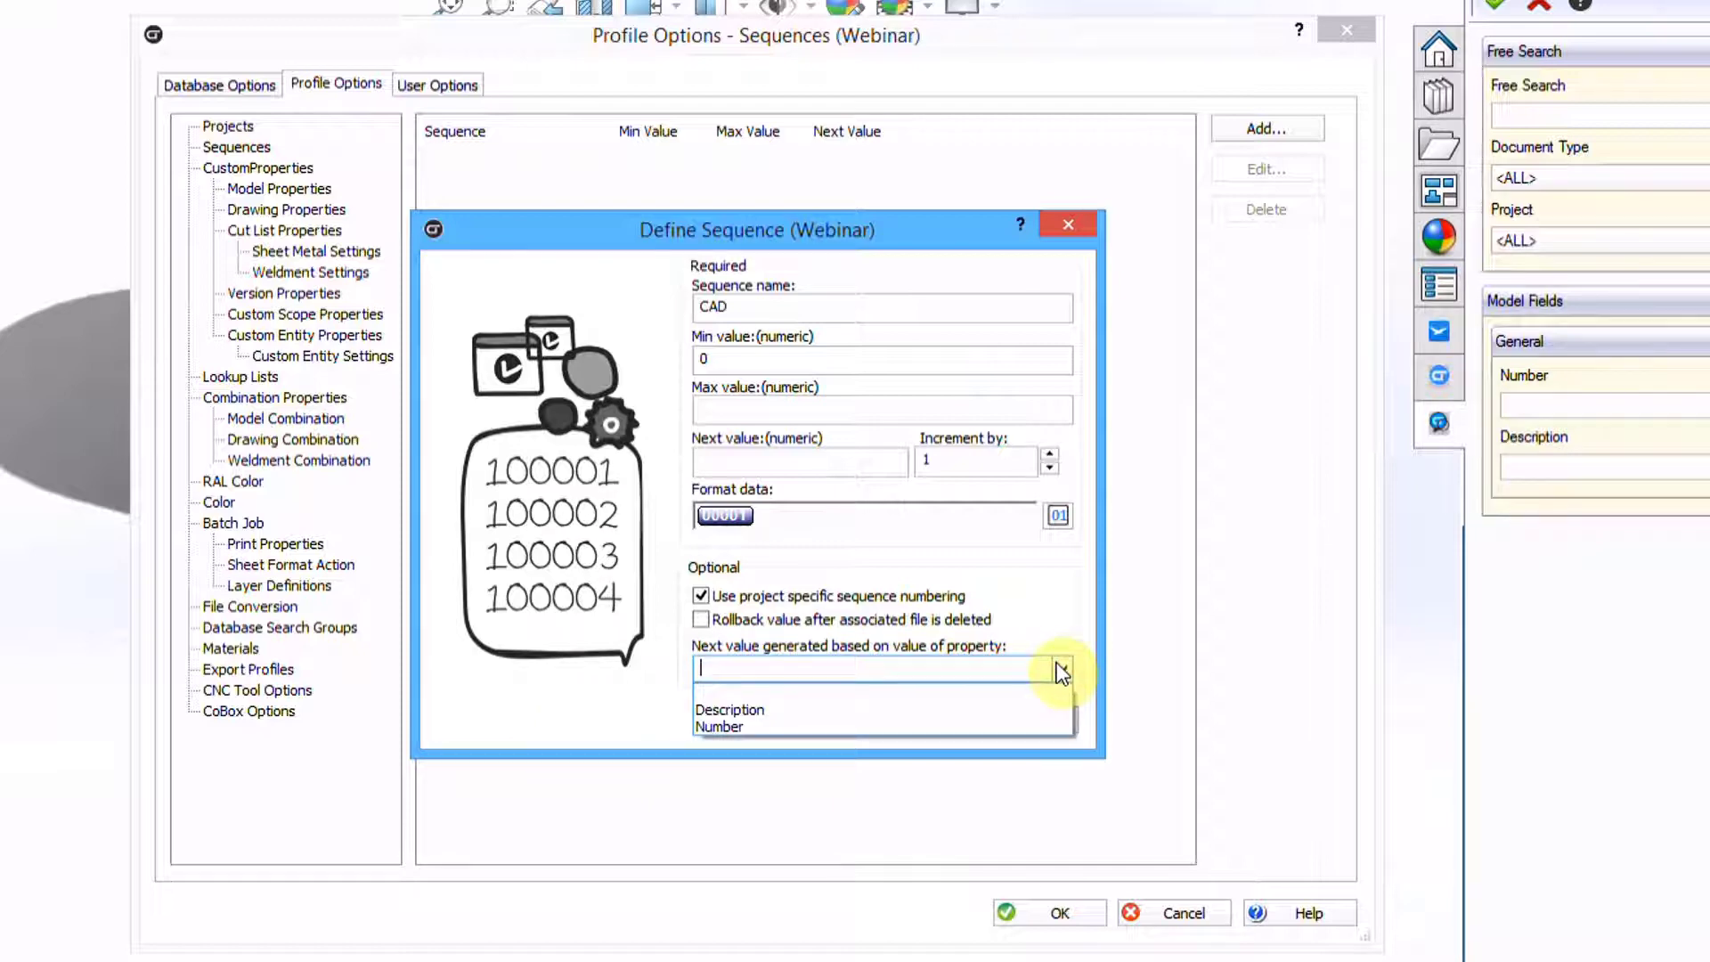
pyautogui.click(982, 628)
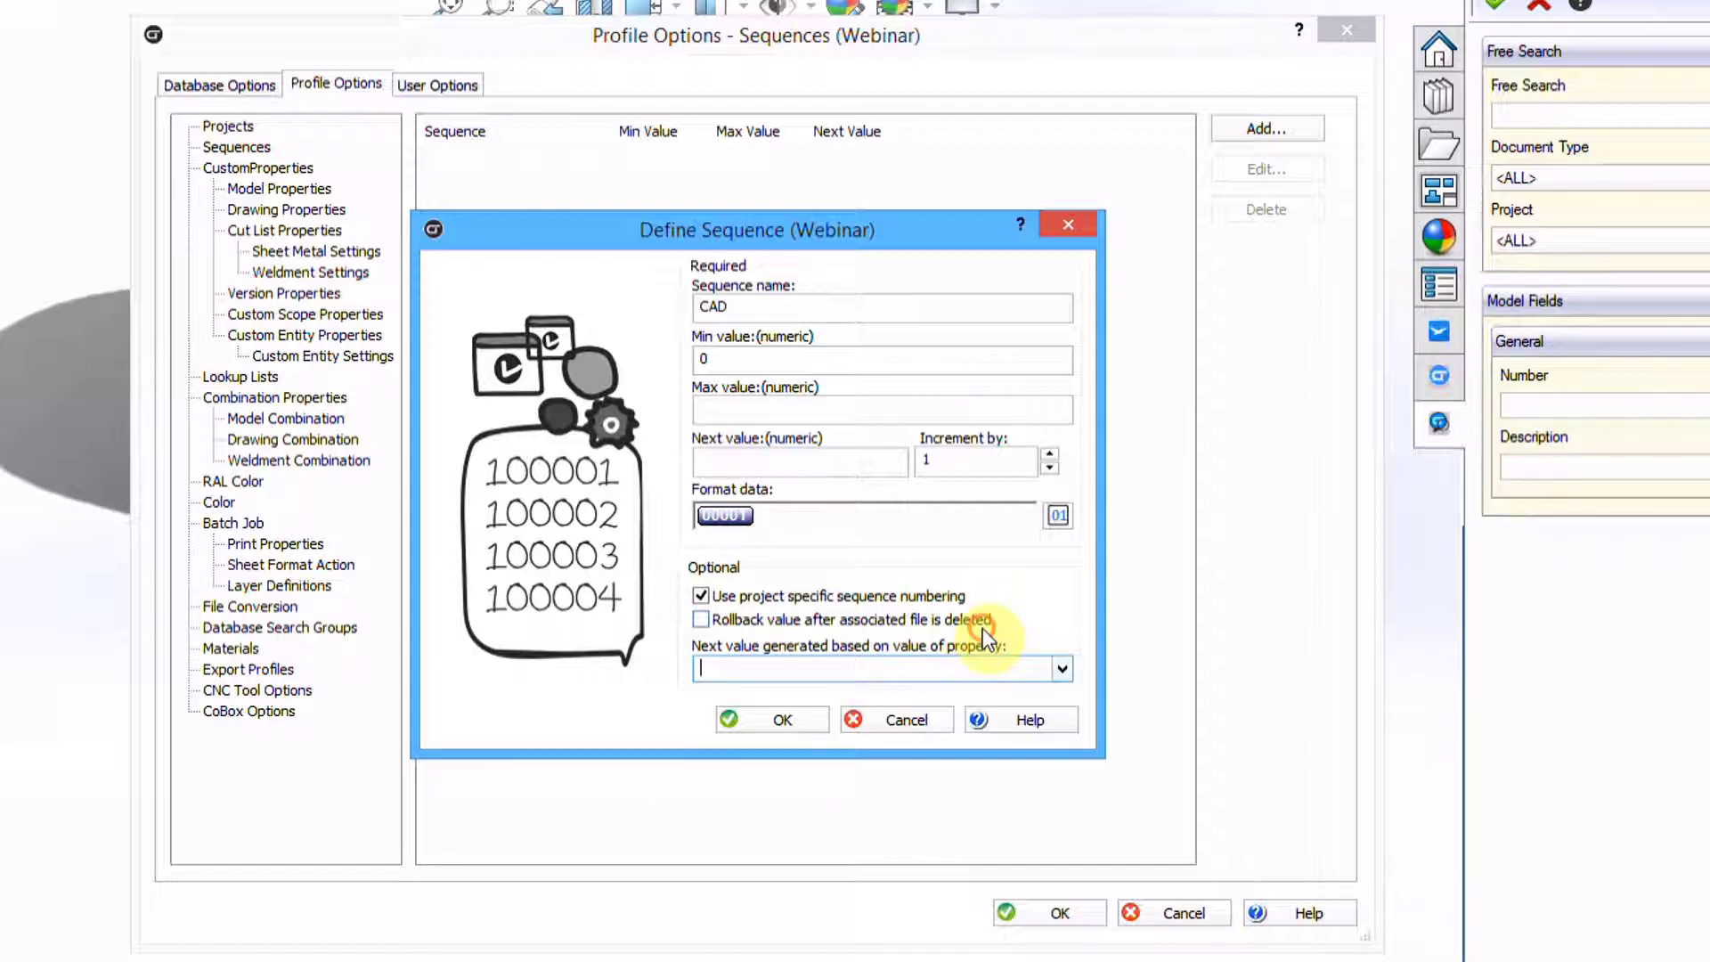
pyautogui.click(701, 596)
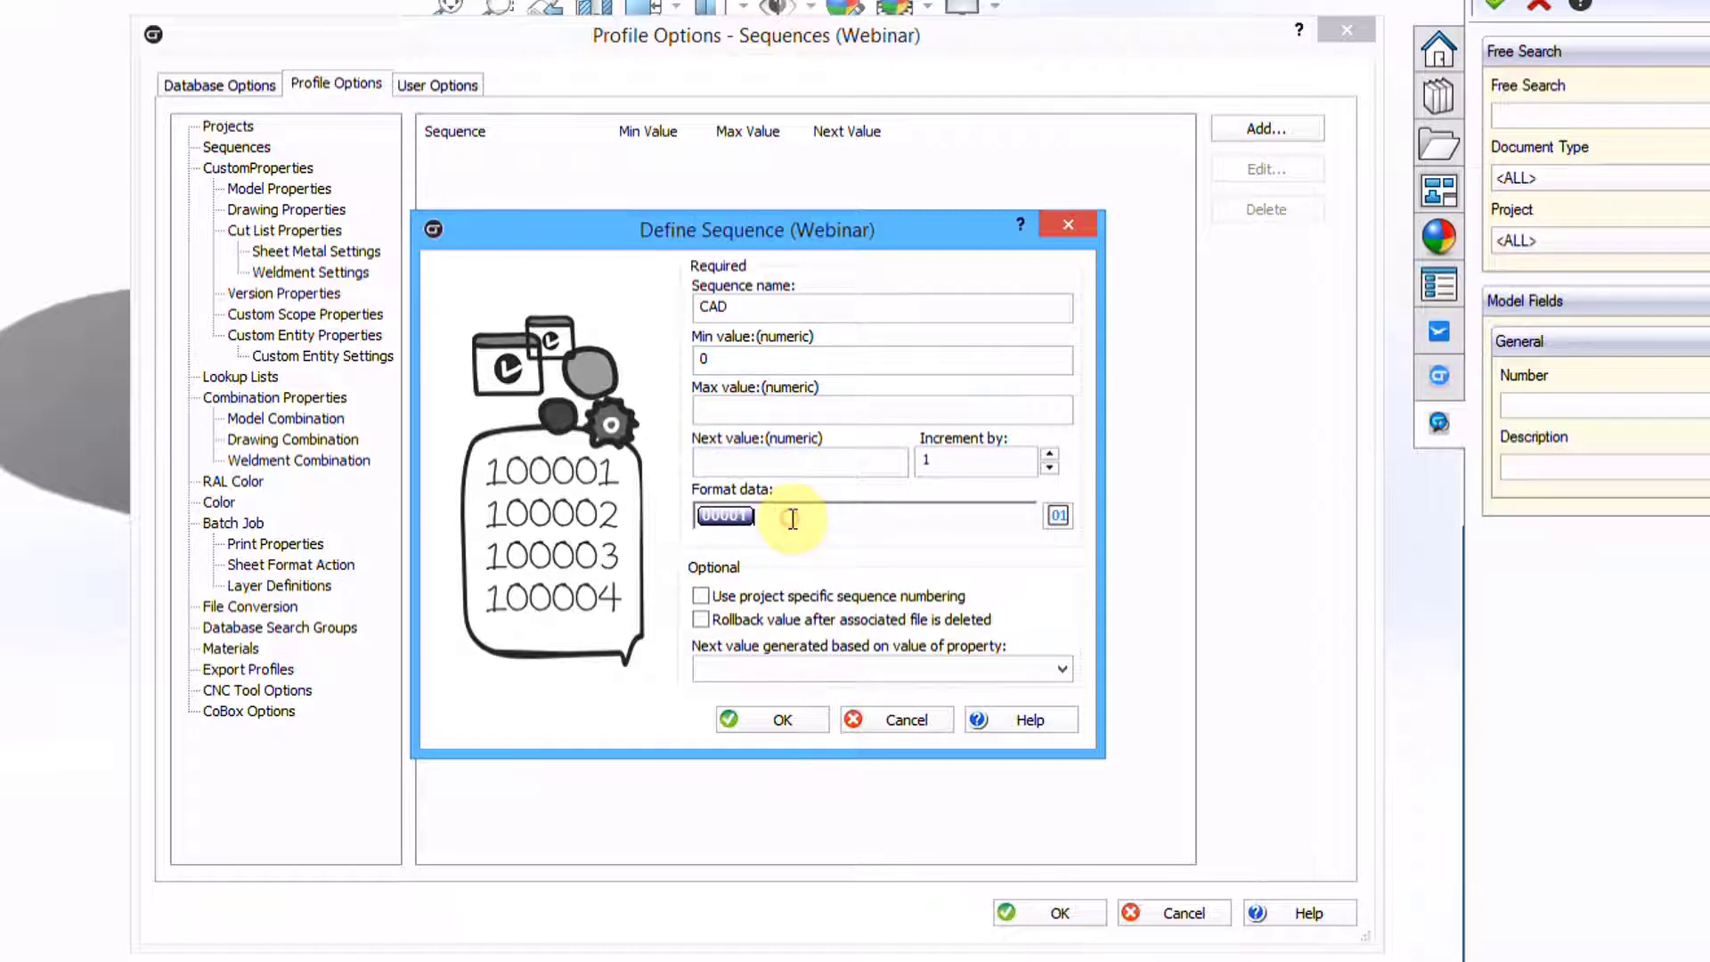
# Give the CAD sequence format HRS-, next value 500 and max 90000, then save it
pyautogui.write('HRS-')
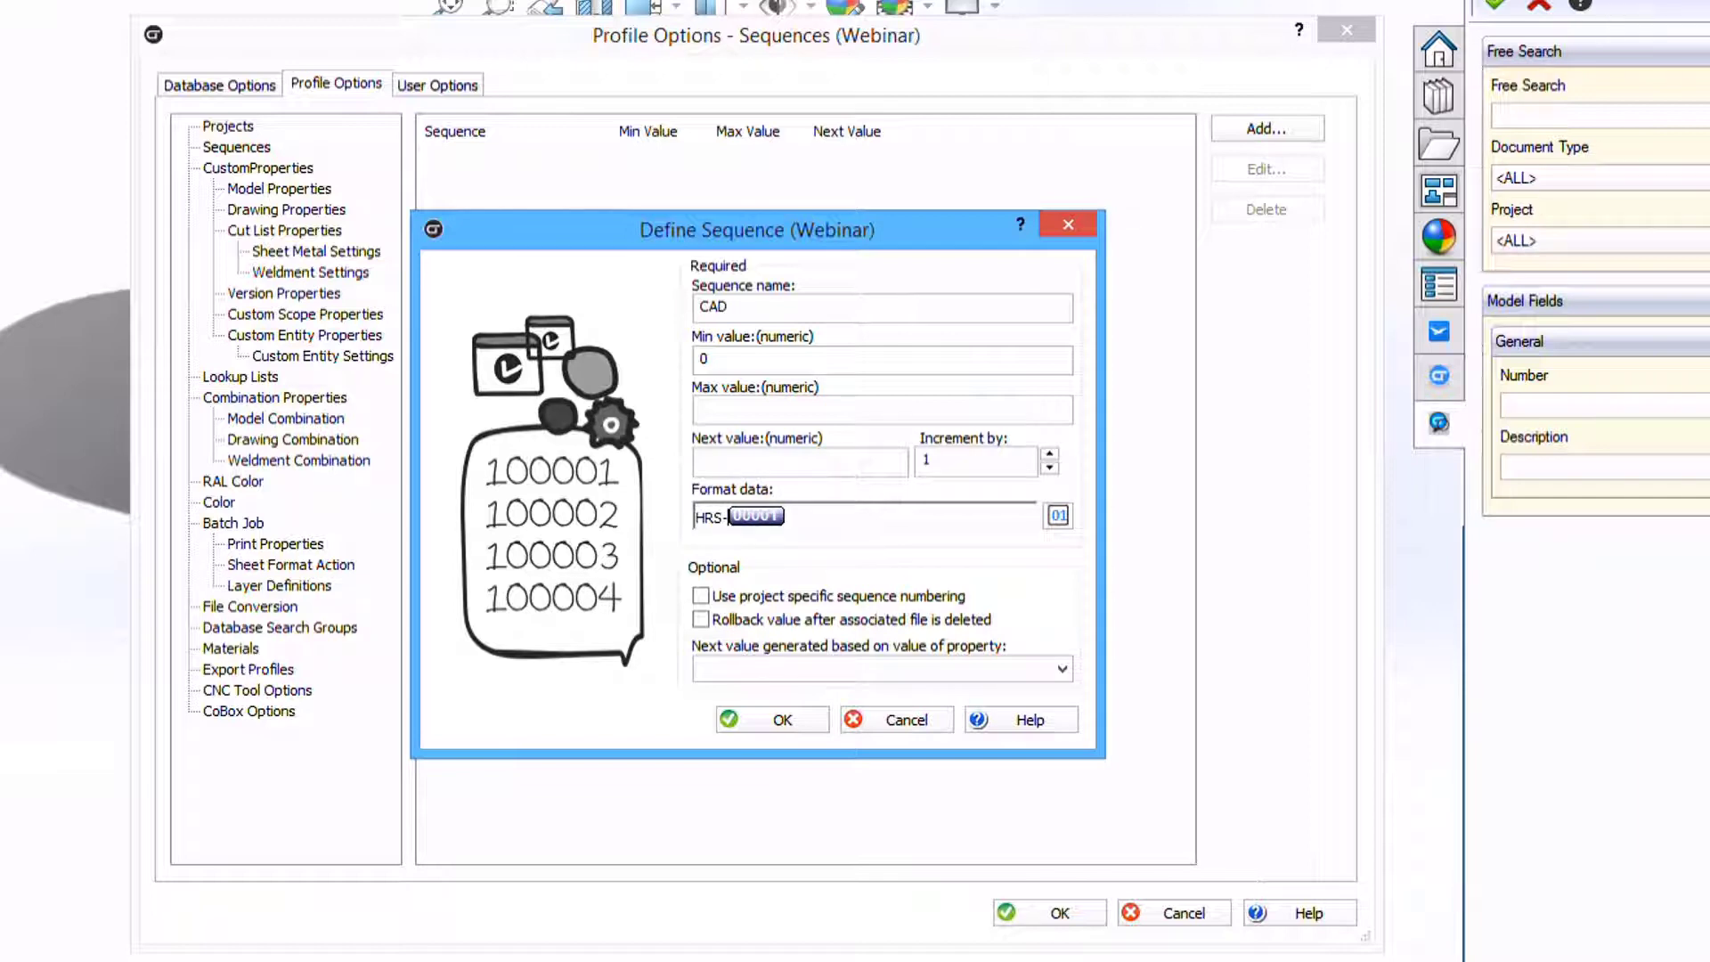
pyautogui.click(893, 521)
pyautogui.click(731, 405)
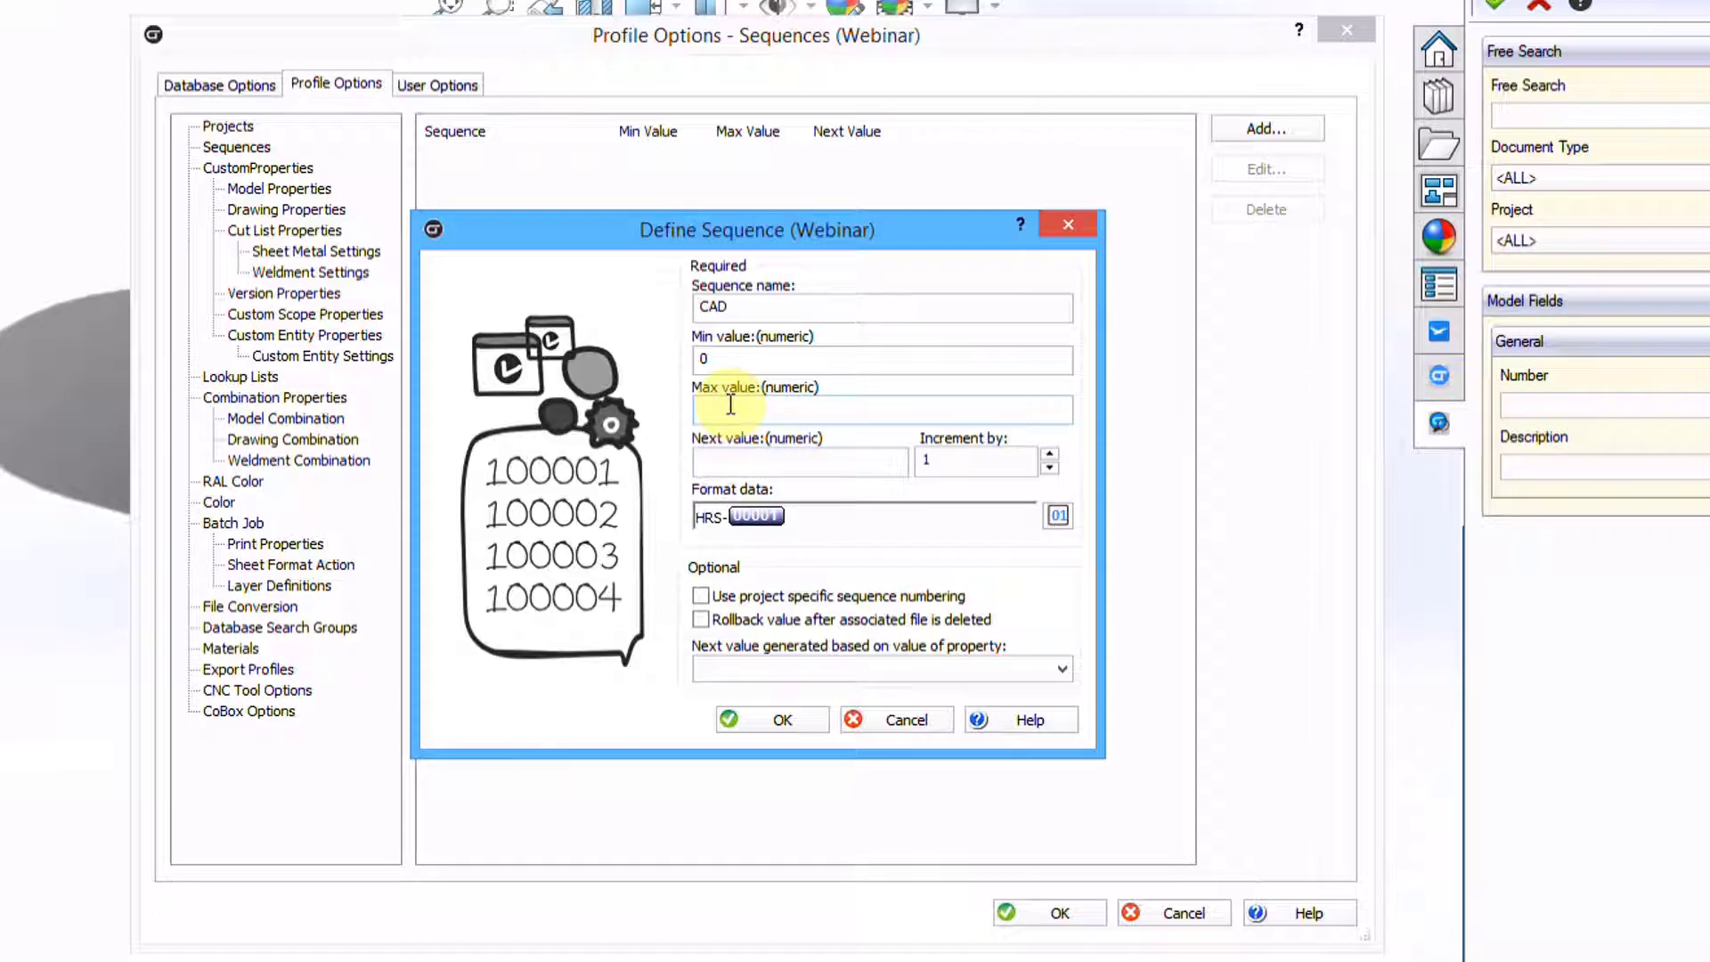
pyautogui.click(720, 460)
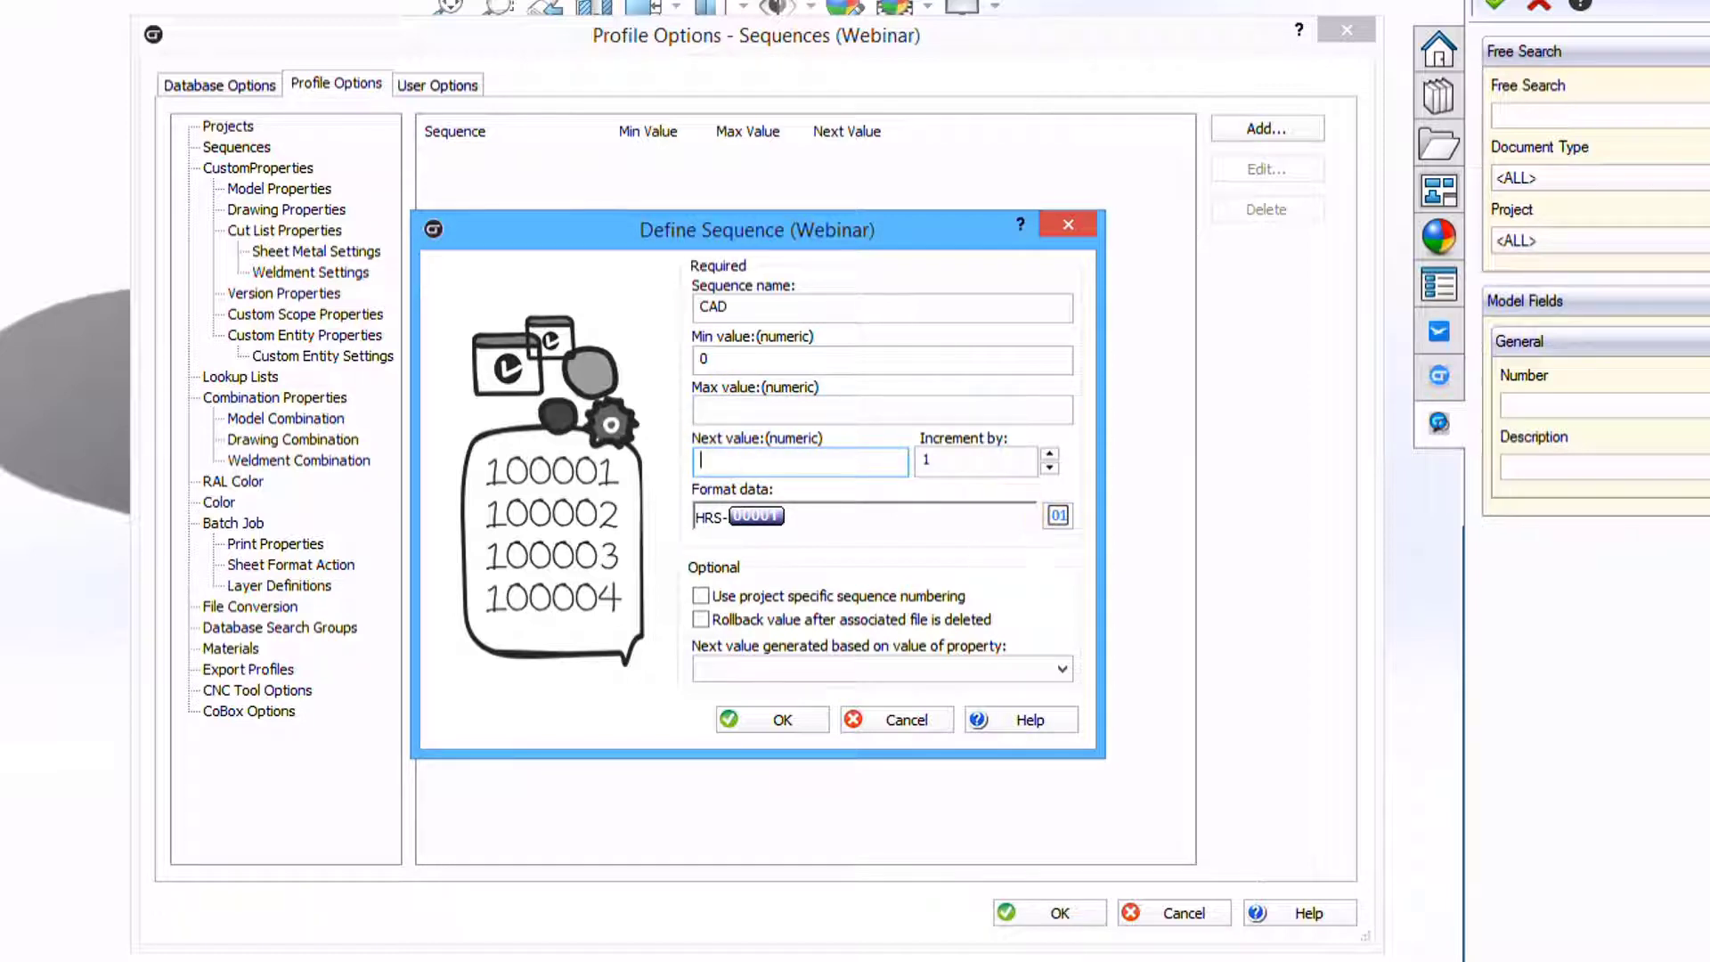
pyautogui.write('500')
pyautogui.click(710, 415)
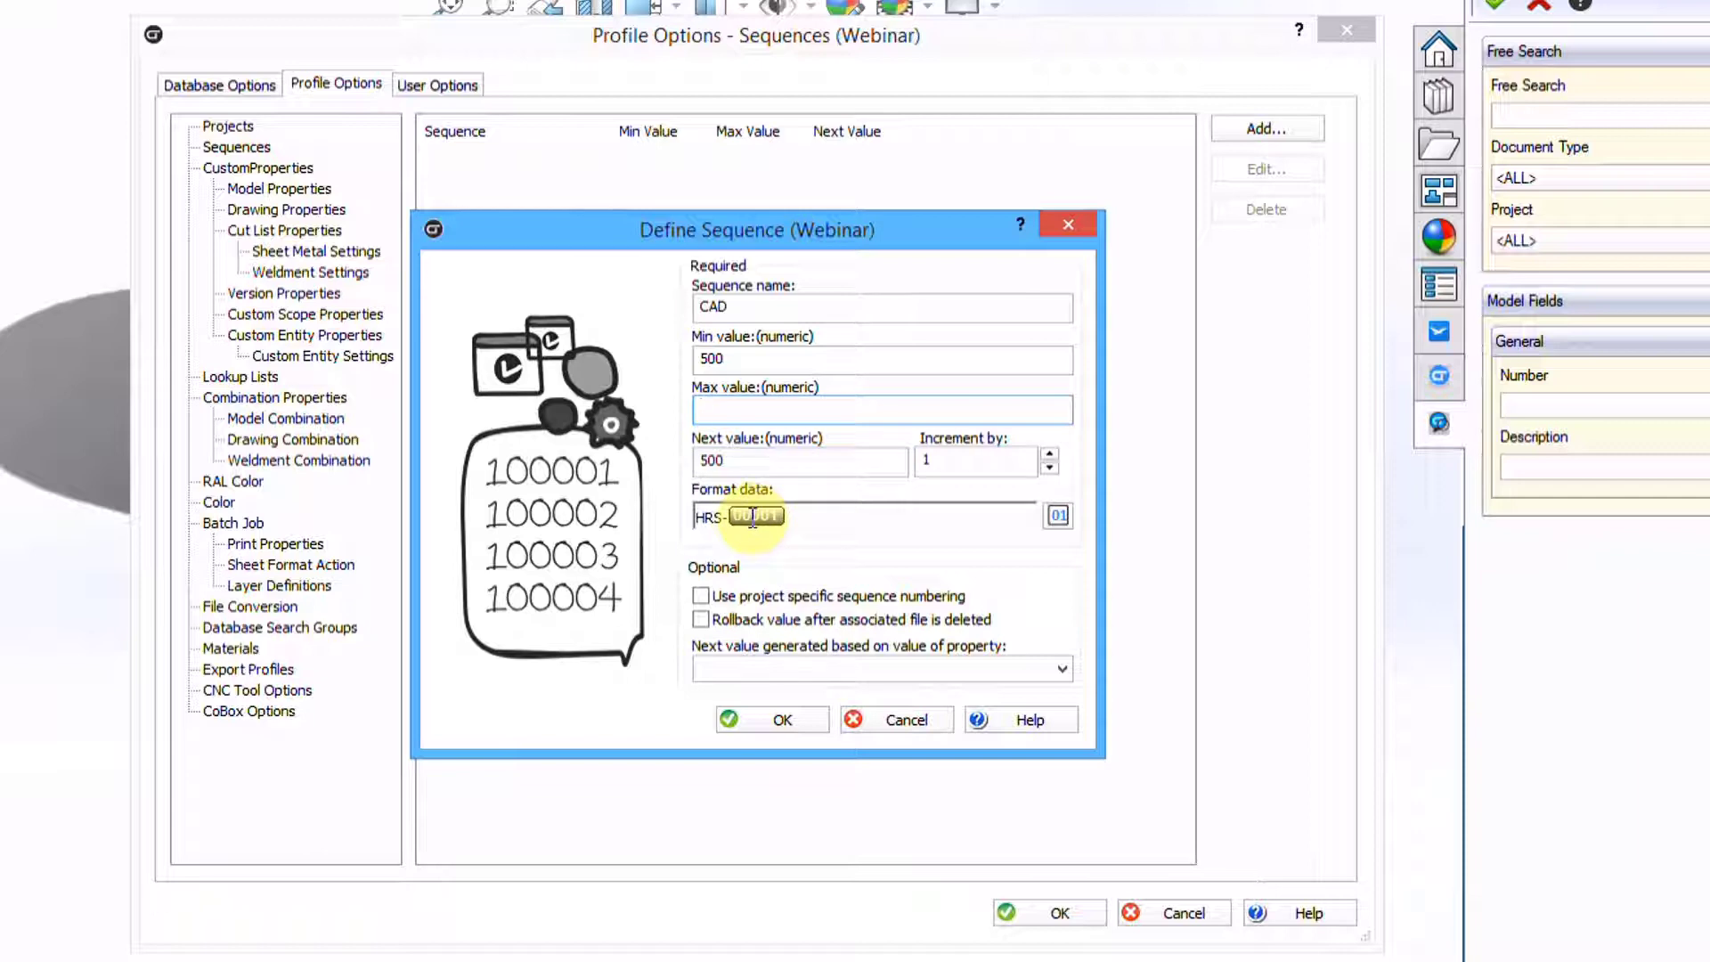
pyautogui.write('90000')
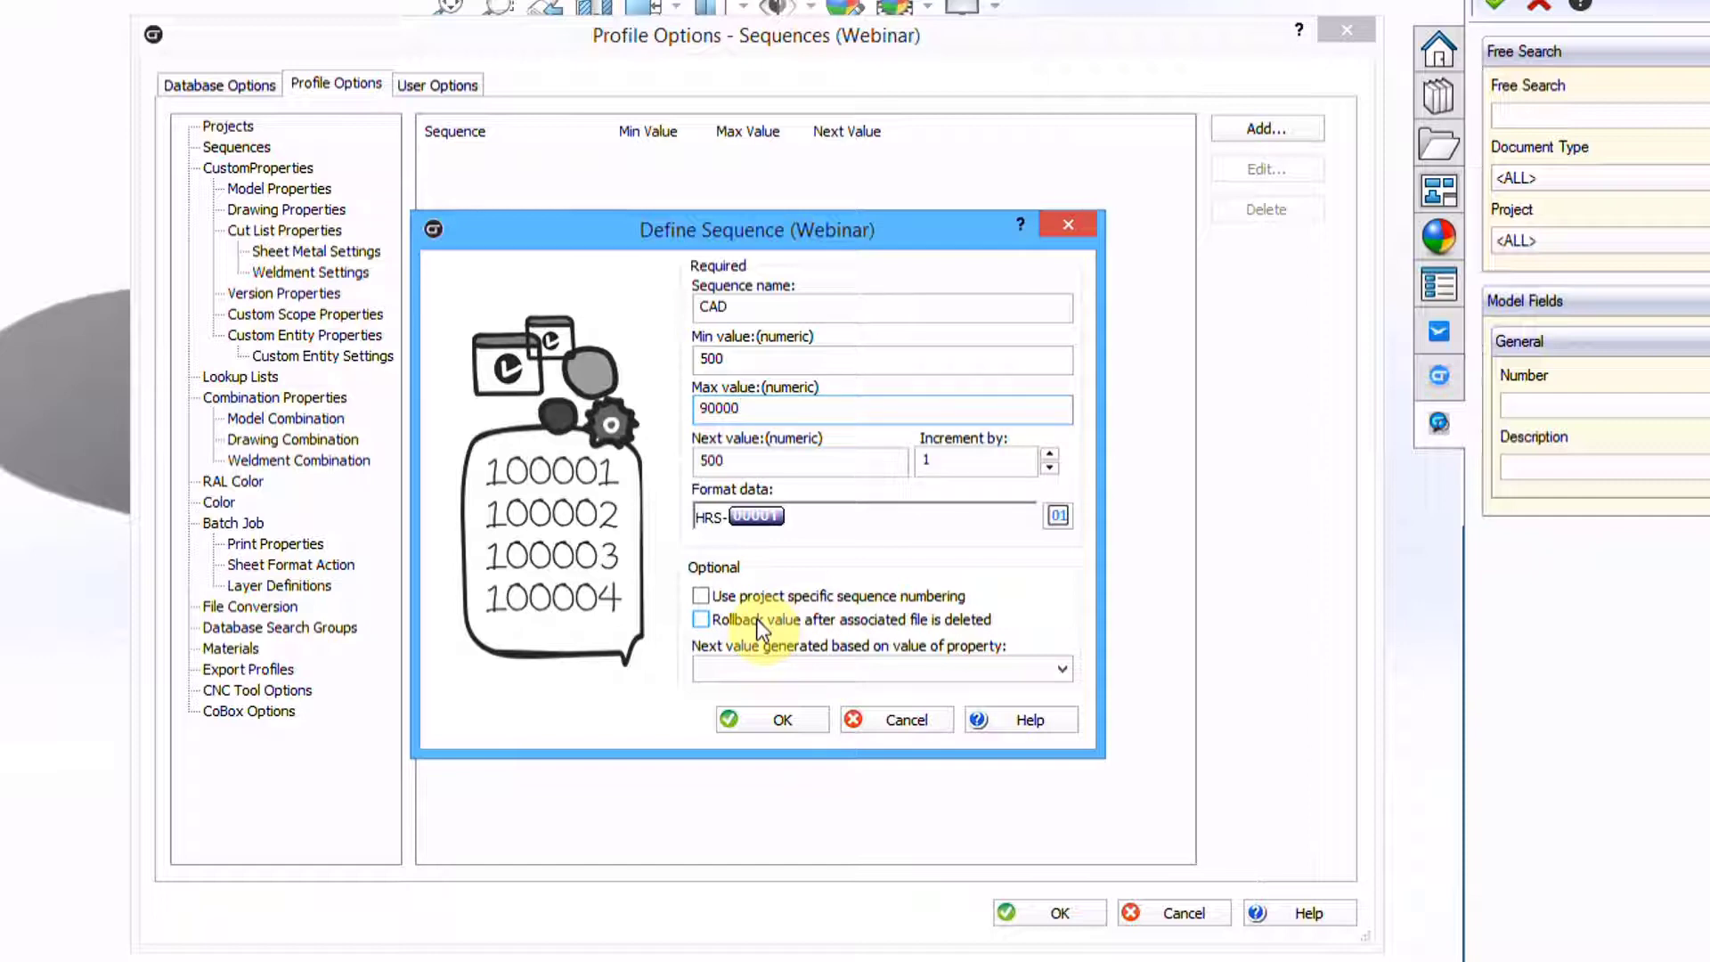
pyautogui.click(700, 620)
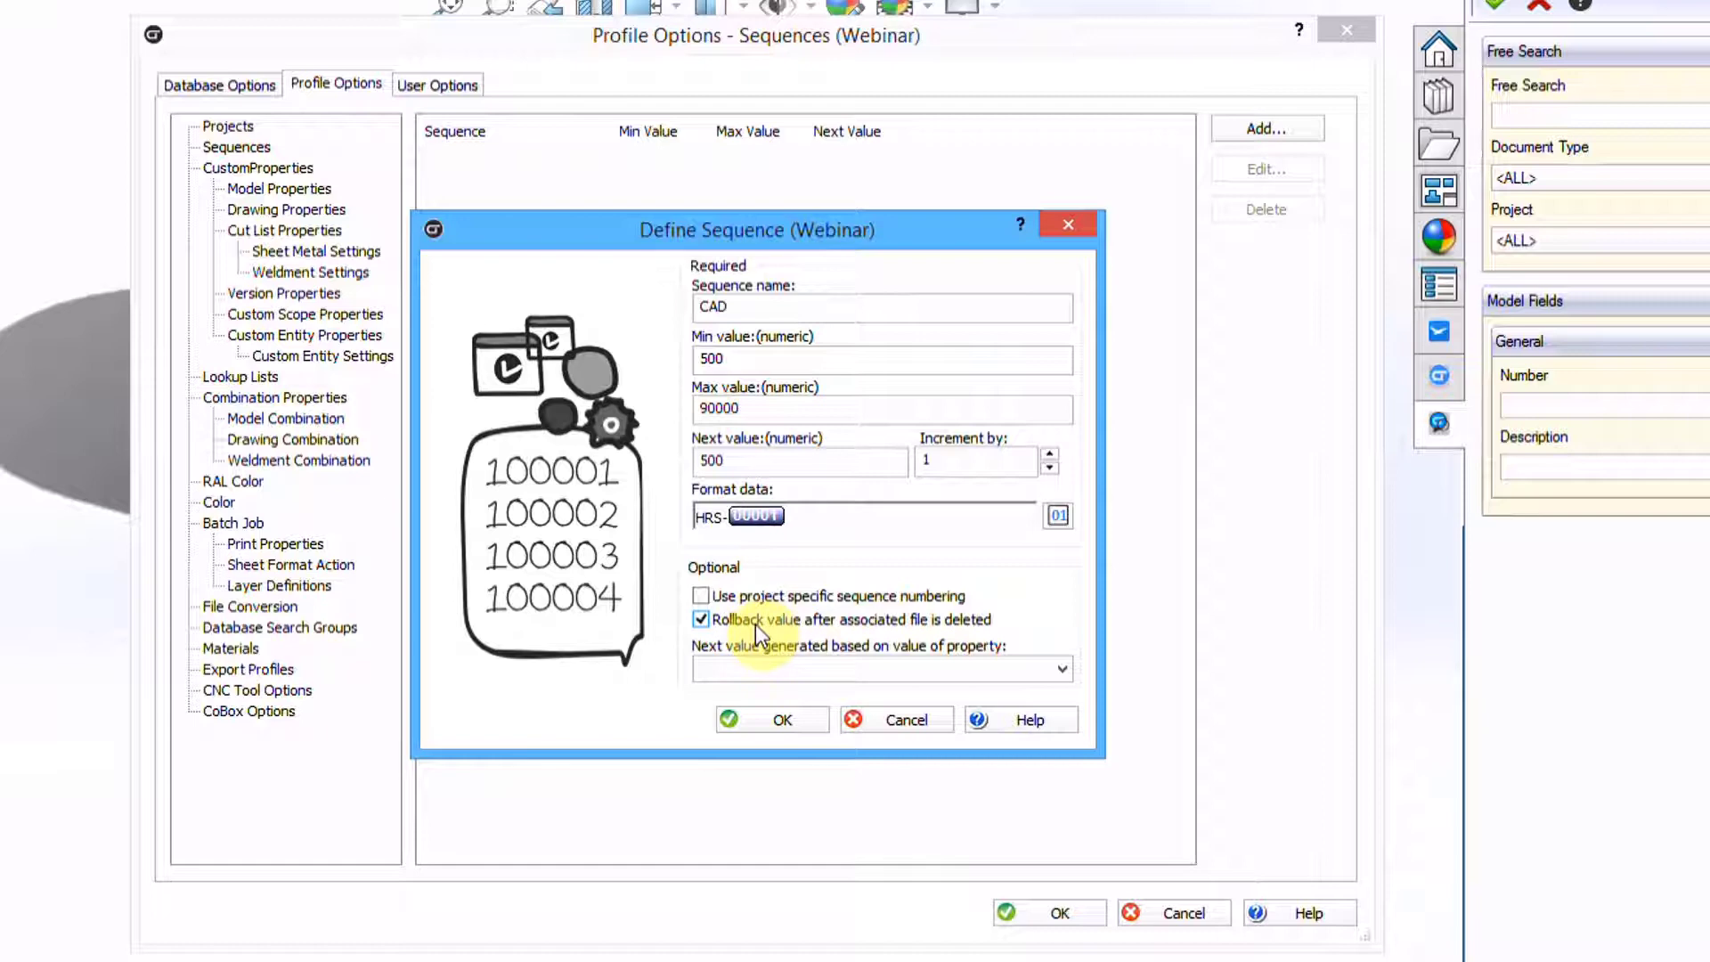
pyautogui.click(693, 621)
pyautogui.click(748, 720)
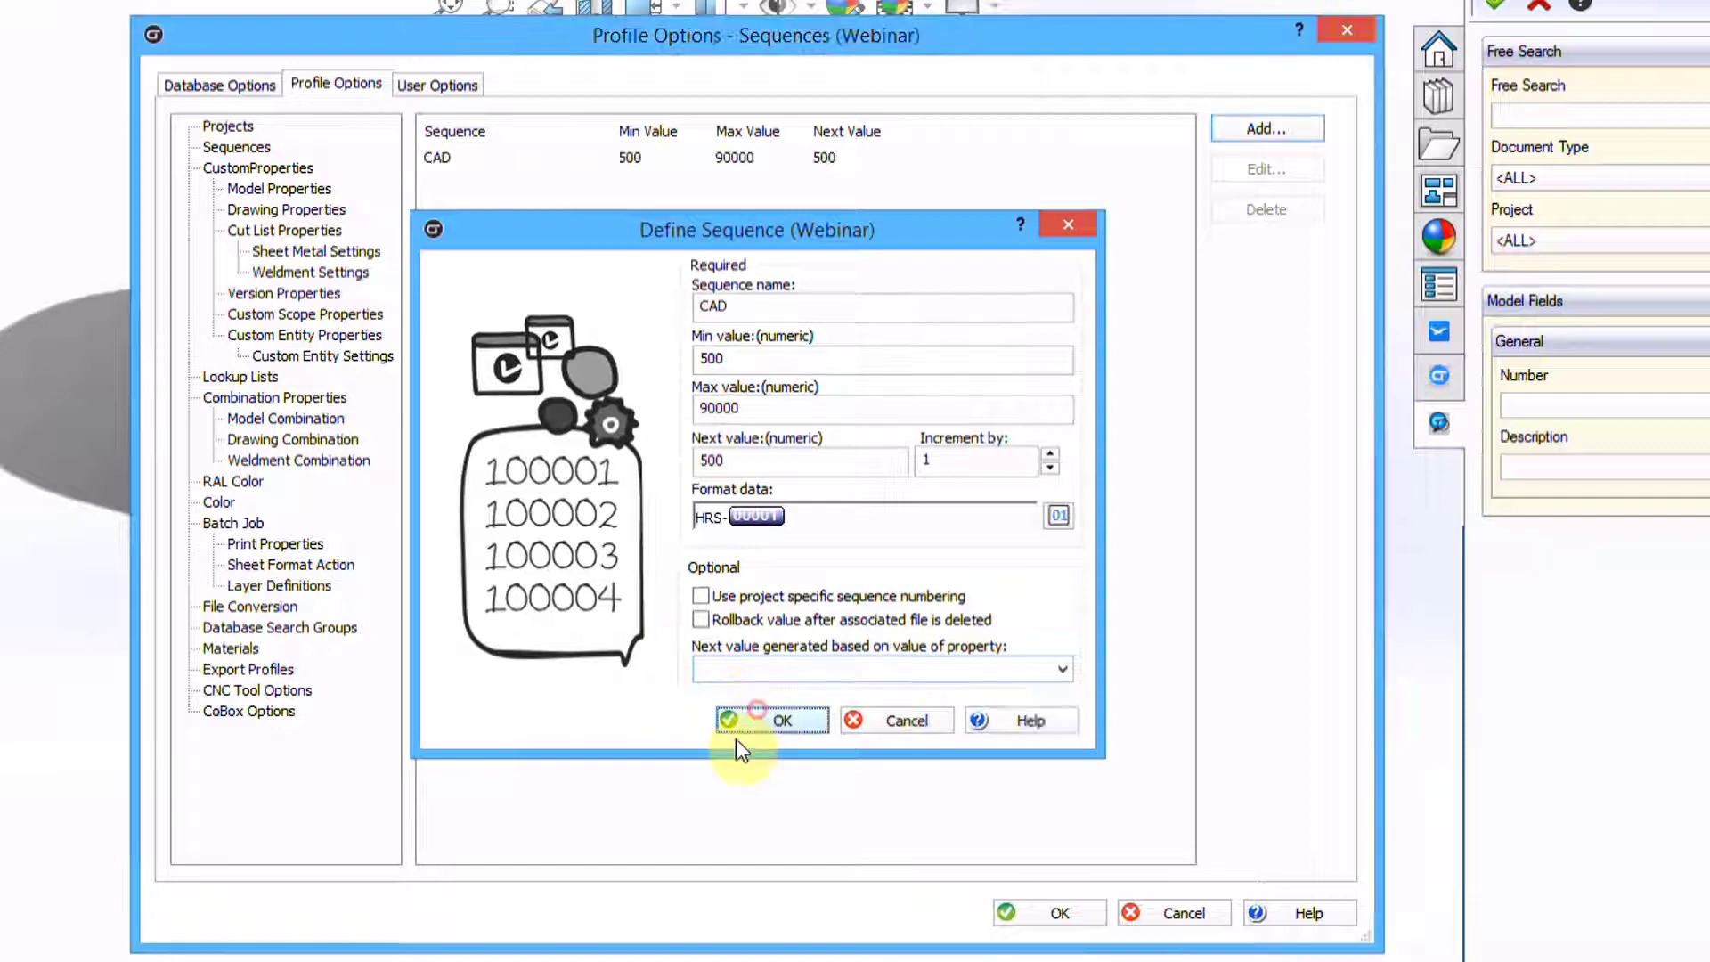
# Edit the Number model property to use the GetCode button function and finish the wizard
pyautogui.click(278, 189)
pyautogui.click(465, 207)
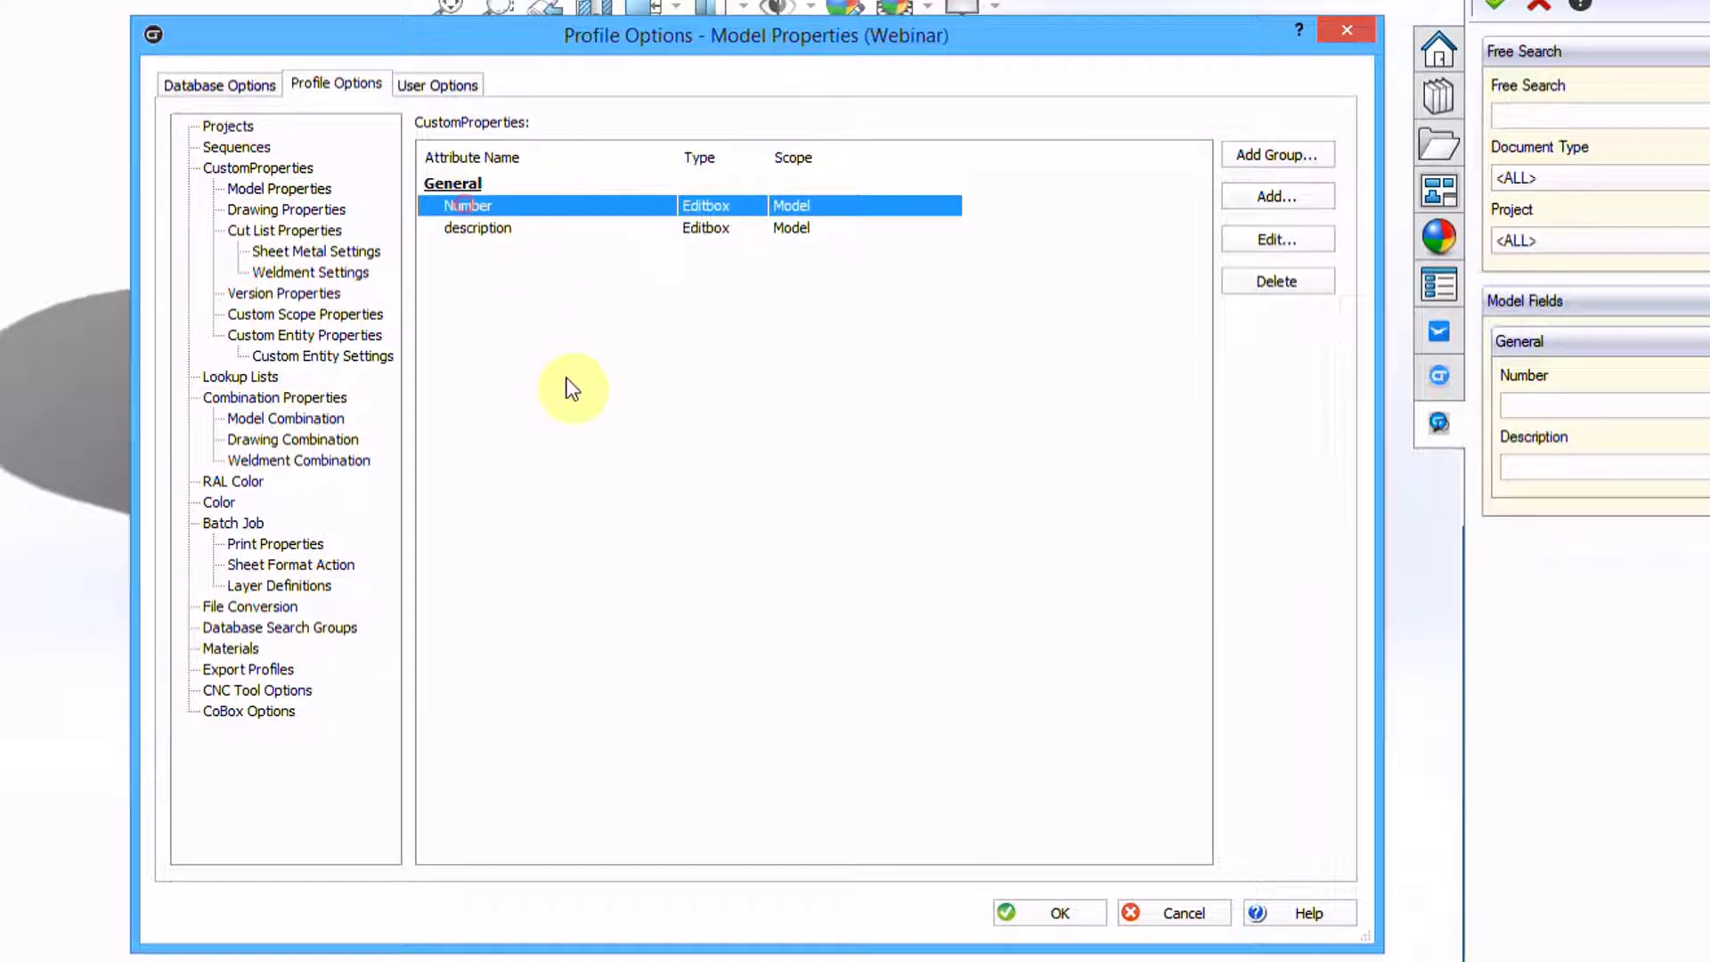
pyautogui.click(1277, 240)
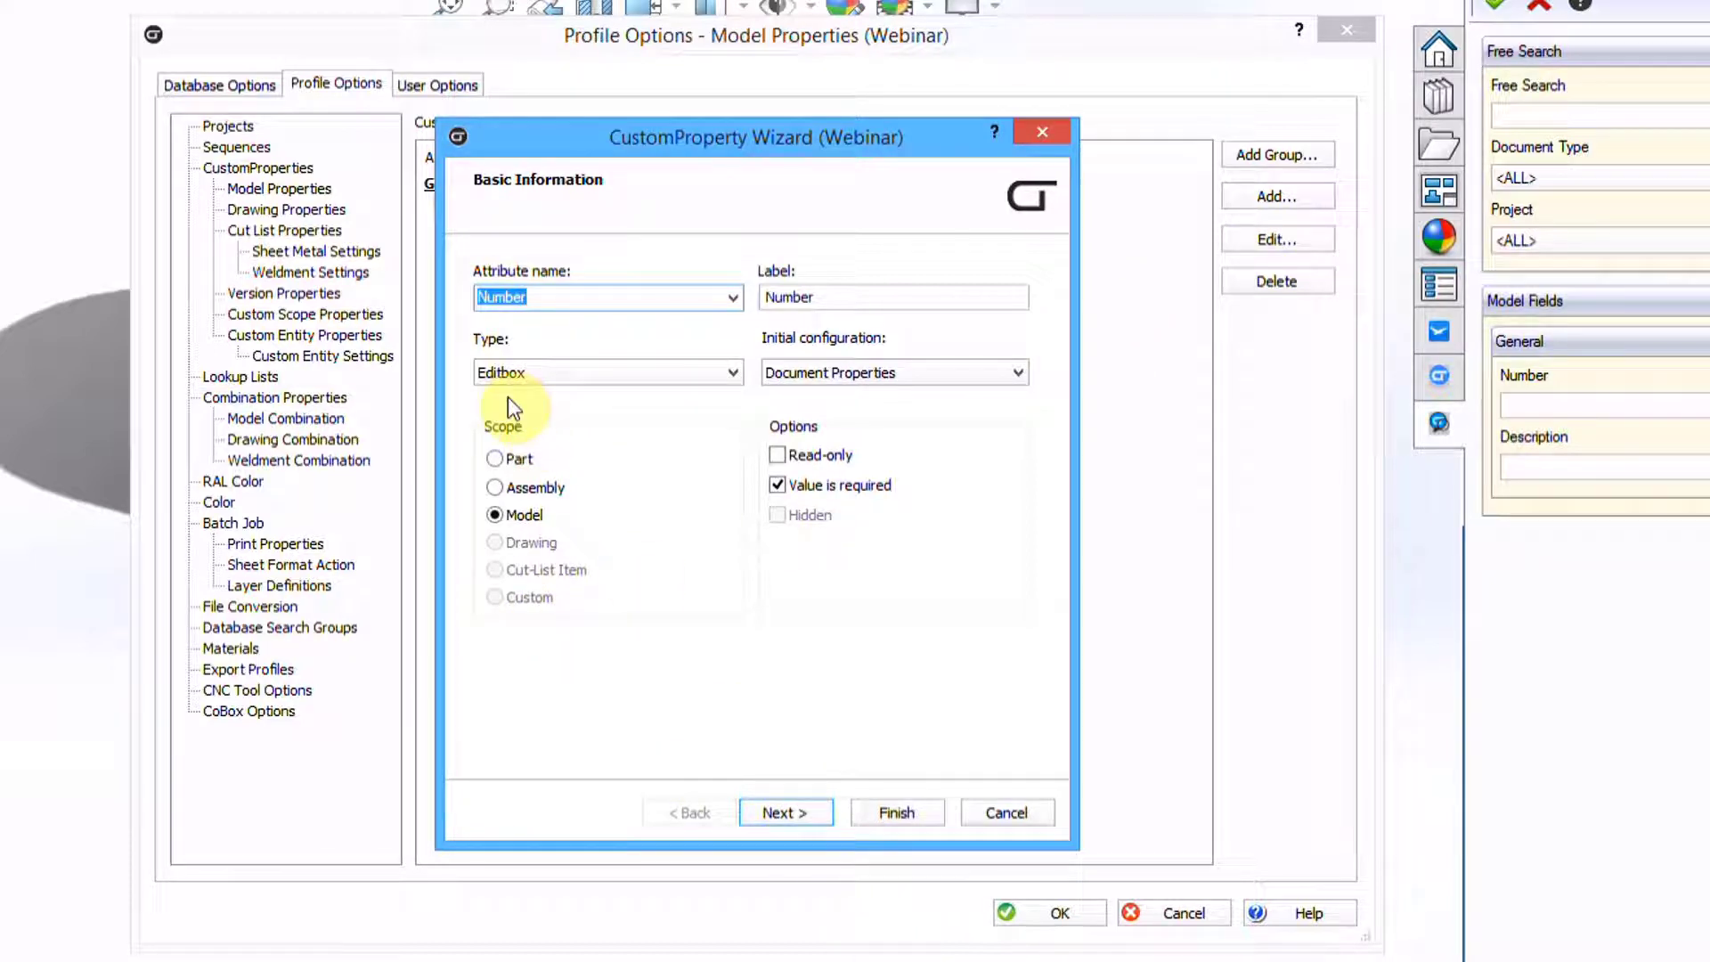
pyautogui.click(784, 810)
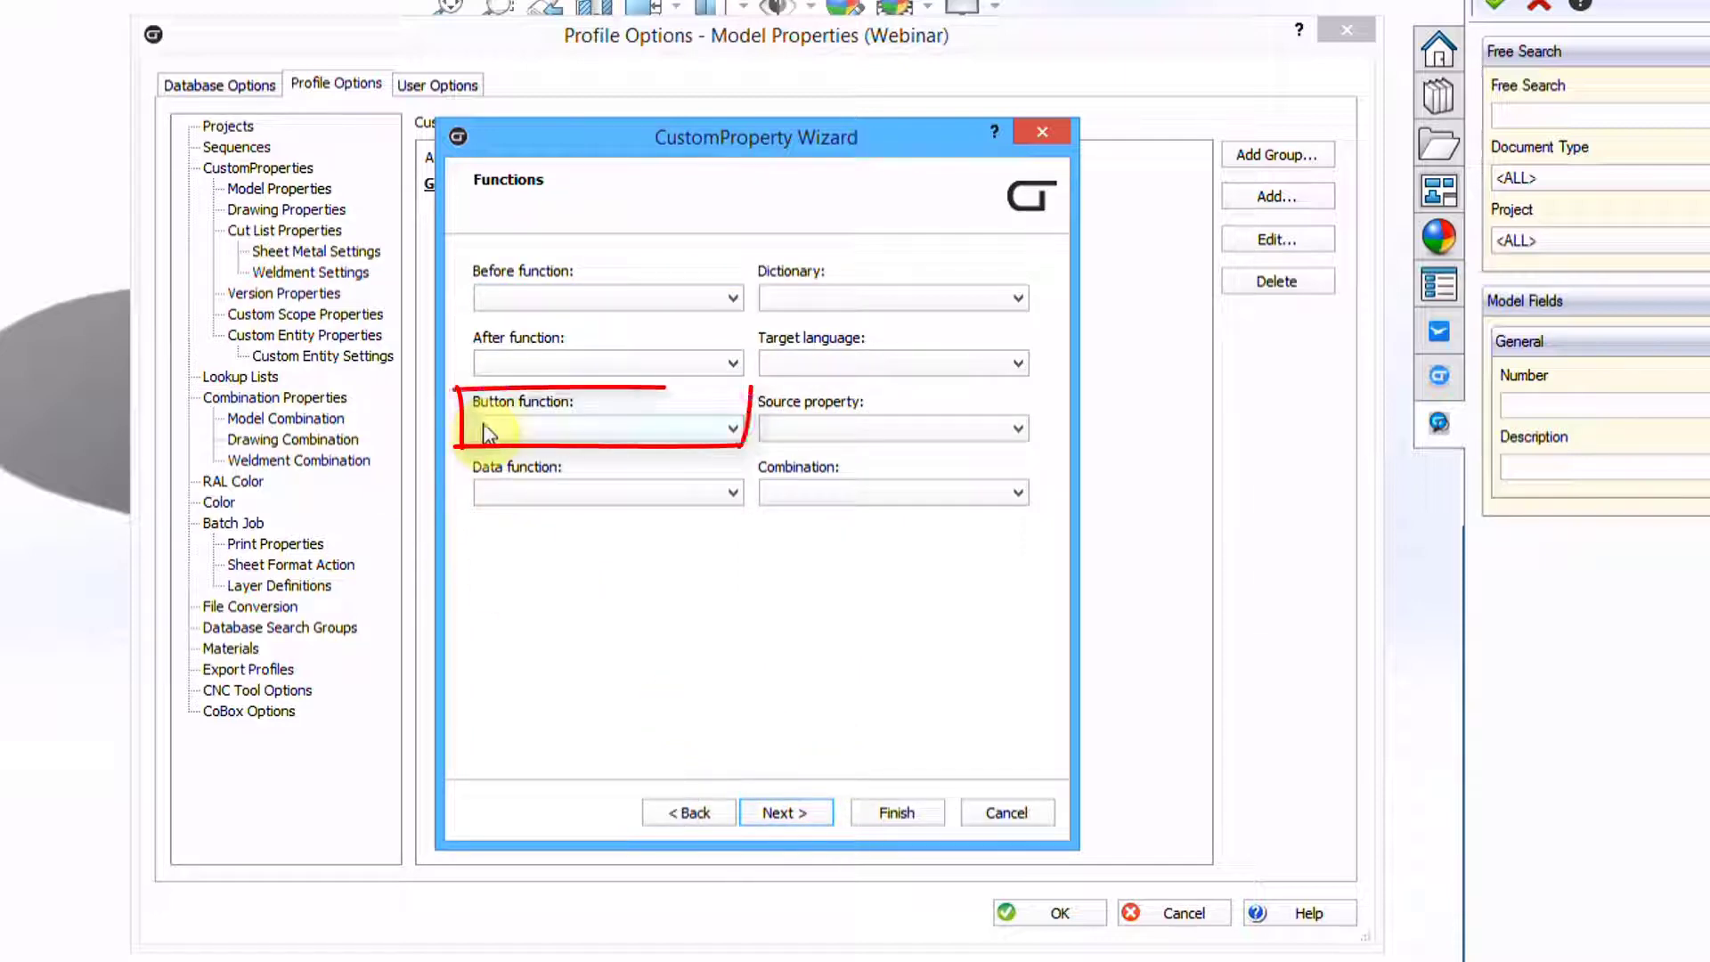
pyautogui.click(669, 428)
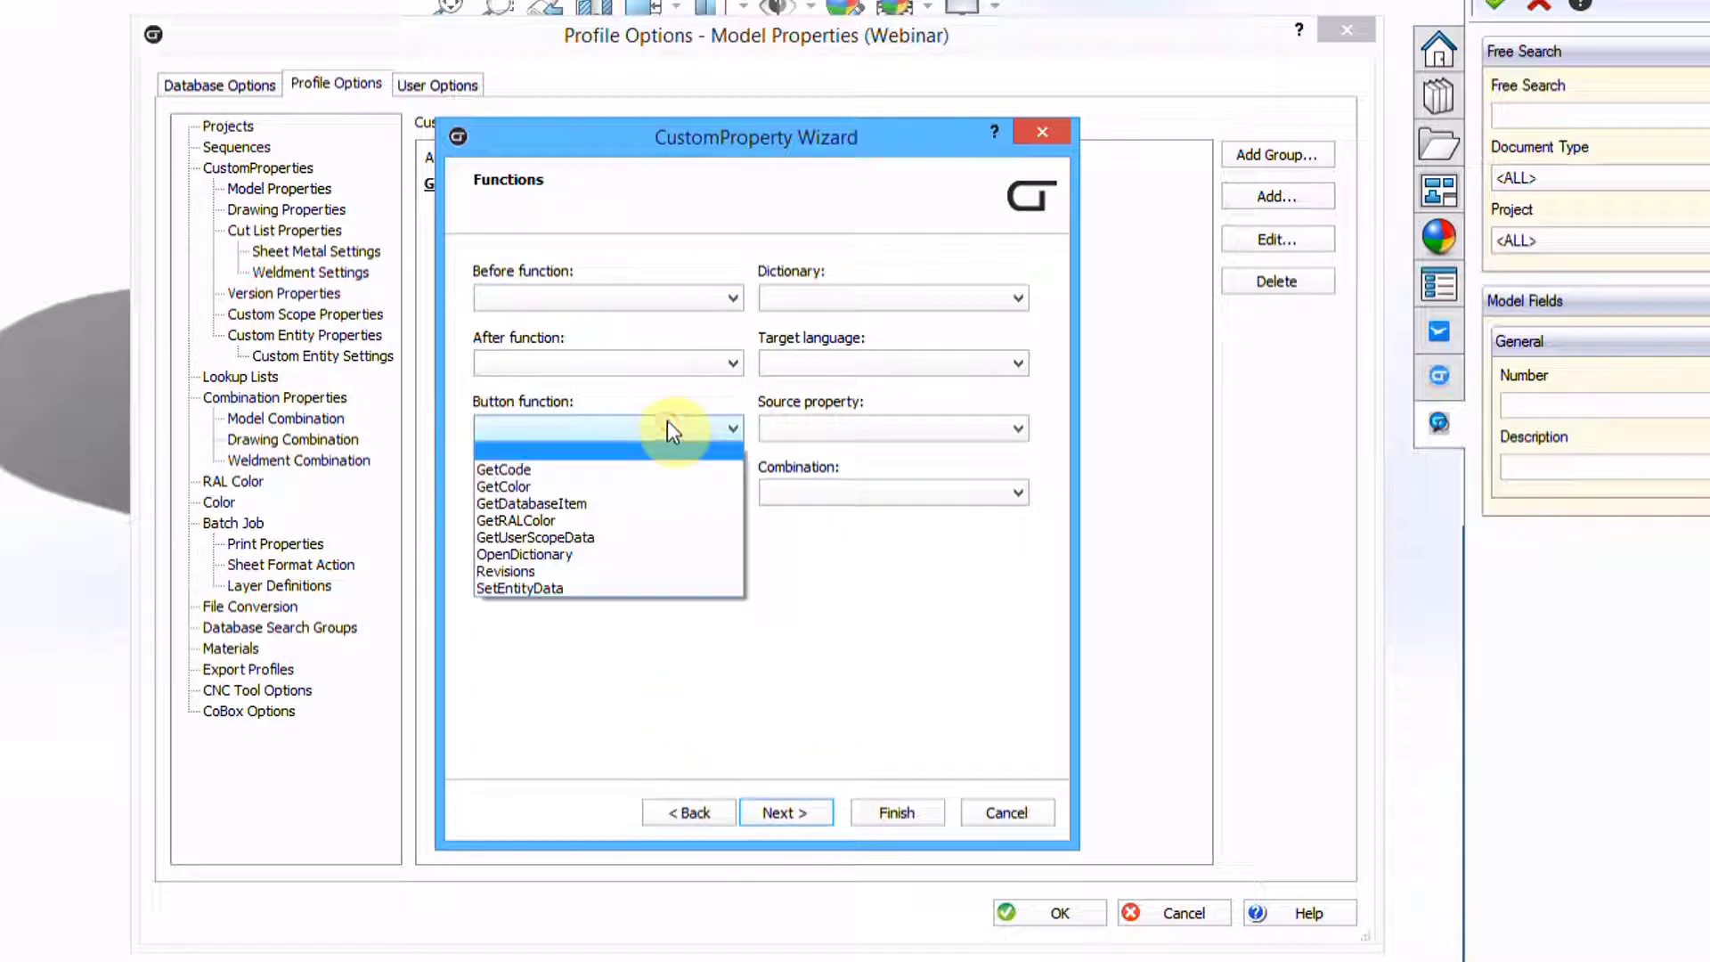
pyautogui.click(506, 469)
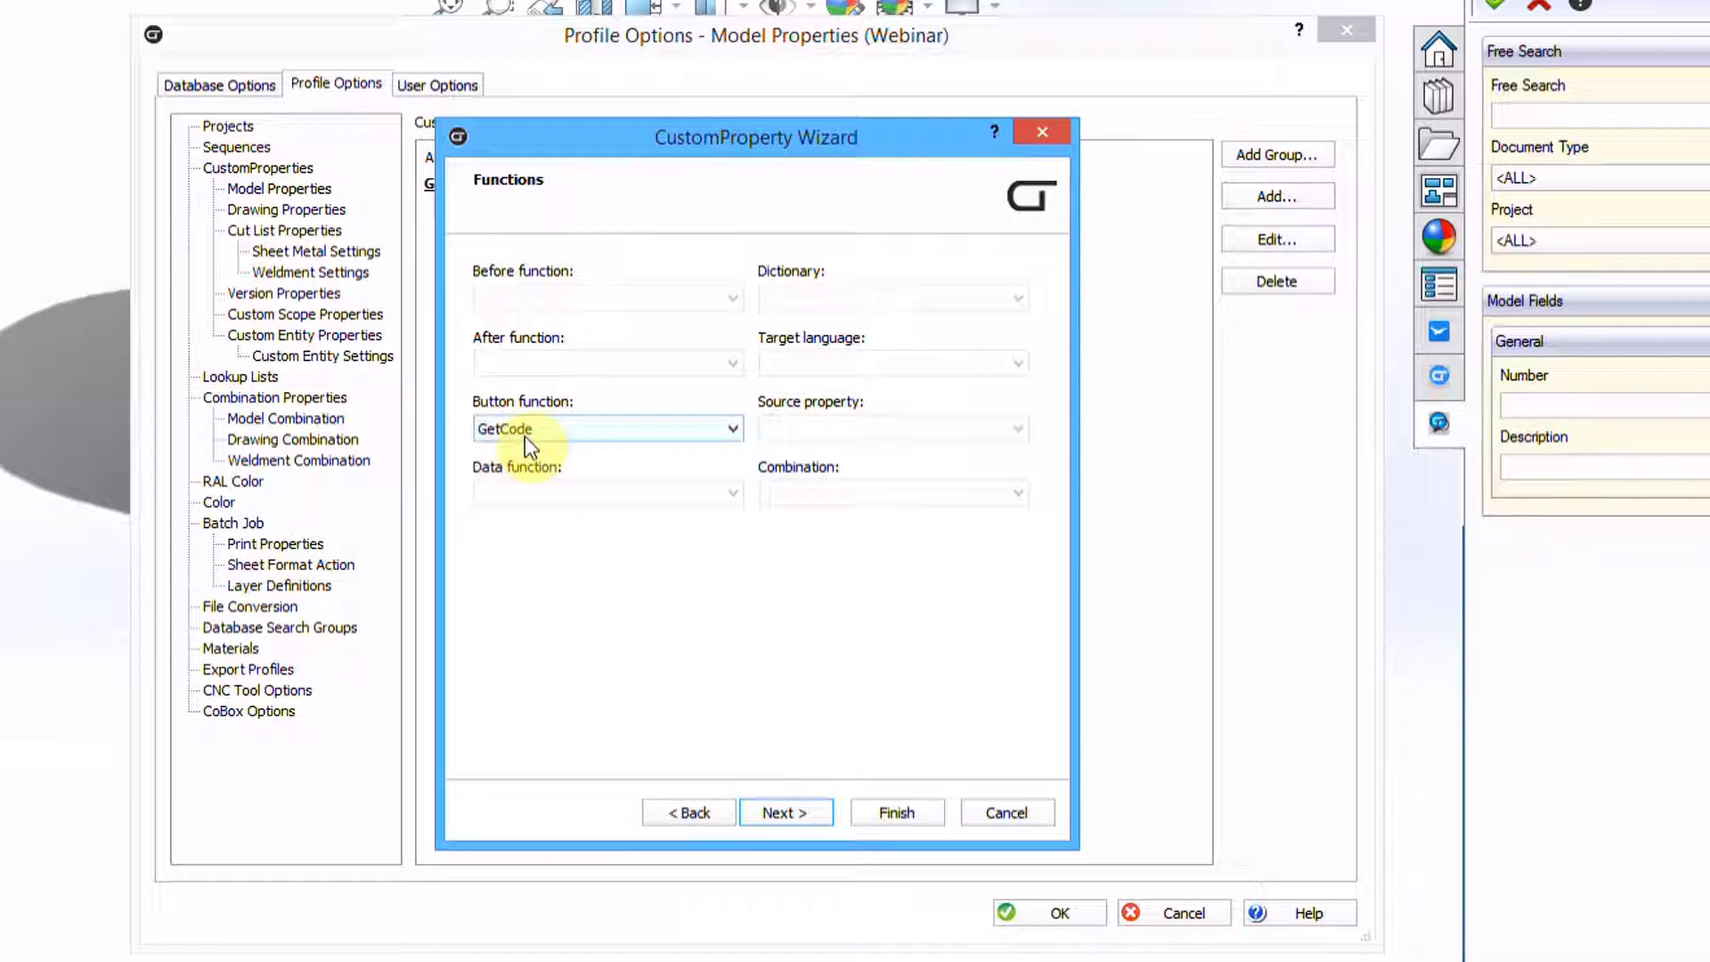
pyautogui.click(807, 806)
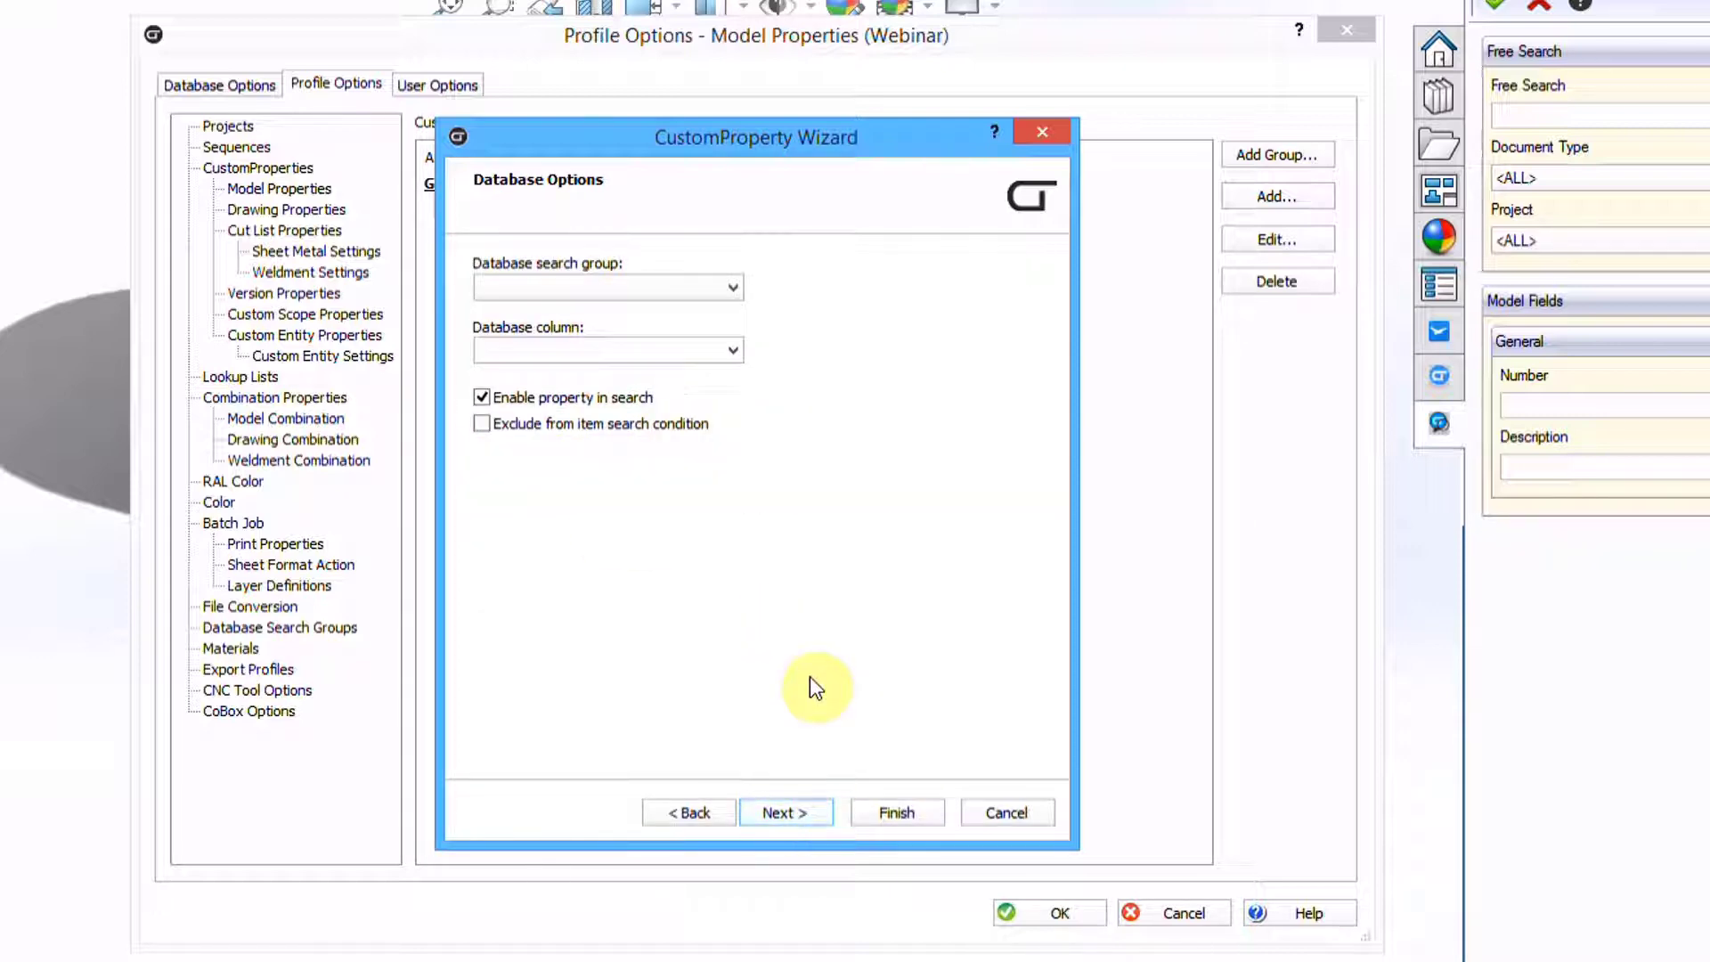
pyautogui.click(791, 811)
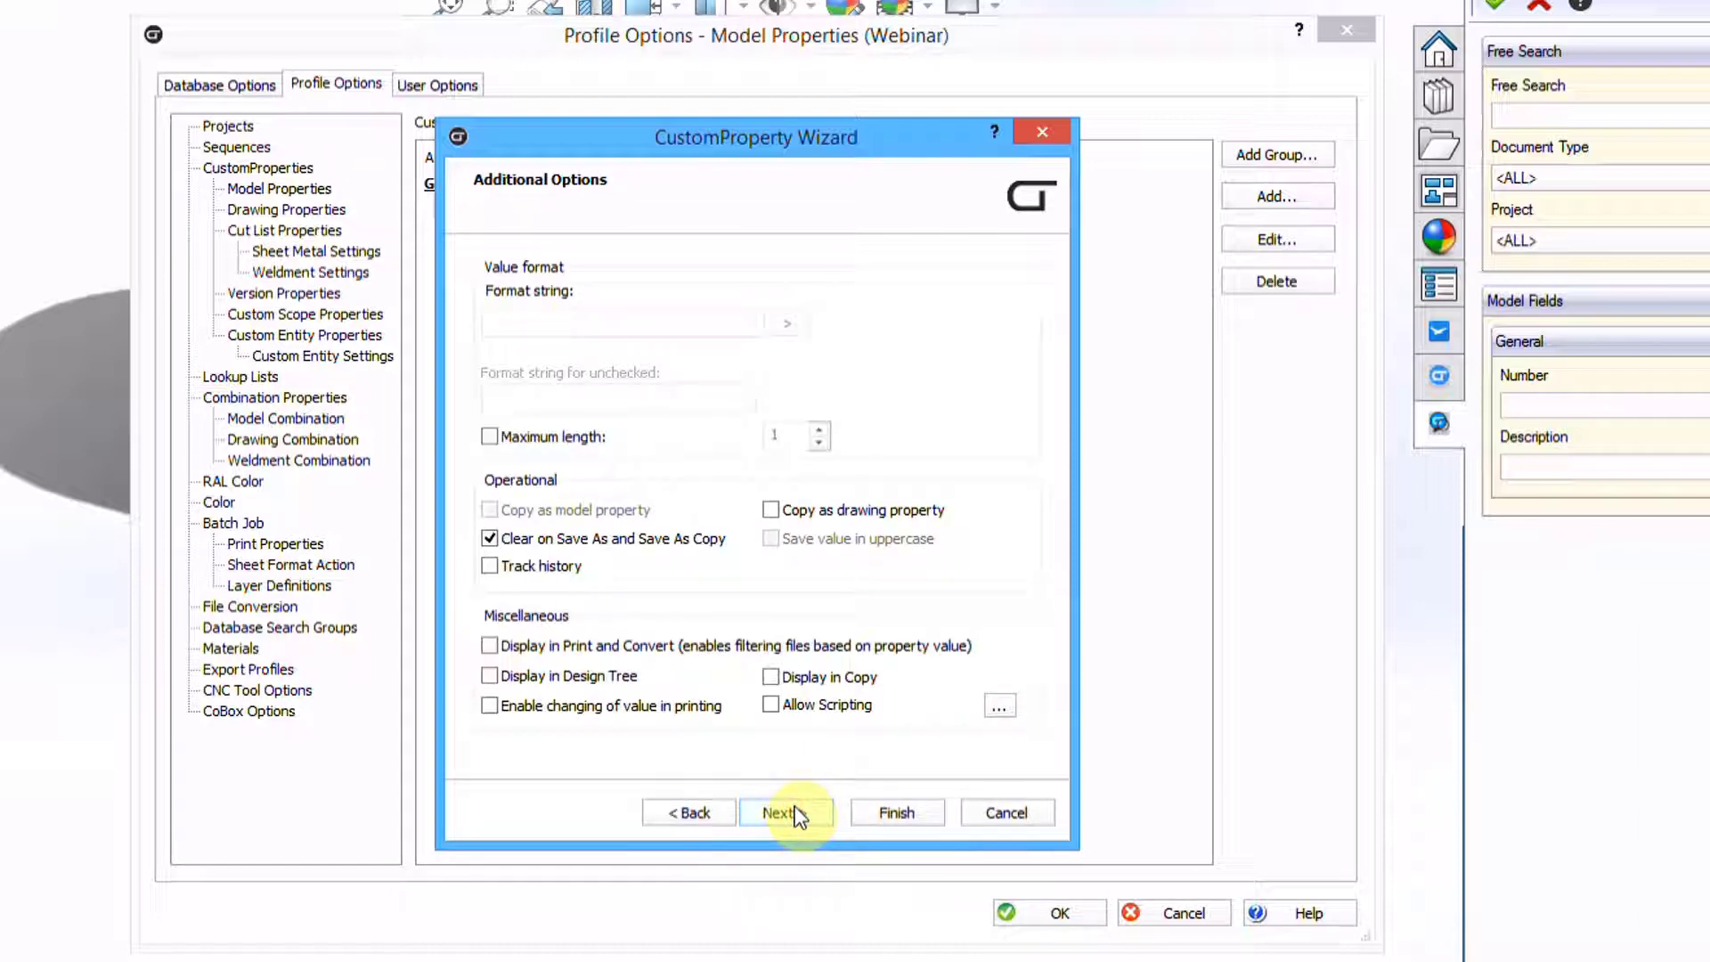
pyautogui.click(795, 813)
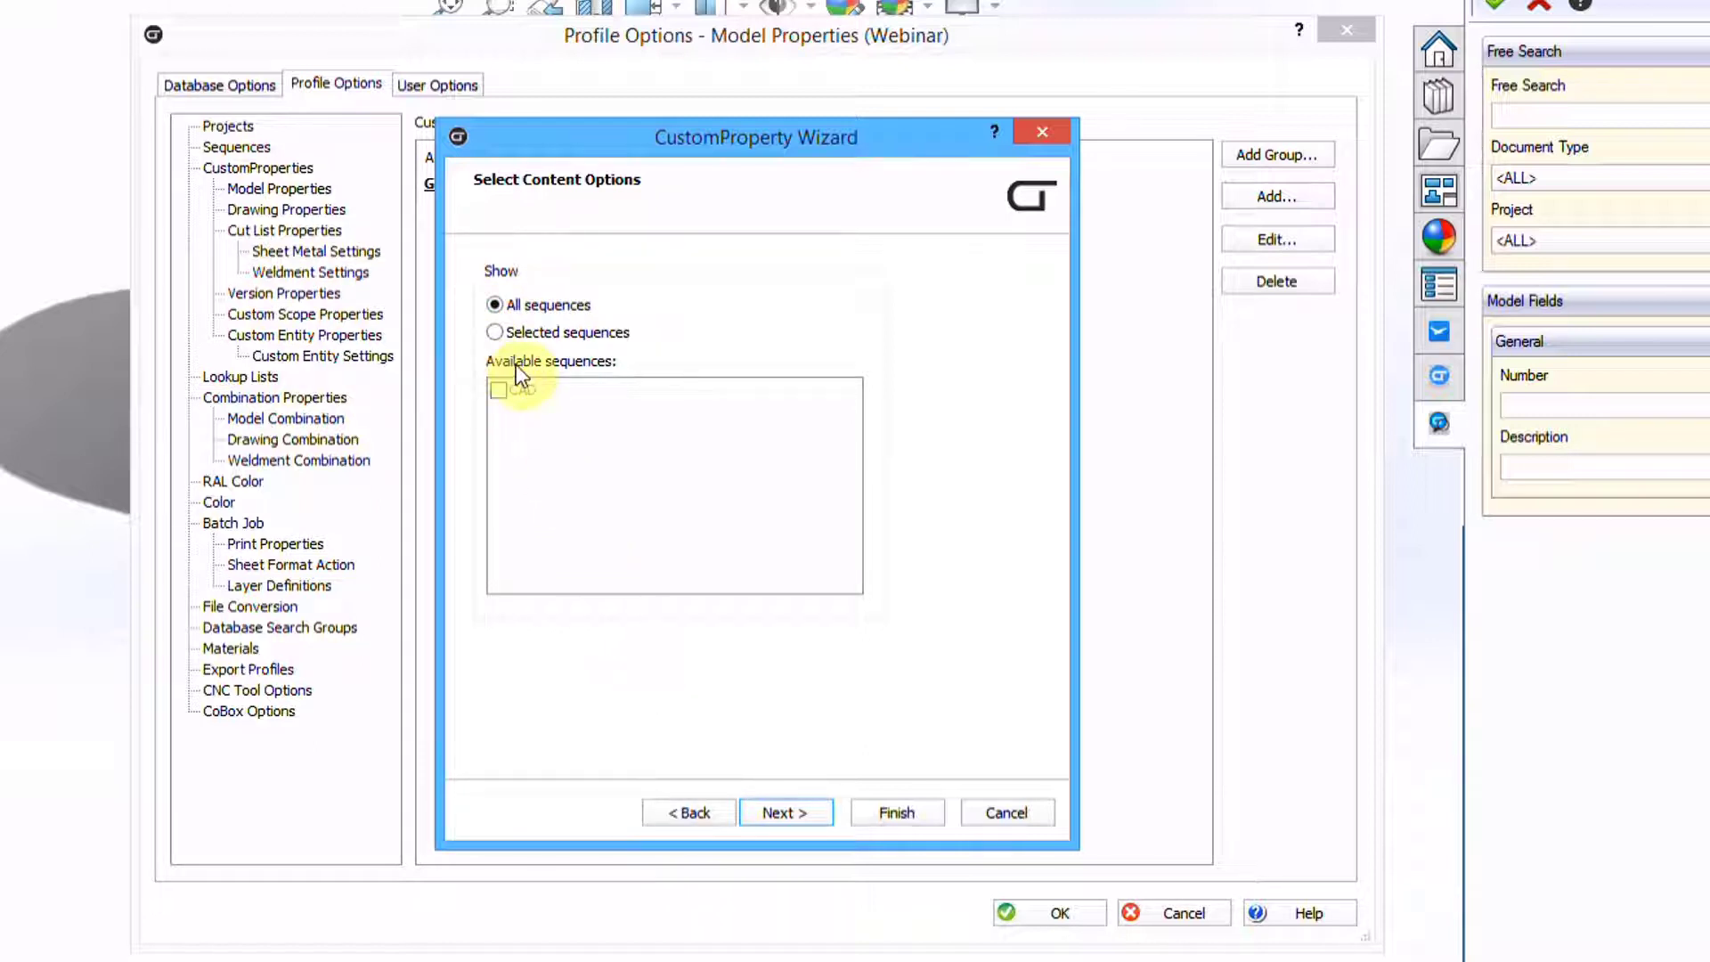
pyautogui.click(784, 813)
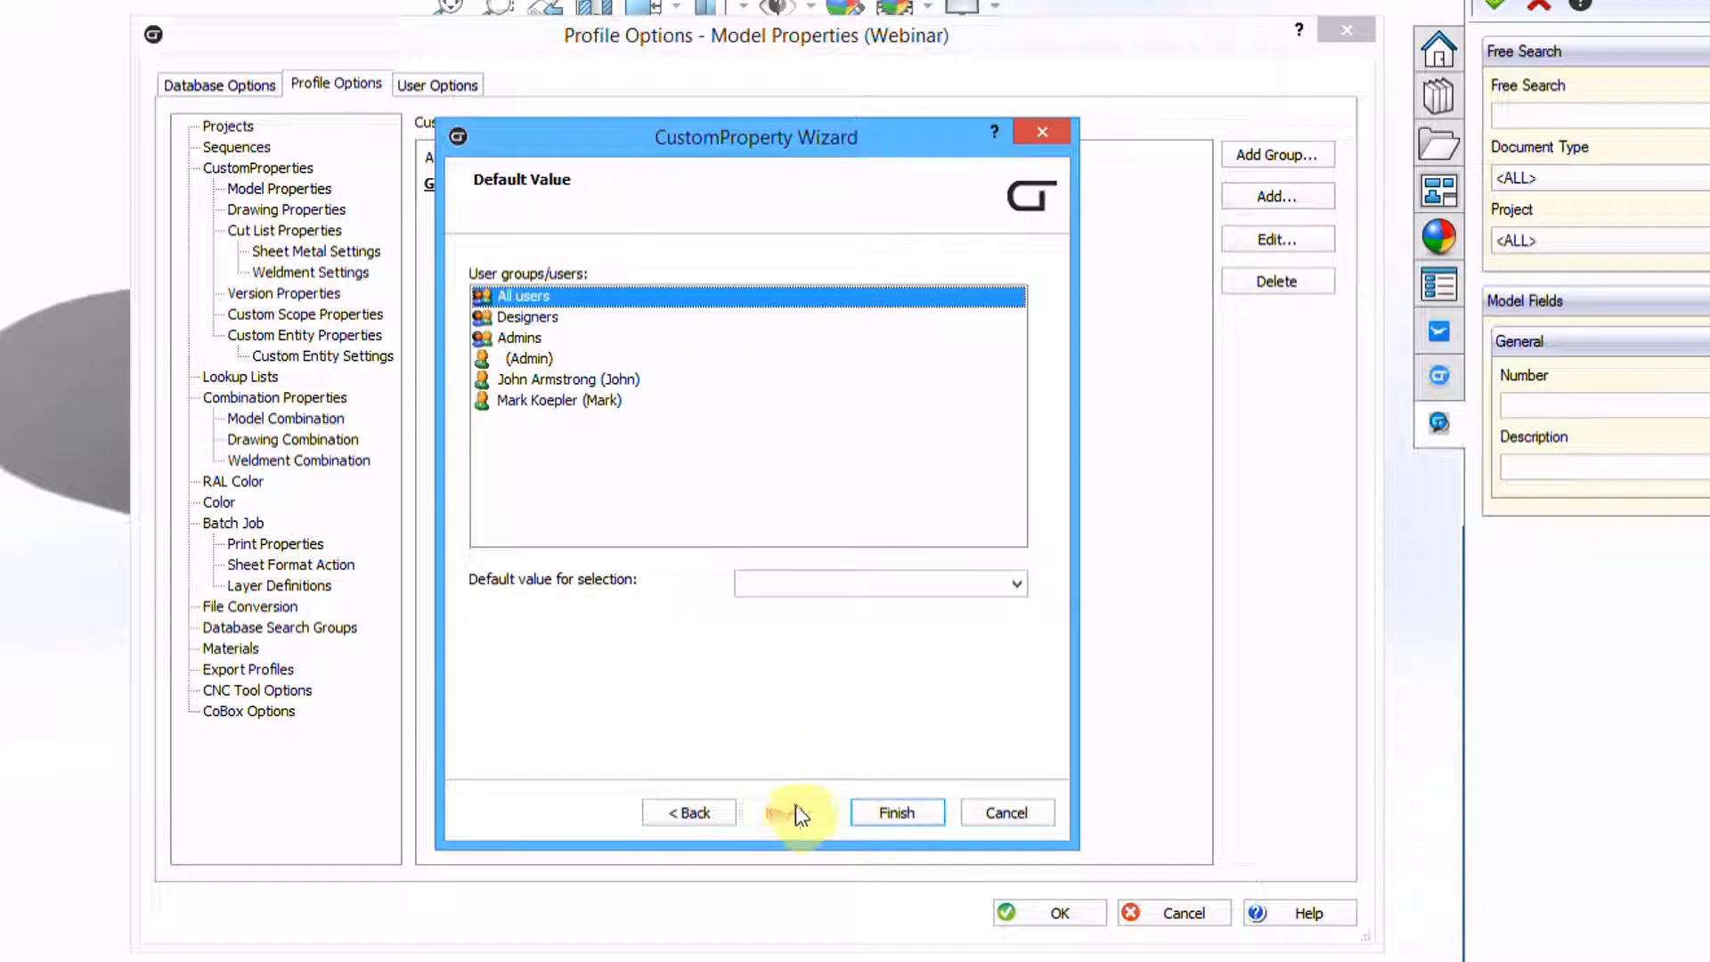
pyautogui.click(895, 812)
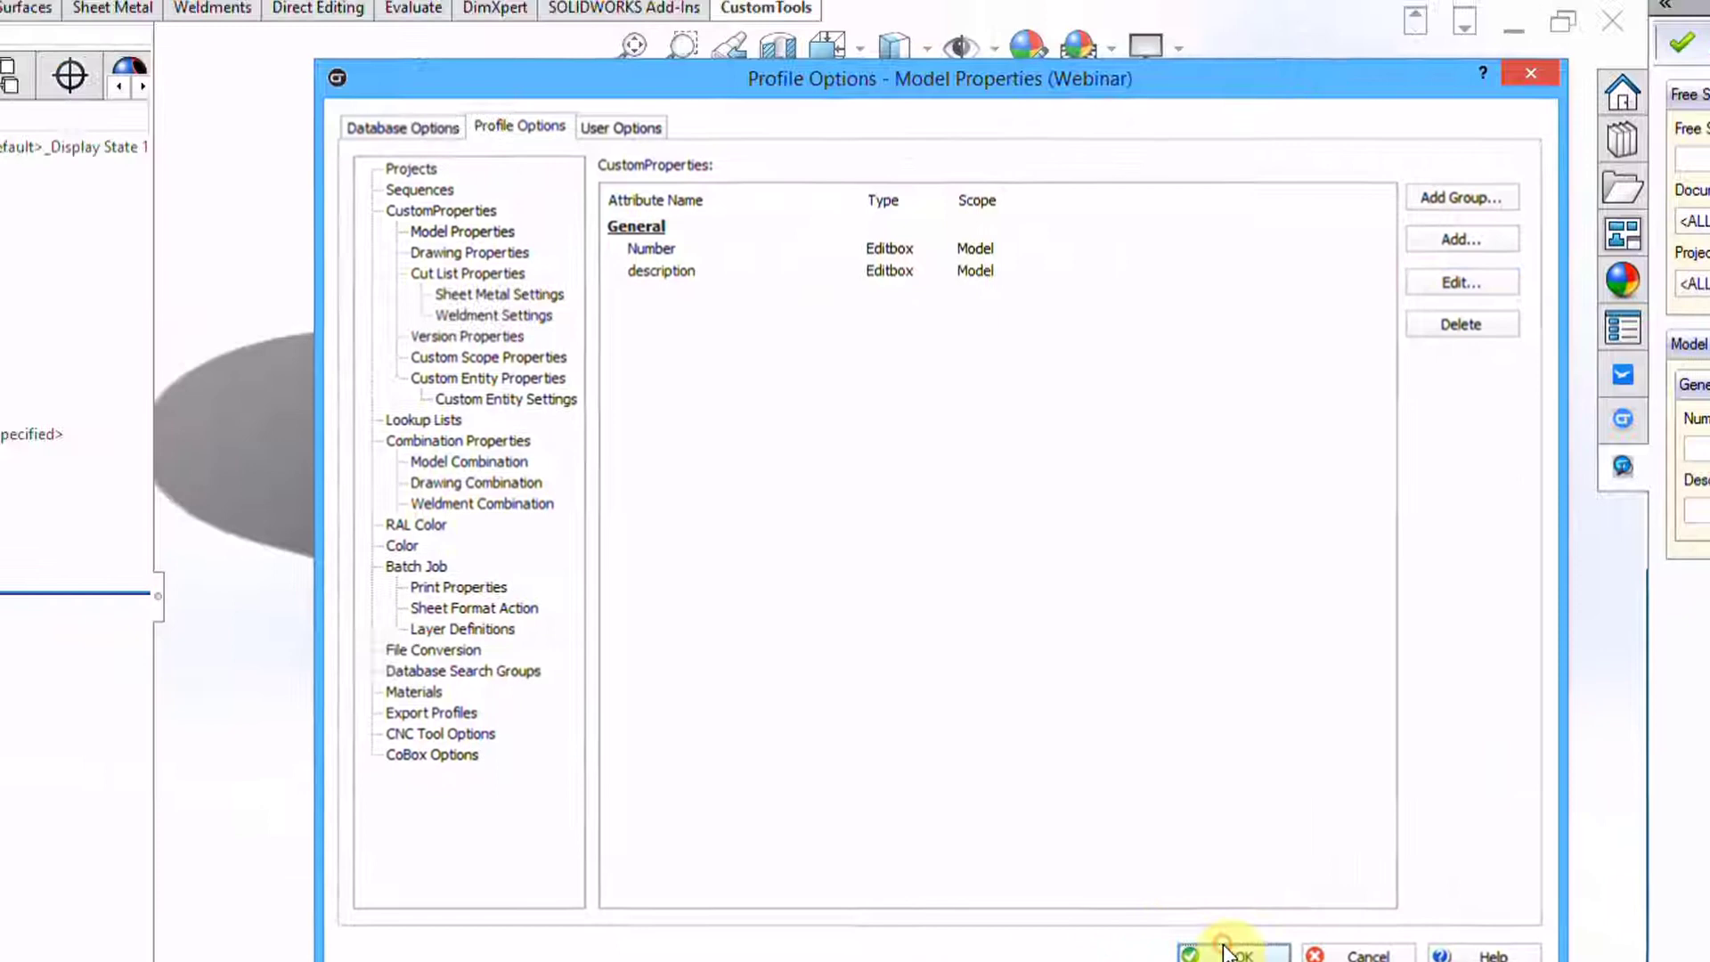
# Close the profile options and request a new Number code from the CAD sequence
pyautogui.click(1053, 912)
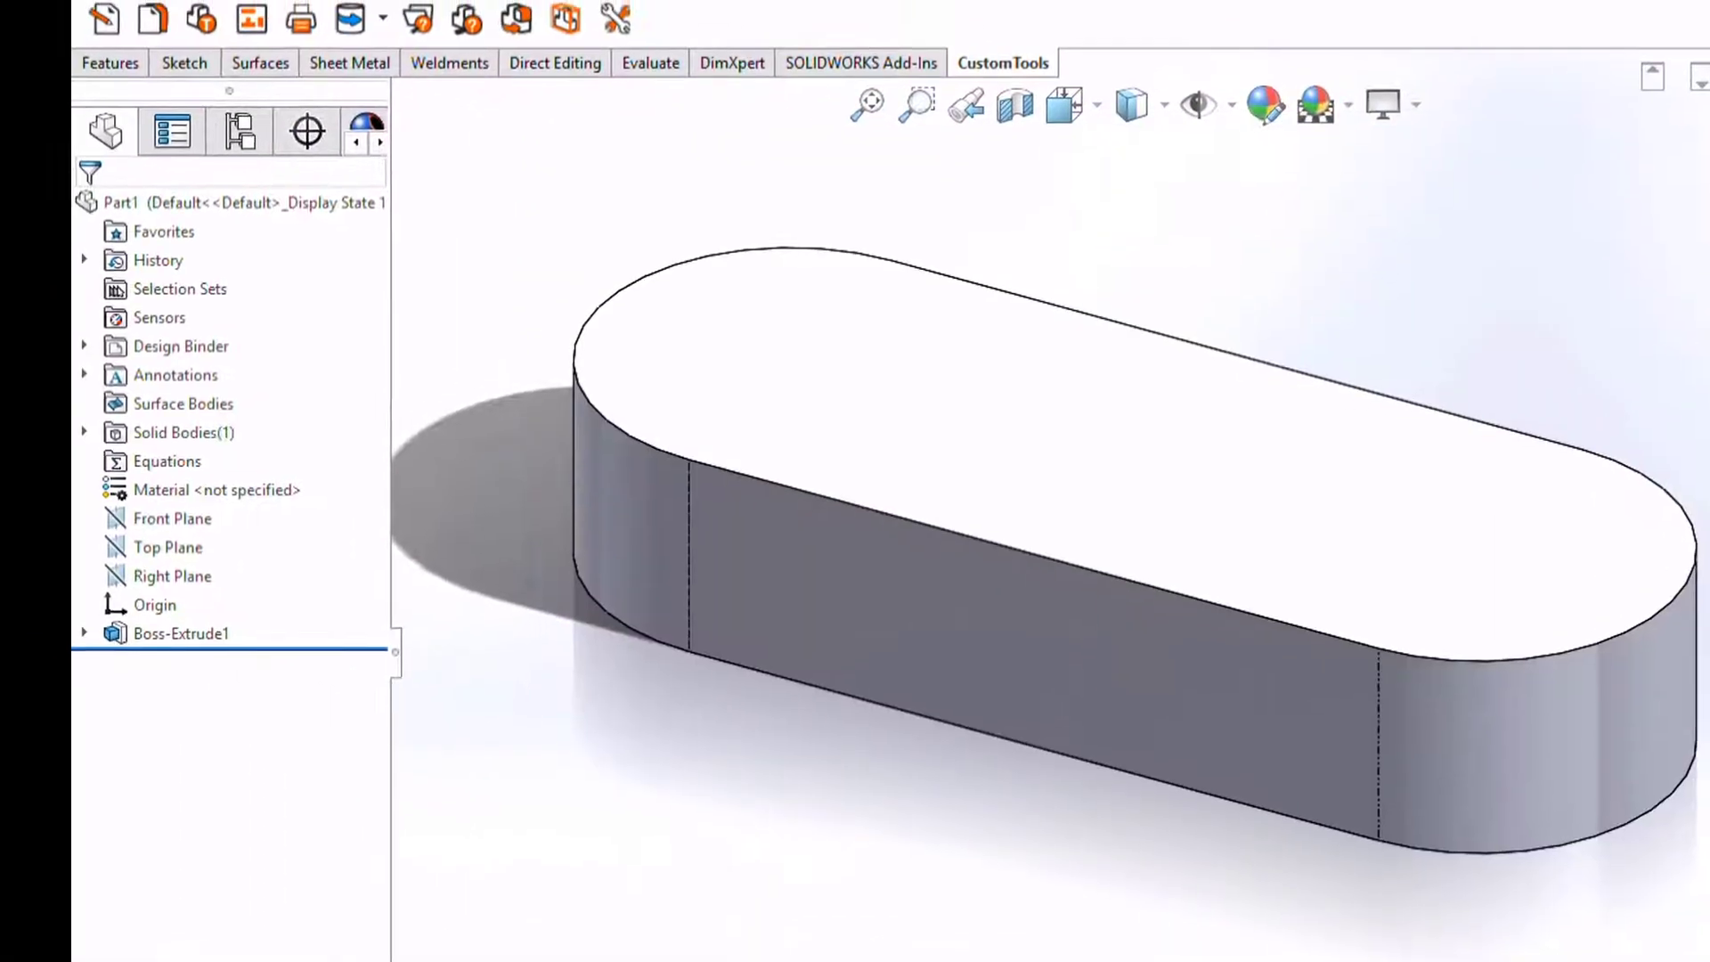
pyautogui.click(106, 24)
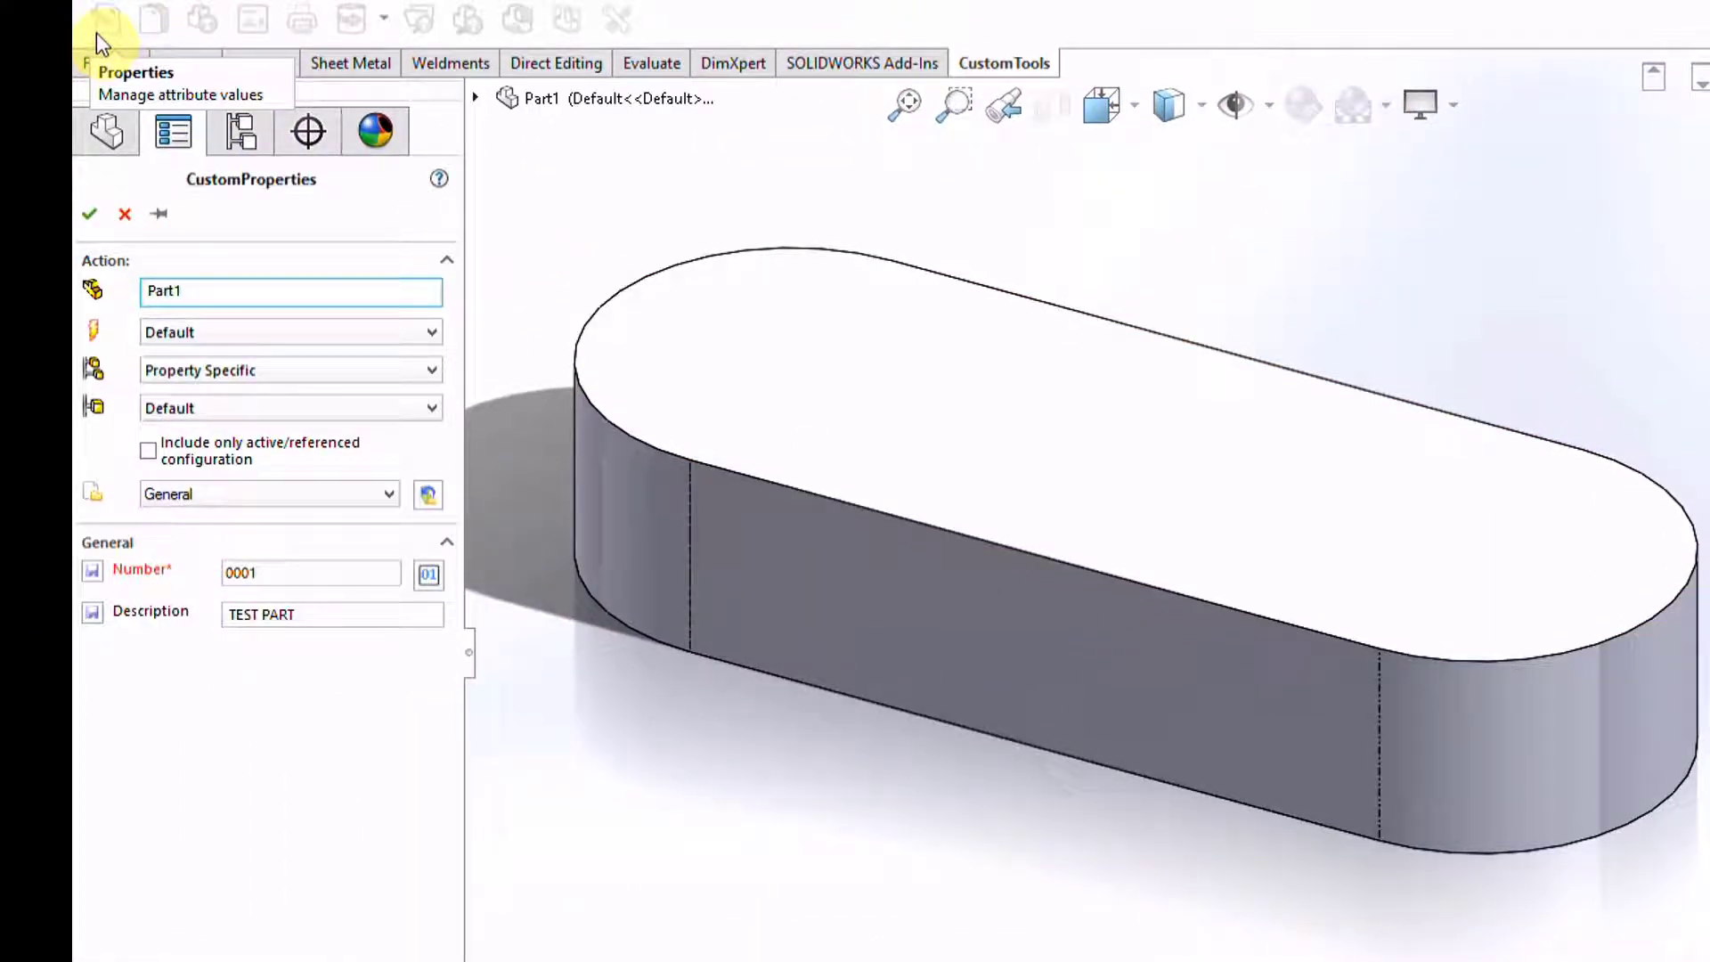
pyautogui.click(429, 574)
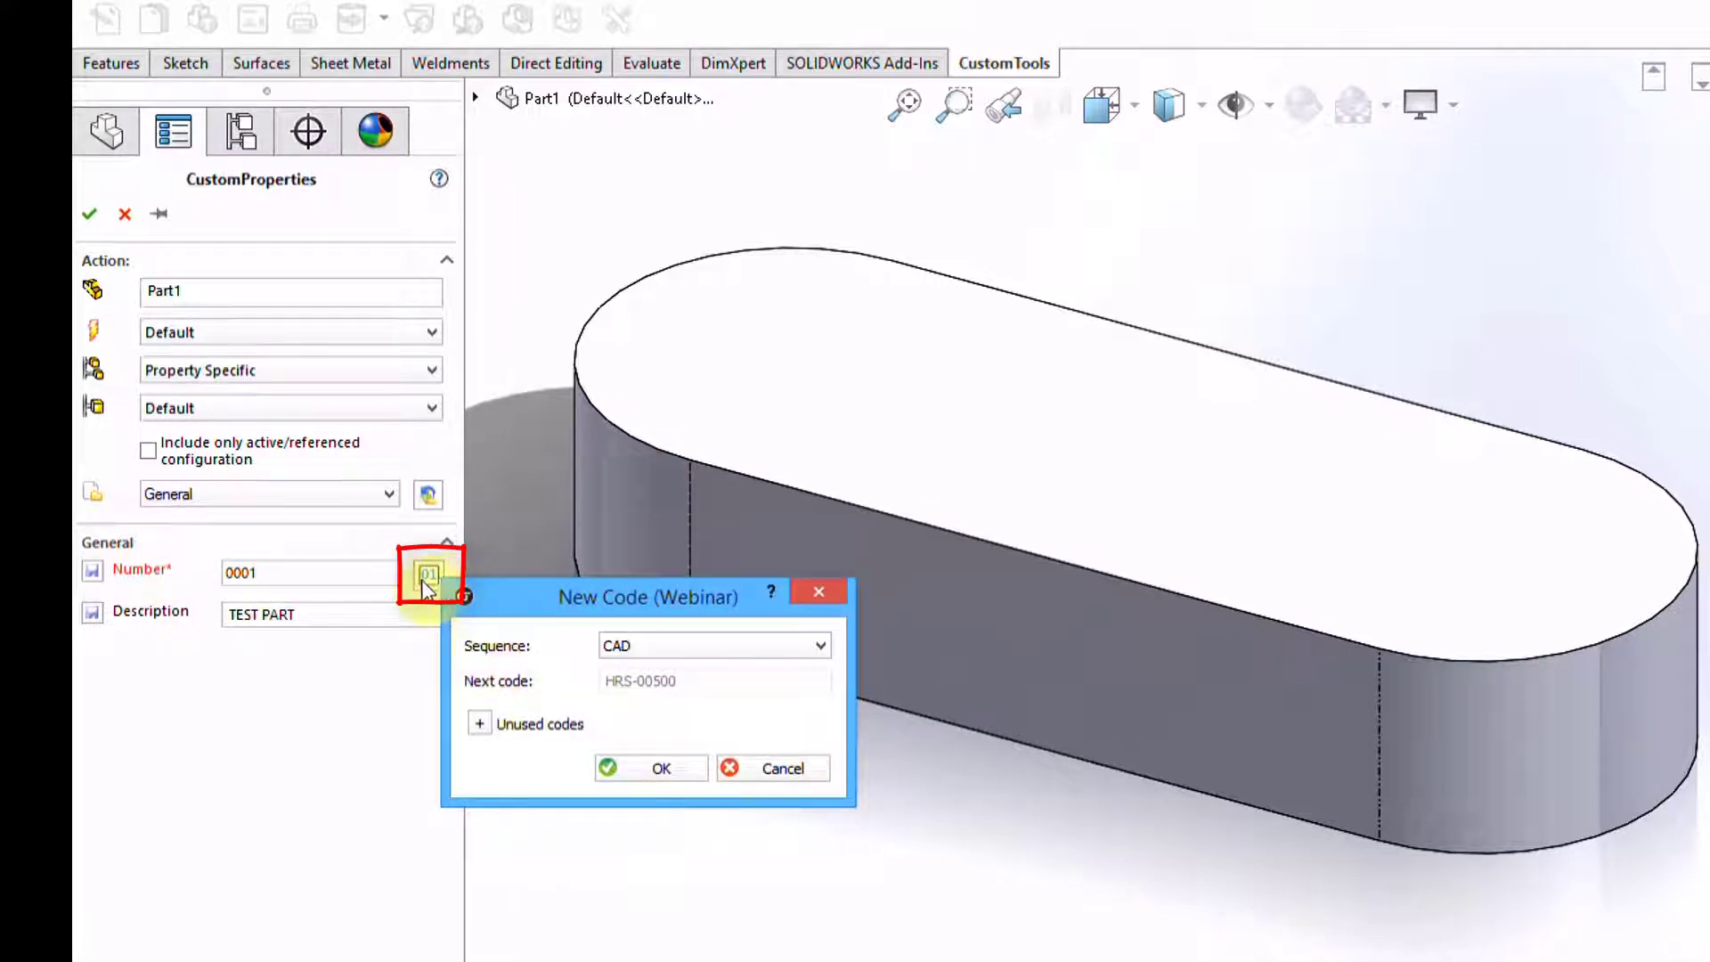
pyautogui.click(693, 644)
pyautogui.click(698, 668)
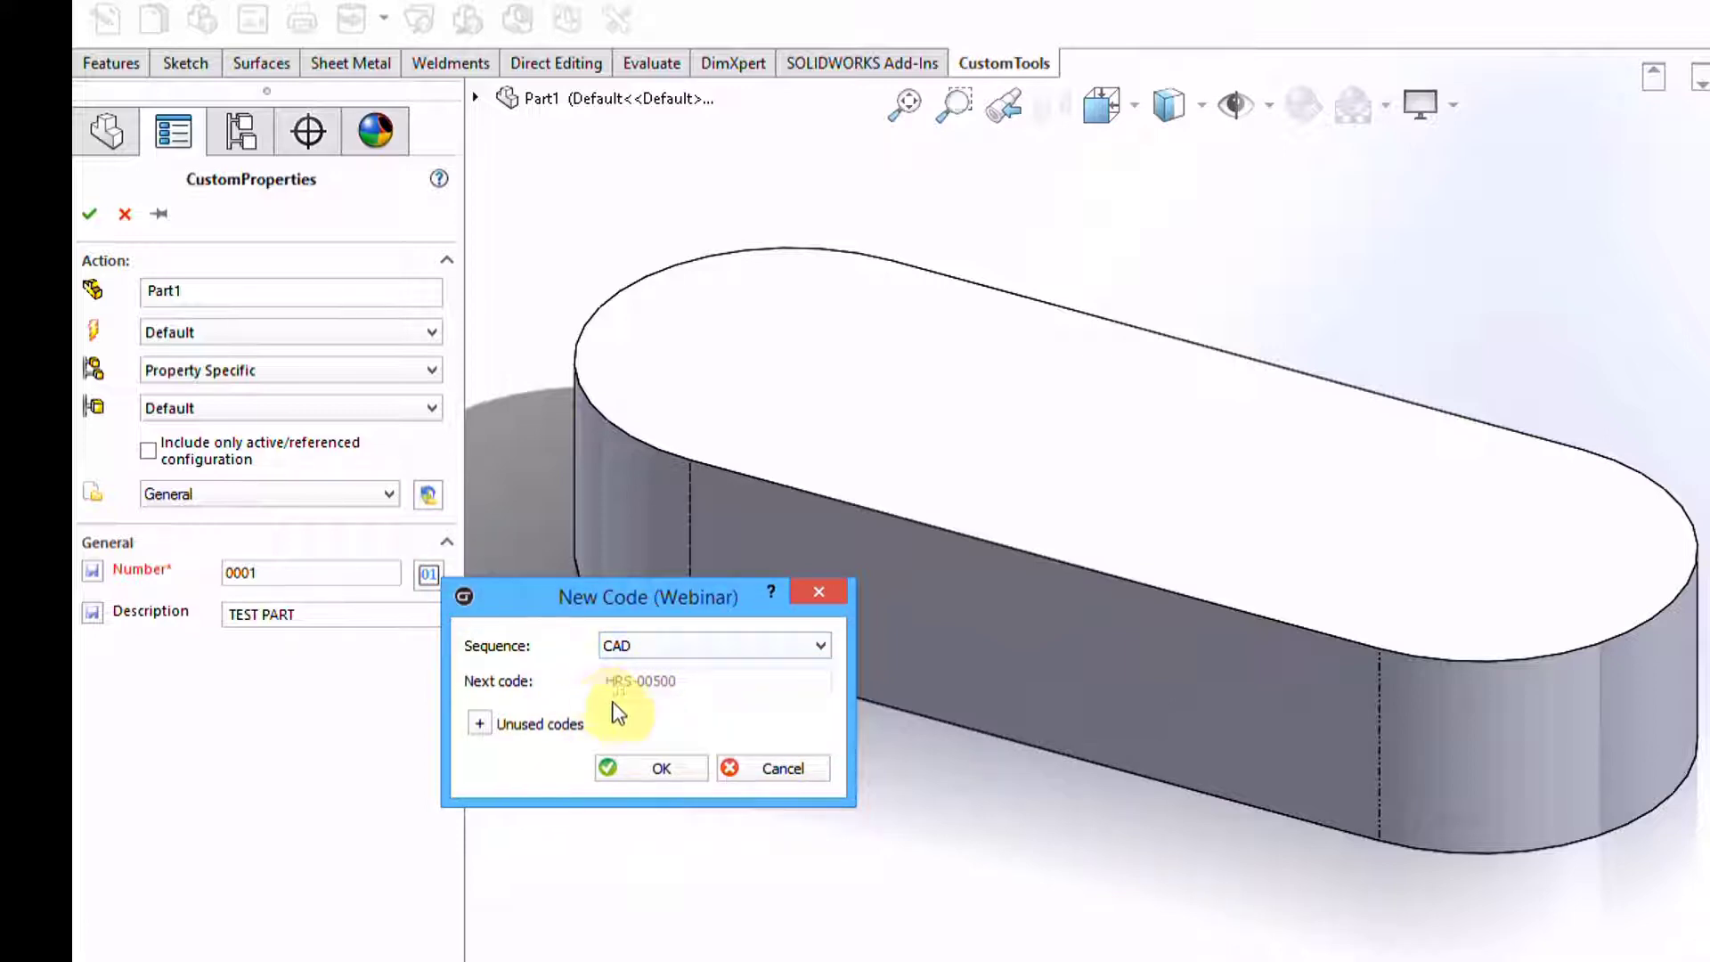
# Accept HRS-00500 as the part Number, apply it, and check the summary properties
pyautogui.click(479, 723)
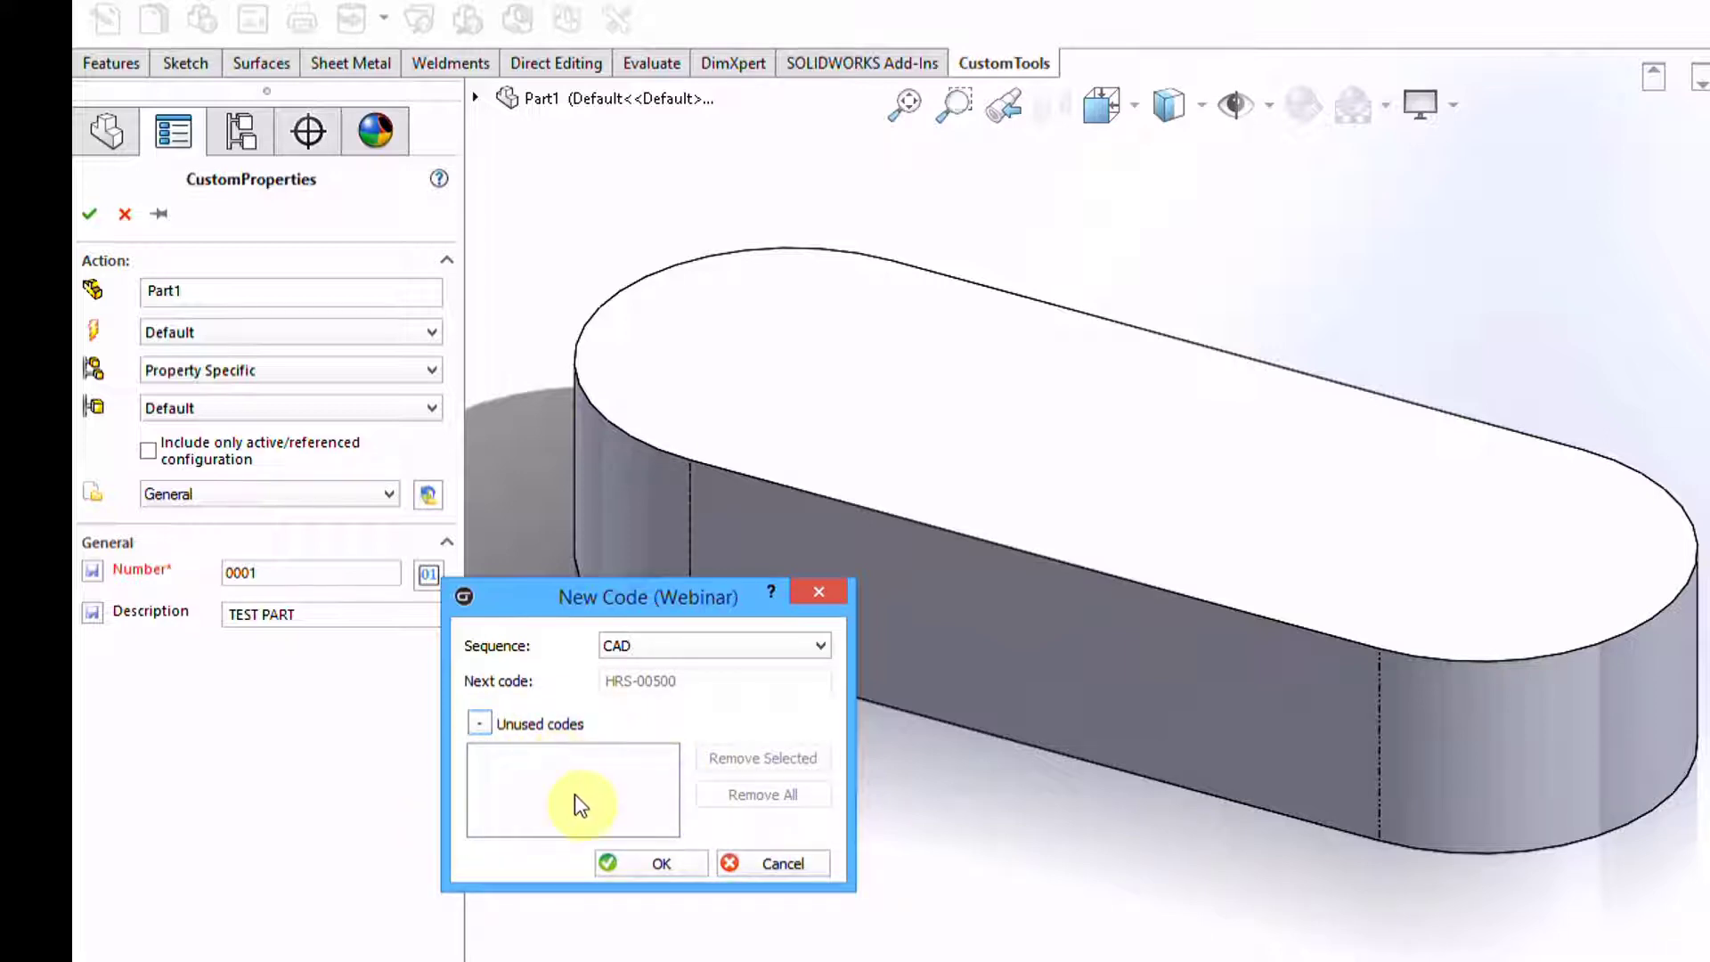
pyautogui.click(479, 722)
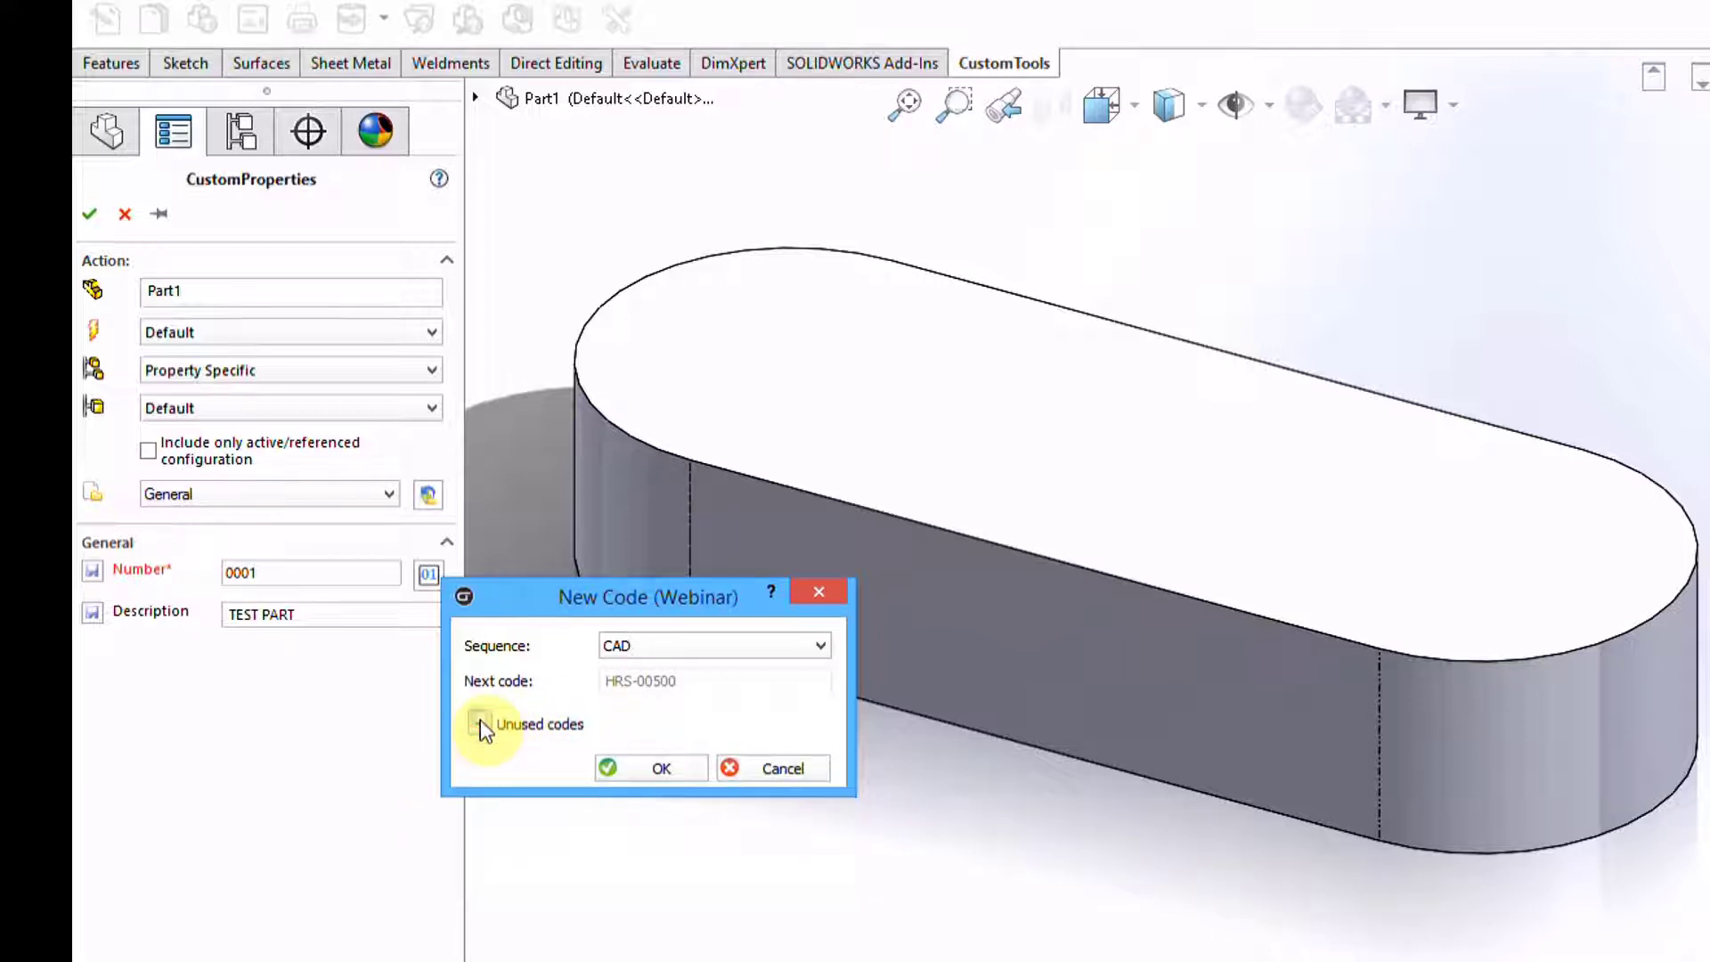
pyautogui.click(666, 766)
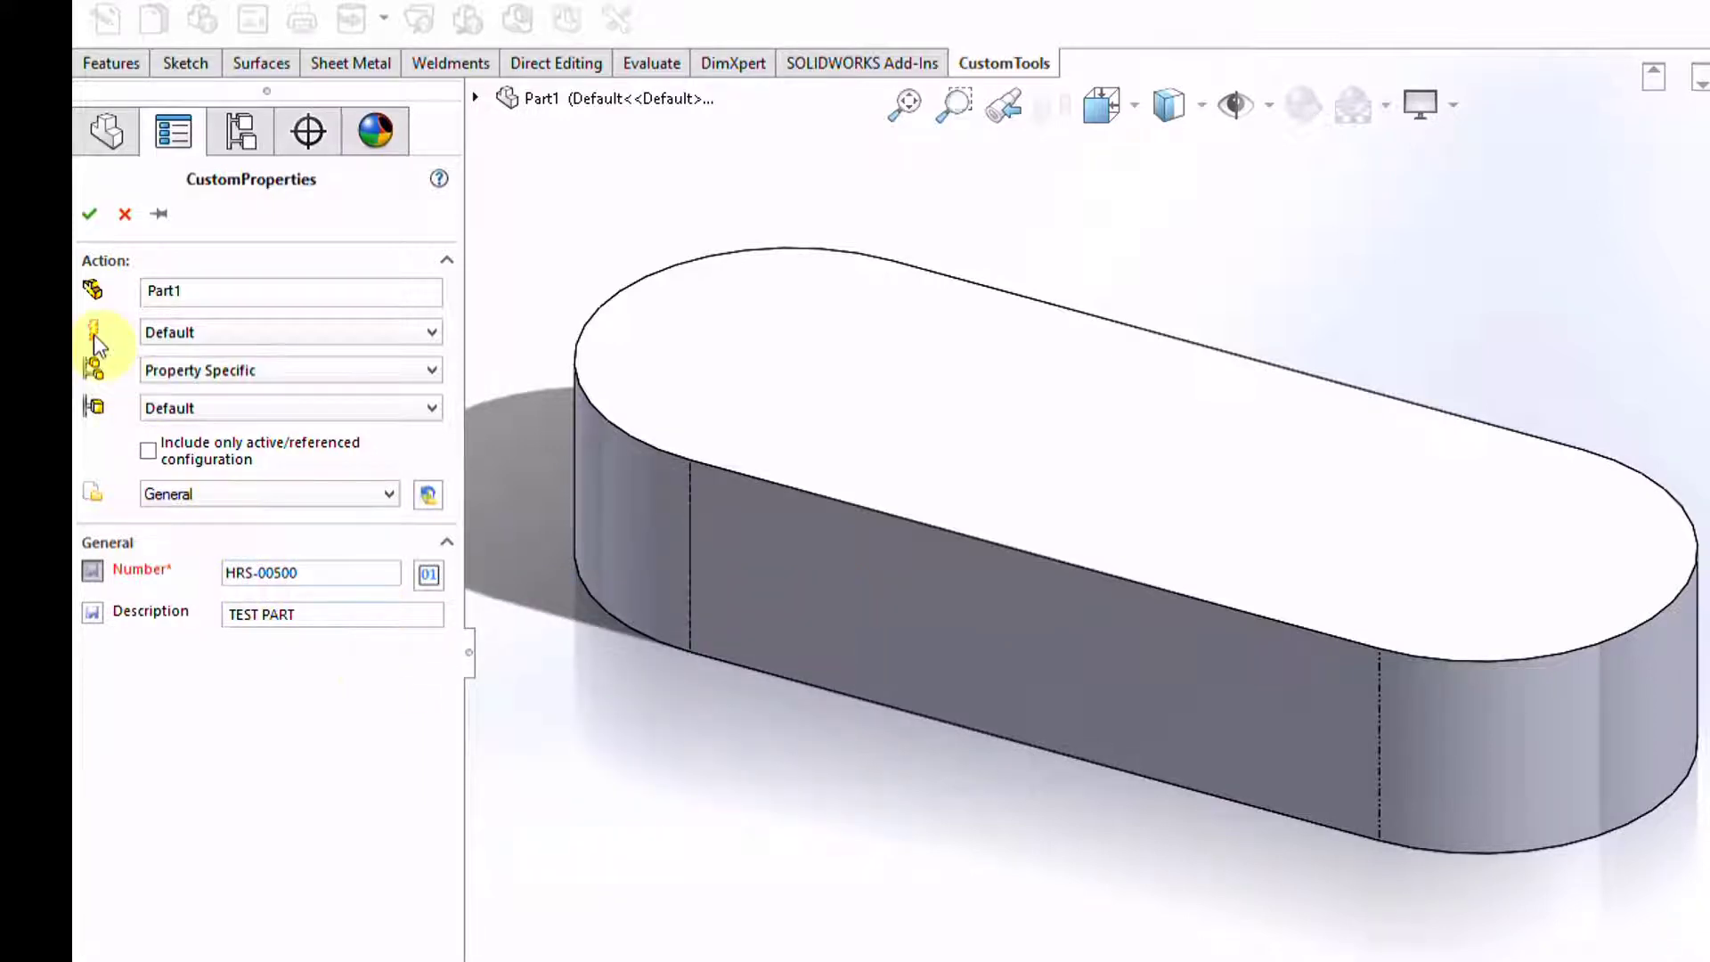
pyautogui.click(89, 214)
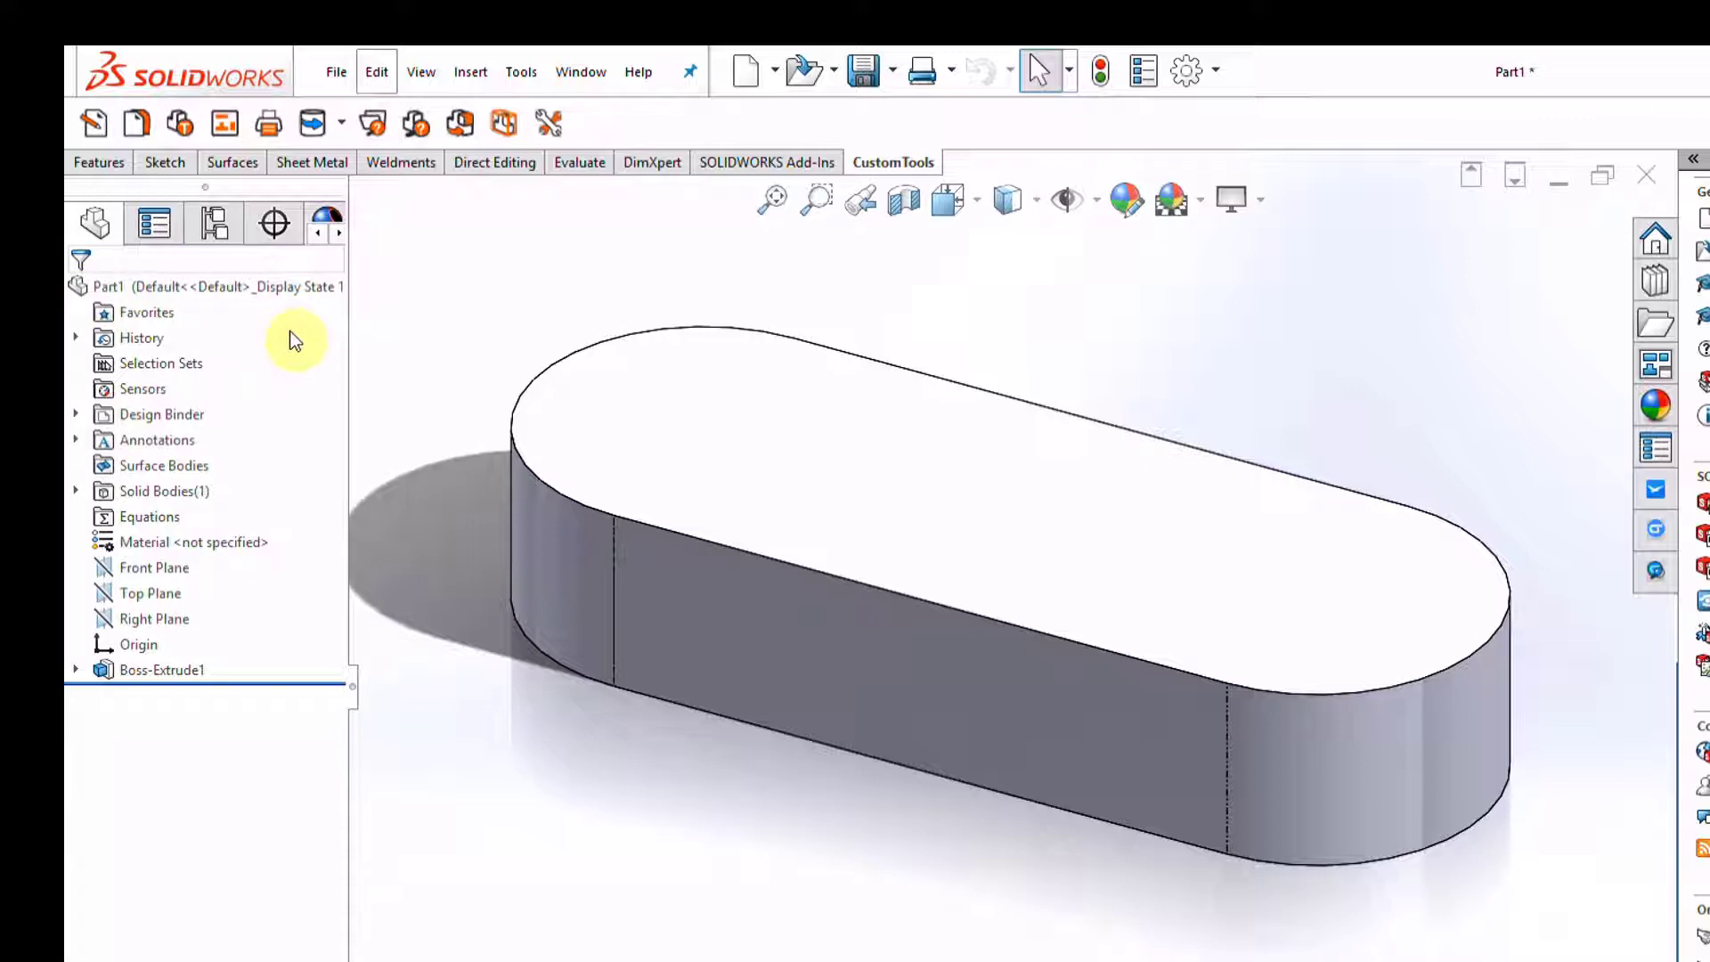
pyautogui.click(1145, 76)
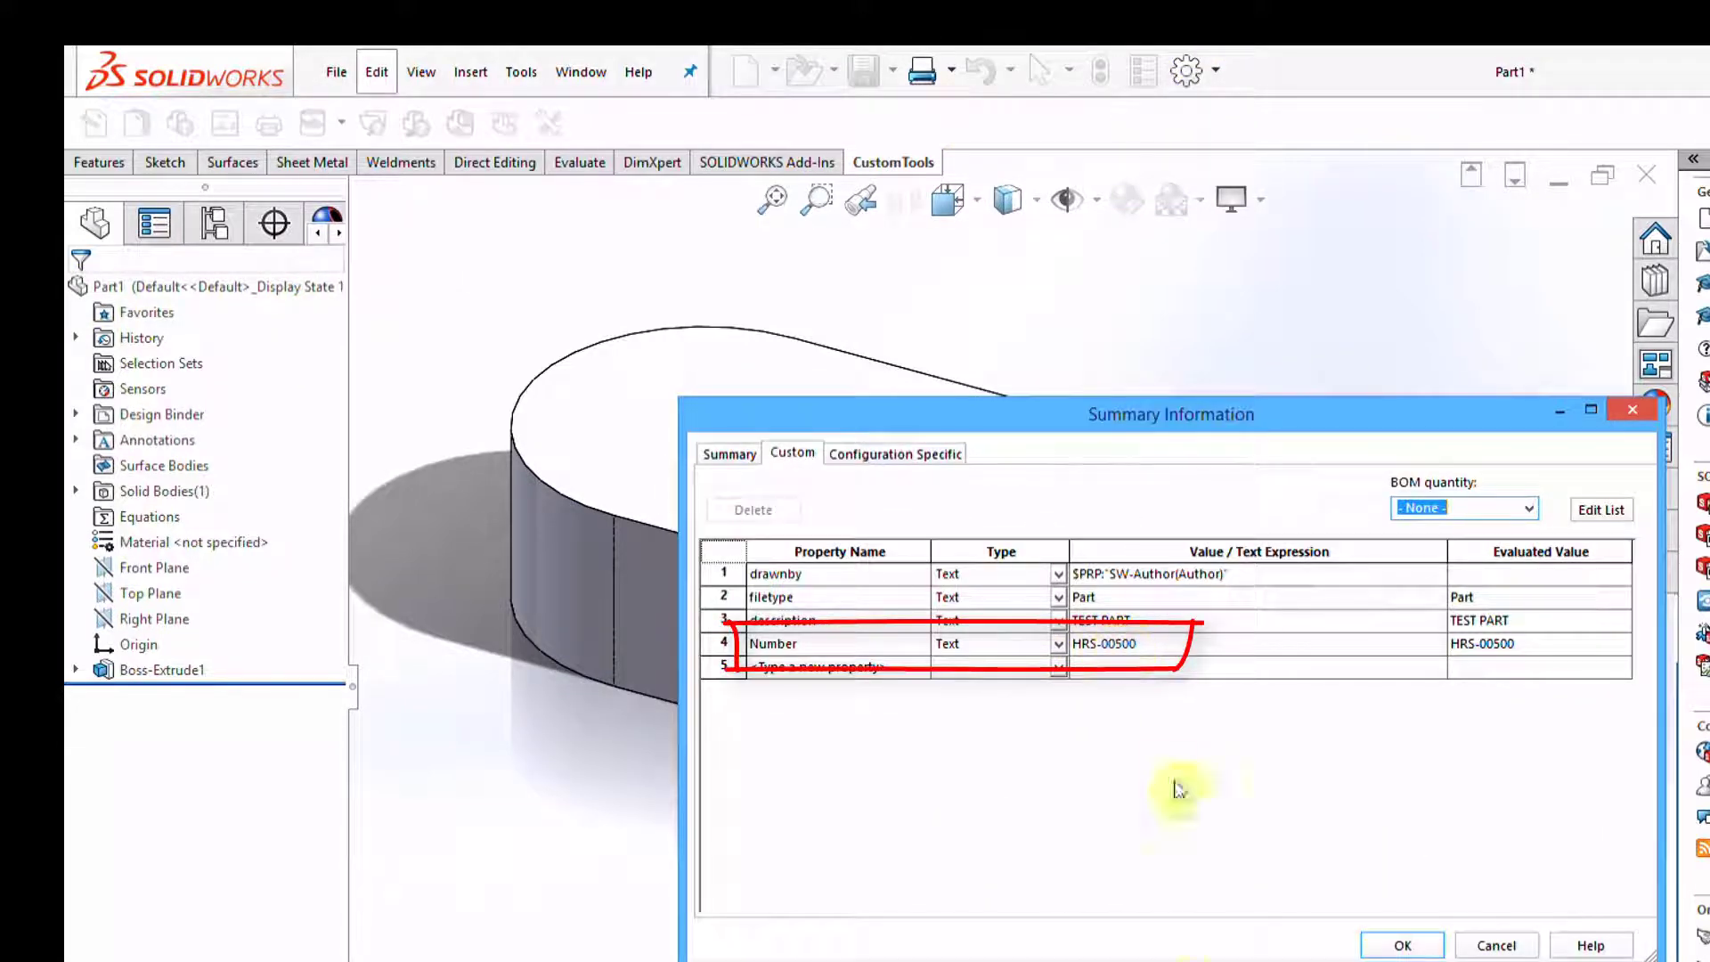
pyautogui.click(1401, 946)
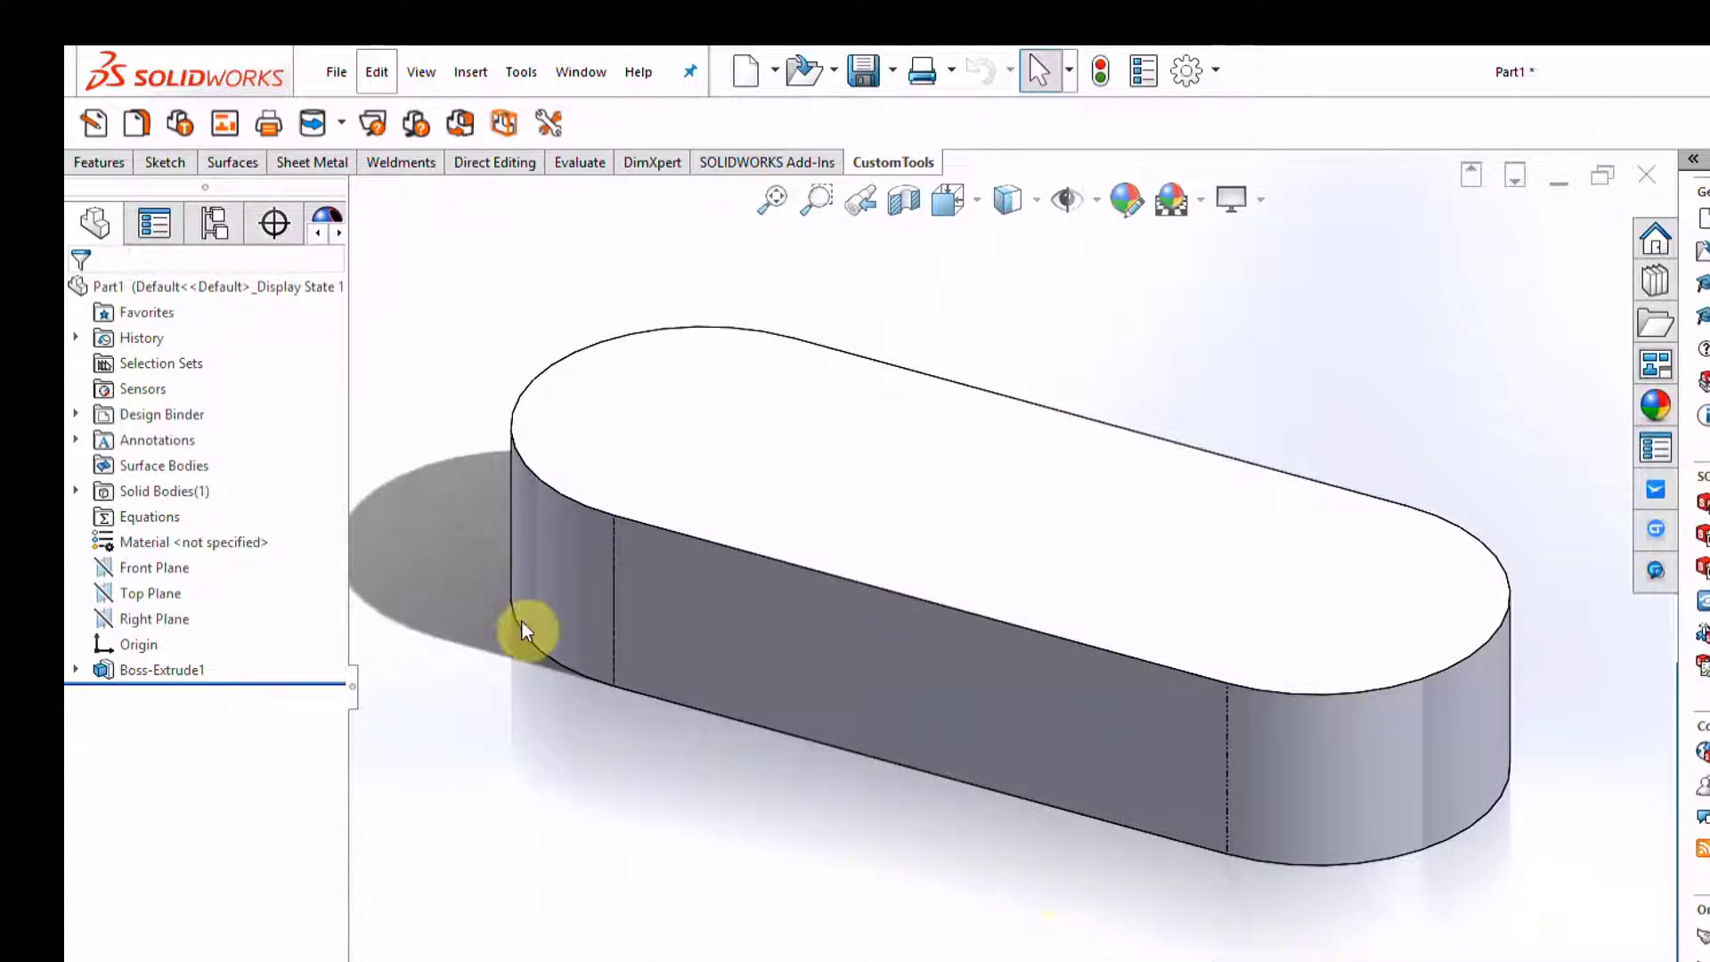
# Set the General project to use the Number property as the model filename
pyautogui.click(548, 125)
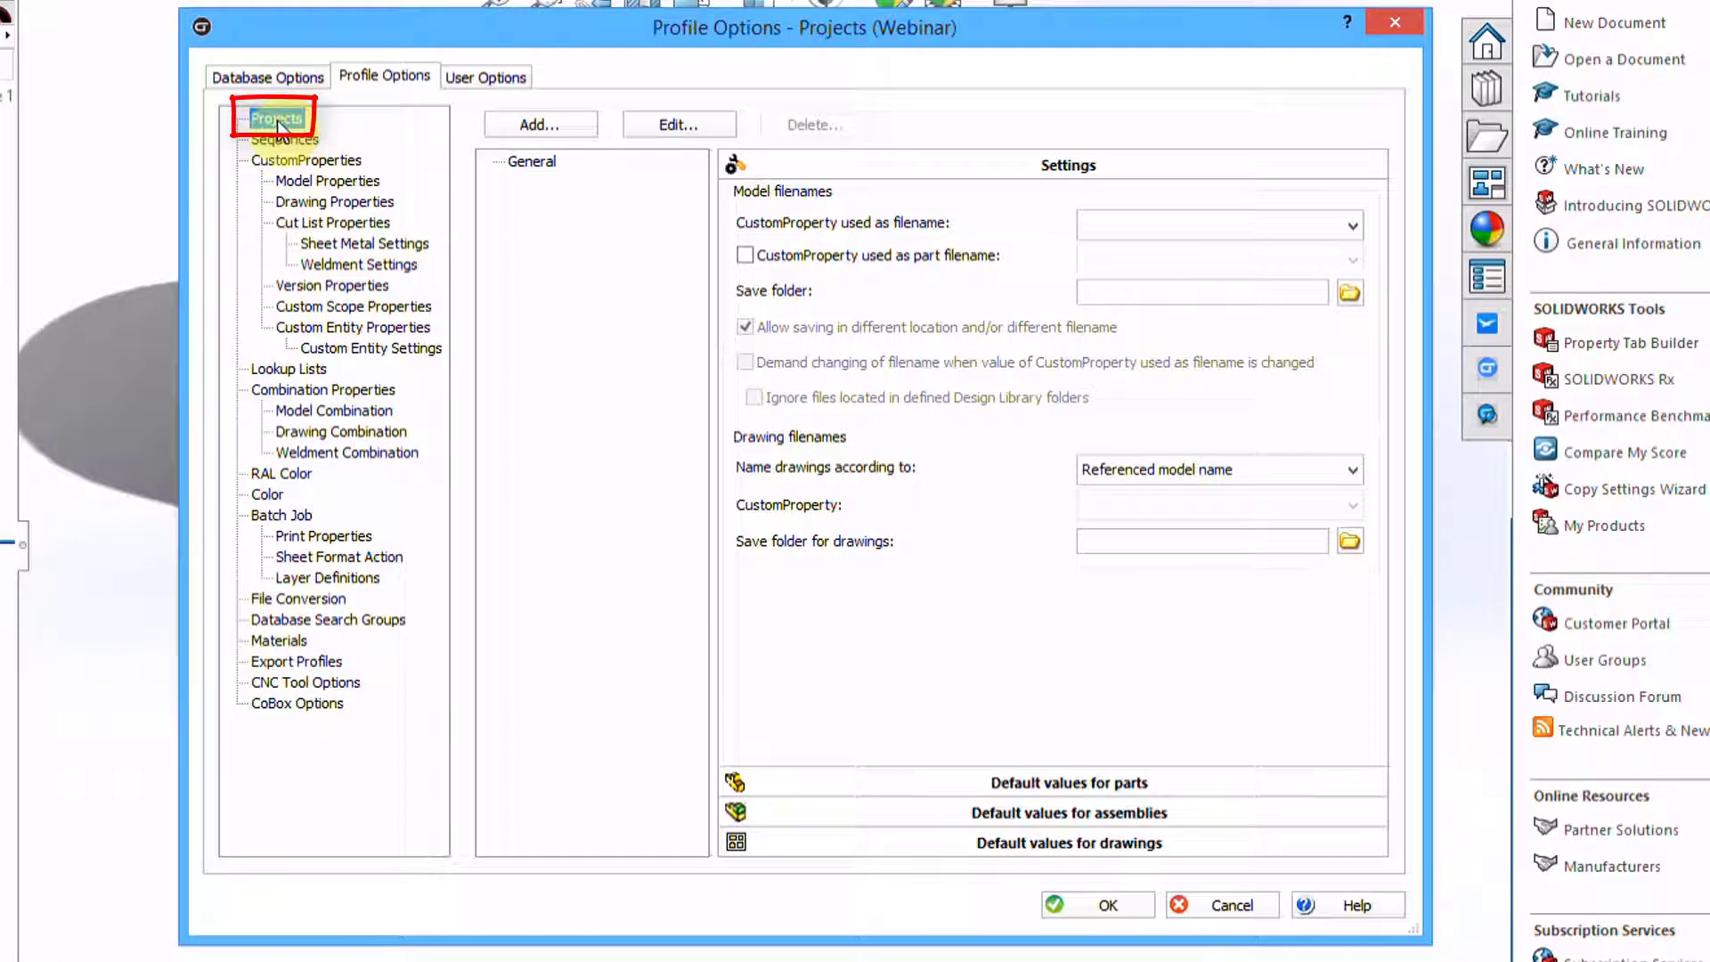
pyautogui.click(529, 163)
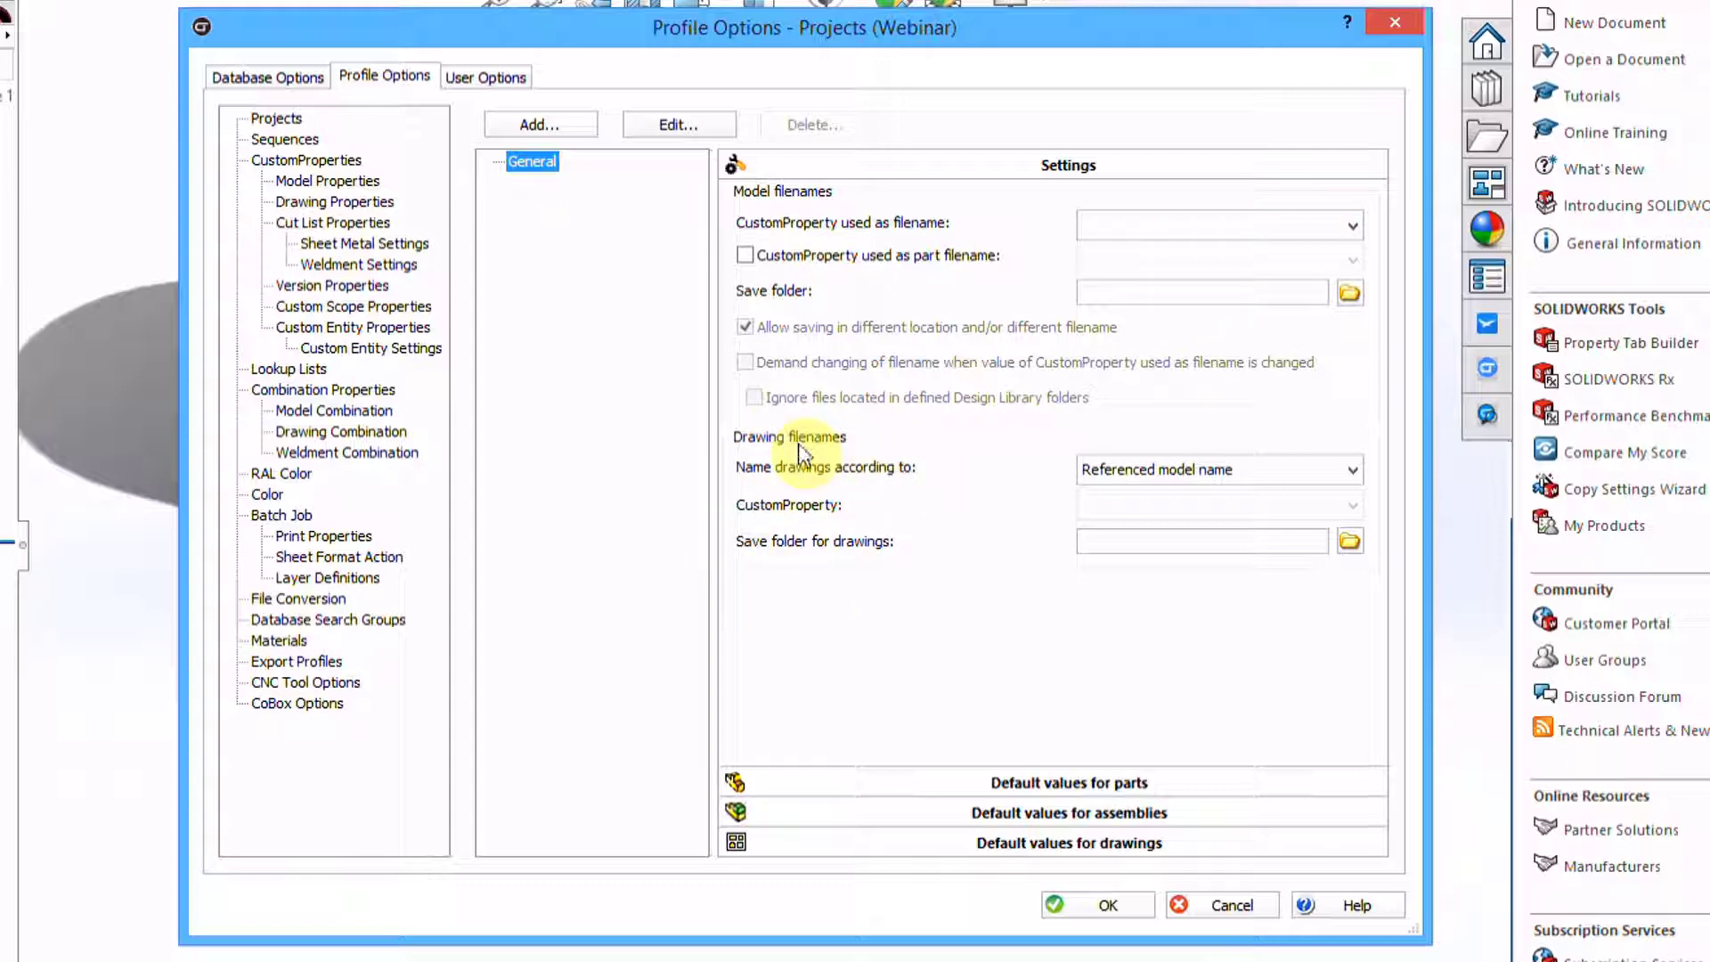
pyautogui.click(1352, 221)
pyautogui.click(1091, 302)
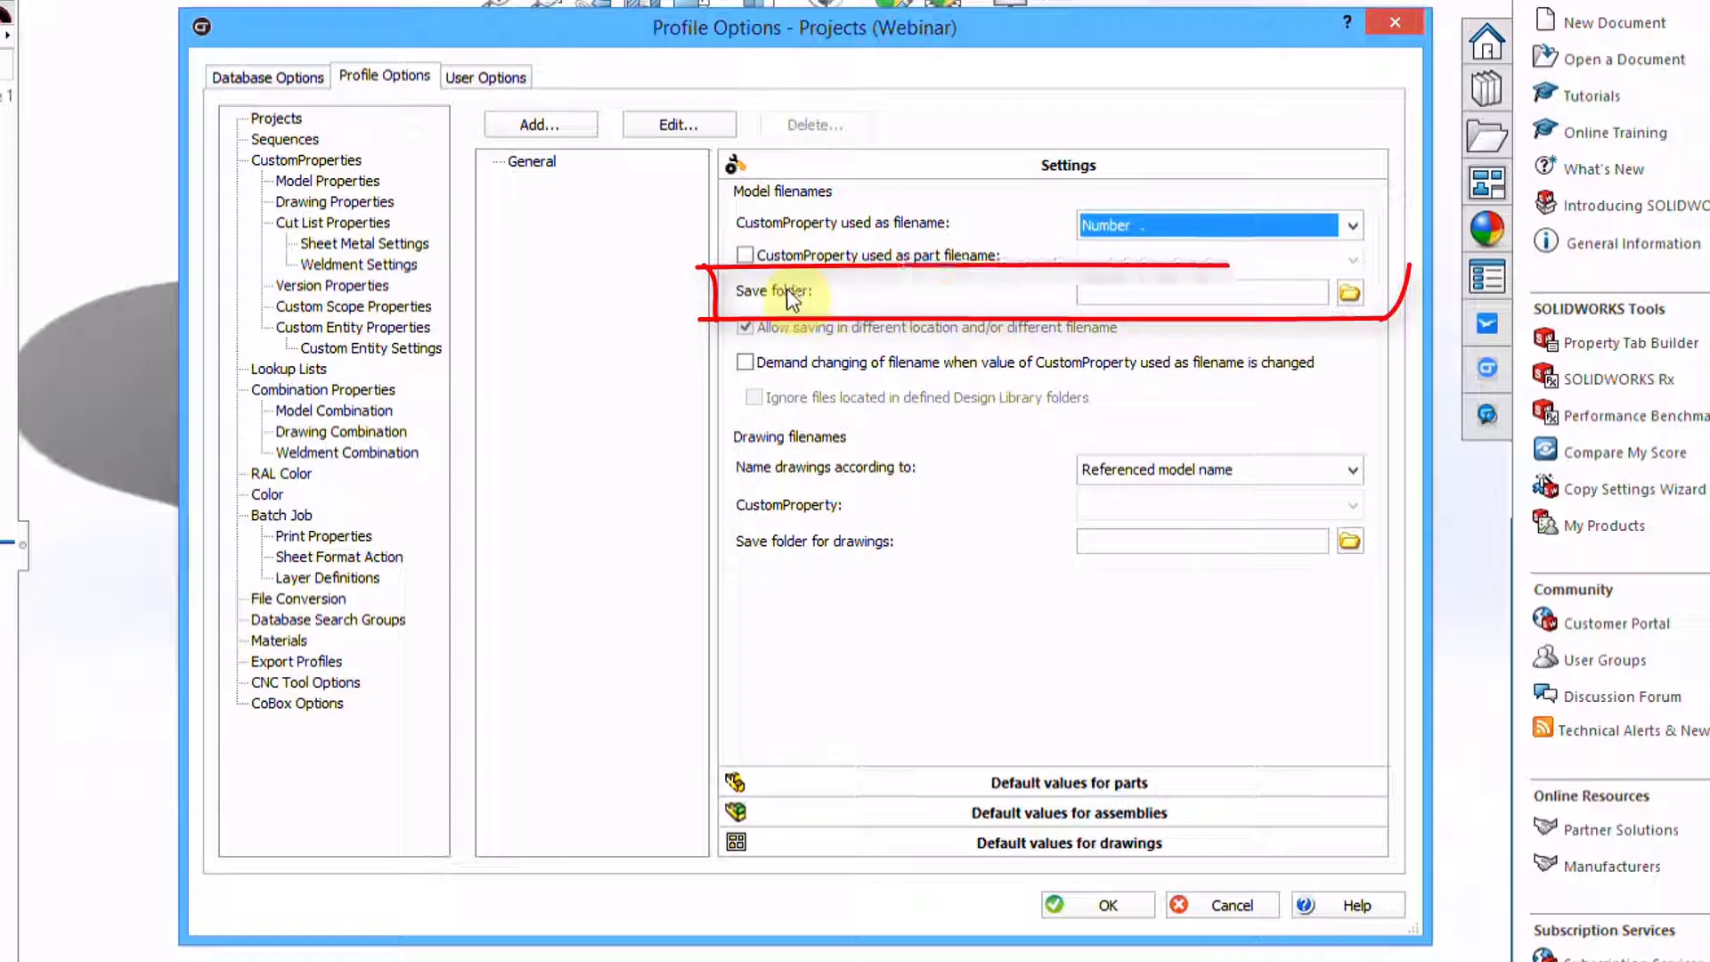
pyautogui.click(1348, 292)
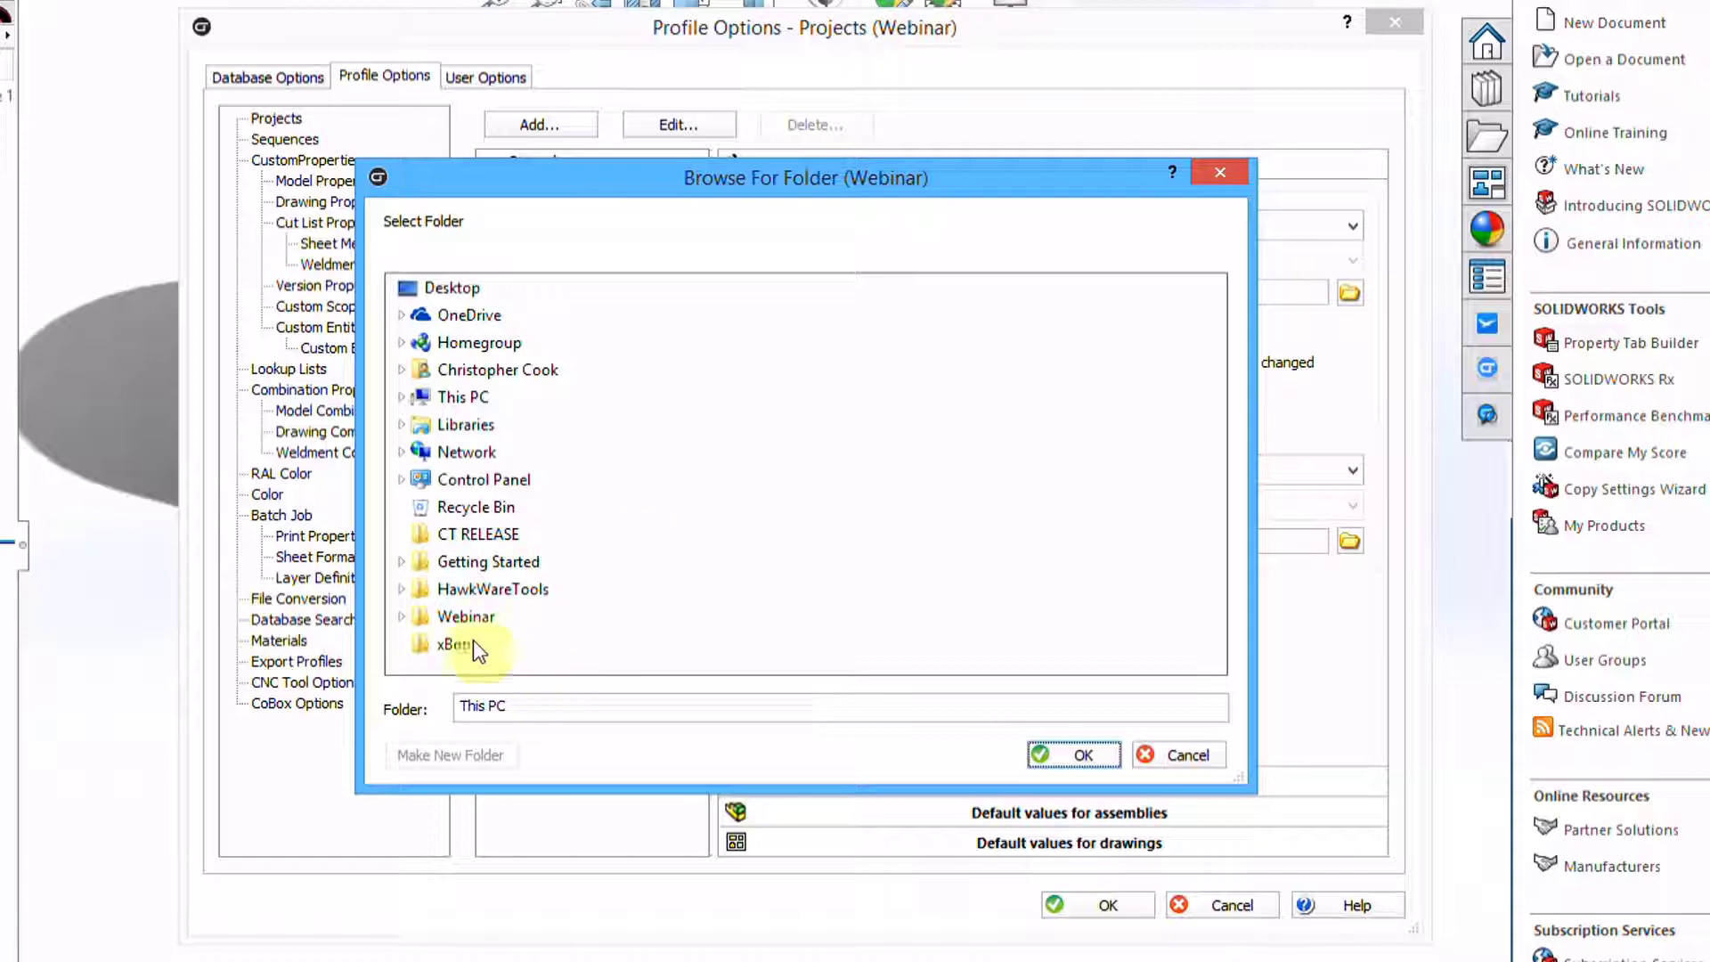
# Save models to Webinar\Models only, and demand a filename change when Number changes
pyautogui.click(402, 616)
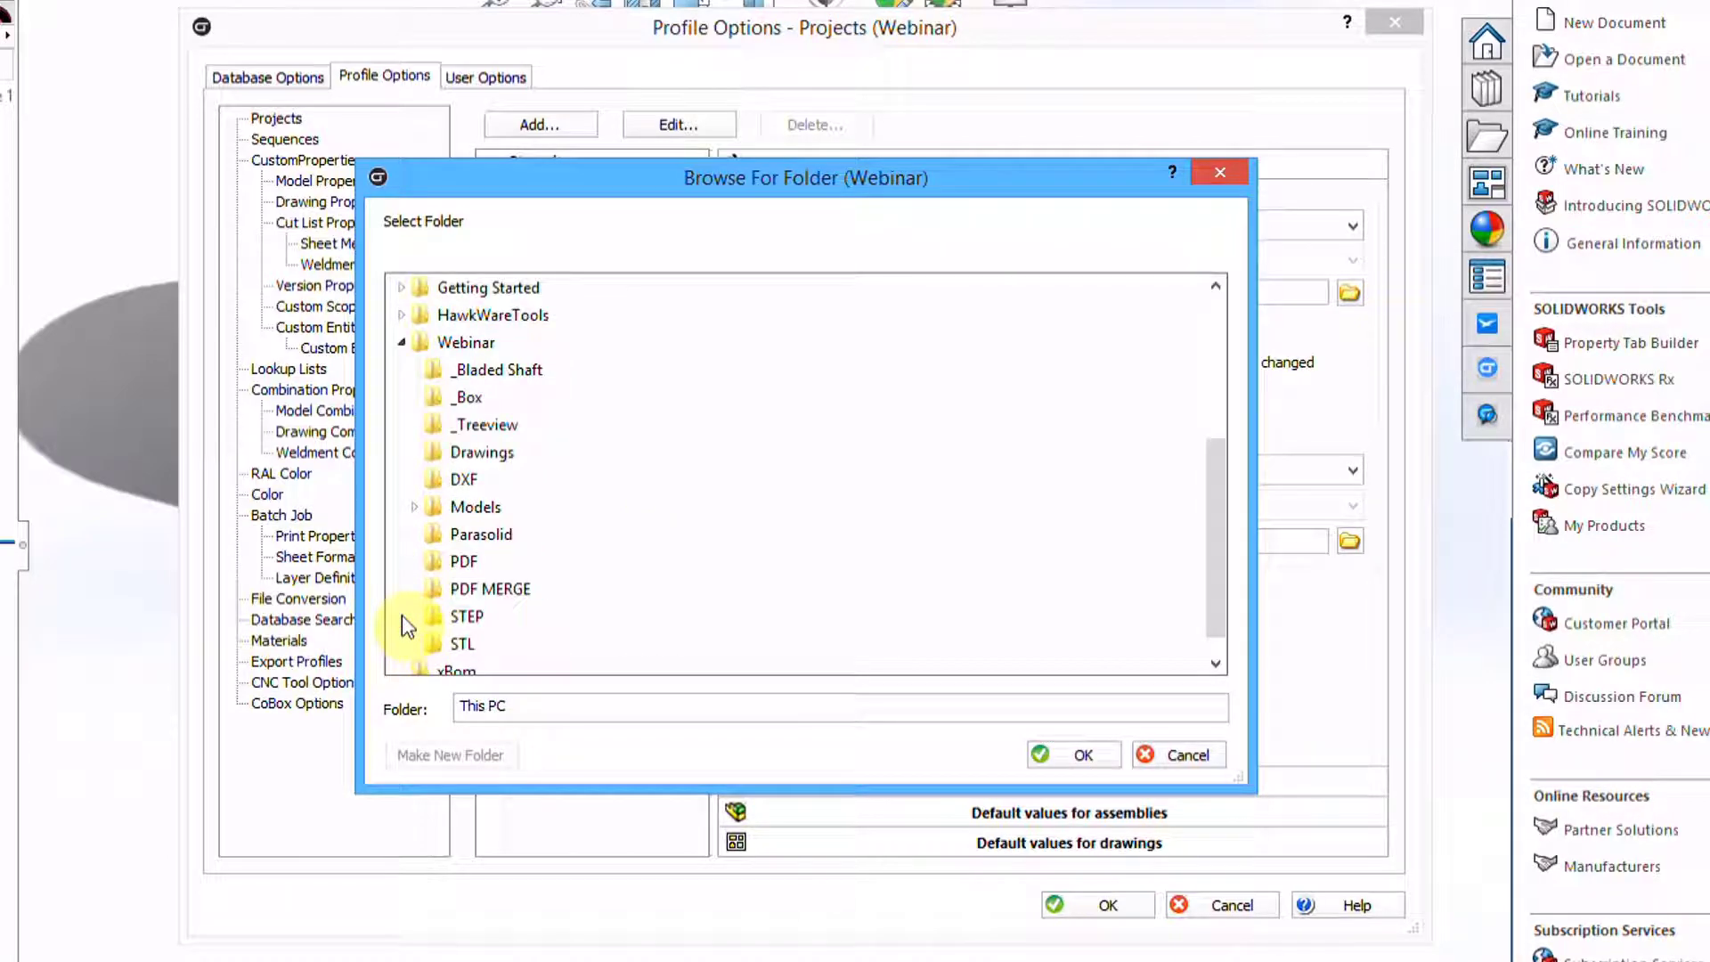
pyautogui.doubleClick(470, 509)
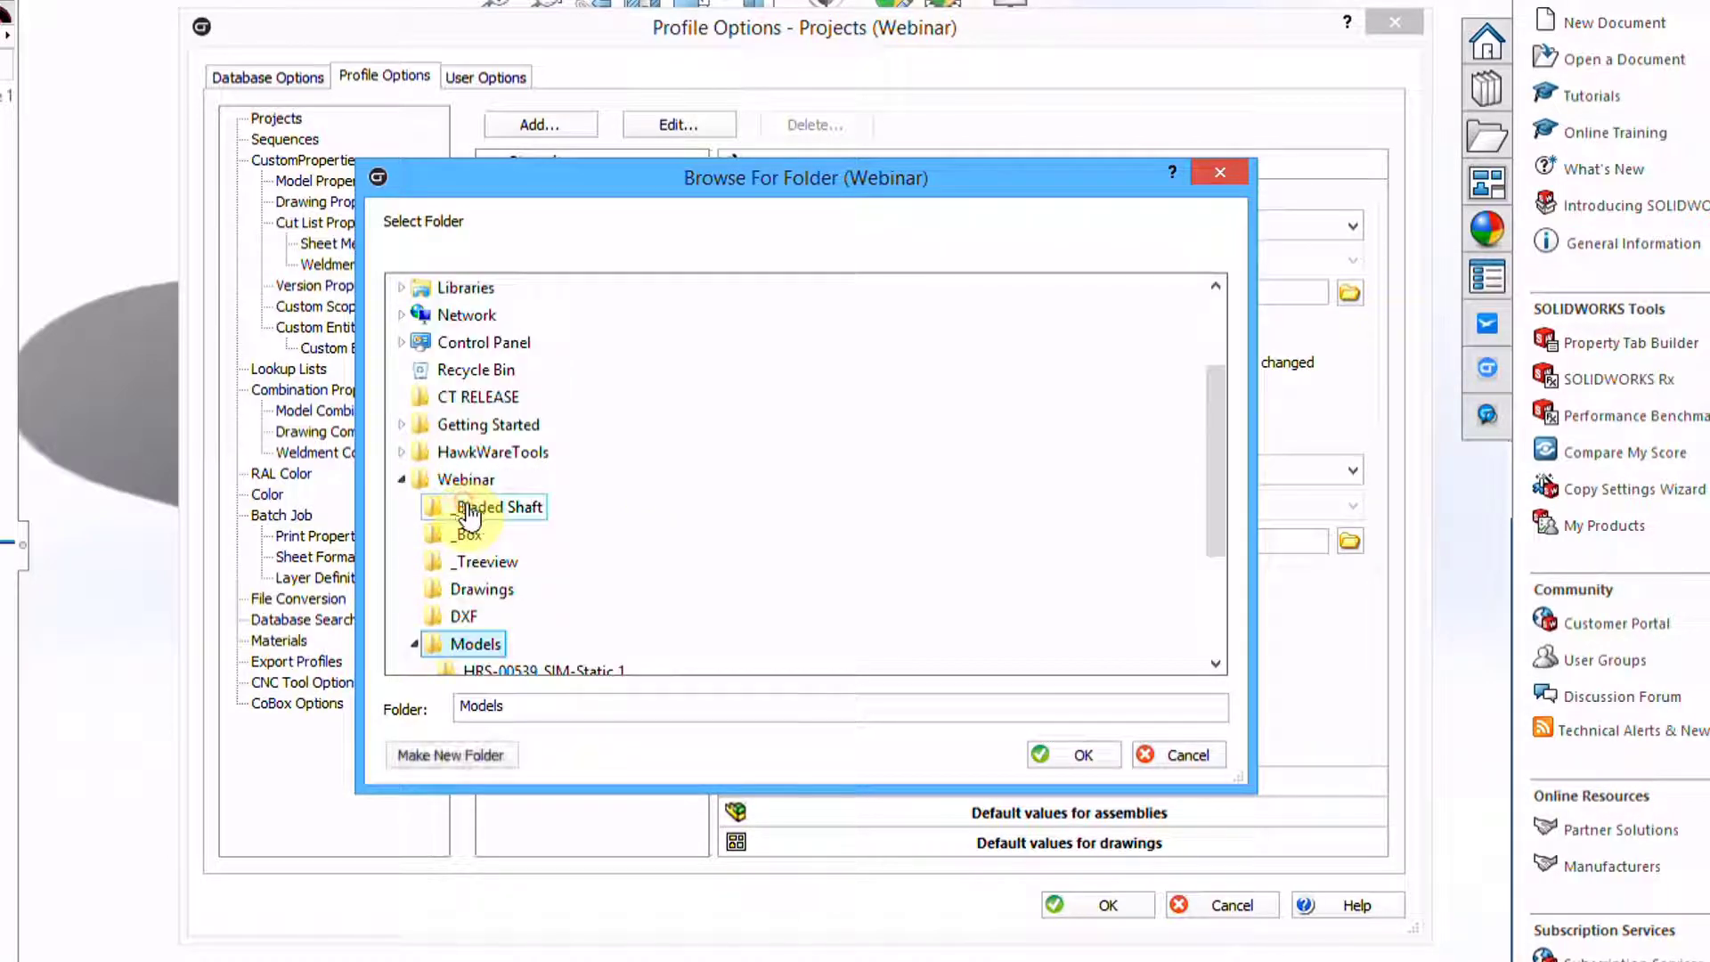
pyautogui.click(1062, 753)
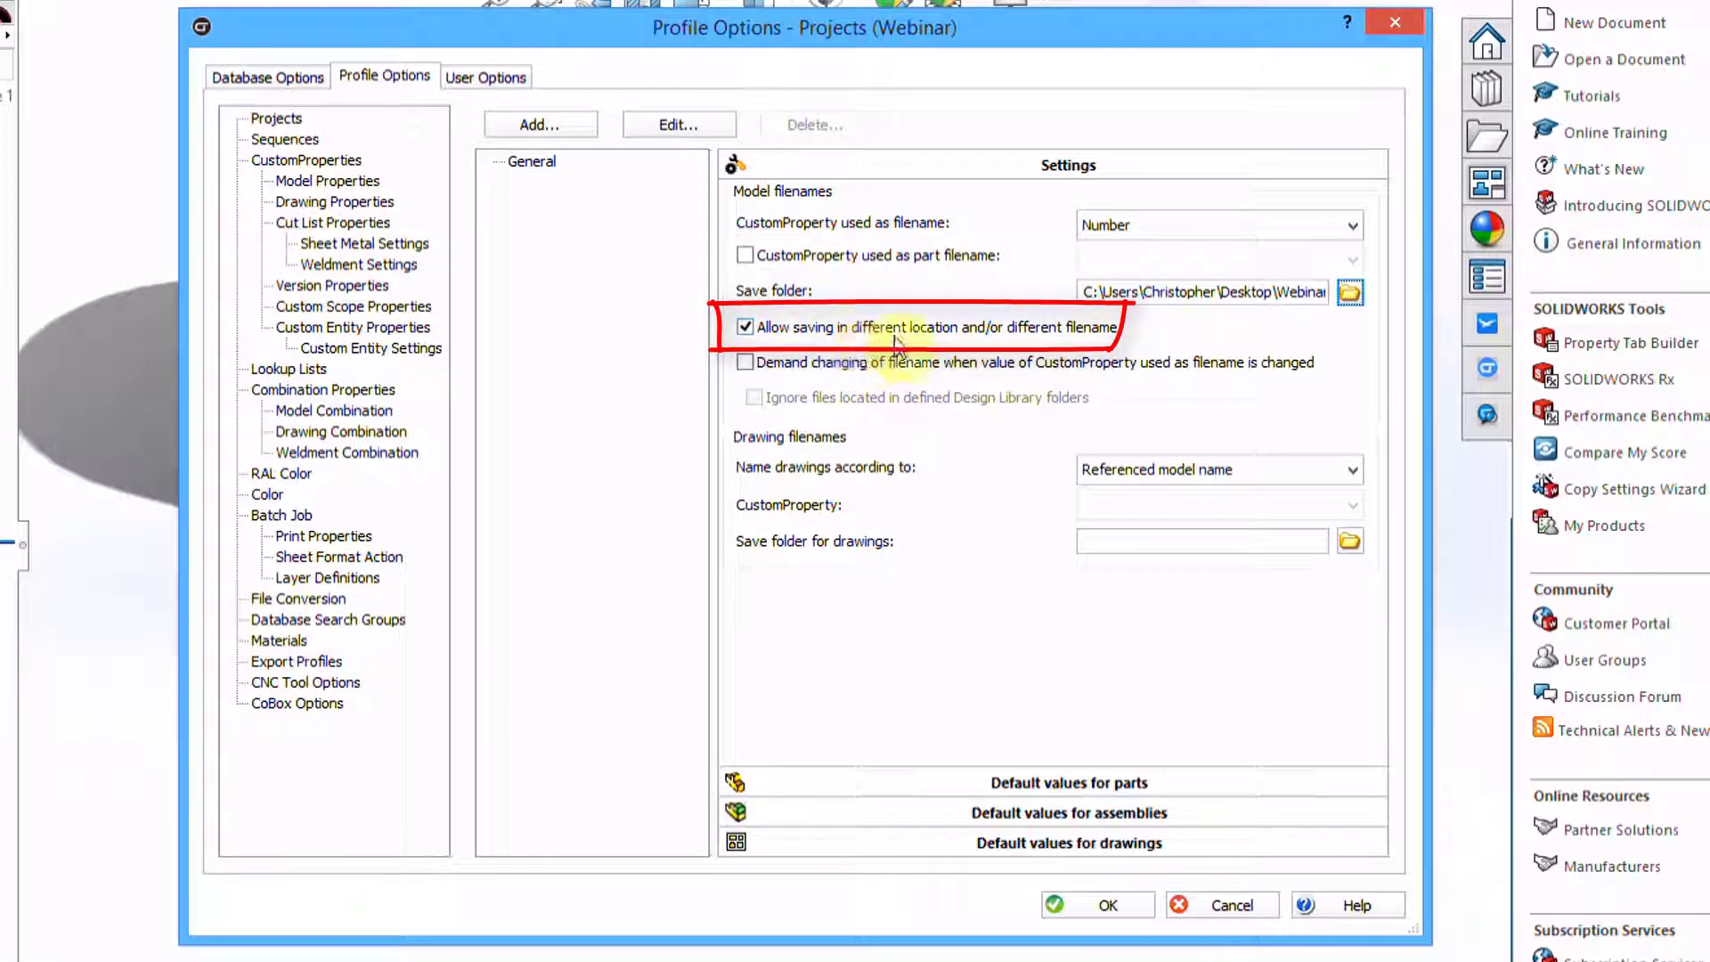
pyautogui.click(744, 327)
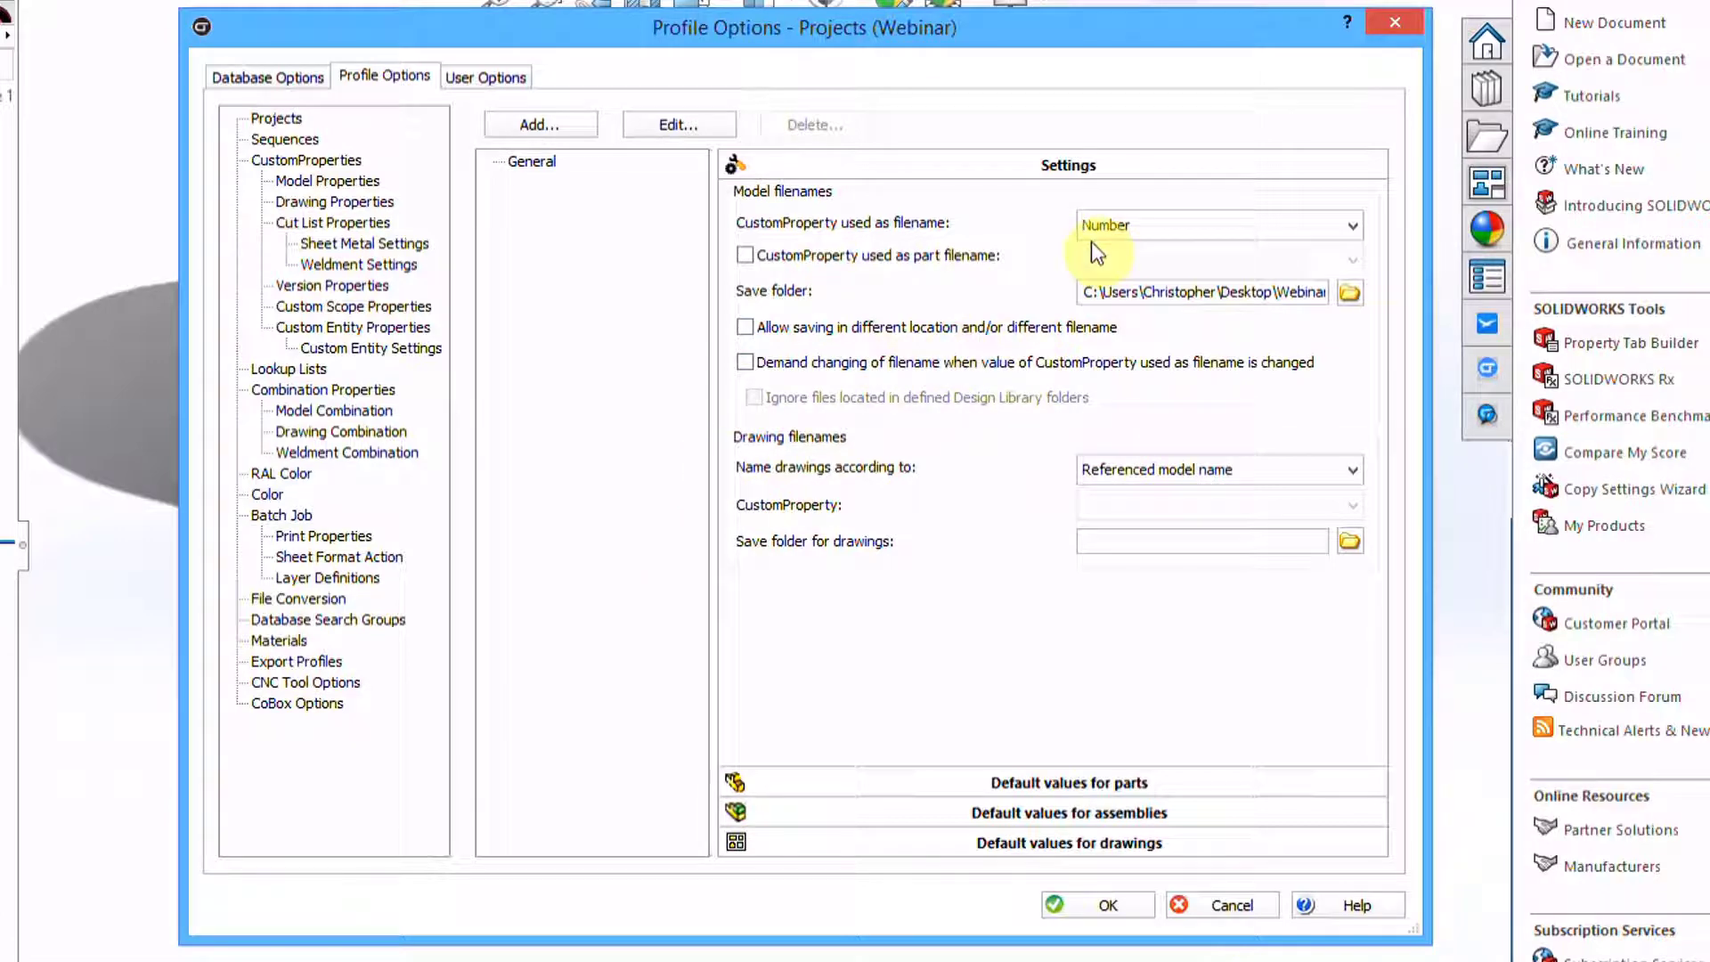
pyautogui.click(871, 362)
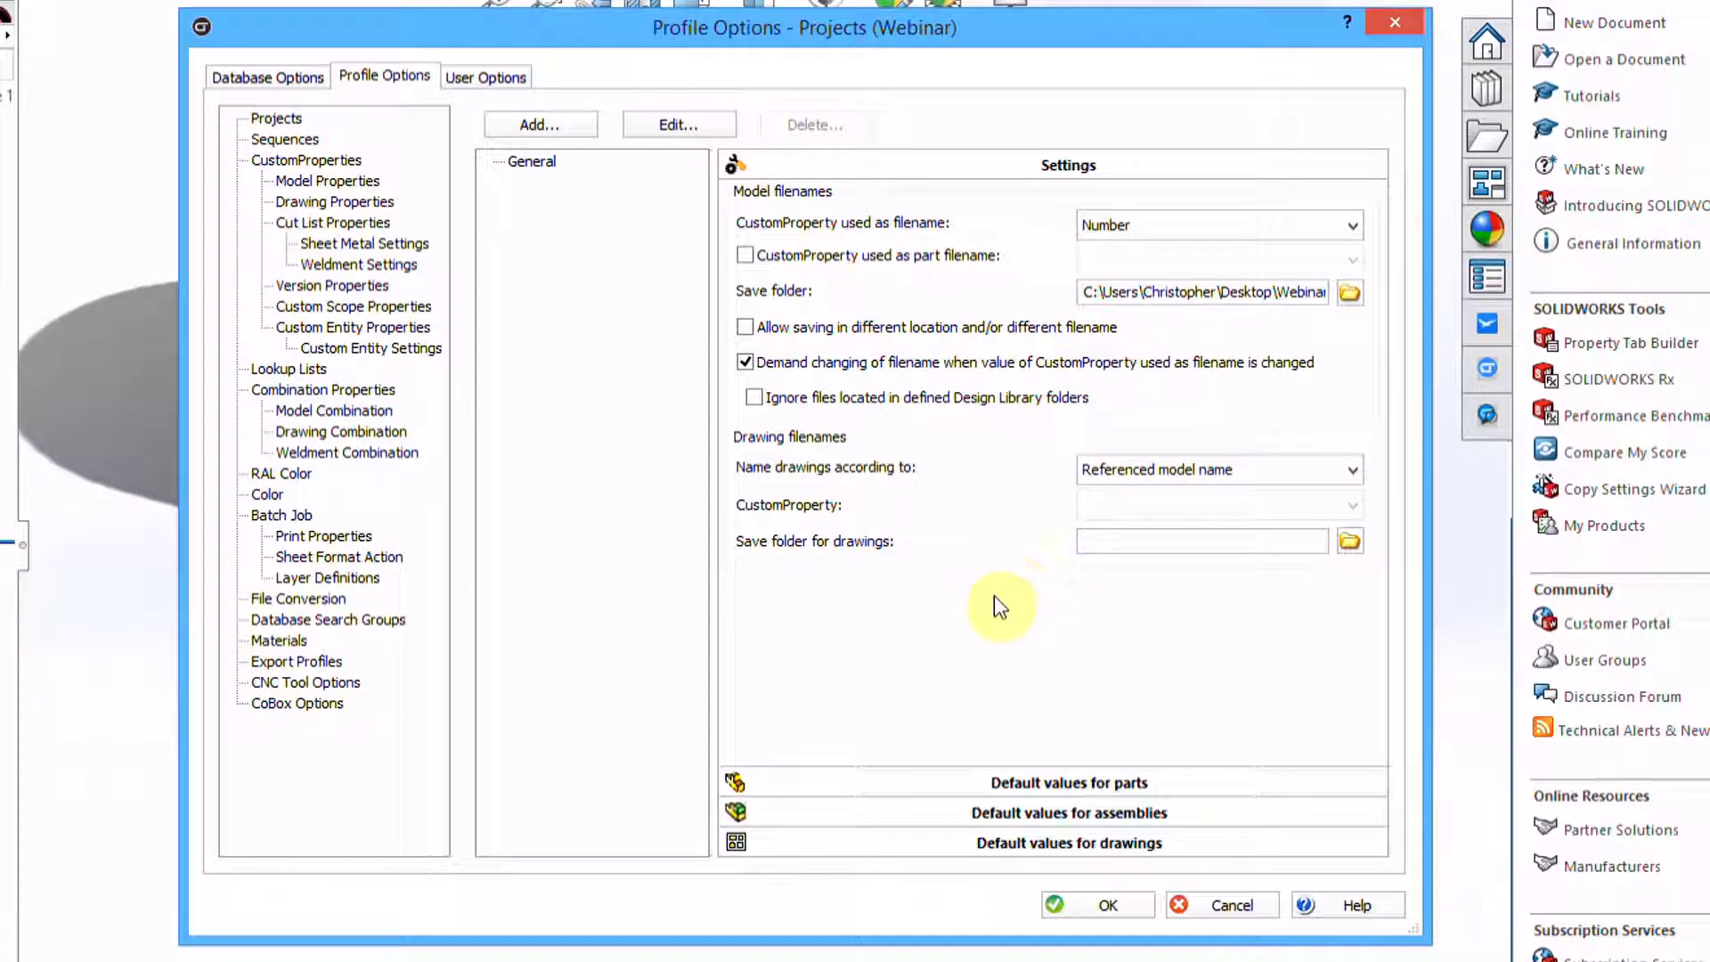
# Set the drawings save folder to Webinar\Drawings
pyautogui.click(1350, 540)
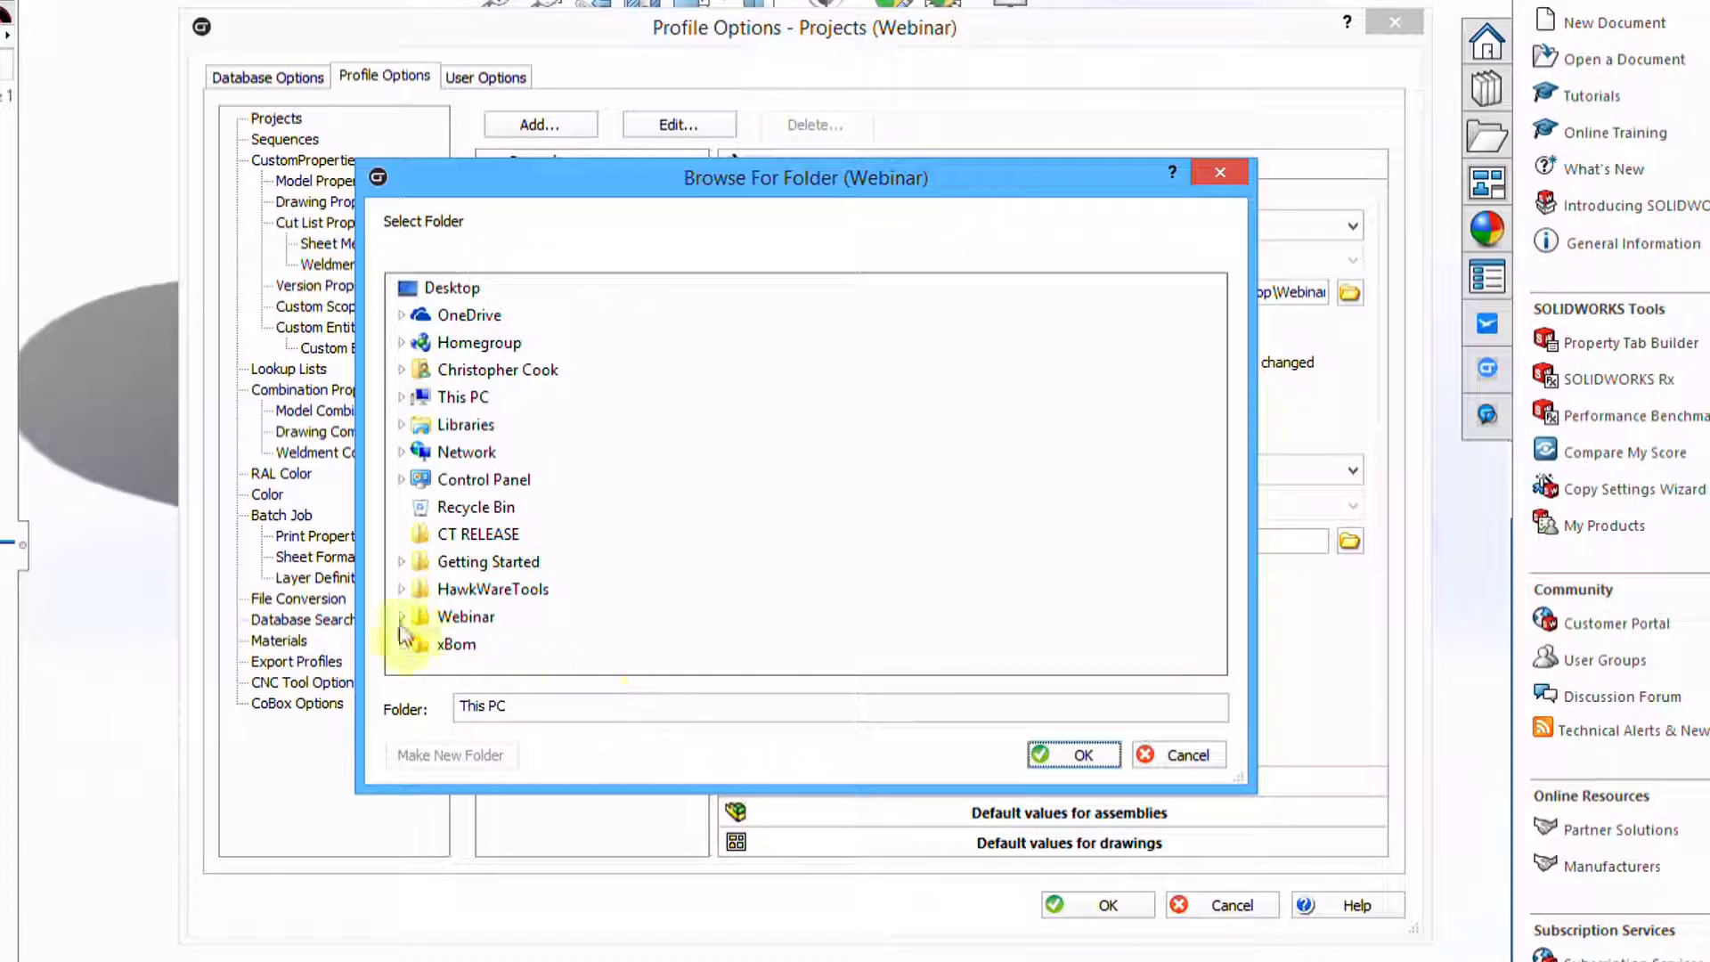
pyautogui.click(401, 617)
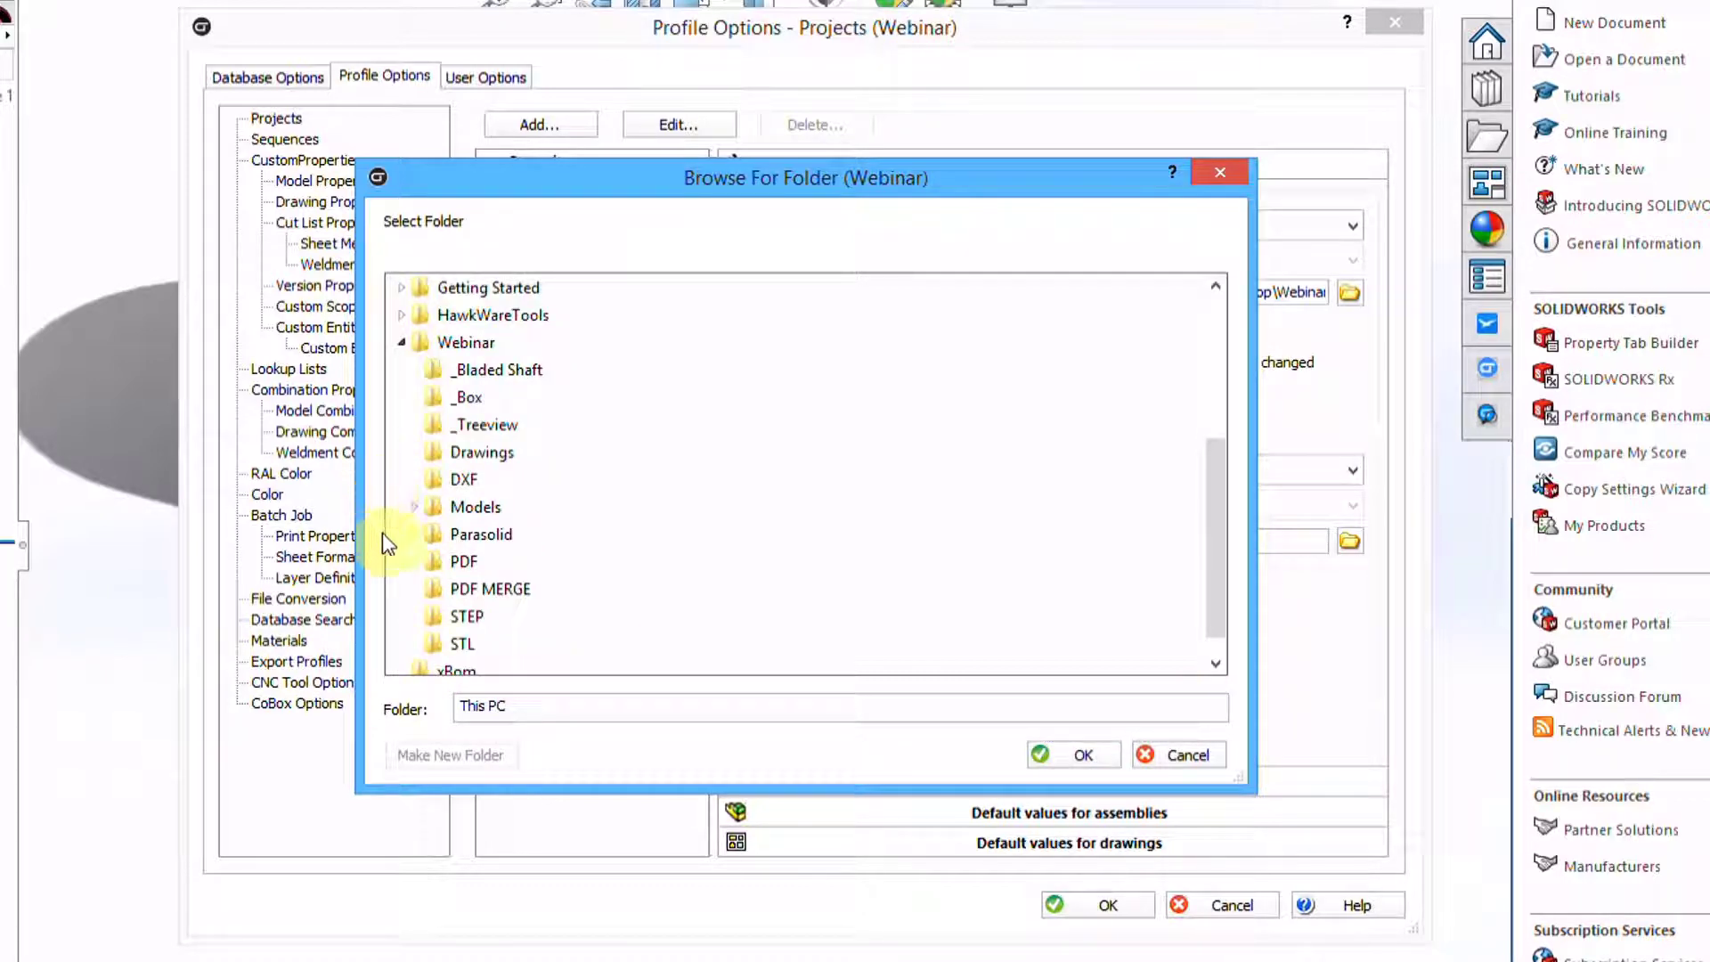
pyautogui.click(430, 453)
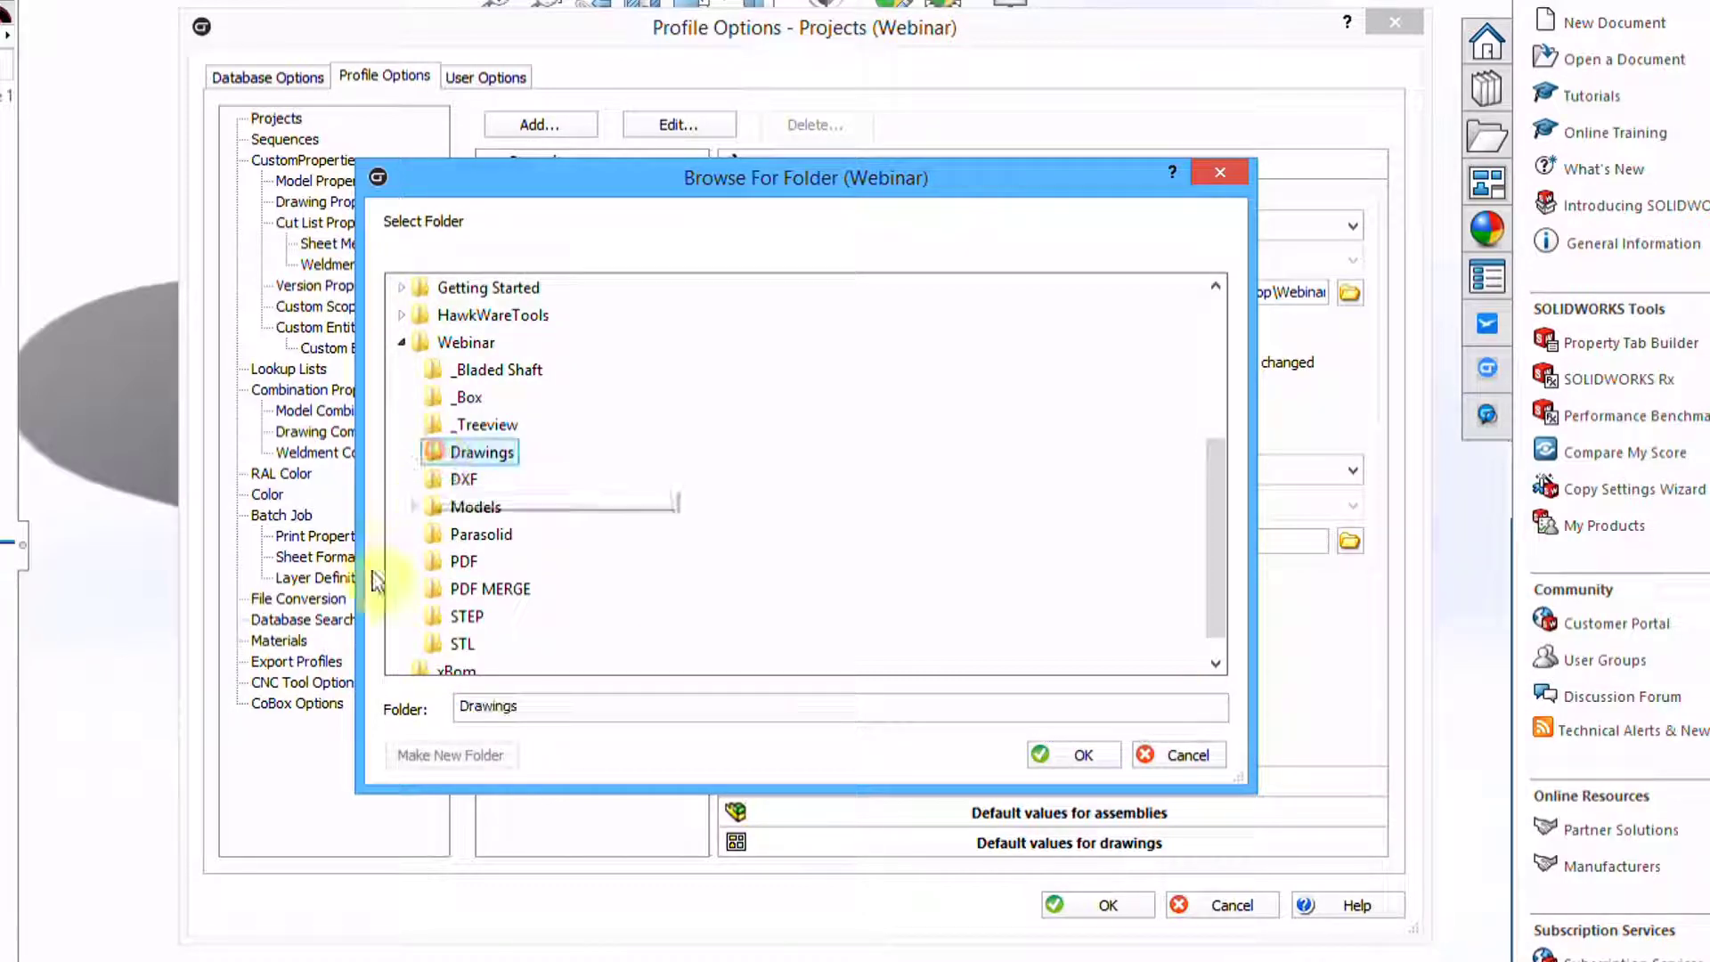
pyautogui.click(1083, 756)
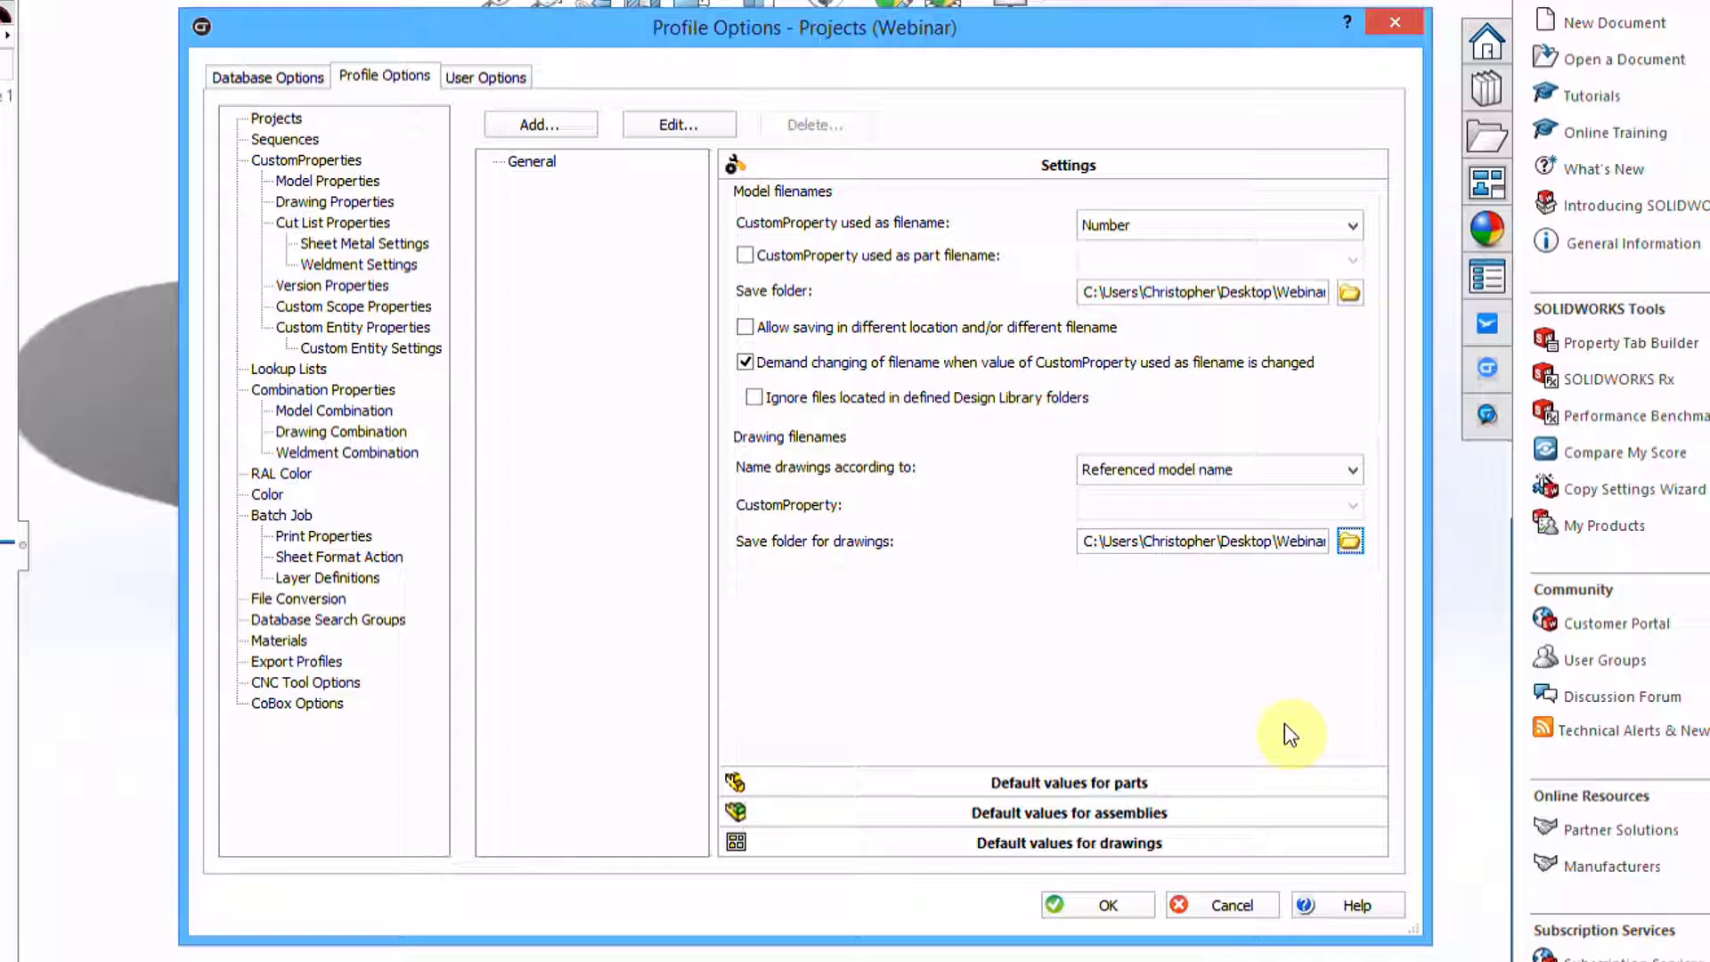
pyautogui.click(1054, 785)
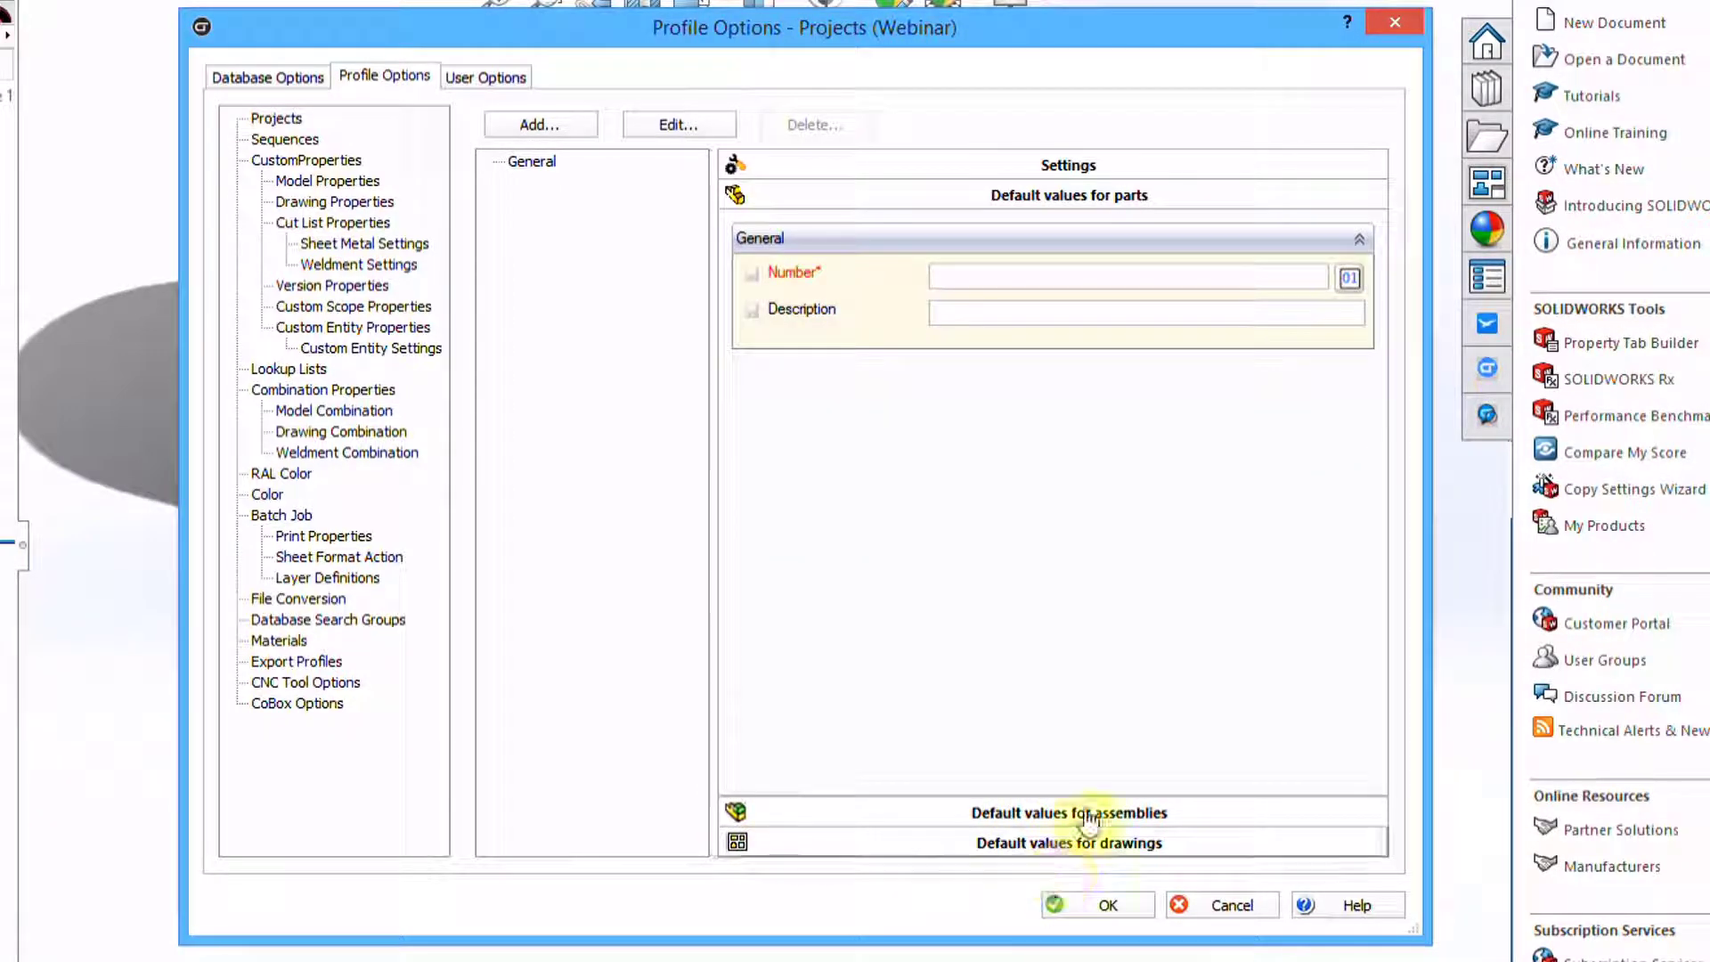
# Default the part Number to a CAD sequence code, review assembly and drawing defaults, and apply
pyautogui.click(1349, 278)
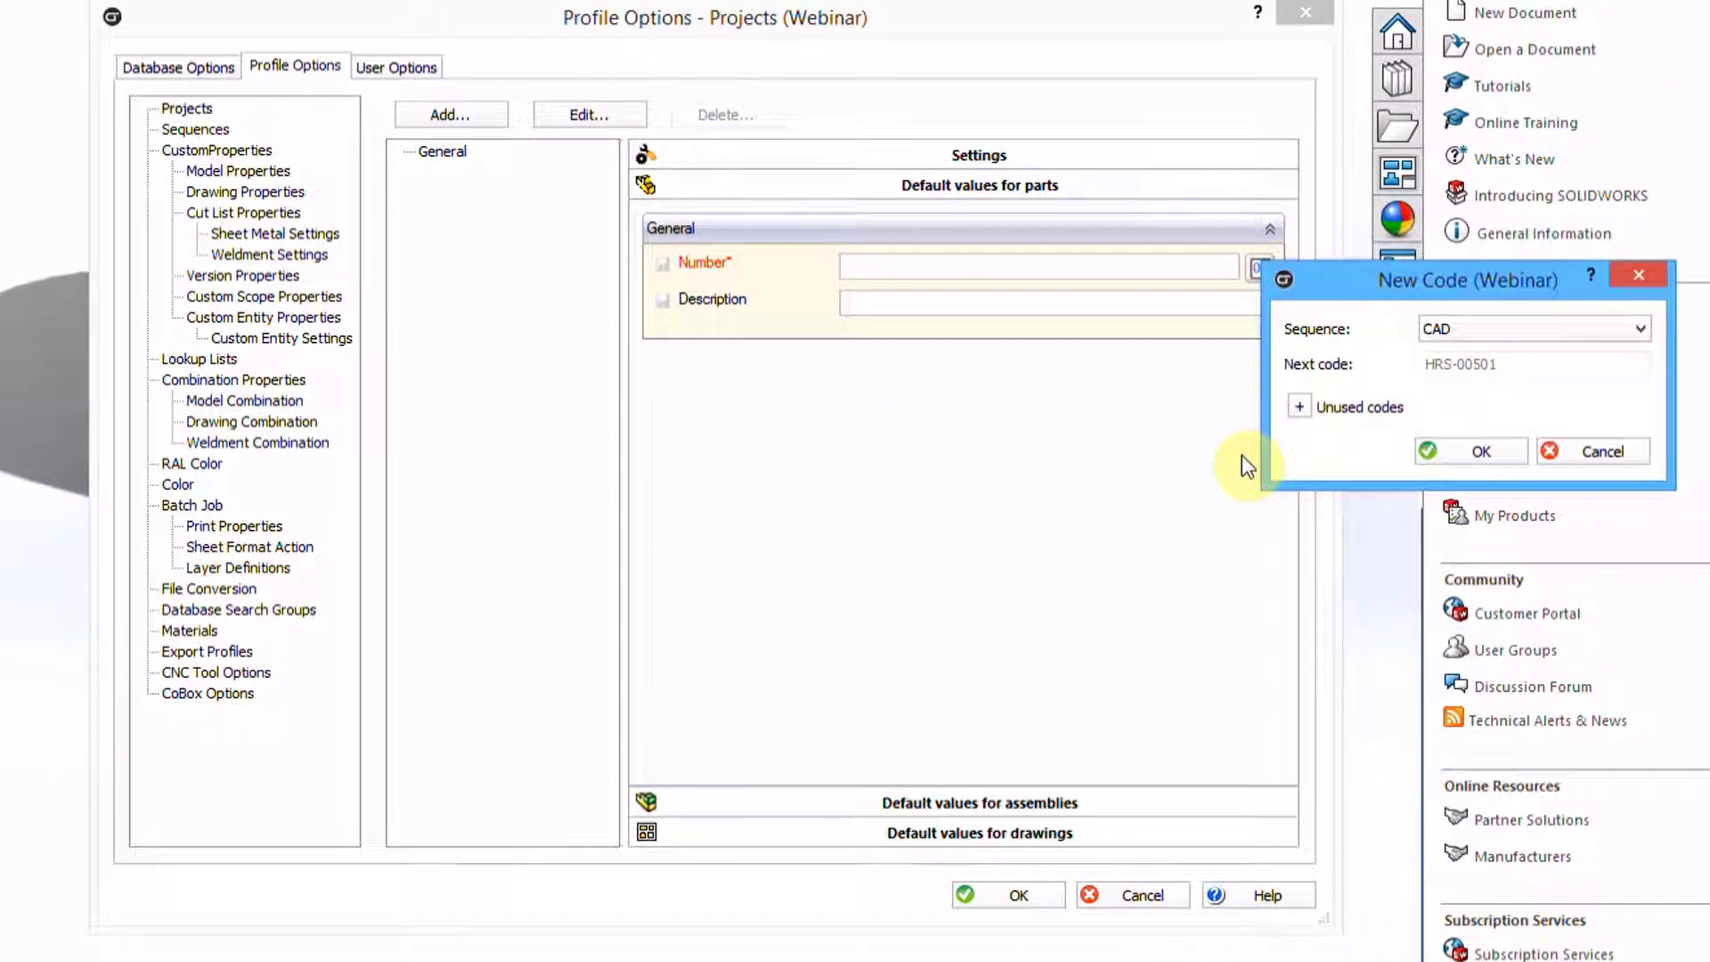
pyautogui.click(1450, 335)
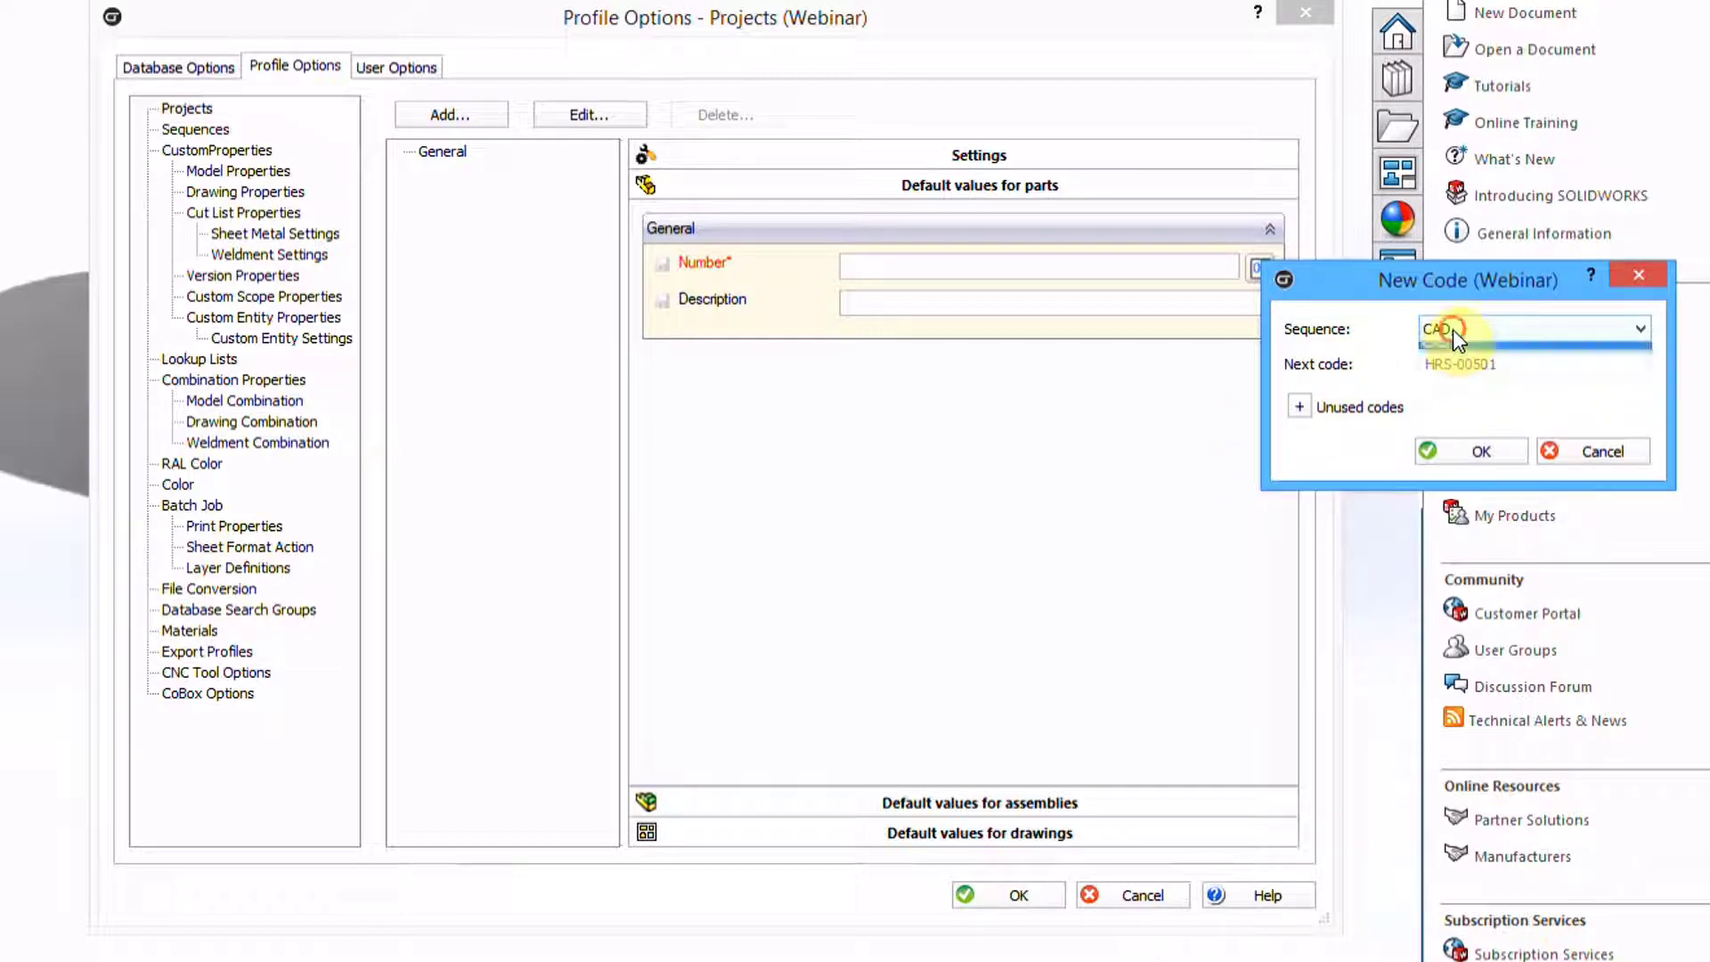
pyautogui.click(1452, 326)
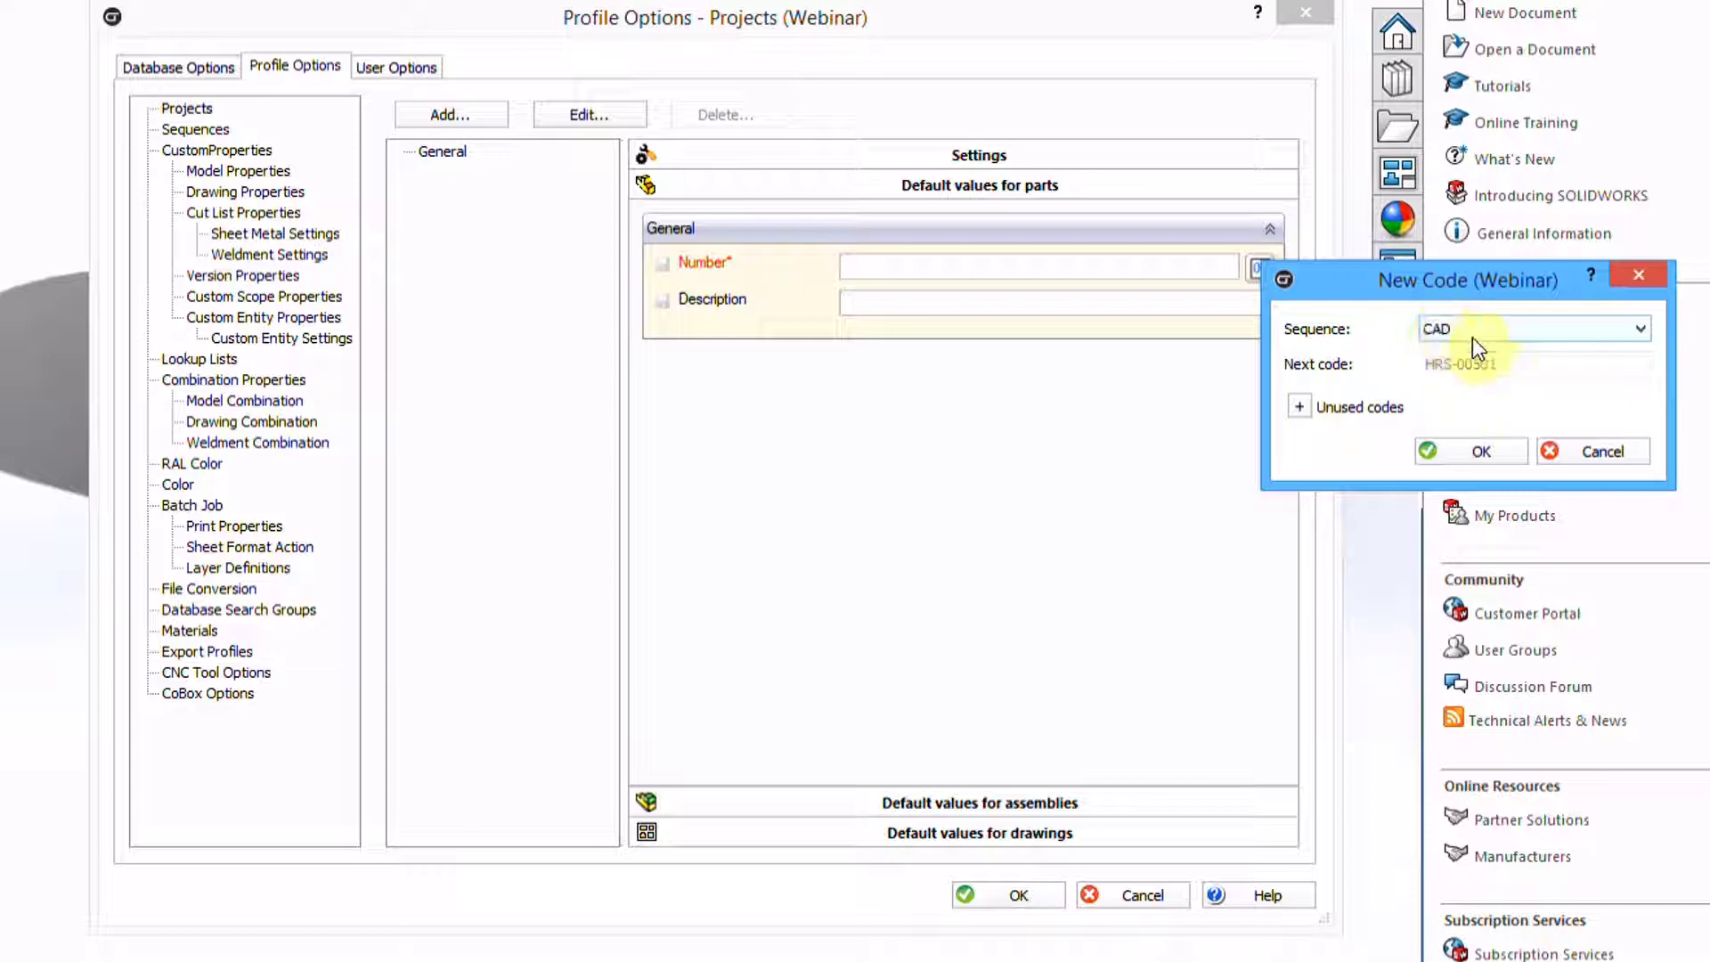
pyautogui.click(1456, 456)
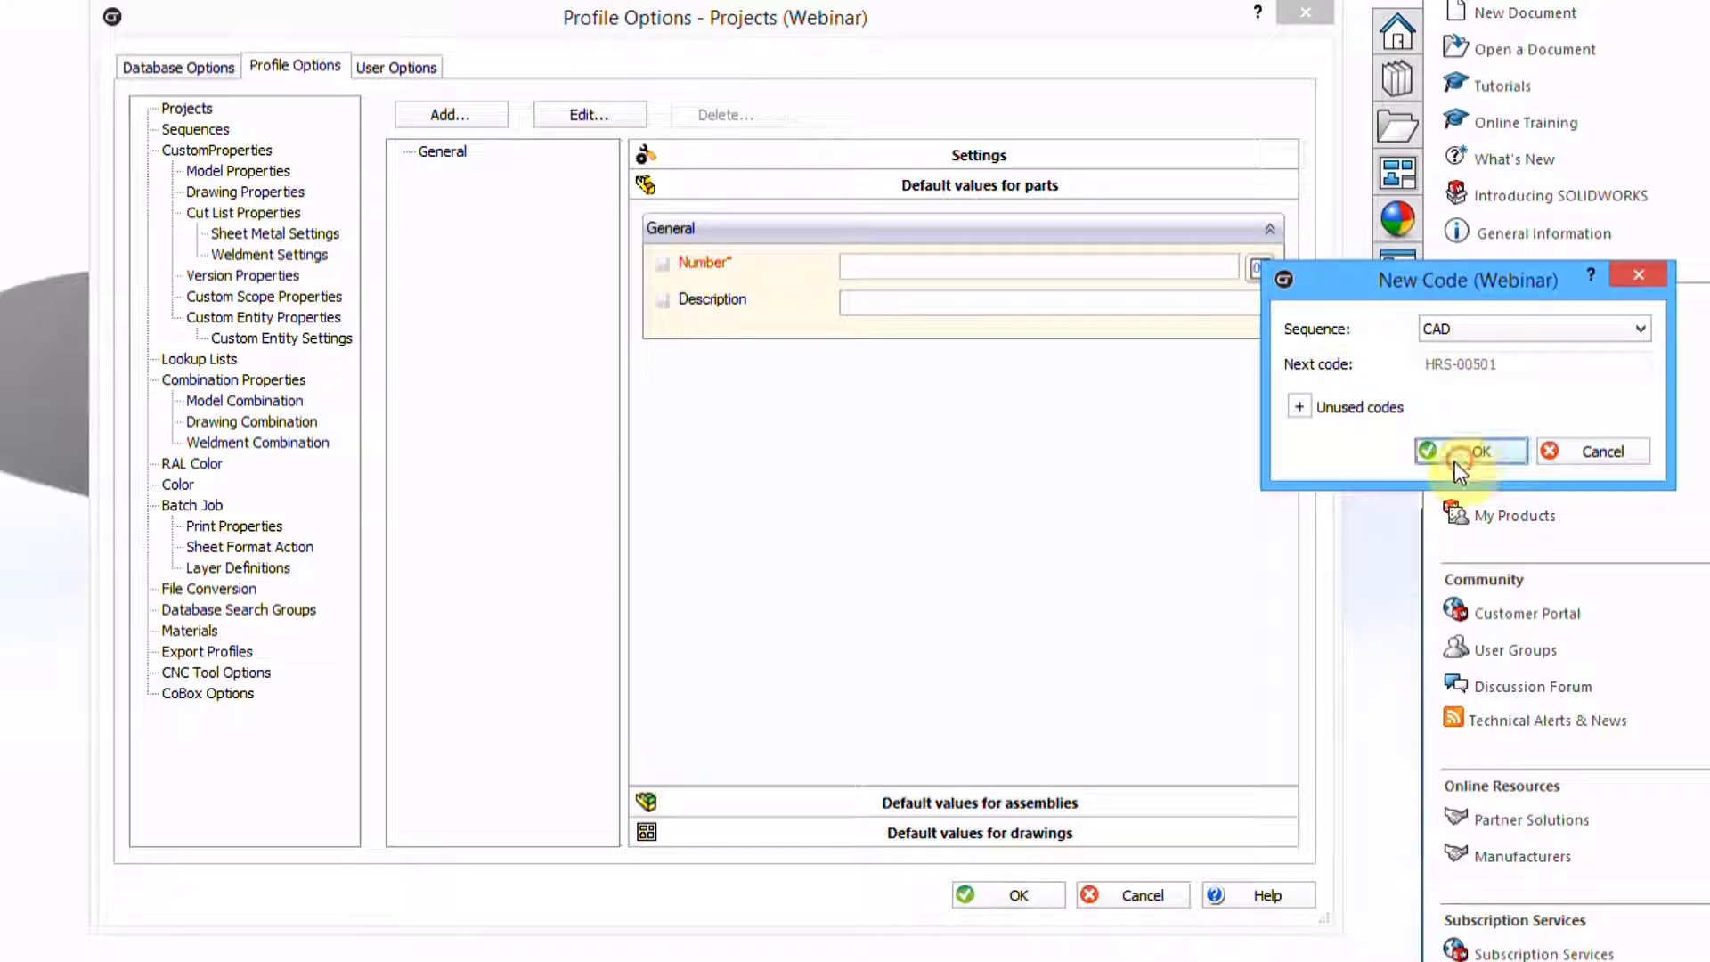
pyautogui.click(1085, 803)
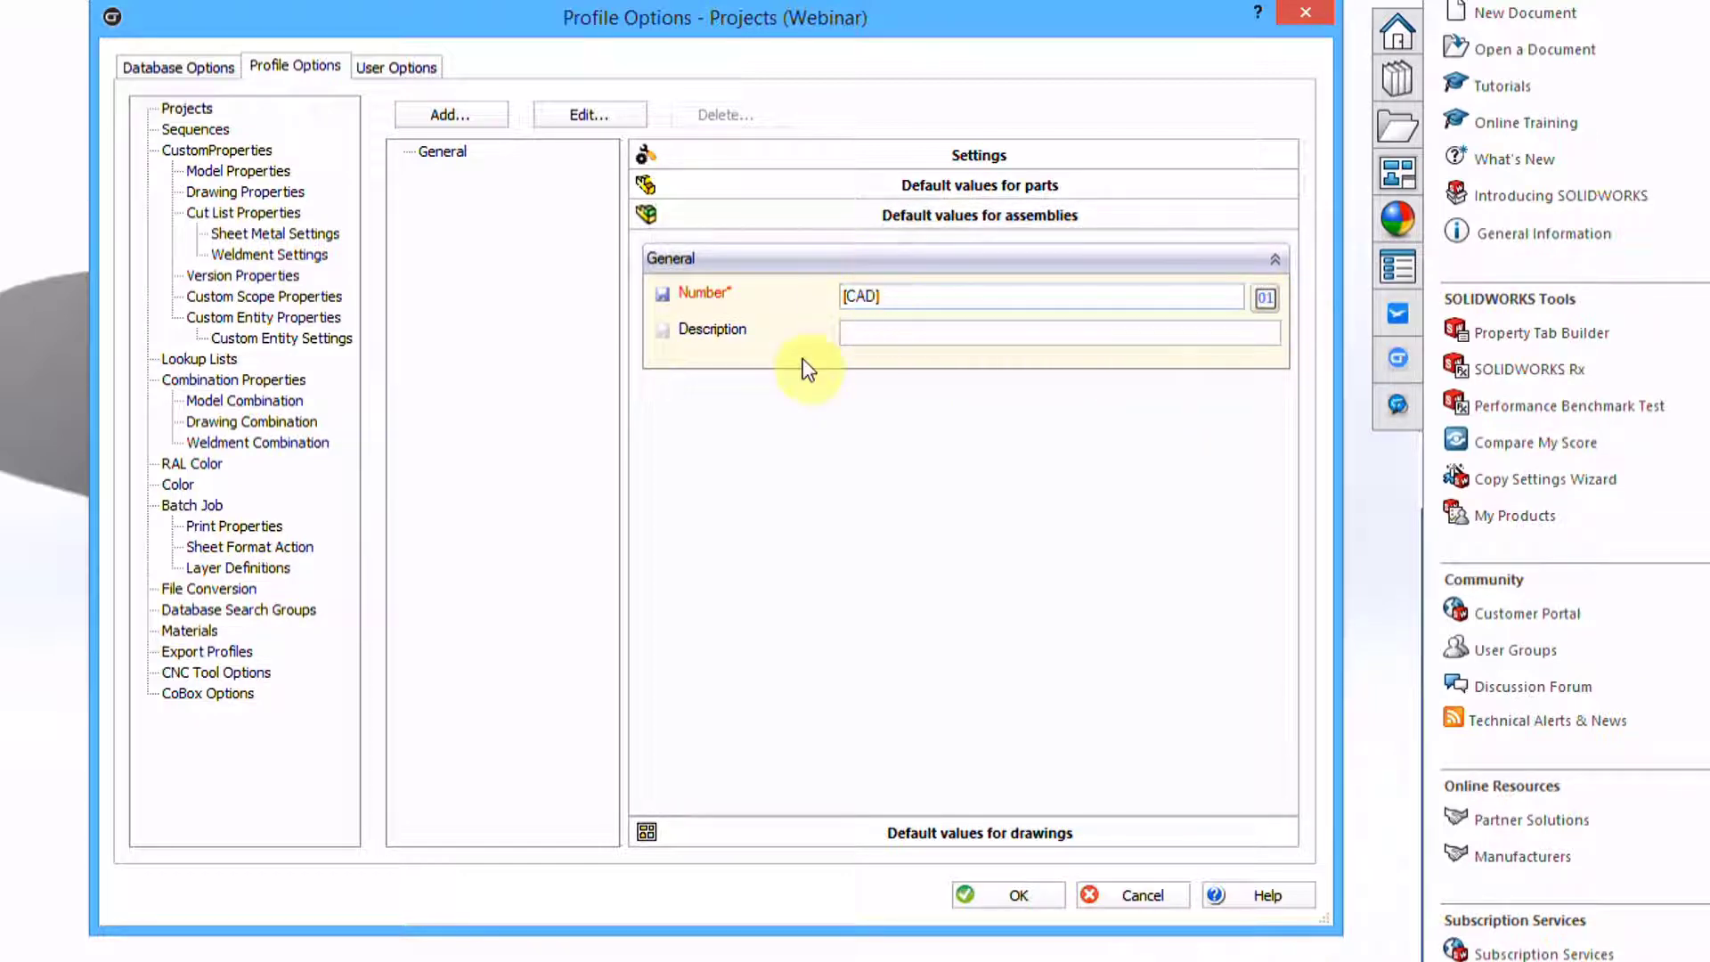
pyautogui.click(1036, 817)
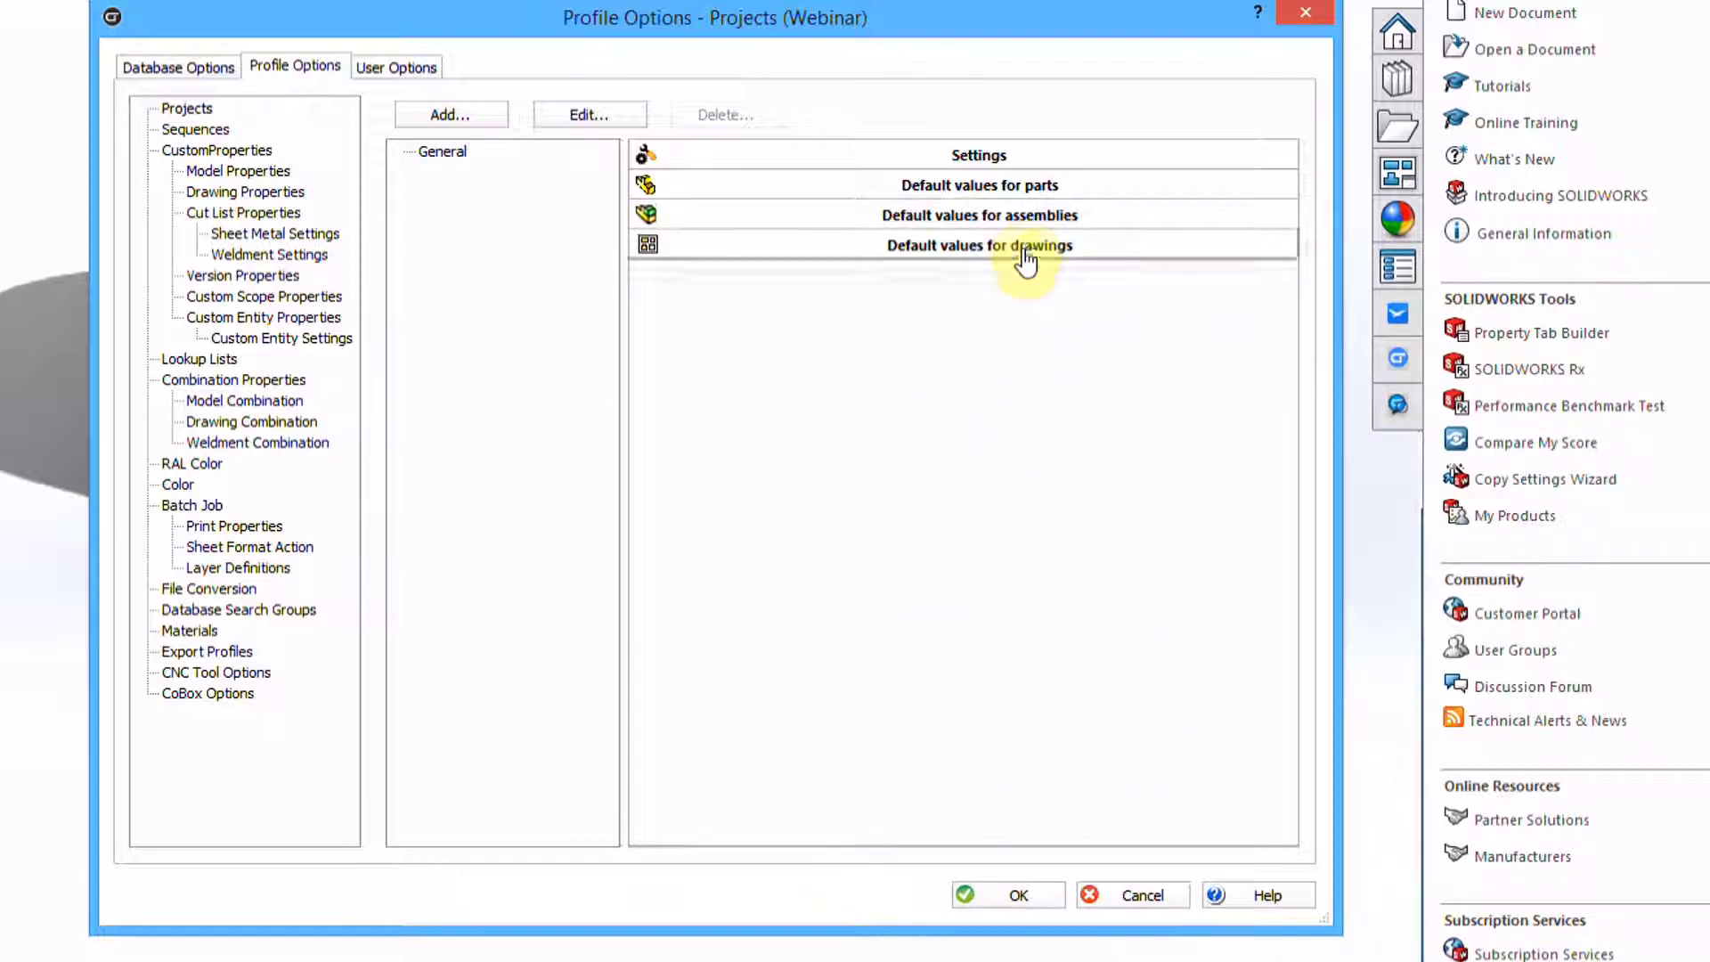
pyautogui.click(1005, 892)
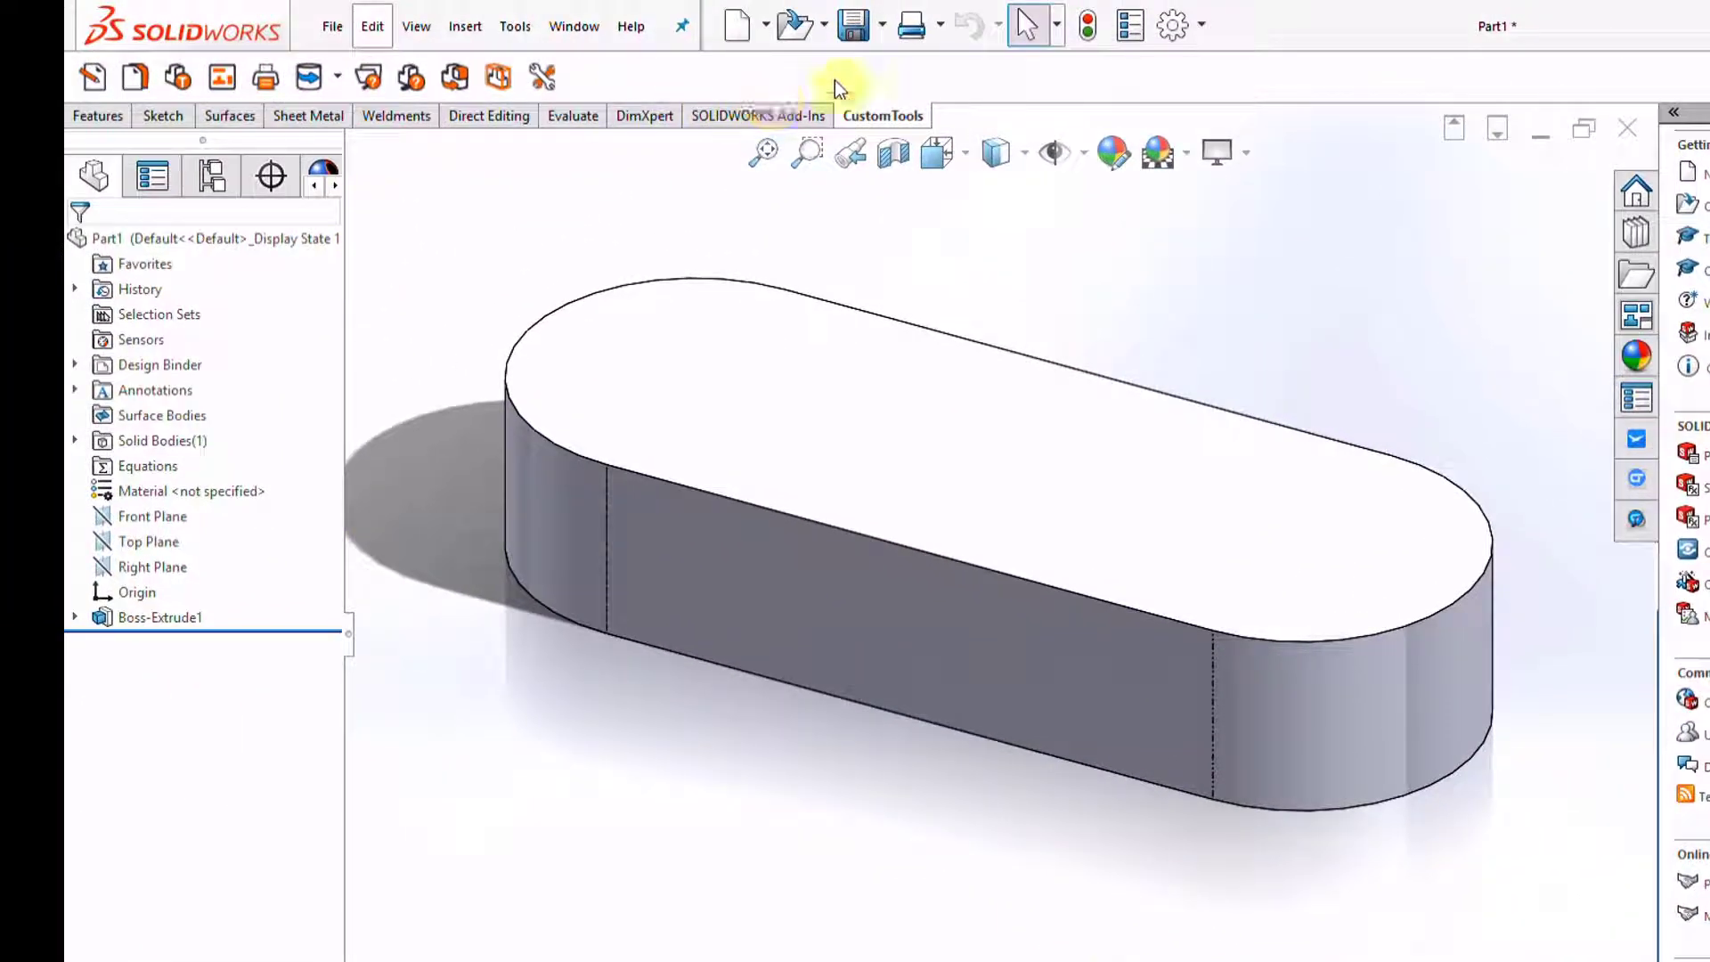
# Accept Number HRS-00501 for the part and check its summary properties
pyautogui.click(93, 76)
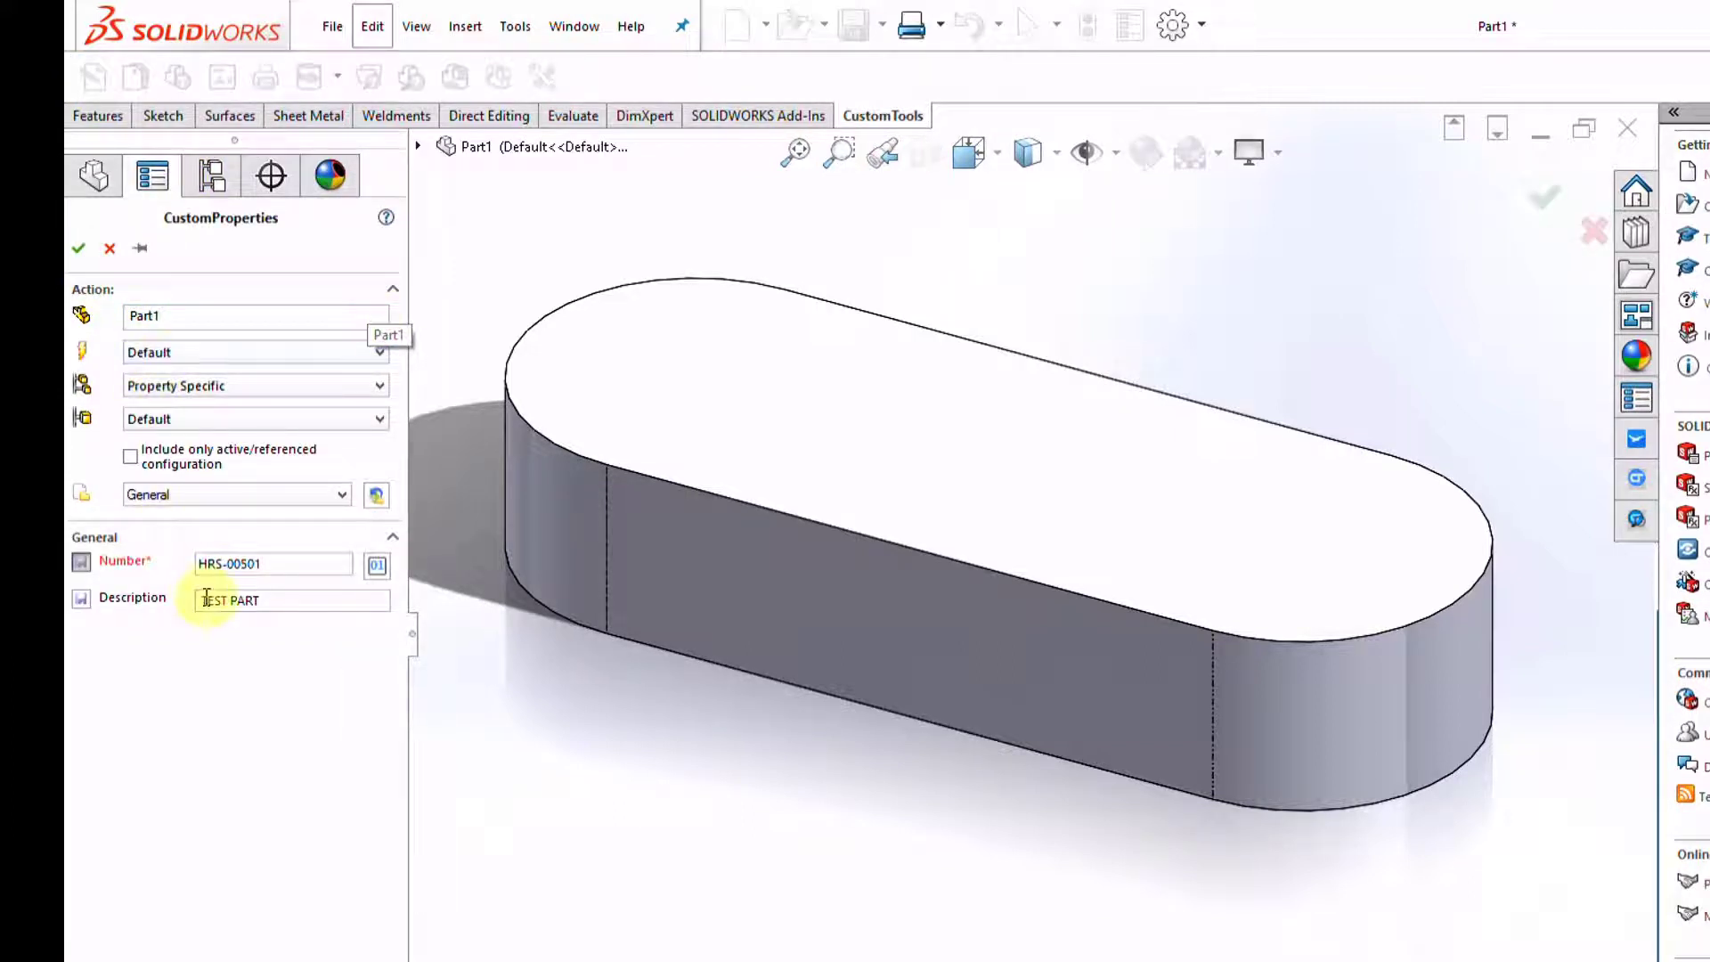
pyautogui.click(78, 248)
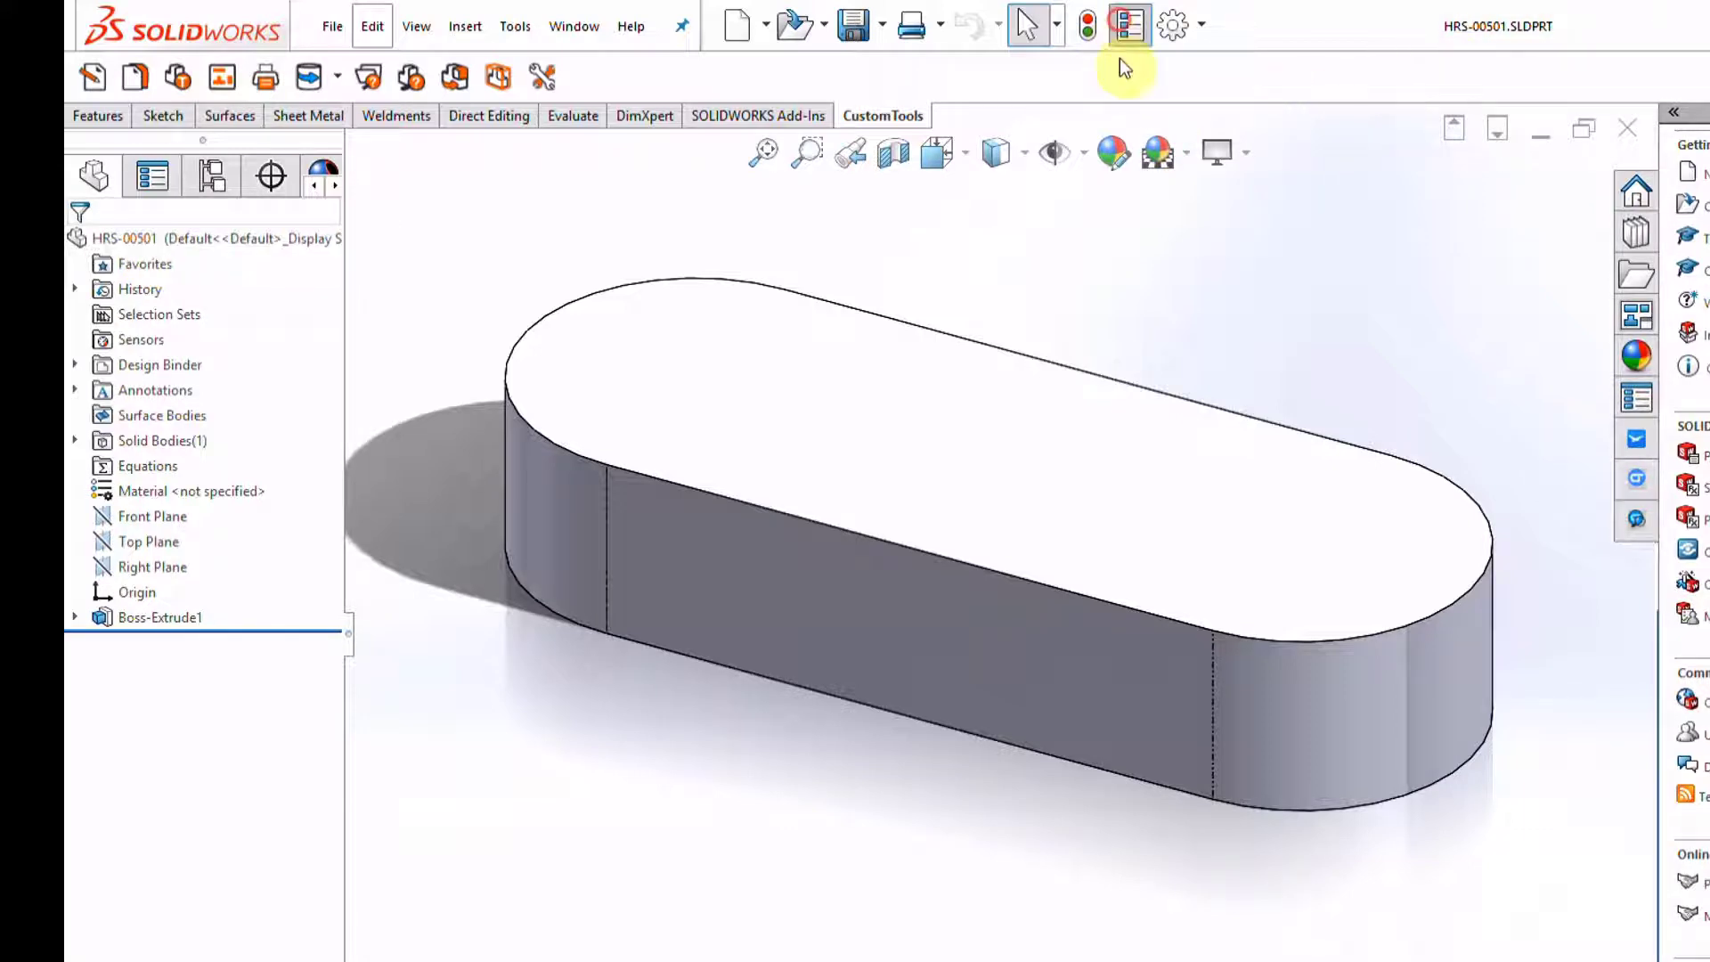
pyautogui.click(1129, 25)
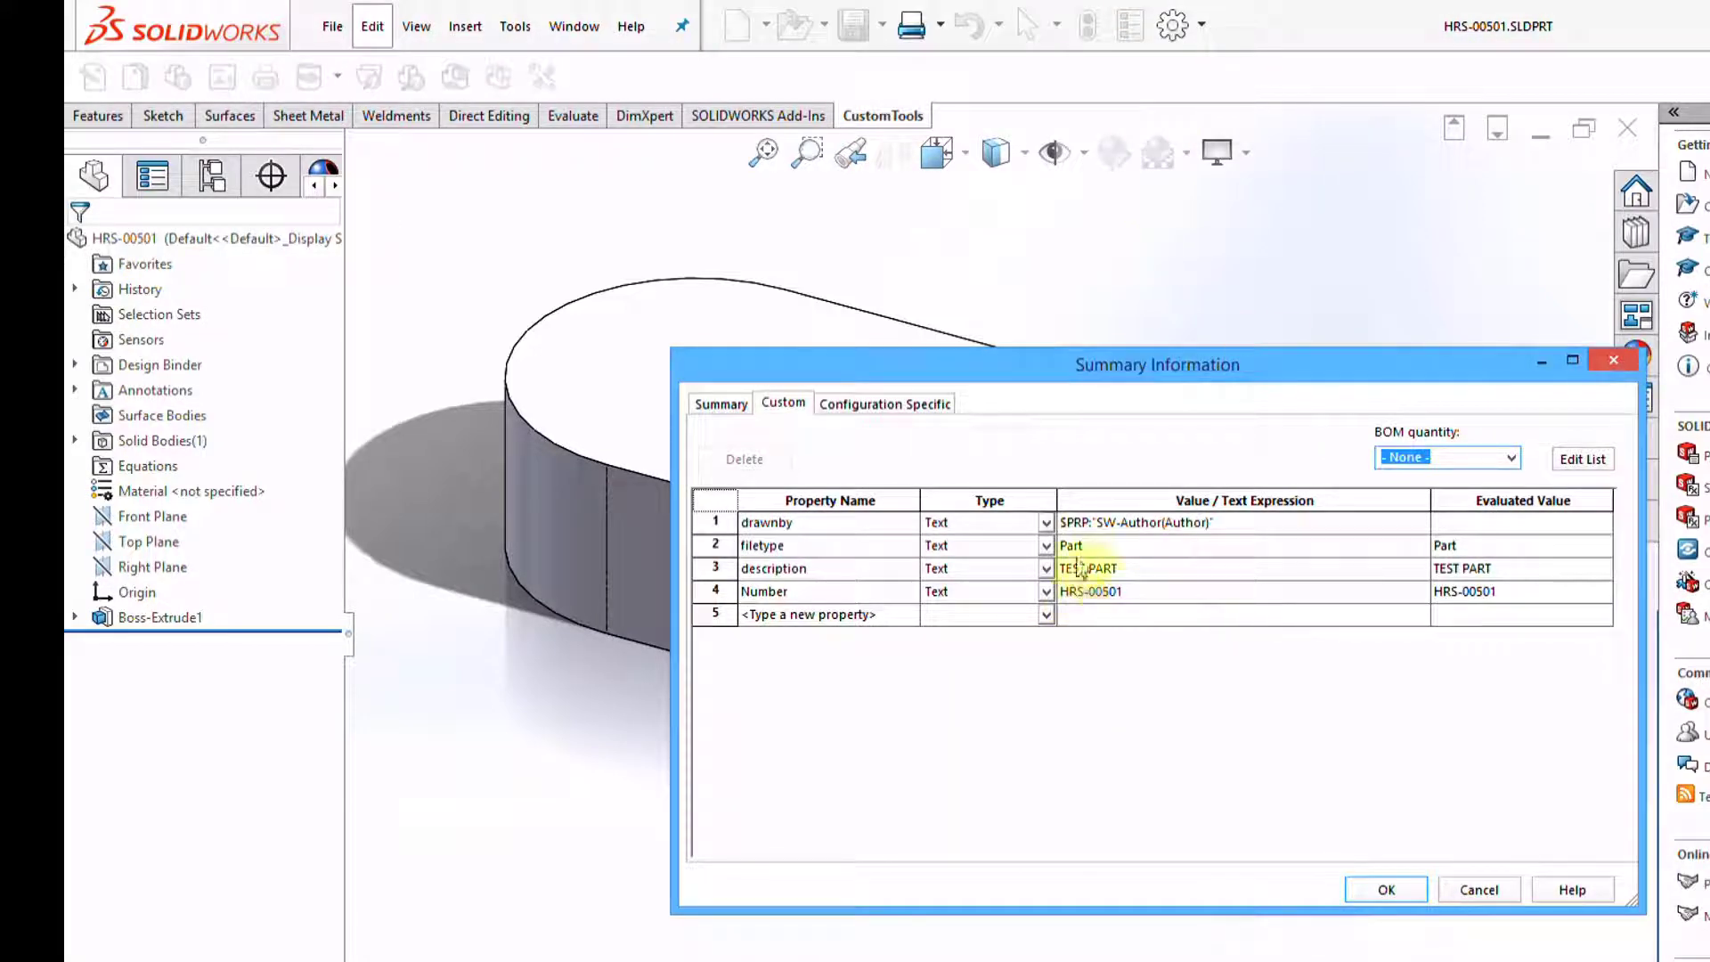
pyautogui.click(1482, 891)
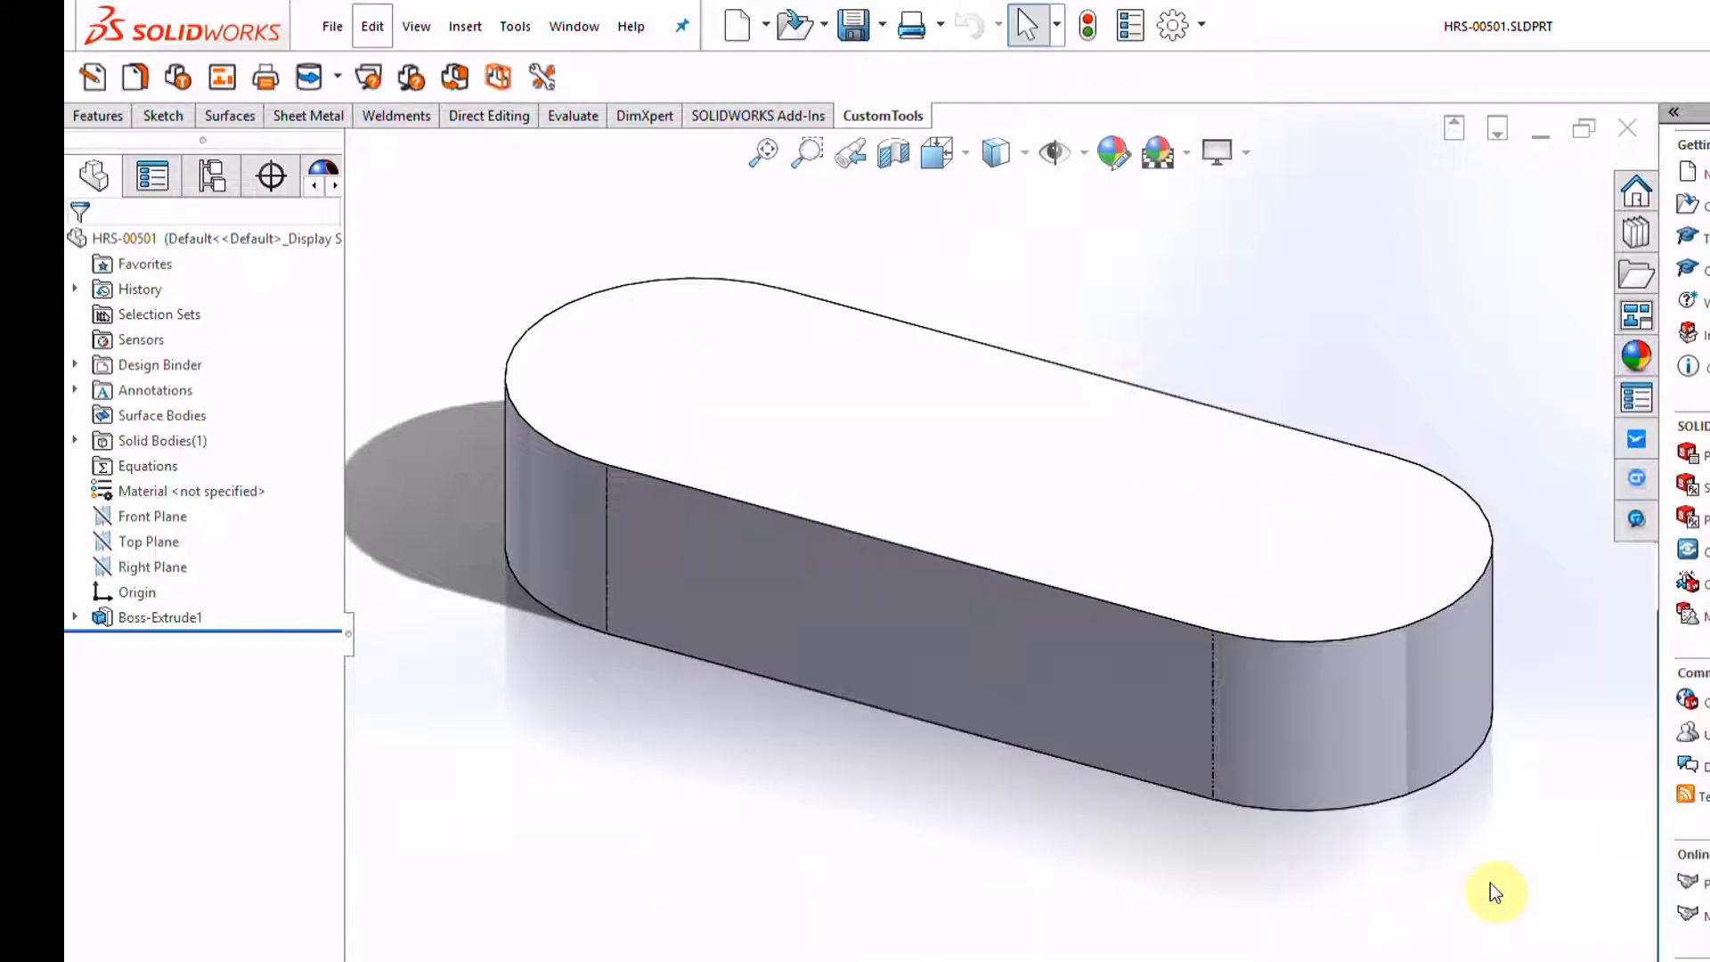
# Confirm with Find References that HRS-00501.SLDPRT sits in the Webinar Models folder
pyautogui.click(332, 26)
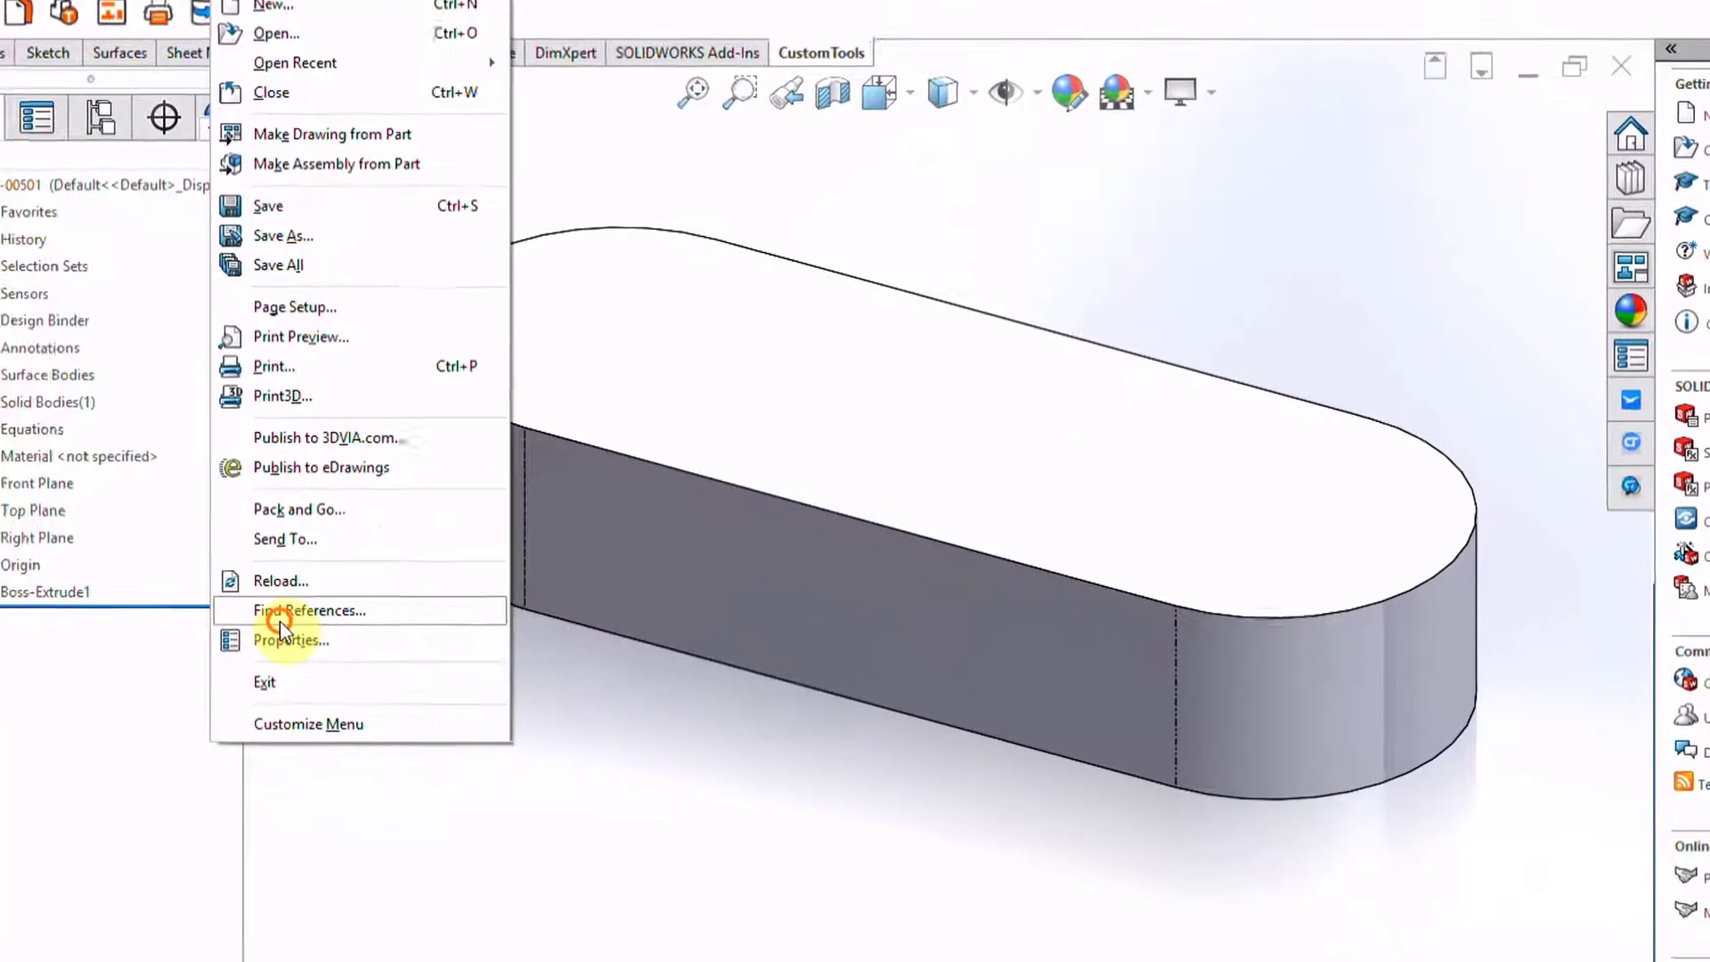
pyautogui.click(361, 634)
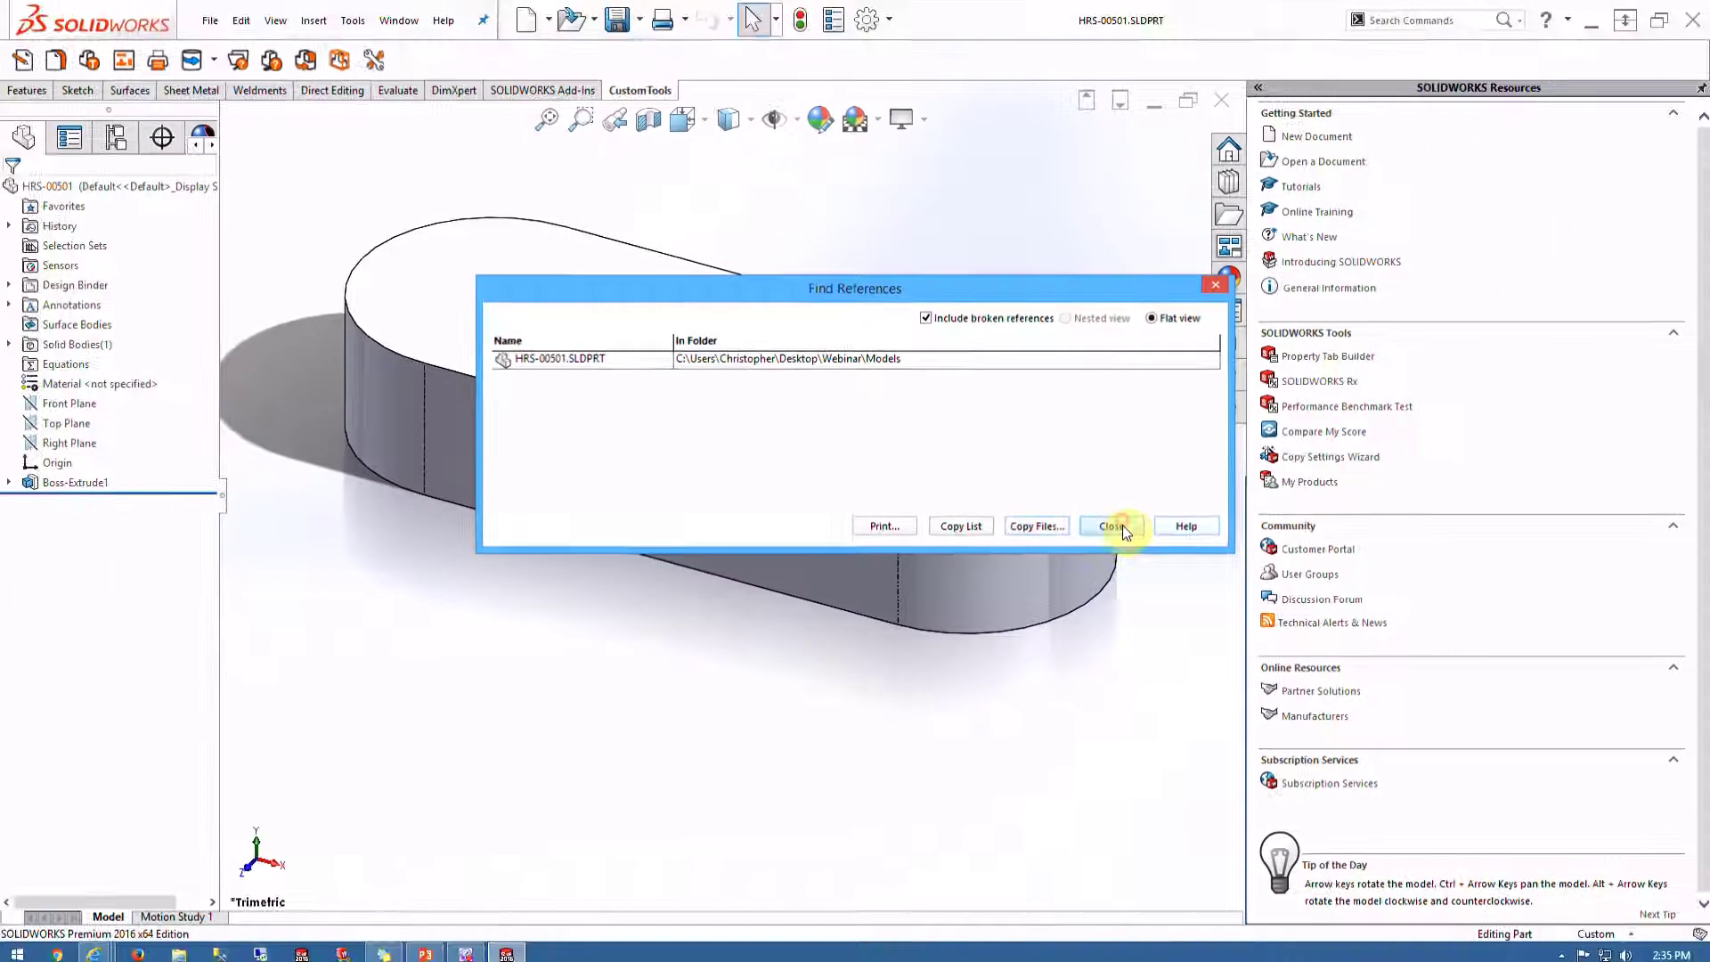
pyautogui.click(1369, 522)
pyautogui.click(210, 19)
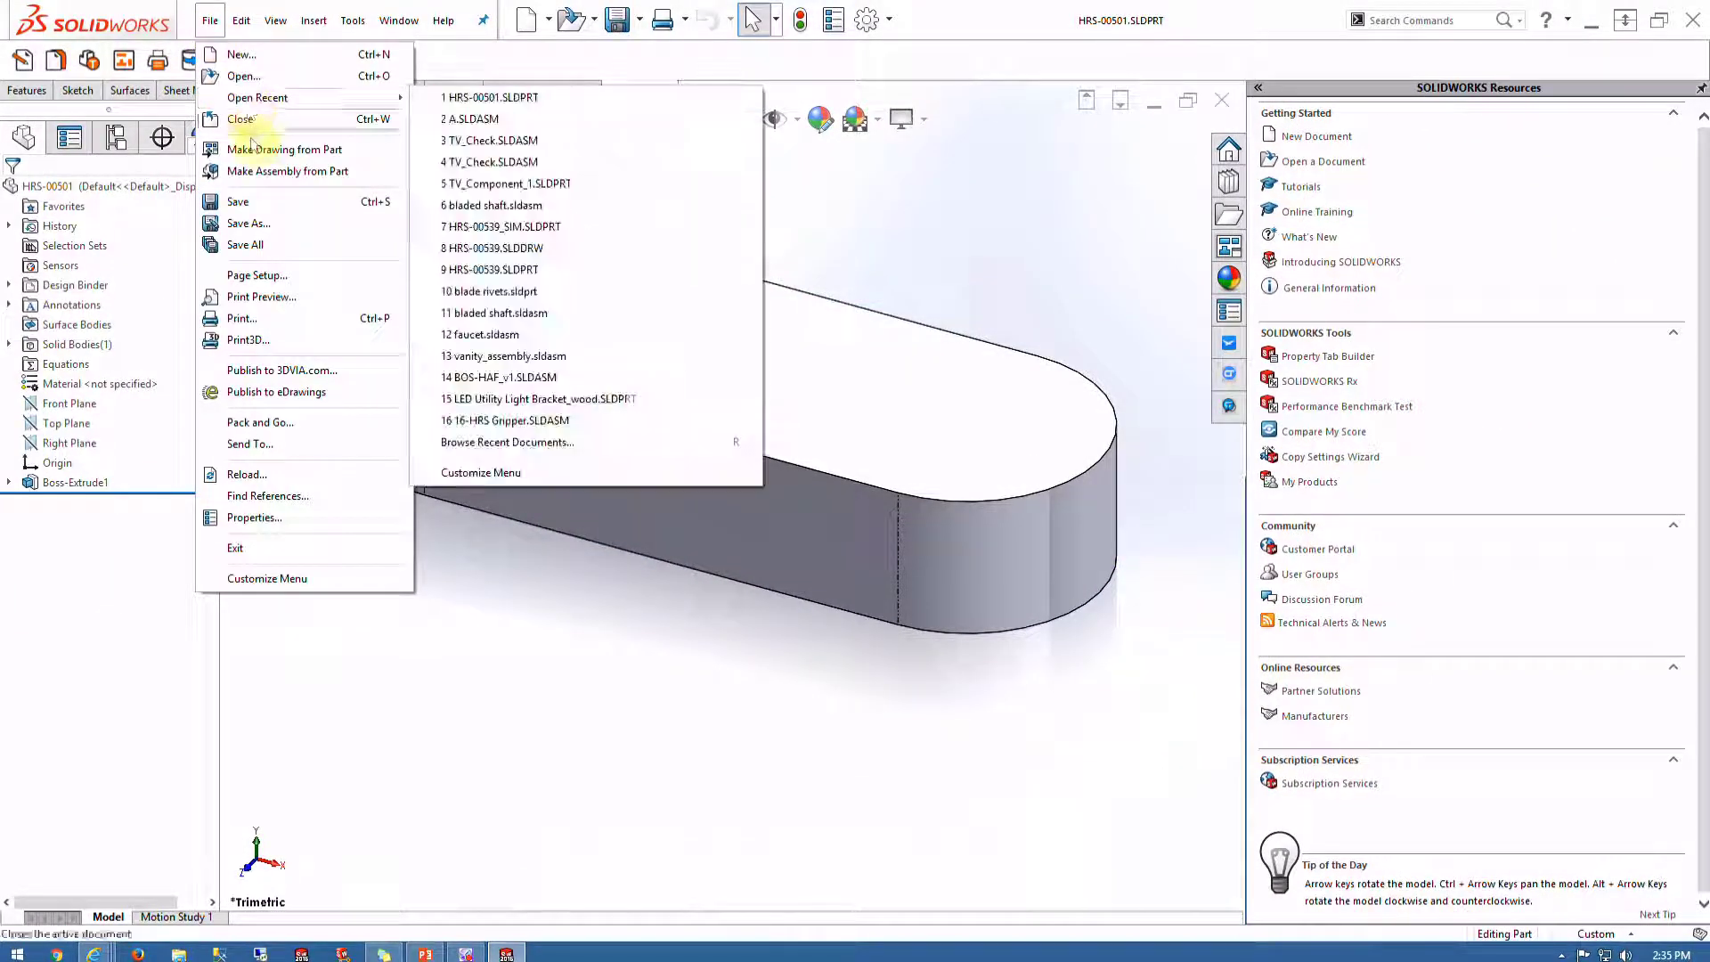
# Make a drawing on the A-Hor HawkWare template with an isometric view and save it
pyautogui.click(253, 151)
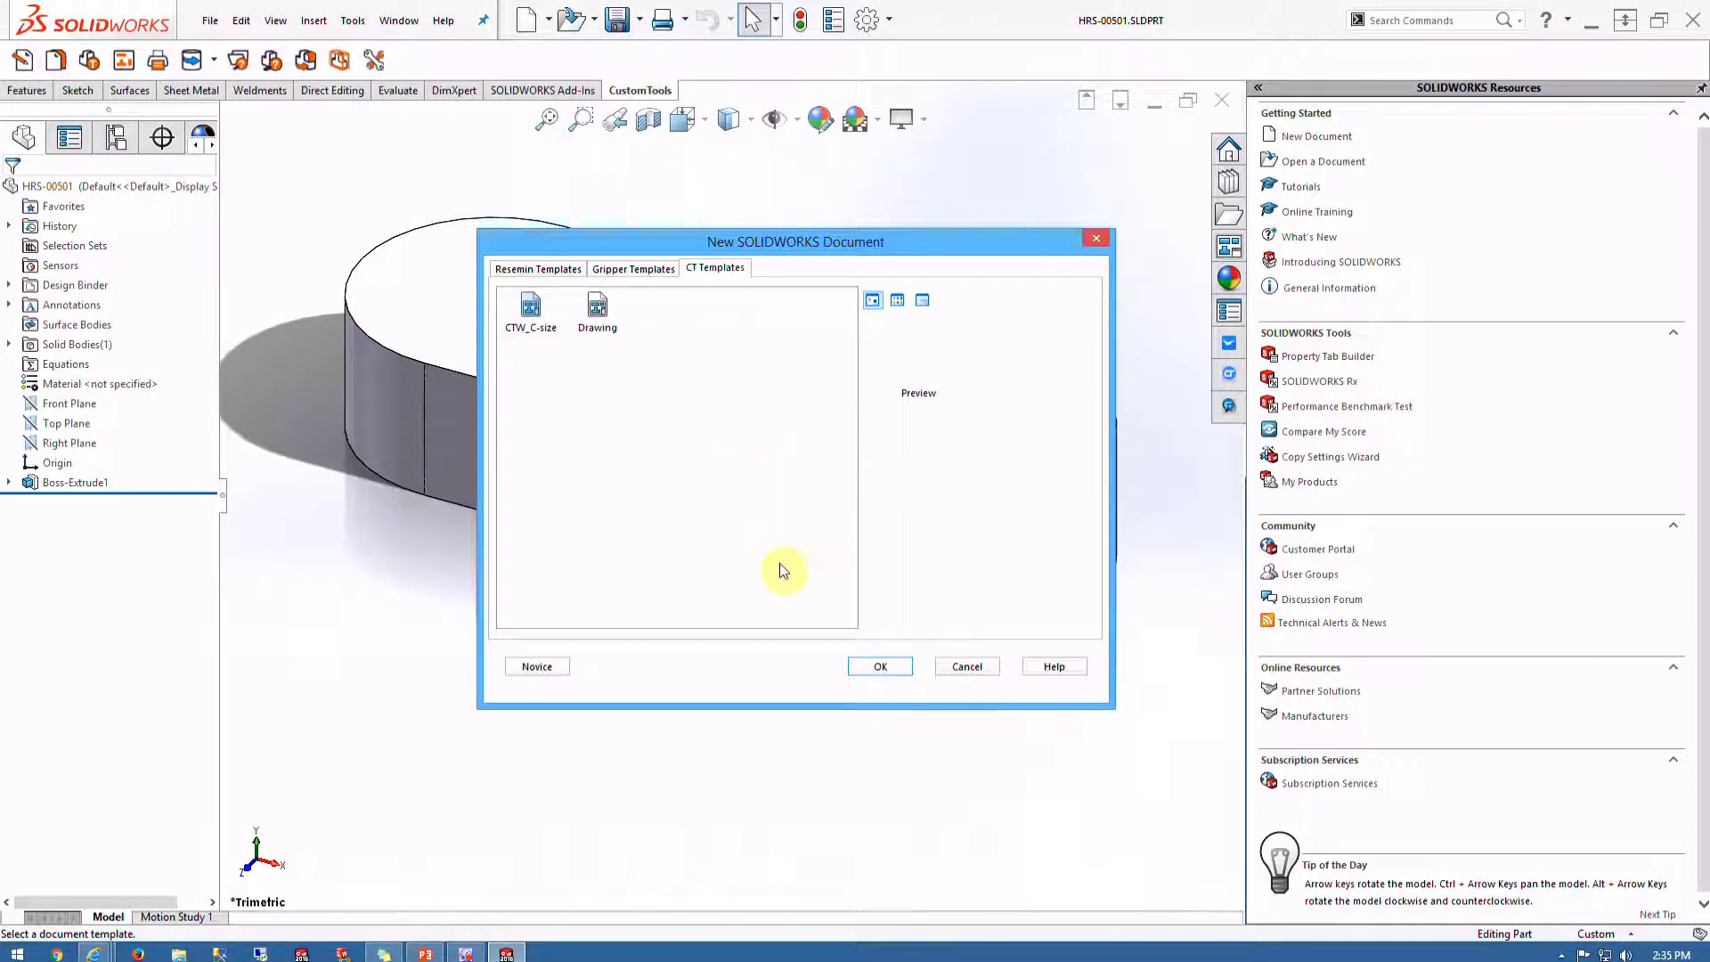
pyautogui.click(633, 268)
pyautogui.click(531, 311)
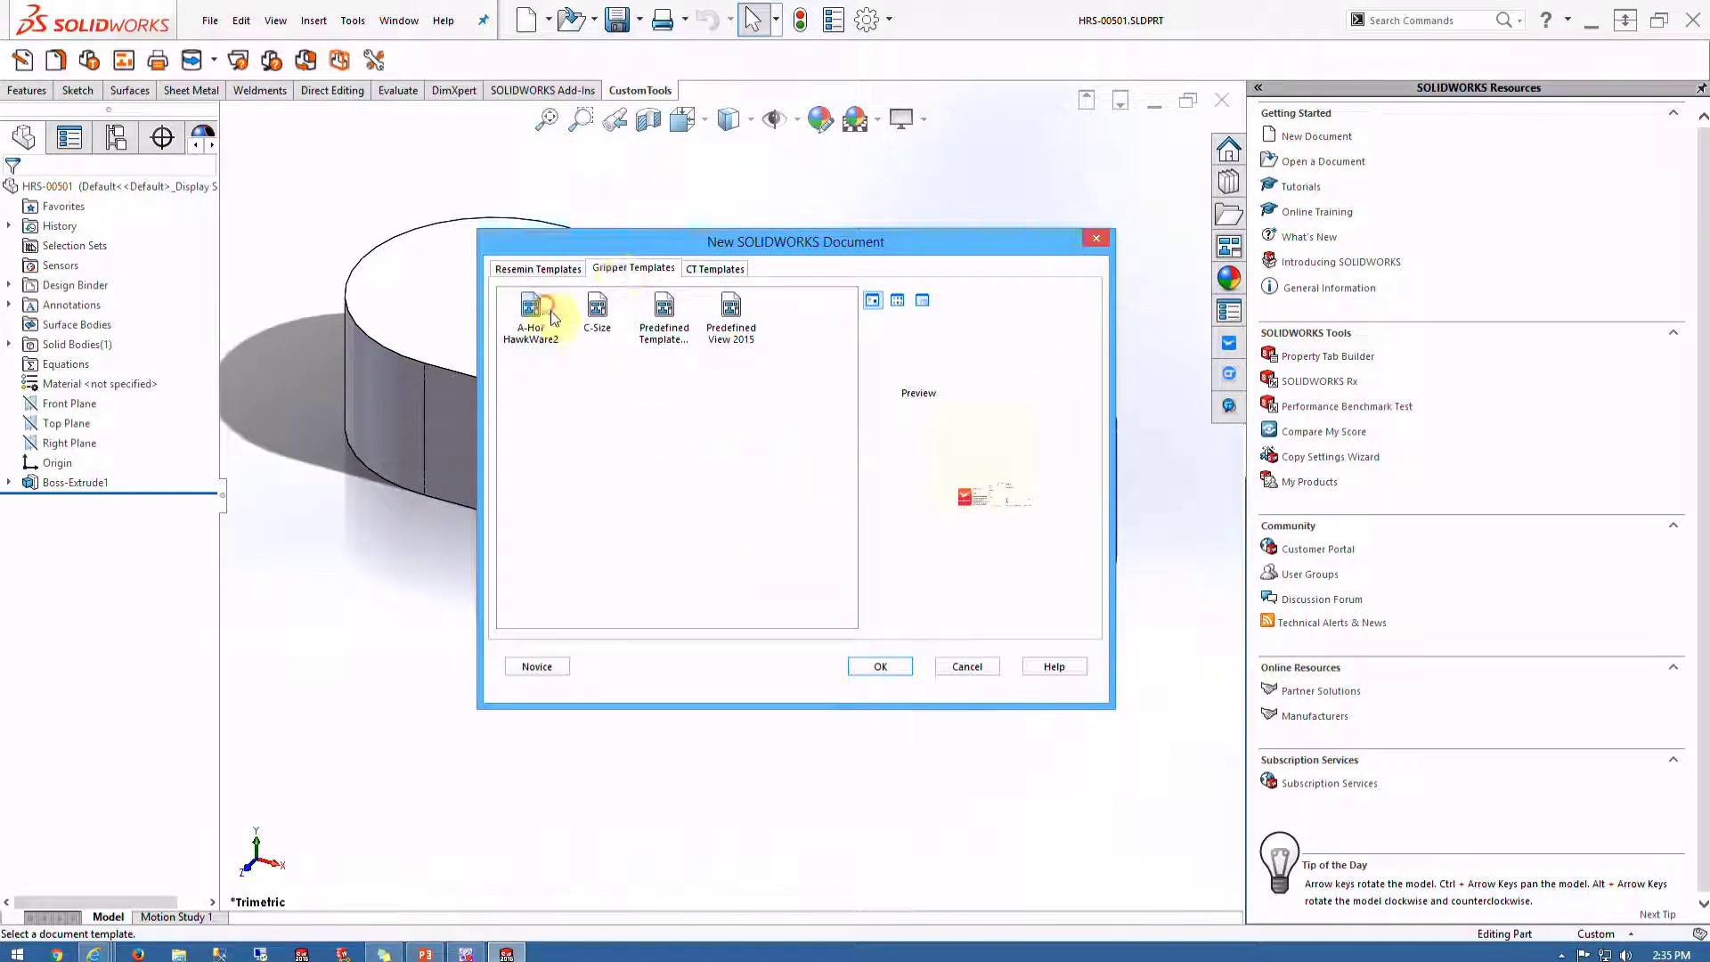
pyautogui.click(882, 666)
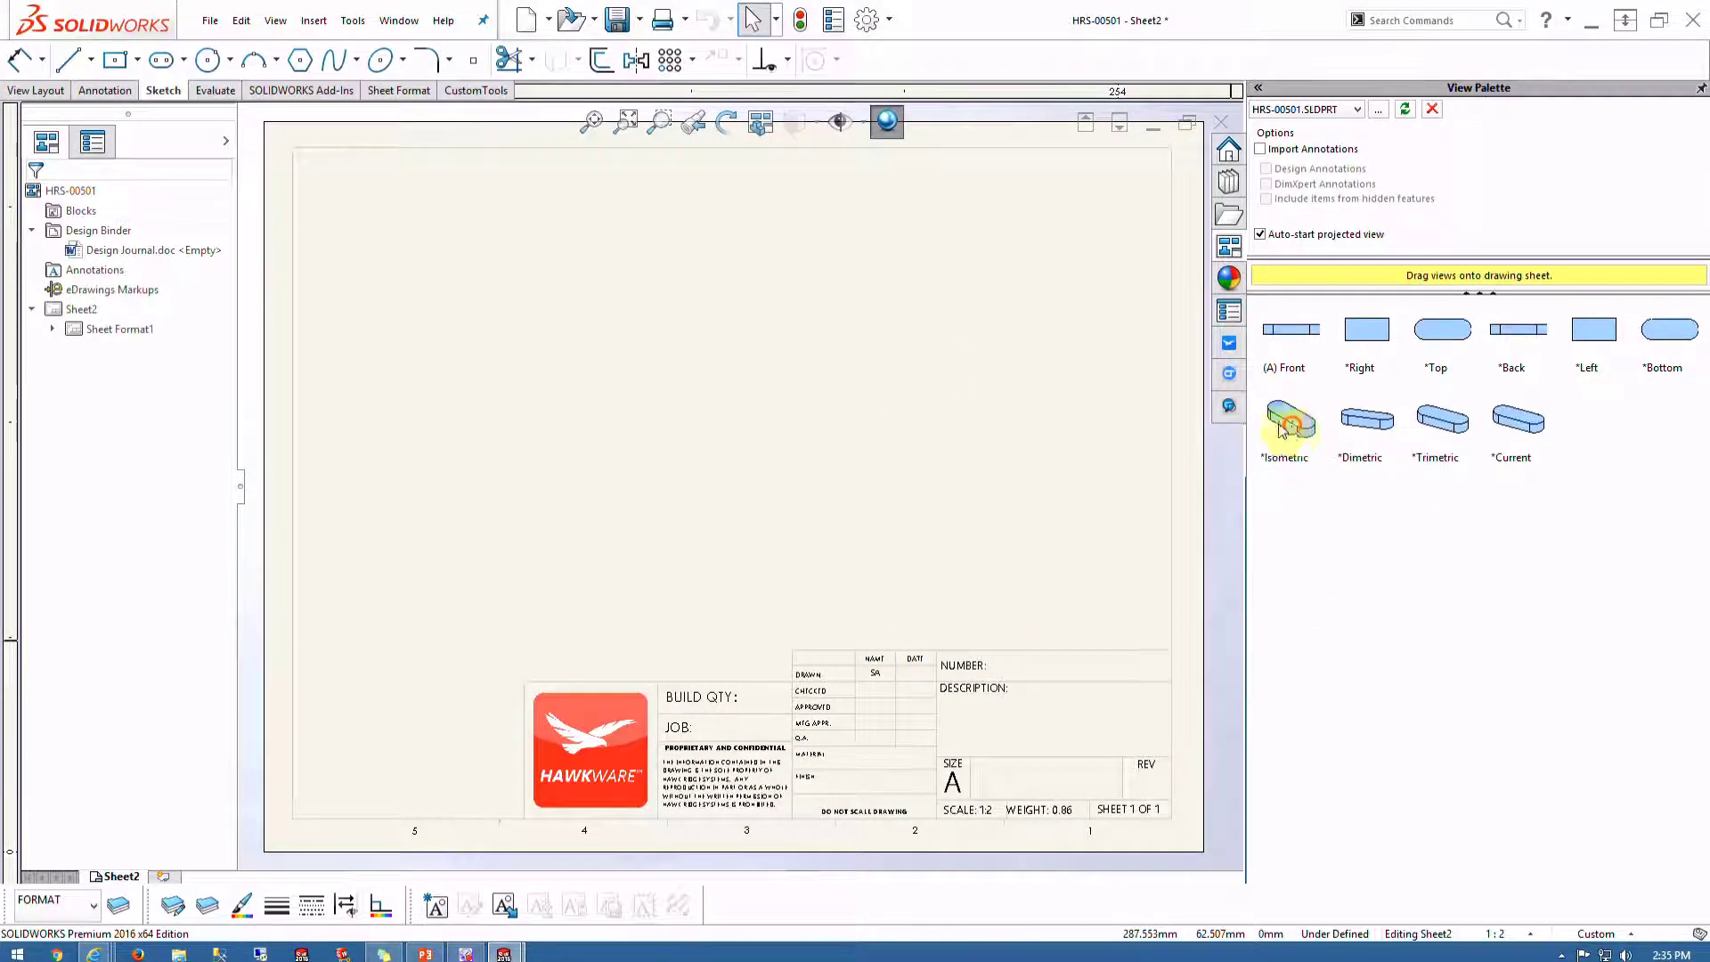
pyautogui.moveTo(1289, 421); pyautogui.dragTo(705, 412)
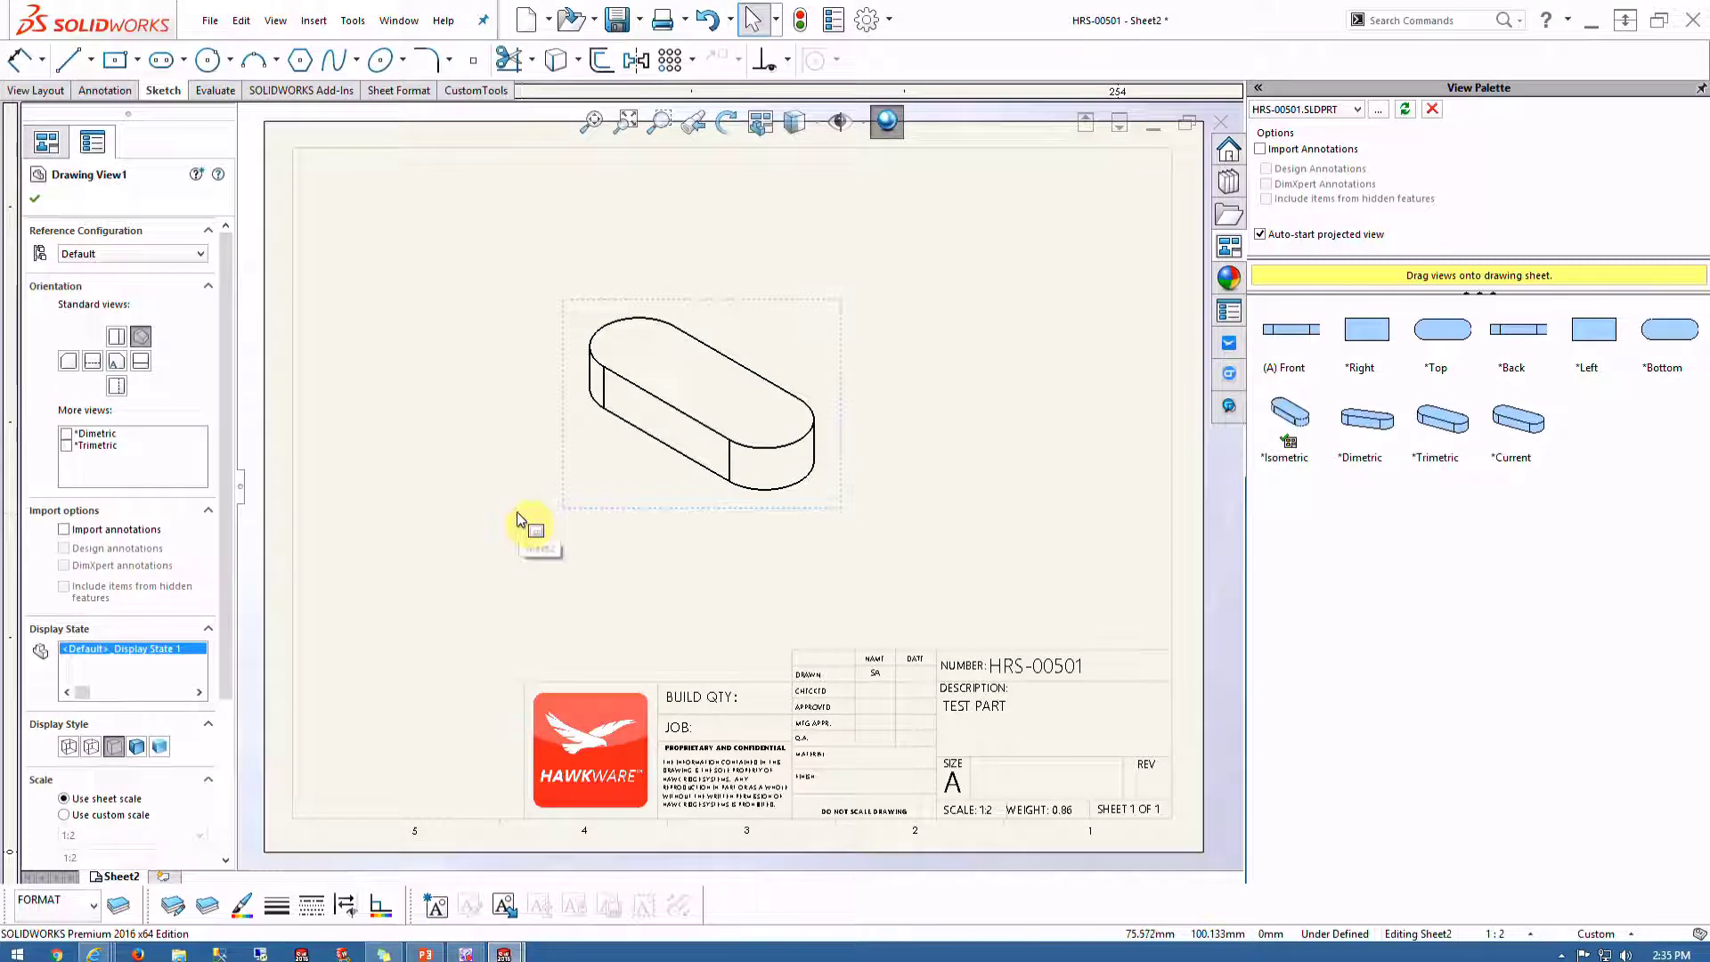
pyautogui.click(35, 199)
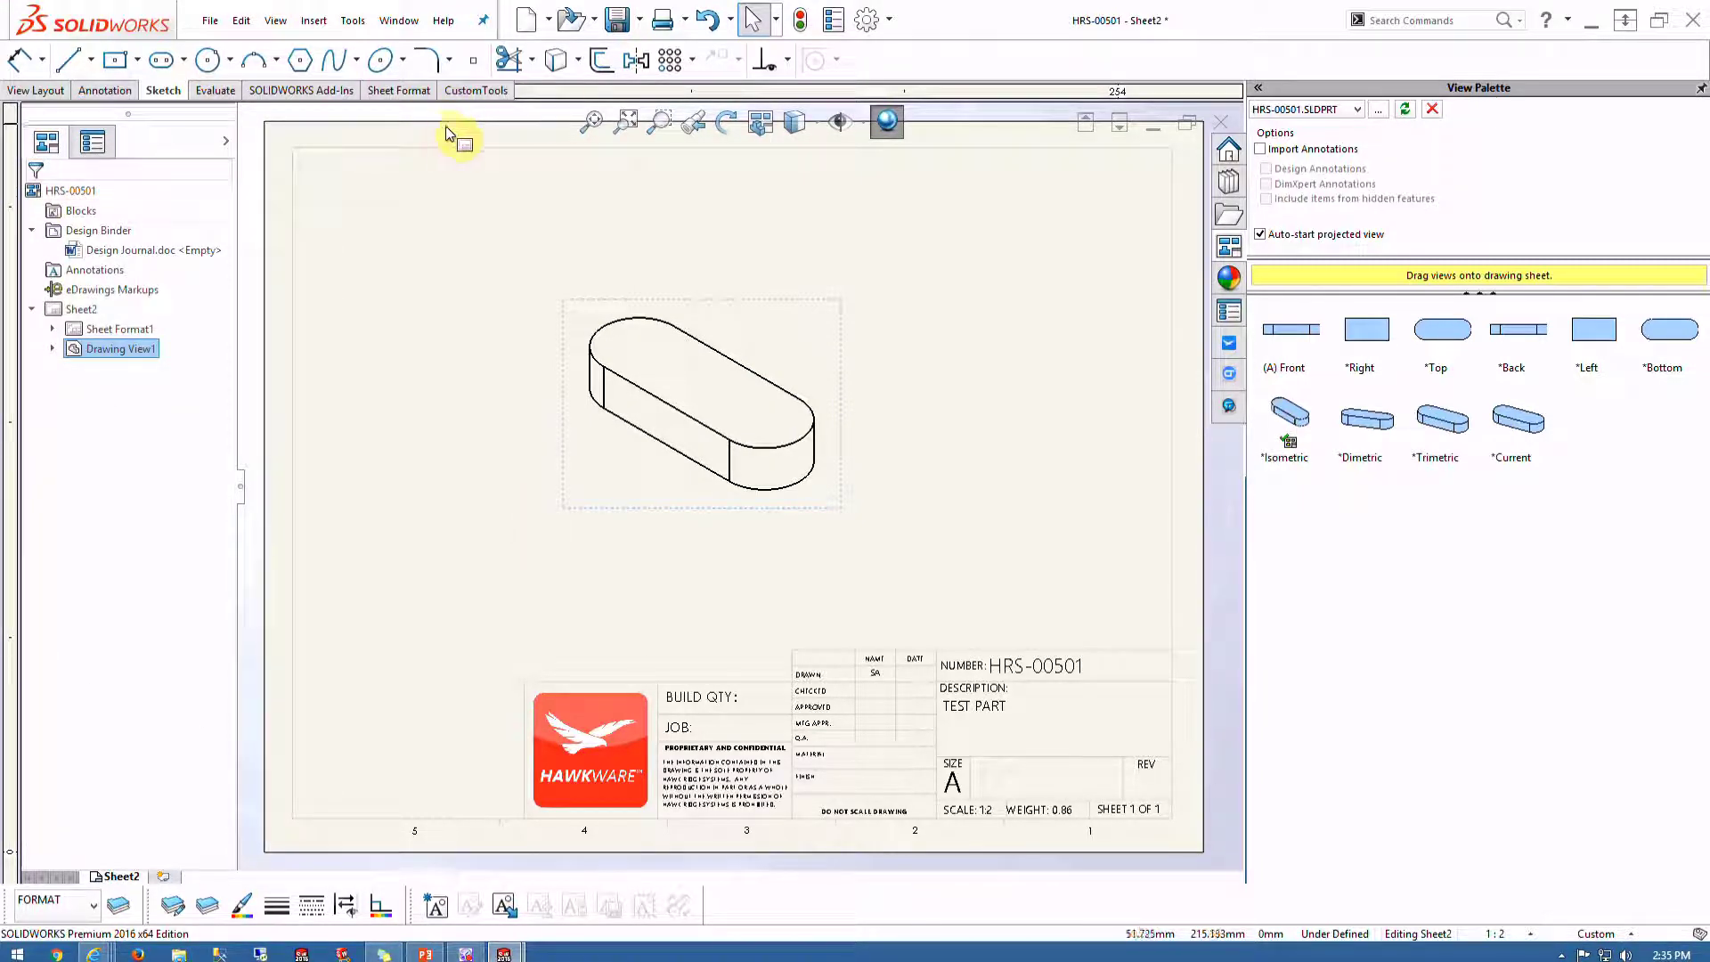
pyautogui.hotkey('ctrl', 's')
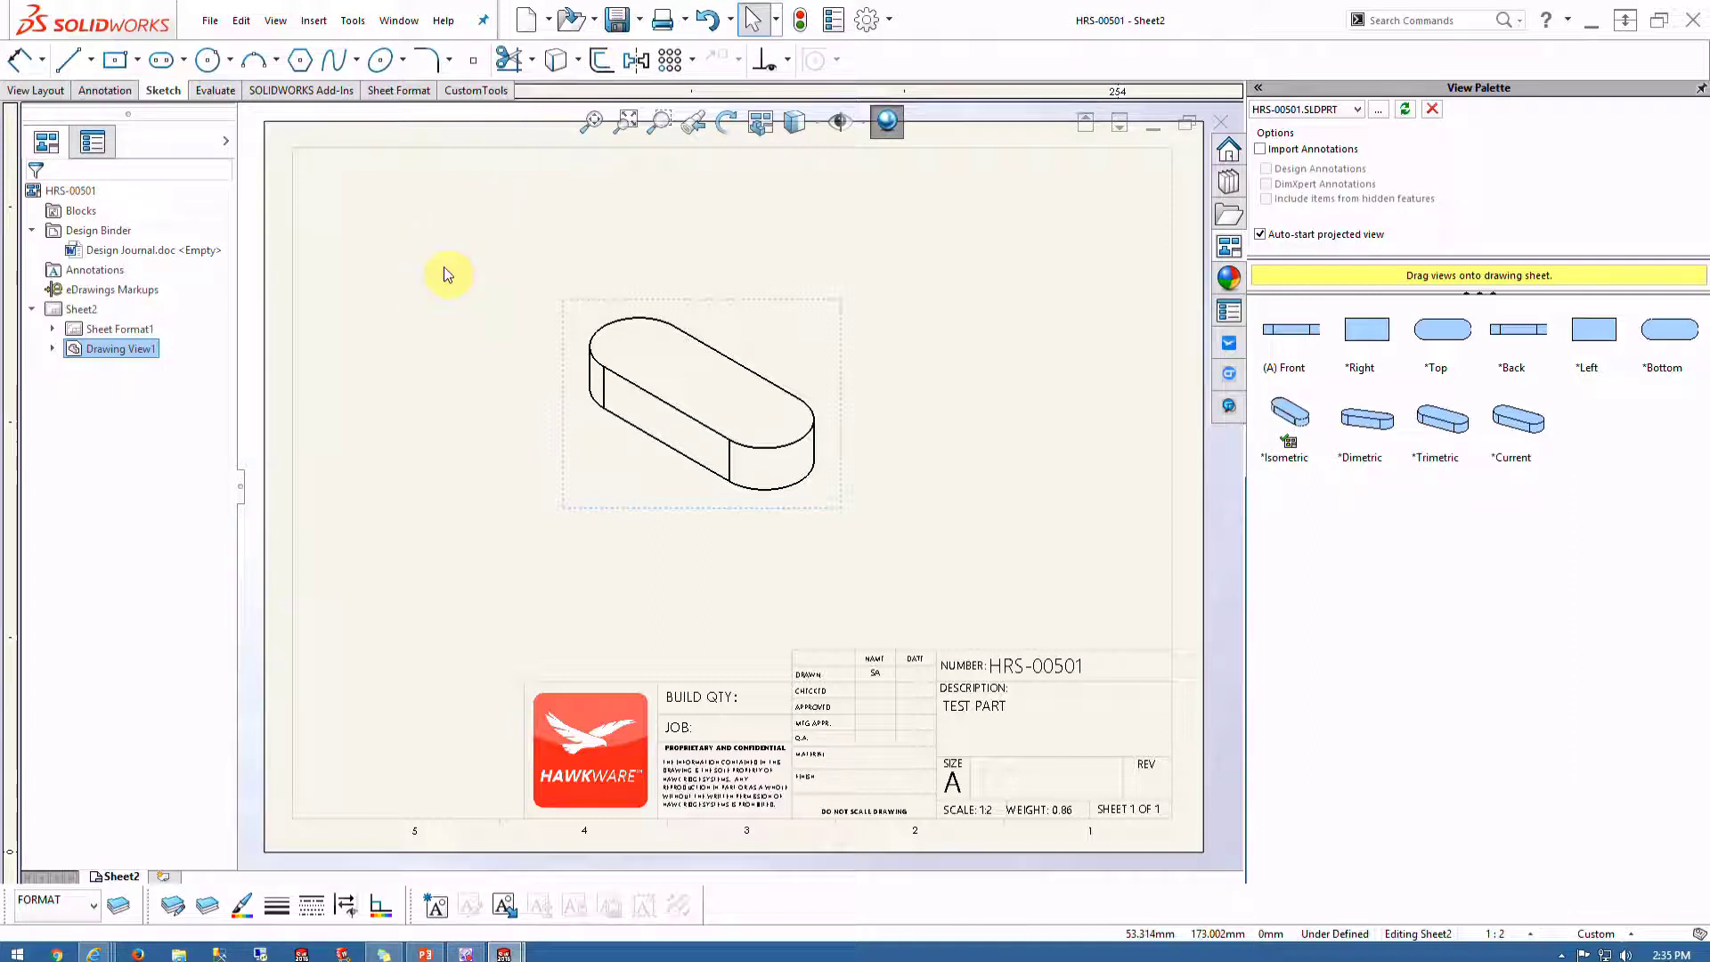
# Check the drawing's file references to confirm where HRS-00501.SLDDRW is saved
pyautogui.click(210, 20)
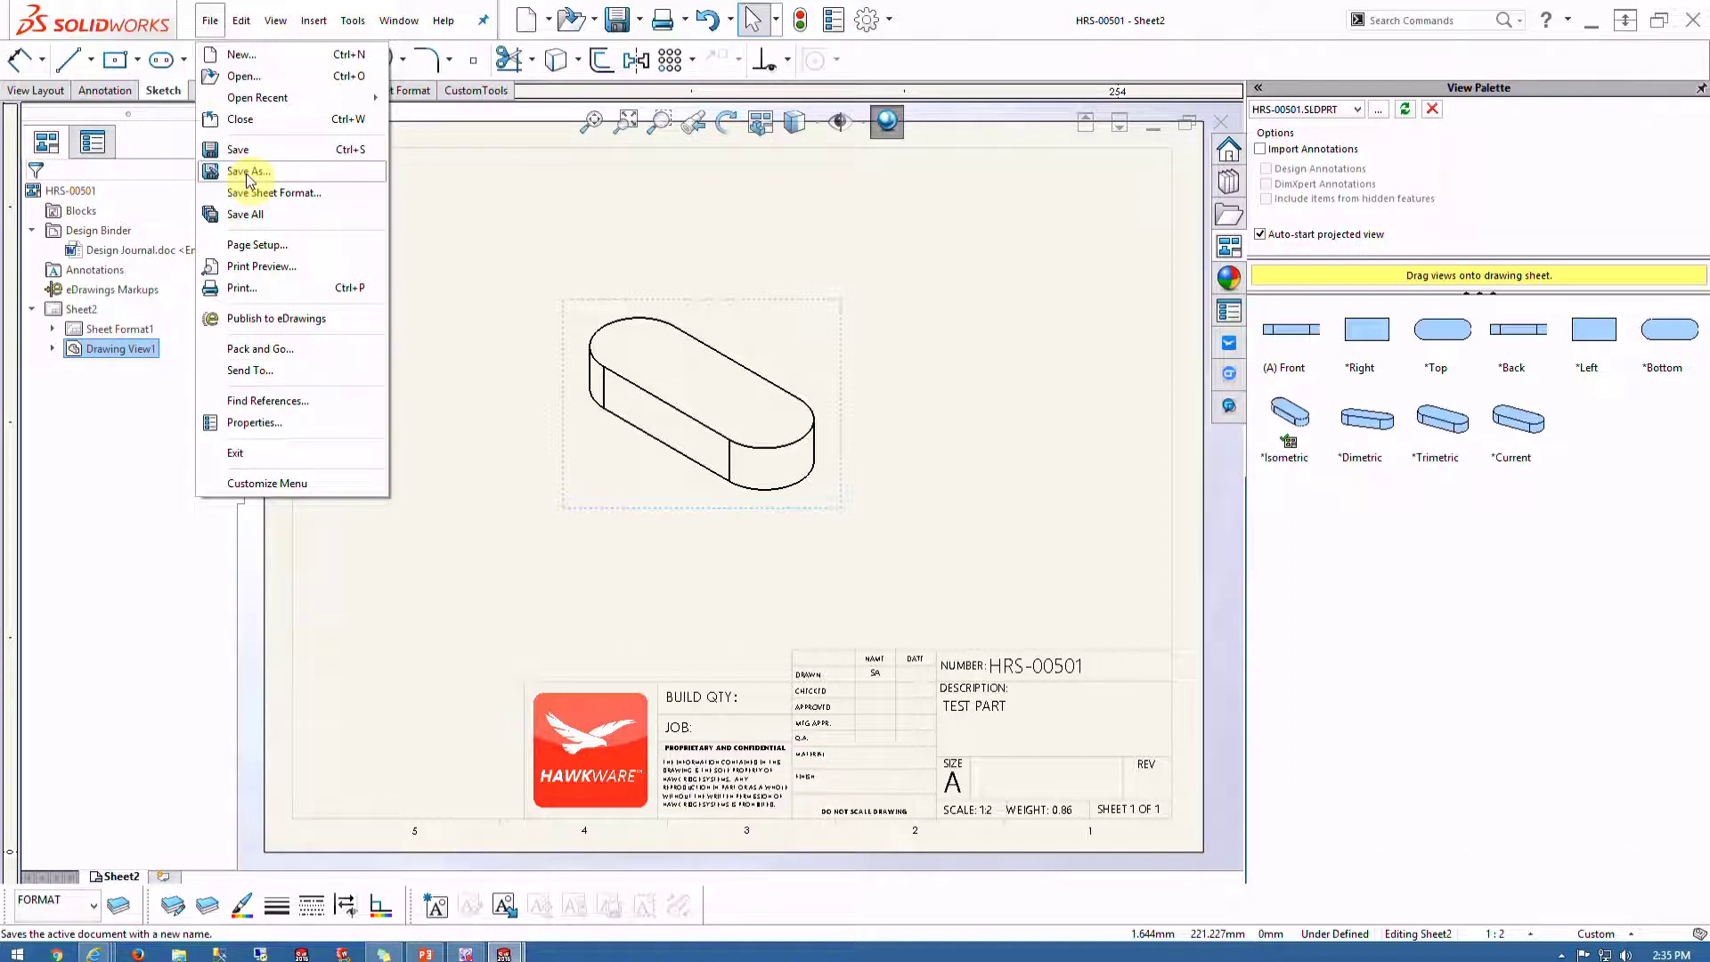
pyautogui.click(267, 401)
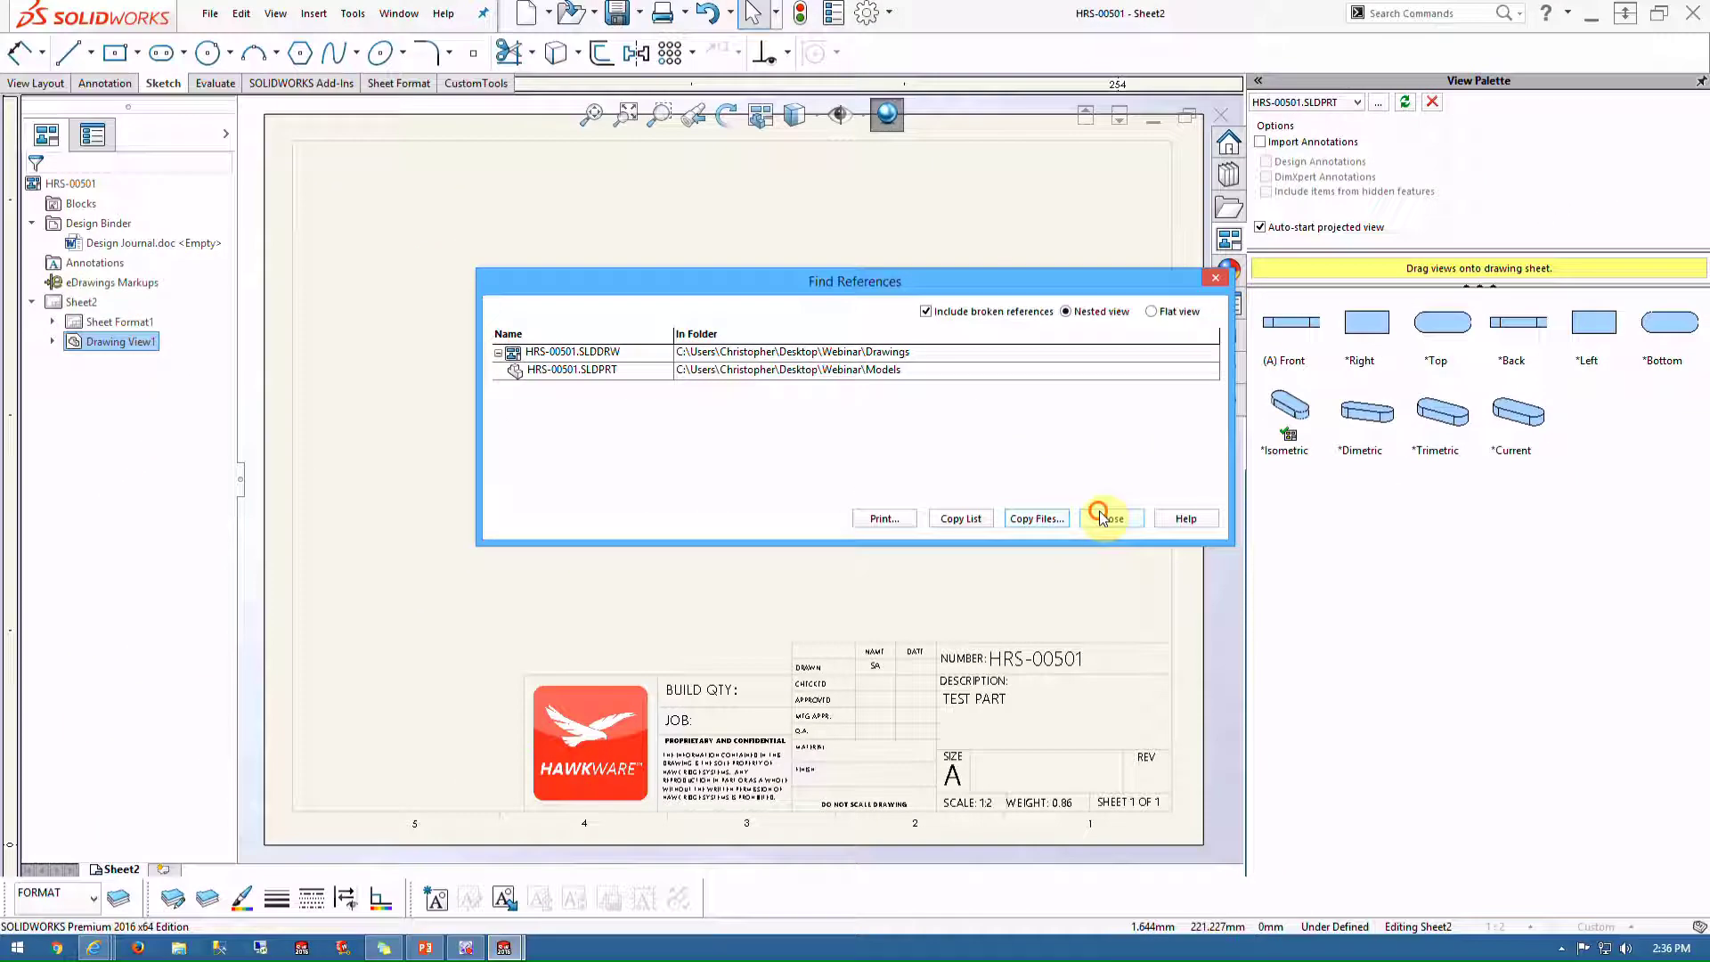
pyautogui.click(1346, 580)
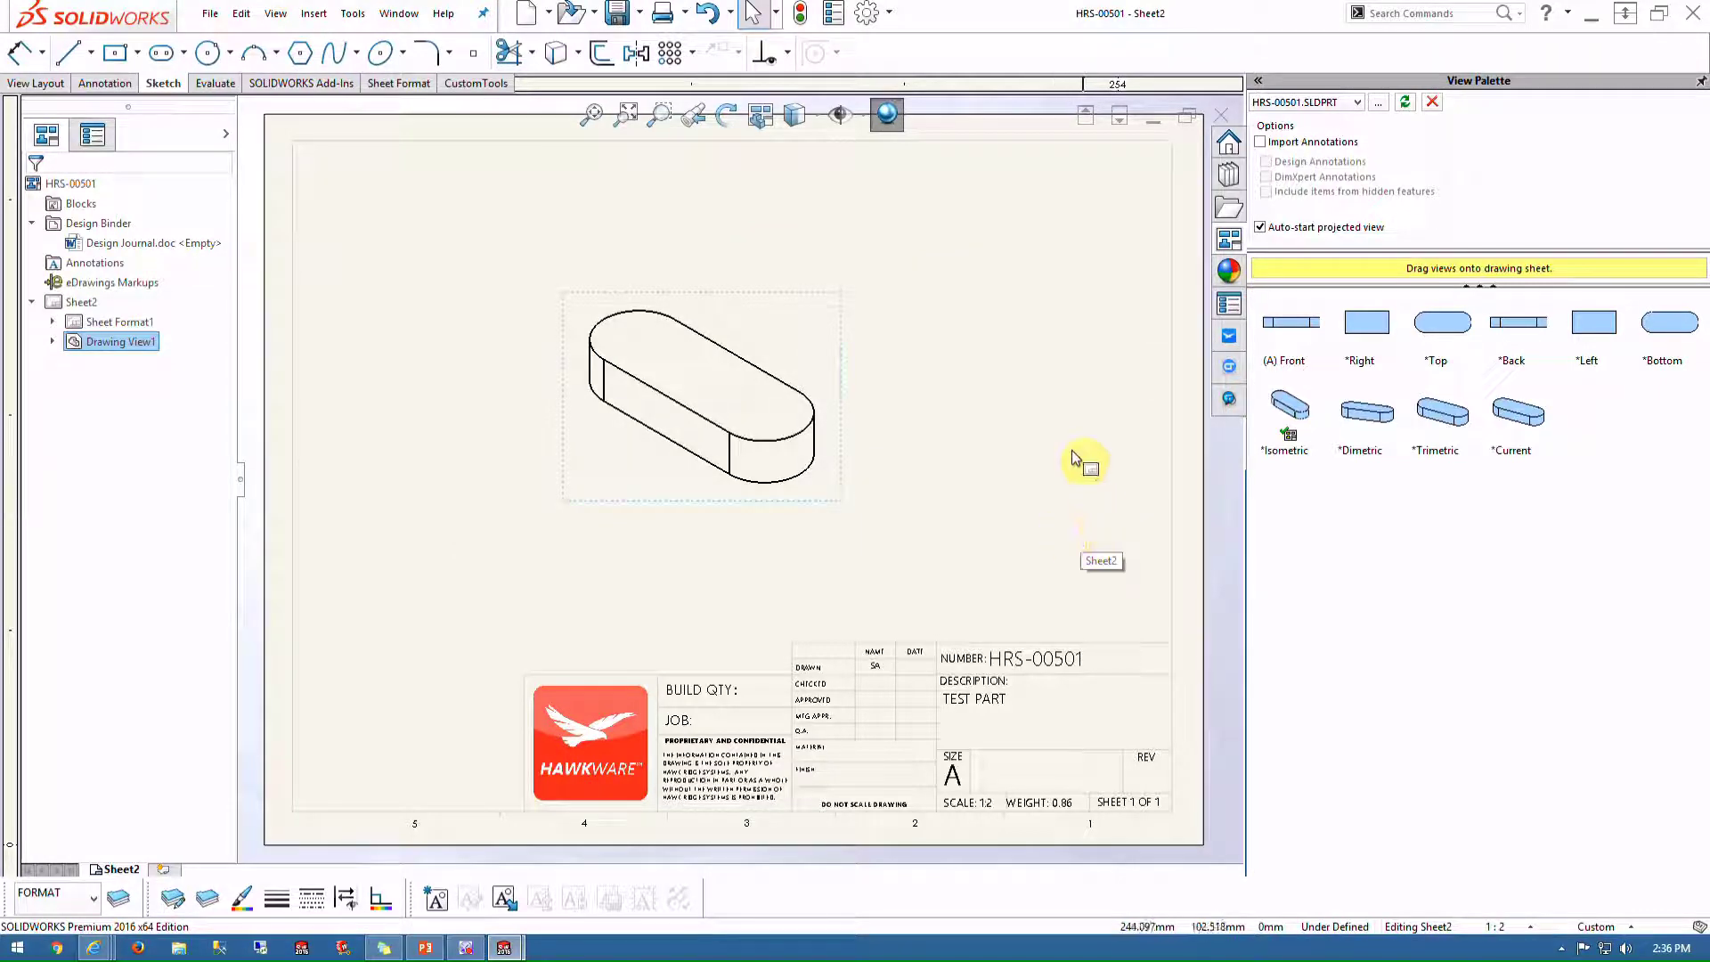
# Close the HRS-00501 drawing and part windows
pyautogui.click(1219, 121)
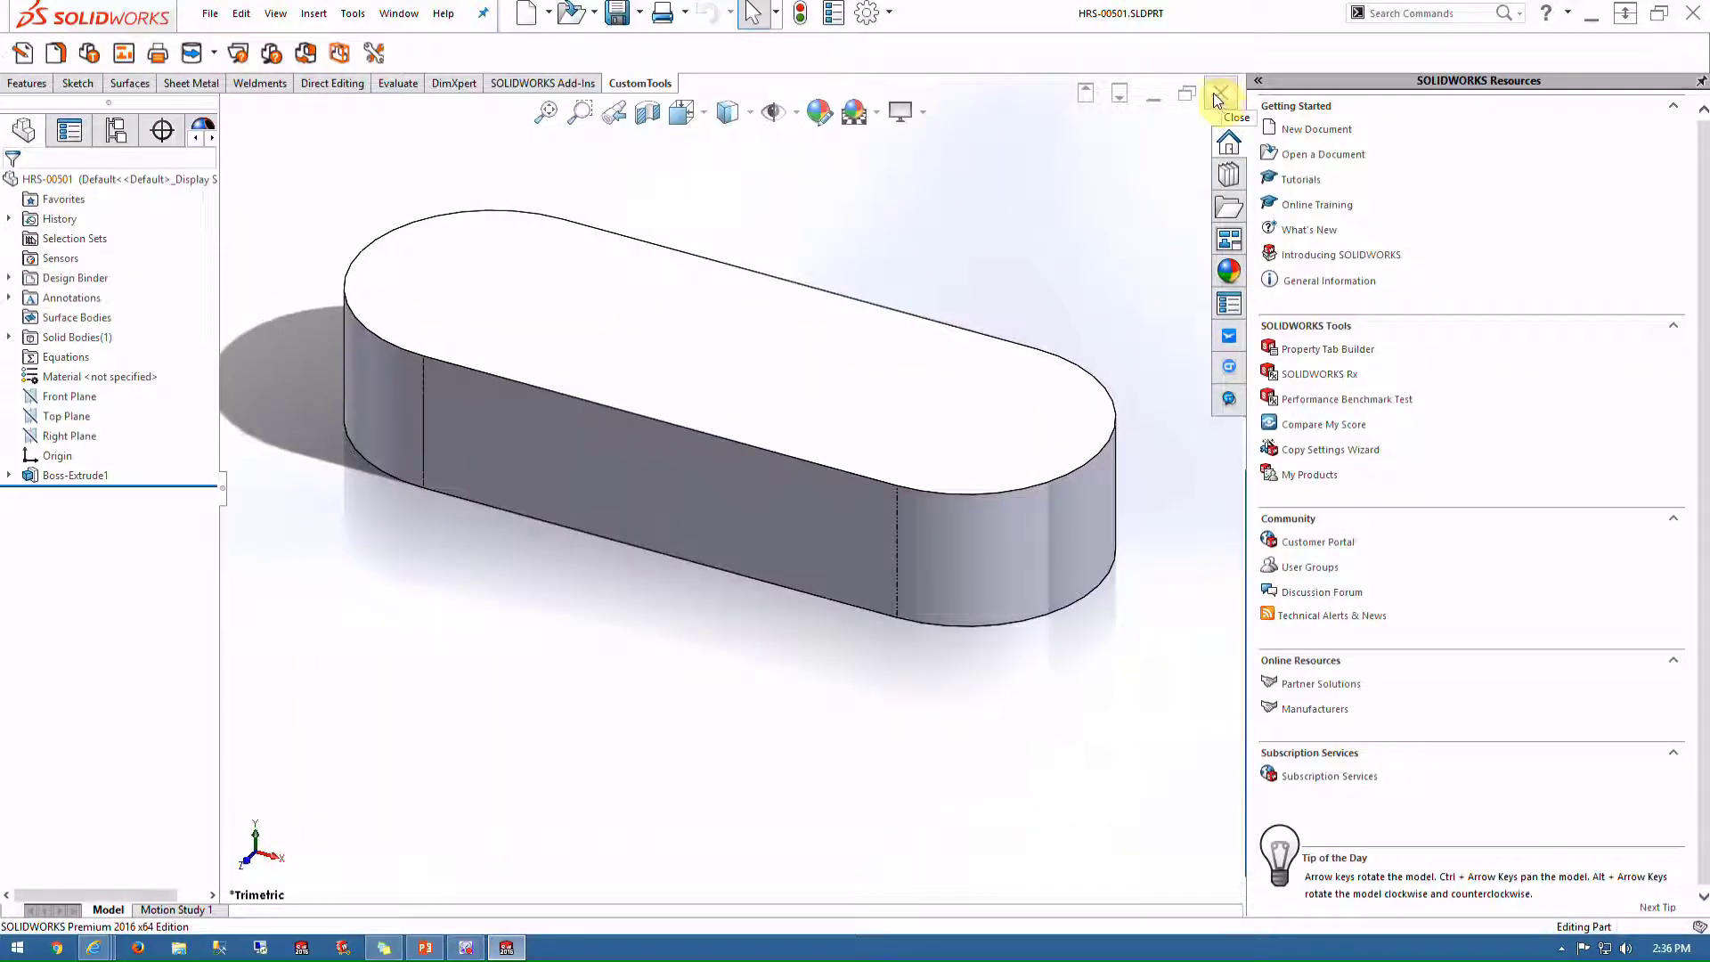
pyautogui.click(1217, 94)
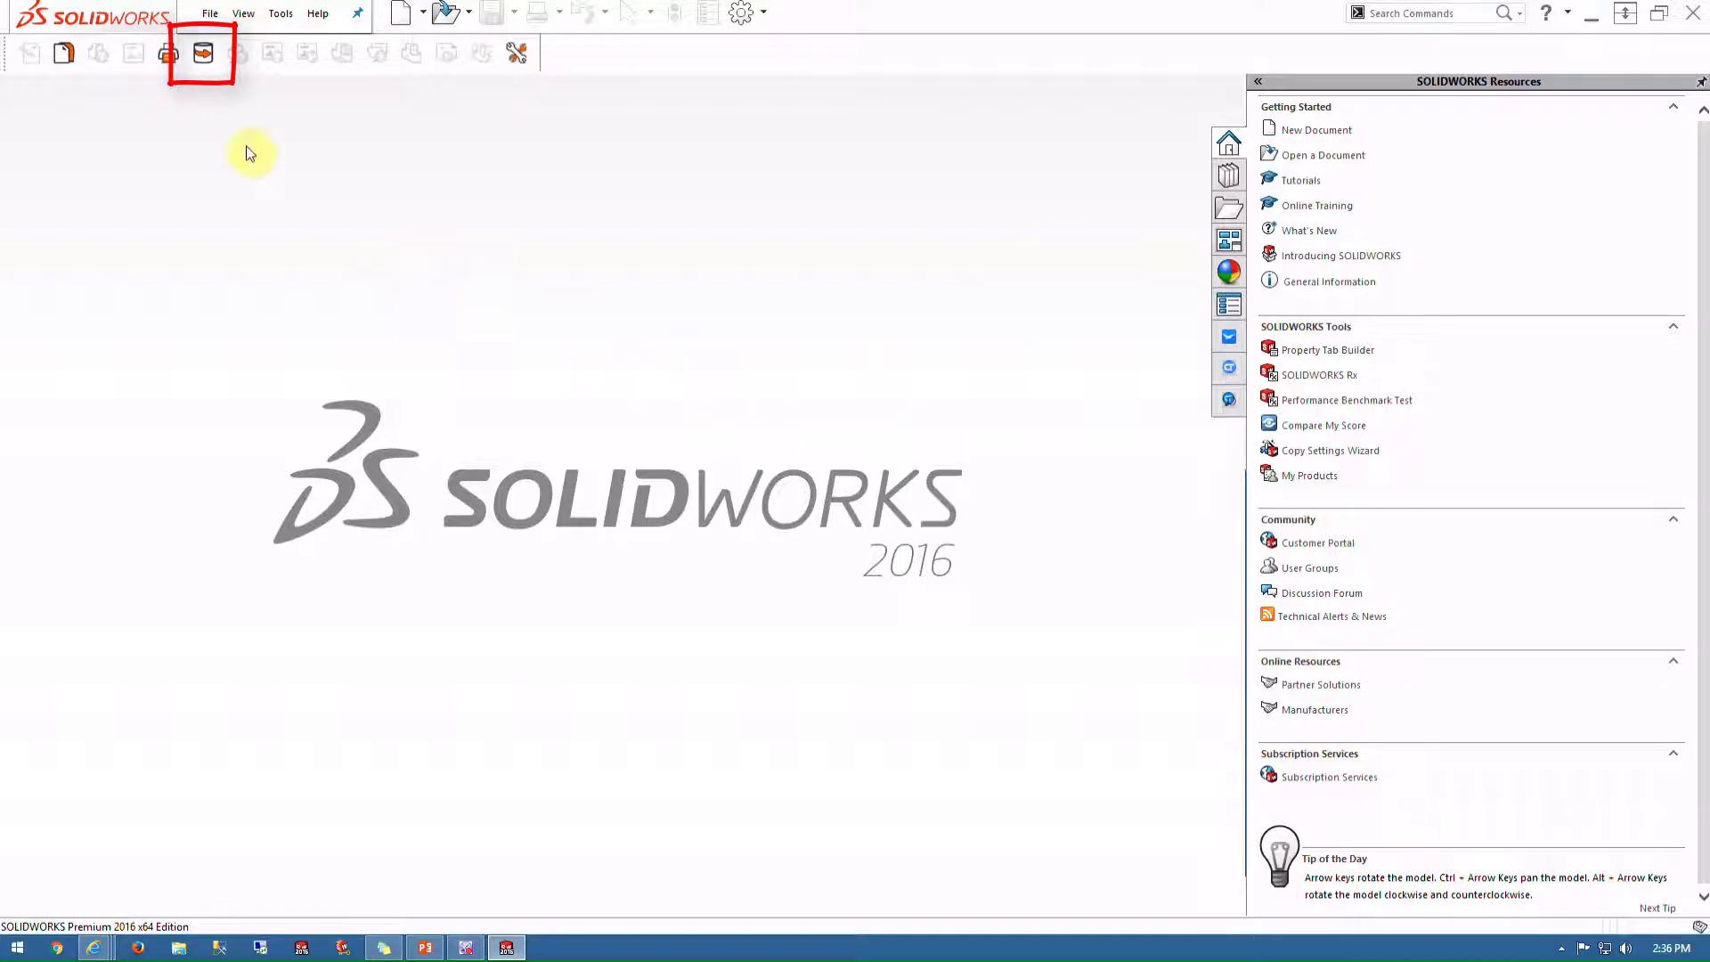
pyautogui.click(204, 65)
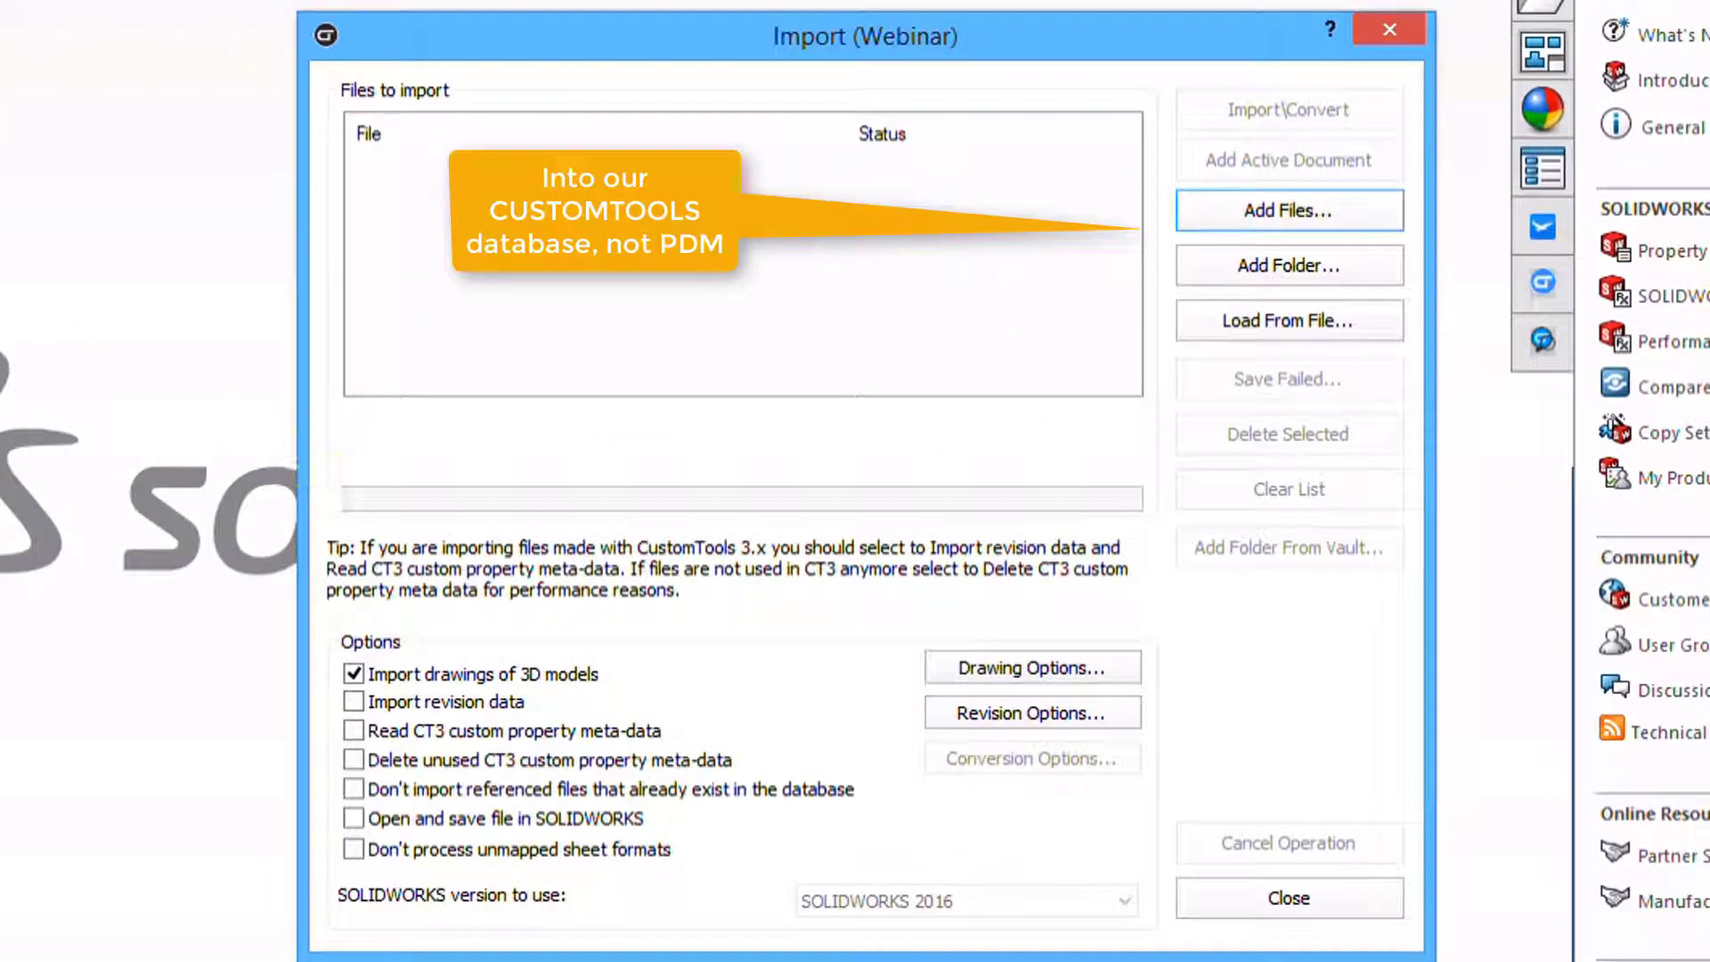
pyautogui.click(1396, 22)
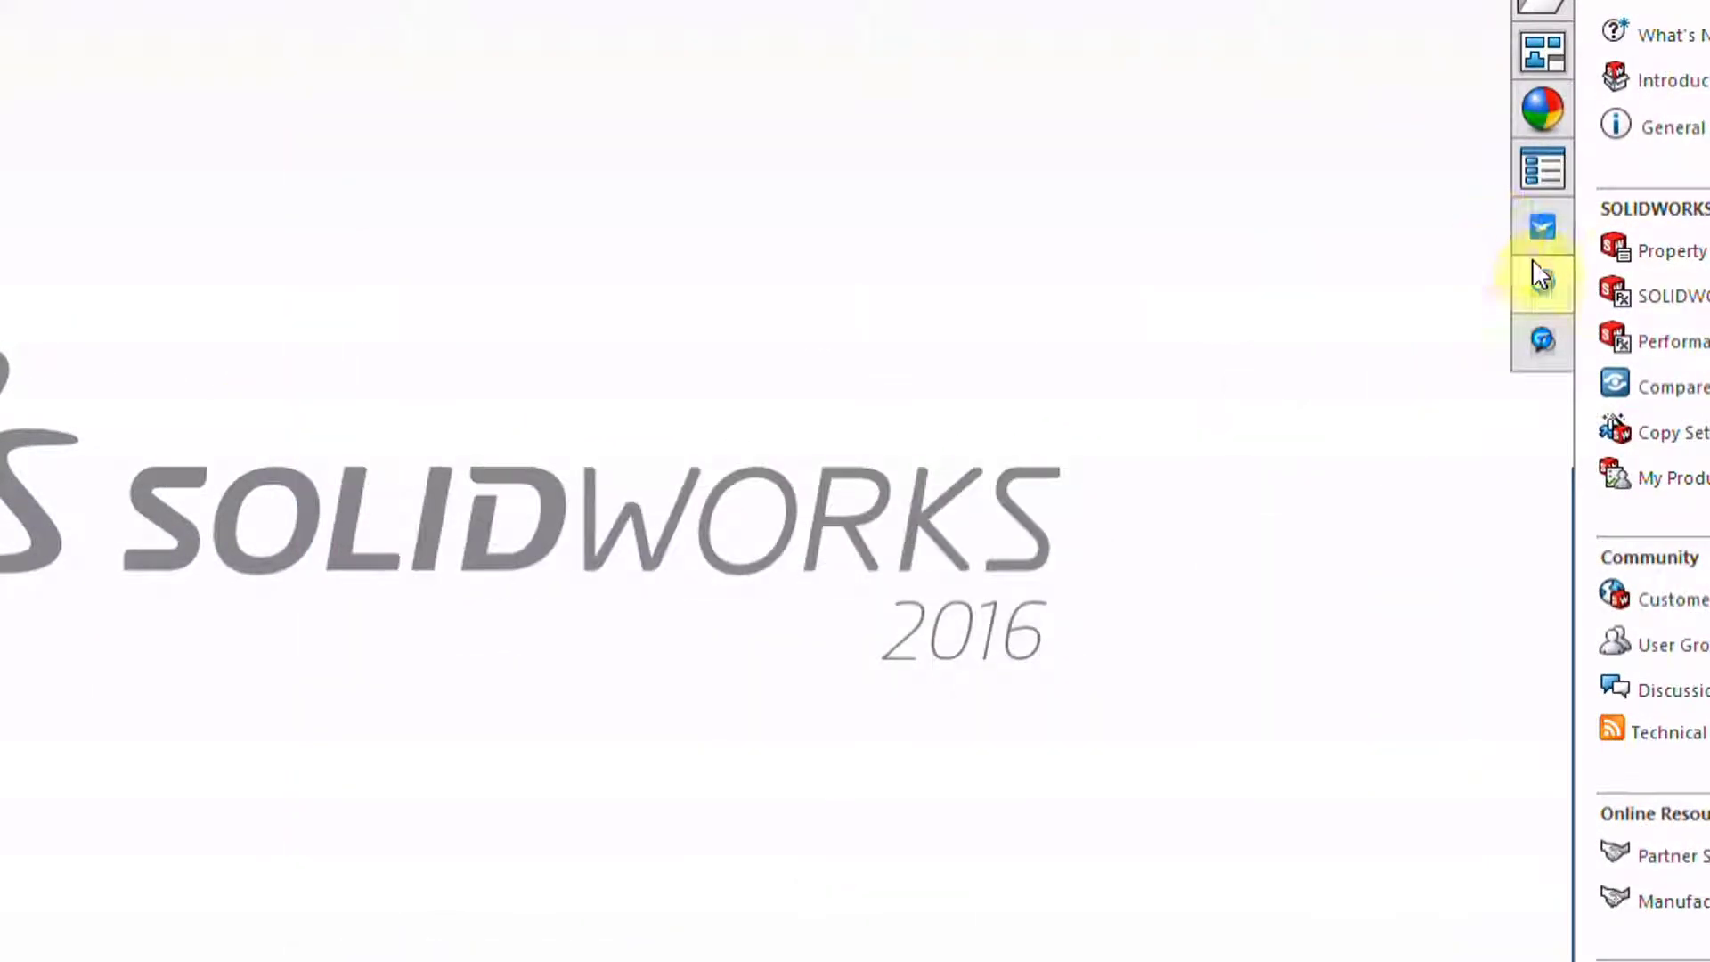
# Search the CustomTools database and preview the HRS-00501 model and drawing results
pyautogui.click(1542, 340)
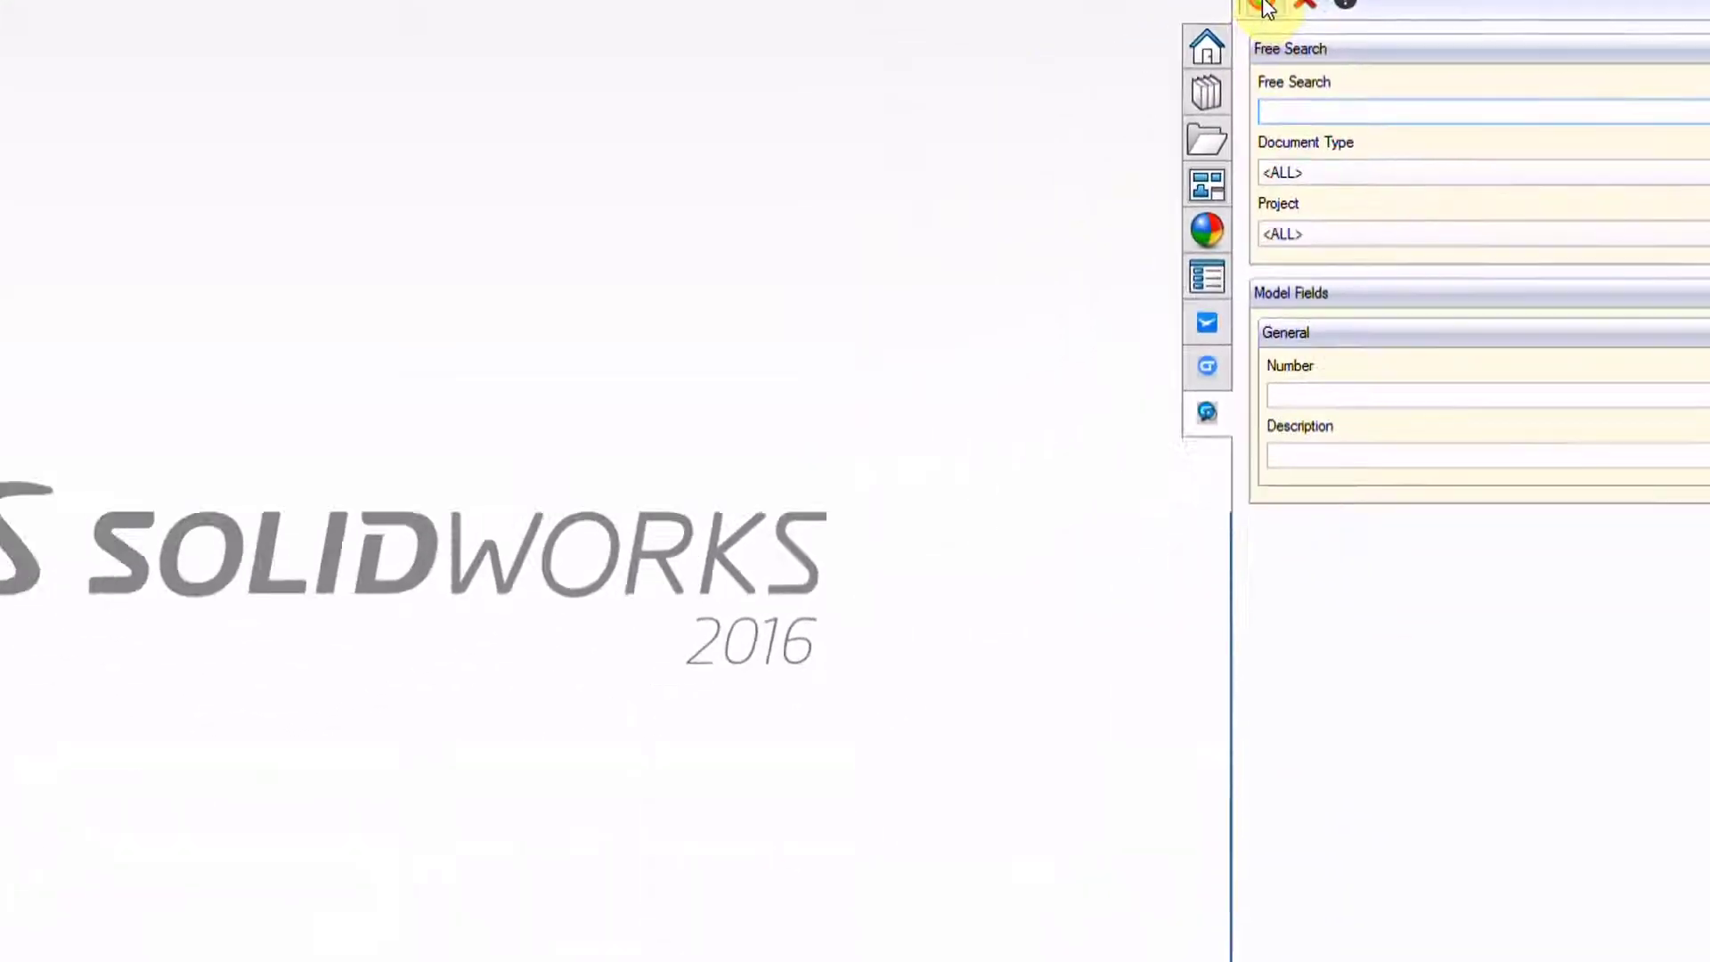
pyautogui.click(1264, 6)
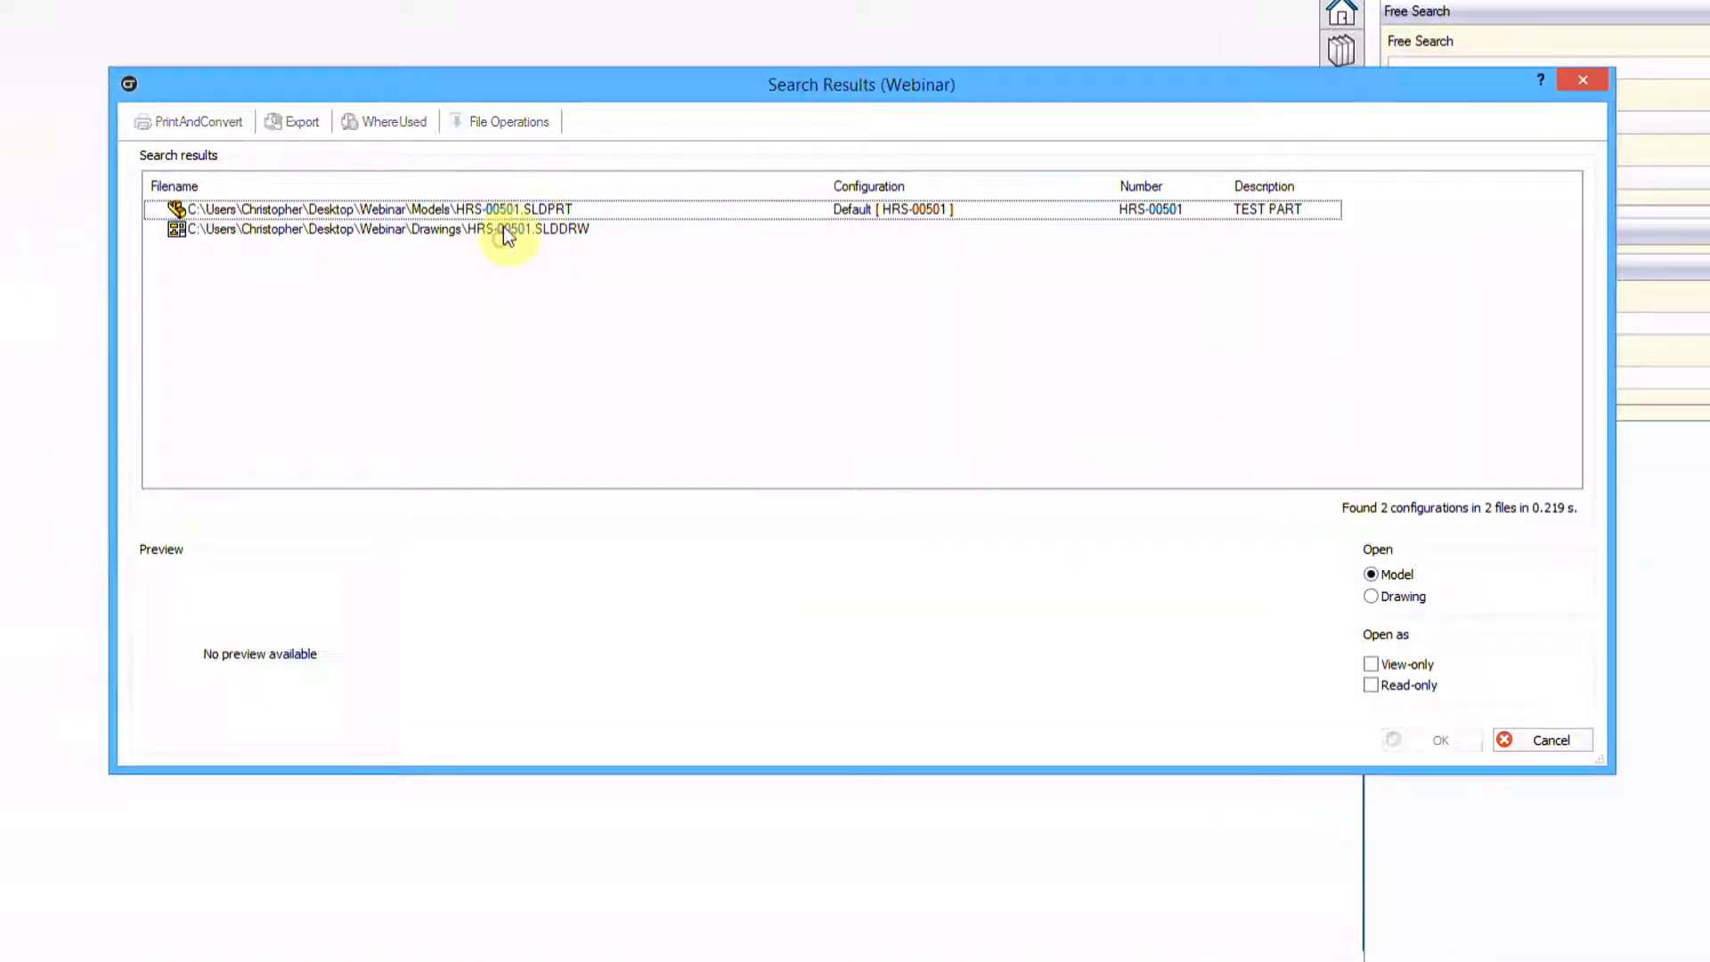
pyautogui.click(499, 229)
pyautogui.click(502, 210)
pyautogui.click(503, 229)
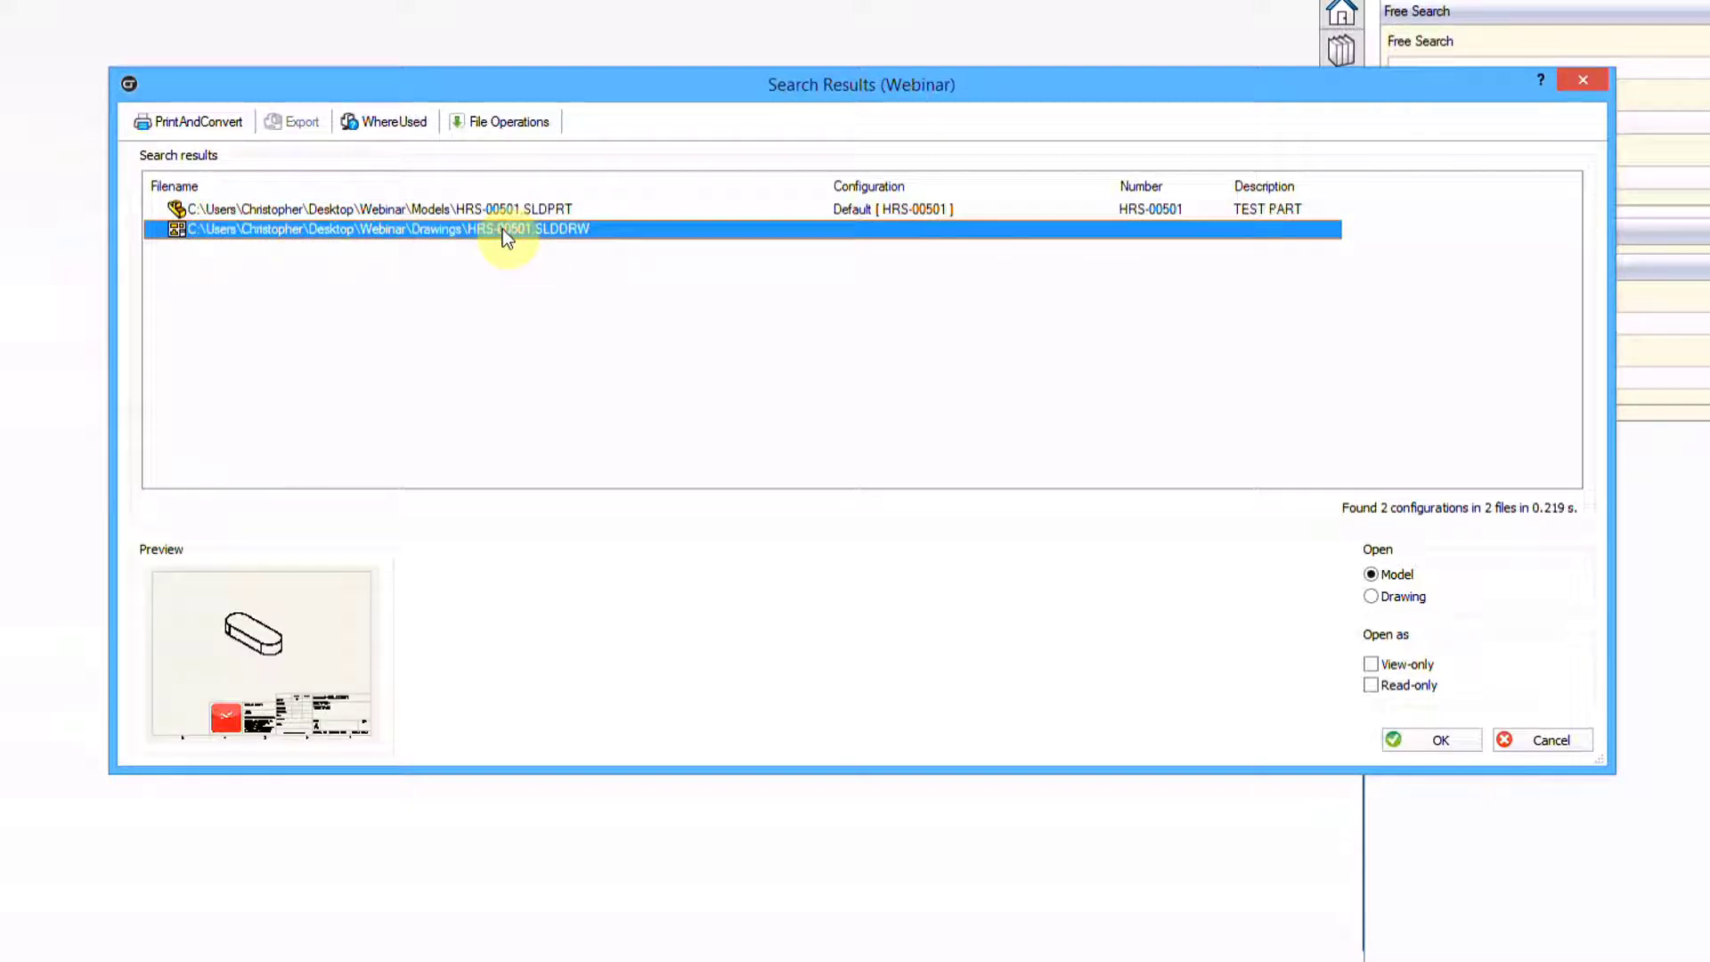
pyautogui.click(528, 210)
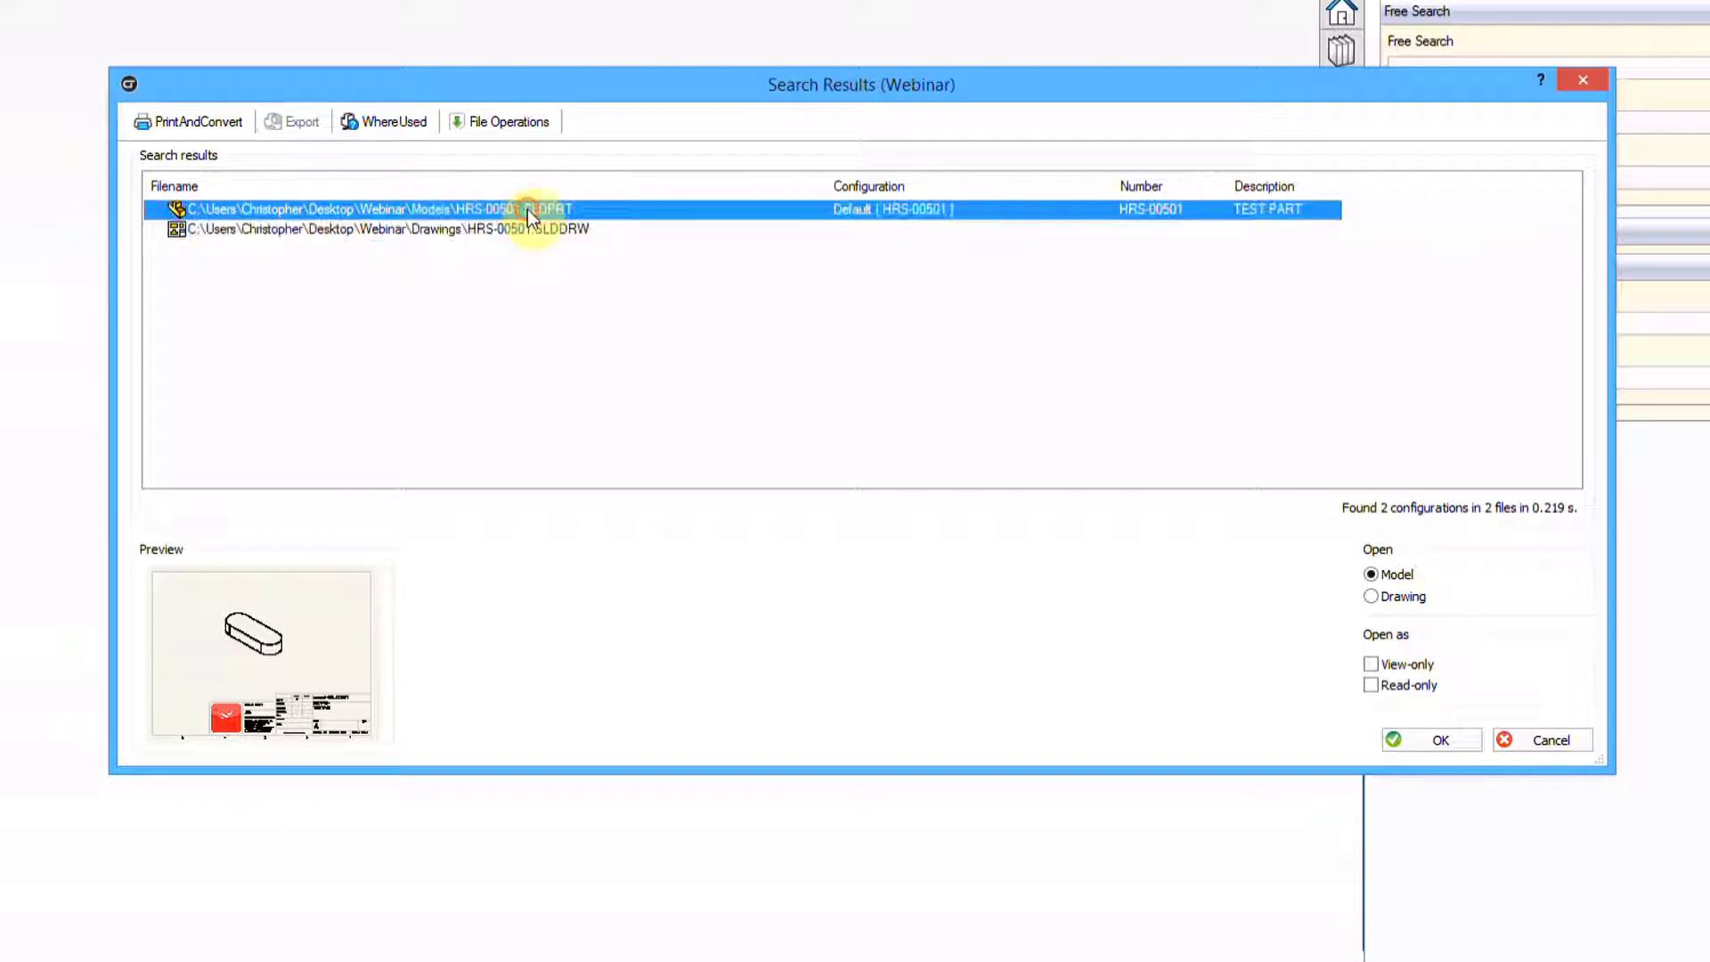
pyautogui.click(528, 228)
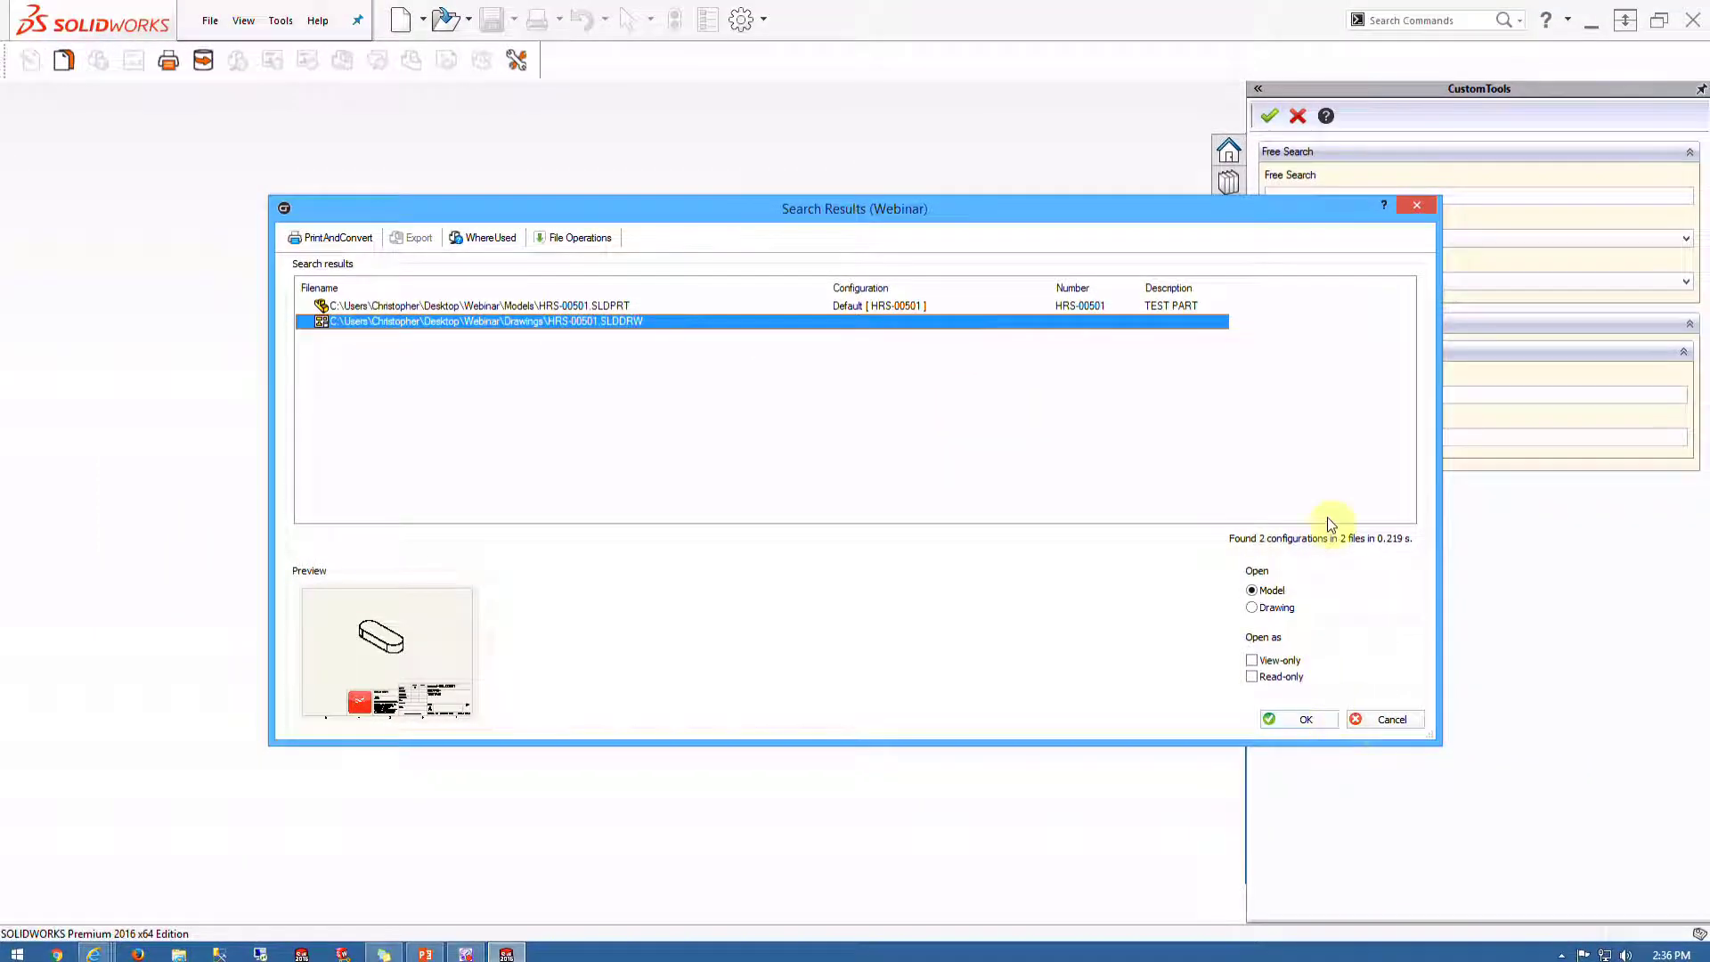
pyautogui.click(1417, 204)
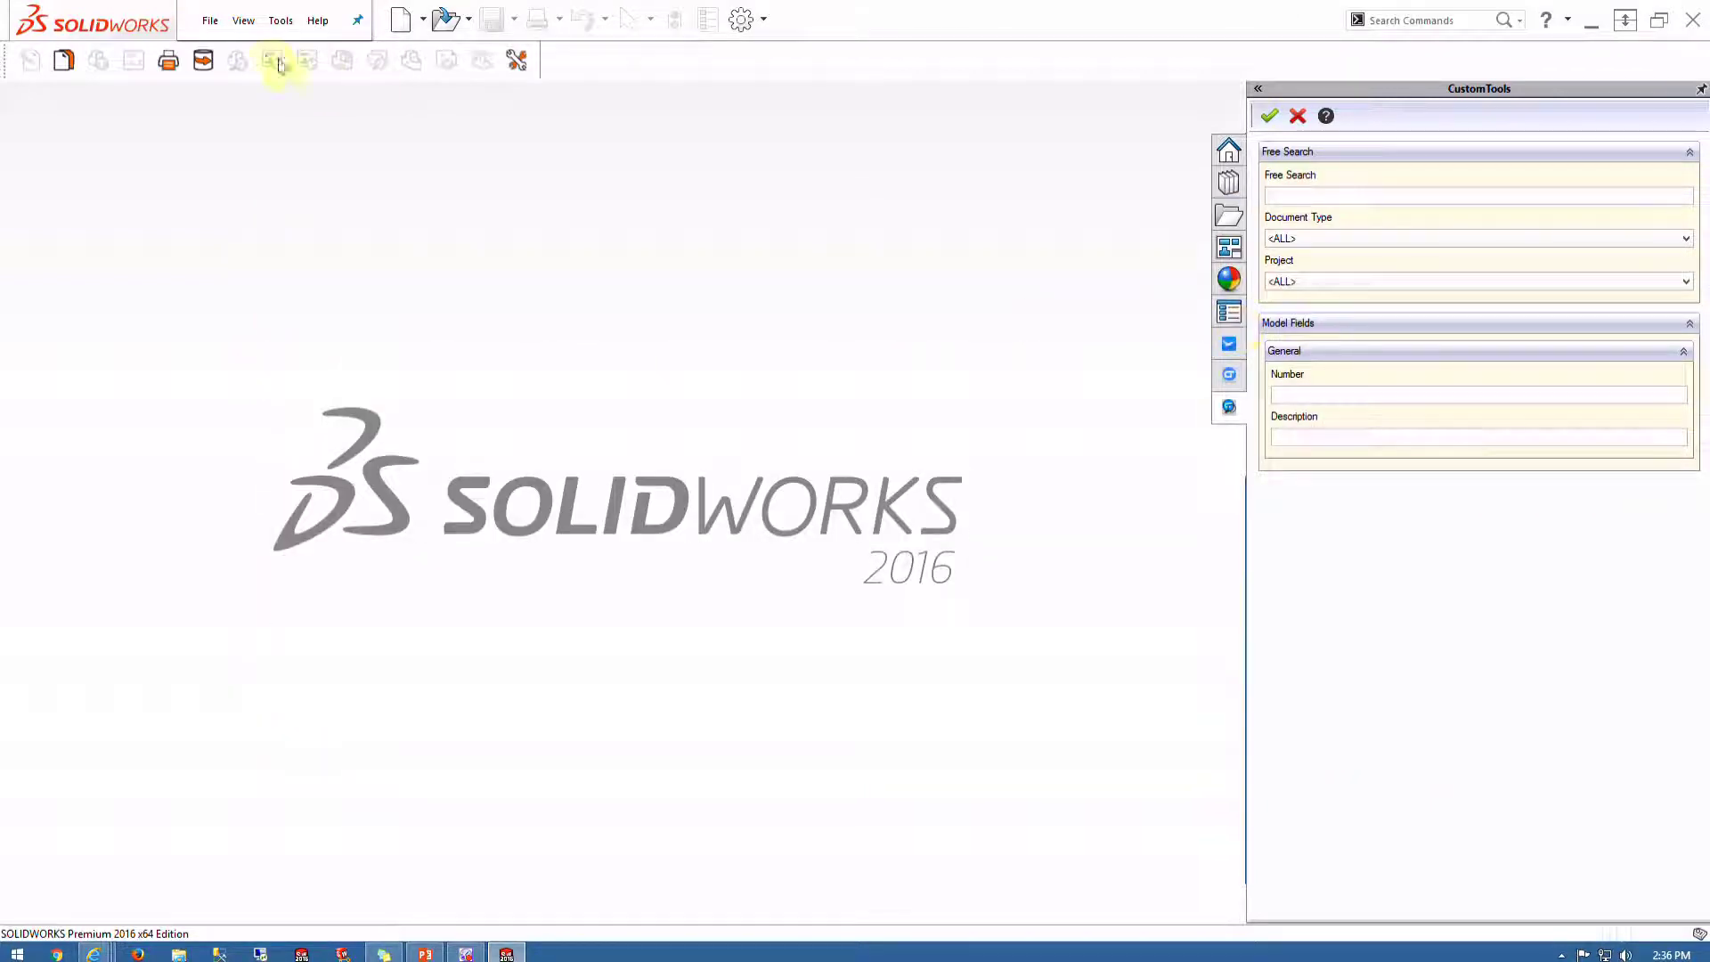
# Add the six files from the Webinar\_Bladed Shaft folder to the CustomTools import list
pyautogui.click(204, 60)
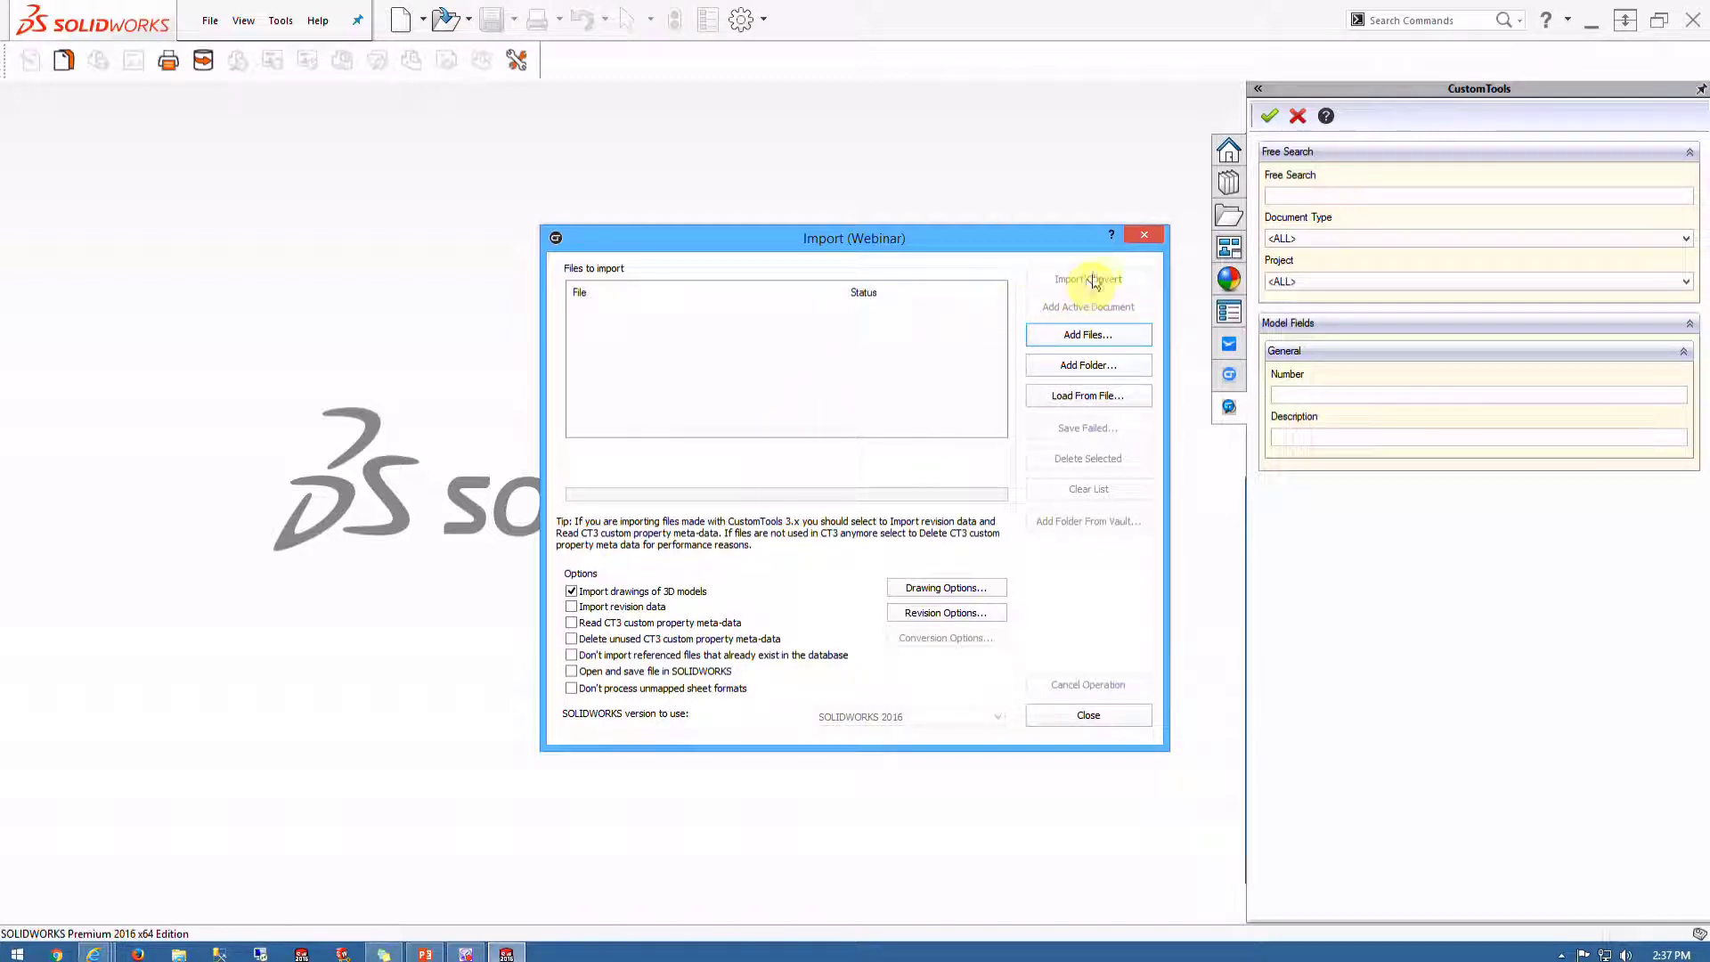
pyautogui.click(1087, 364)
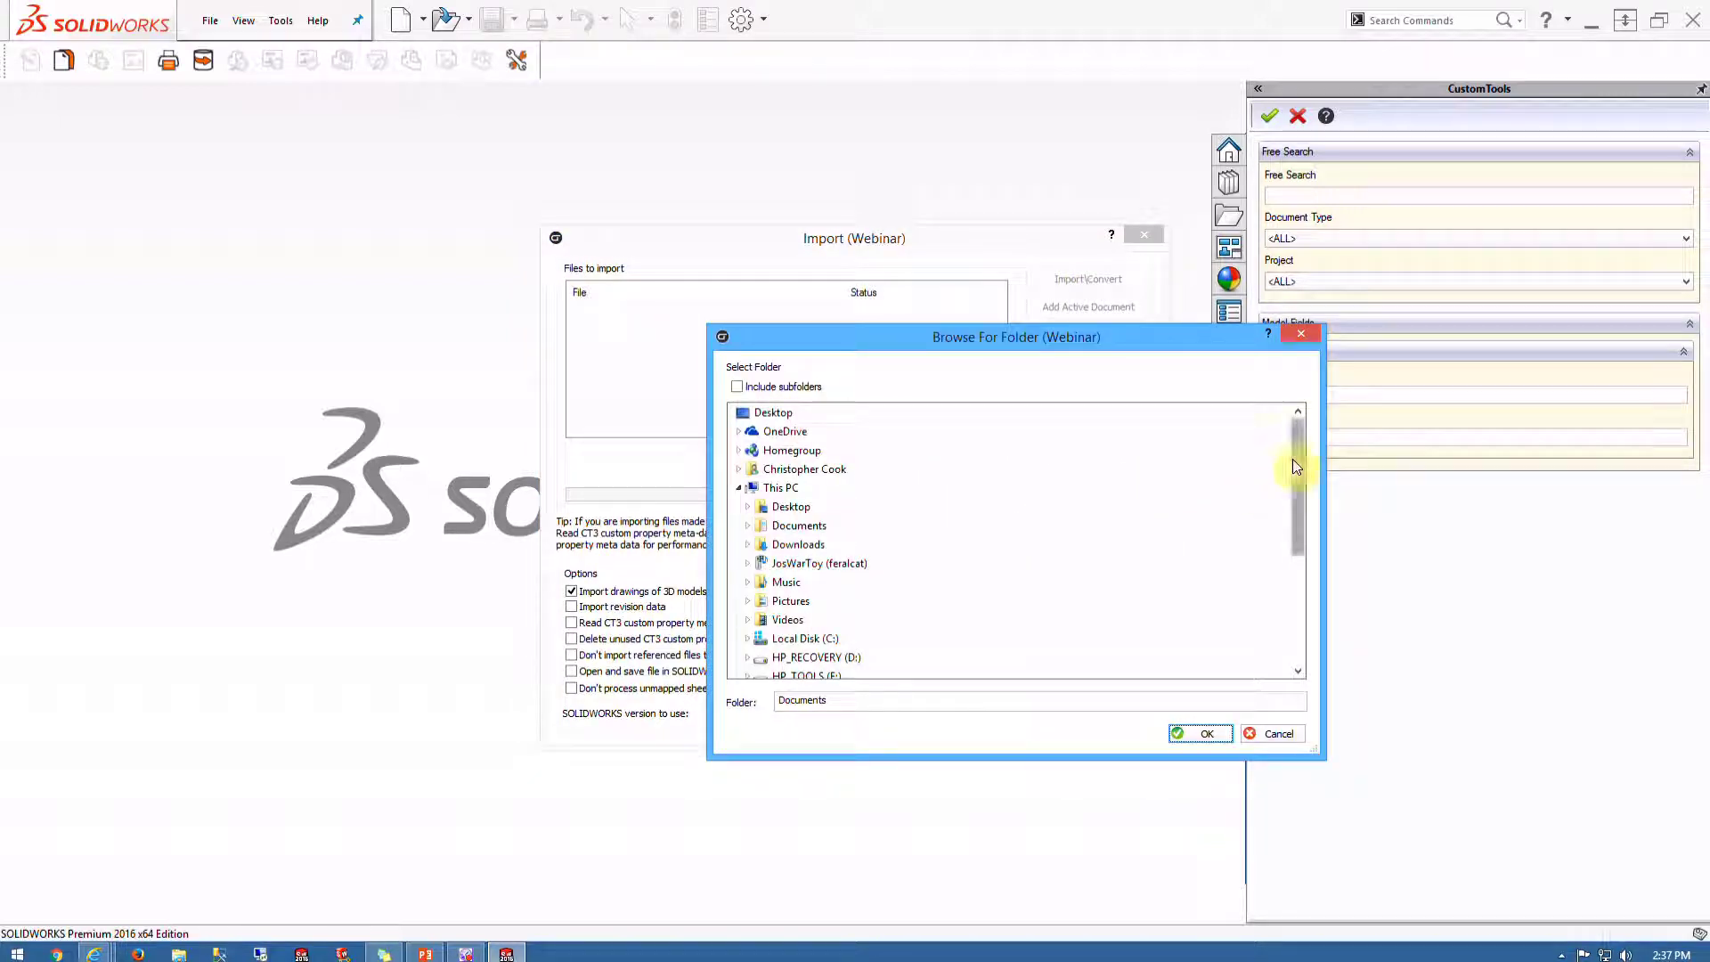
pyautogui.moveTo(1296, 465); pyautogui.dragTo(1321, 564)
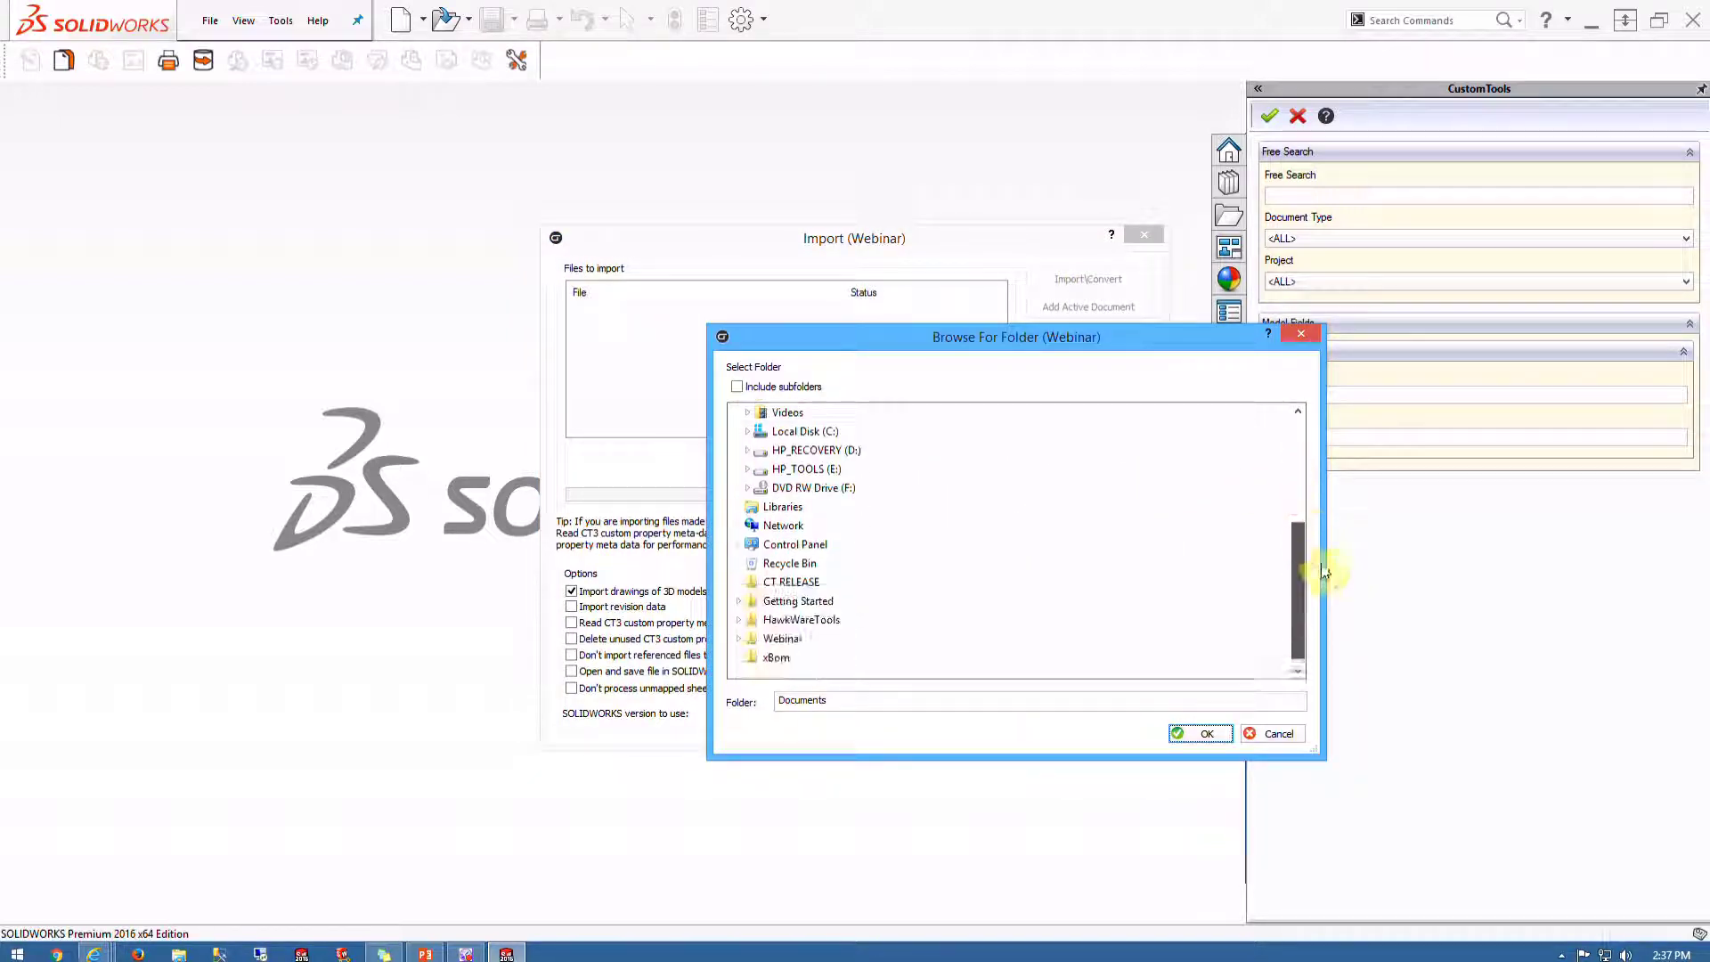
pyautogui.click(738, 640)
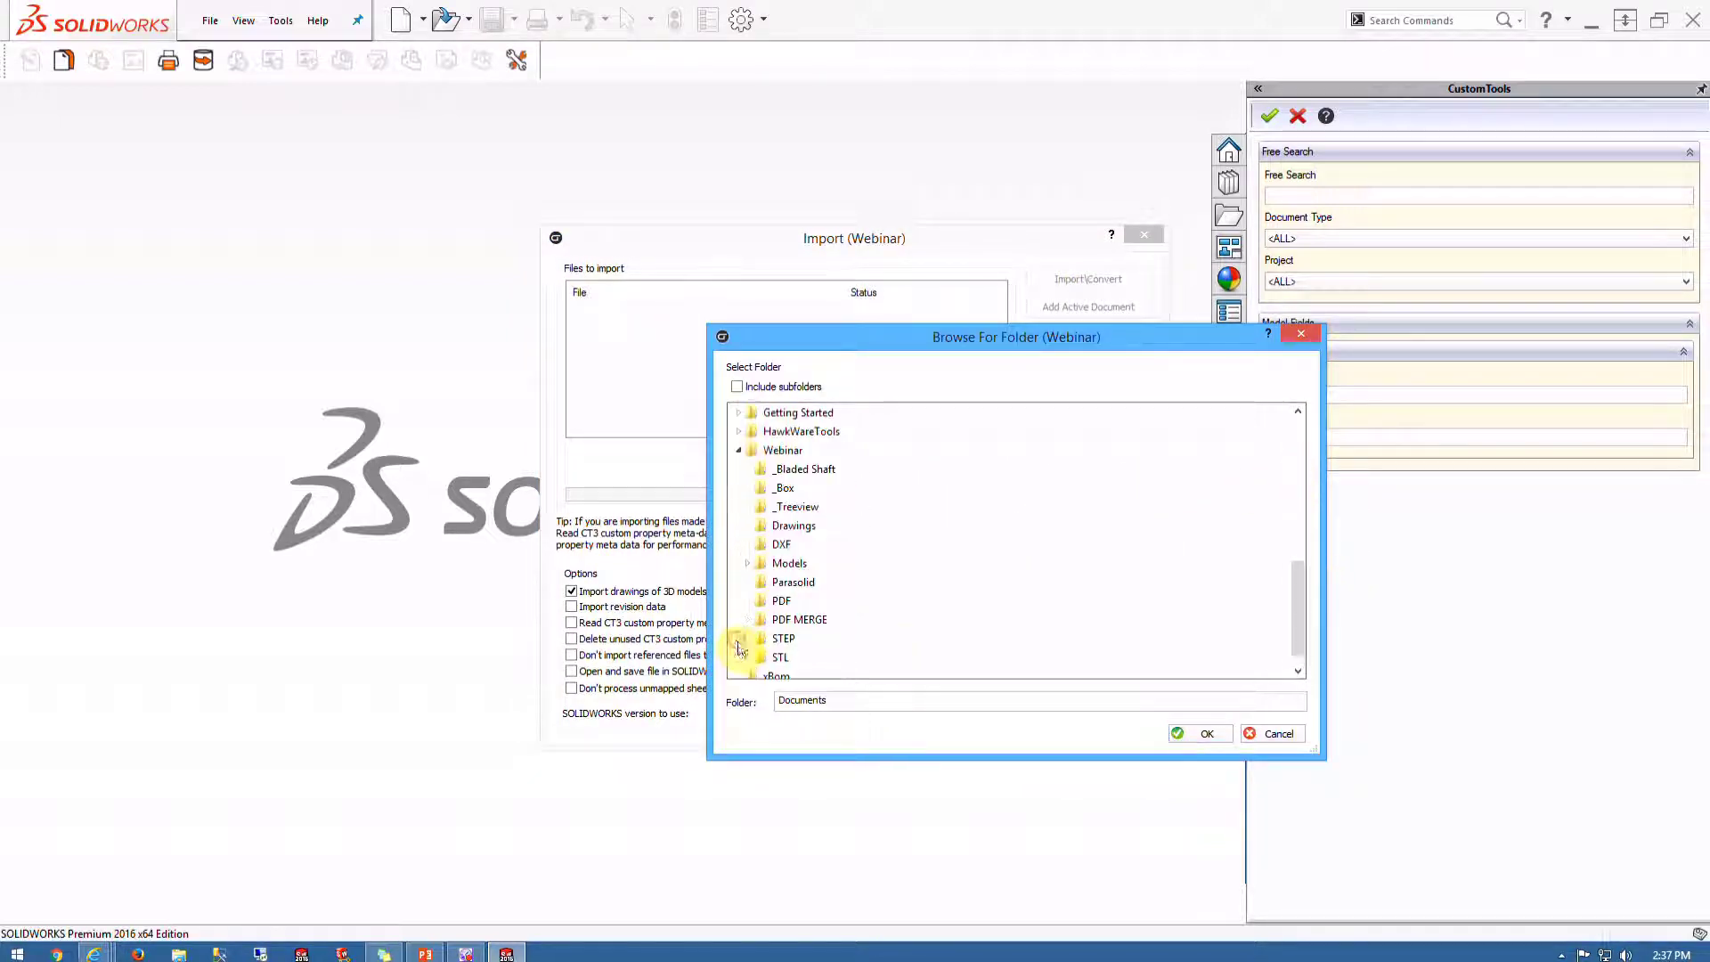
pyautogui.click(828, 472)
pyautogui.click(1185, 734)
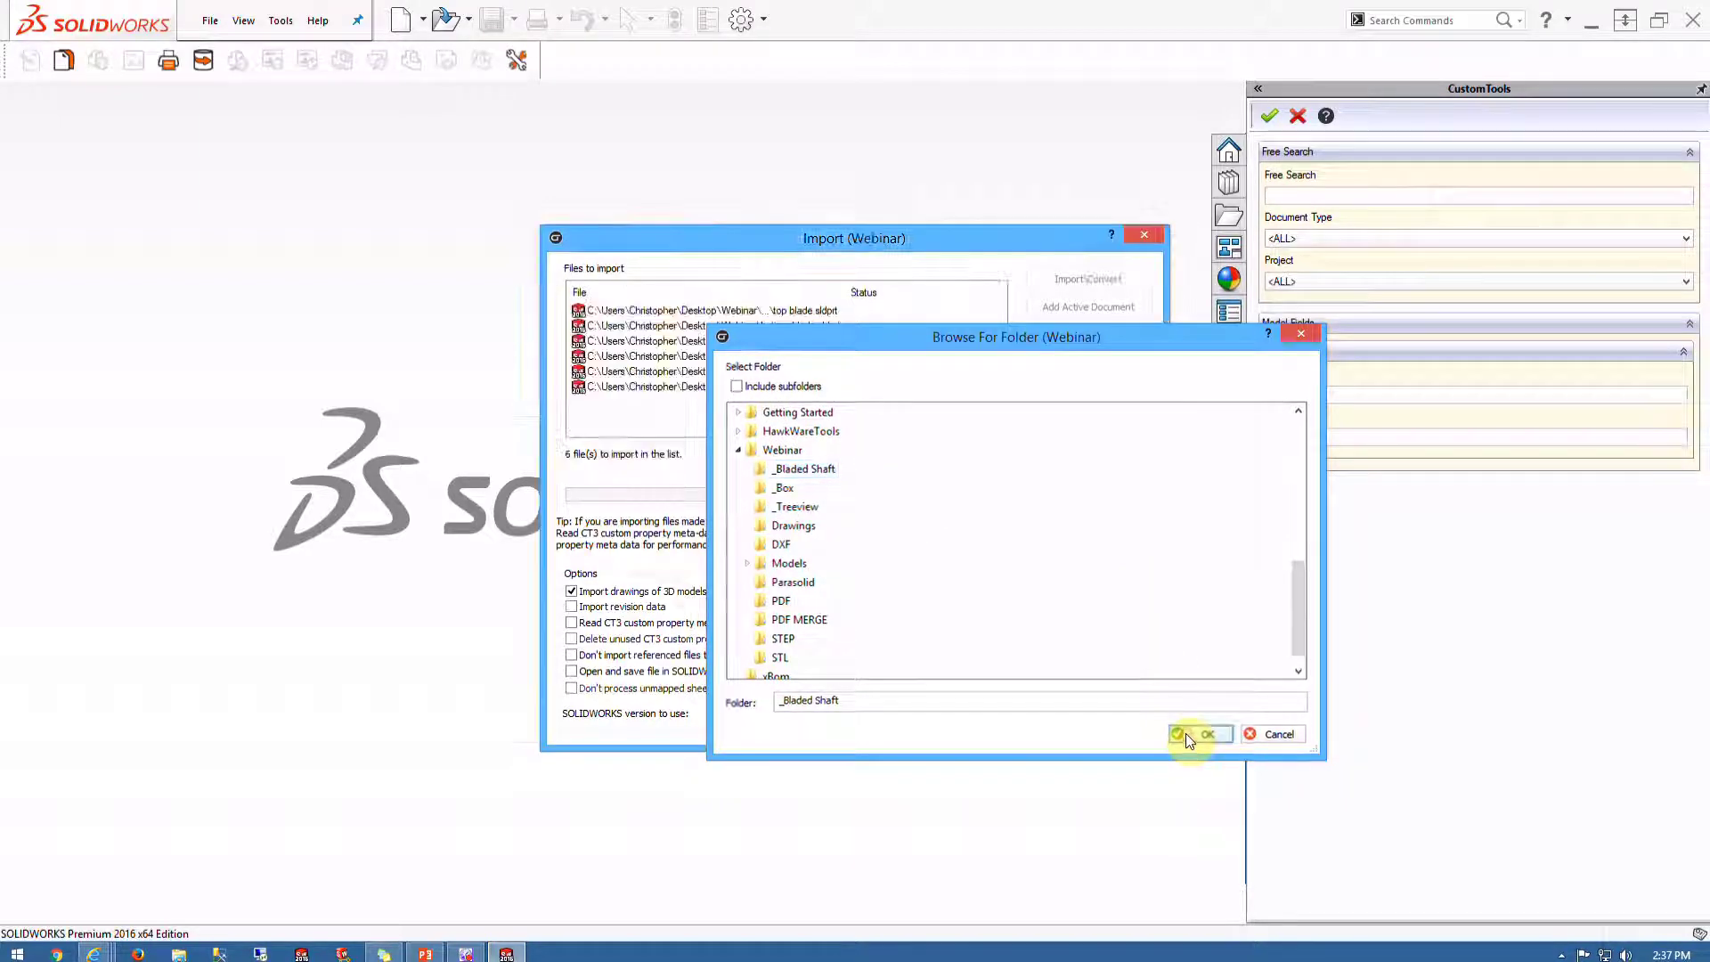
pyautogui.click(1113, 360)
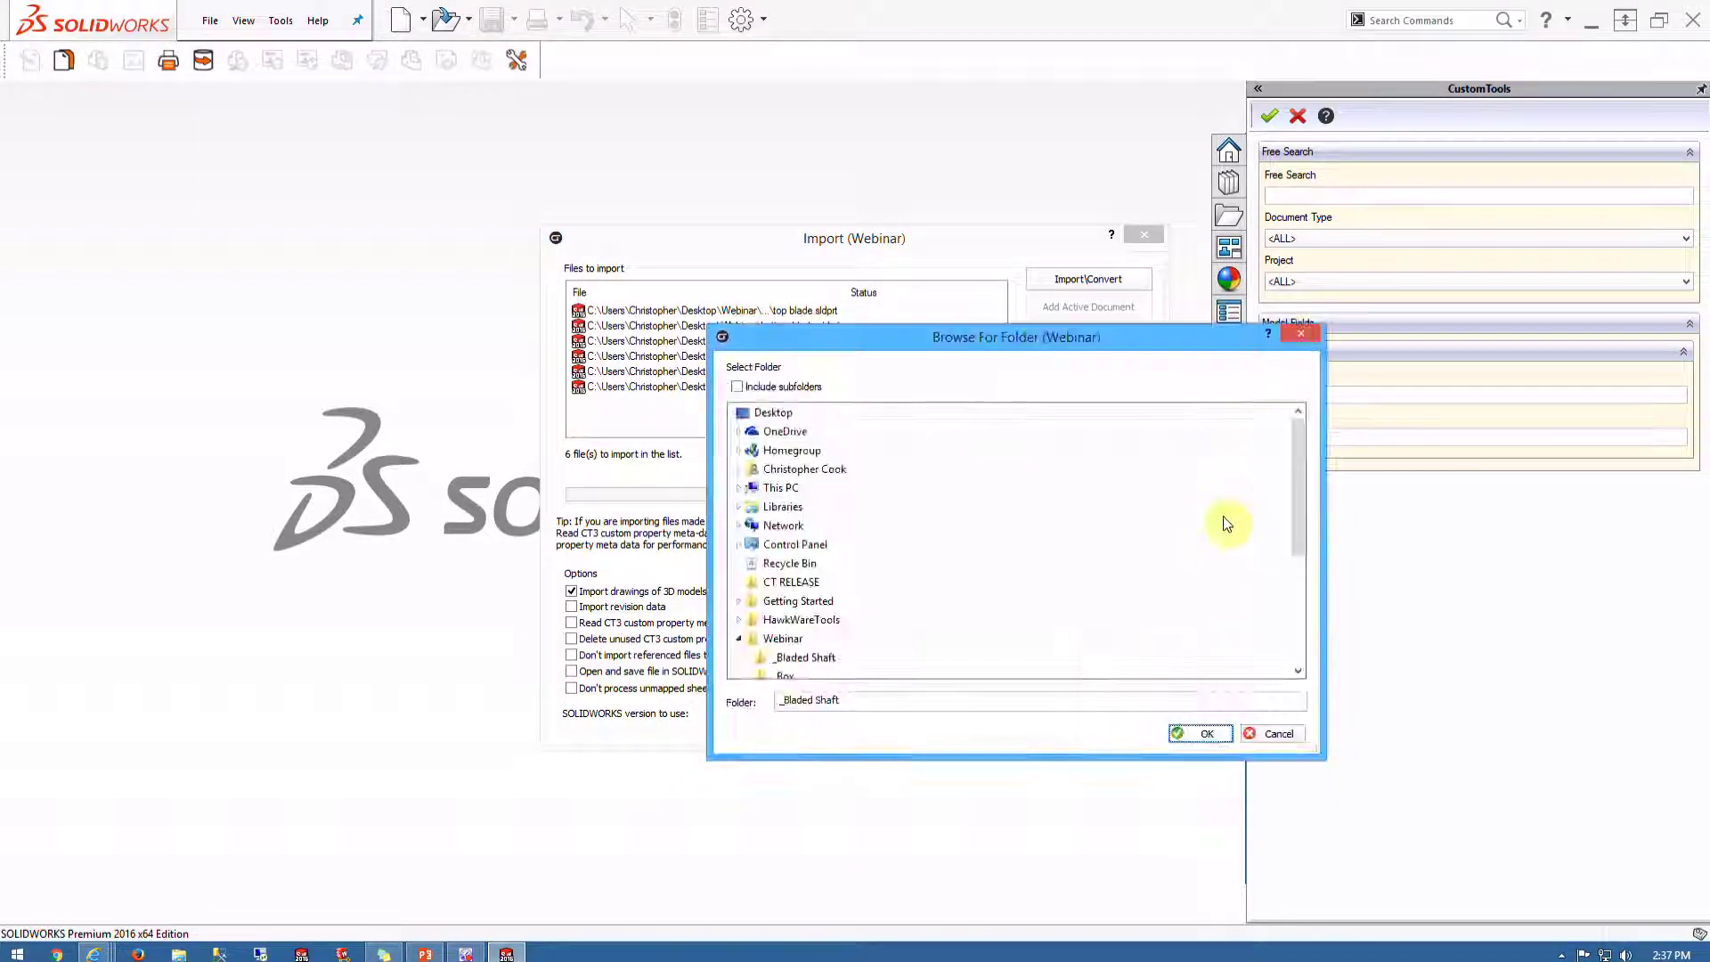
# Add the _Box folder's files to the list and import all 10 files into the database
pyautogui.click(787, 677)
pyautogui.click(1202, 733)
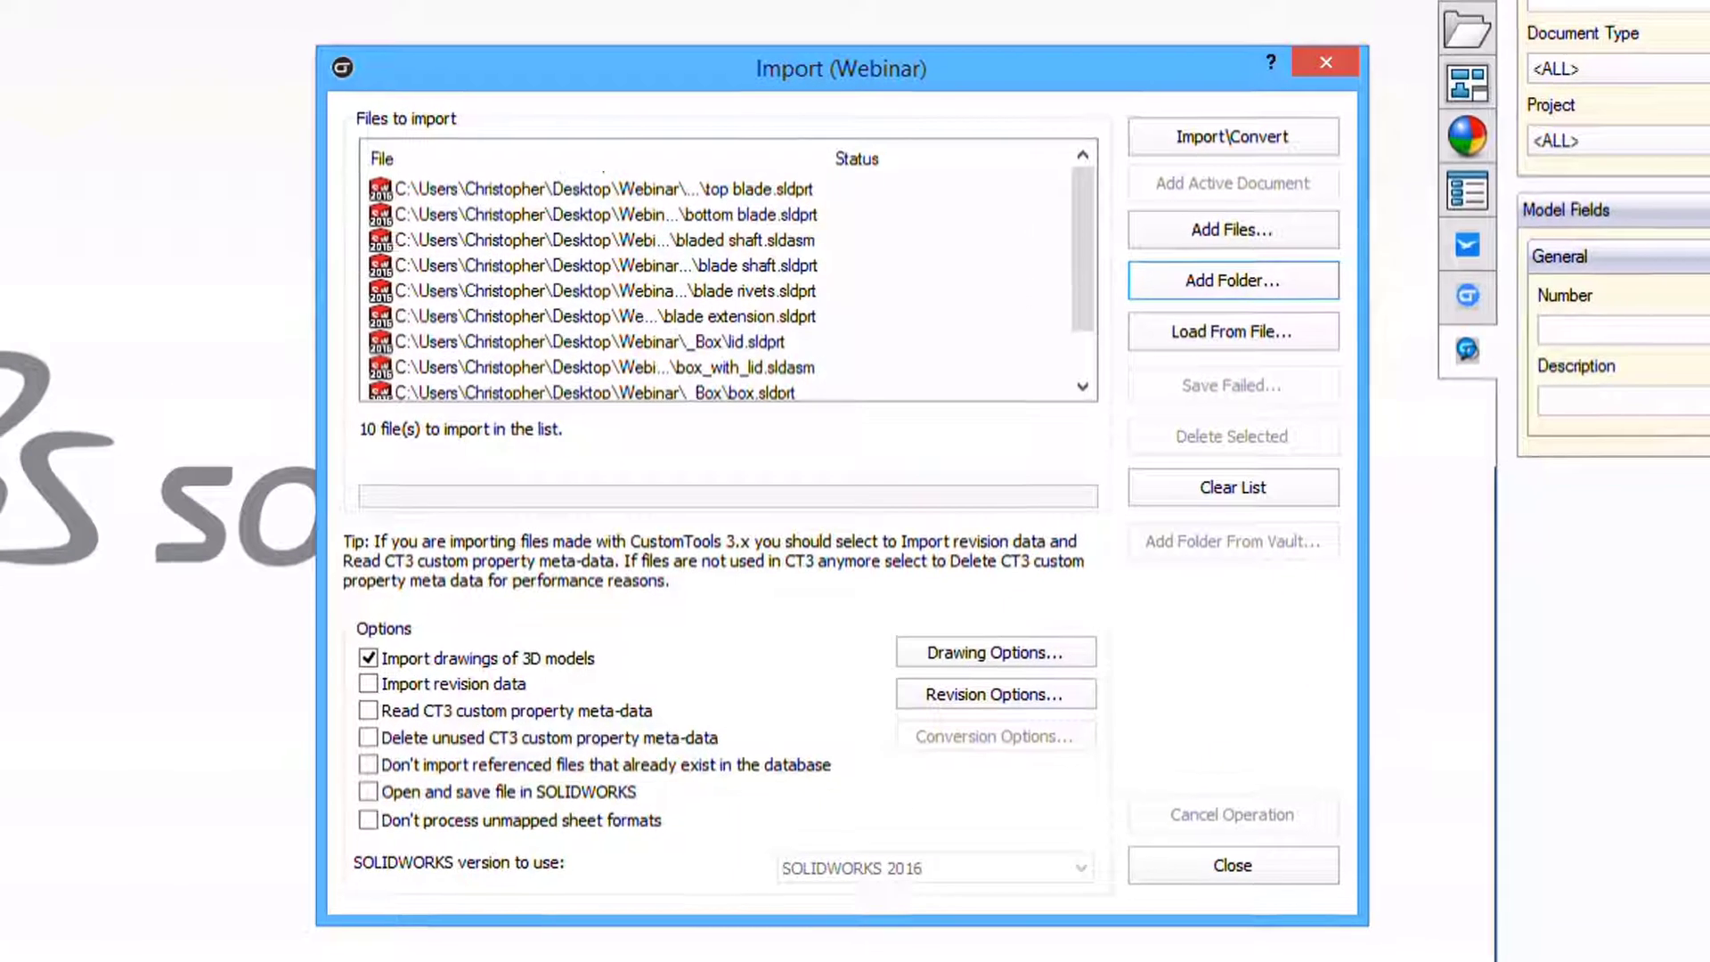
pyautogui.moveTo(1088, 233)
pyautogui.mouseDown()
pyautogui.moveTo(1105, 316)
pyautogui.moveTo(1124, 192)
pyautogui.mouseUp()
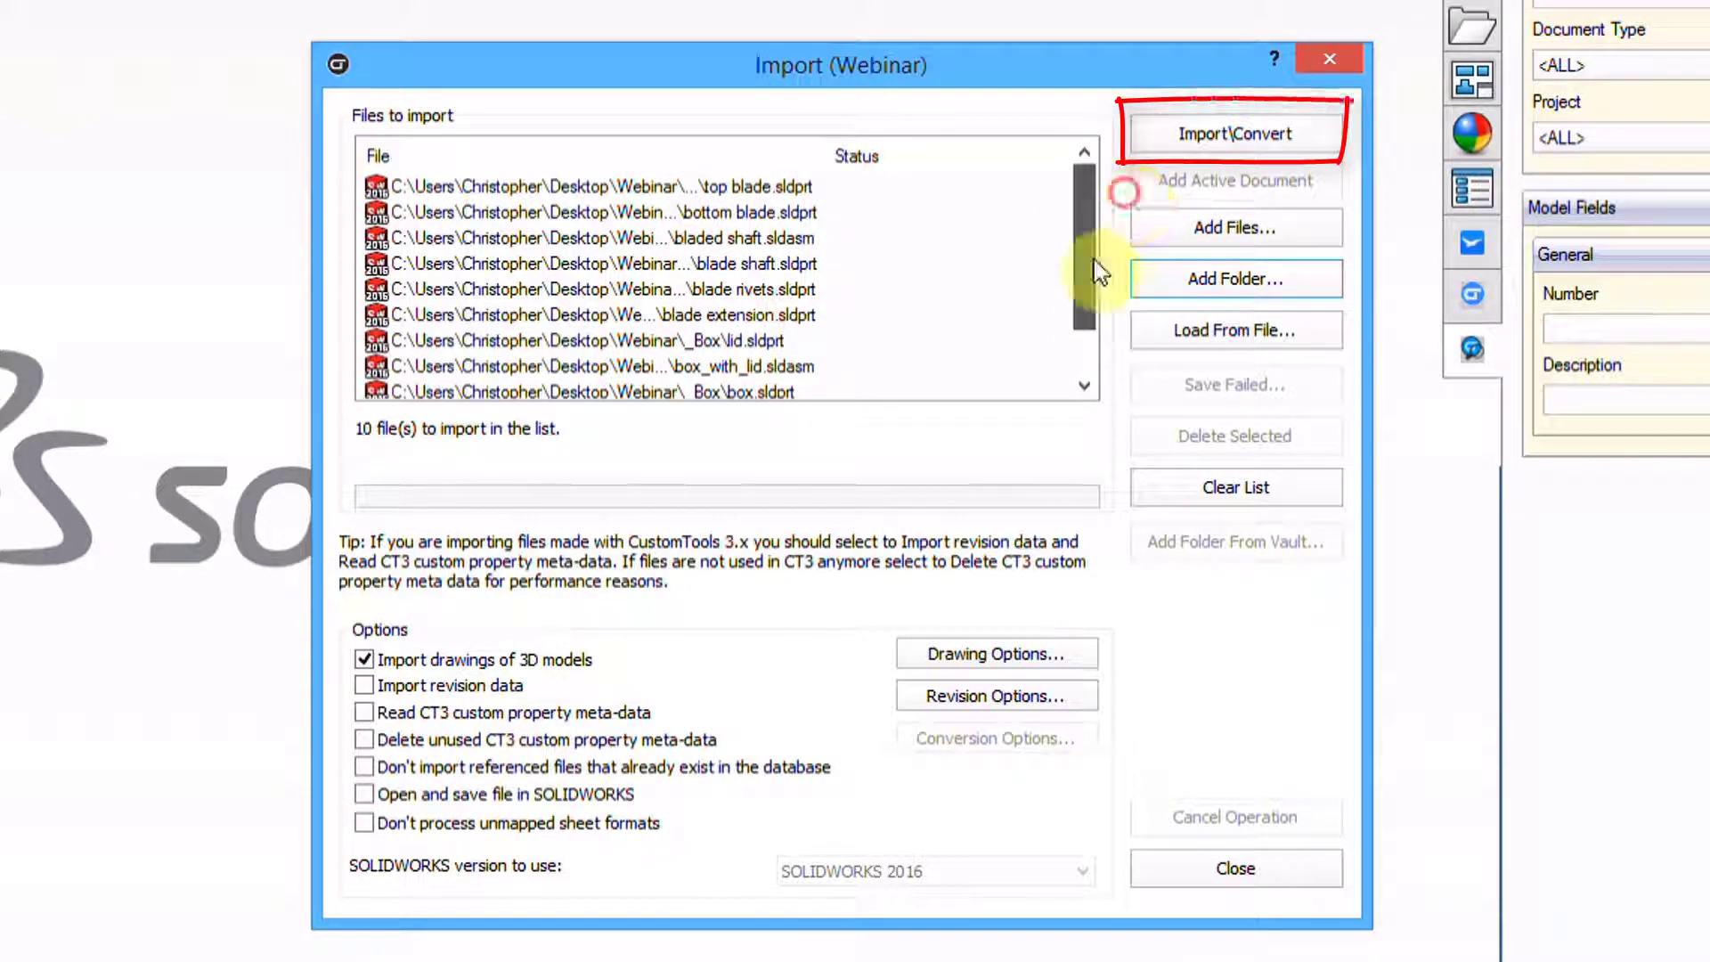
pyautogui.click(1207, 139)
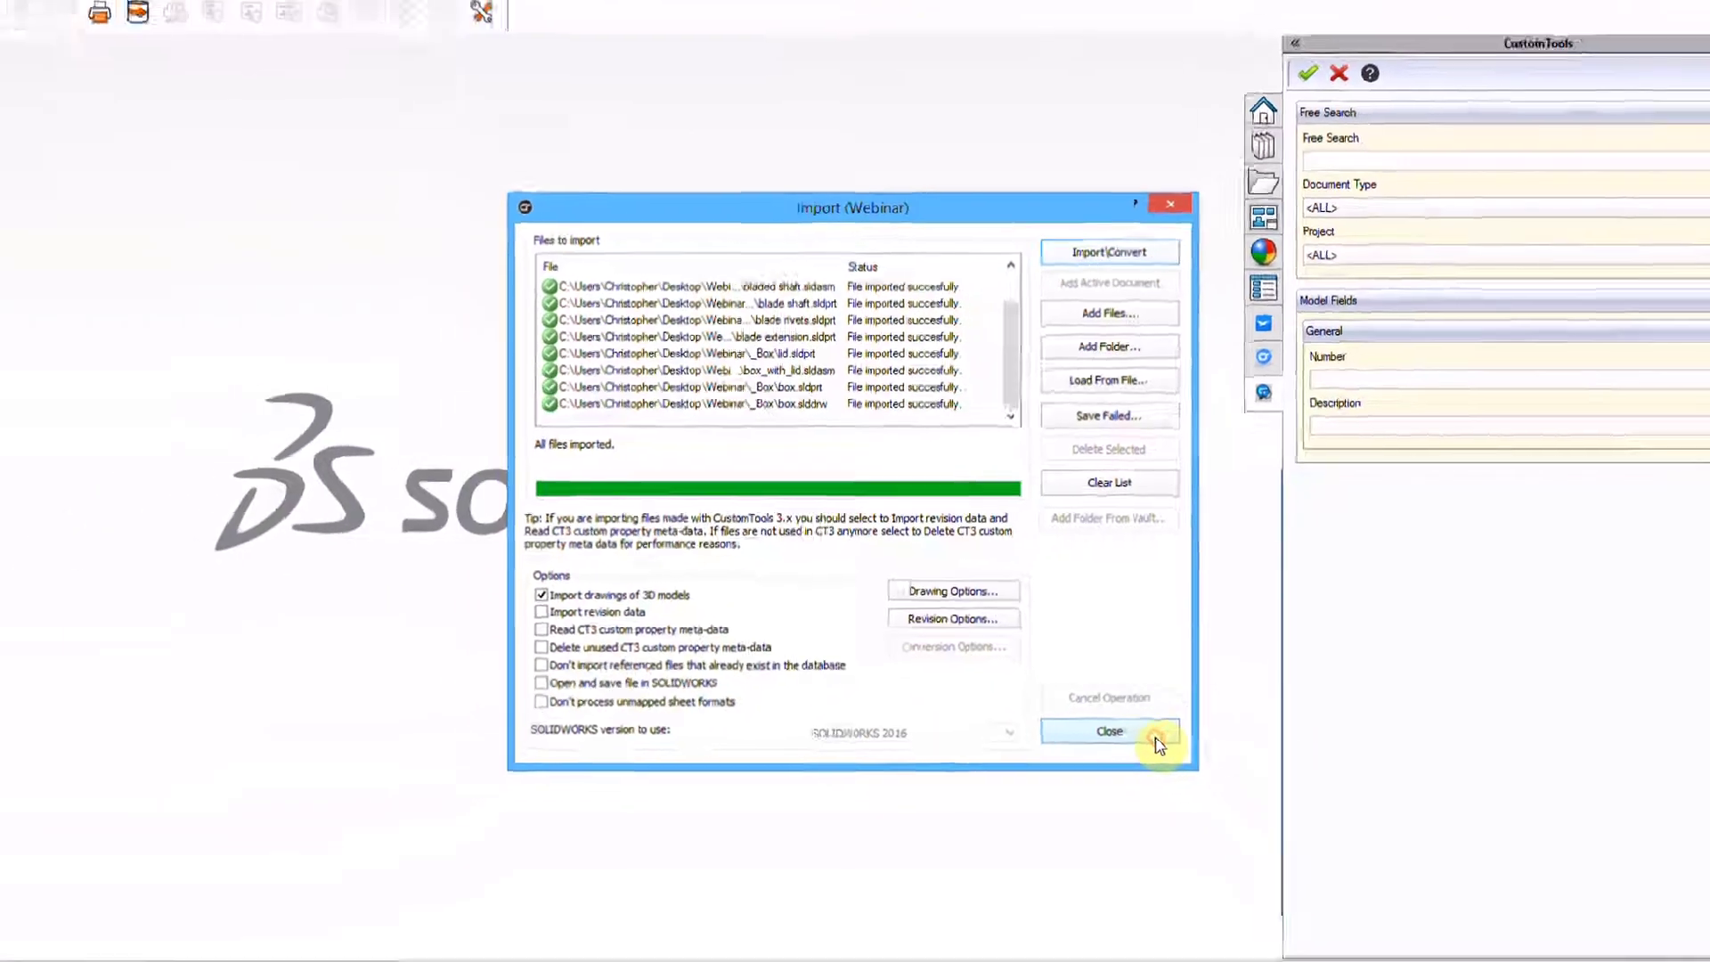
# Close the import window, search all documents, open the box drawing, then close it again
pyautogui.click(1283, 868)
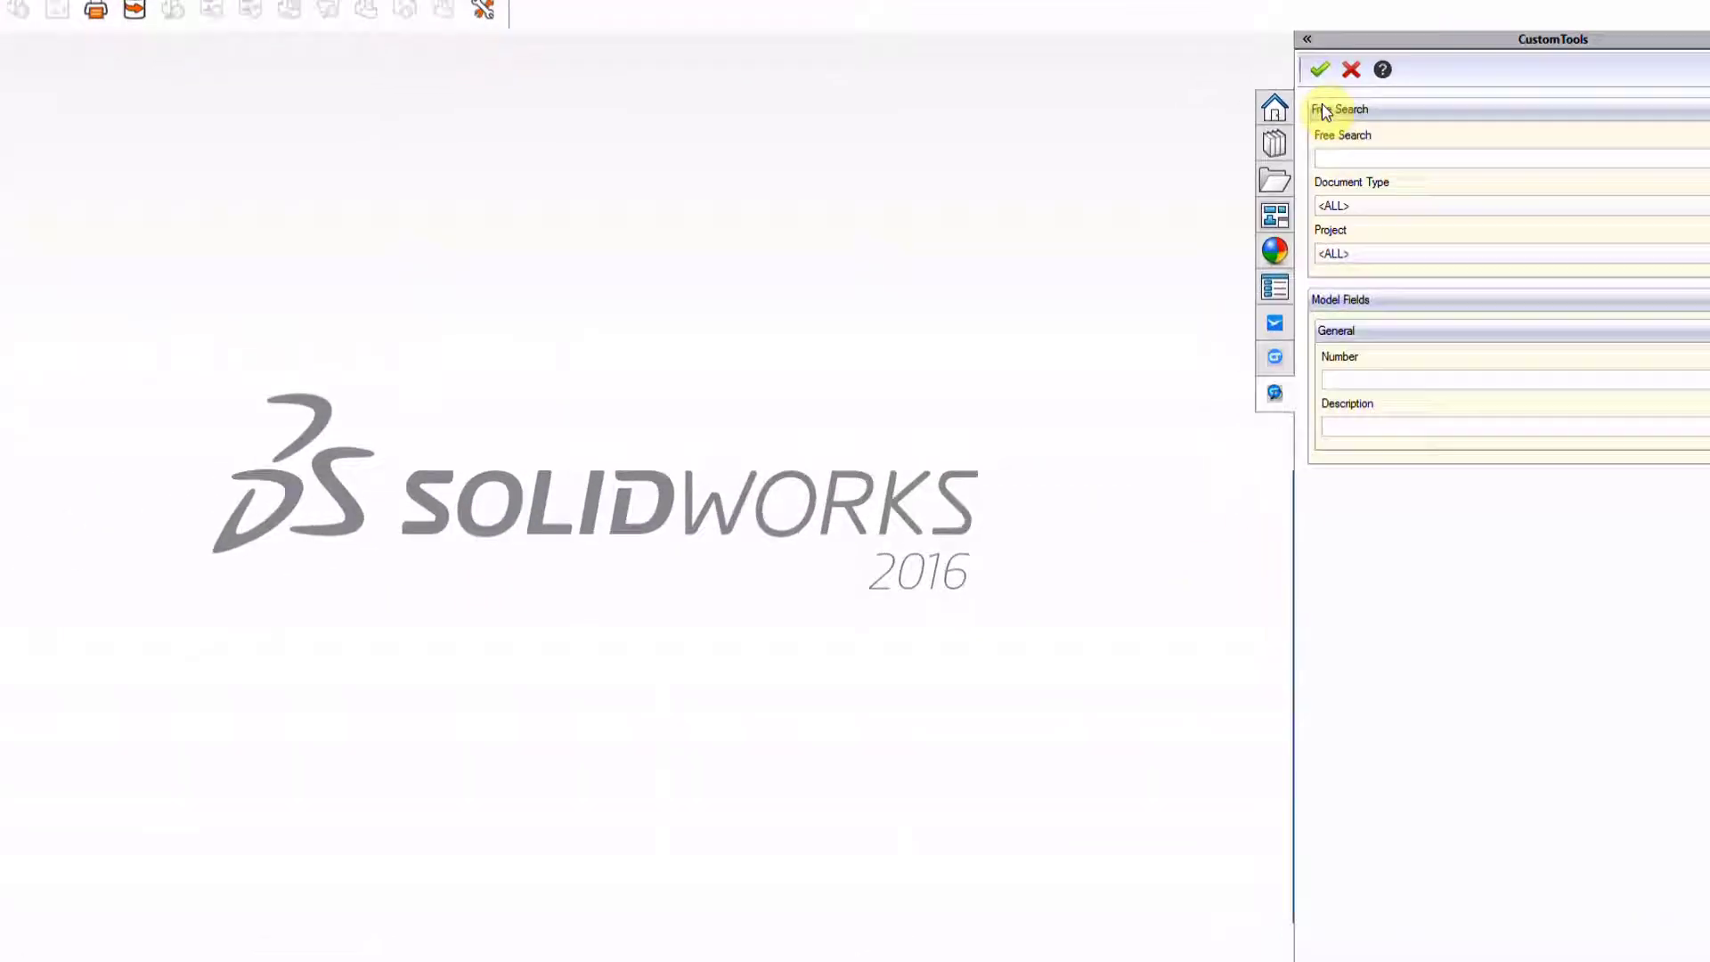
pyautogui.click(1272, 288)
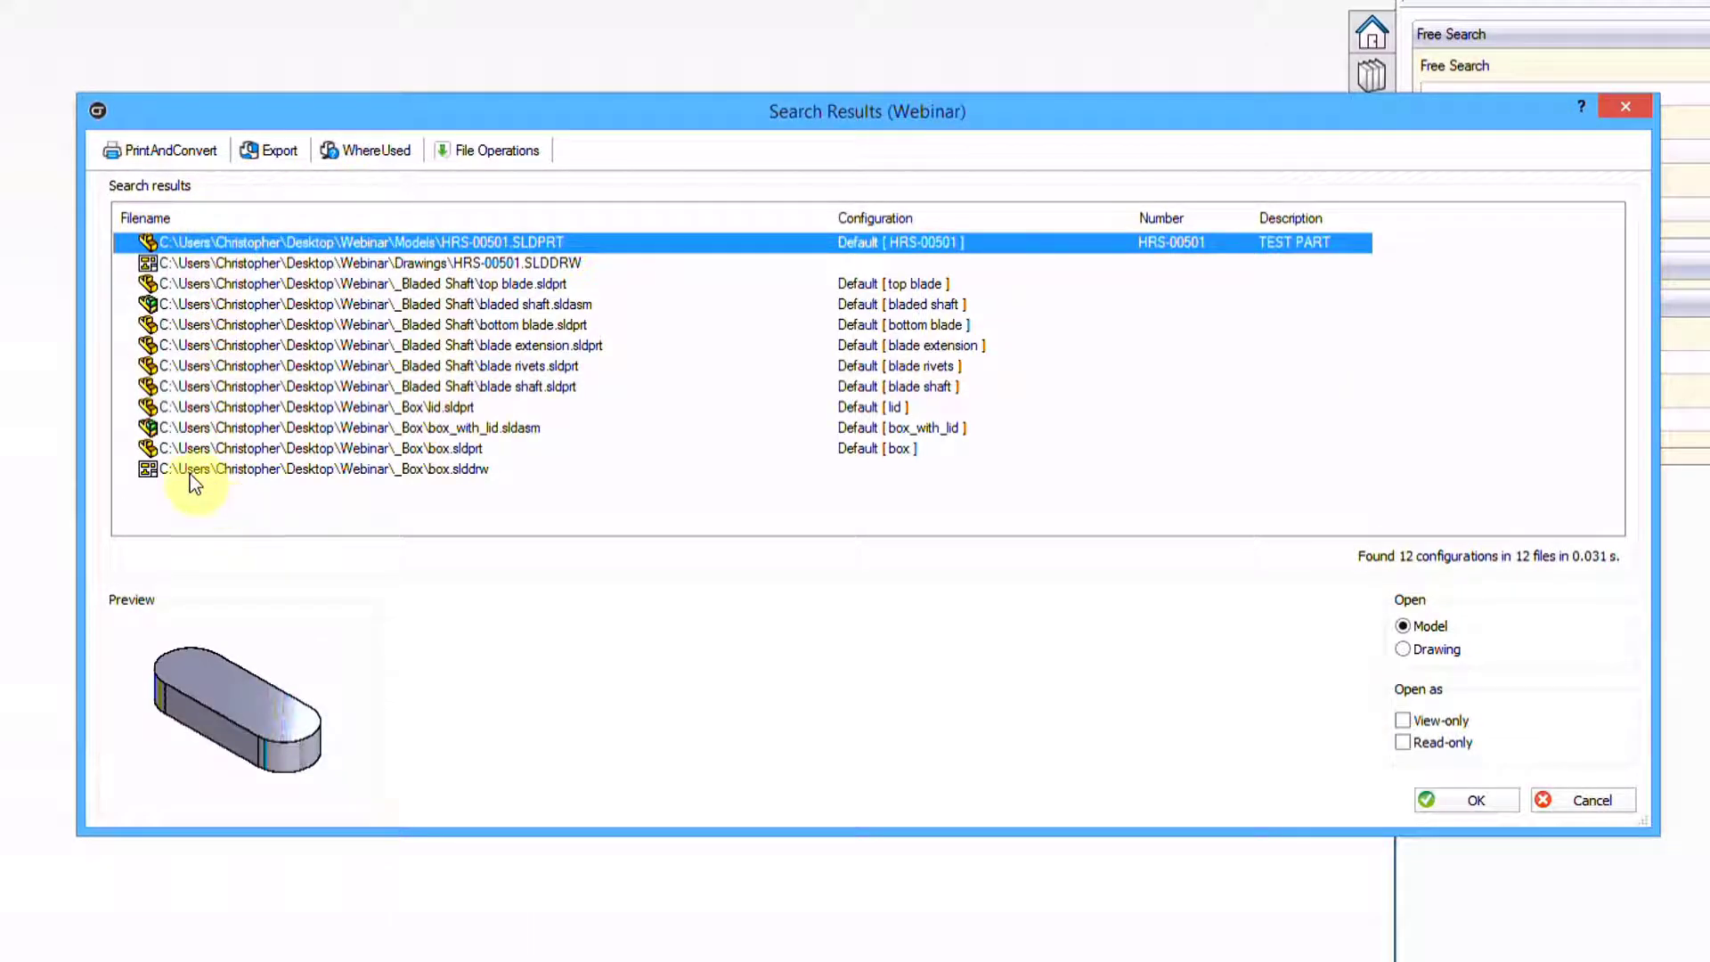
pyautogui.doubleClick(233, 470)
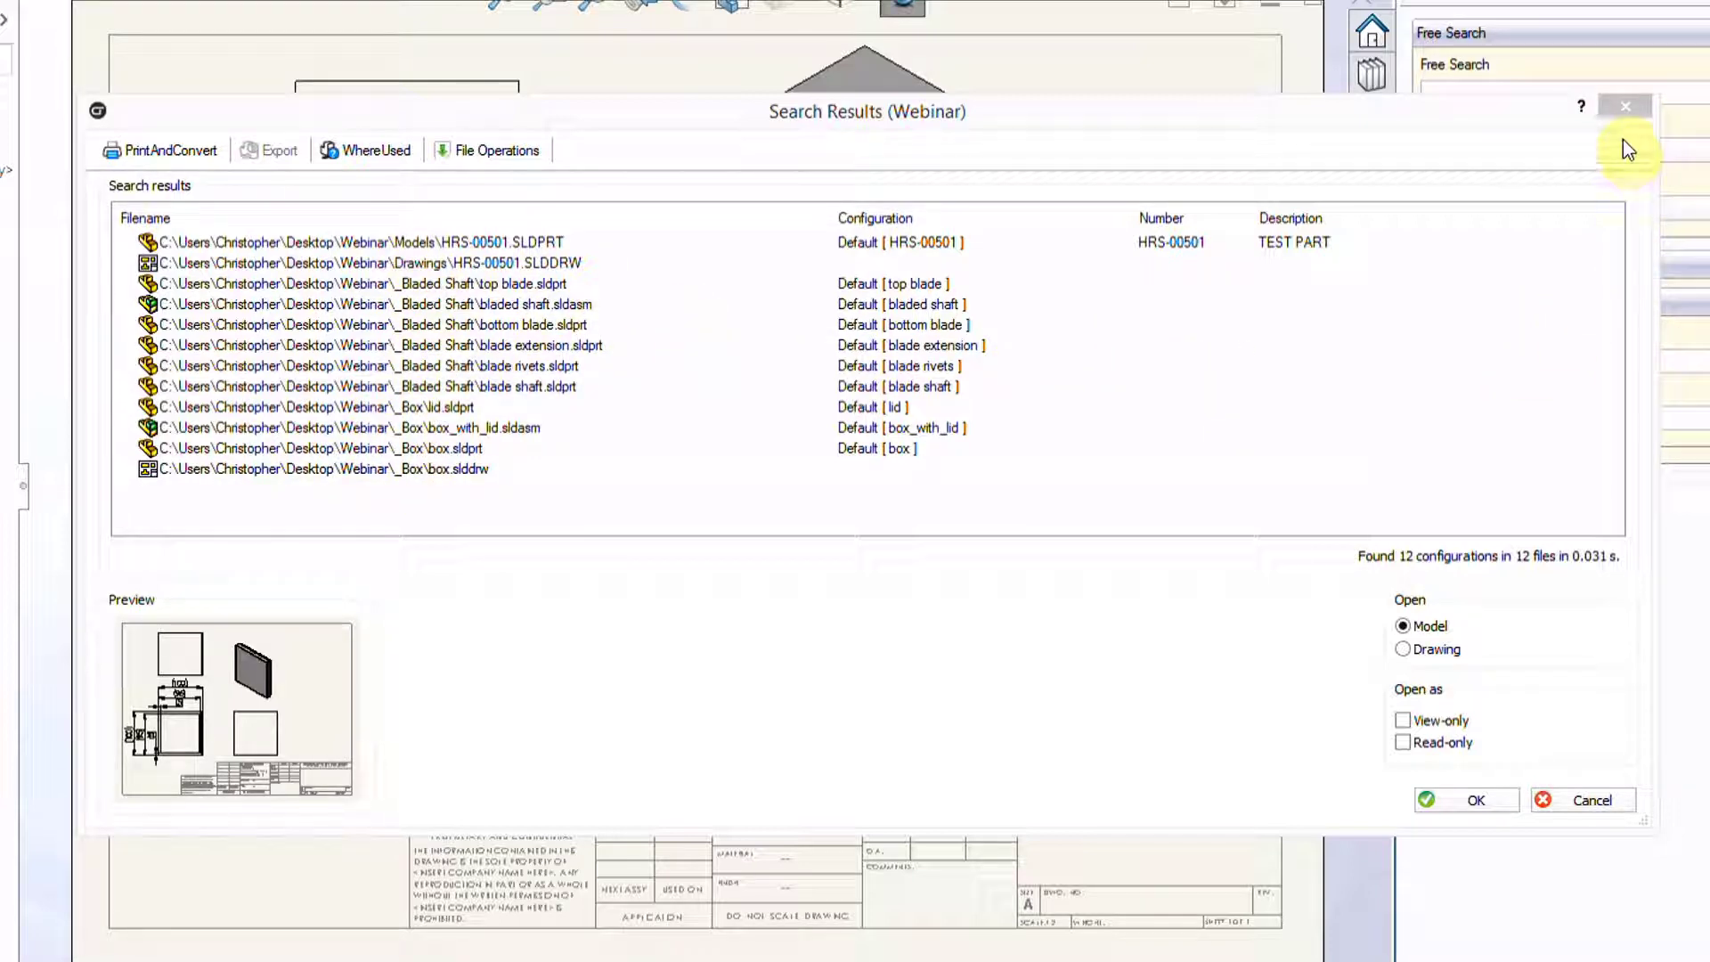
pyautogui.click(1581, 801)
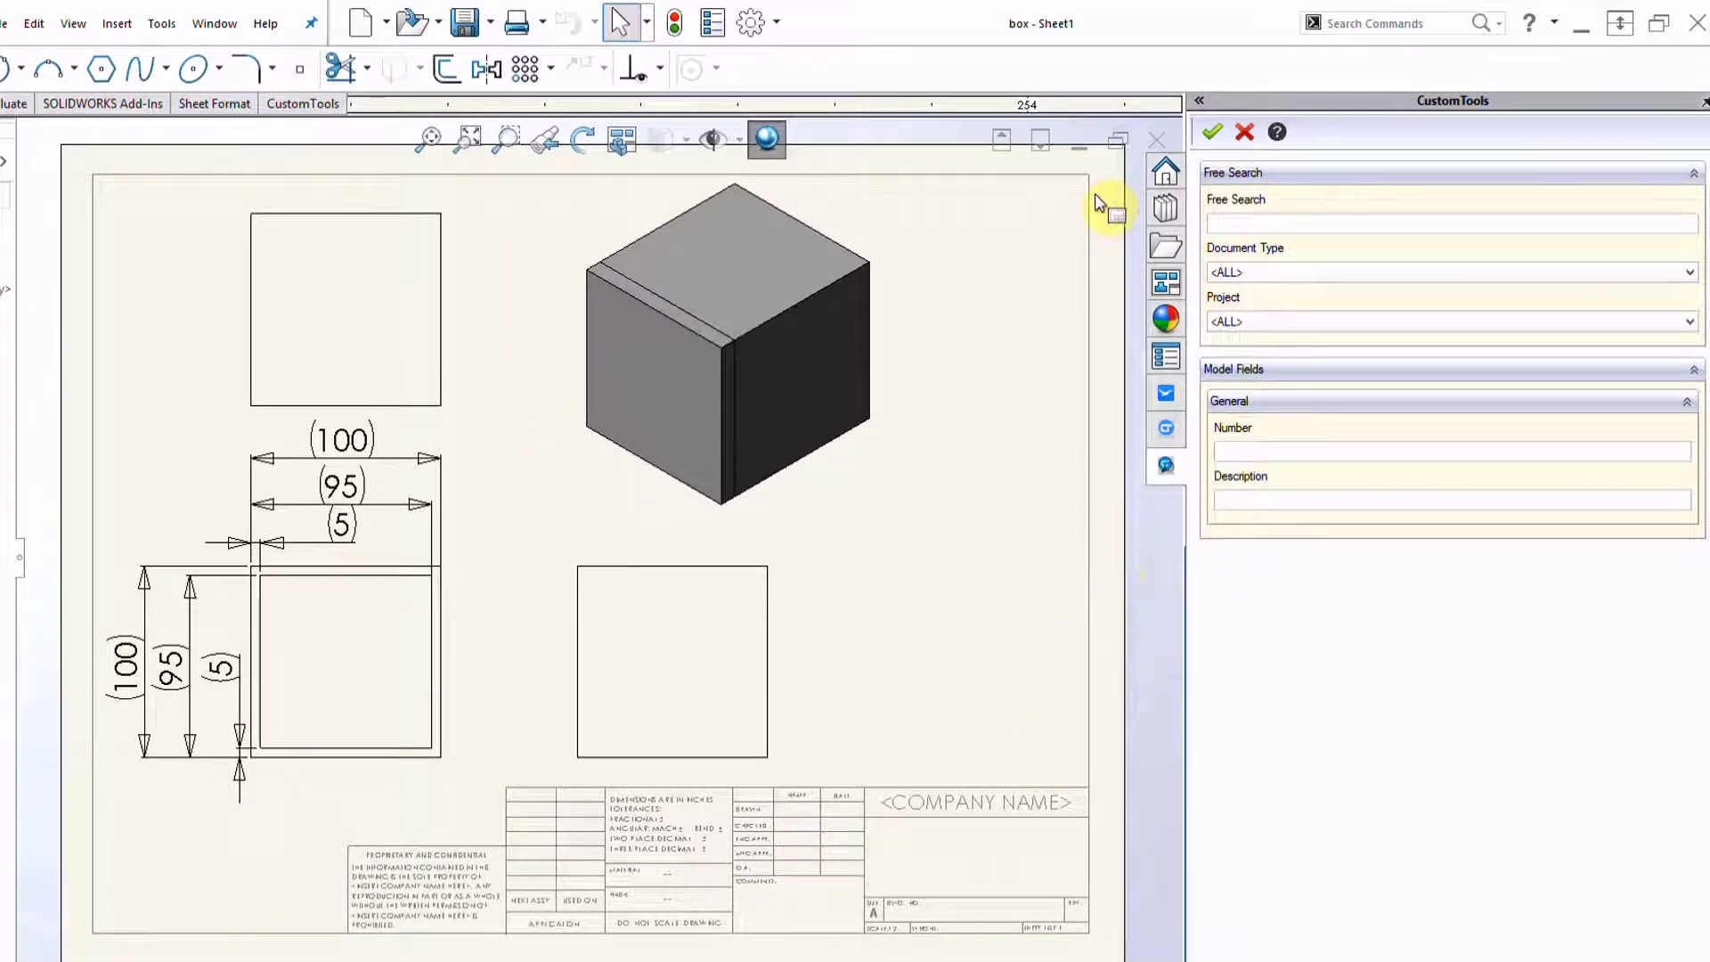
pyautogui.click(1153, 135)
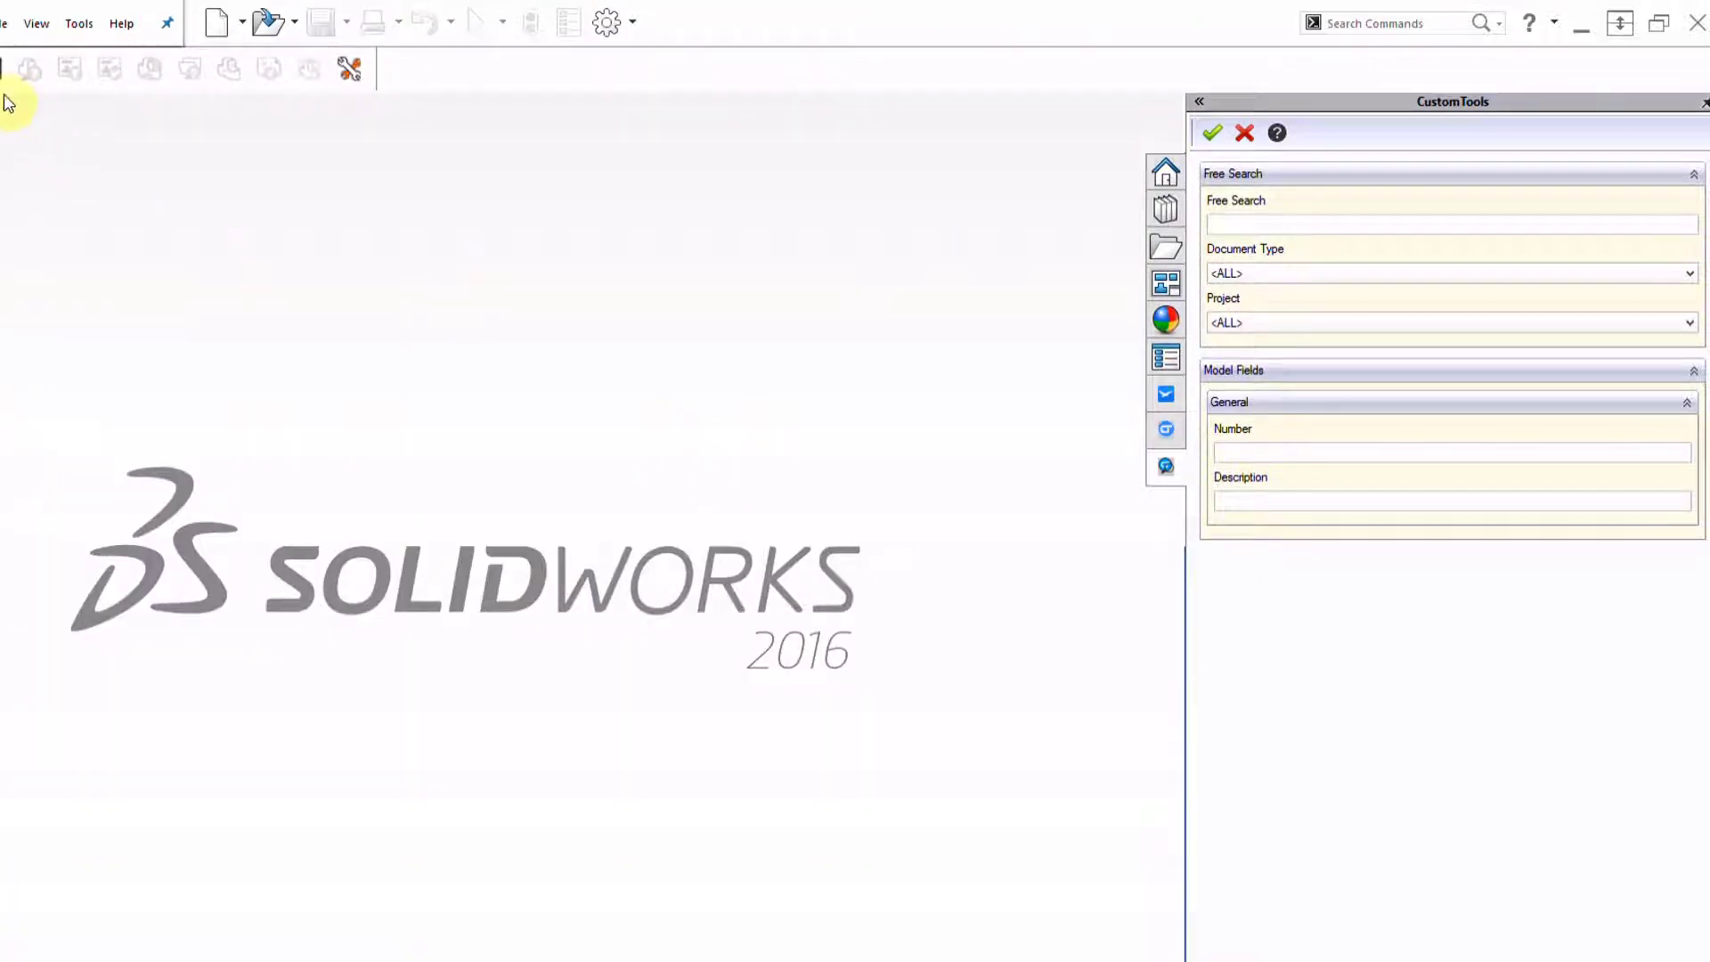
# Search the CustomTools database with Document Type set to Assembly
pyautogui.click(1233, 226)
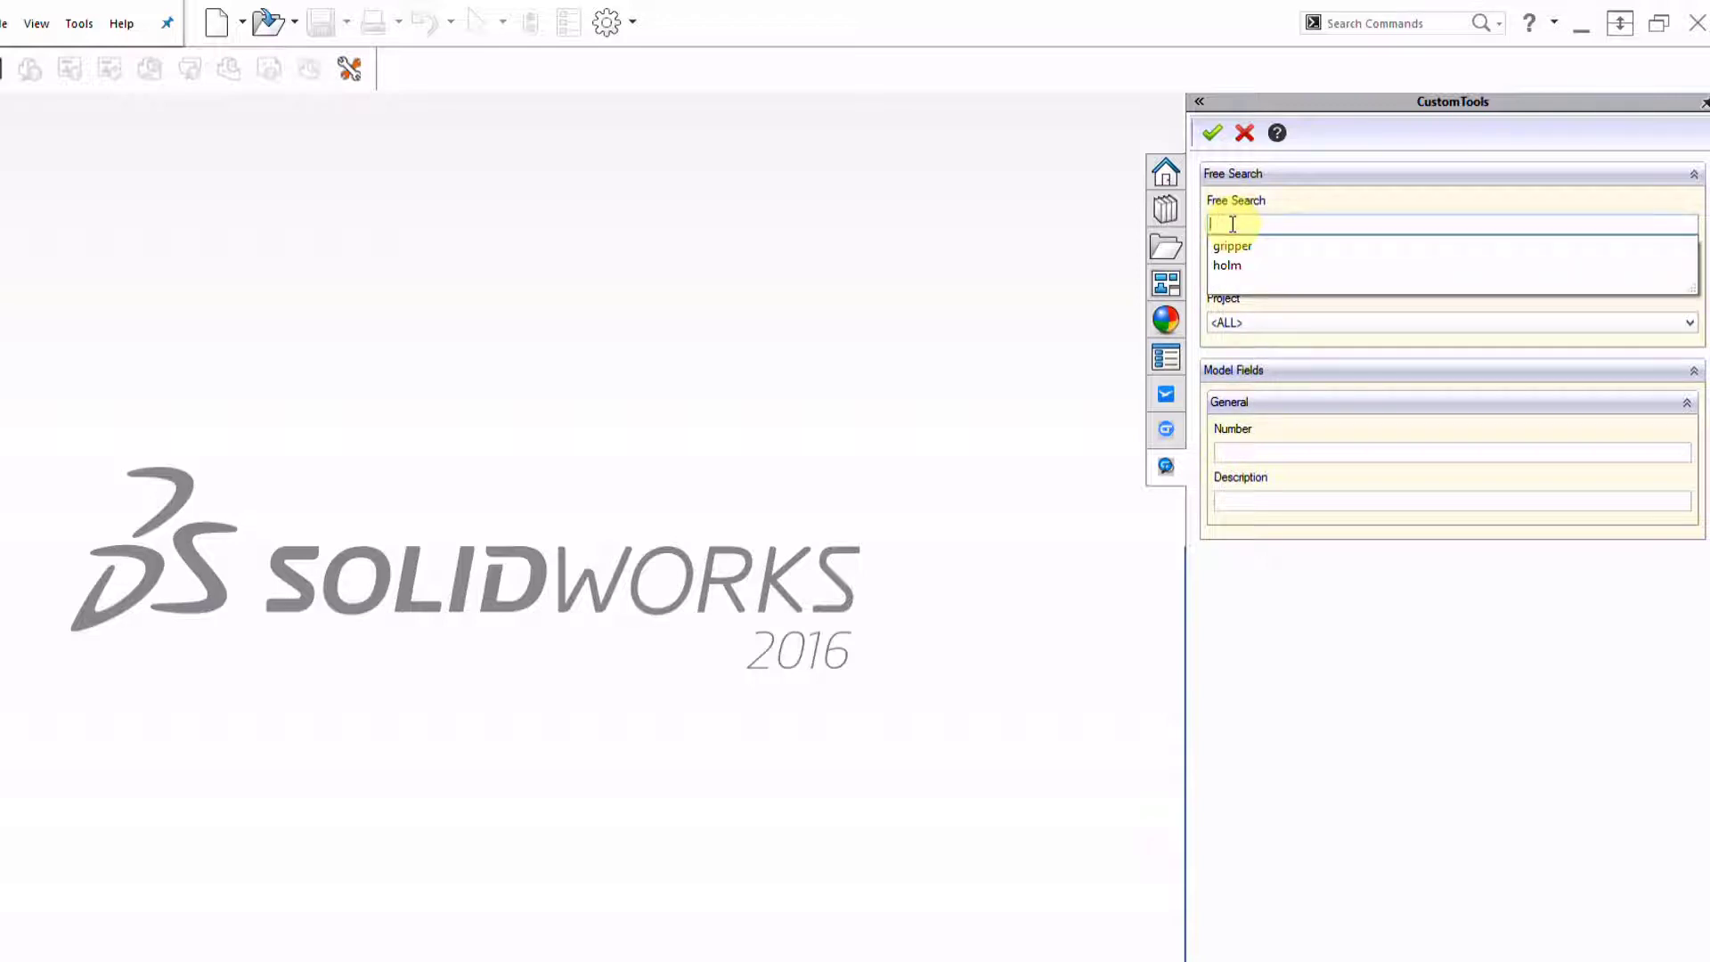
pyautogui.click(1266, 273)
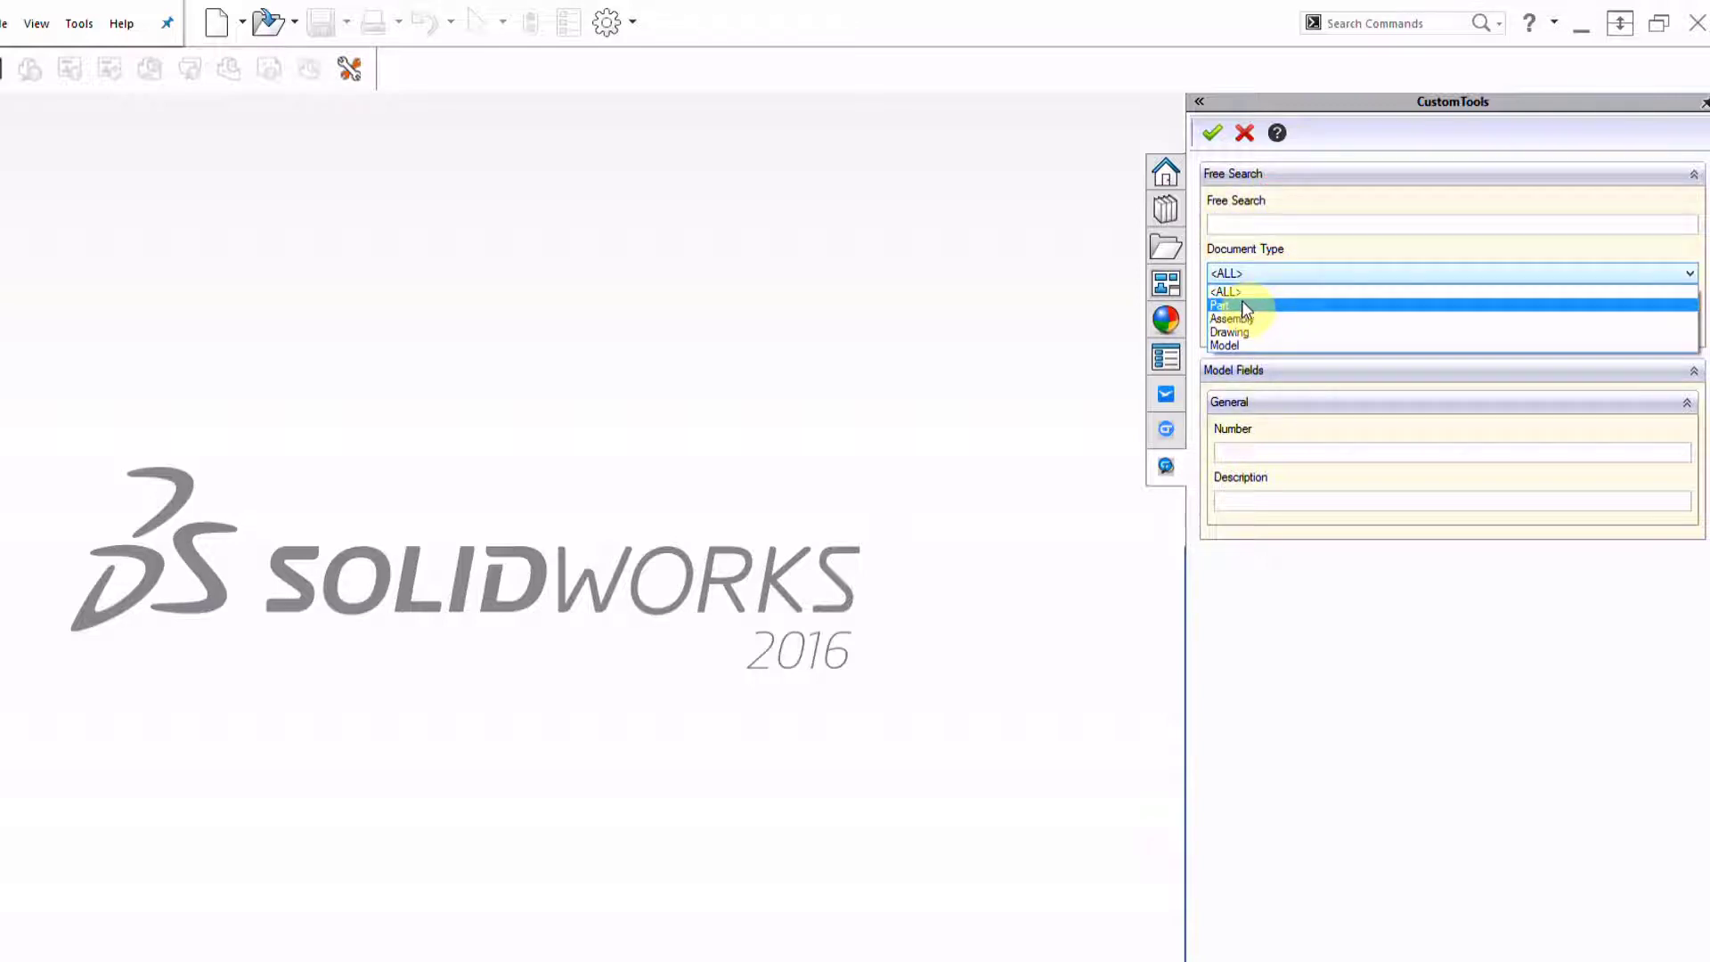
pyautogui.click(1231, 318)
pyautogui.click(1213, 133)
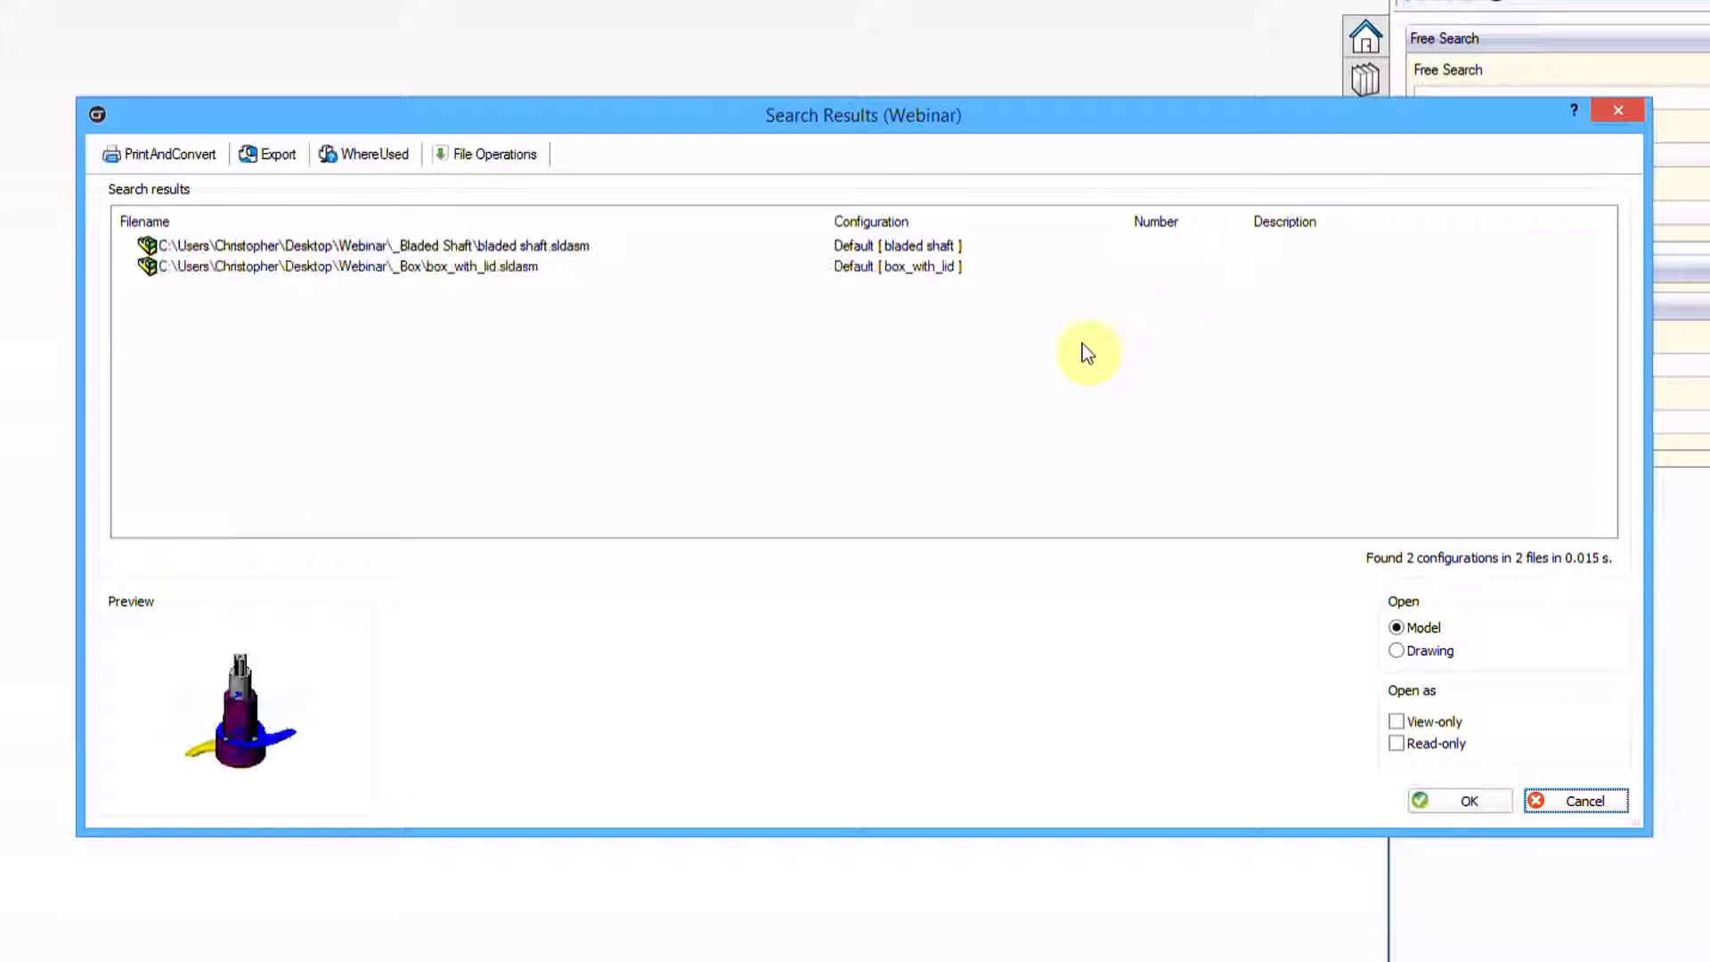
# Select box_with_lid.sldasm and start a BOM of Selected File(s) batch operation
pyautogui.click(506, 245)
pyautogui.click(458, 269)
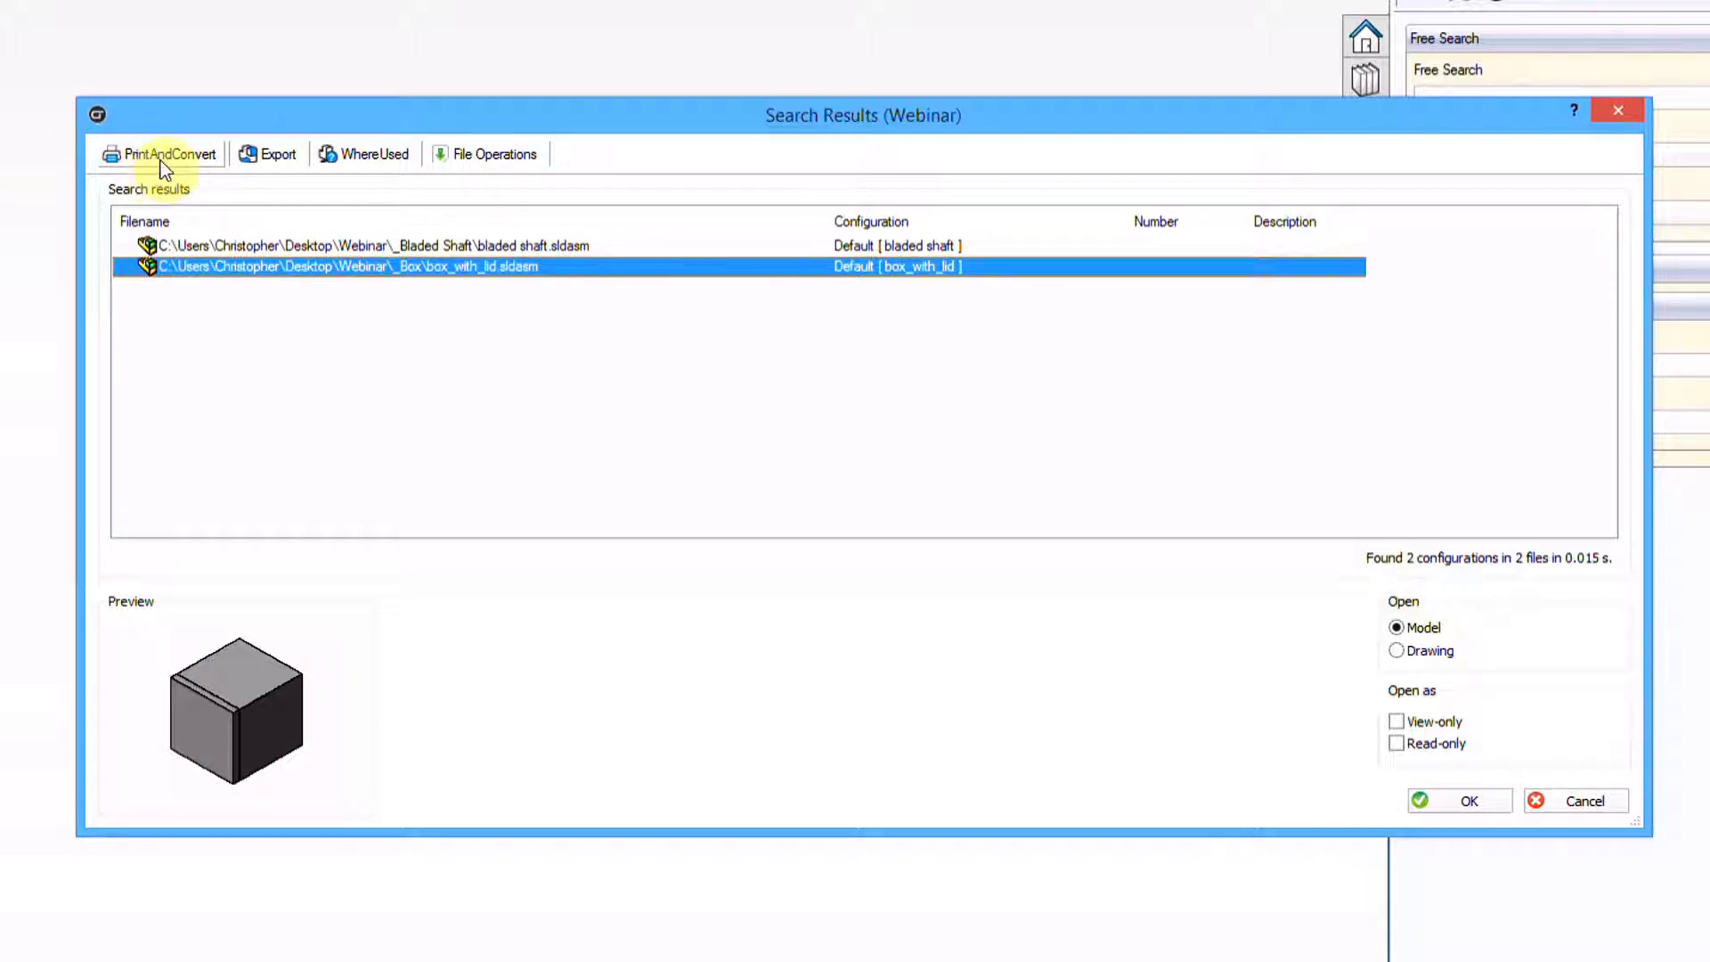
pyautogui.click(174, 154)
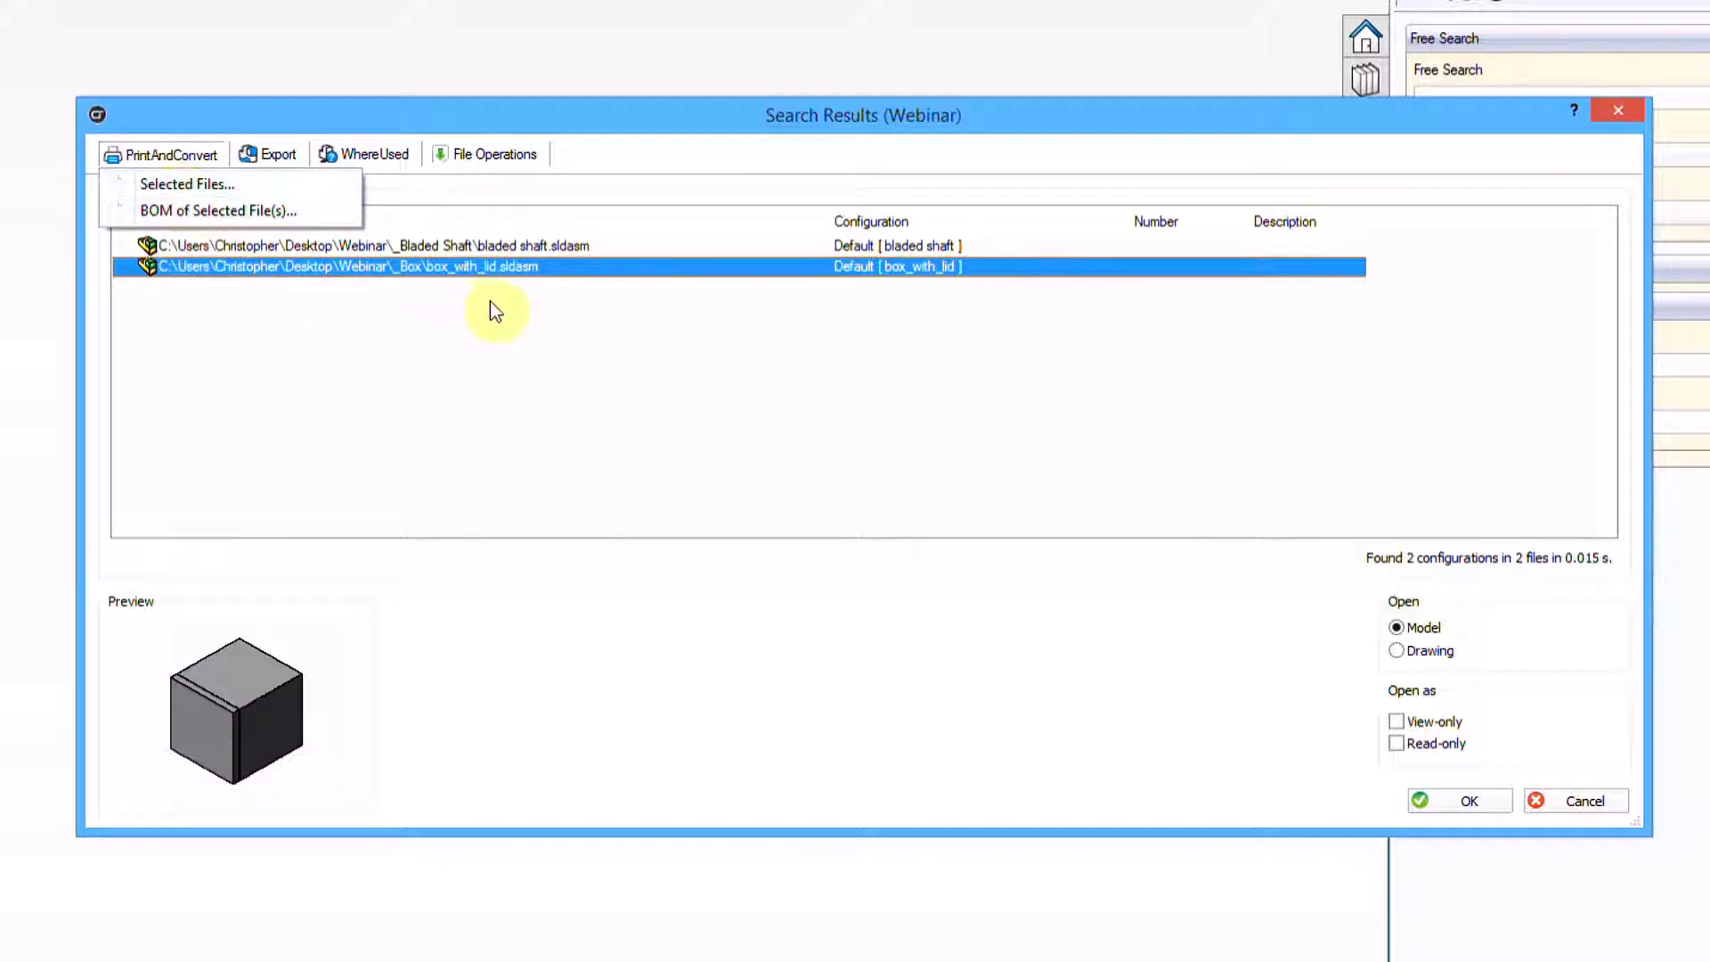
pyautogui.click(253, 215)
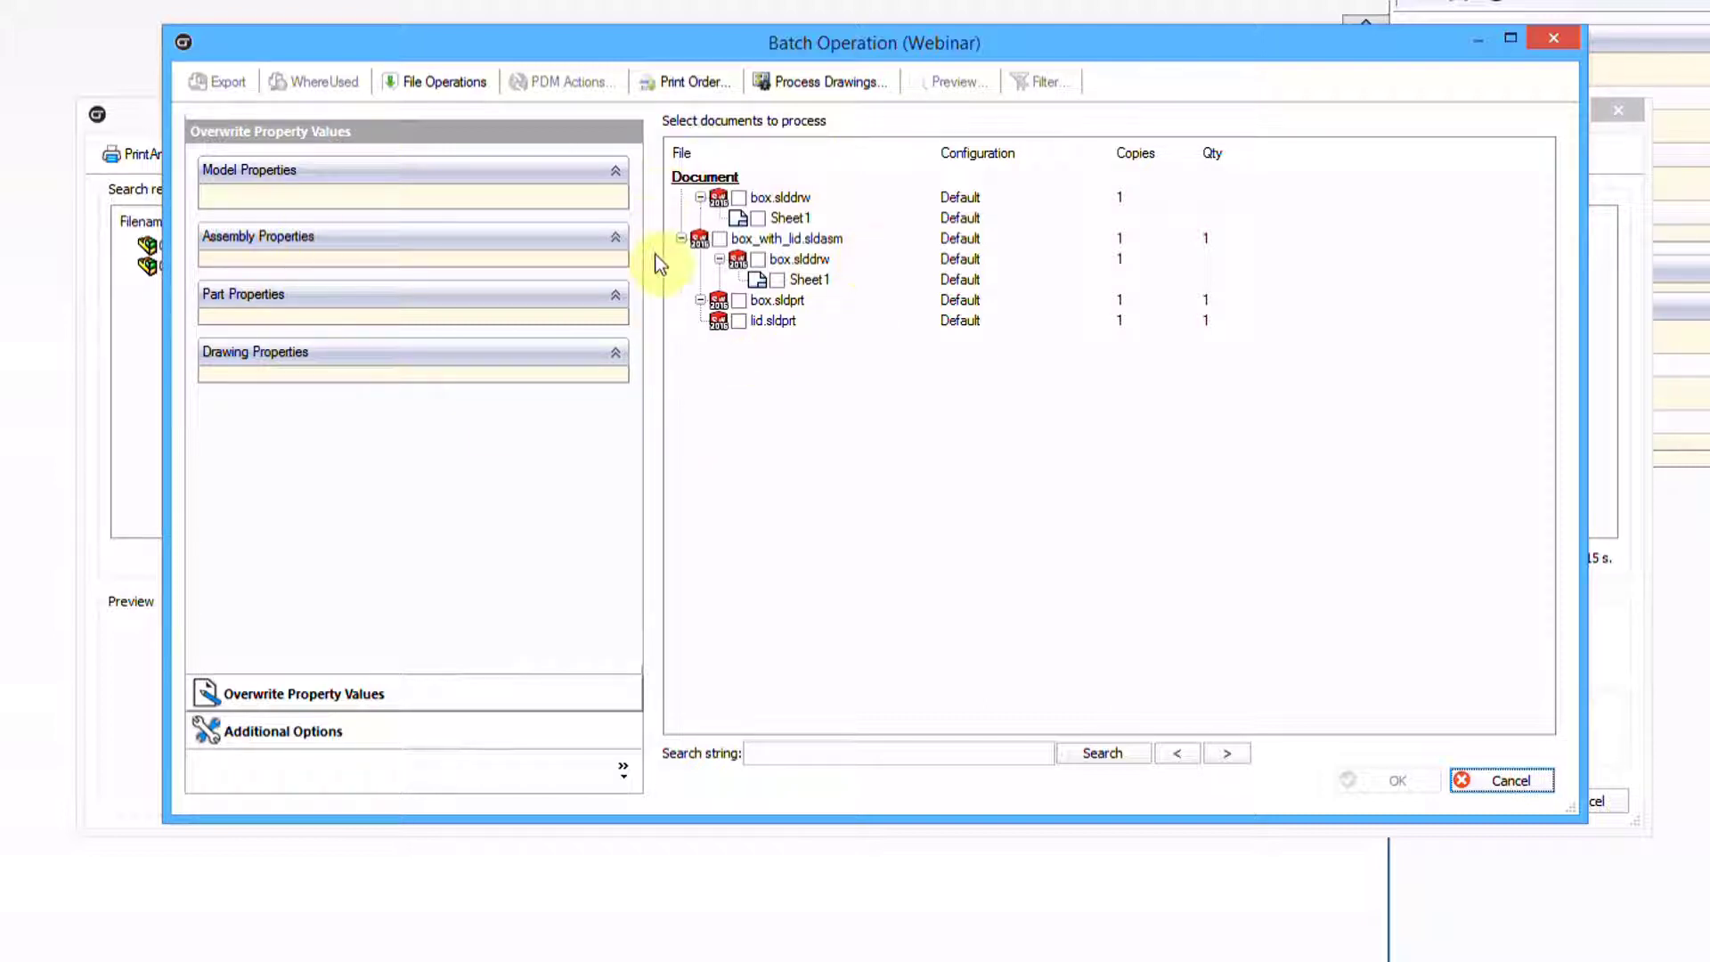
# Review box_with_lid, box.slddrw and box.sldprt in the batch list, then cancel the batch operation
pyautogui.click(815, 240)
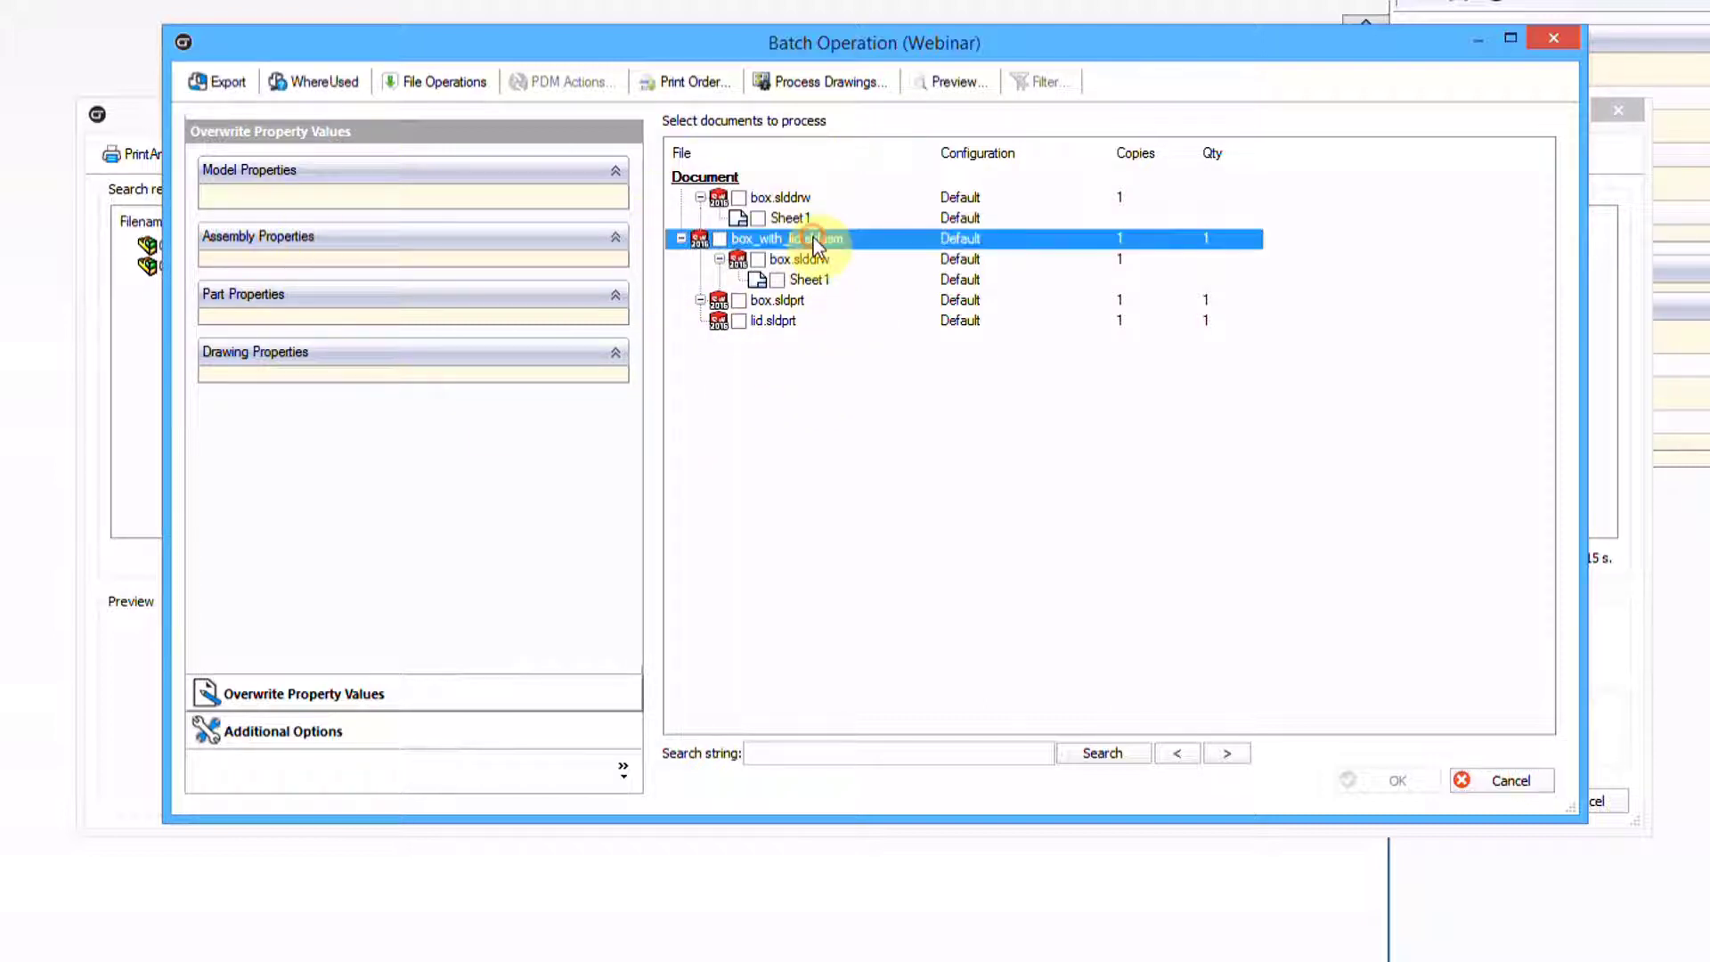
pyautogui.click(806, 260)
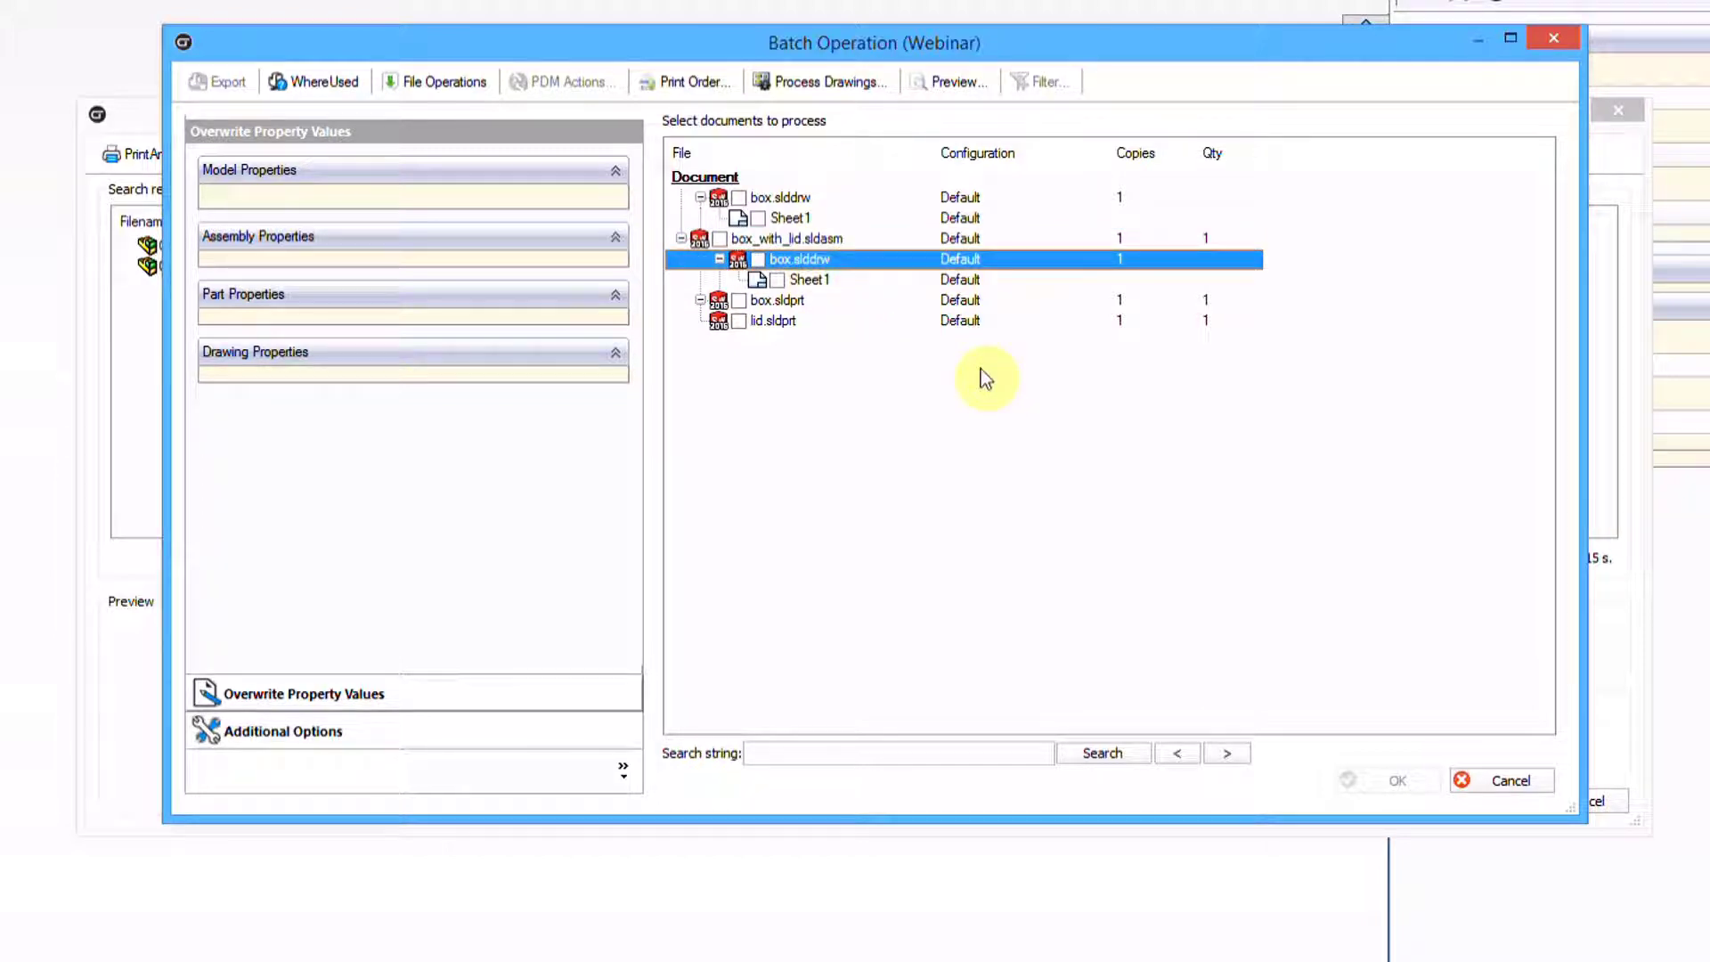
pyautogui.click(784, 321)
pyautogui.click(772, 300)
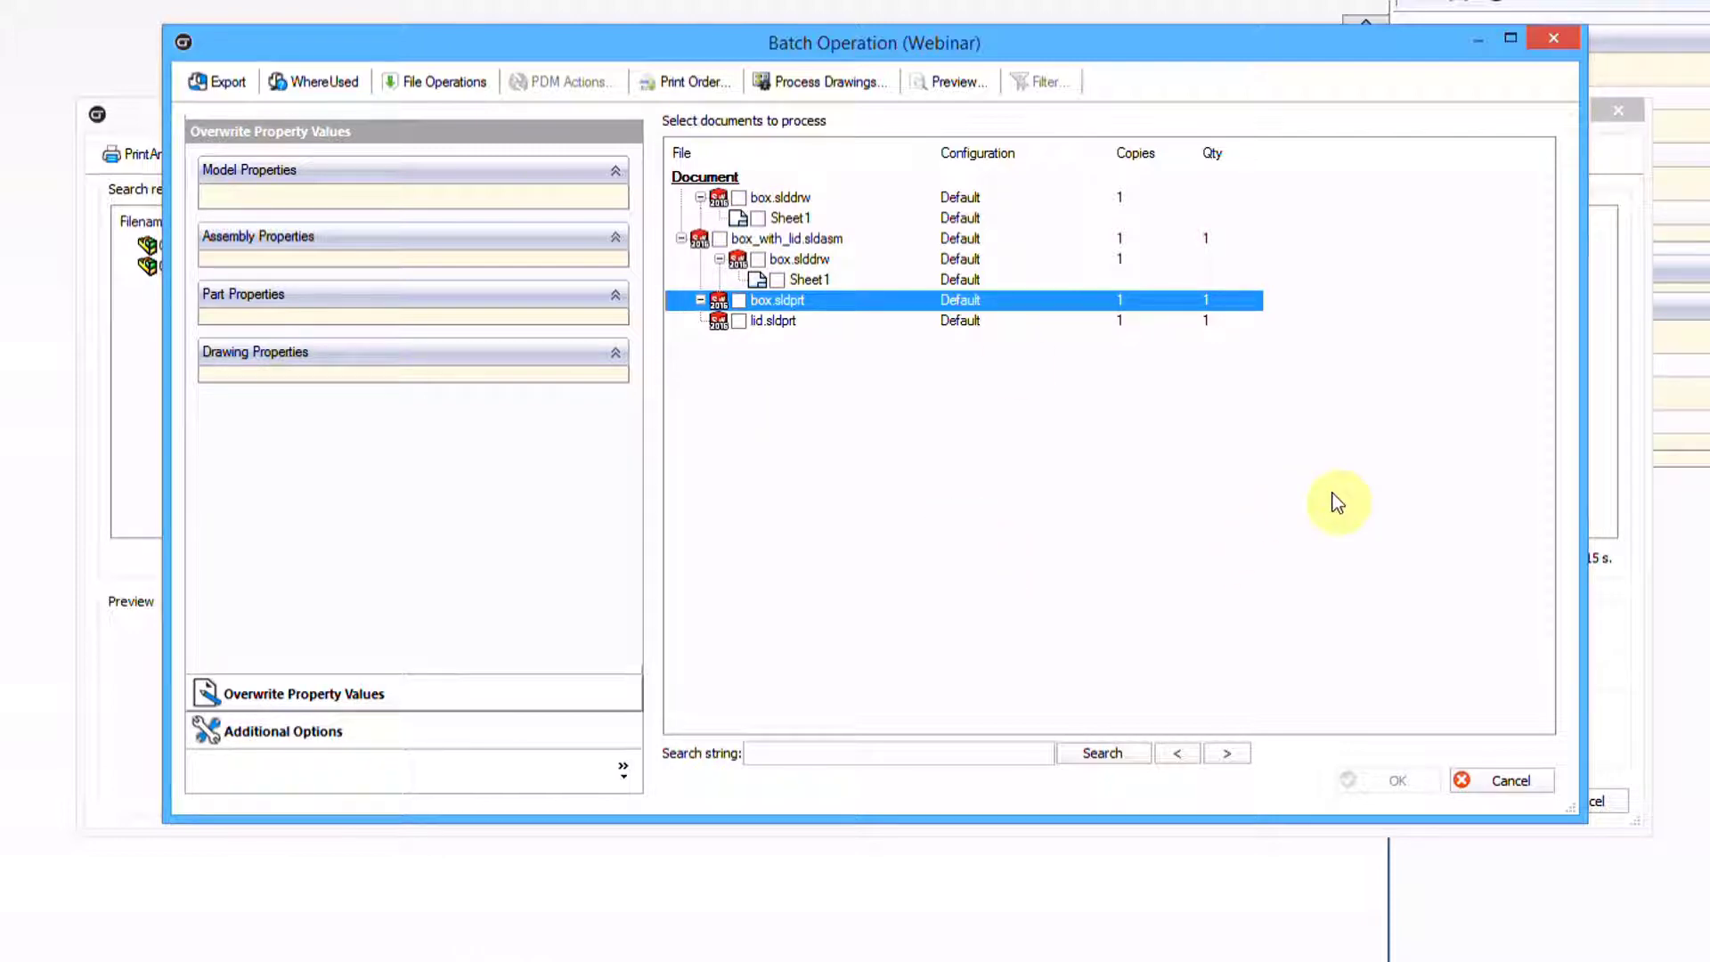
pyautogui.click(1557, 42)
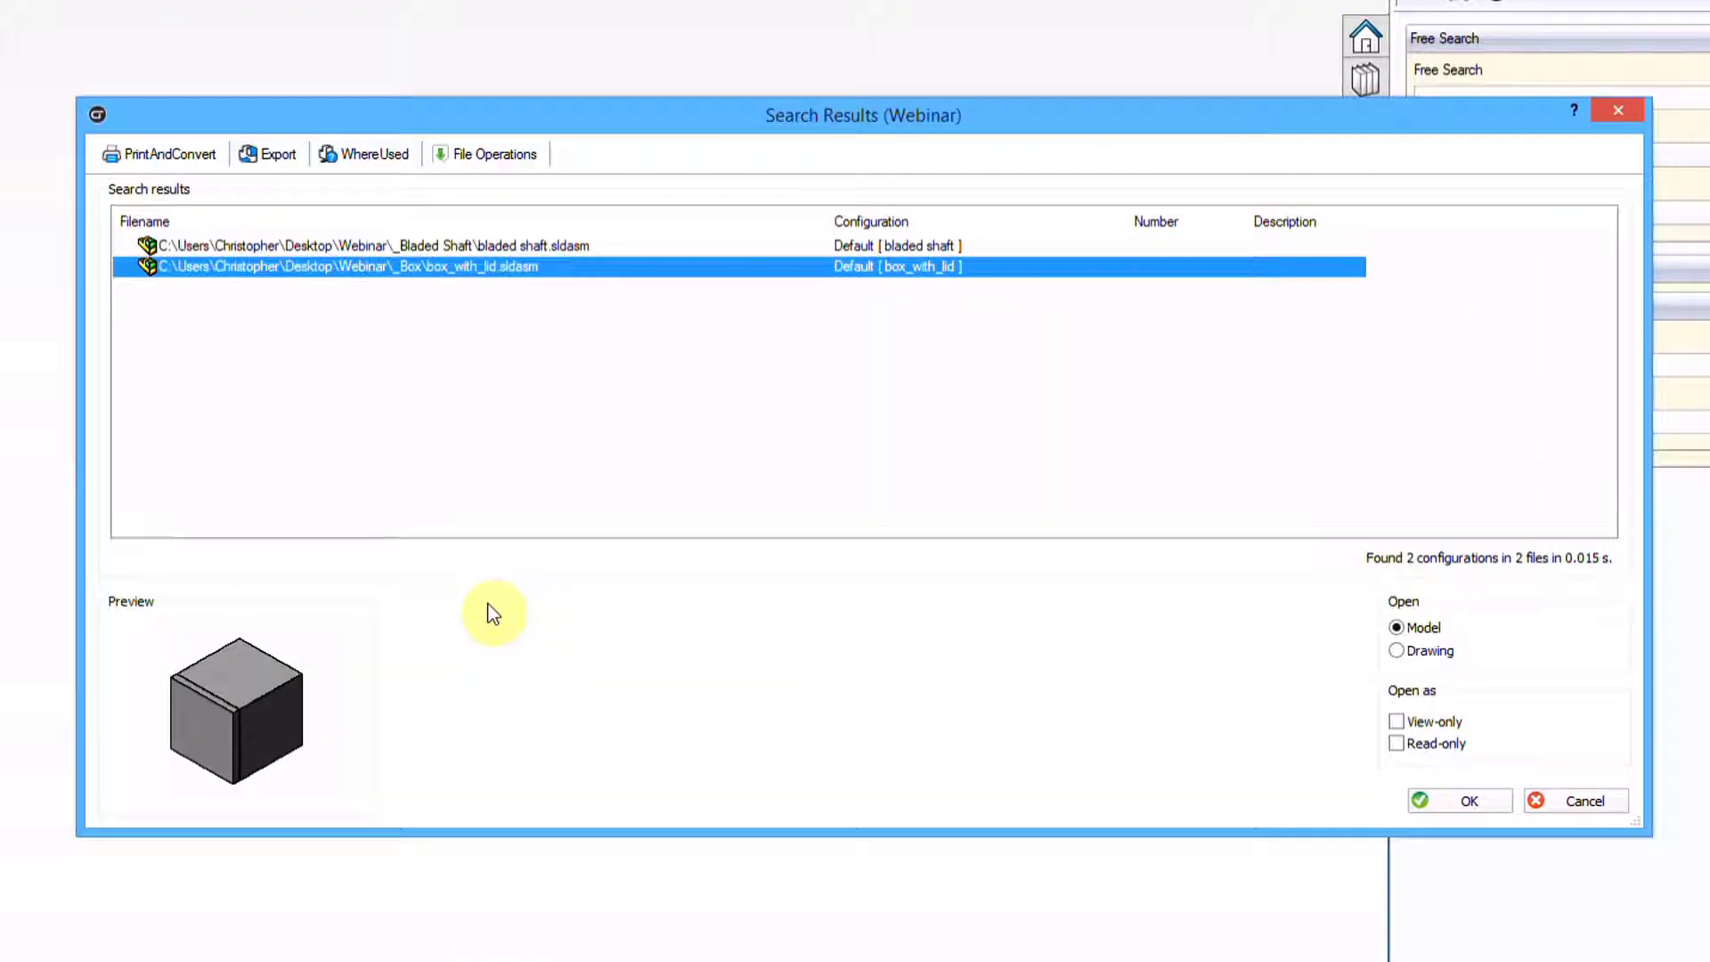
pyautogui.click(1618, 110)
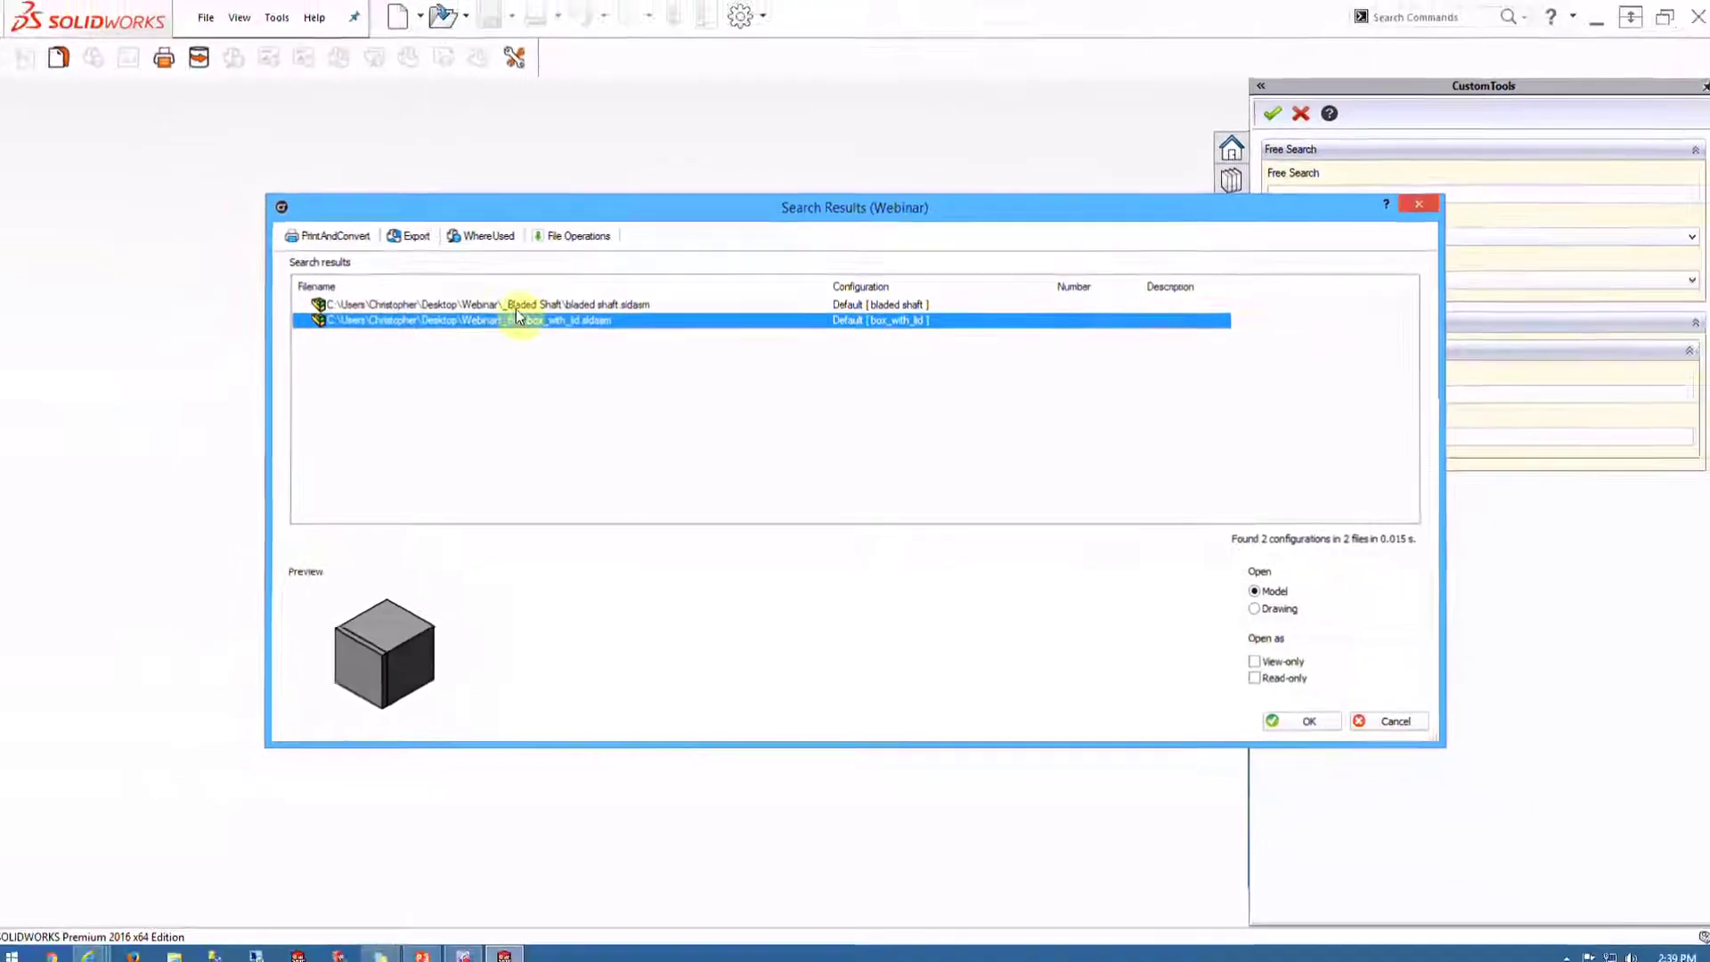
# Go to File Conversion in the CustomTools profile options and add a new conversion rule
pyautogui.click(521, 73)
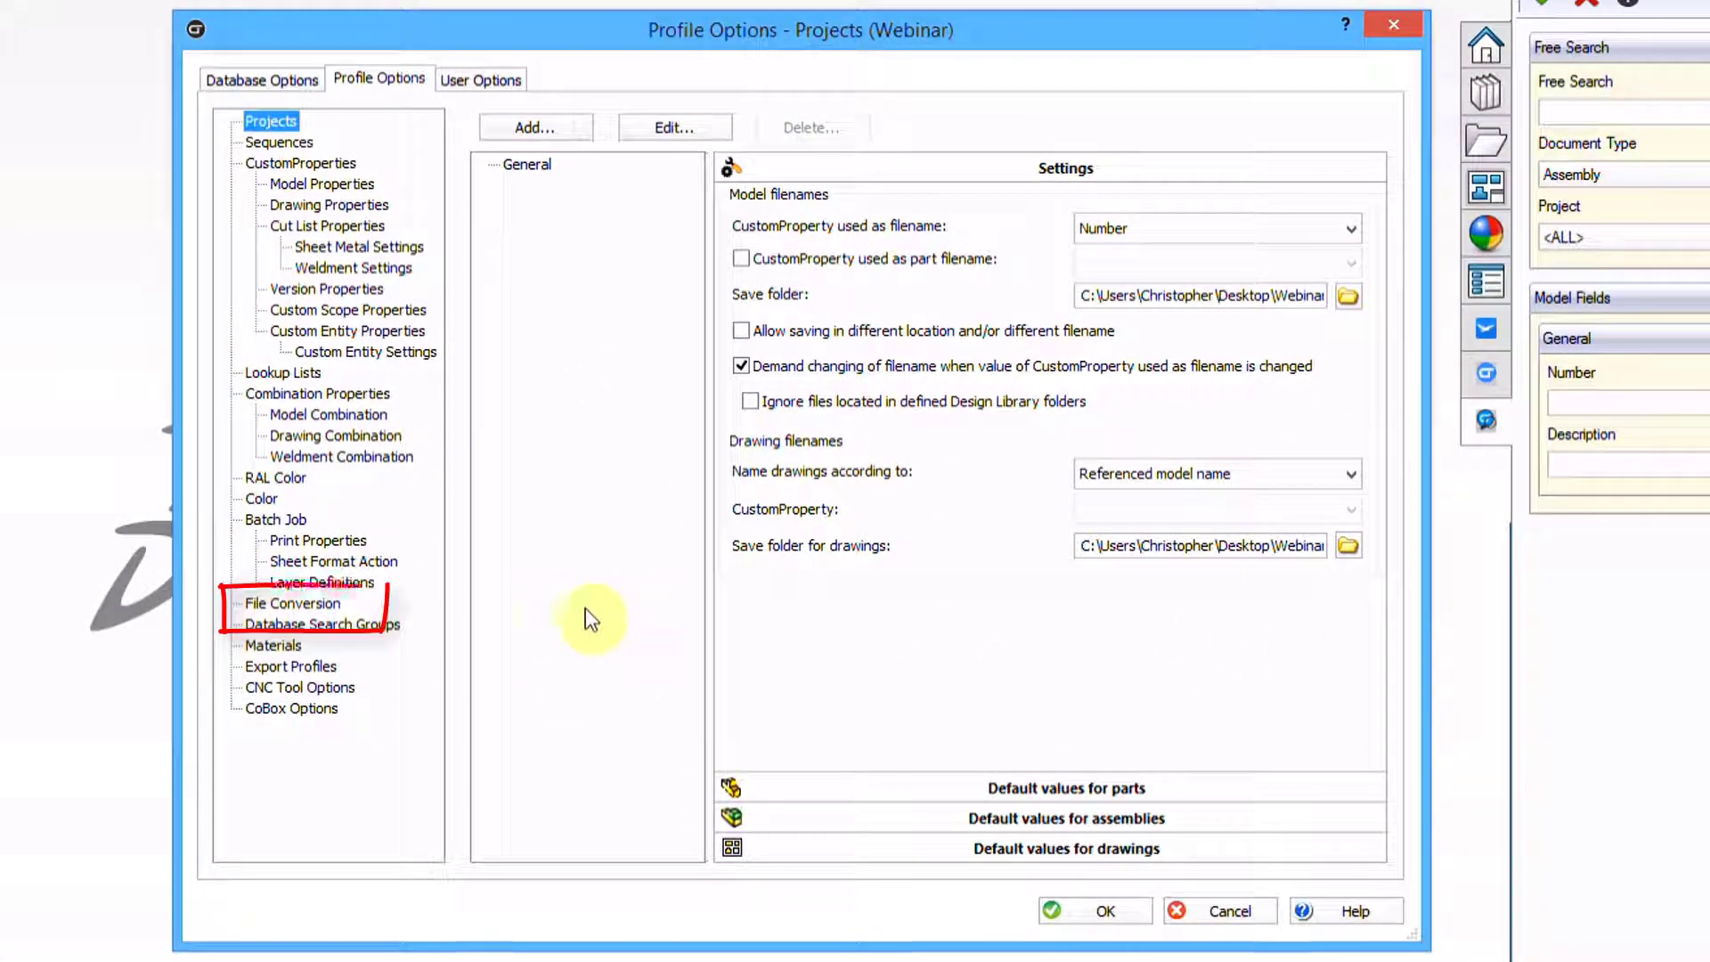
pyautogui.click(277, 604)
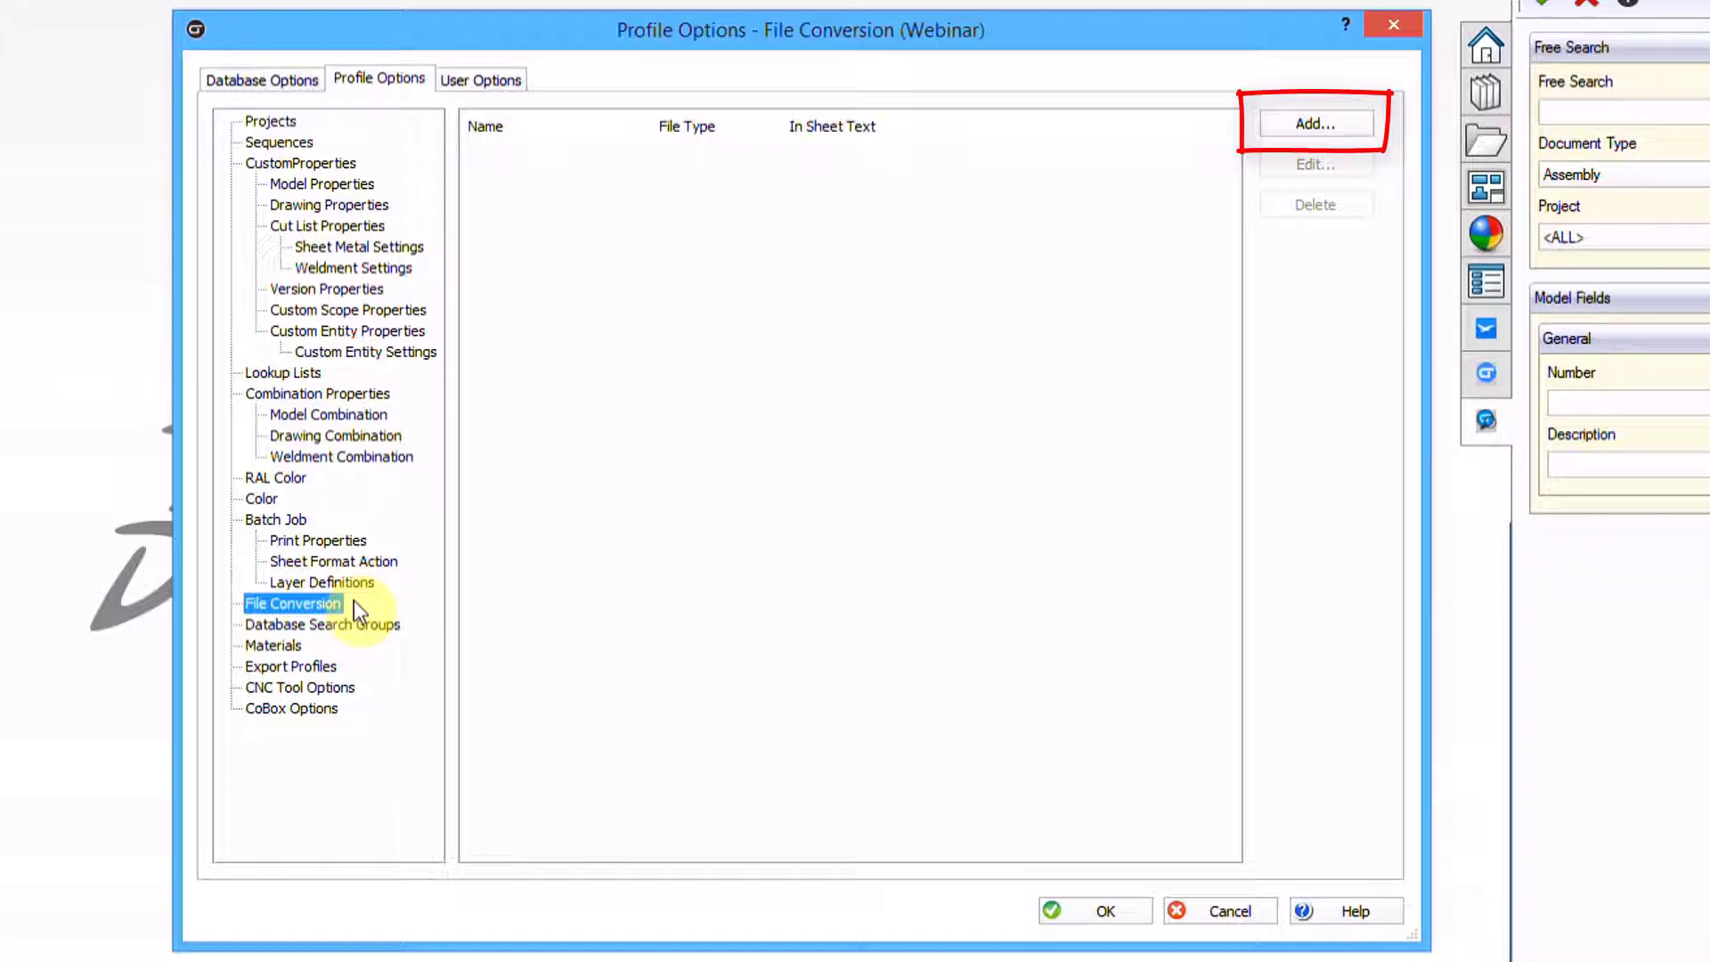
pyautogui.click(1316, 124)
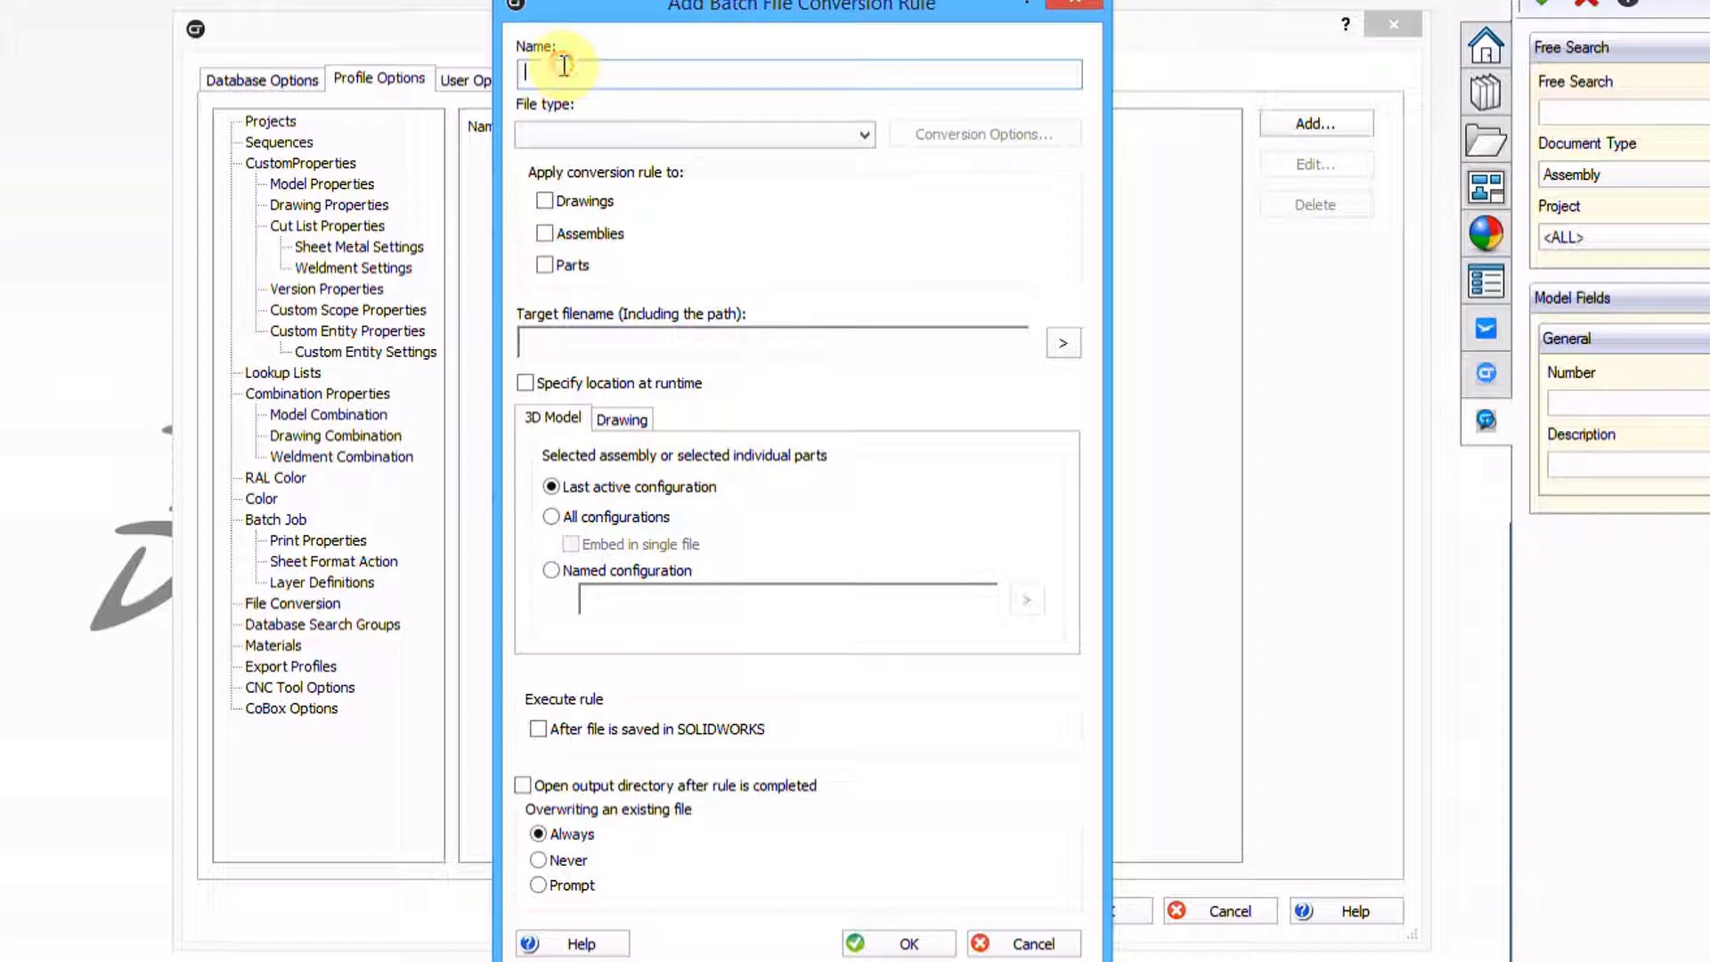
# Name the rule PDF, apply it to Drawings, and set the output type to PDF (*.pdf)
pyautogui.write('PDF')
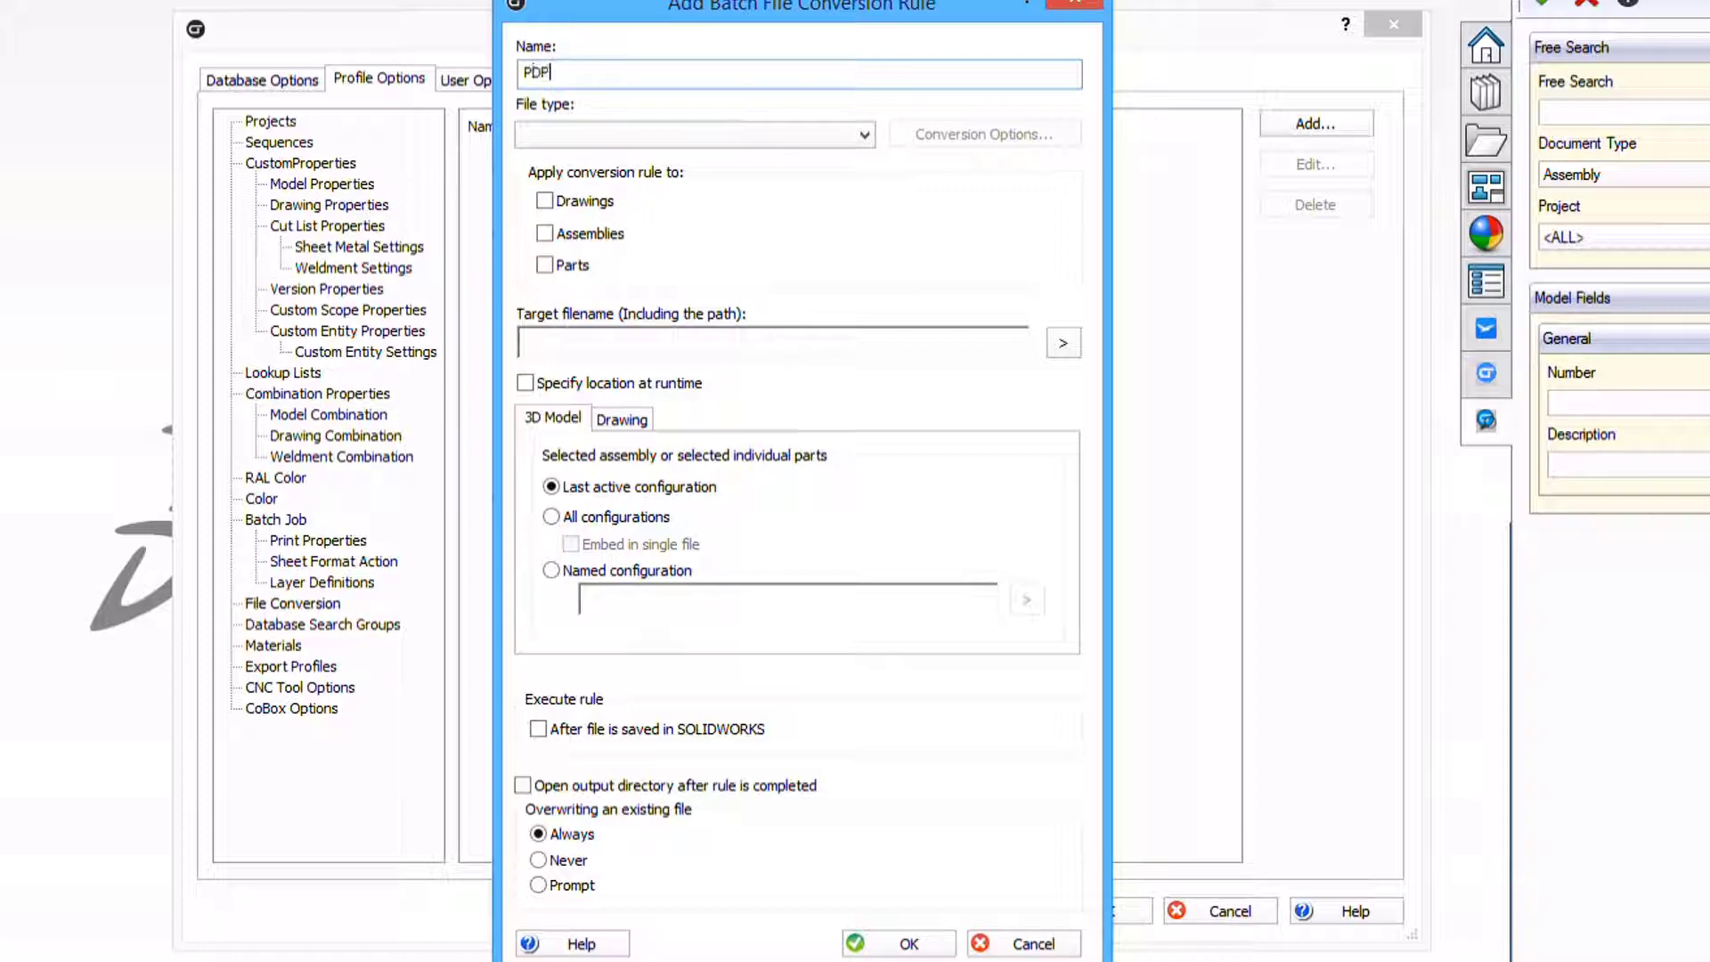
pyautogui.click(544, 199)
pyautogui.click(739, 128)
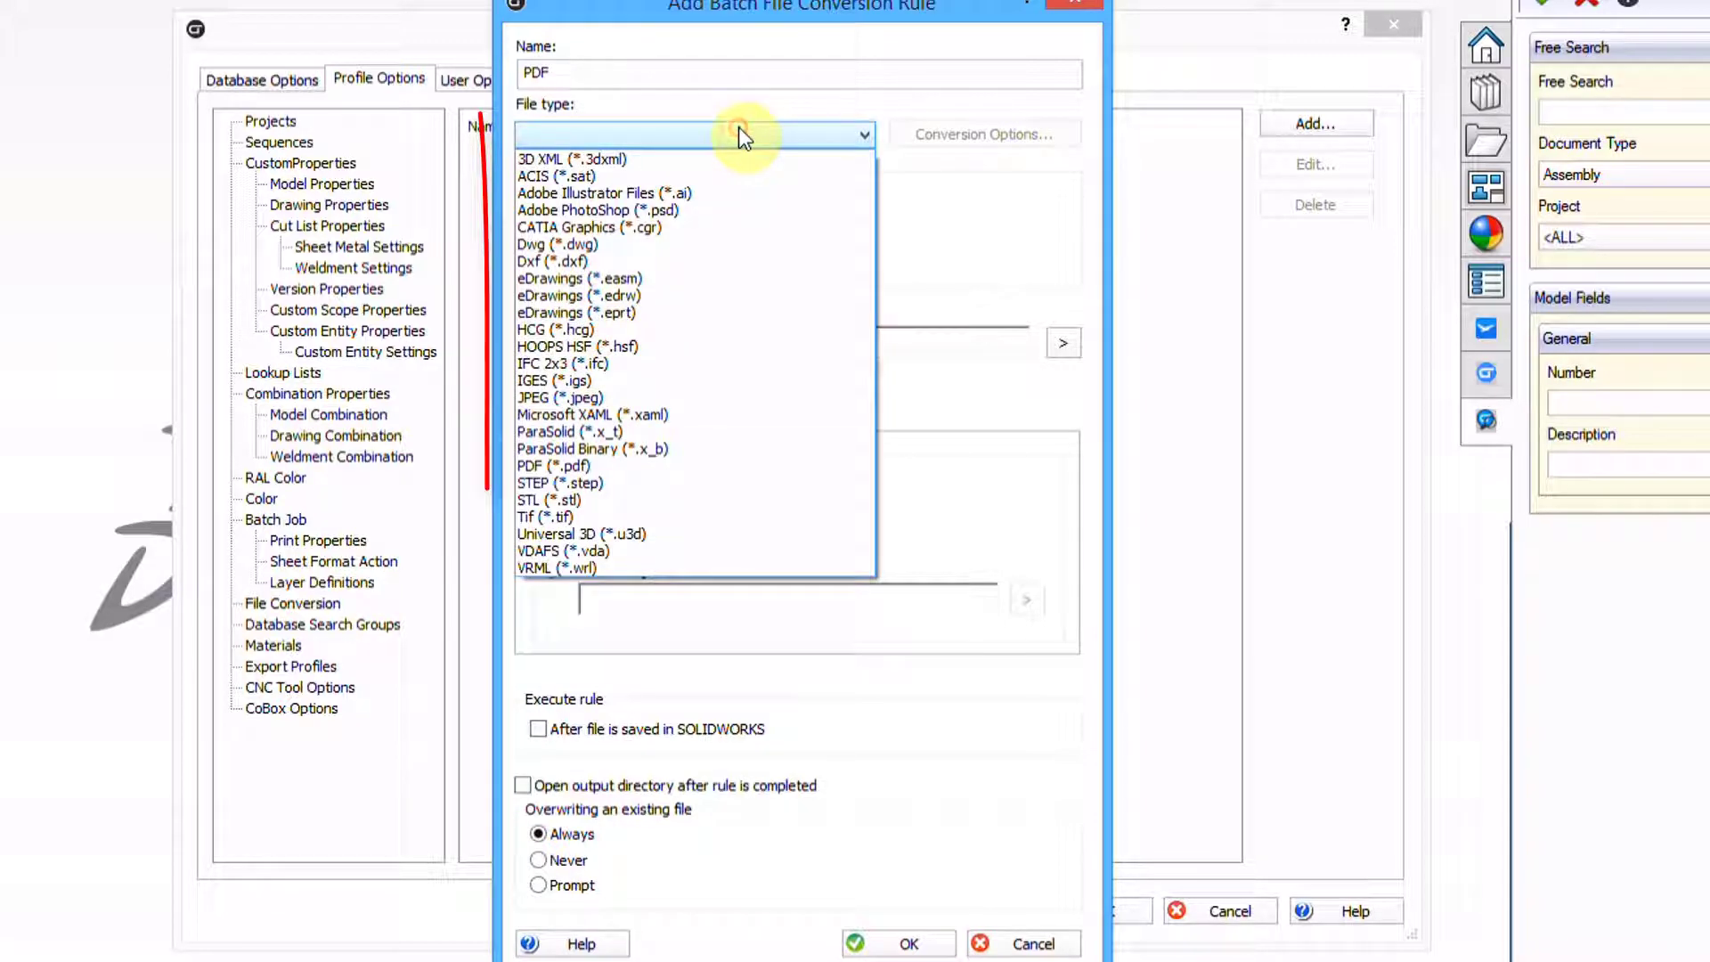
pyautogui.click(565, 464)
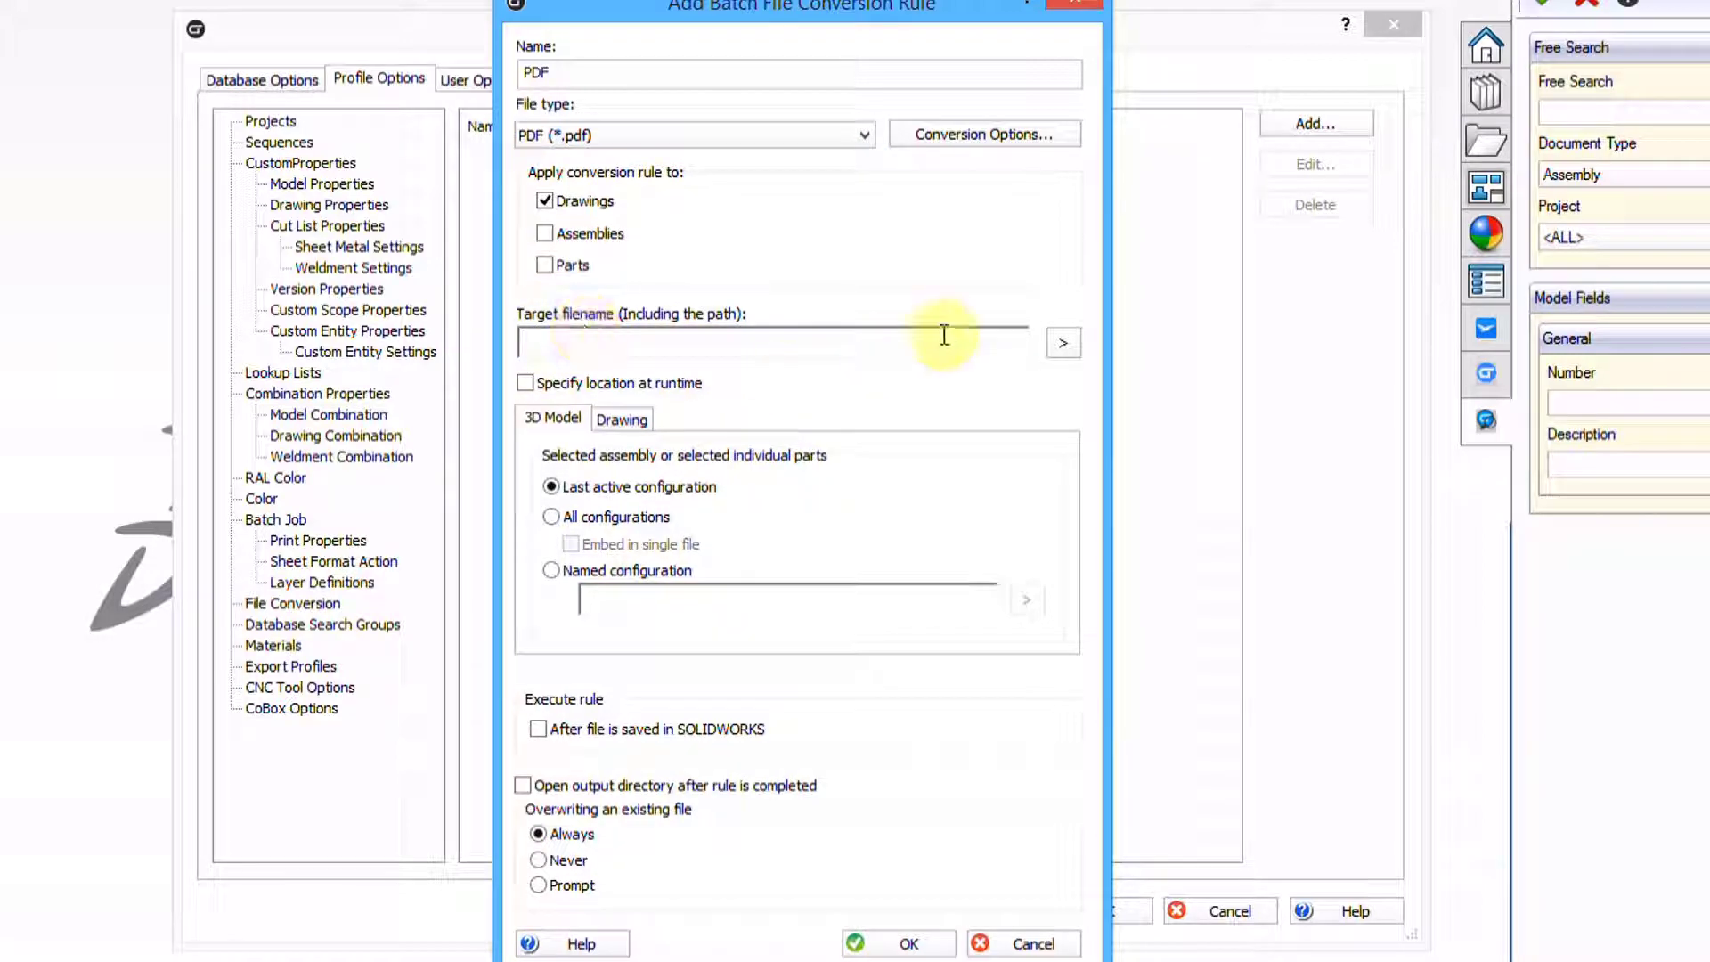
# Set the rule's target folder to Webinar\PDF on the desktop
pyautogui.click(1074, 355)
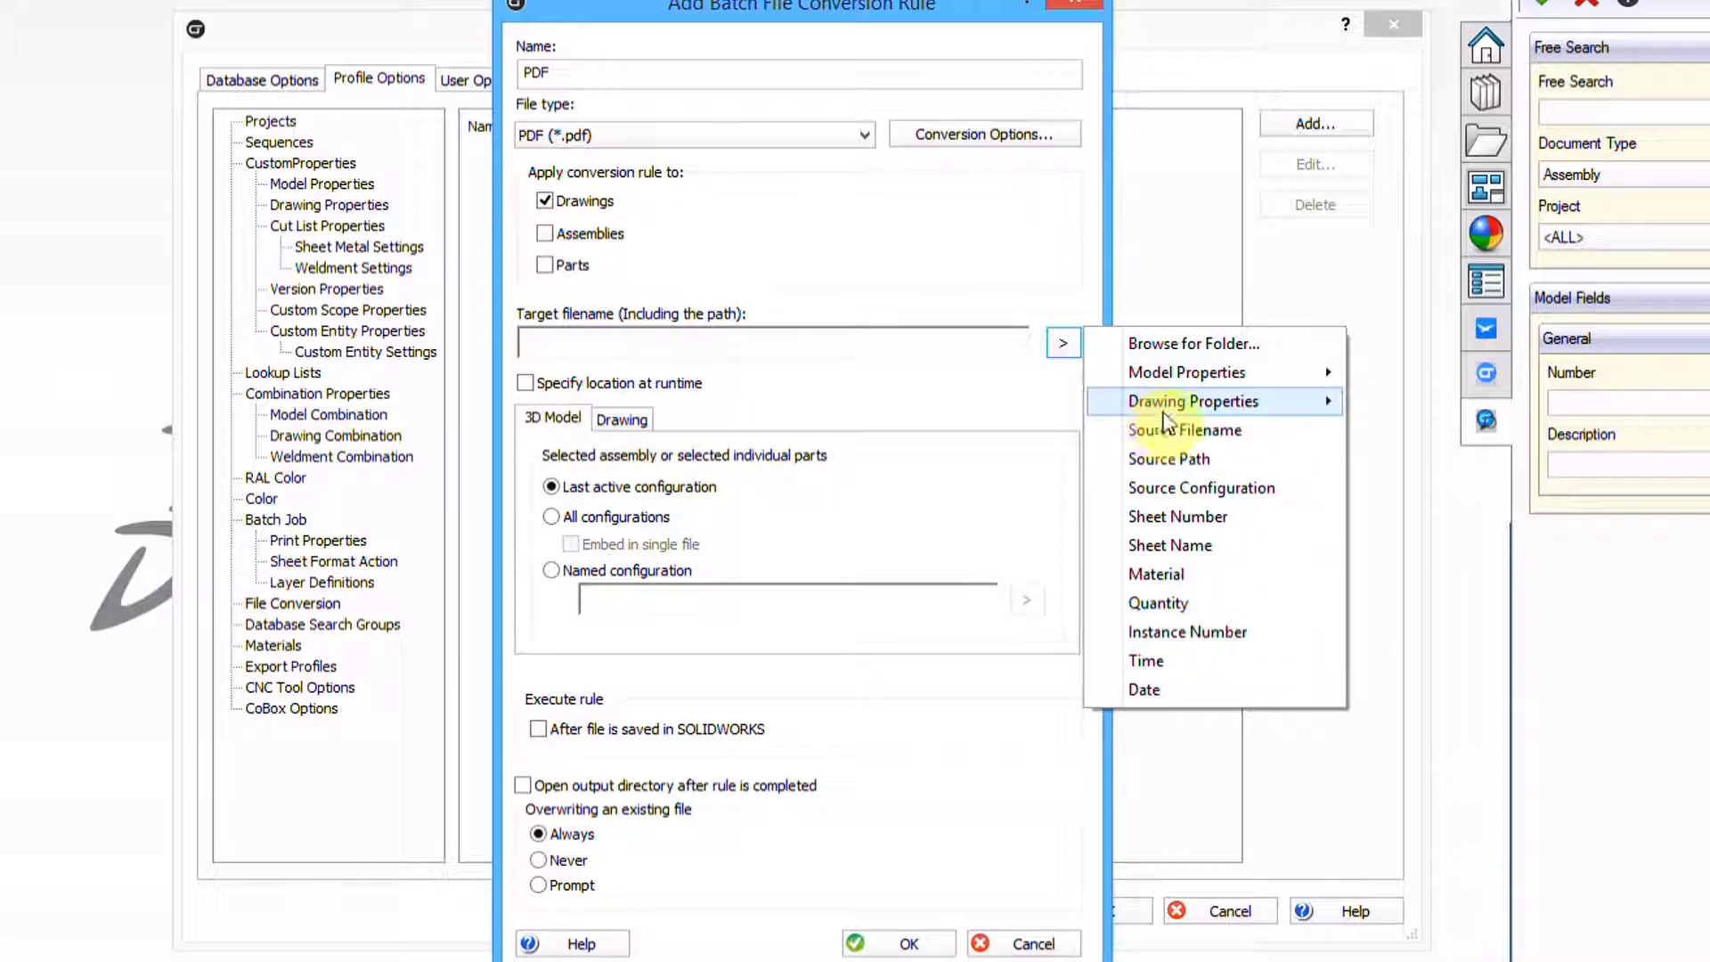
pyautogui.moveTo(1189, 374)
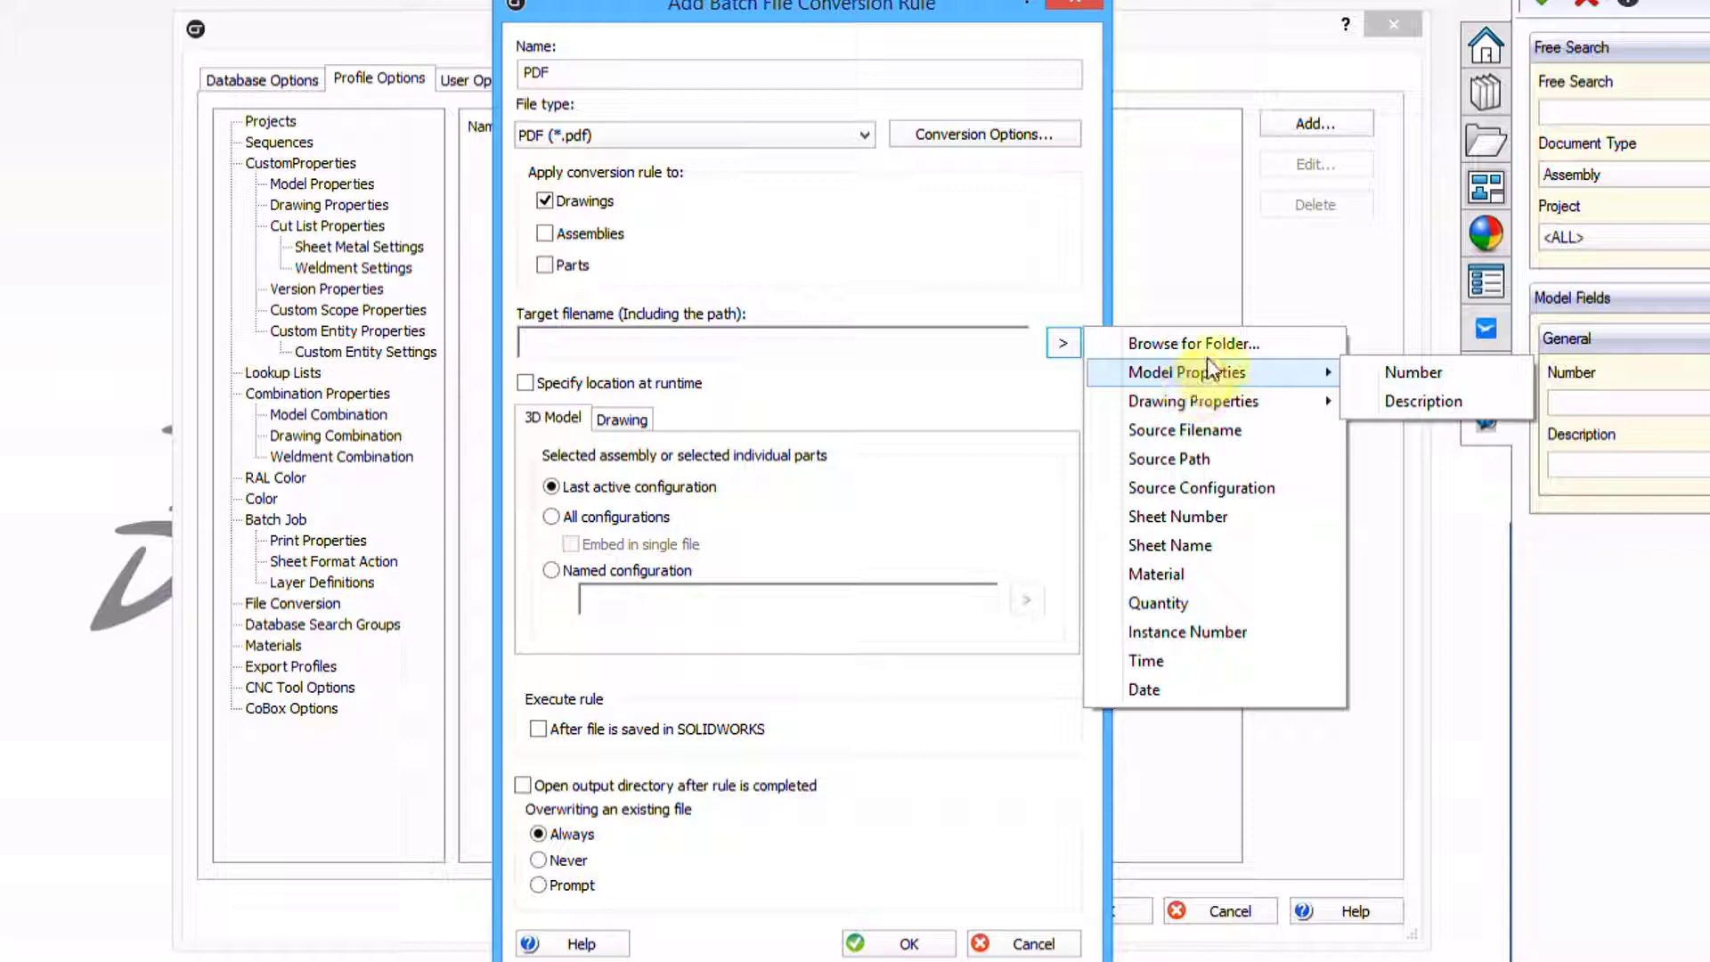
pyautogui.click(1219, 344)
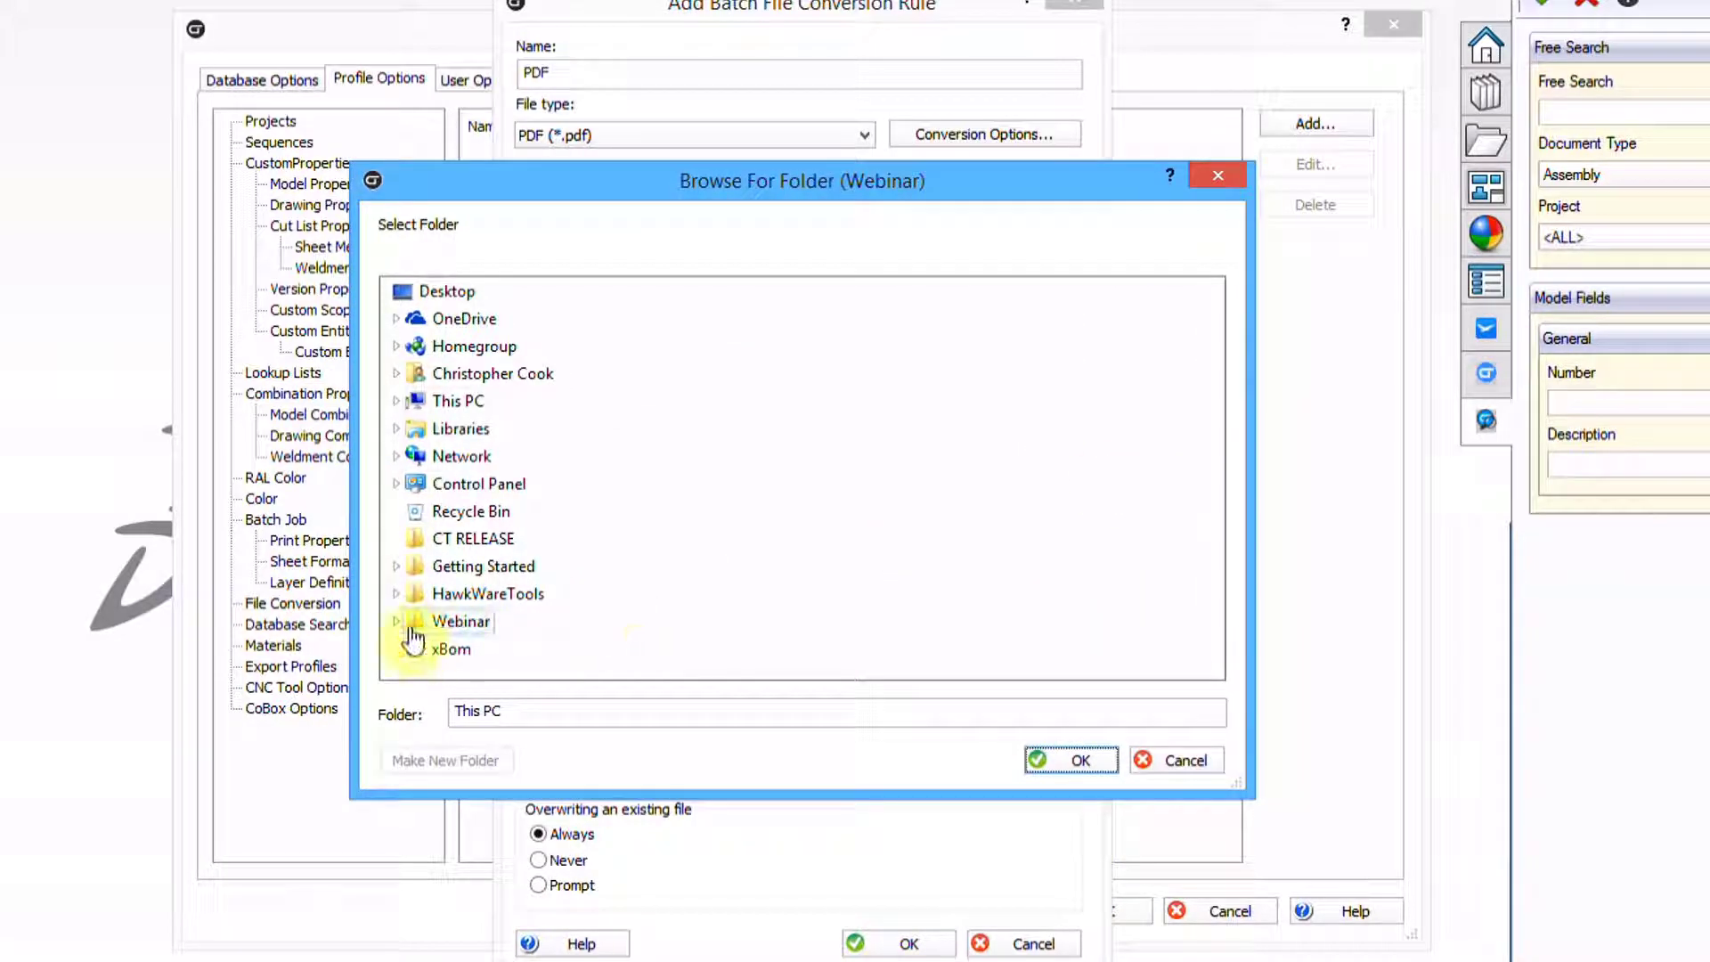
pyautogui.click(397, 620)
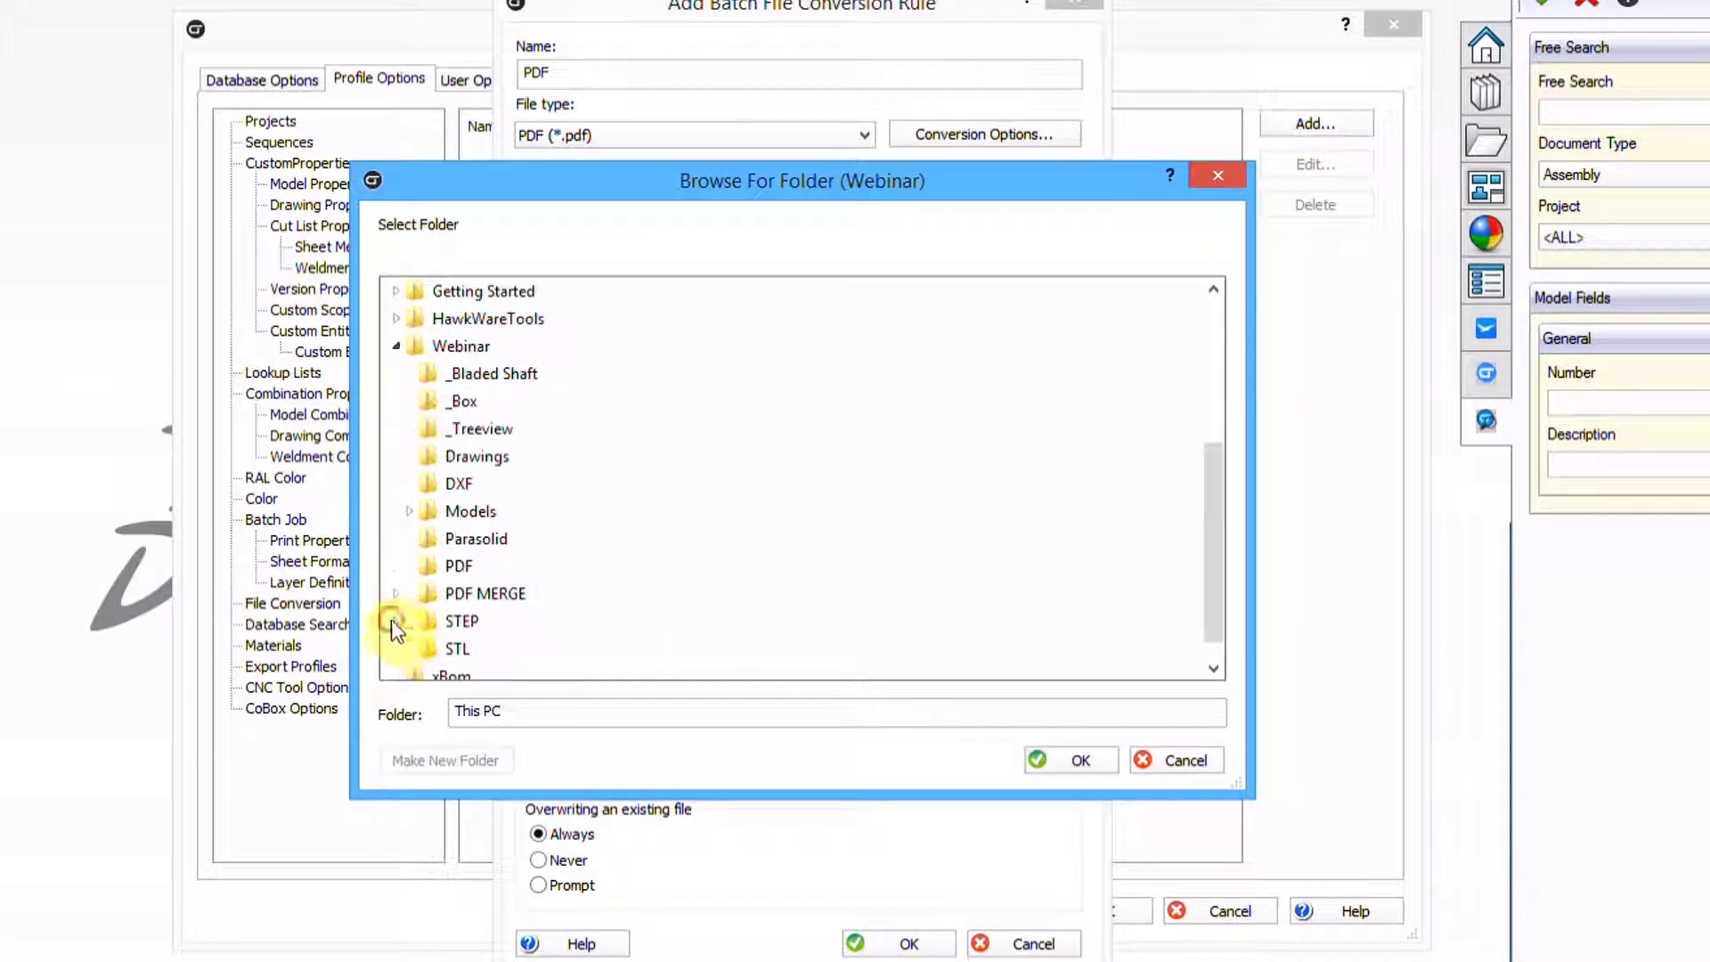
pyautogui.click(457, 565)
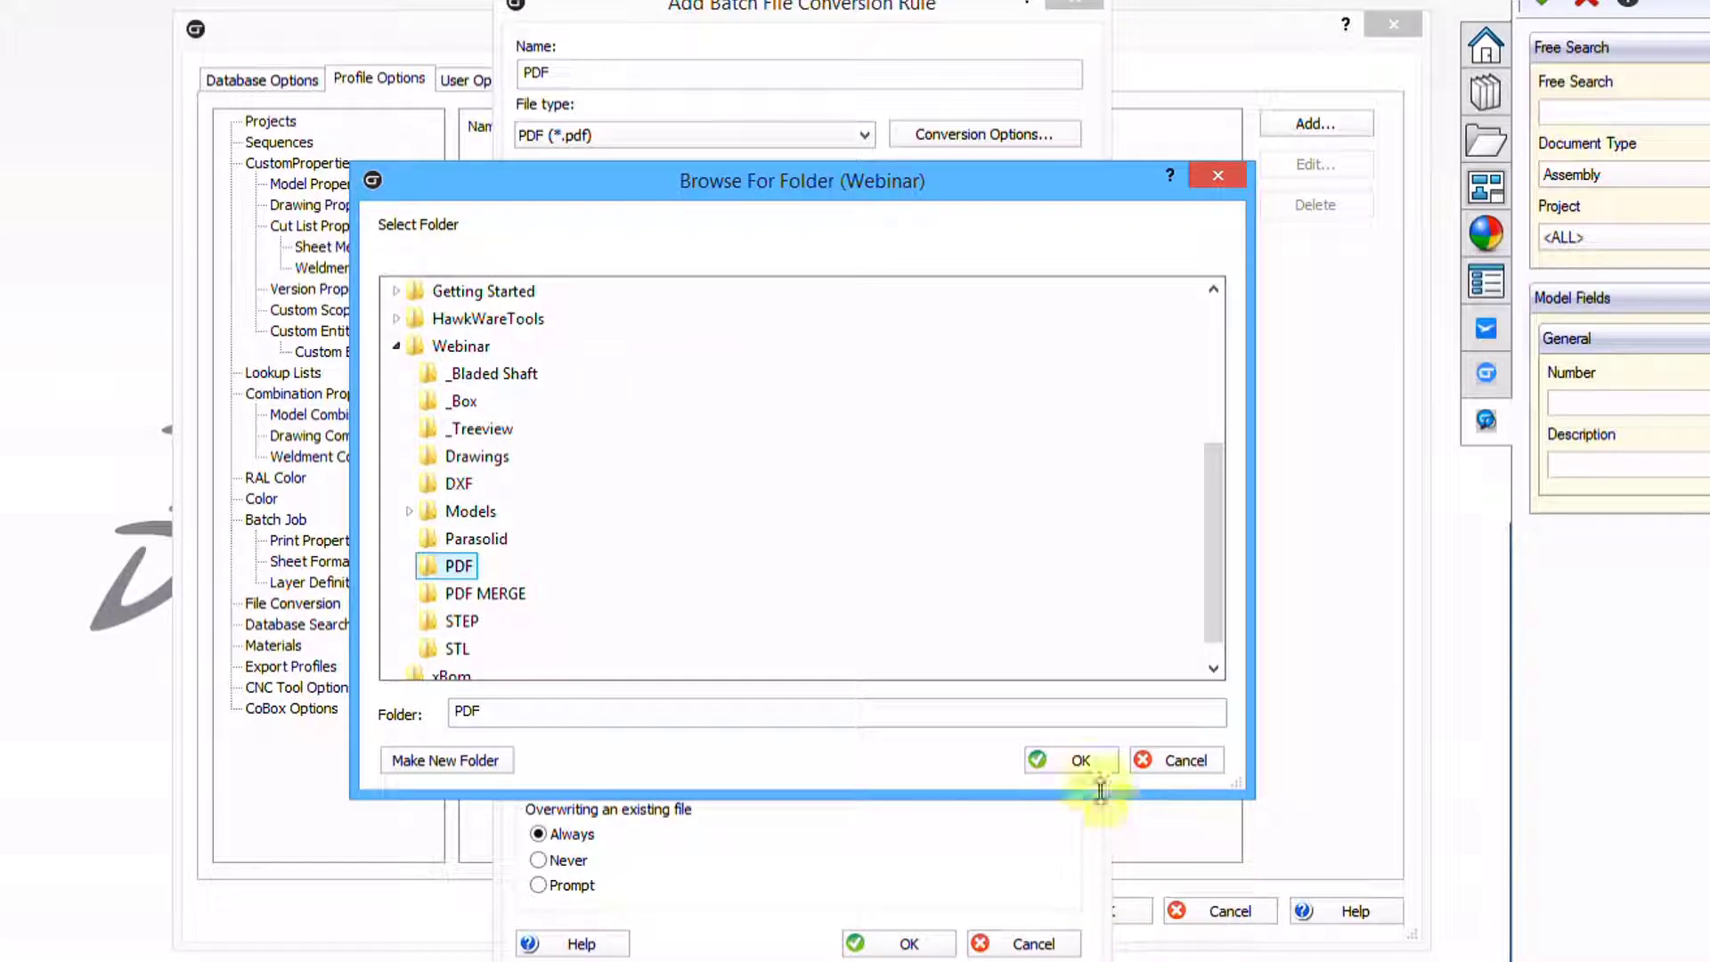
pyautogui.click(1077, 762)
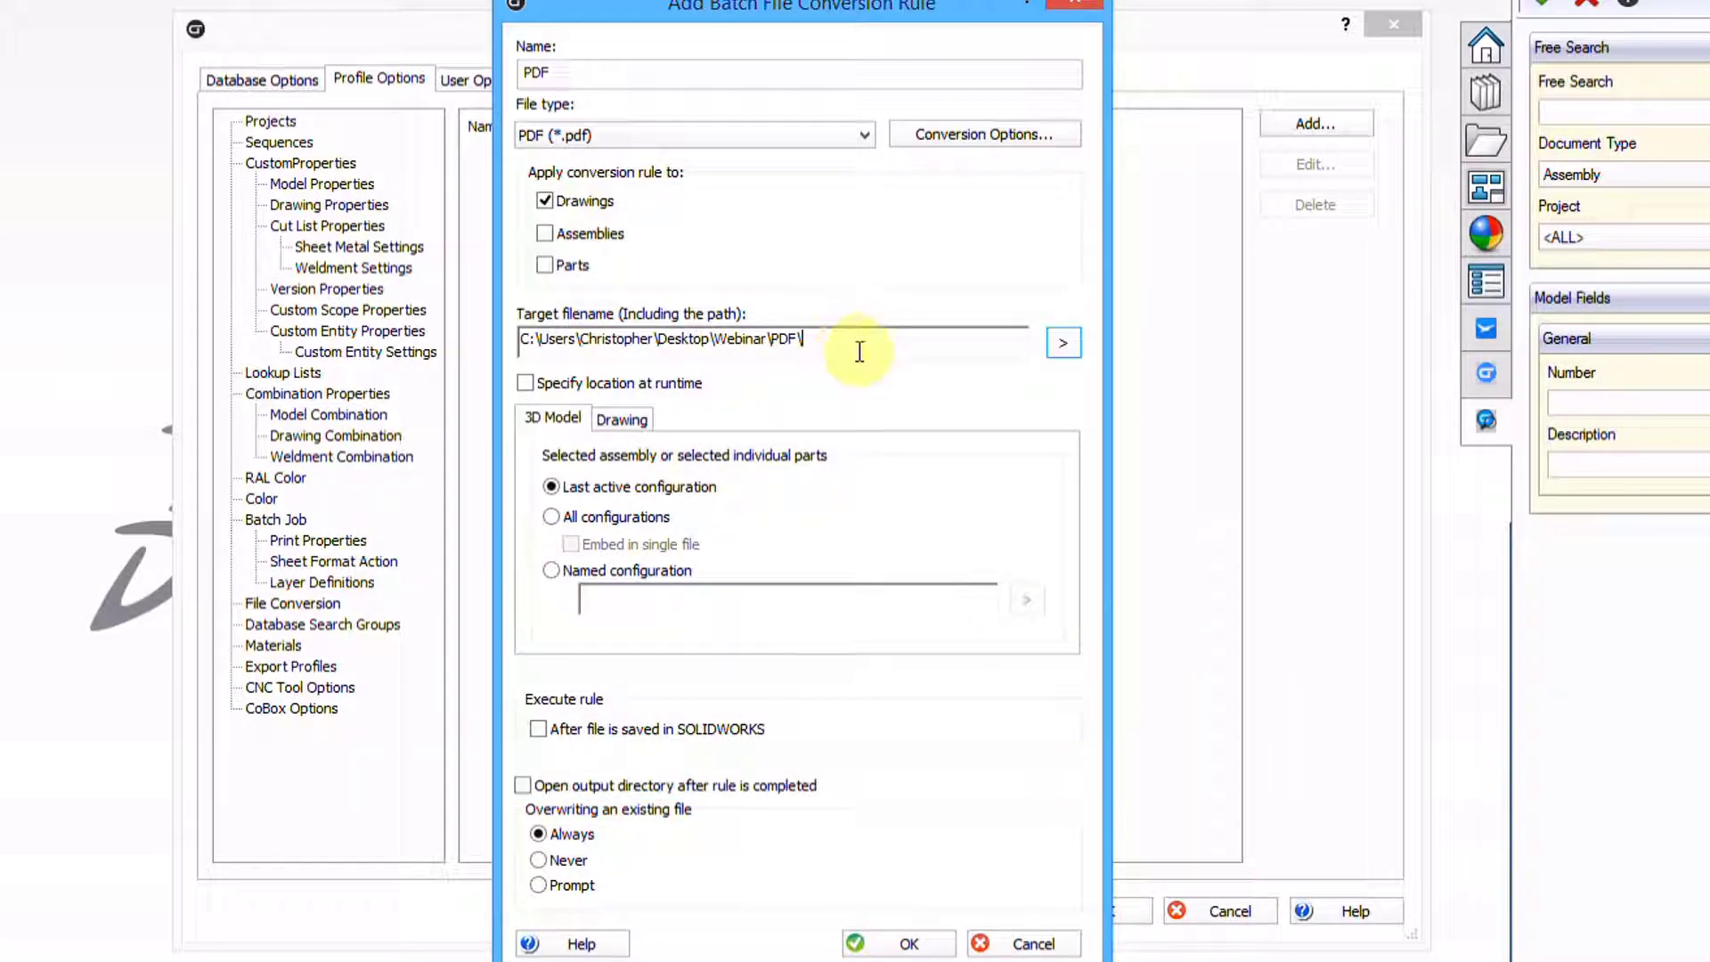
# Append the Source Filename variable to the PDF rule's target path and show the Drawing settings
pyautogui.click(1062, 349)
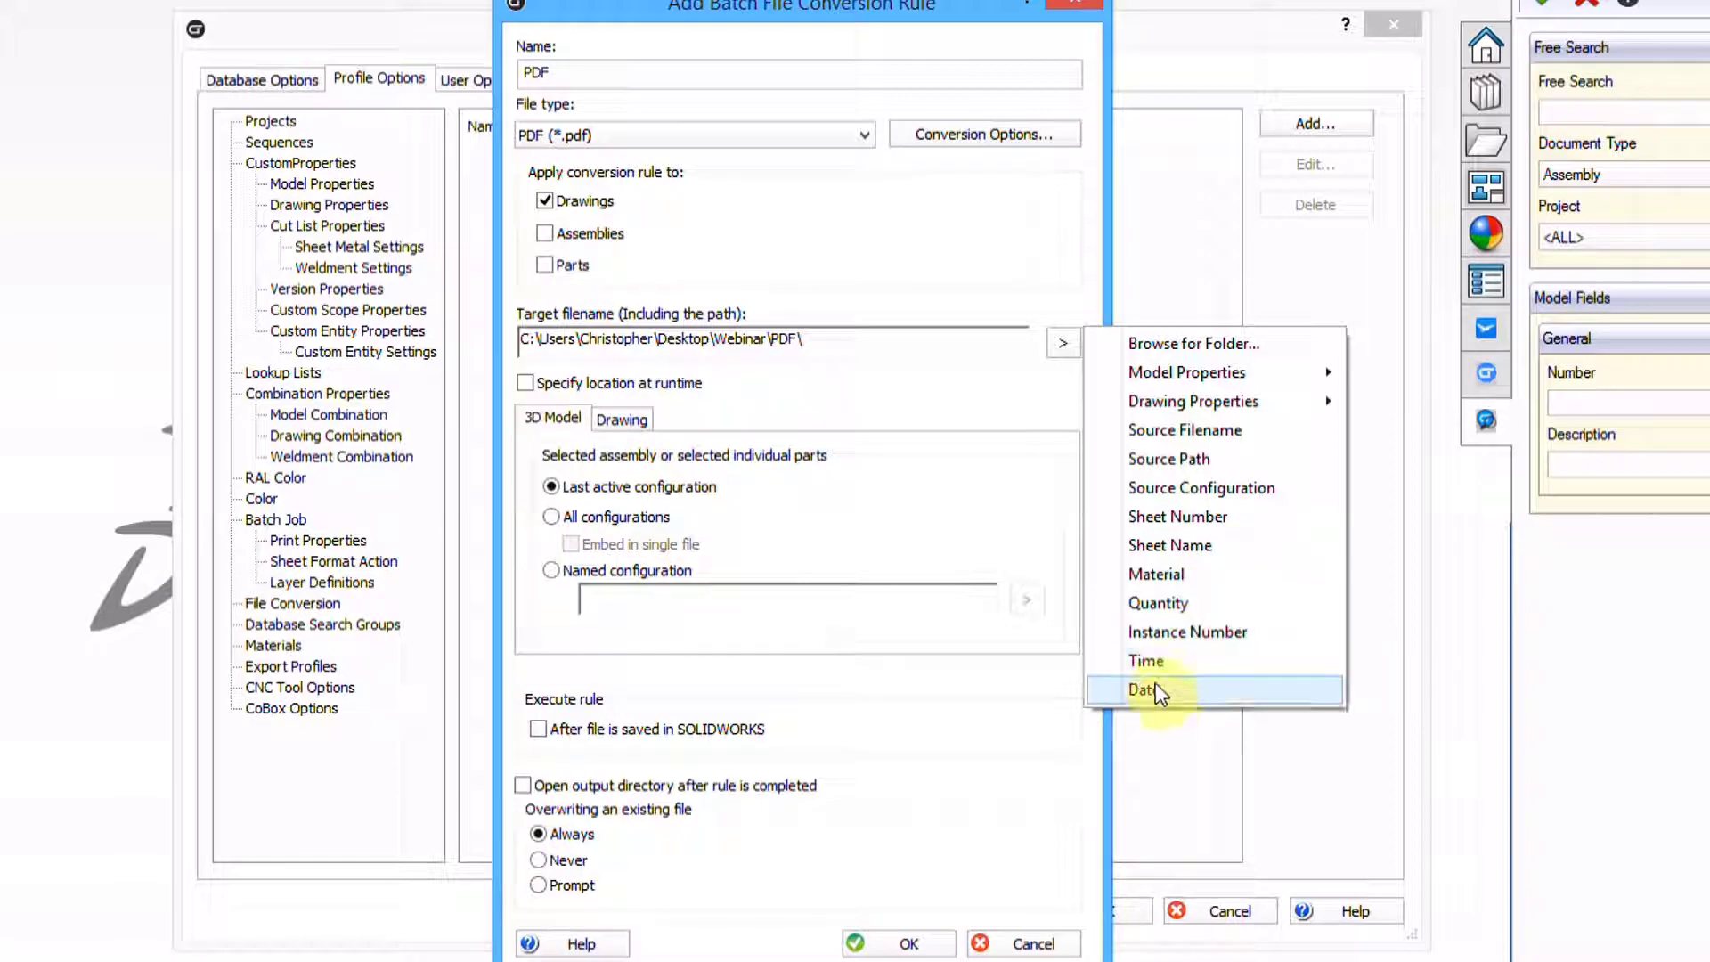
pyautogui.click(1200, 432)
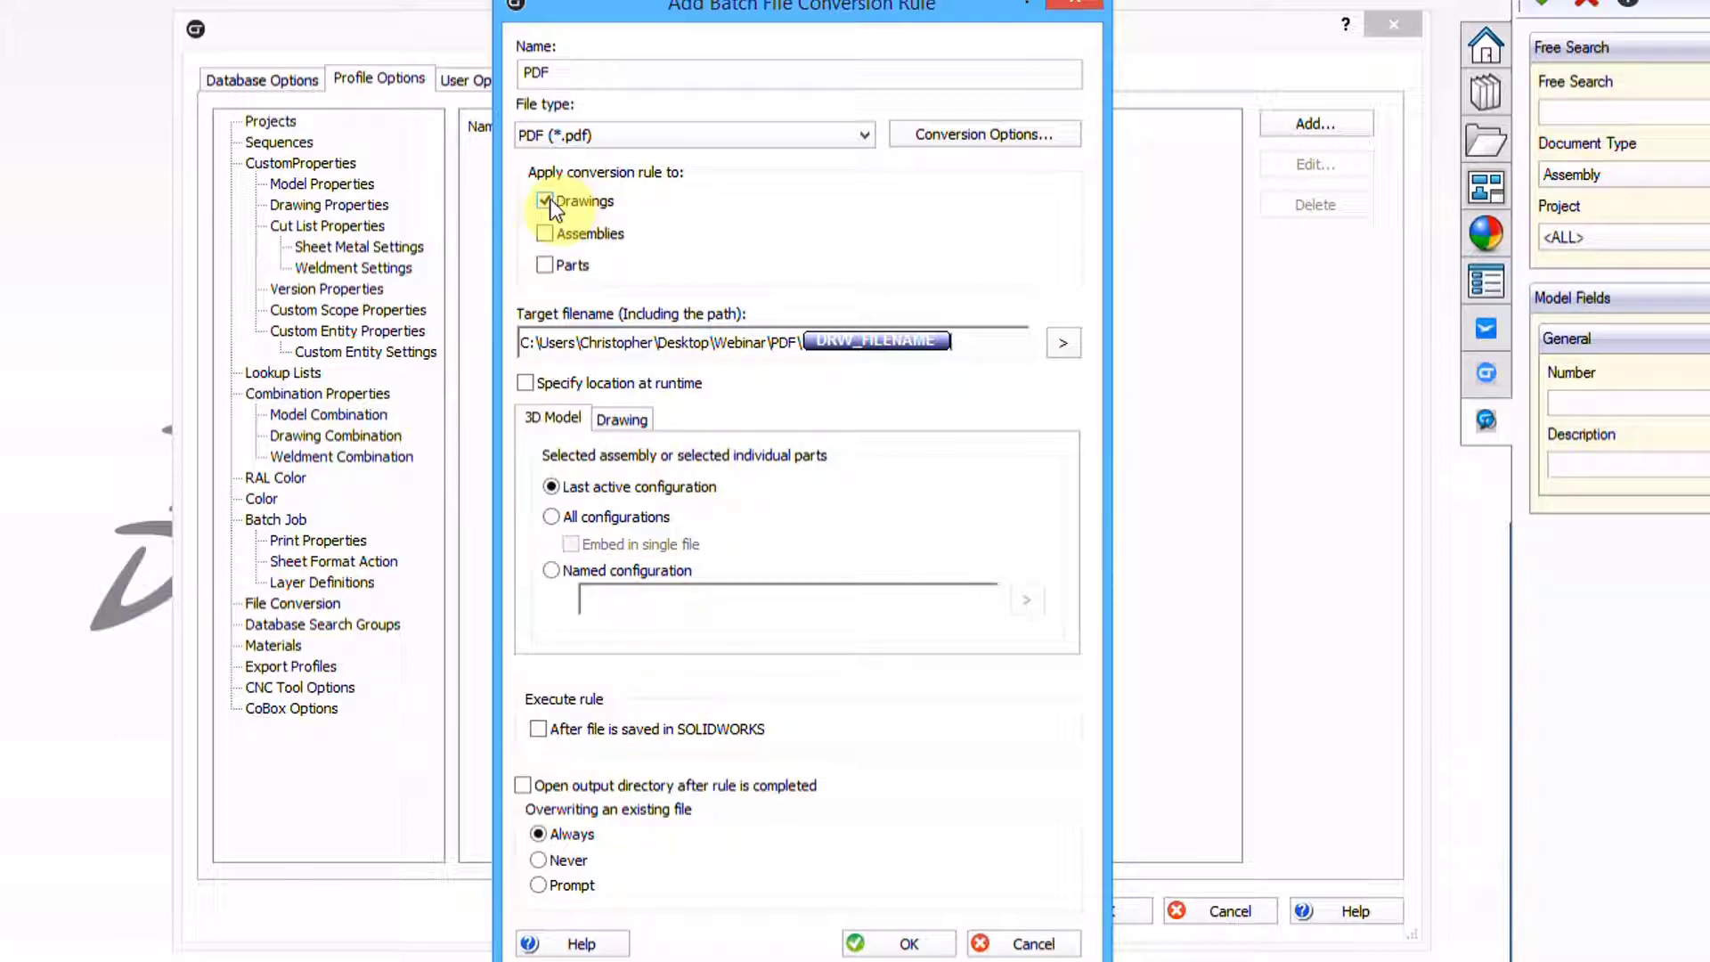
pyautogui.click(623, 417)
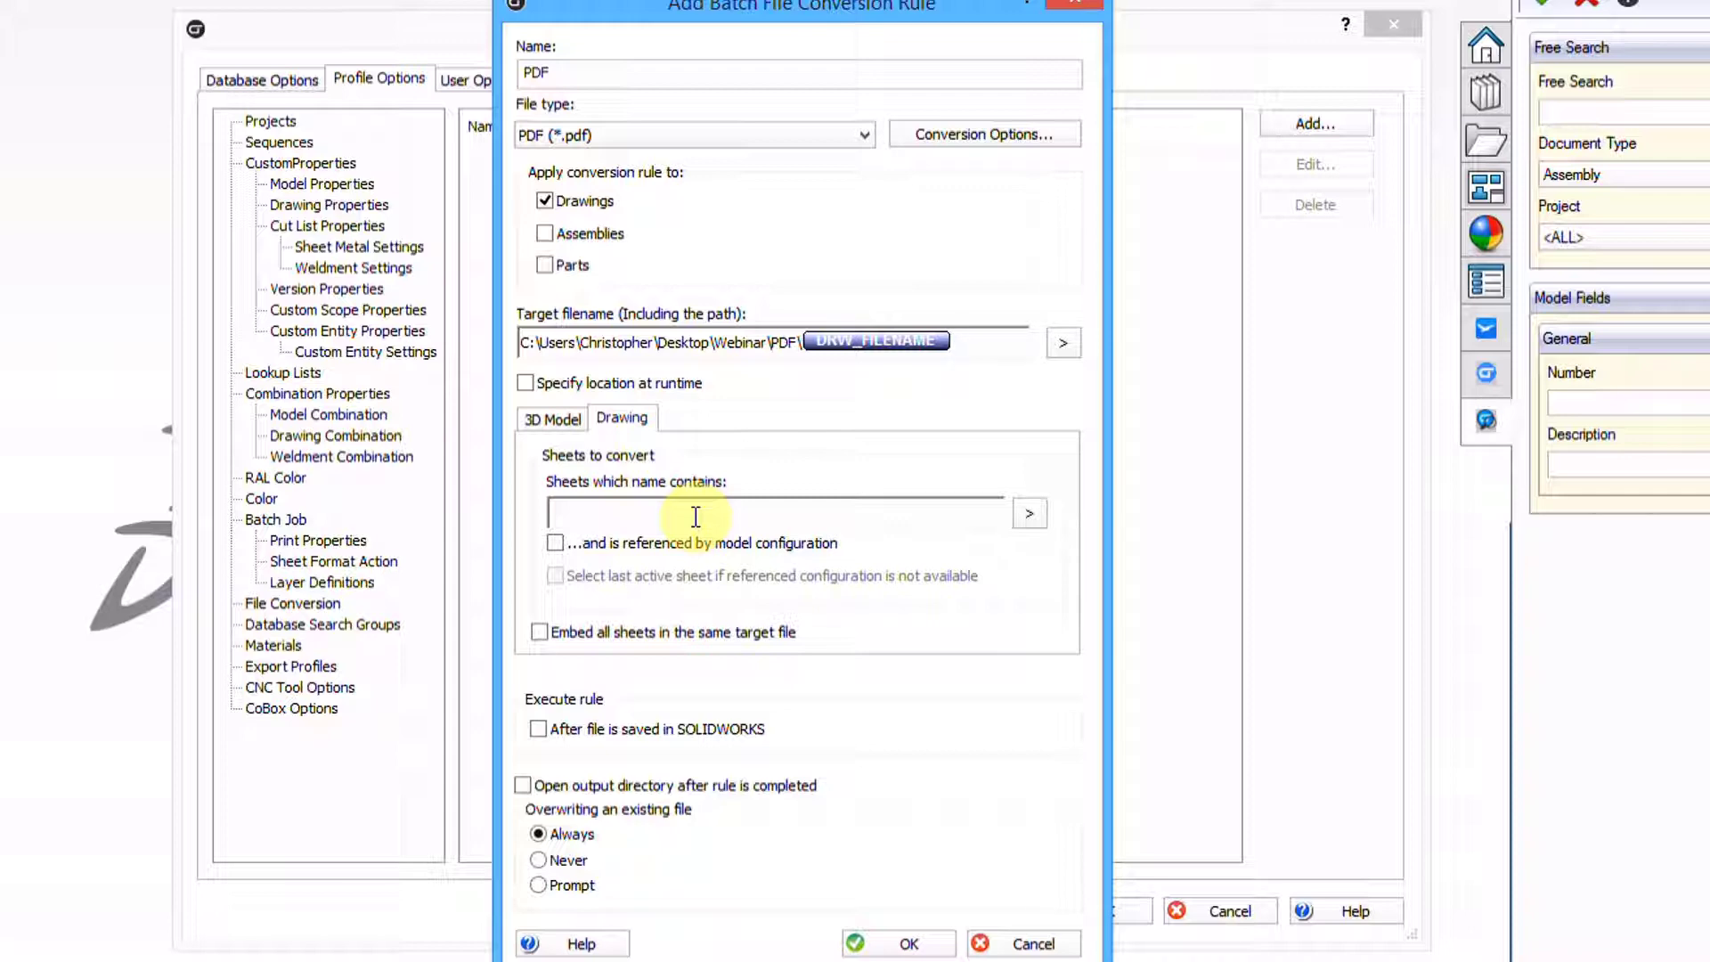
# Exclude sheets matching %DXF% with a NOT condition and embed all sheets in one PDF
pyautogui.click(1029, 514)
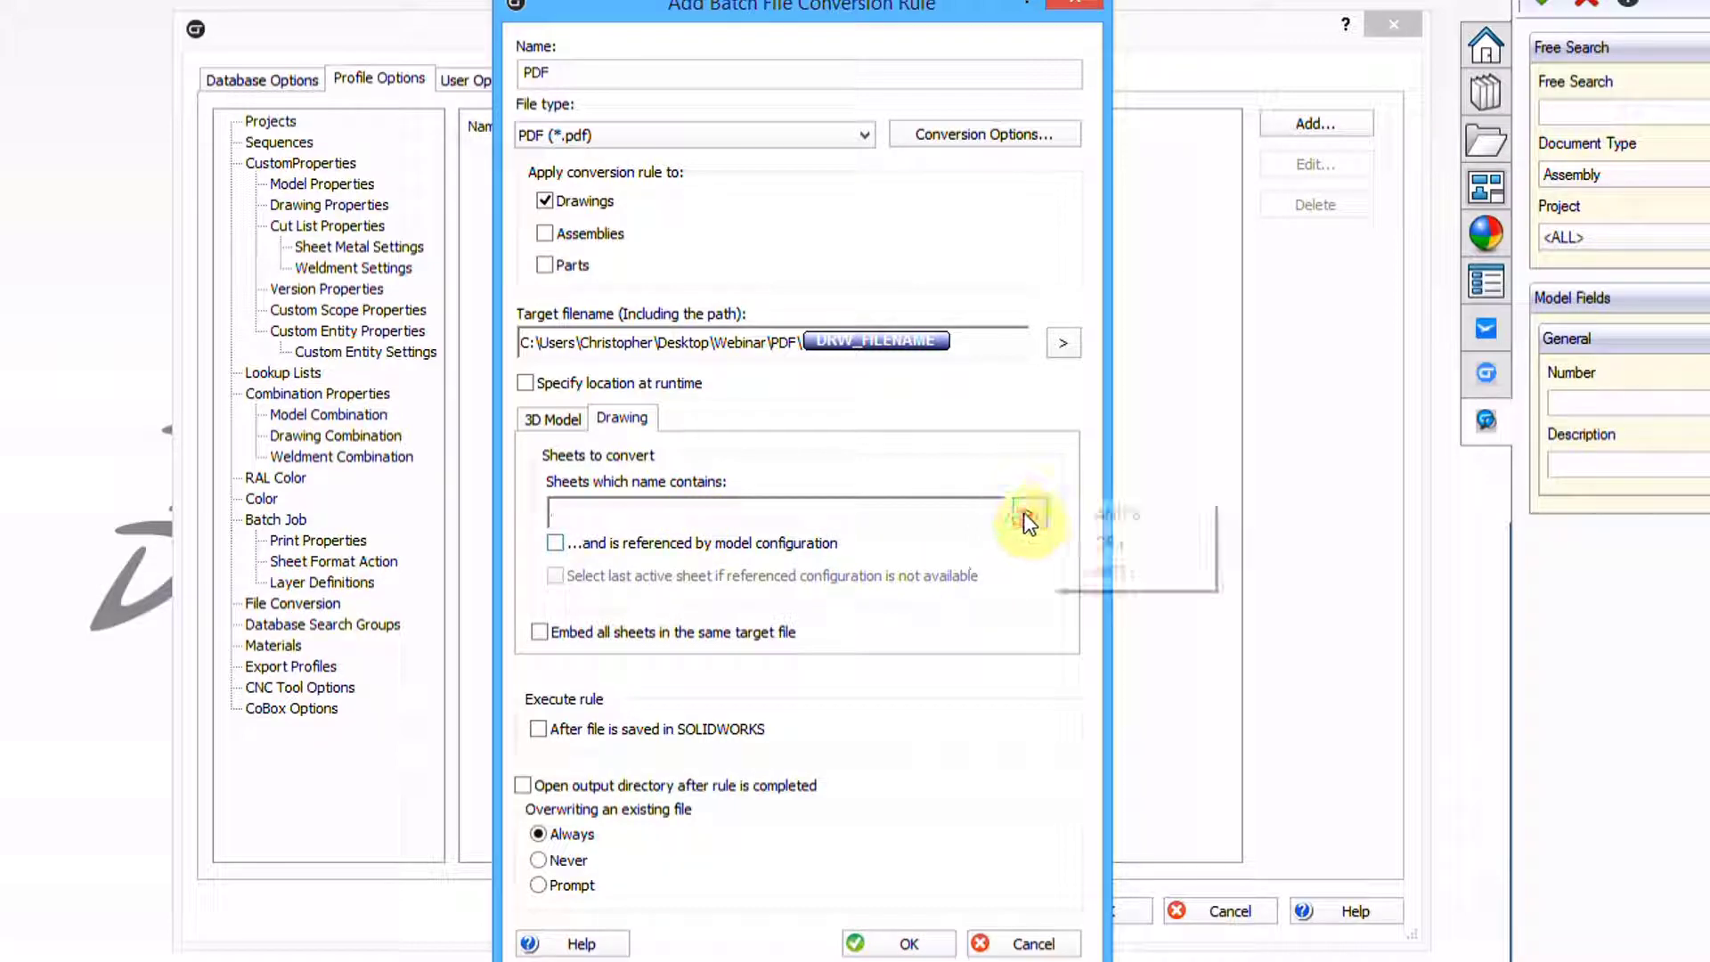
pyautogui.click(1114, 572)
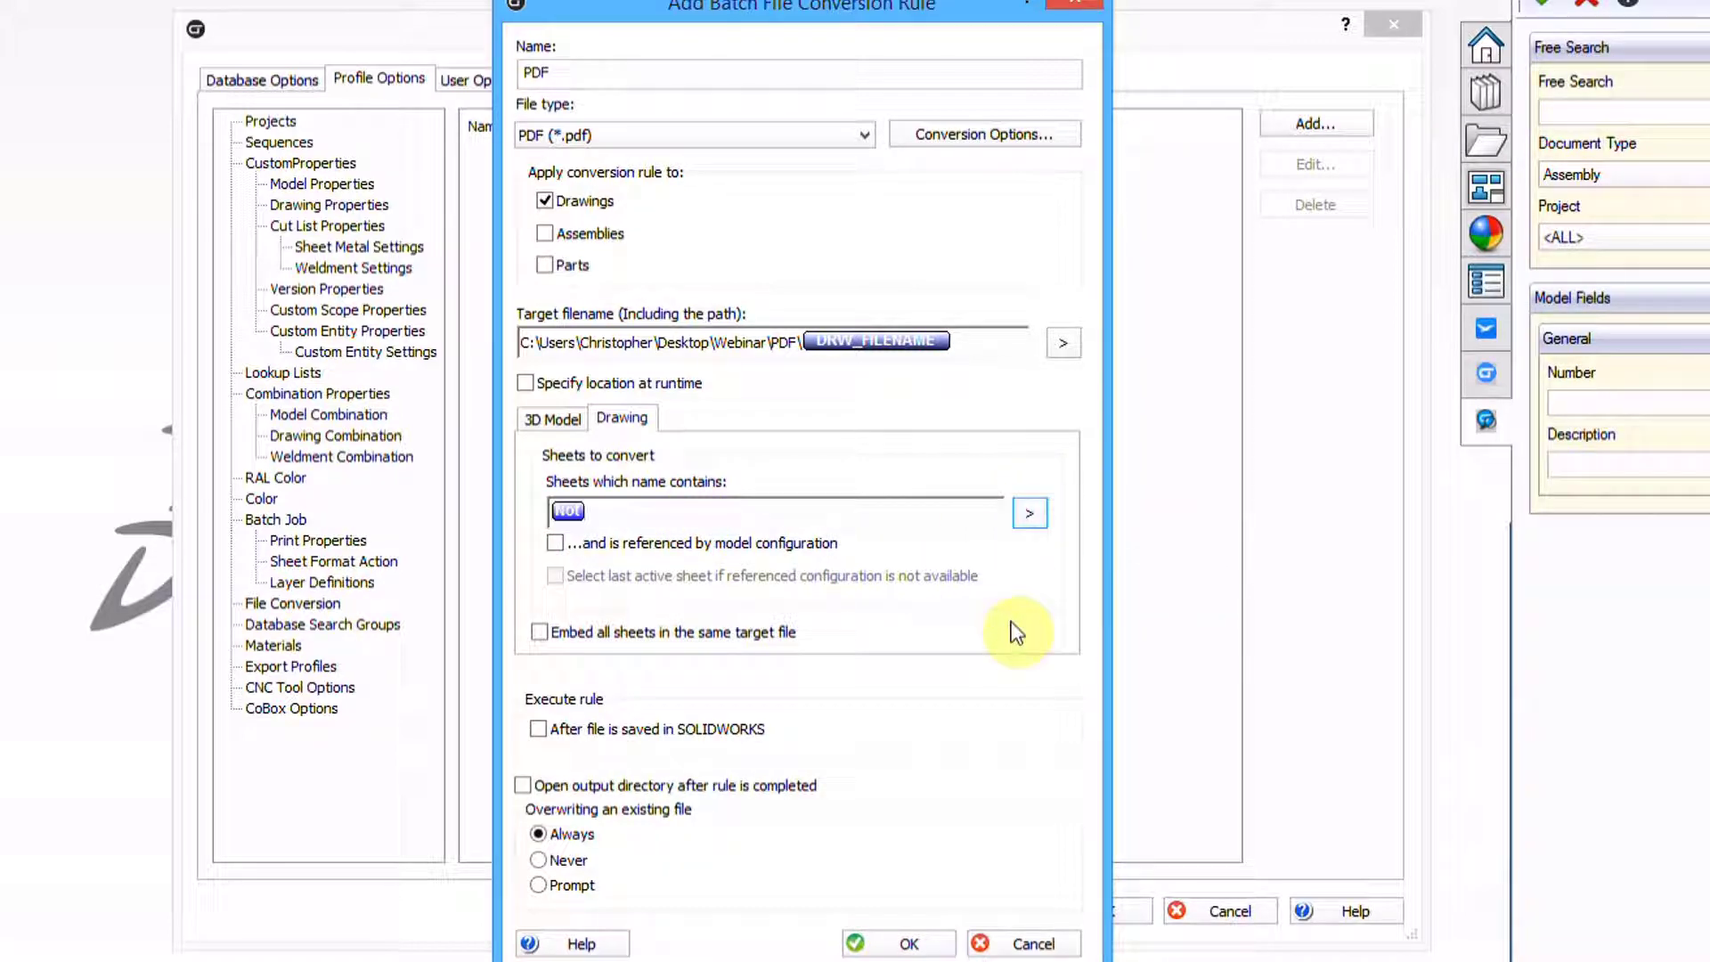
pyautogui.write('%DXF%')
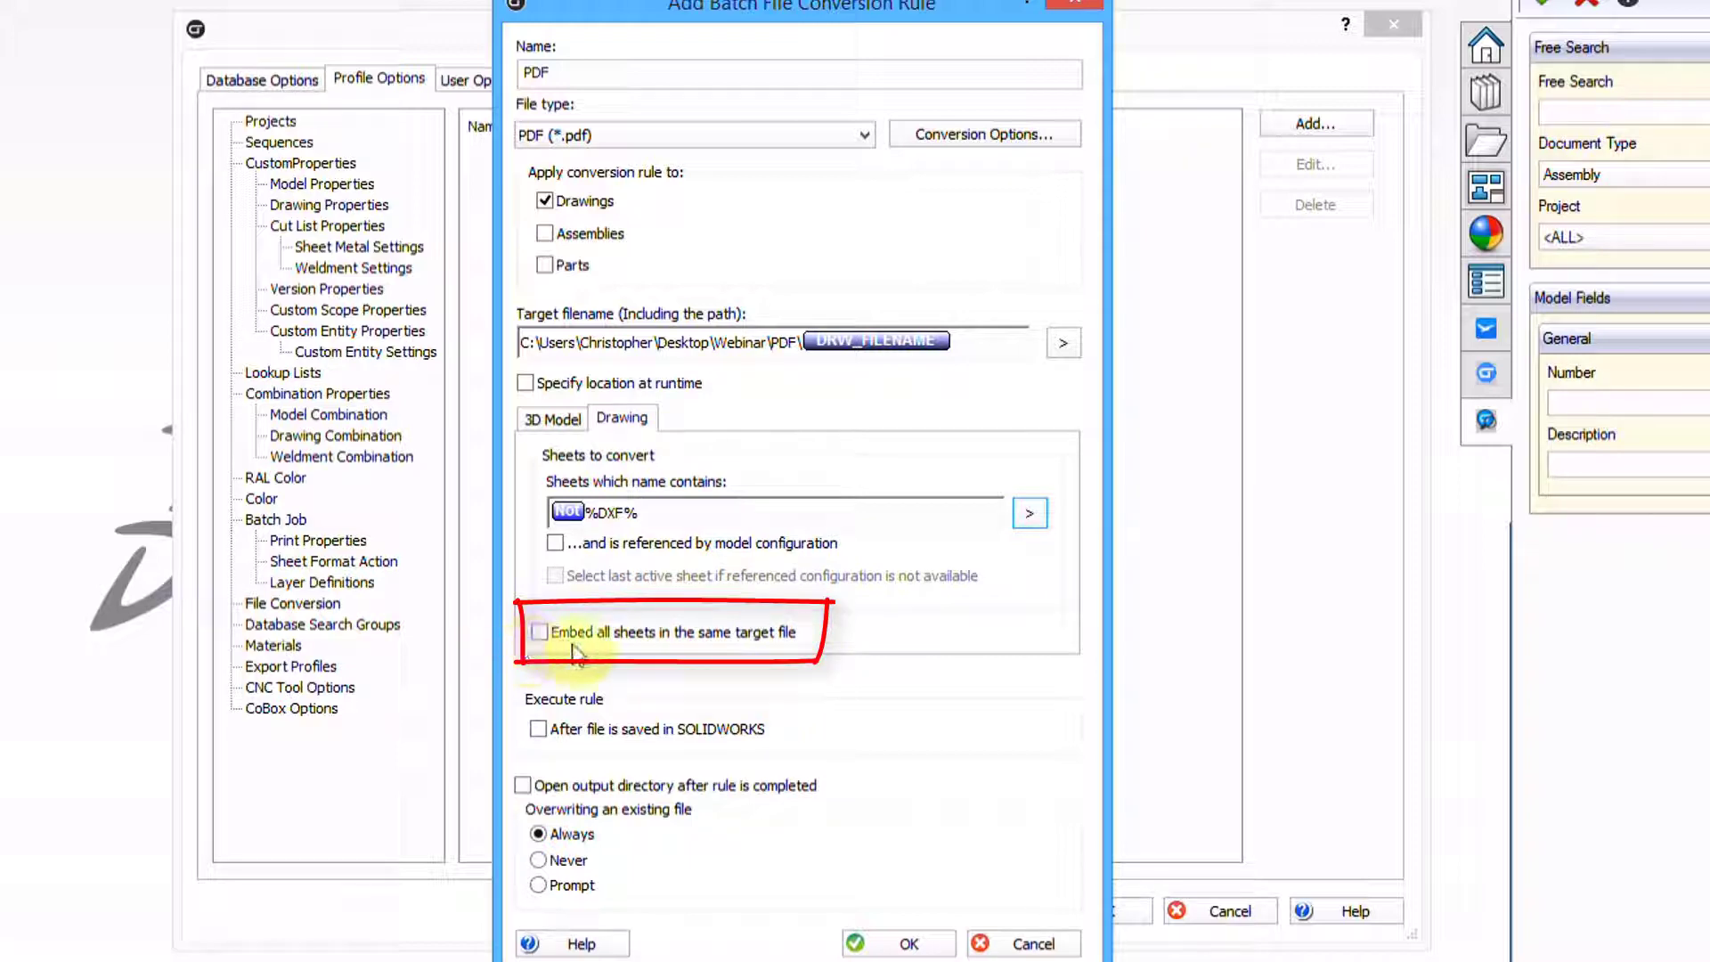
pyautogui.click(540, 632)
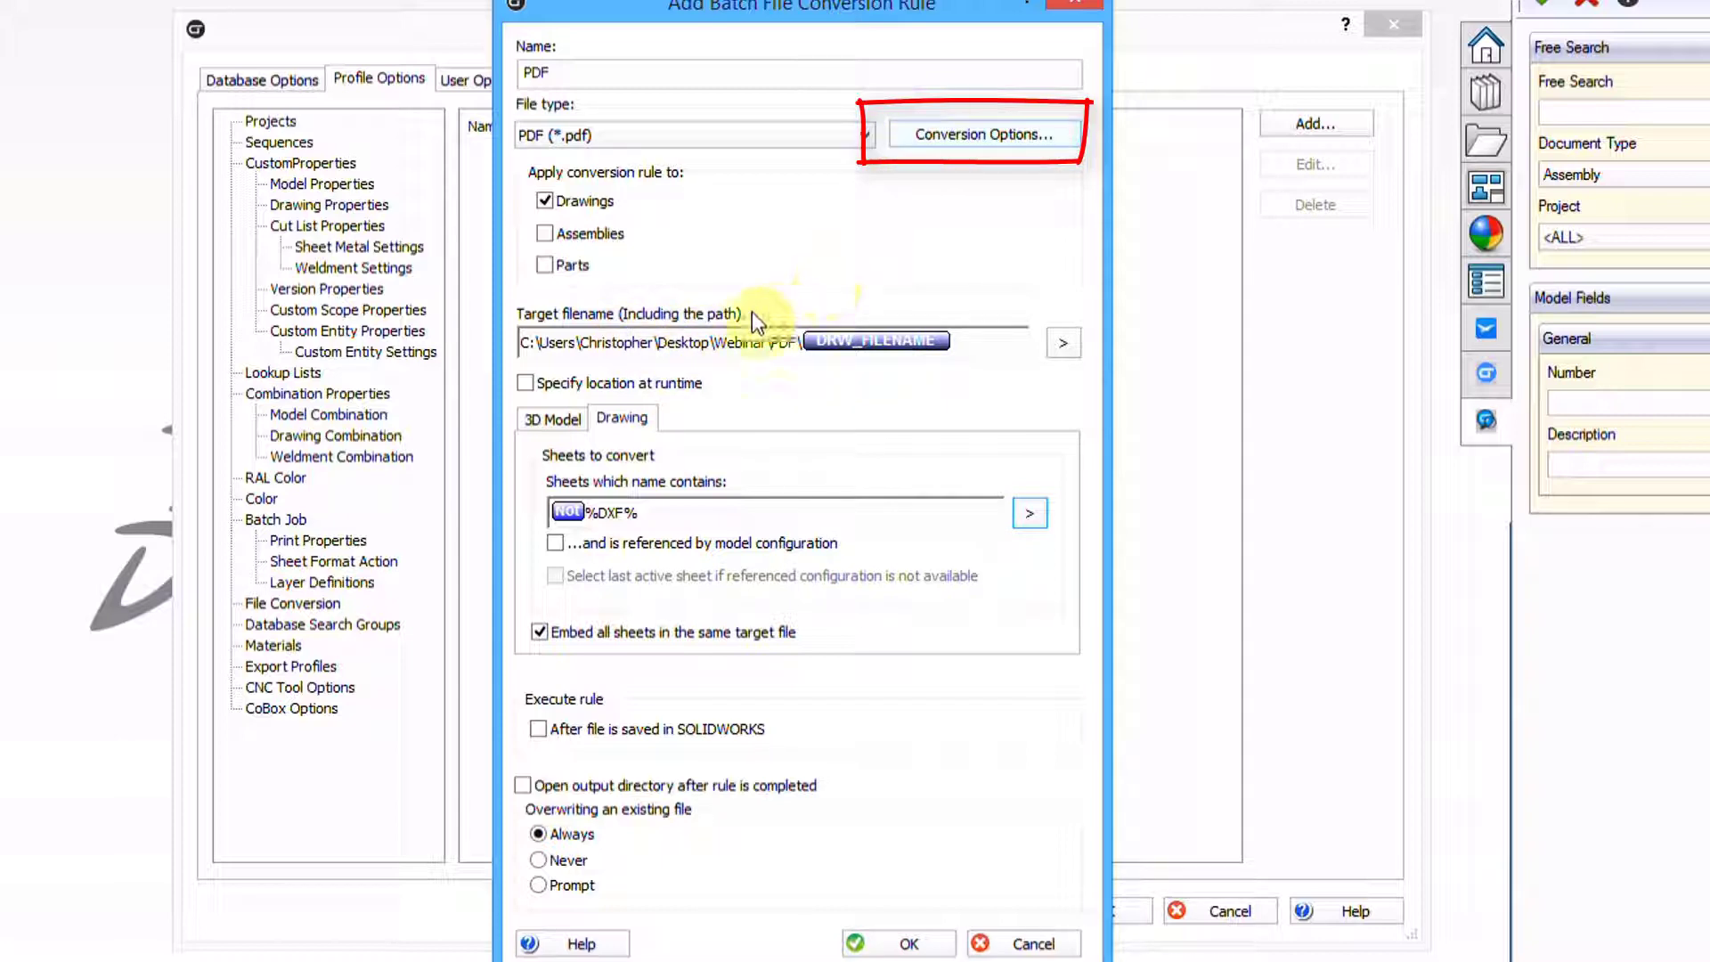
pyautogui.click(955, 137)
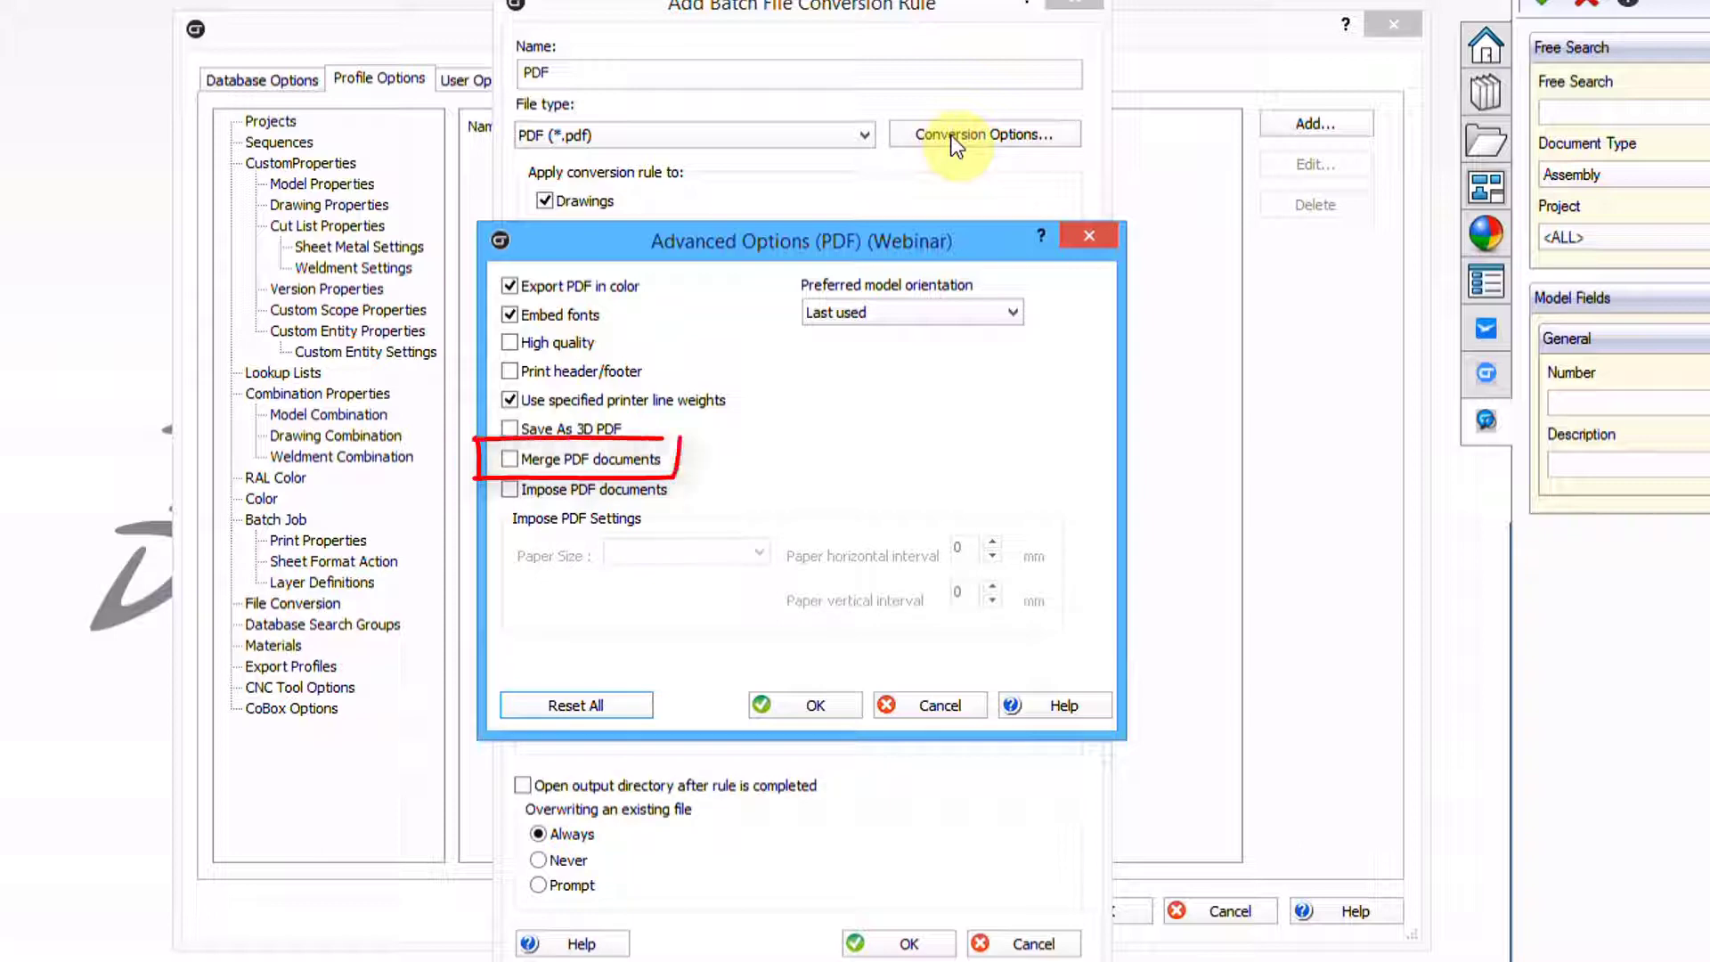
# Enable high-quality PDF output with merging left off, and save the PDF rule
pyautogui.click(509, 342)
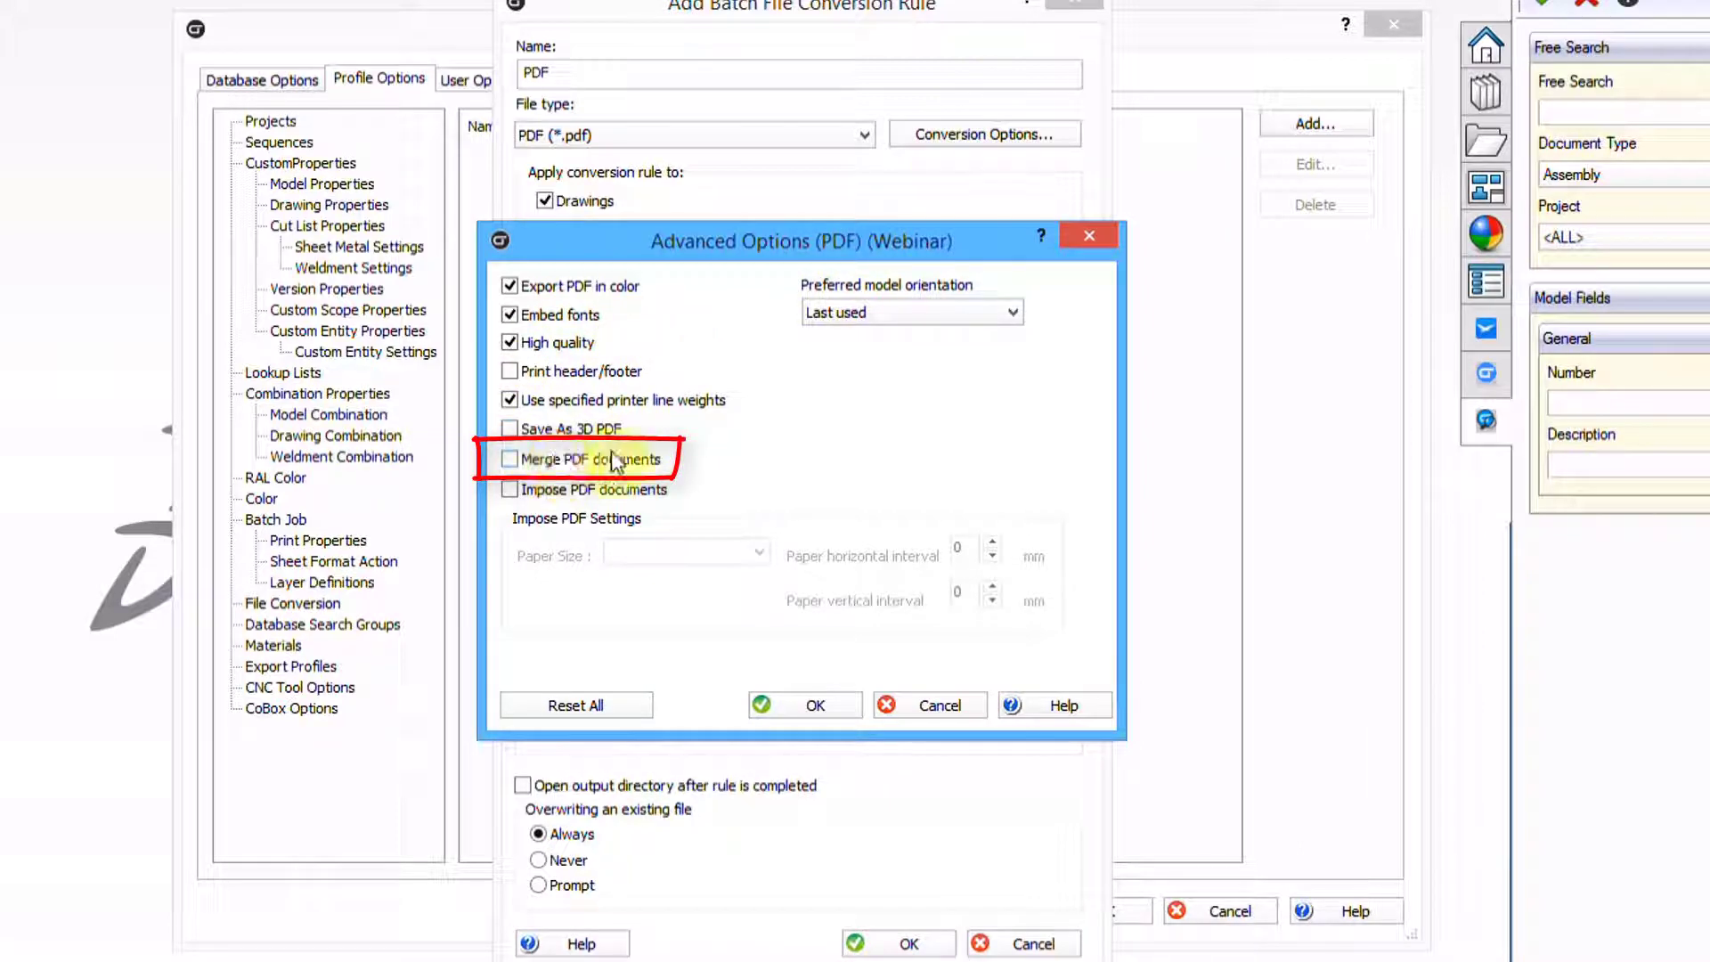
pyautogui.click(511, 459)
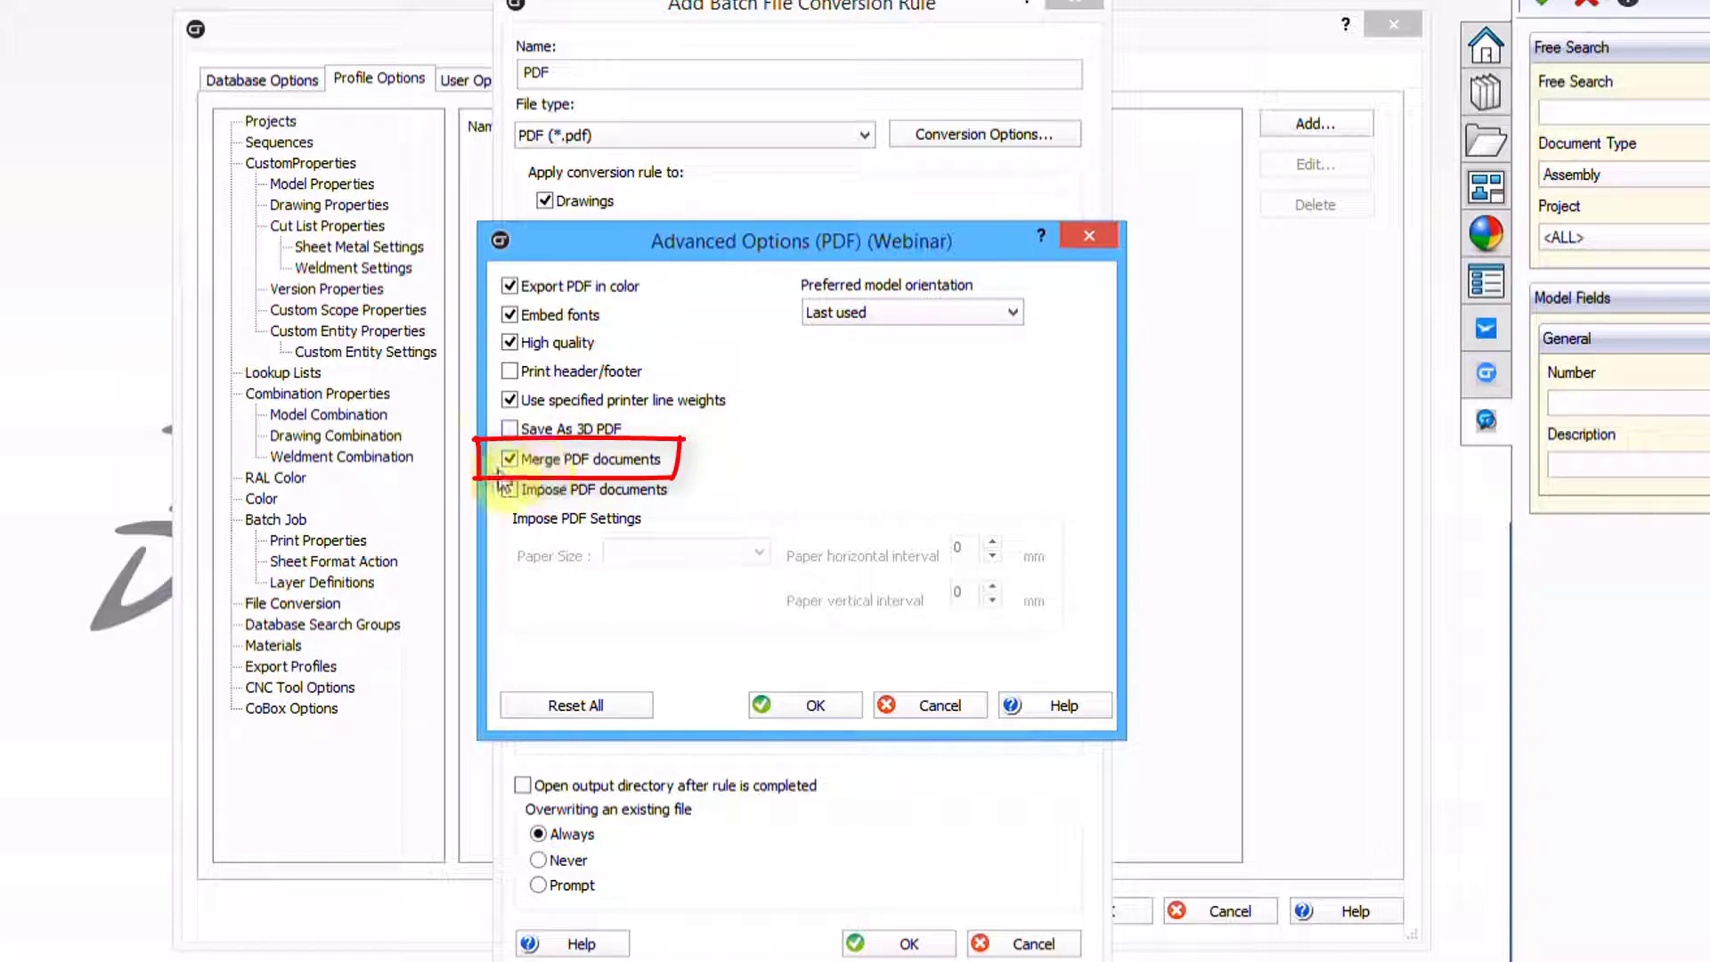
pyautogui.click(515, 463)
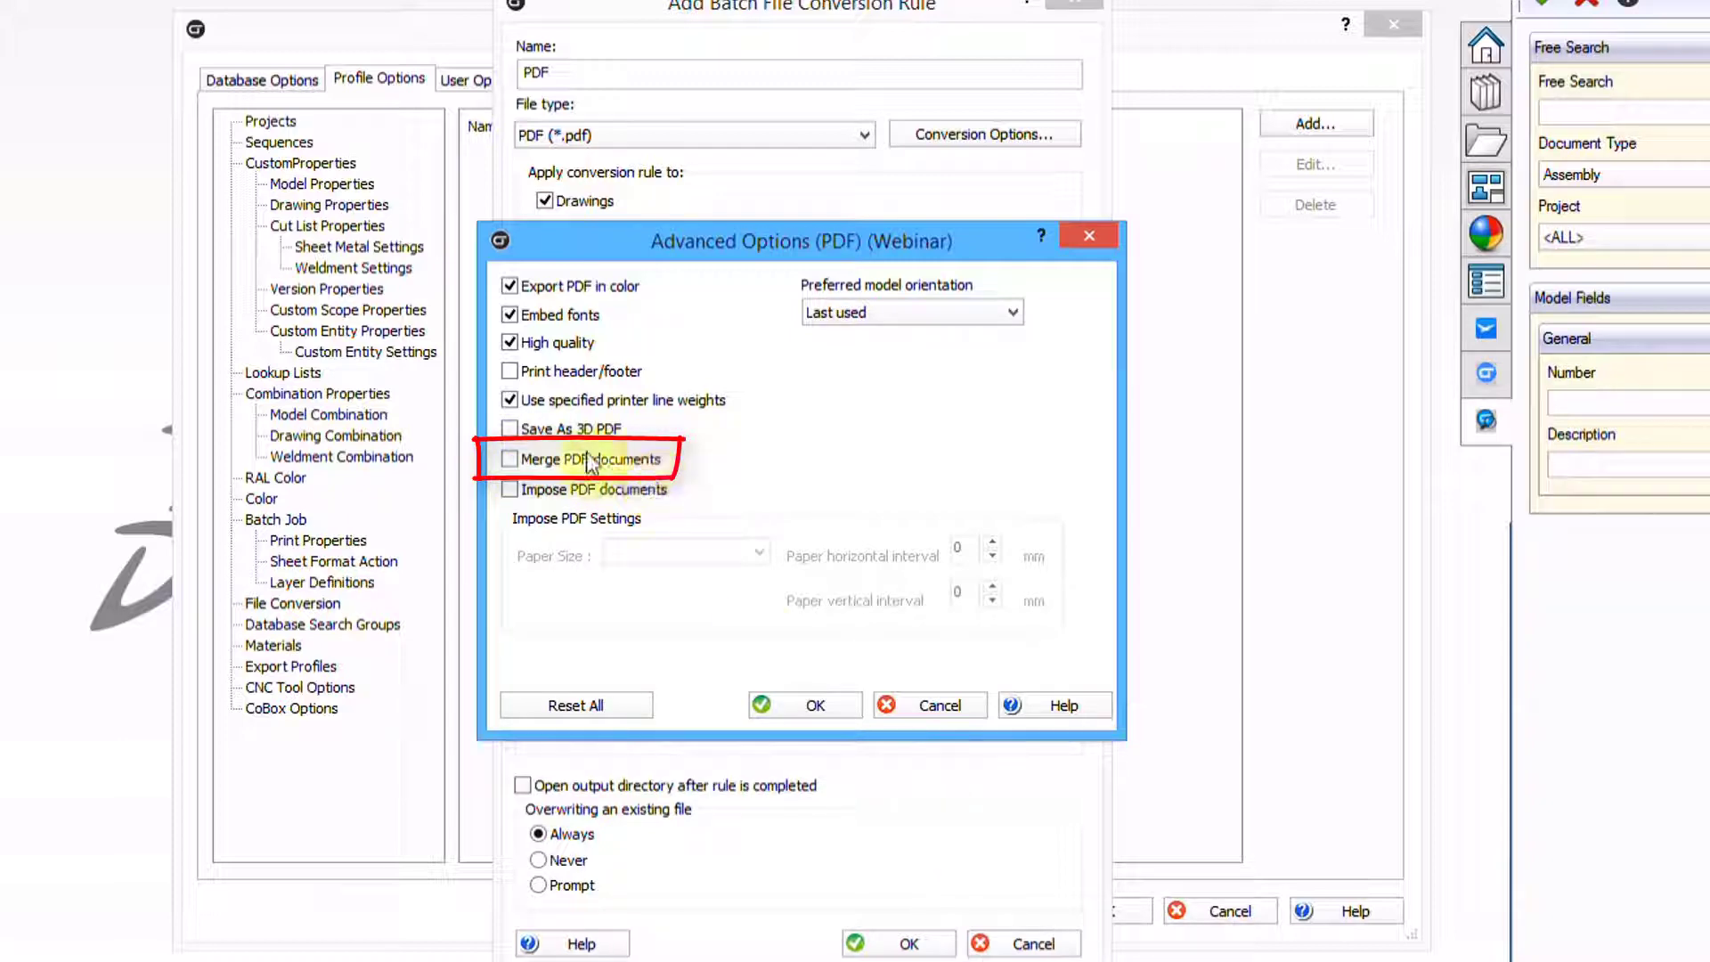
pyautogui.click(815, 711)
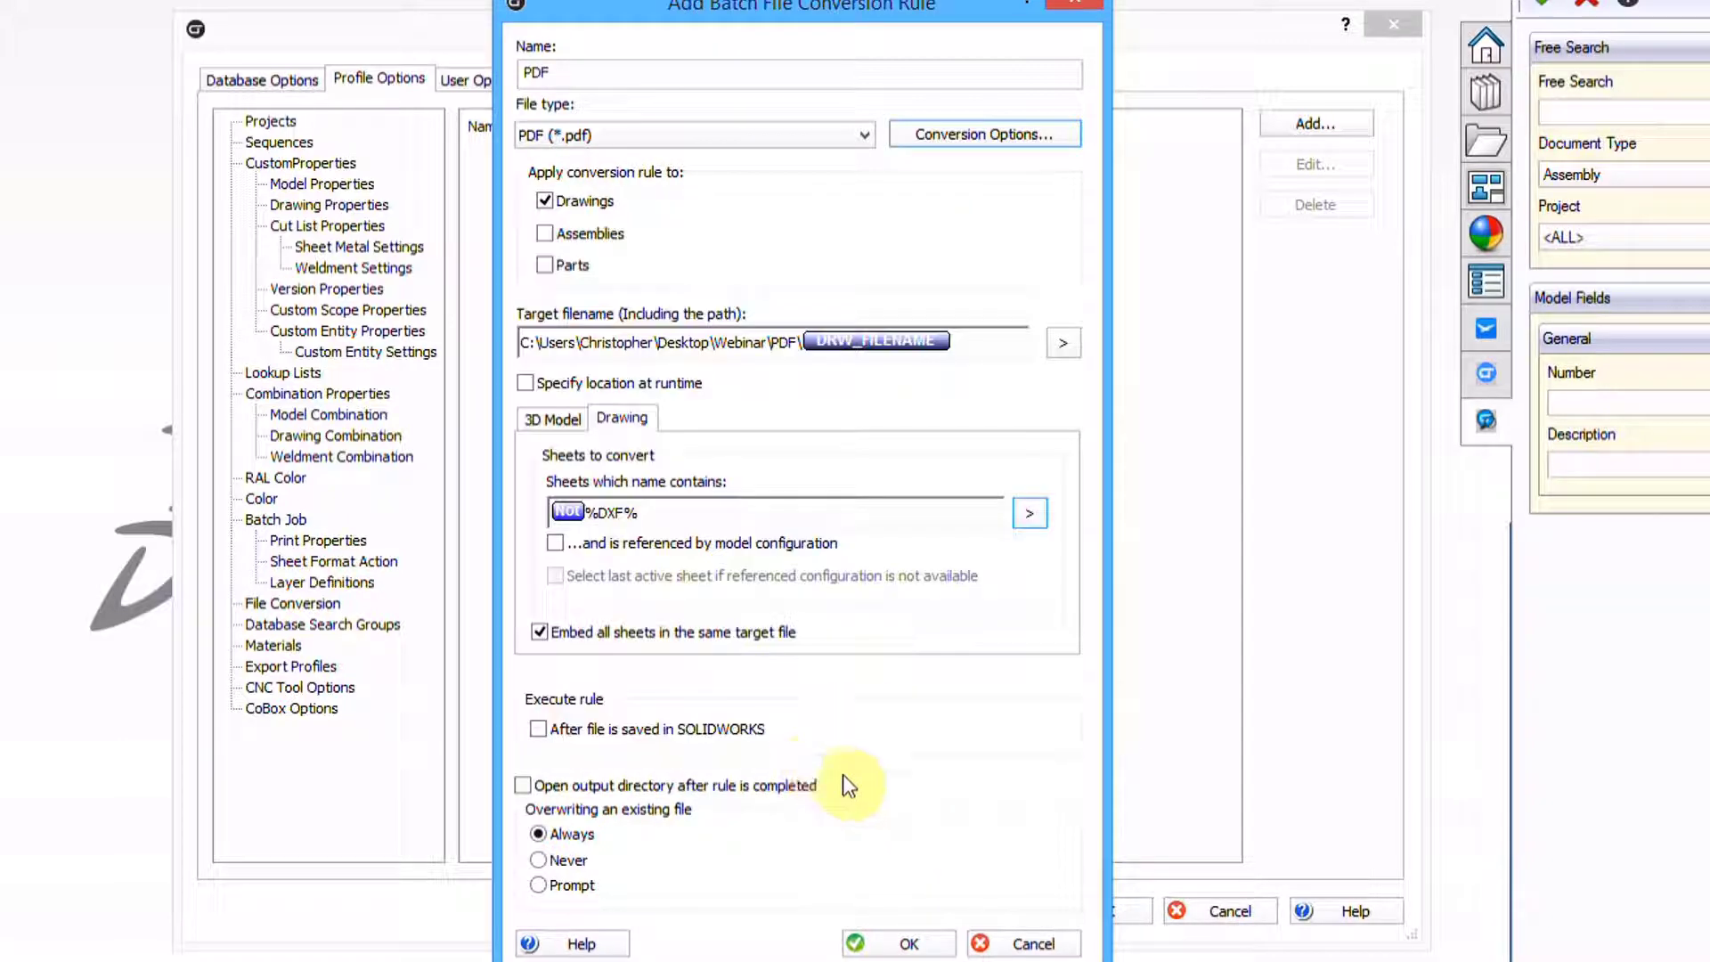
pyautogui.click(869, 945)
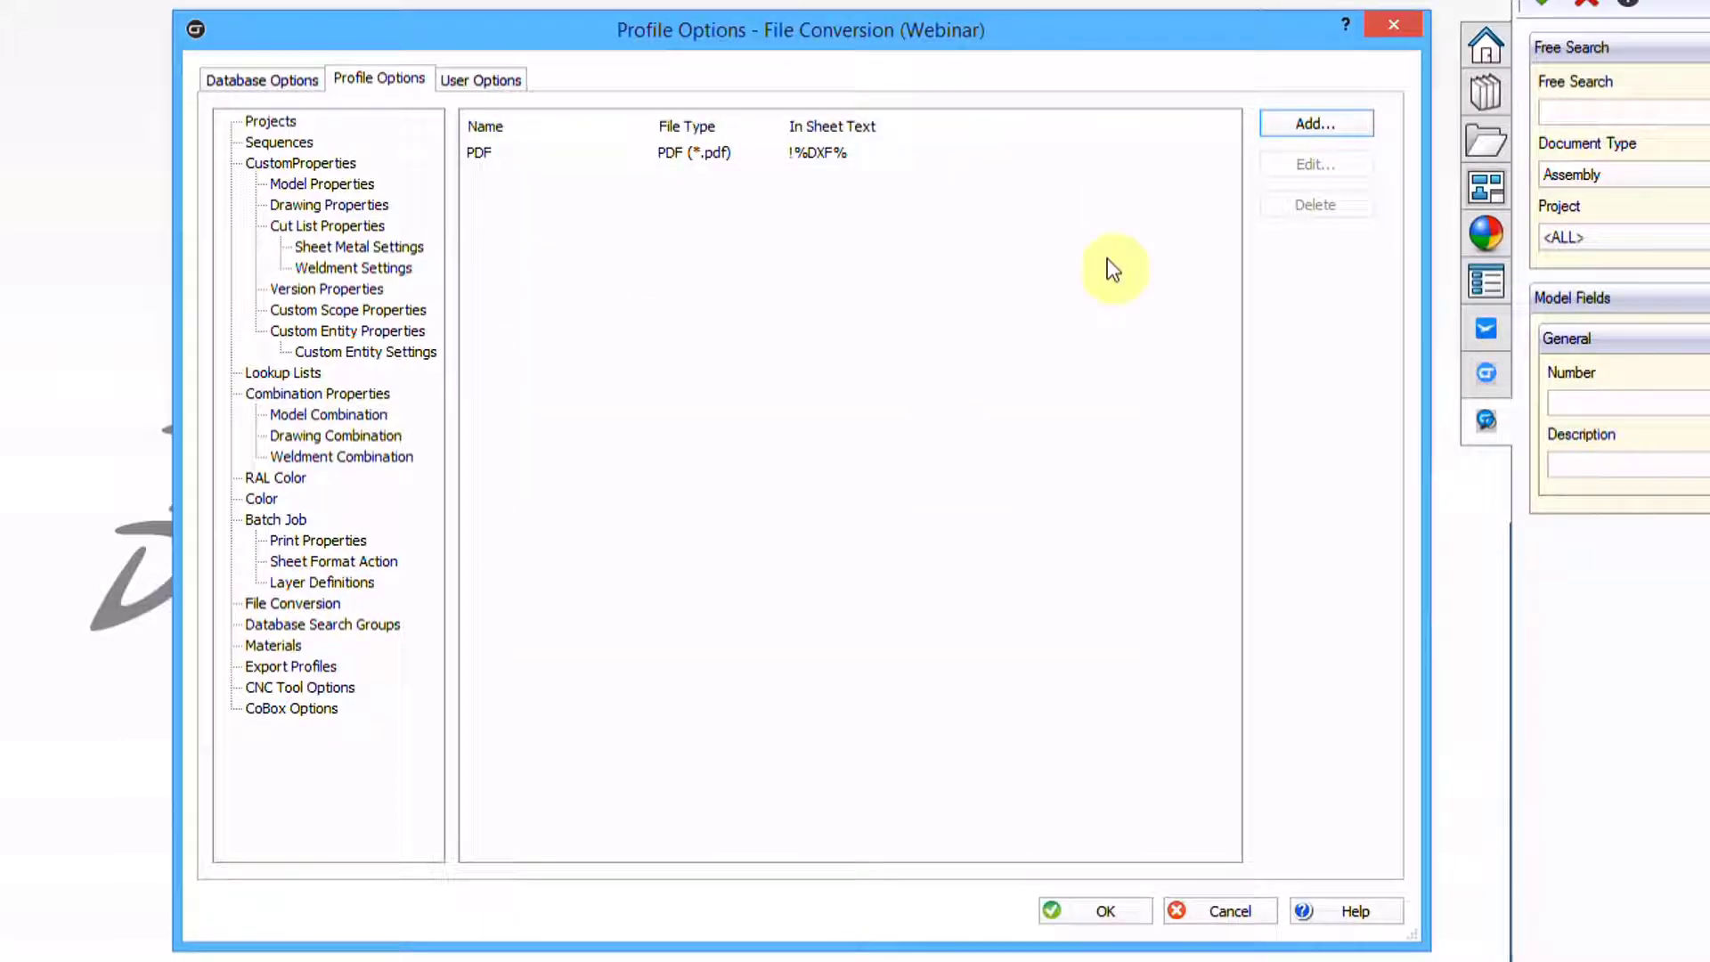
# Add a rule named STEP for Parts, outputting STEP (*.step) using version AP214
pyautogui.click(1311, 124)
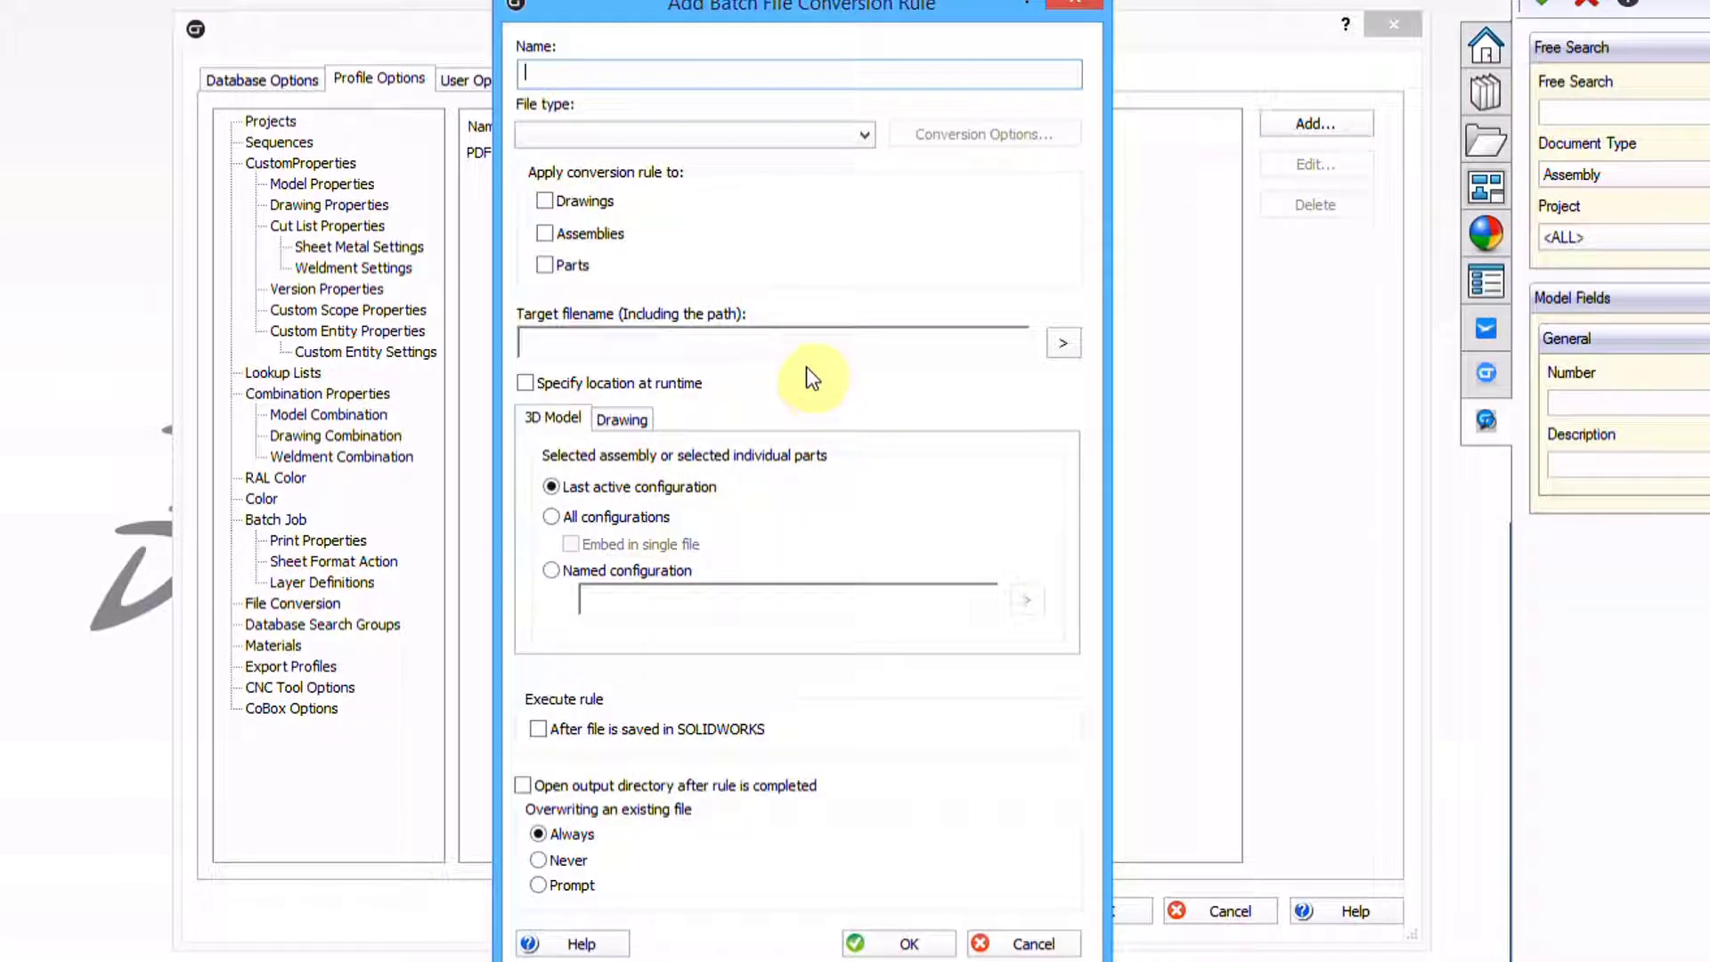
pyautogui.write('STB')
pyautogui.write('P')
pyautogui.click(543, 265)
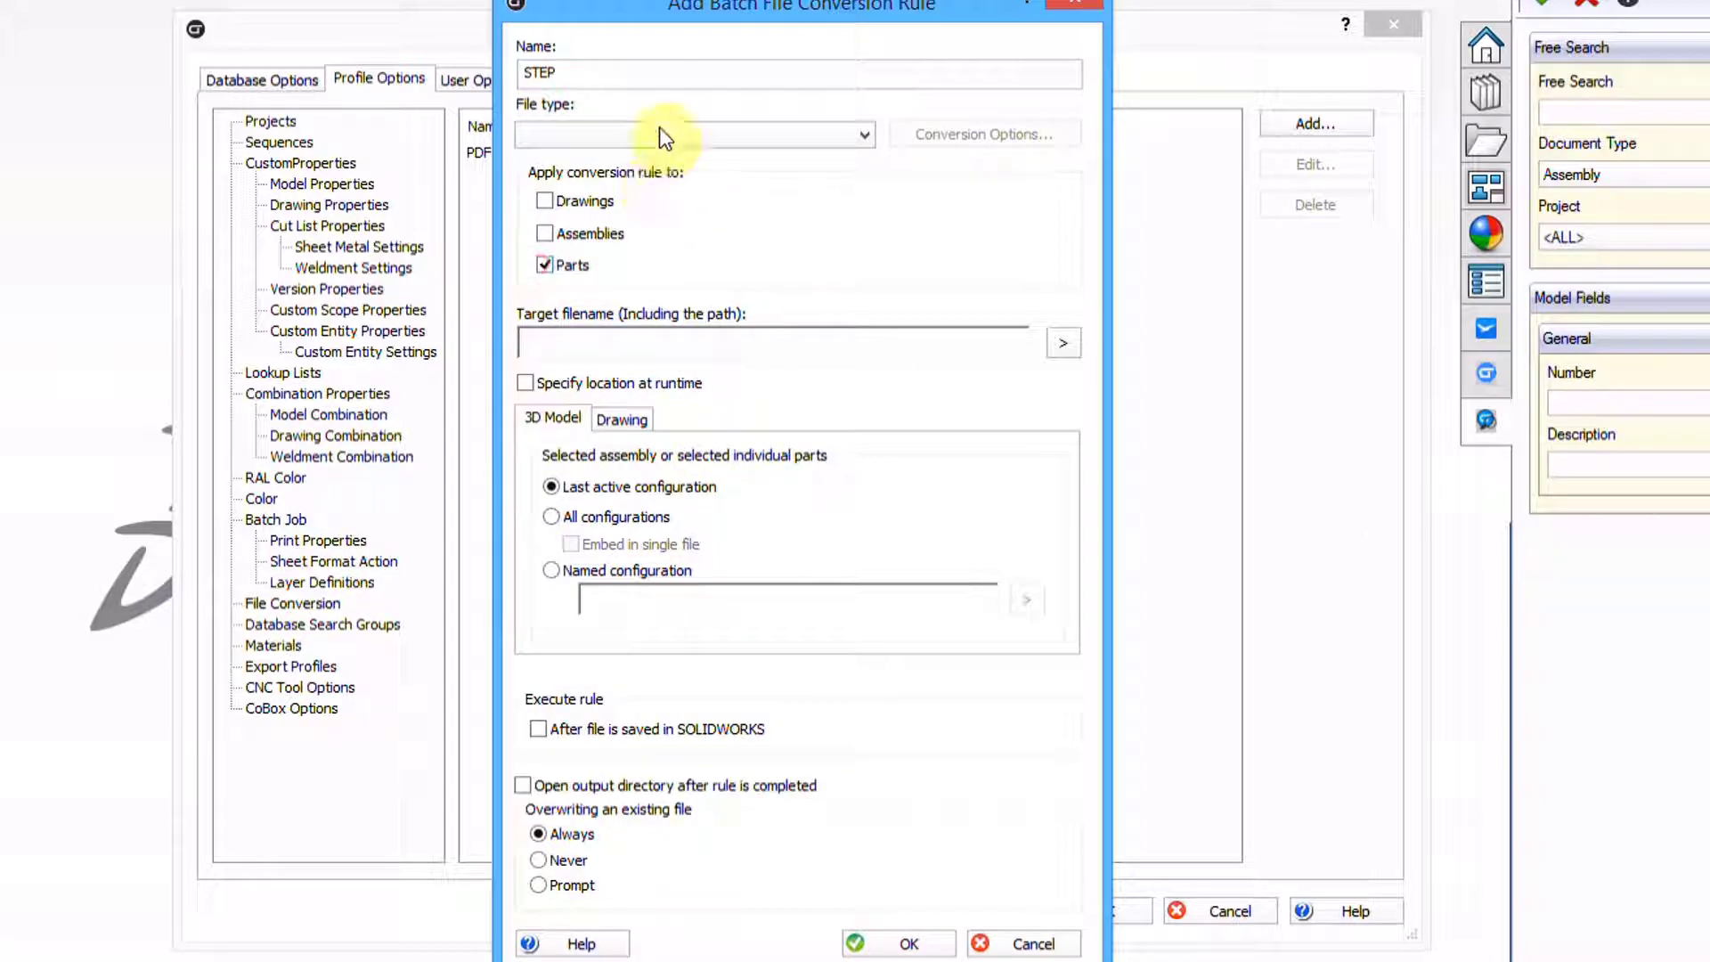
pyautogui.click(659, 129)
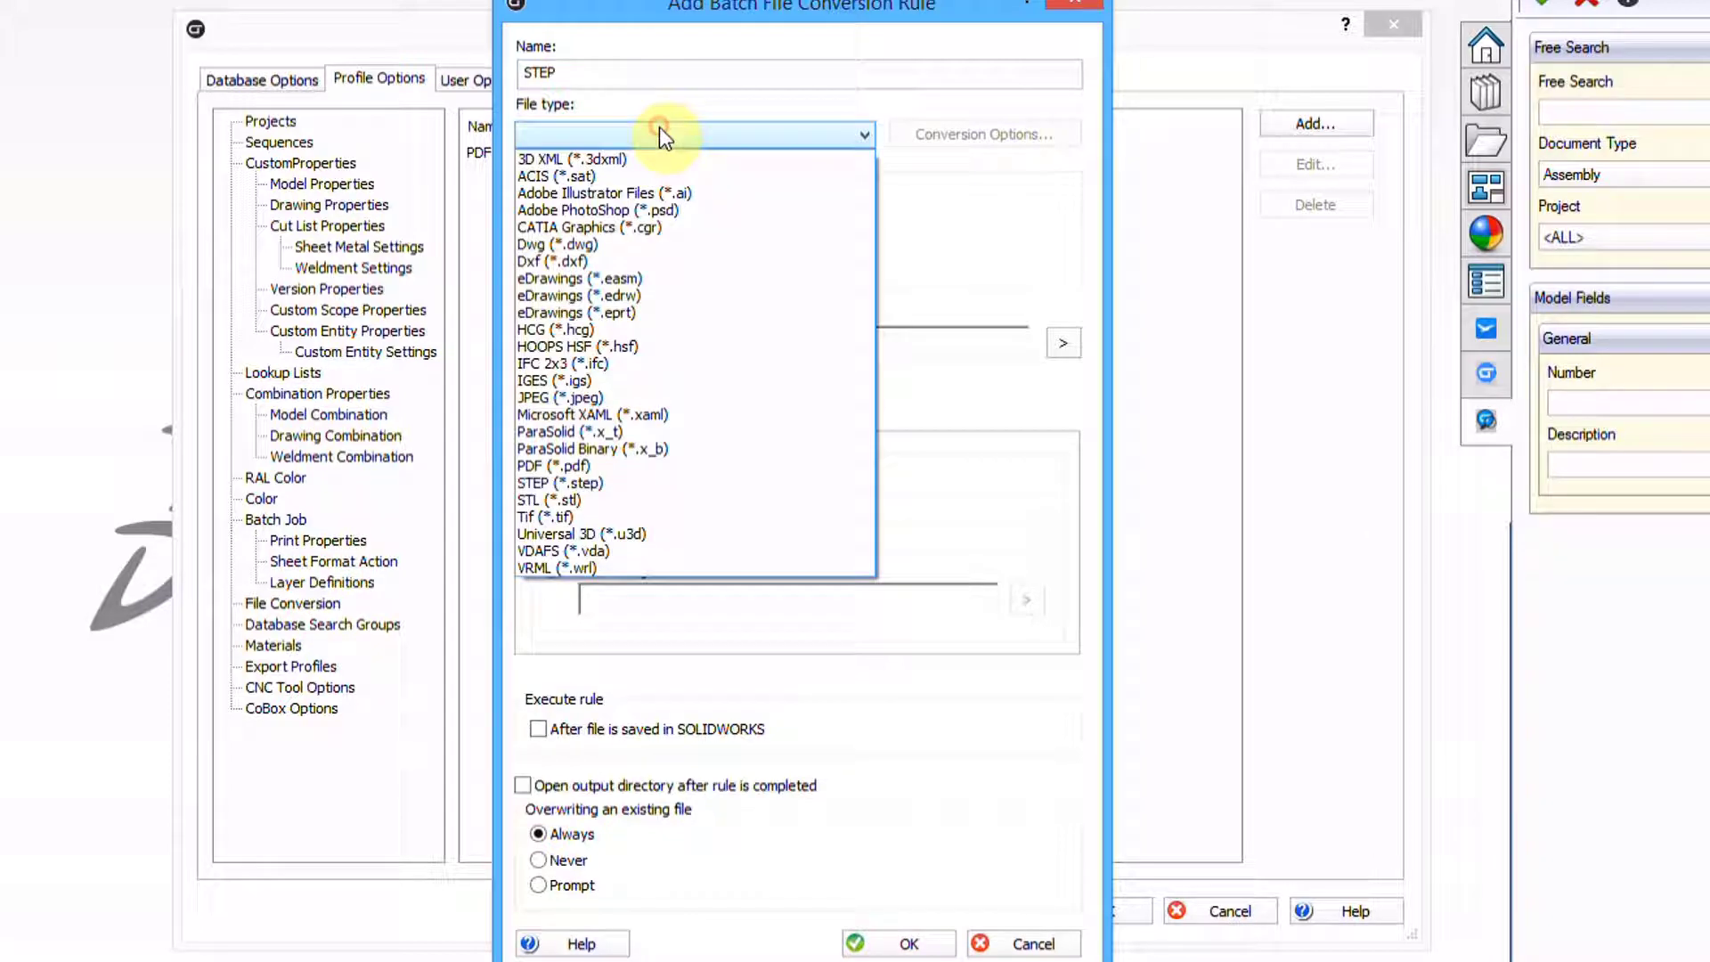
pyautogui.click(627, 482)
pyautogui.click(967, 134)
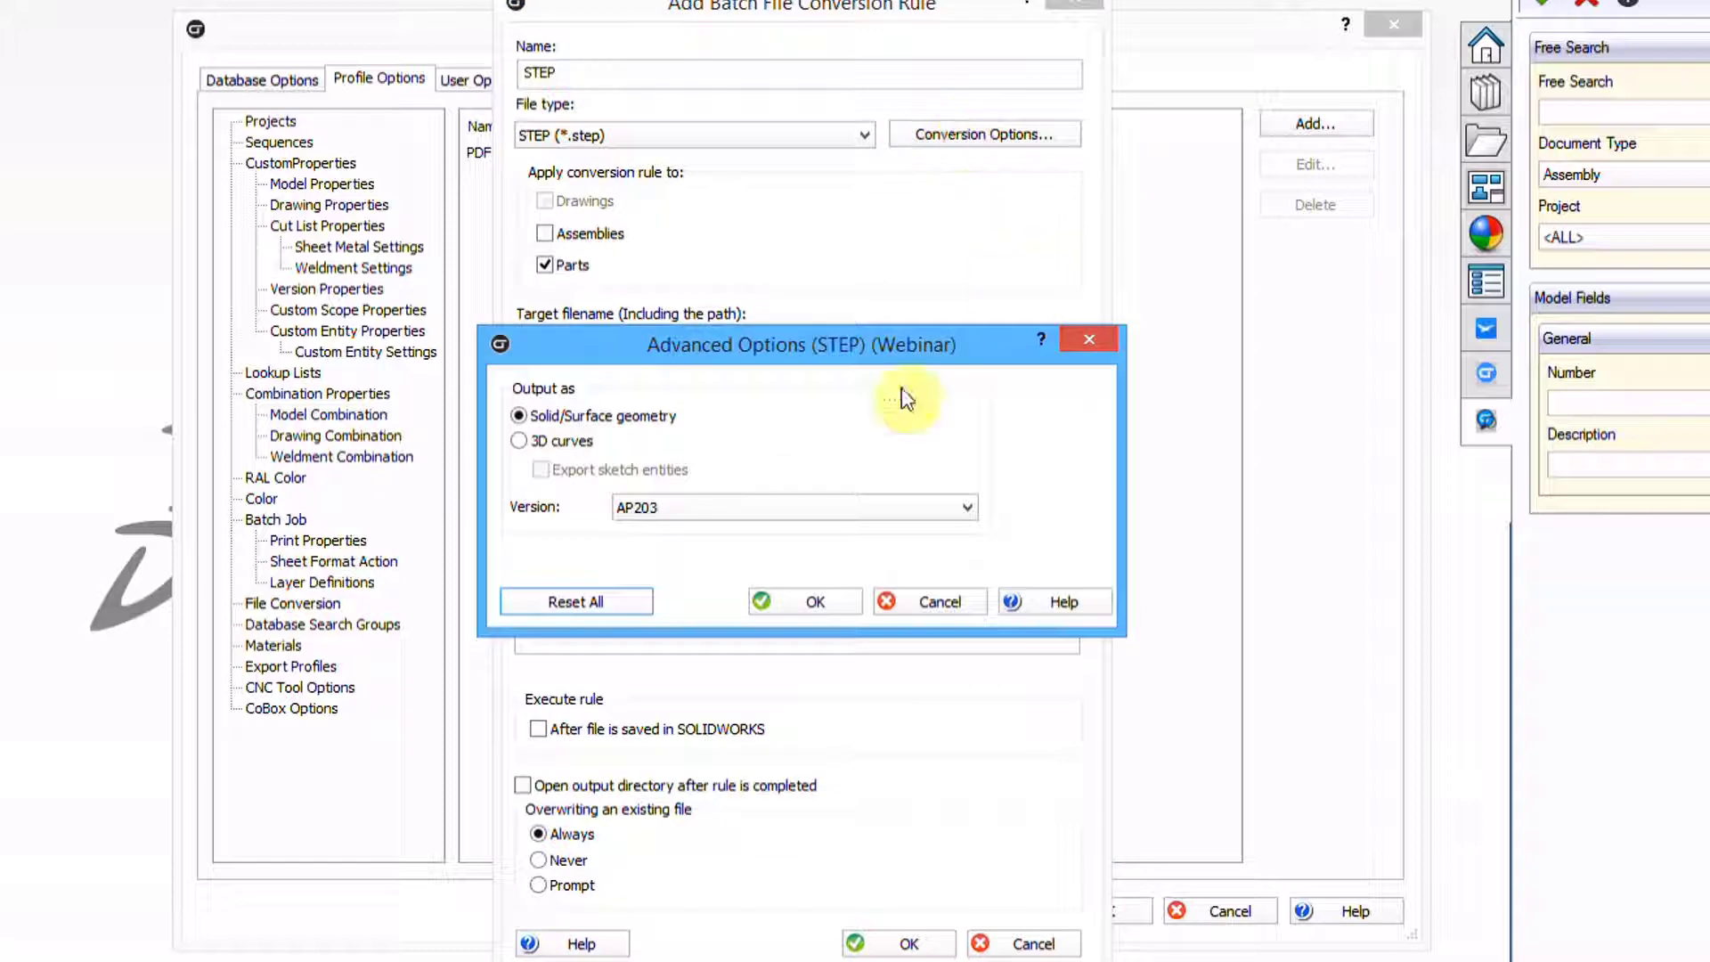
pyautogui.click(704, 507)
pyautogui.click(687, 545)
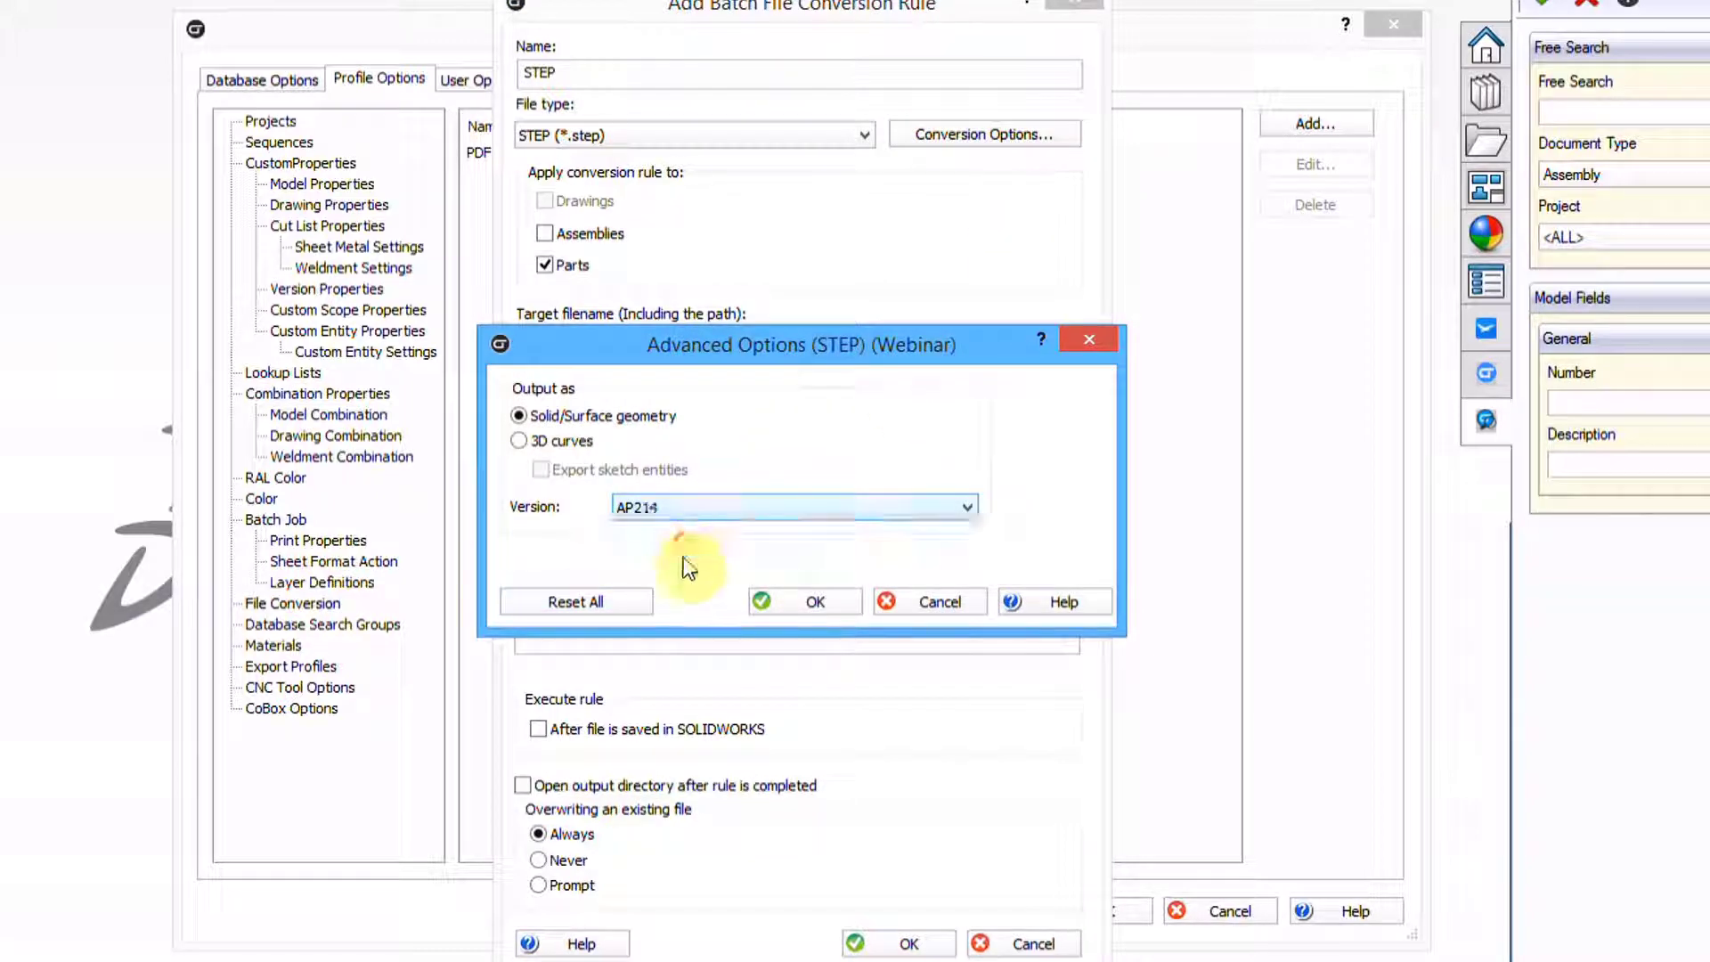
pyautogui.click(764, 602)
# Target the Webinar\STEP folder with the source file name, and save the STEP rule
pyautogui.click(1058, 343)
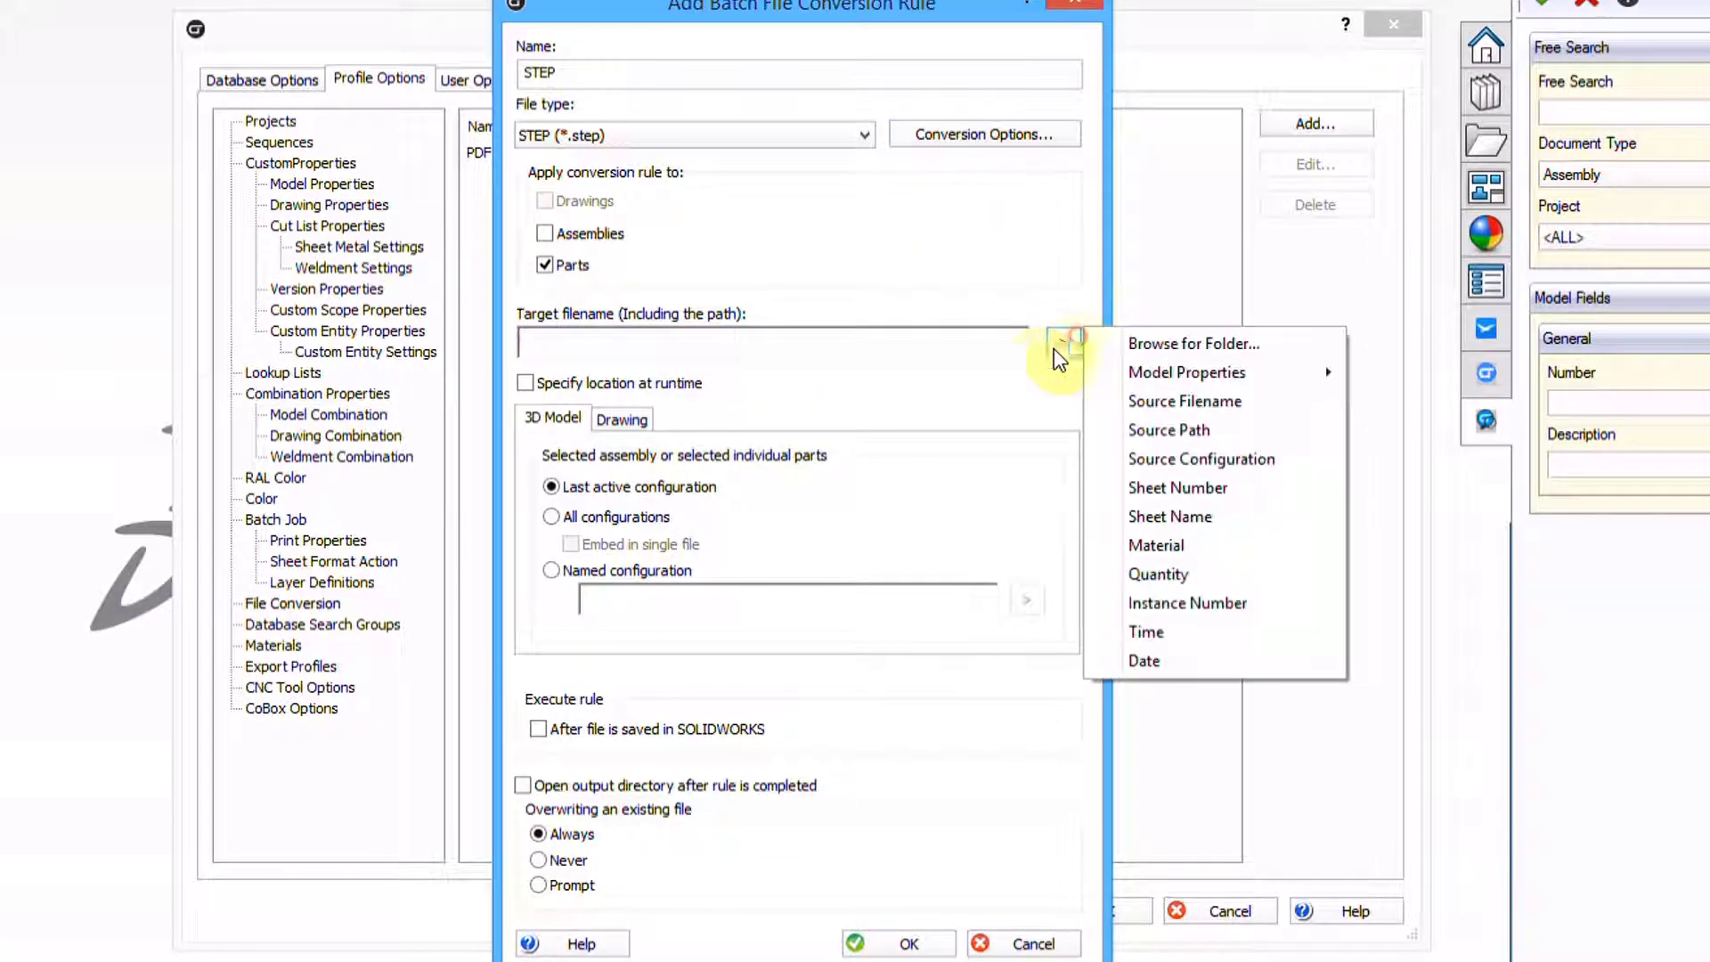
pyautogui.click(1176, 343)
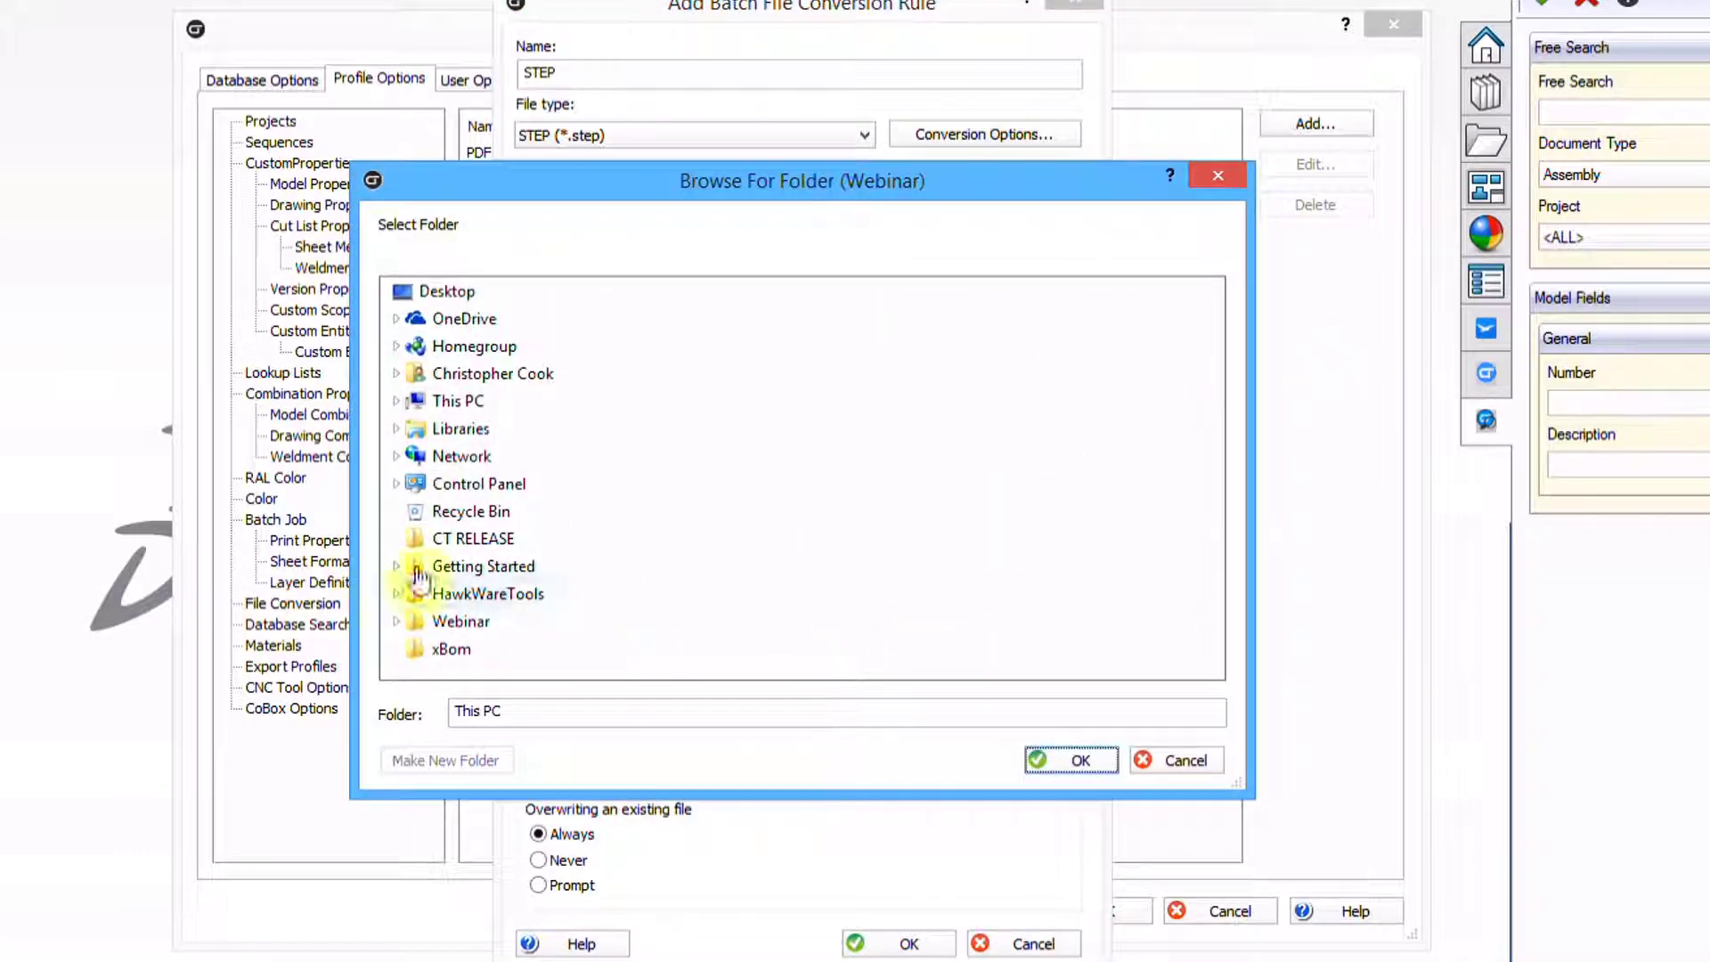
pyautogui.click(396, 621)
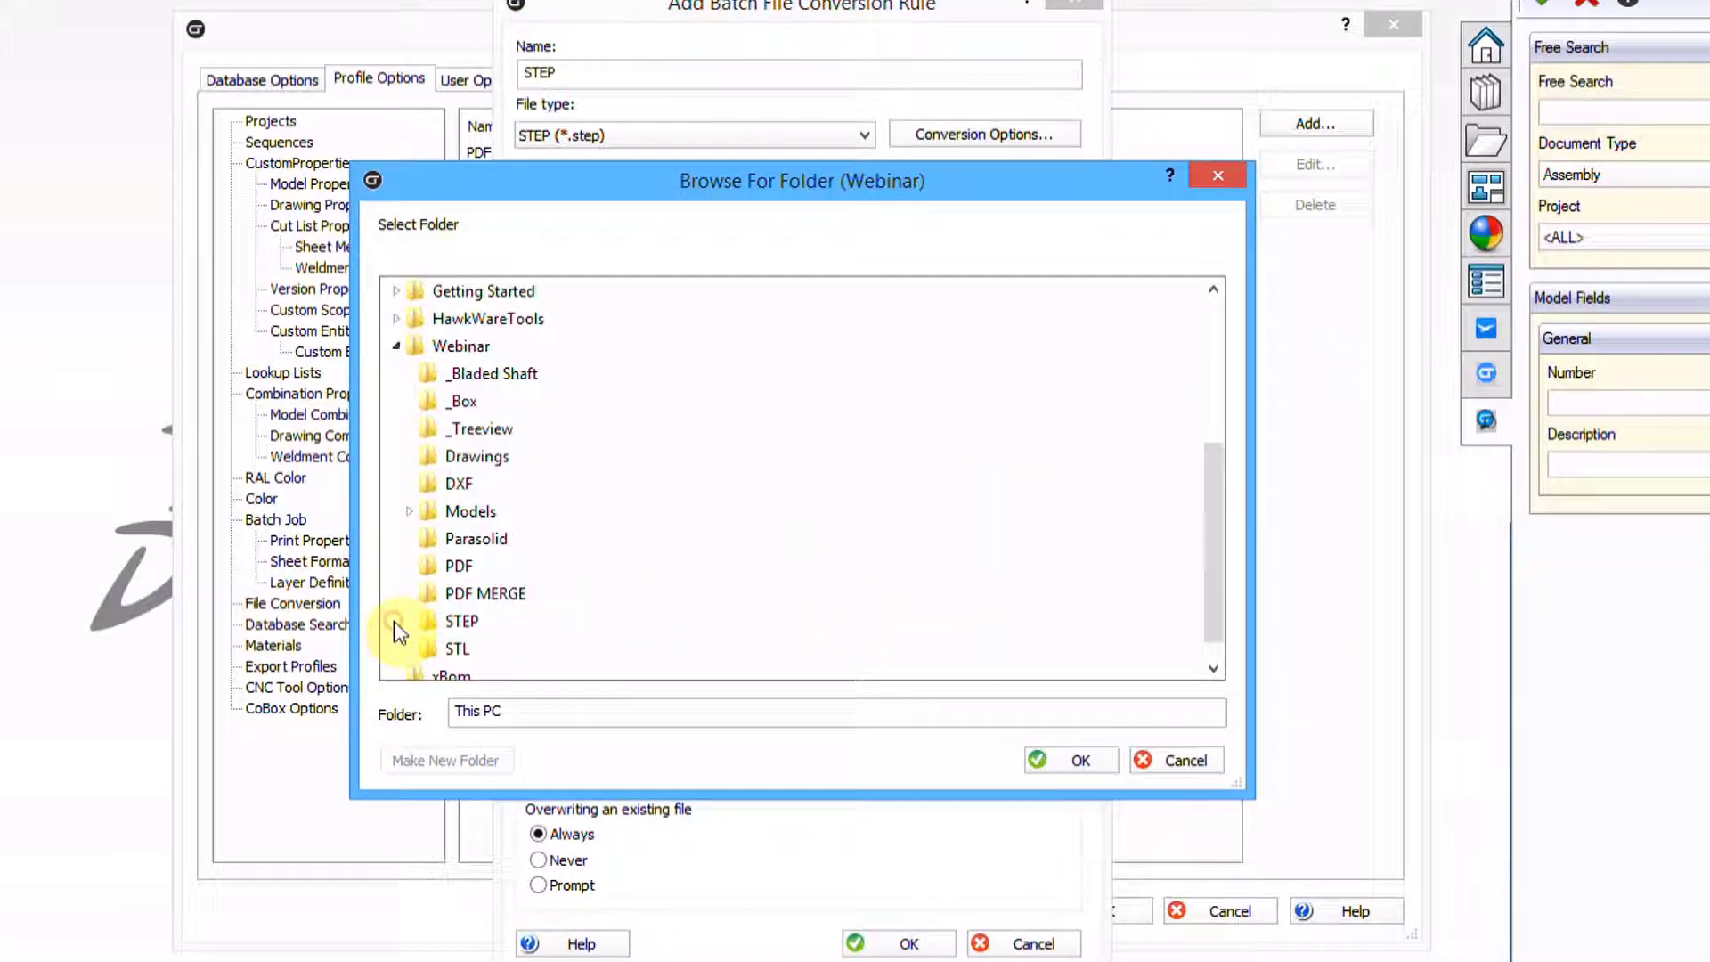
pyautogui.click(461, 621)
pyautogui.click(1076, 760)
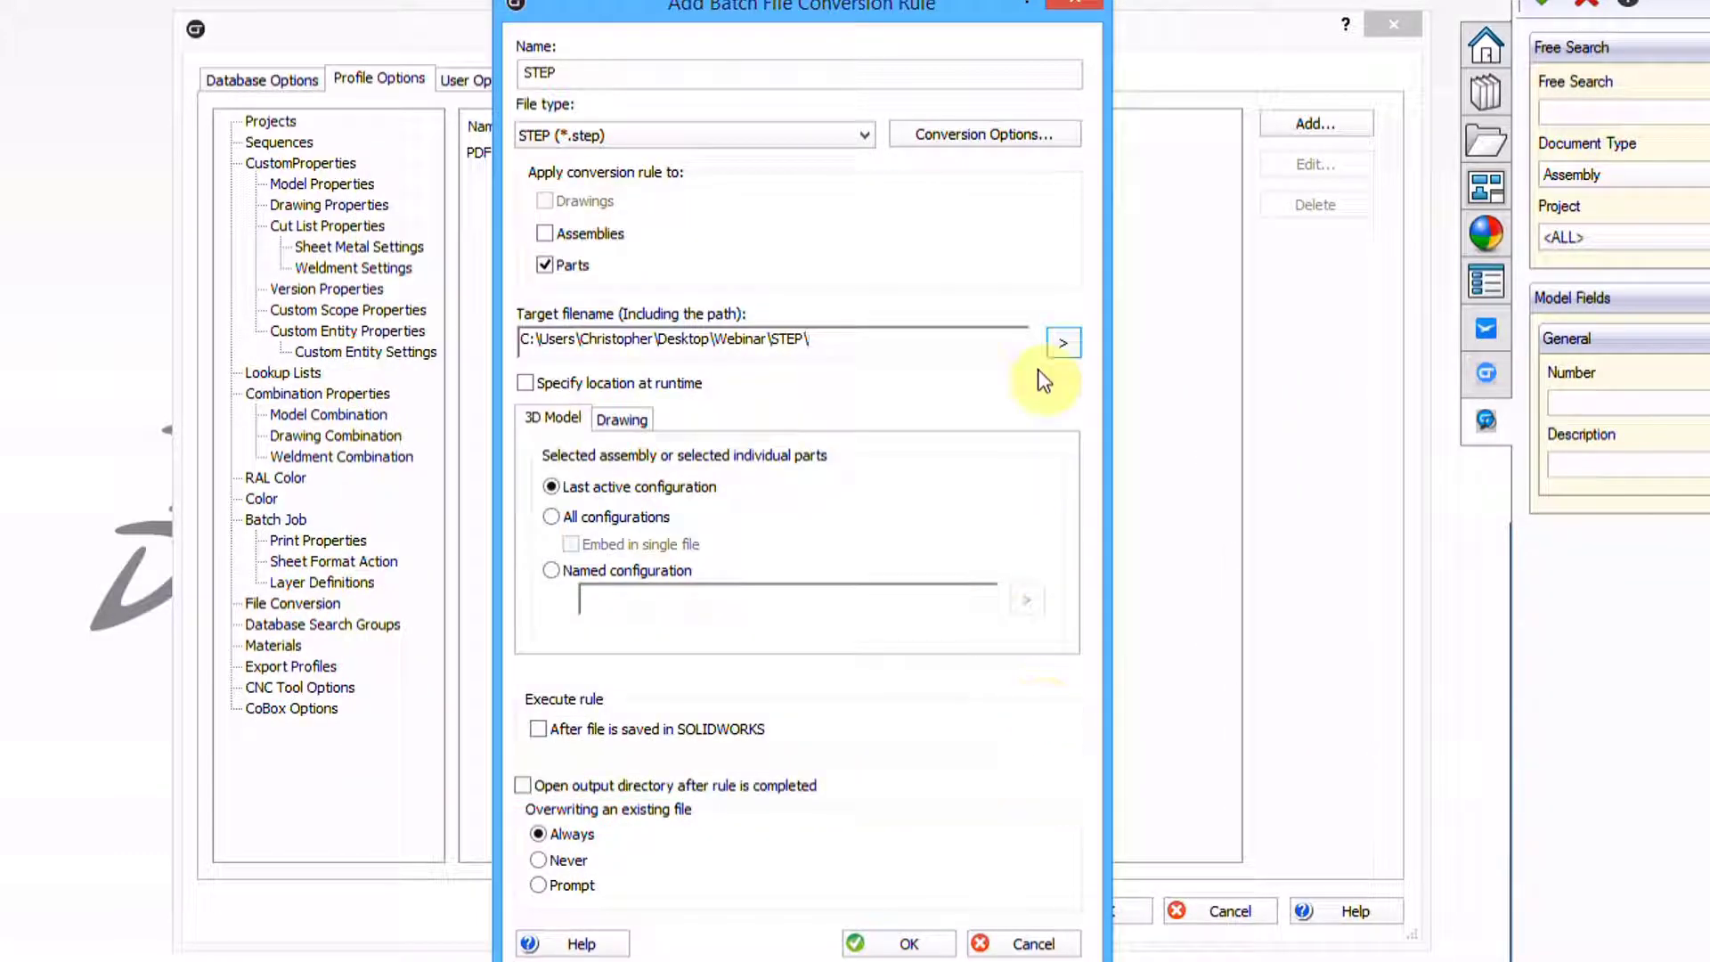
pyautogui.click(1060, 340)
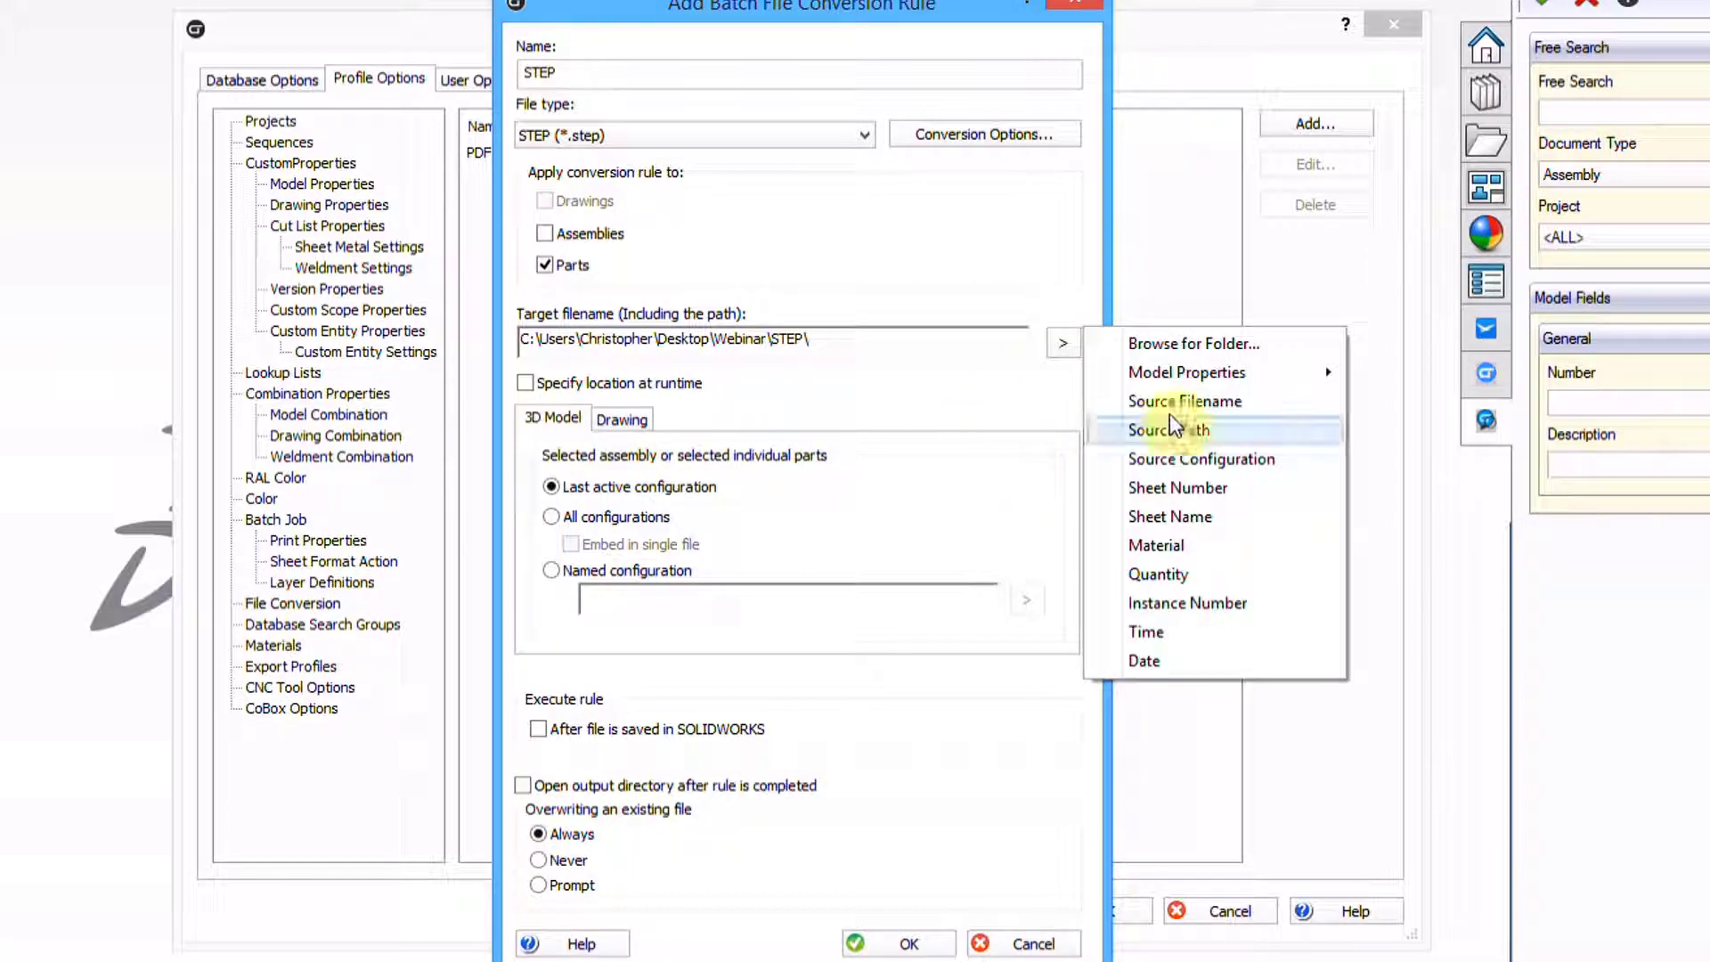
pyautogui.click(1198, 402)
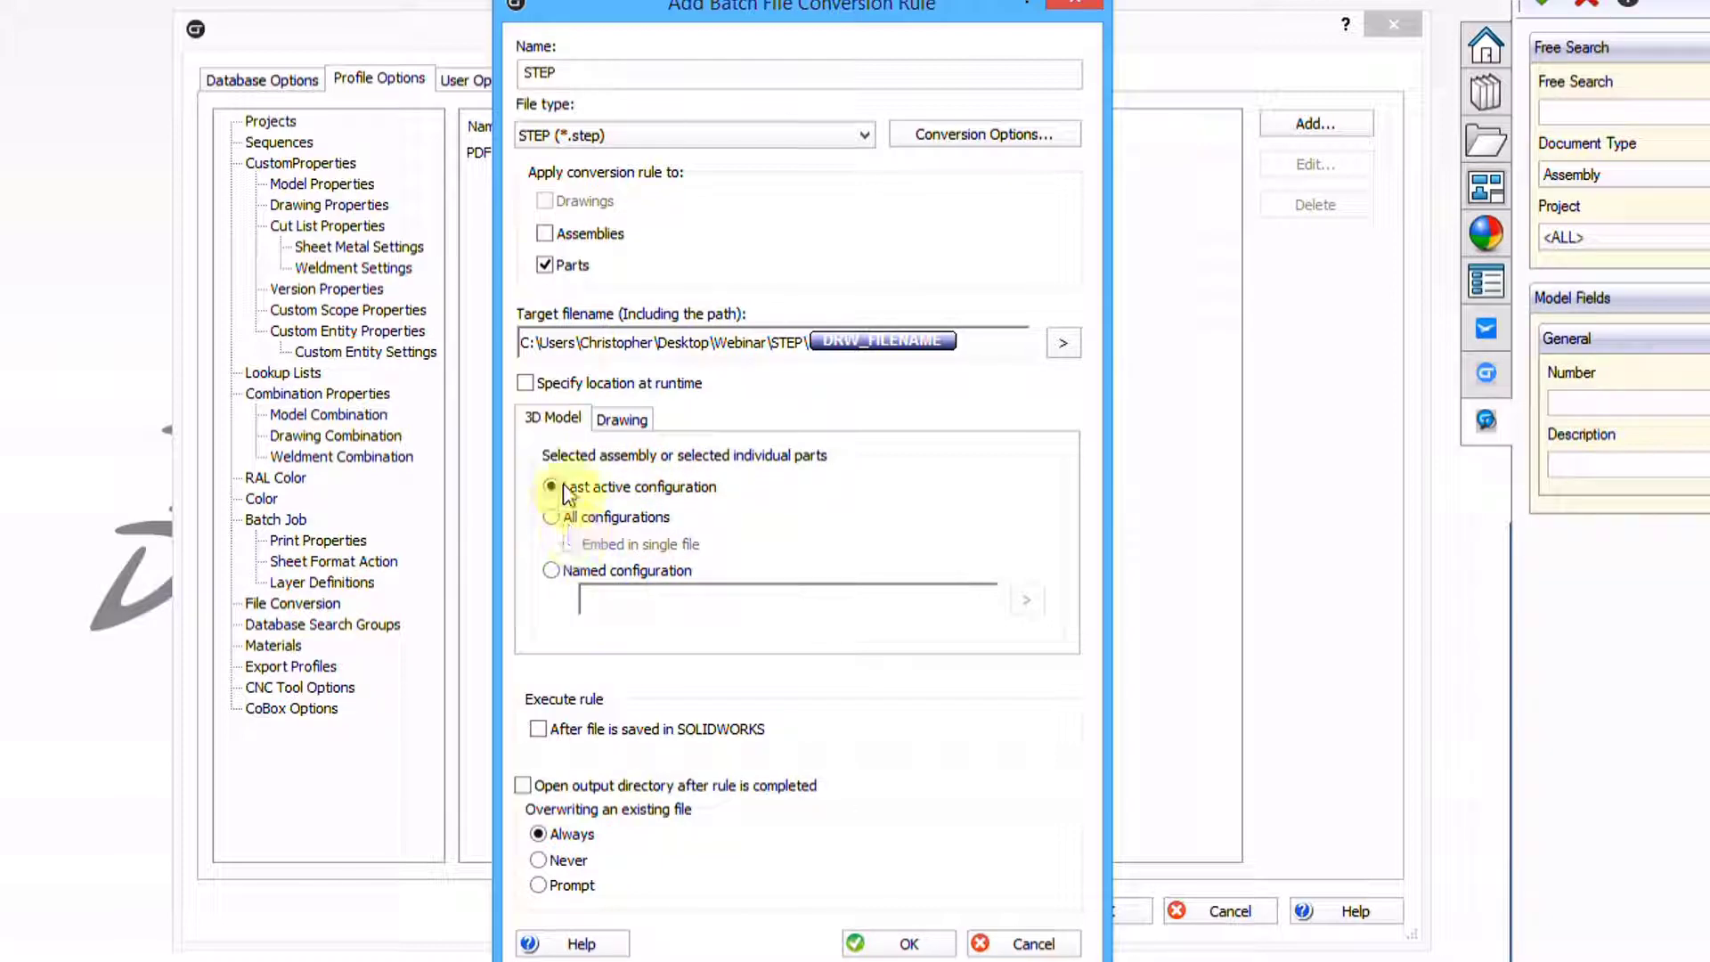
pyautogui.click(900, 947)
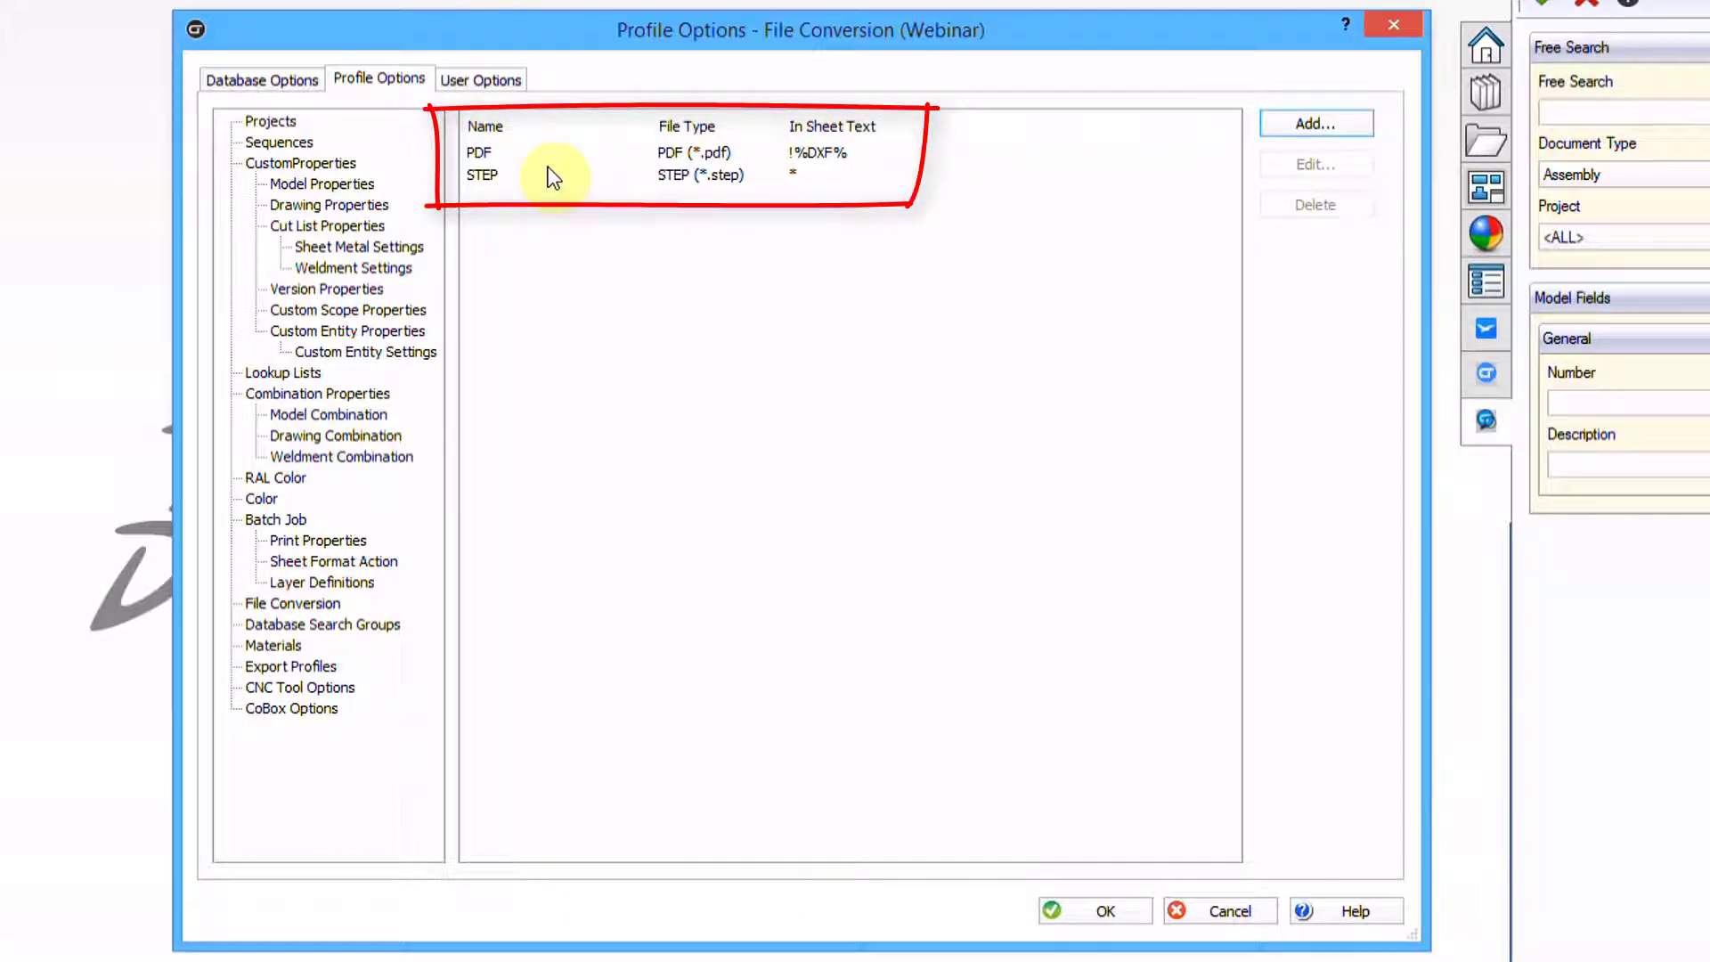
pyautogui.click(1073, 907)
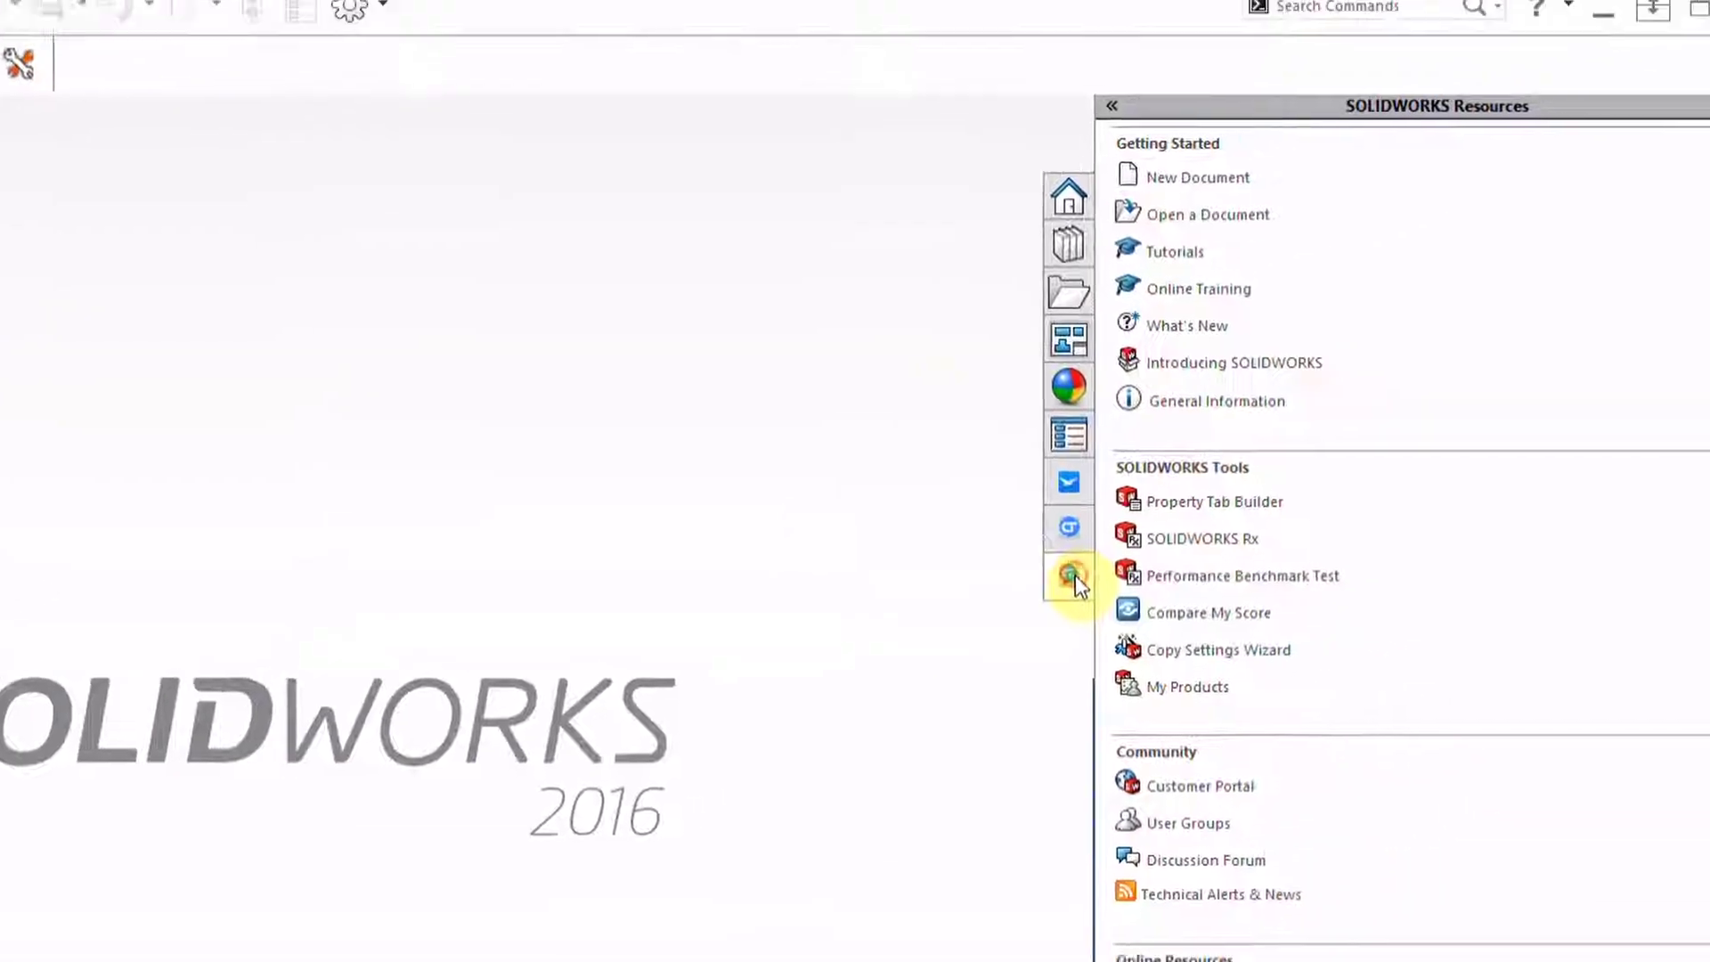
pyautogui.click(1486, 420)
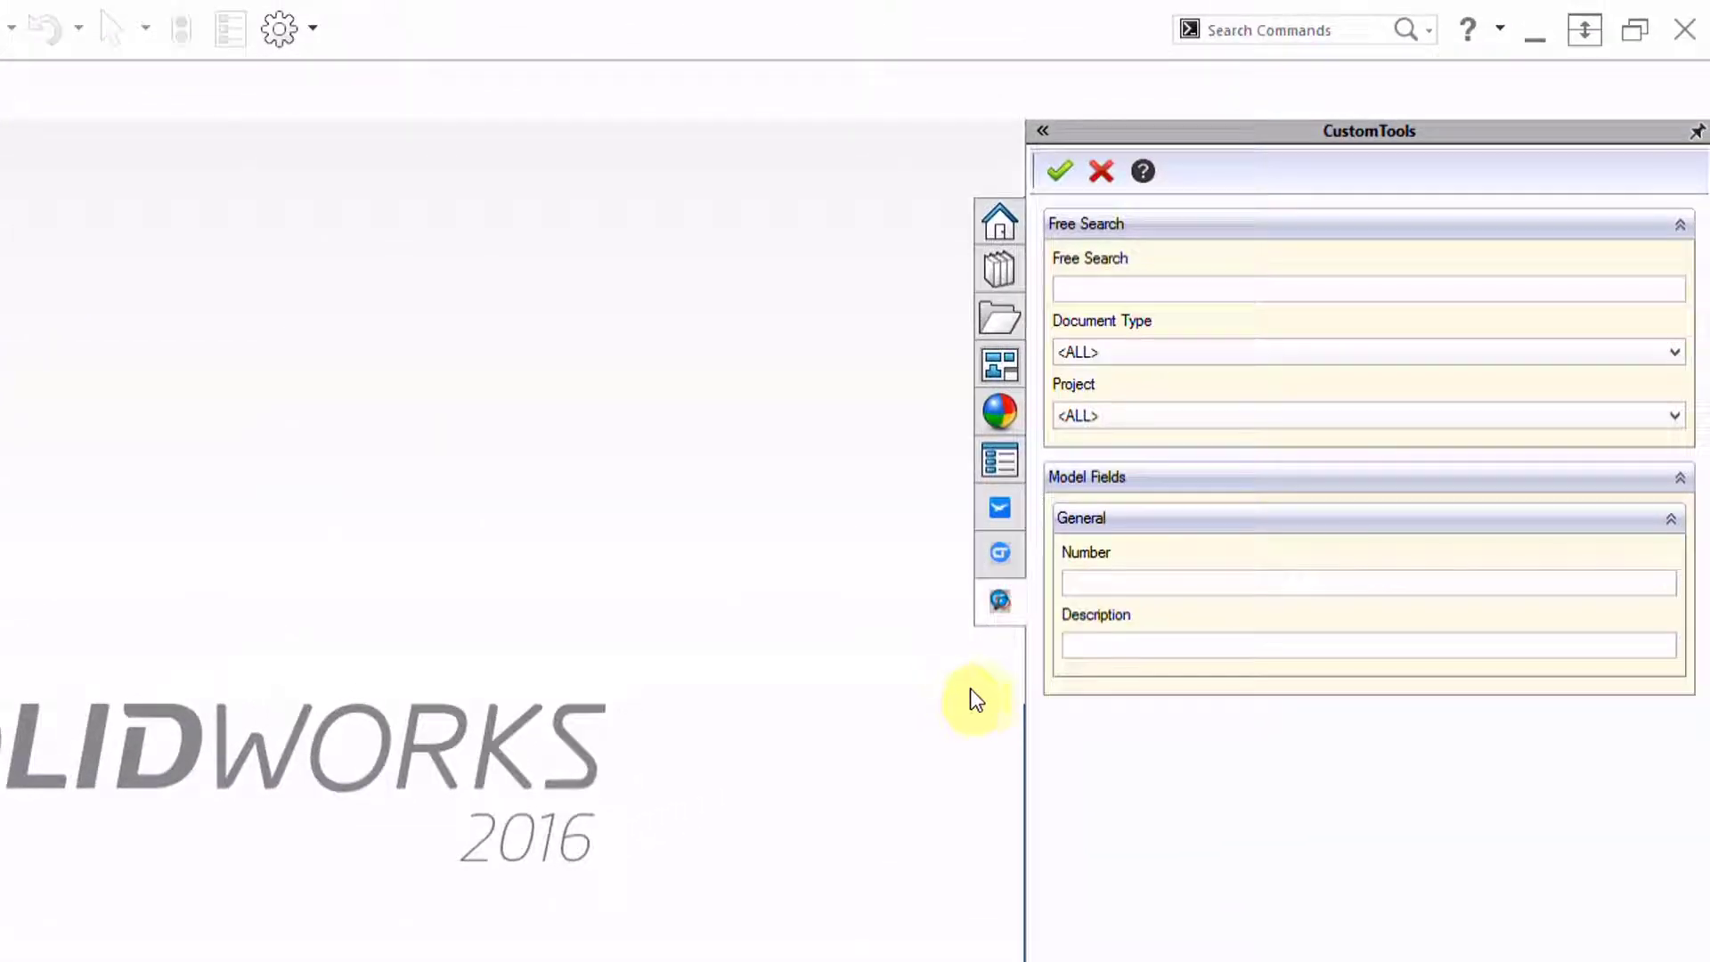
pyautogui.click(1087, 355)
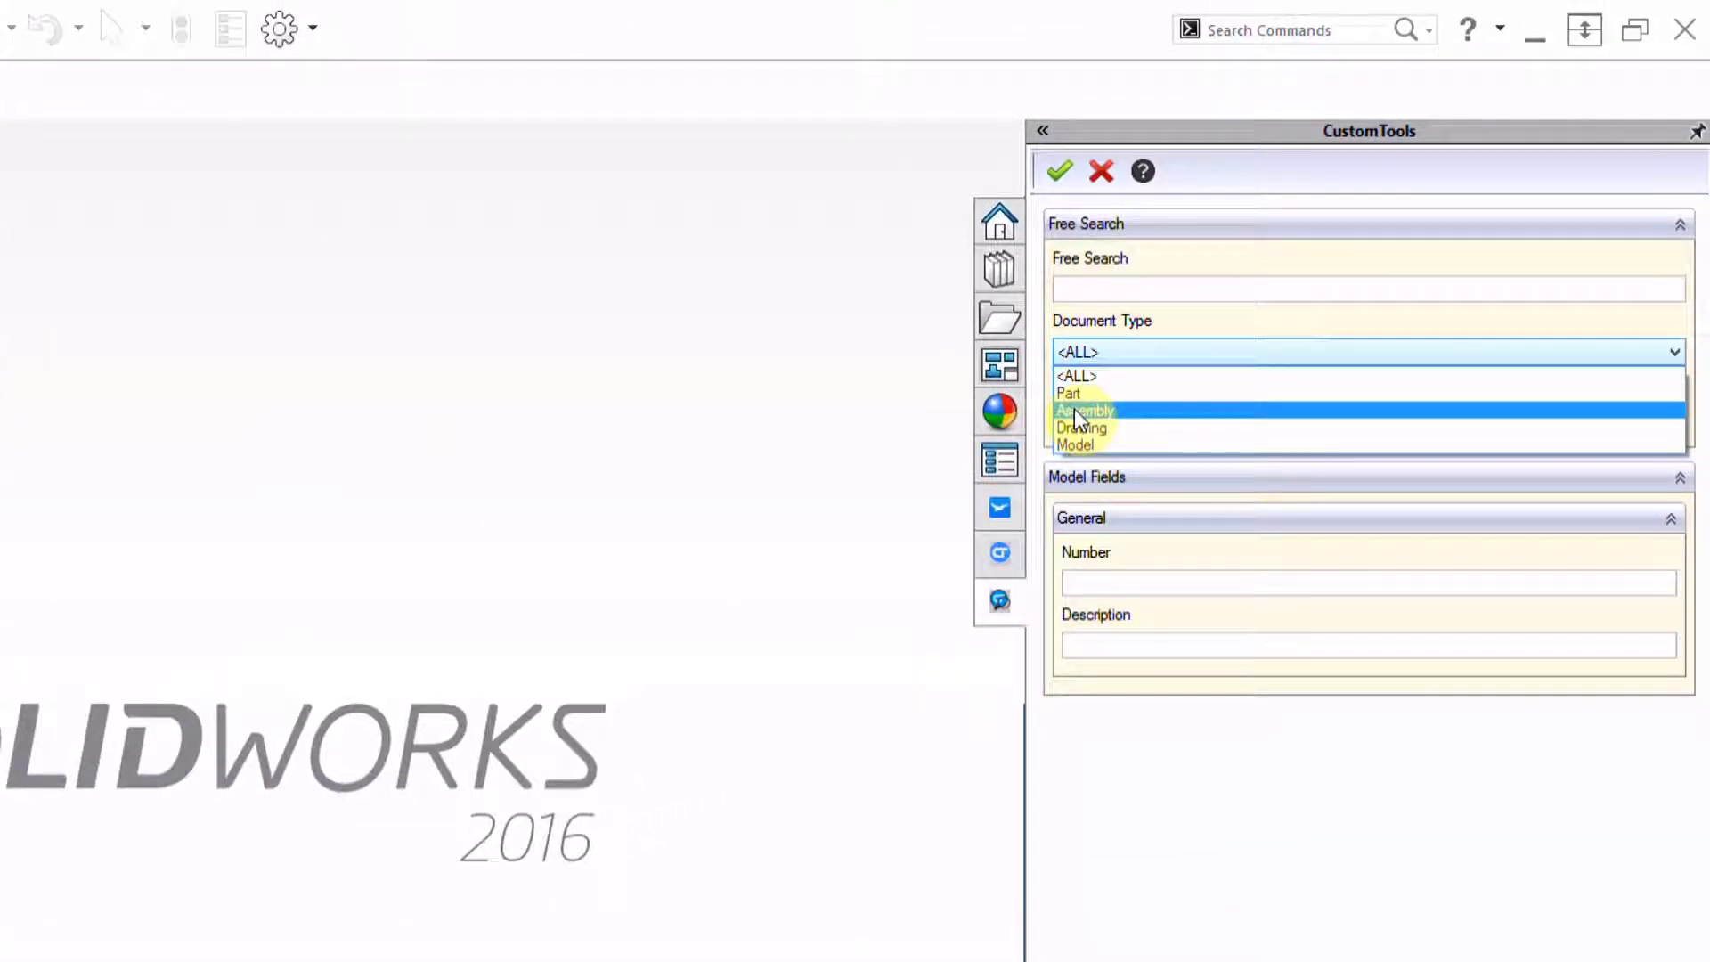
pyautogui.click(1074, 405)
pyautogui.click(1203, 89)
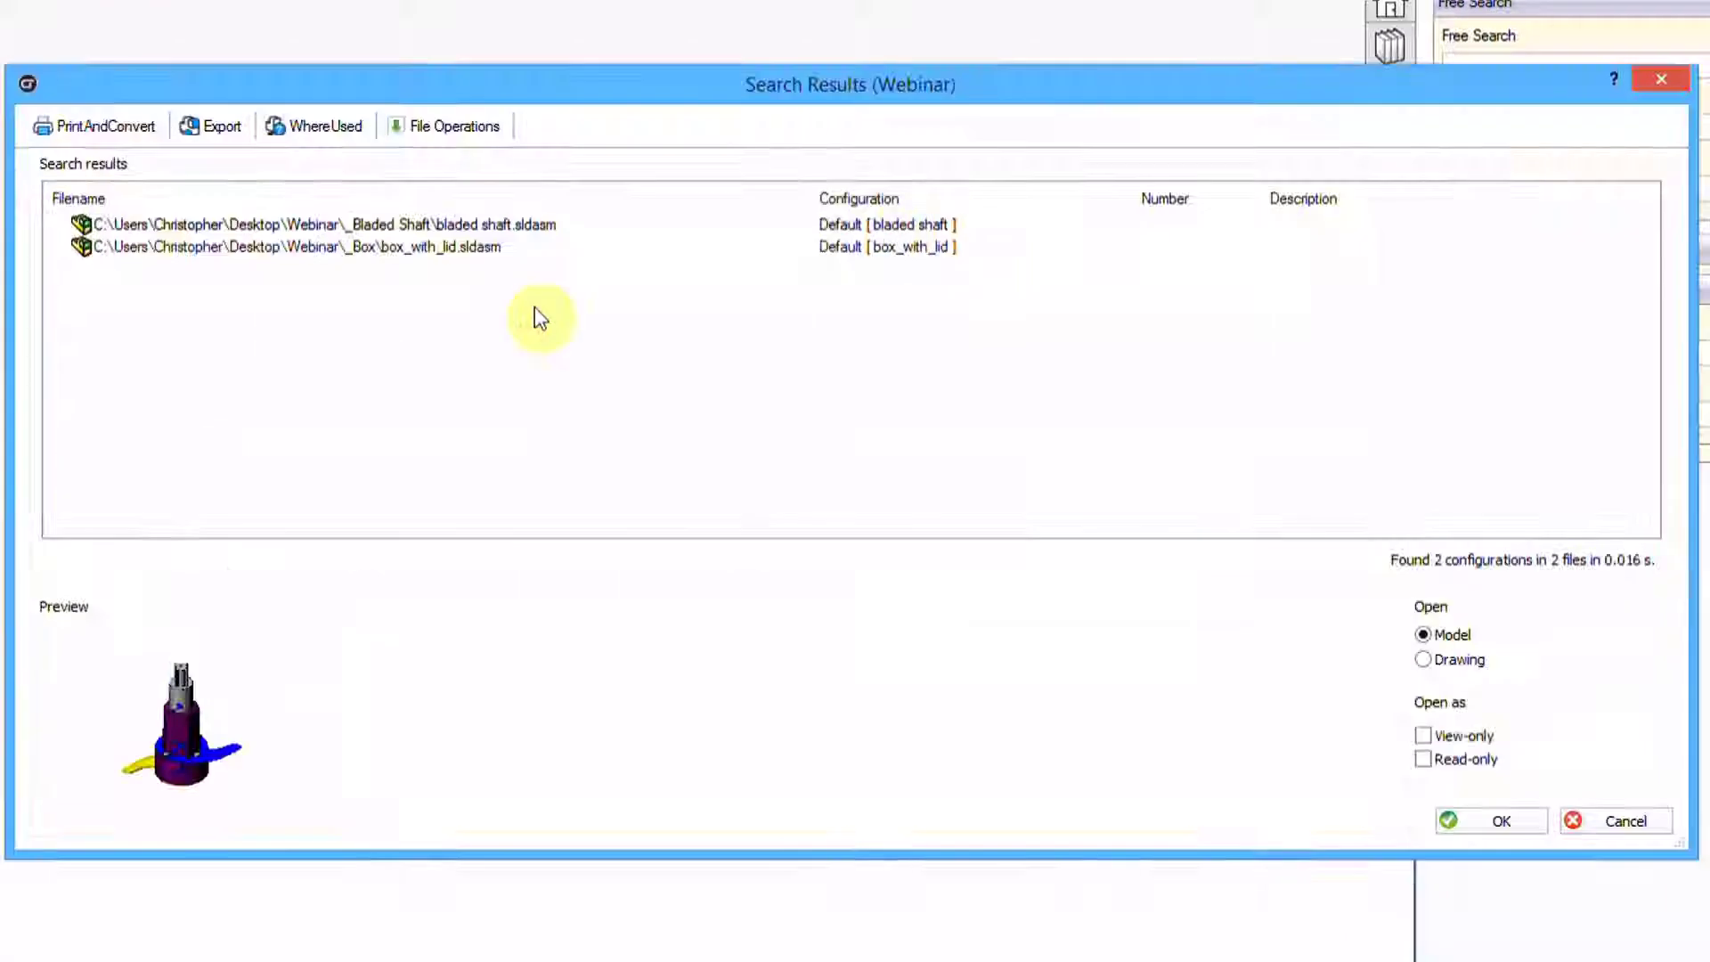
pyautogui.click(443, 249)
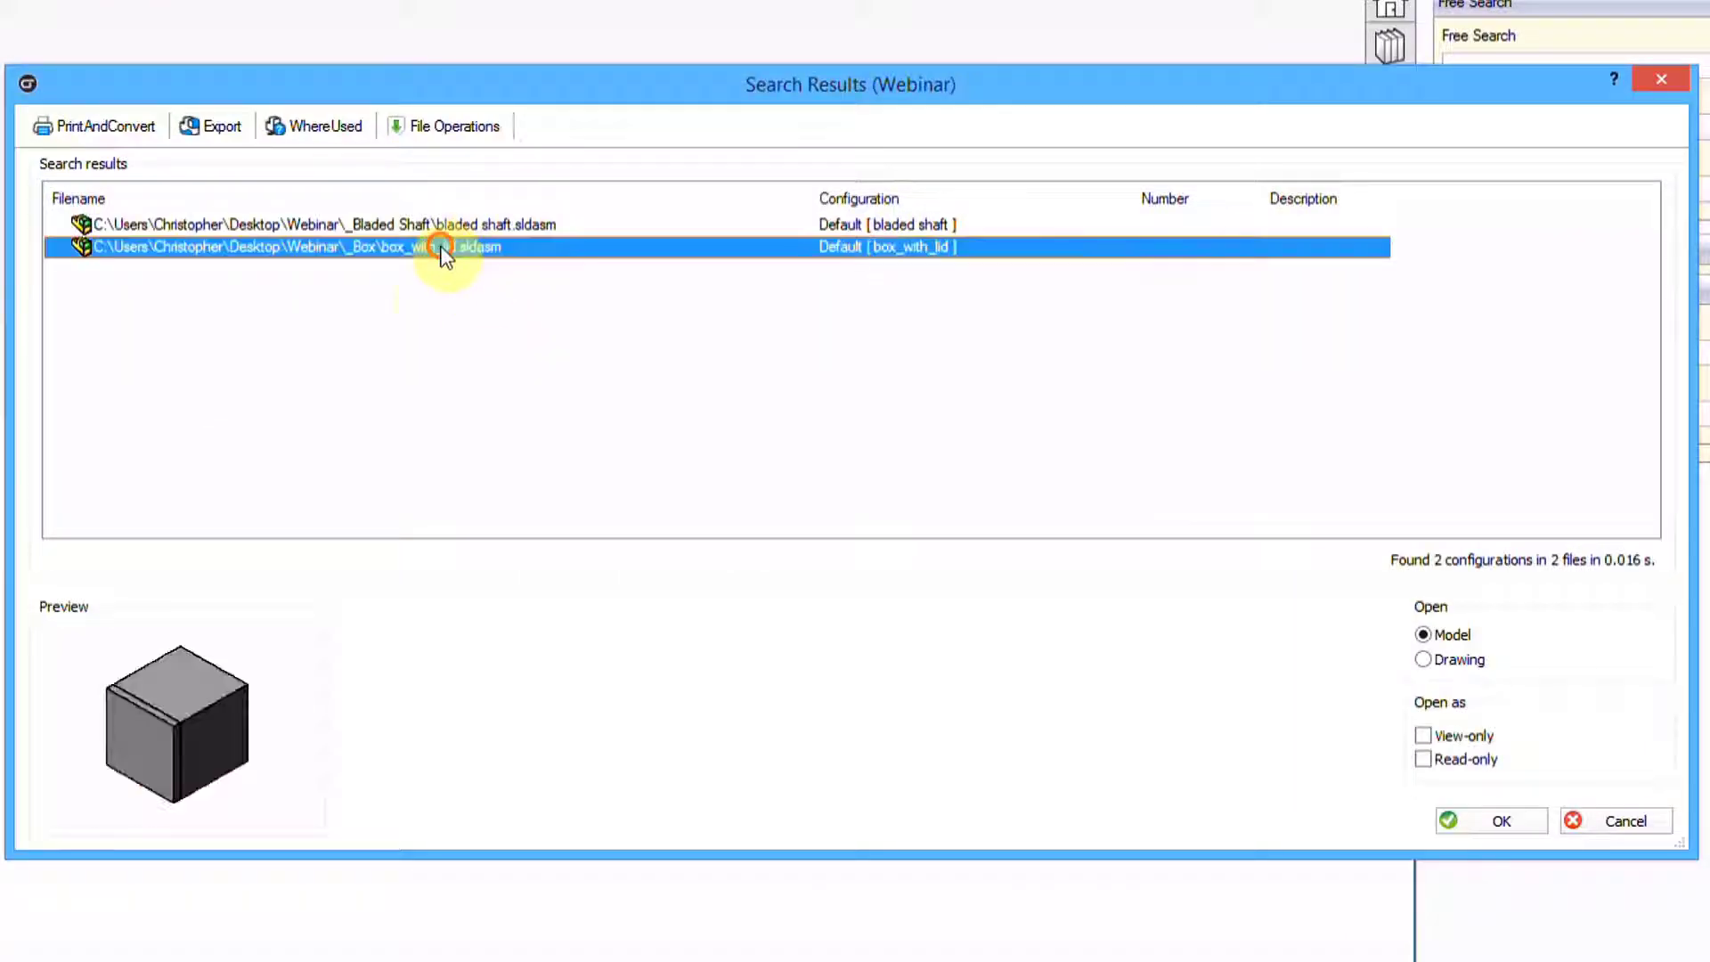
pyautogui.click(146, 127)
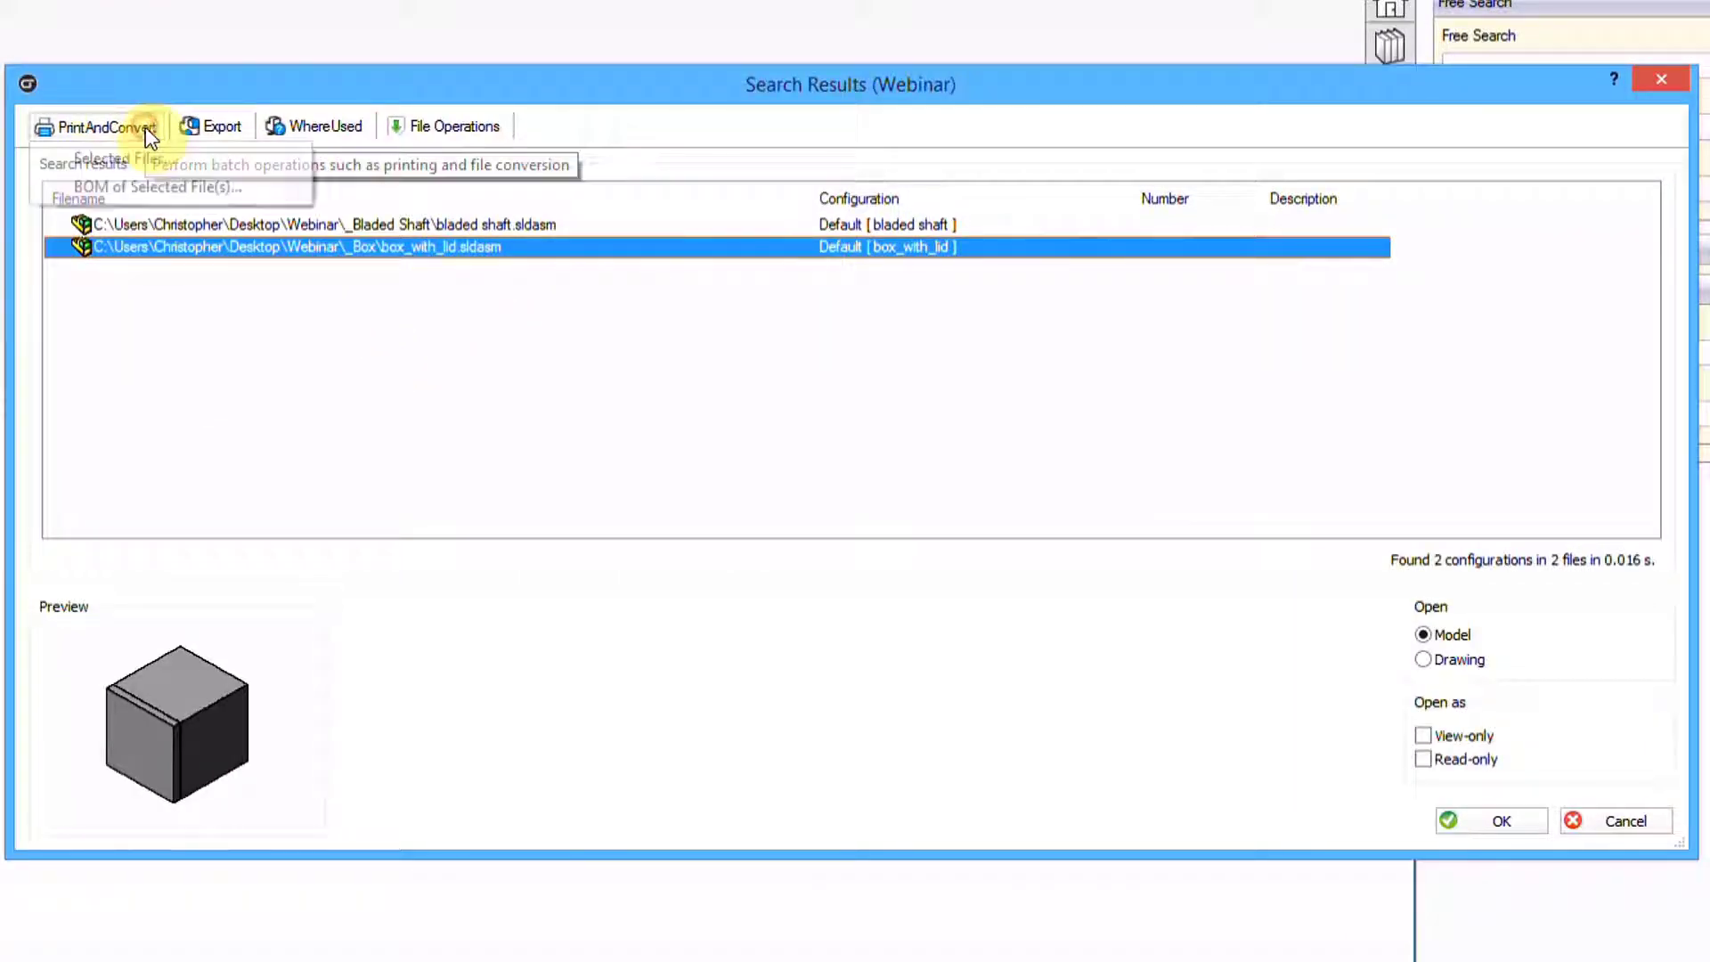
pyautogui.click(125, 185)
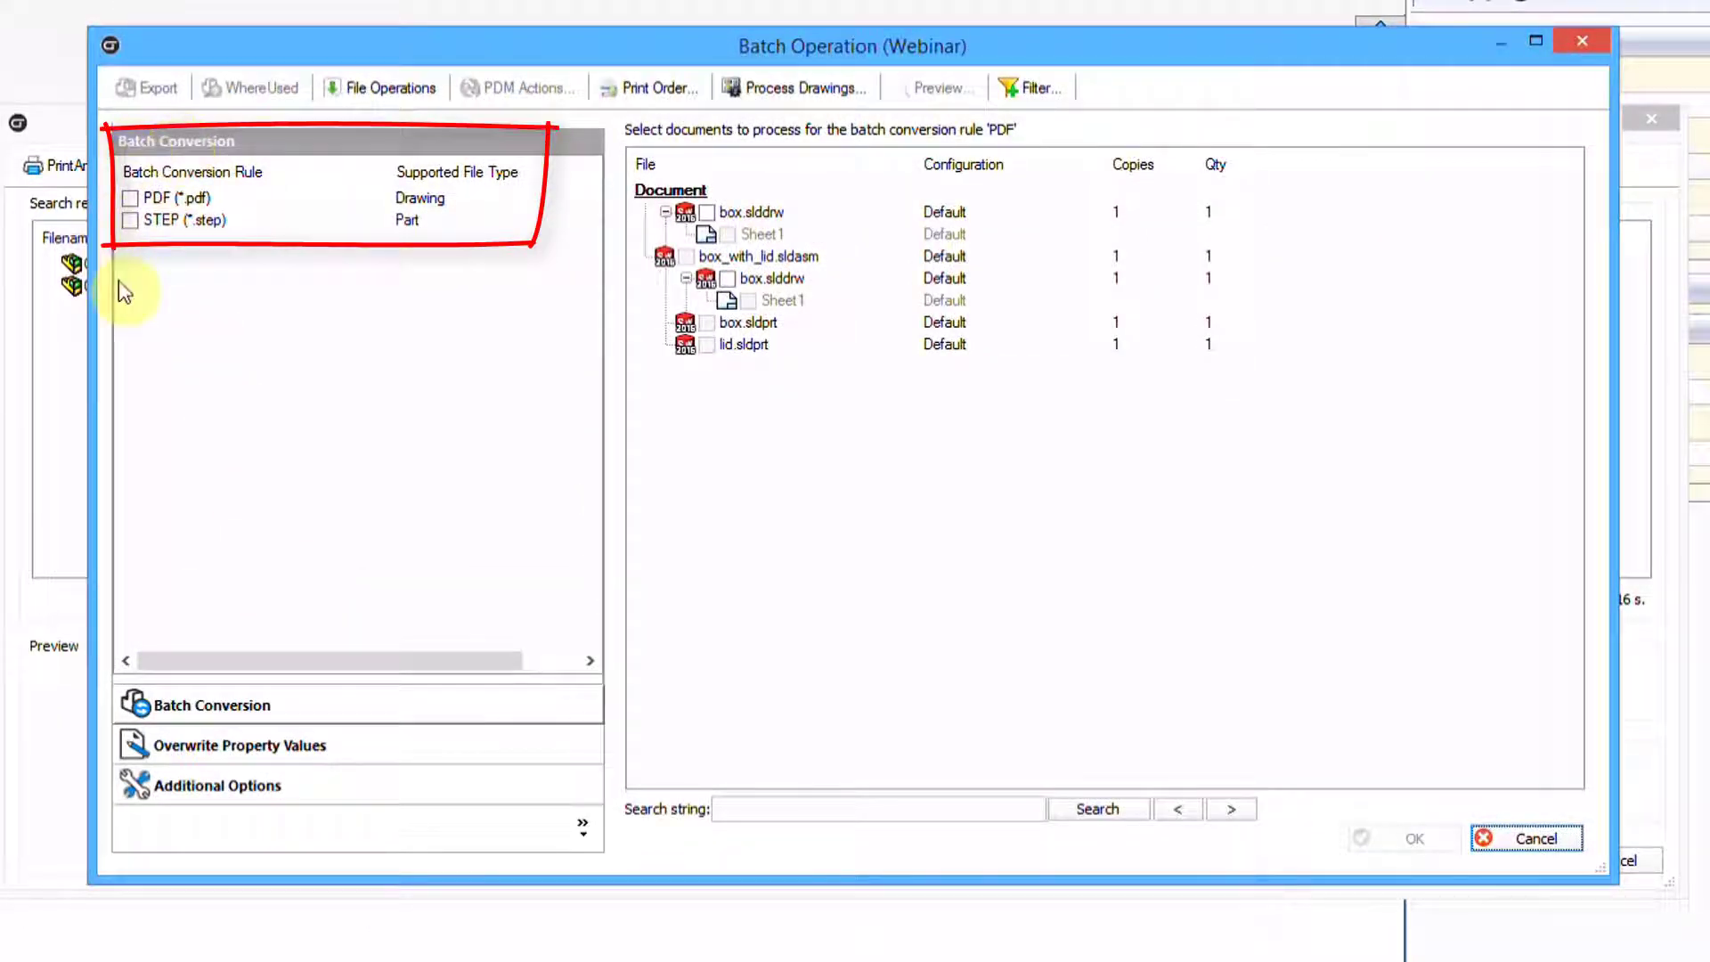
pyautogui.click(131, 198)
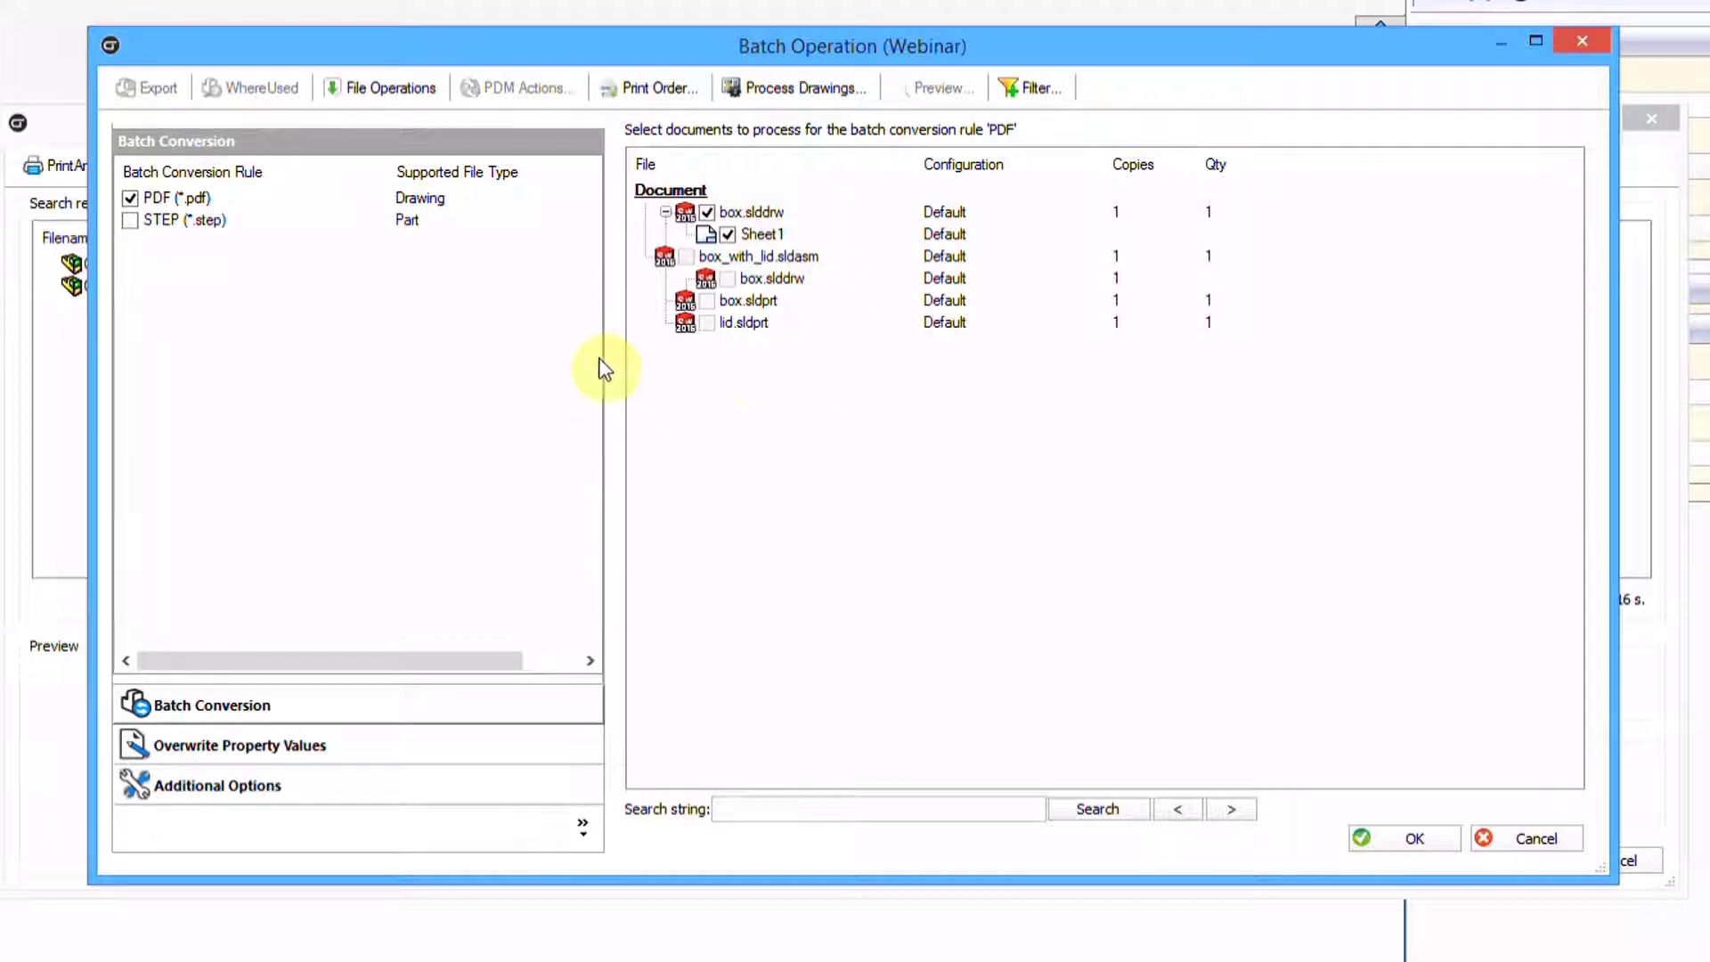
pyautogui.click(130, 220)
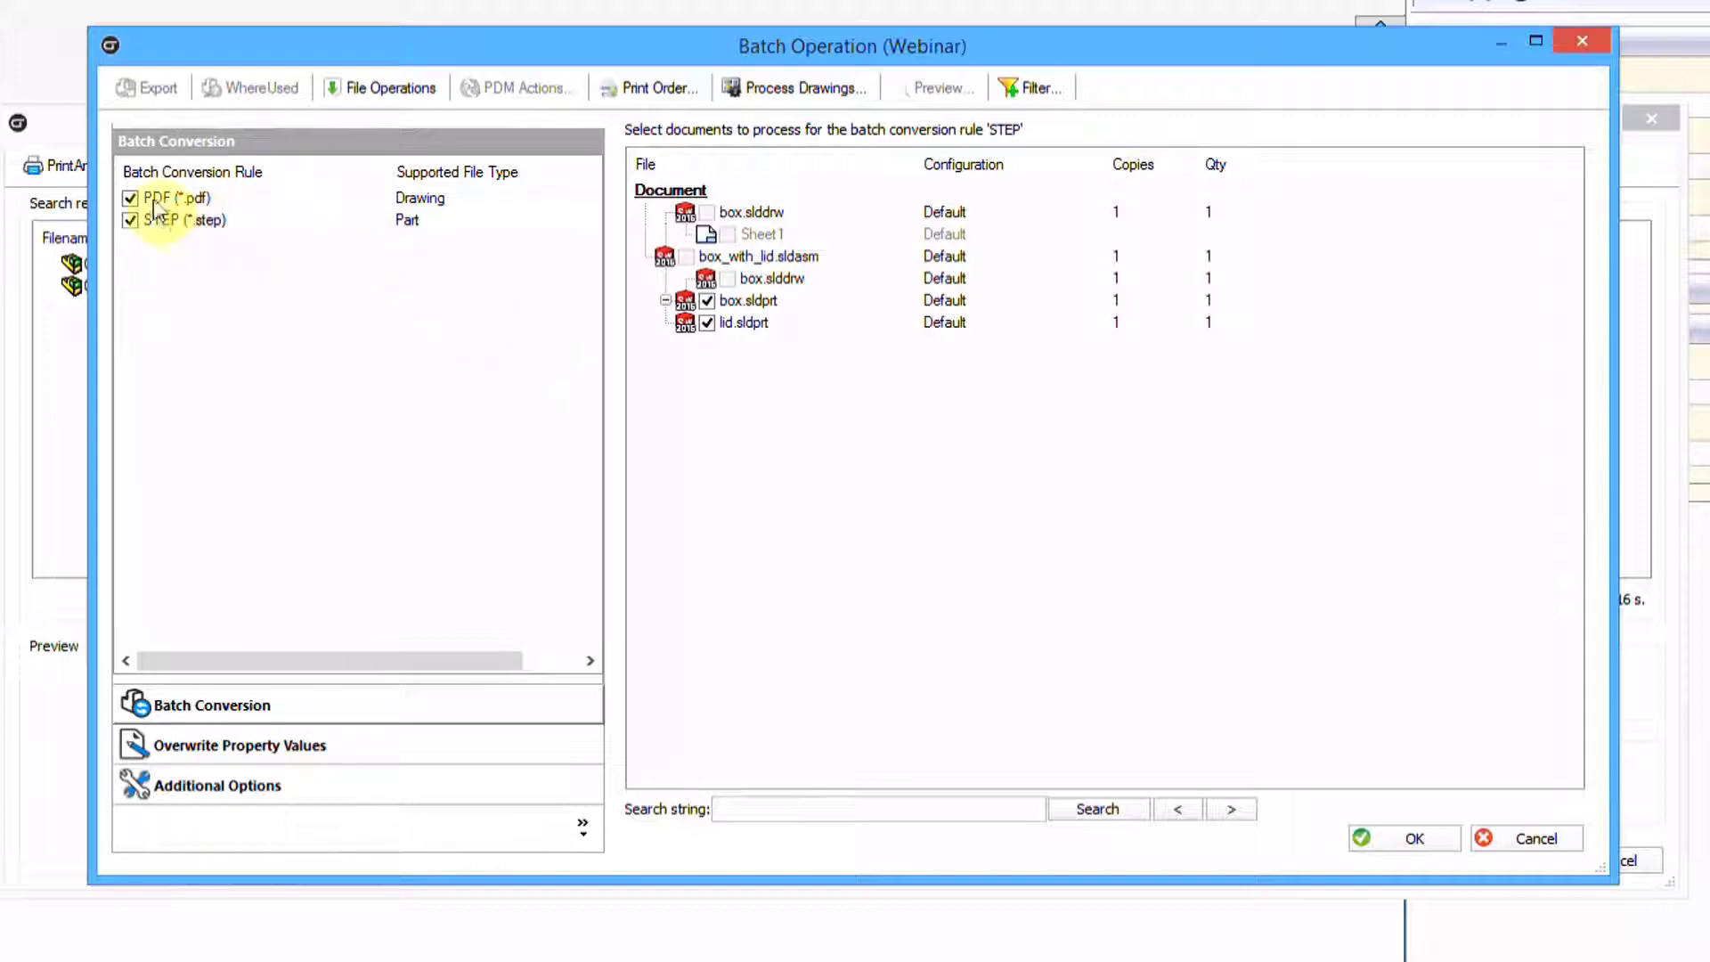
pyautogui.click(1520, 822)
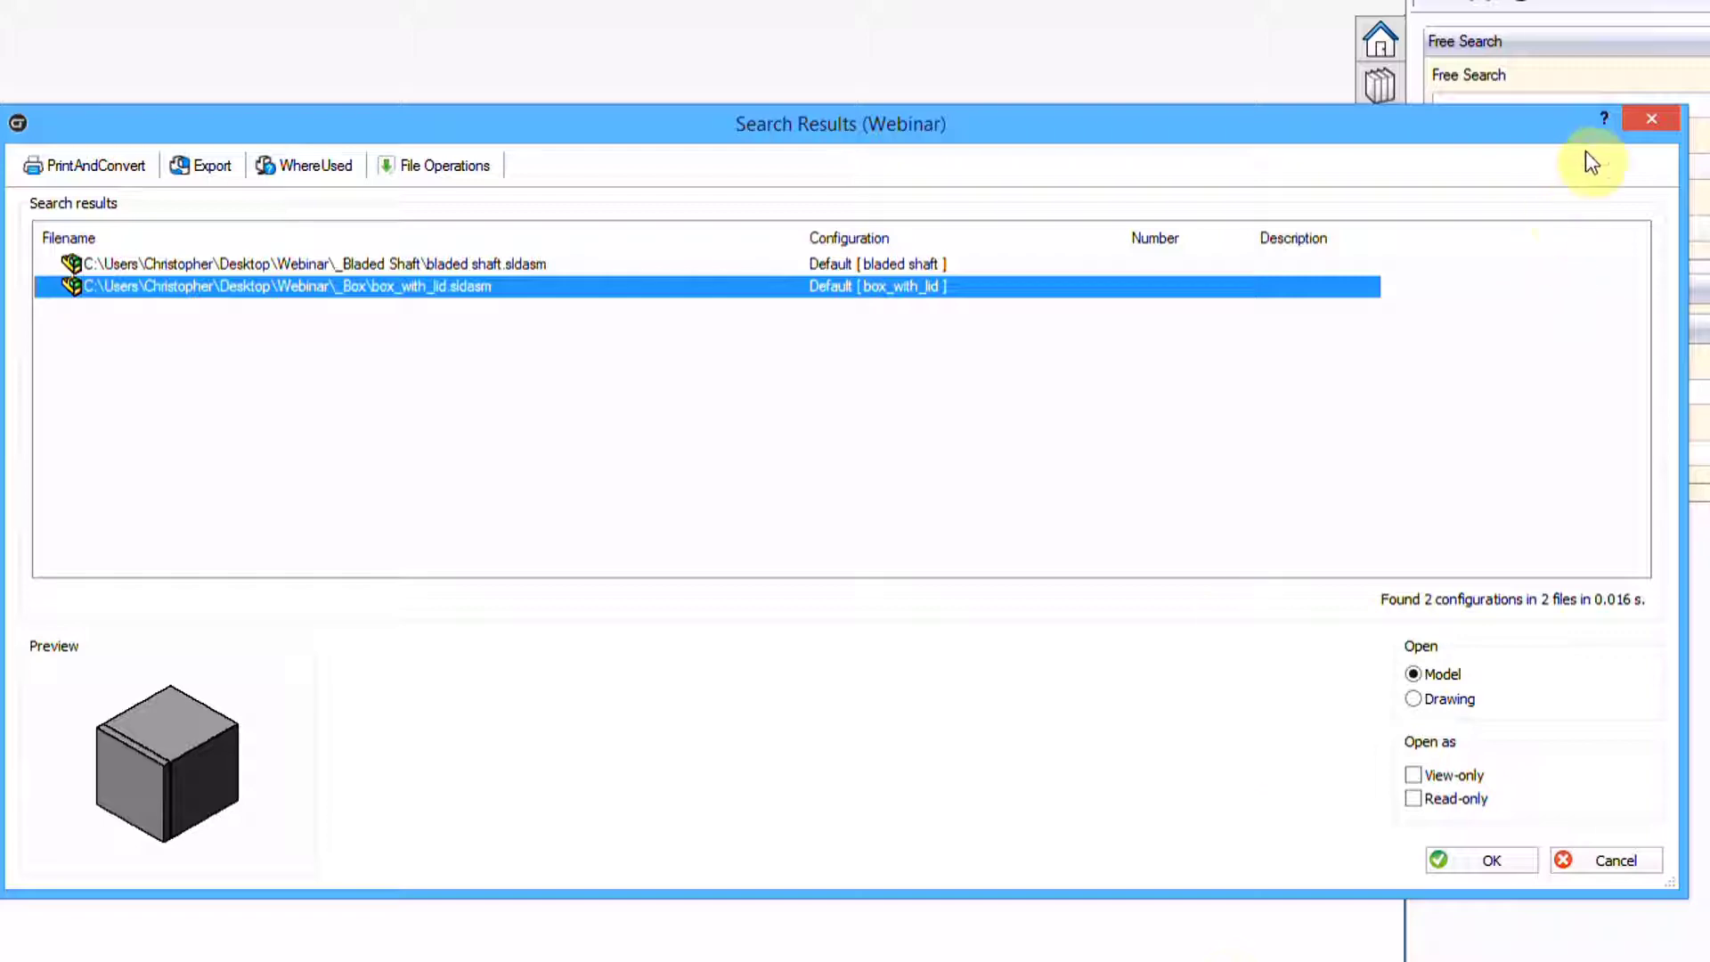
# Close the search results and go to Batch Job > Print Properties in CustomTools Profile Options
pyautogui.click(1658, 122)
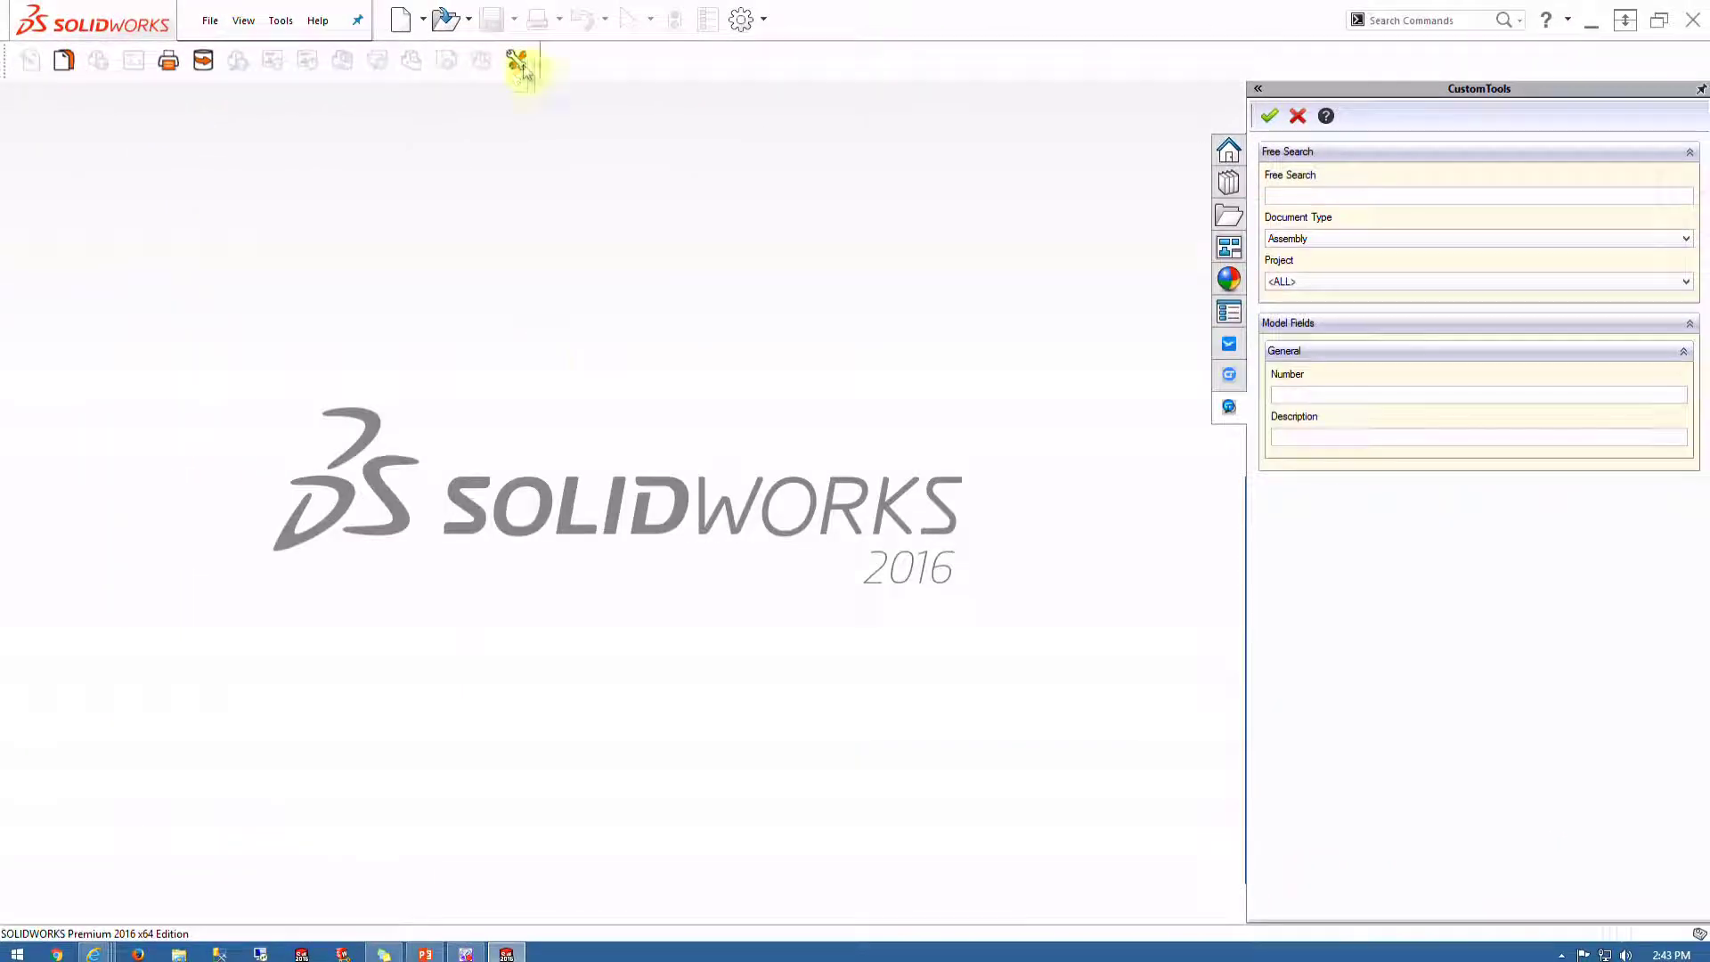
pyautogui.click(520, 57)
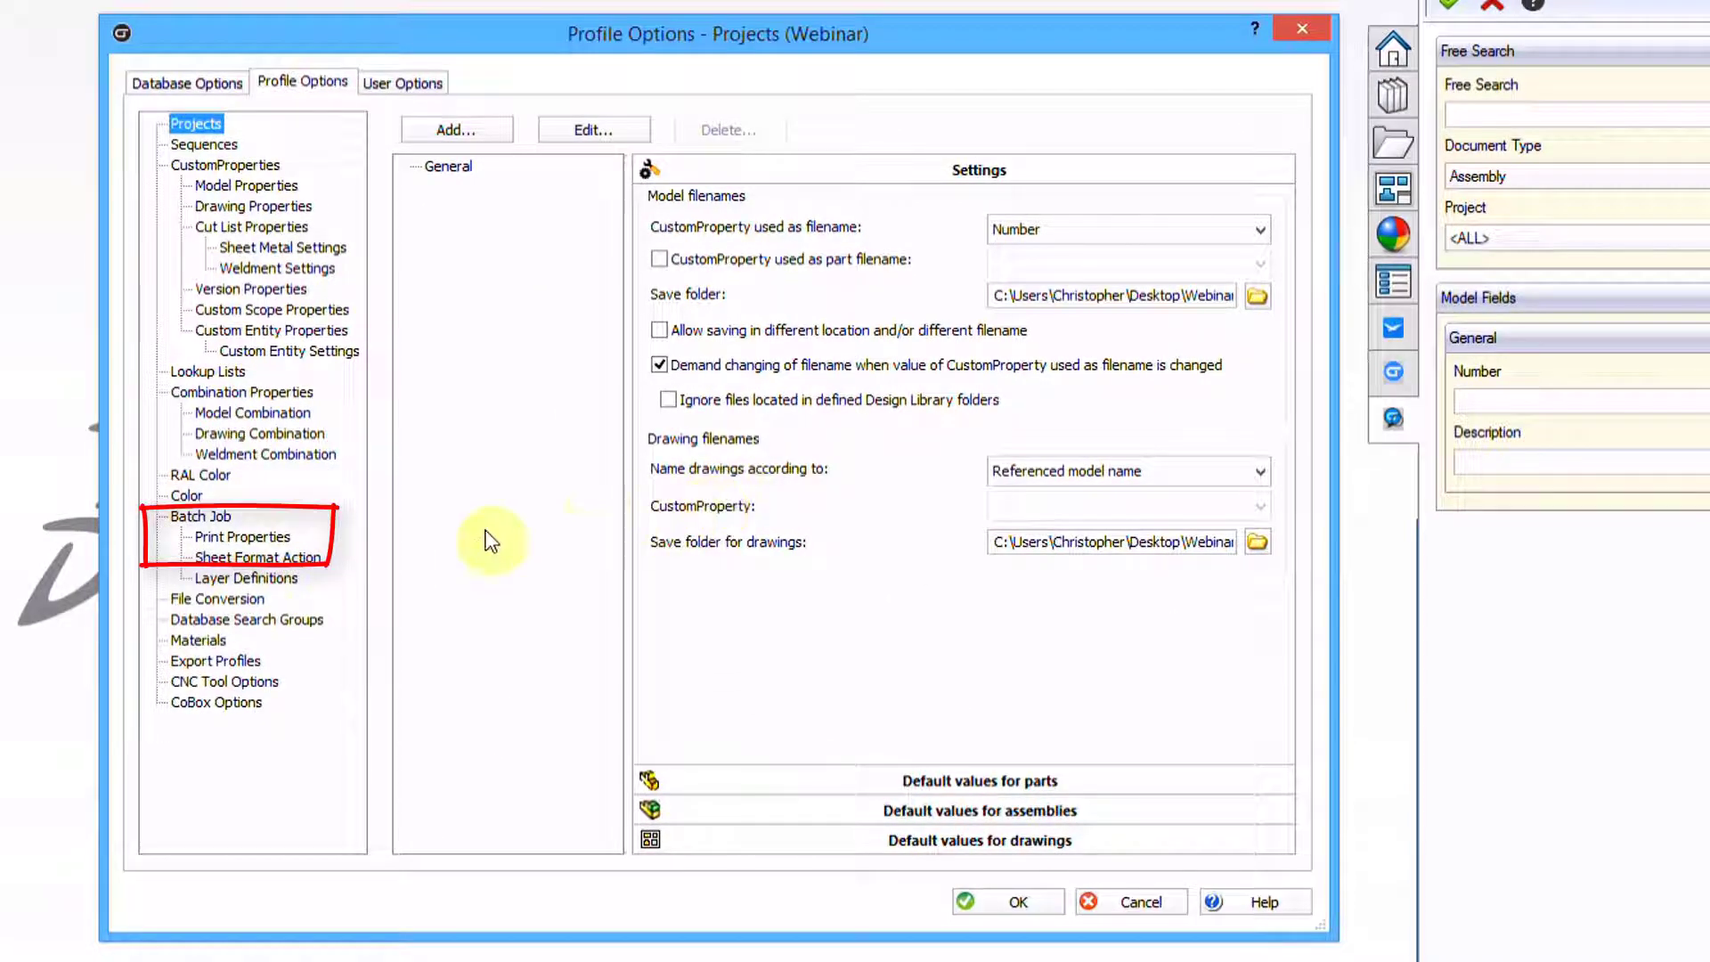
pyautogui.click(213, 537)
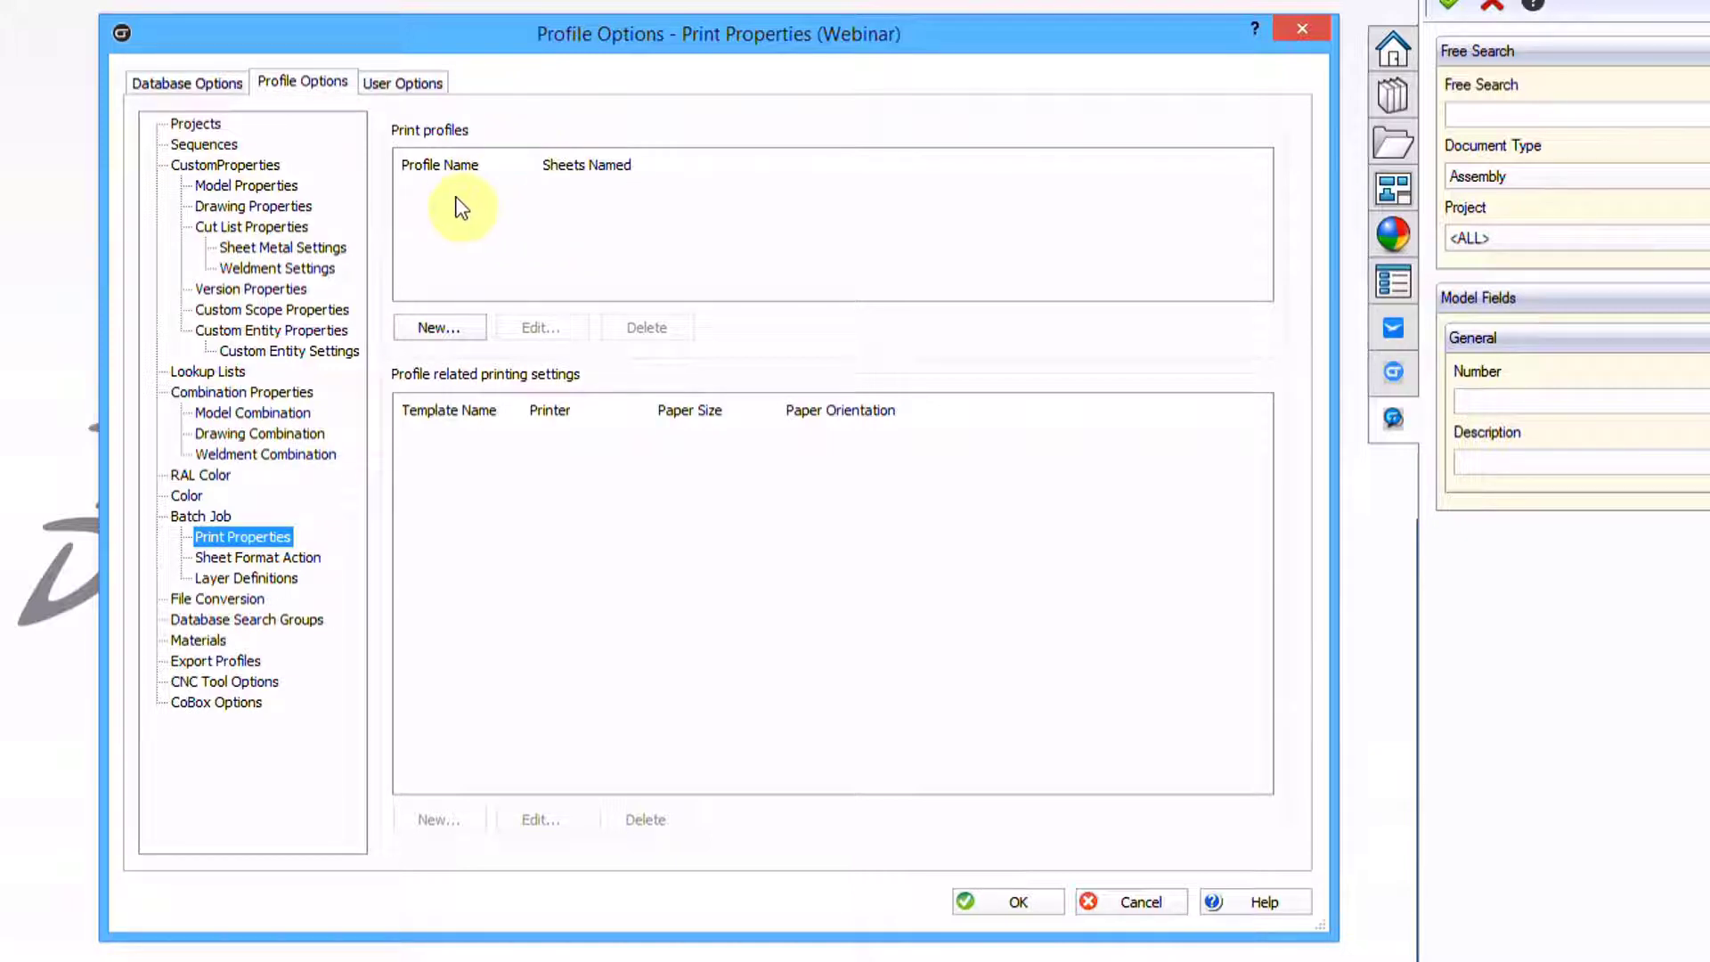
# Create a print profile named Standard with the sheet filter !*DXF* (NOT containing DXF)
pyautogui.click(449, 326)
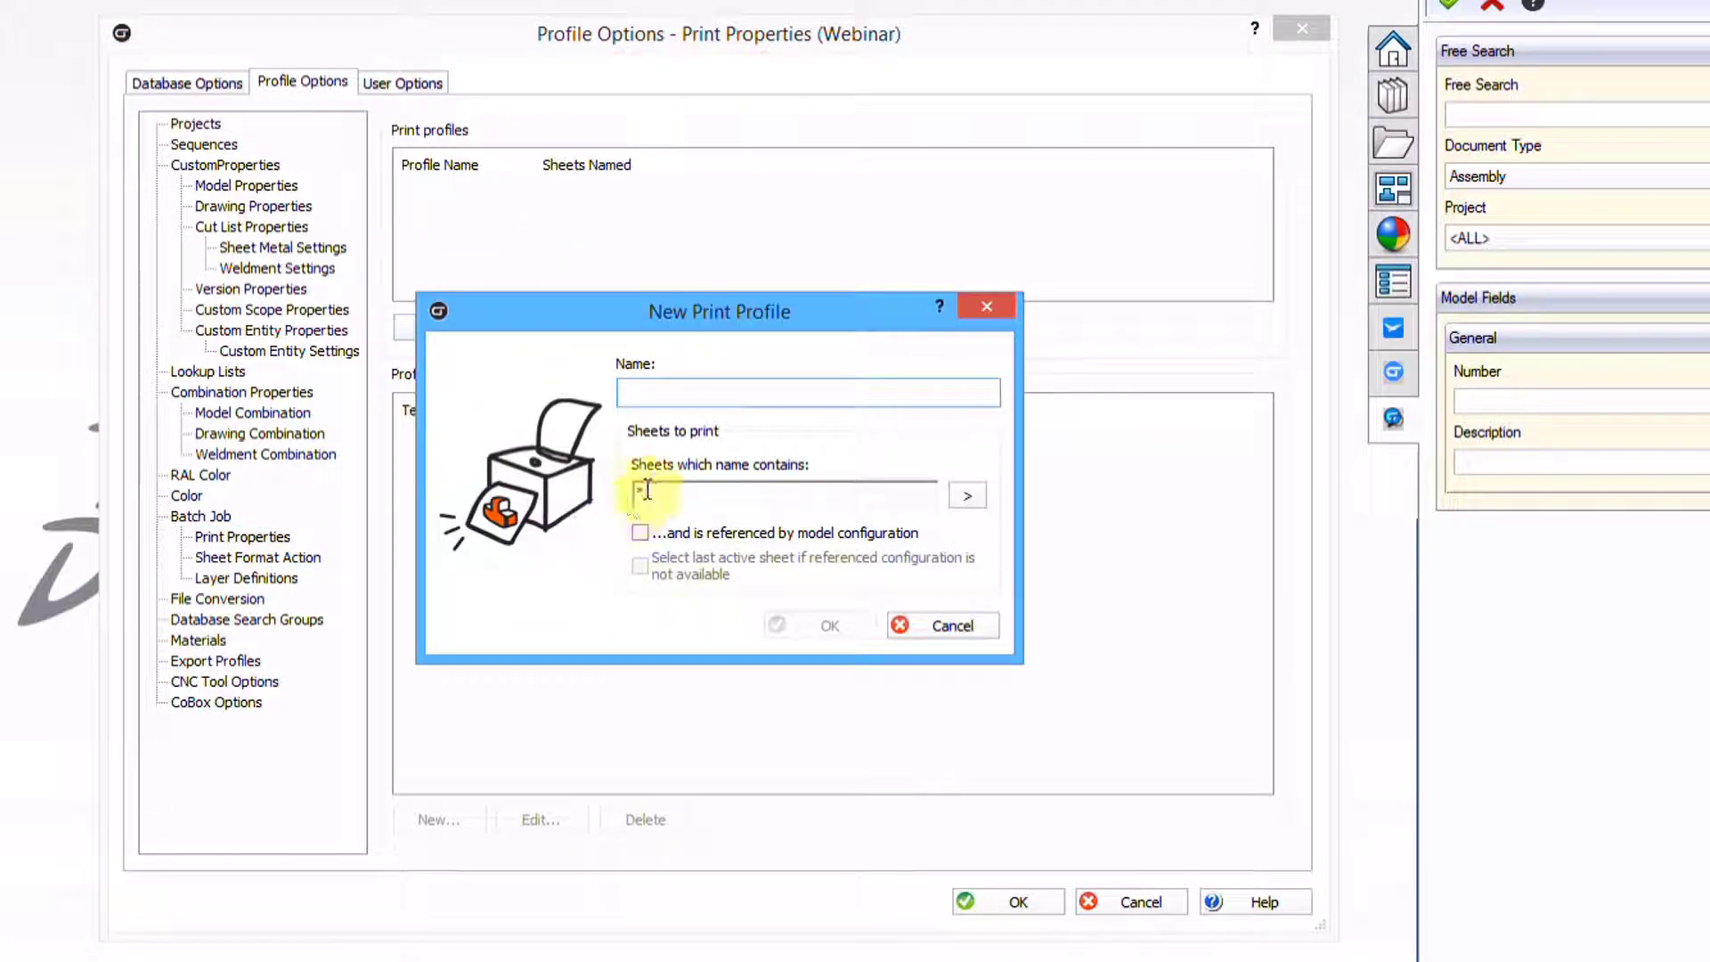
pyautogui.write('Standard')
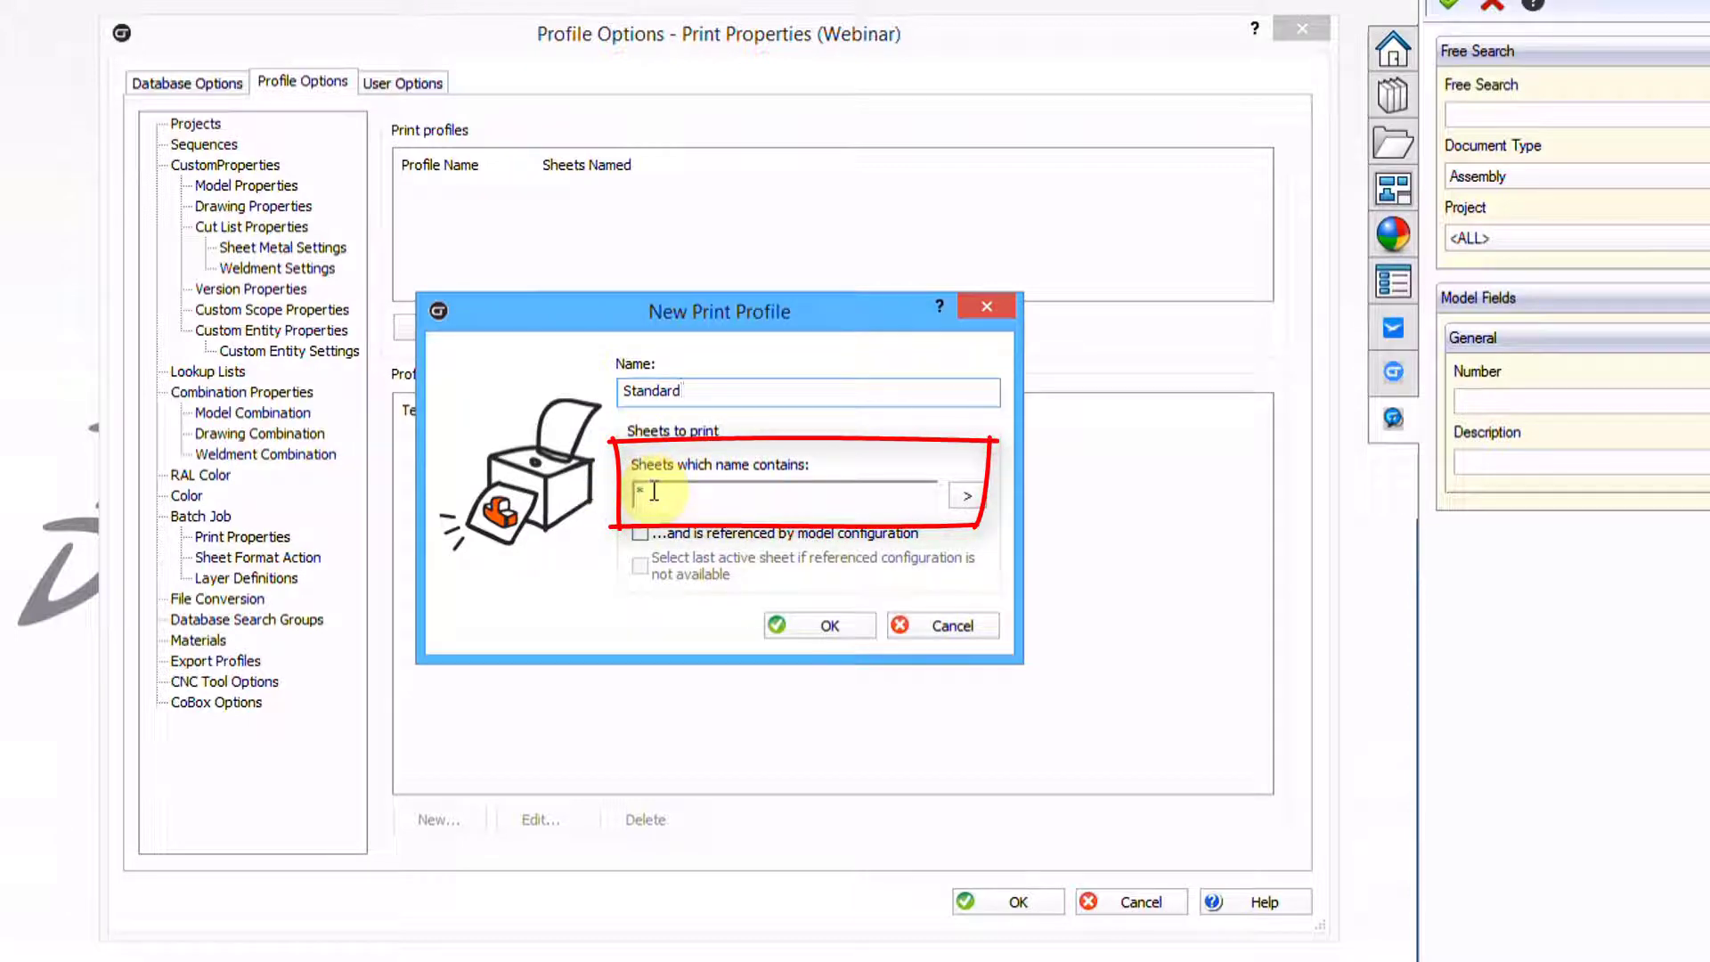
pyautogui.click(968, 498)
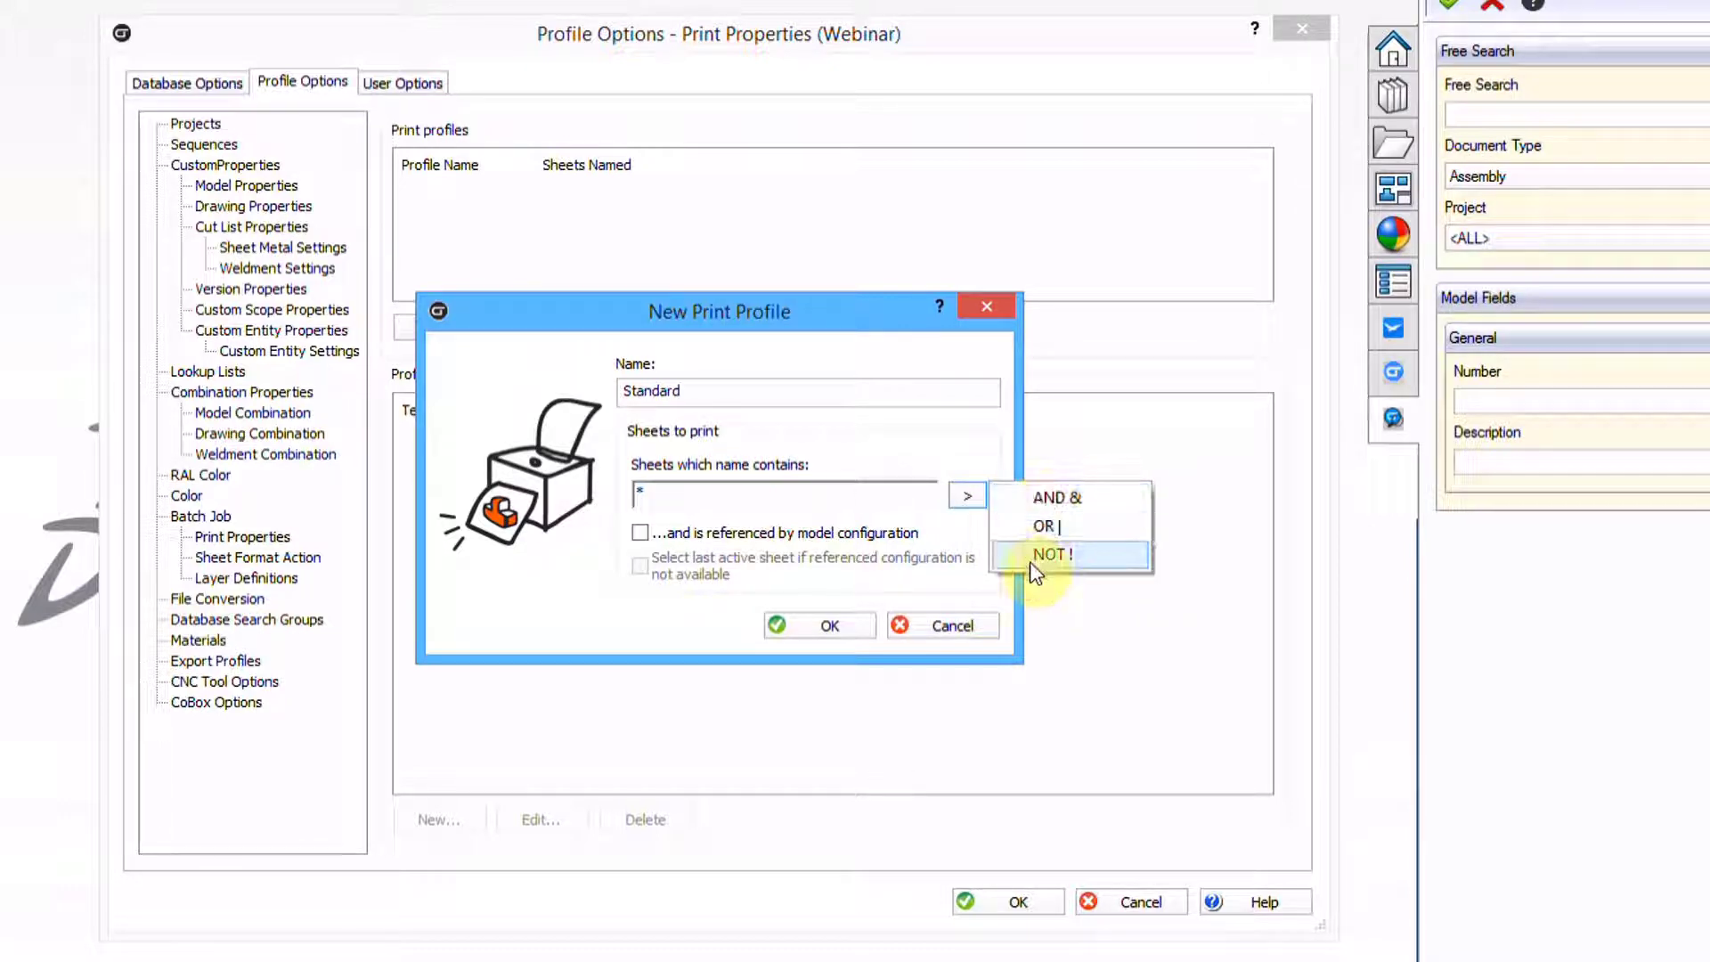
pyautogui.click(890, 490)
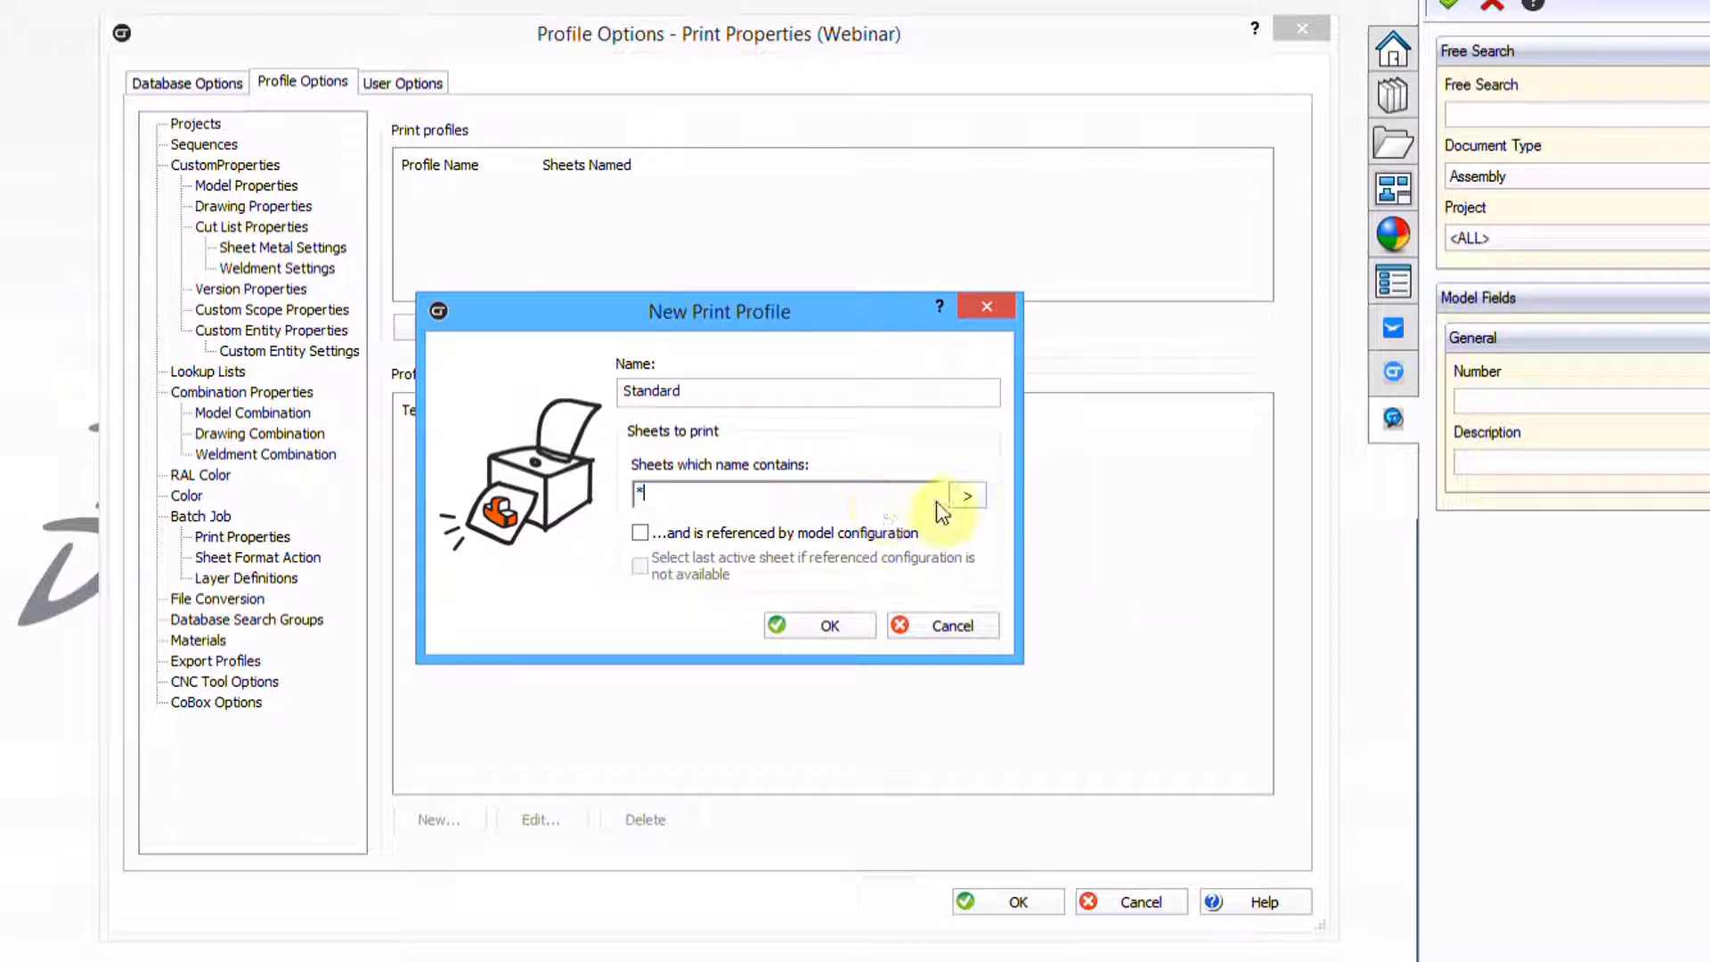
pyautogui.click(968, 495)
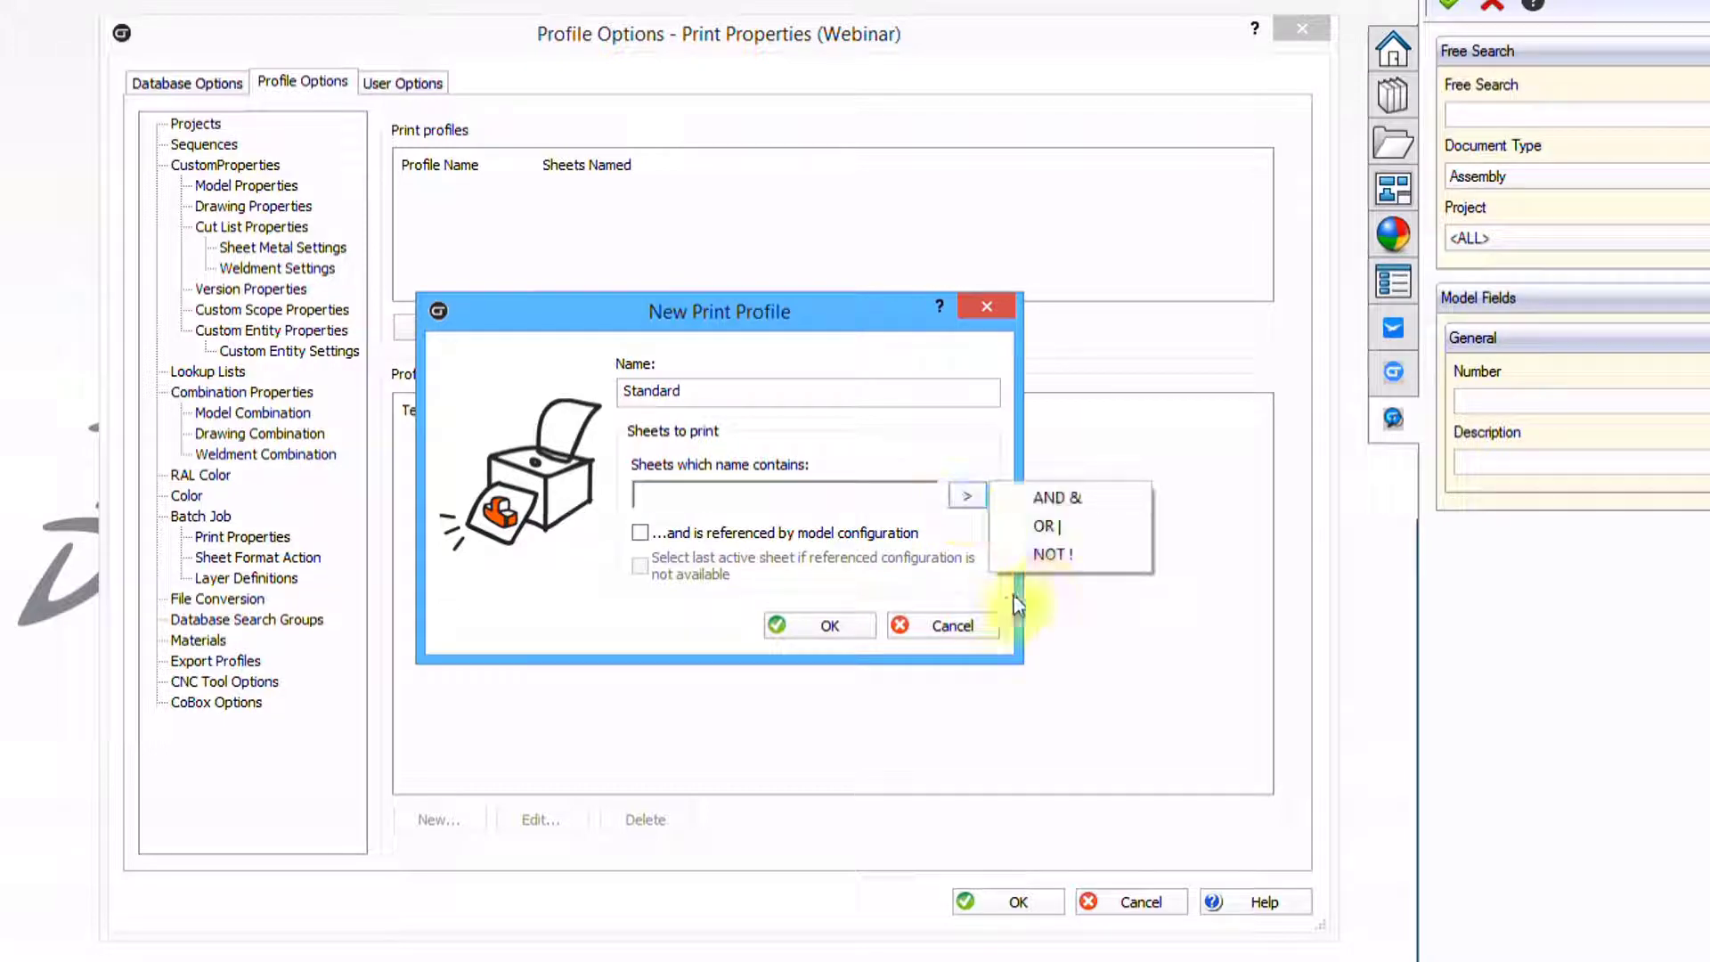
pyautogui.click(1054, 553)
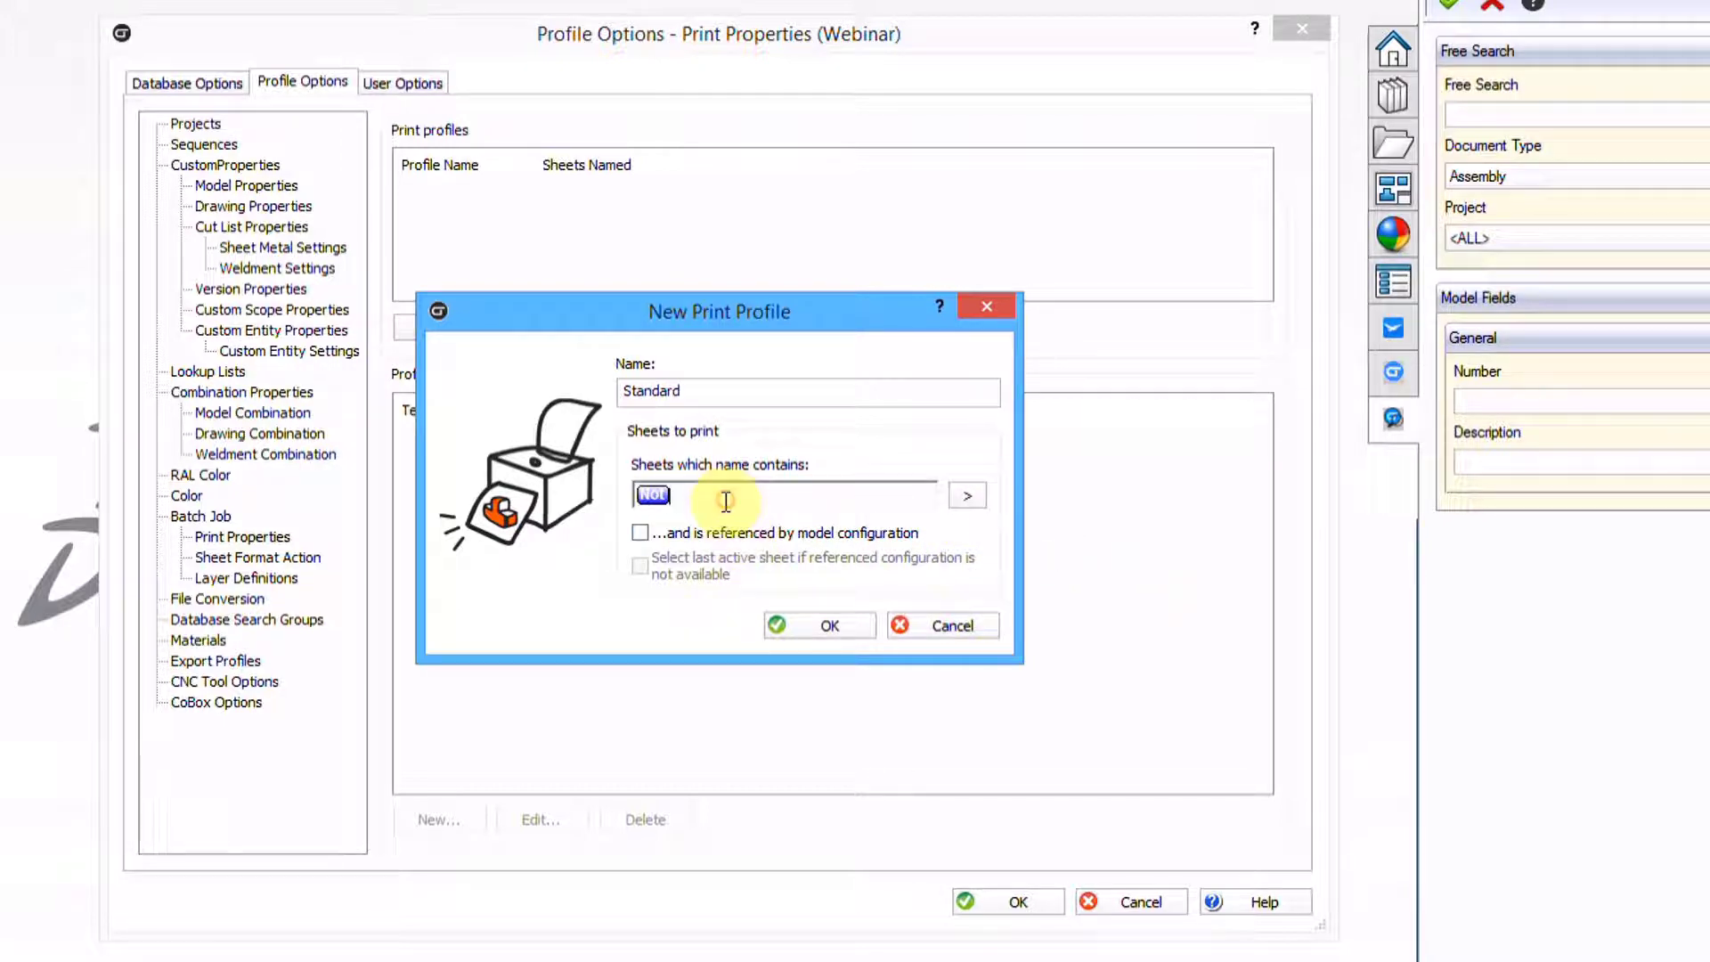
pyautogui.write('%DXF*')
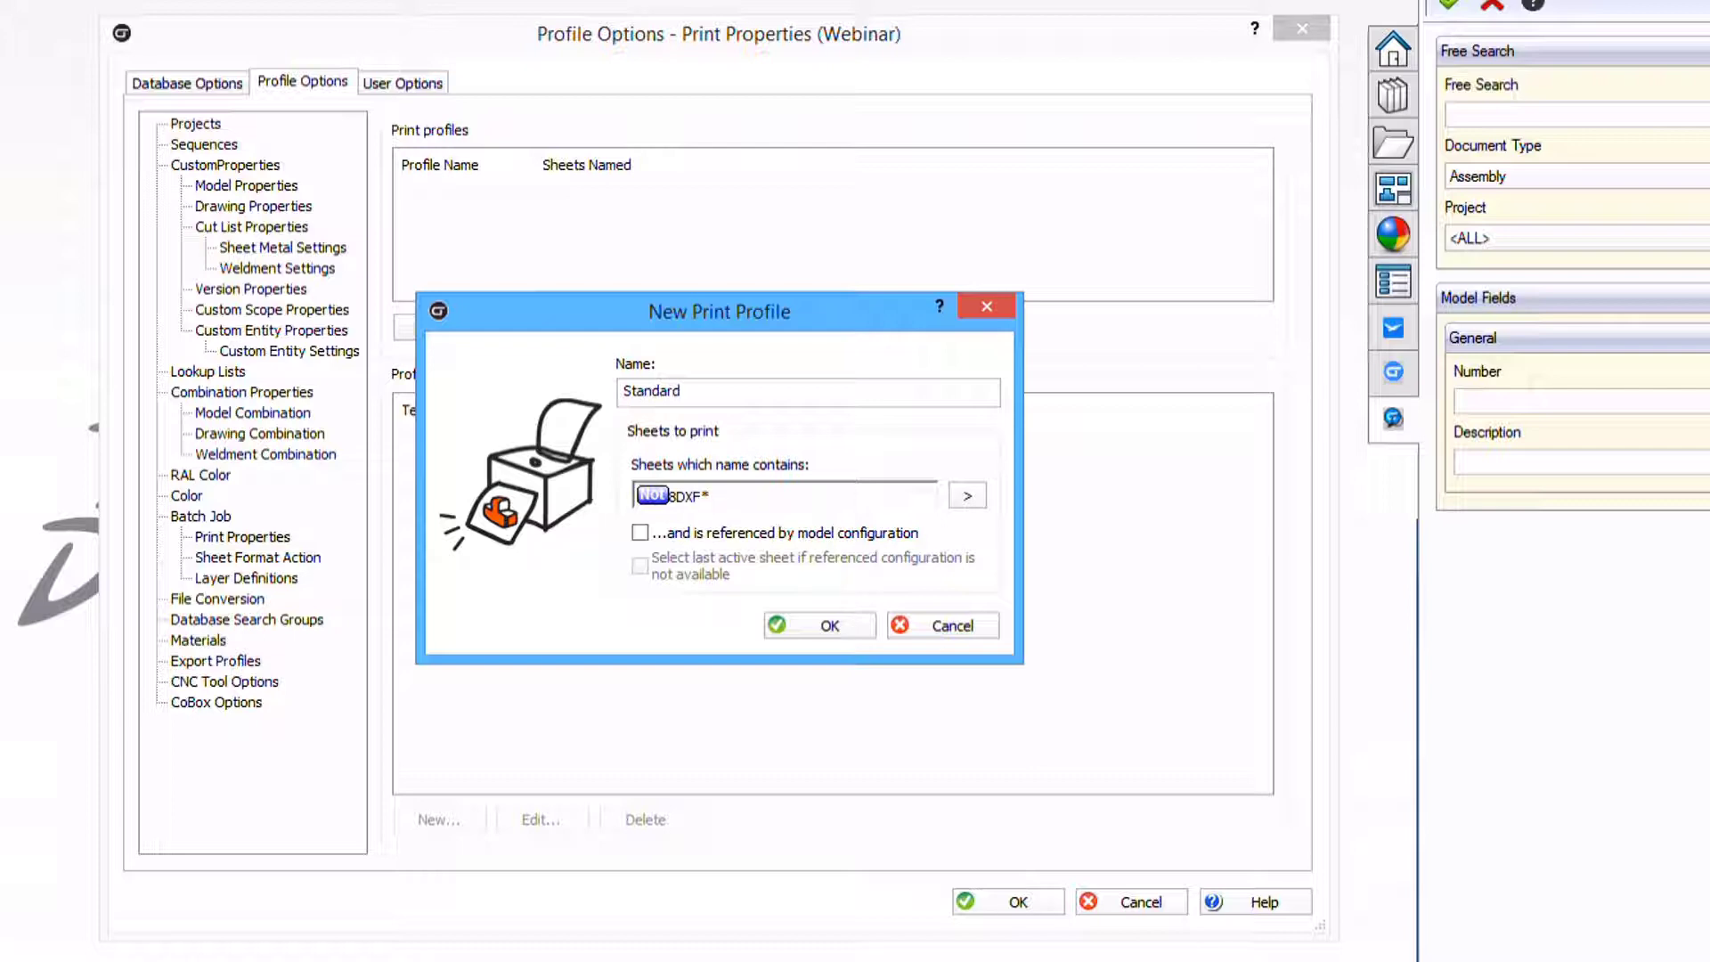
pyautogui.press('BackSpace')
pyautogui.write('*')
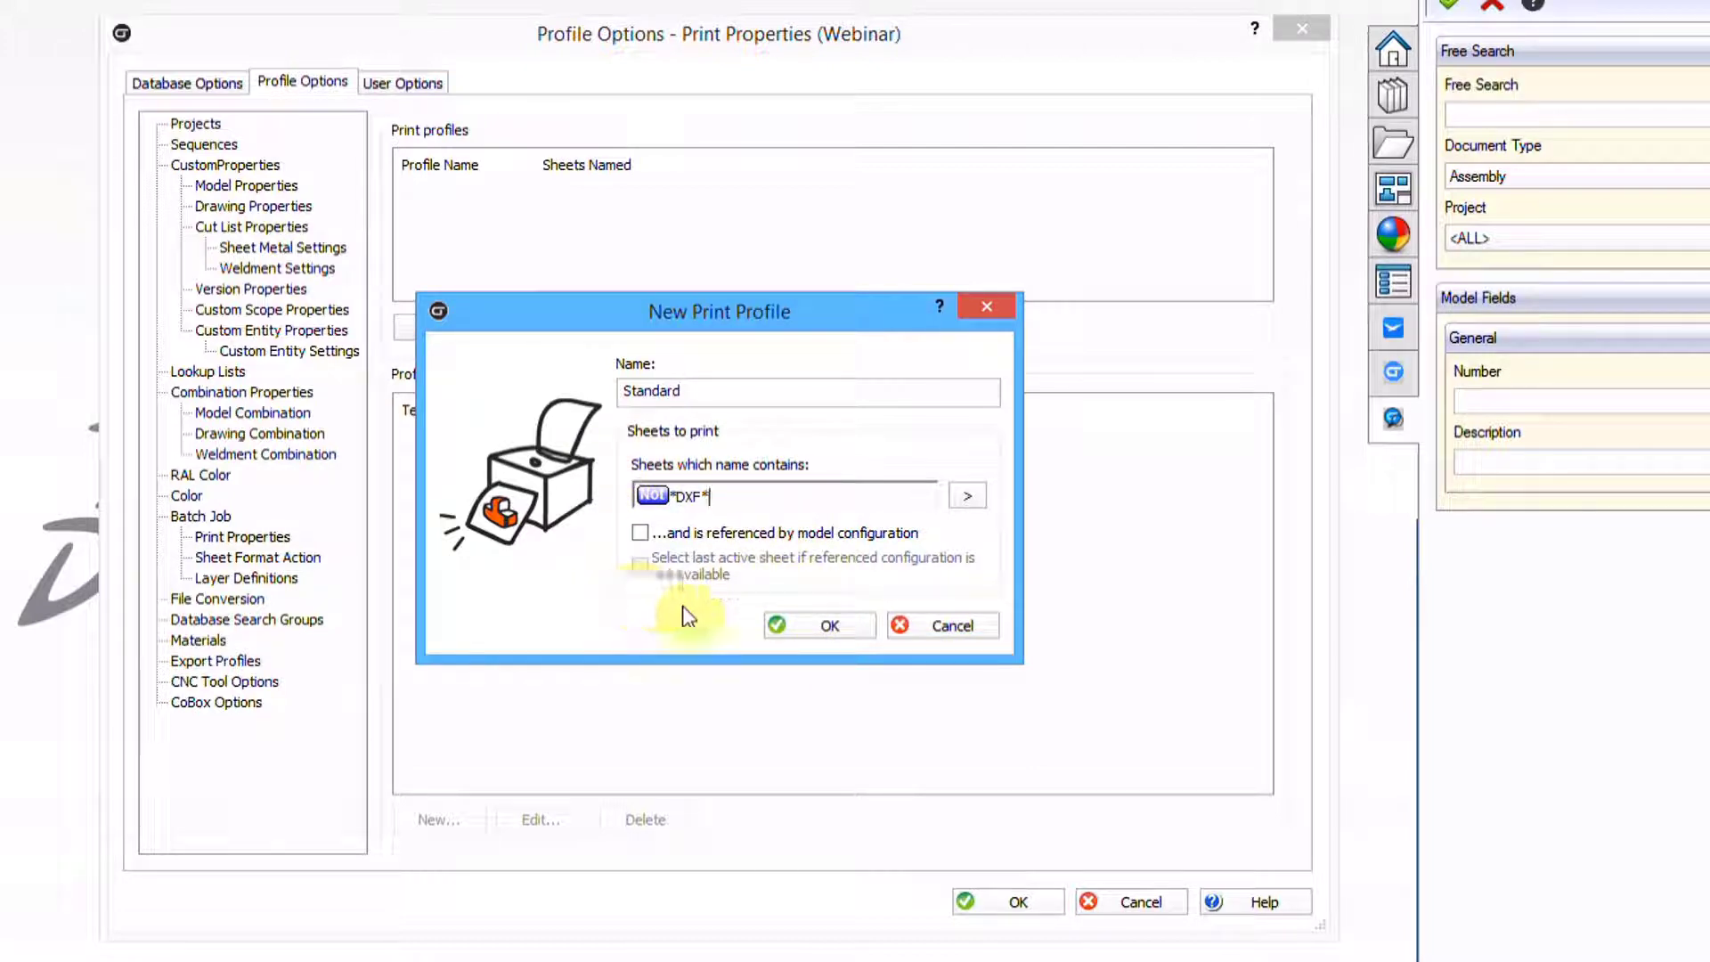
pyautogui.click(844, 629)
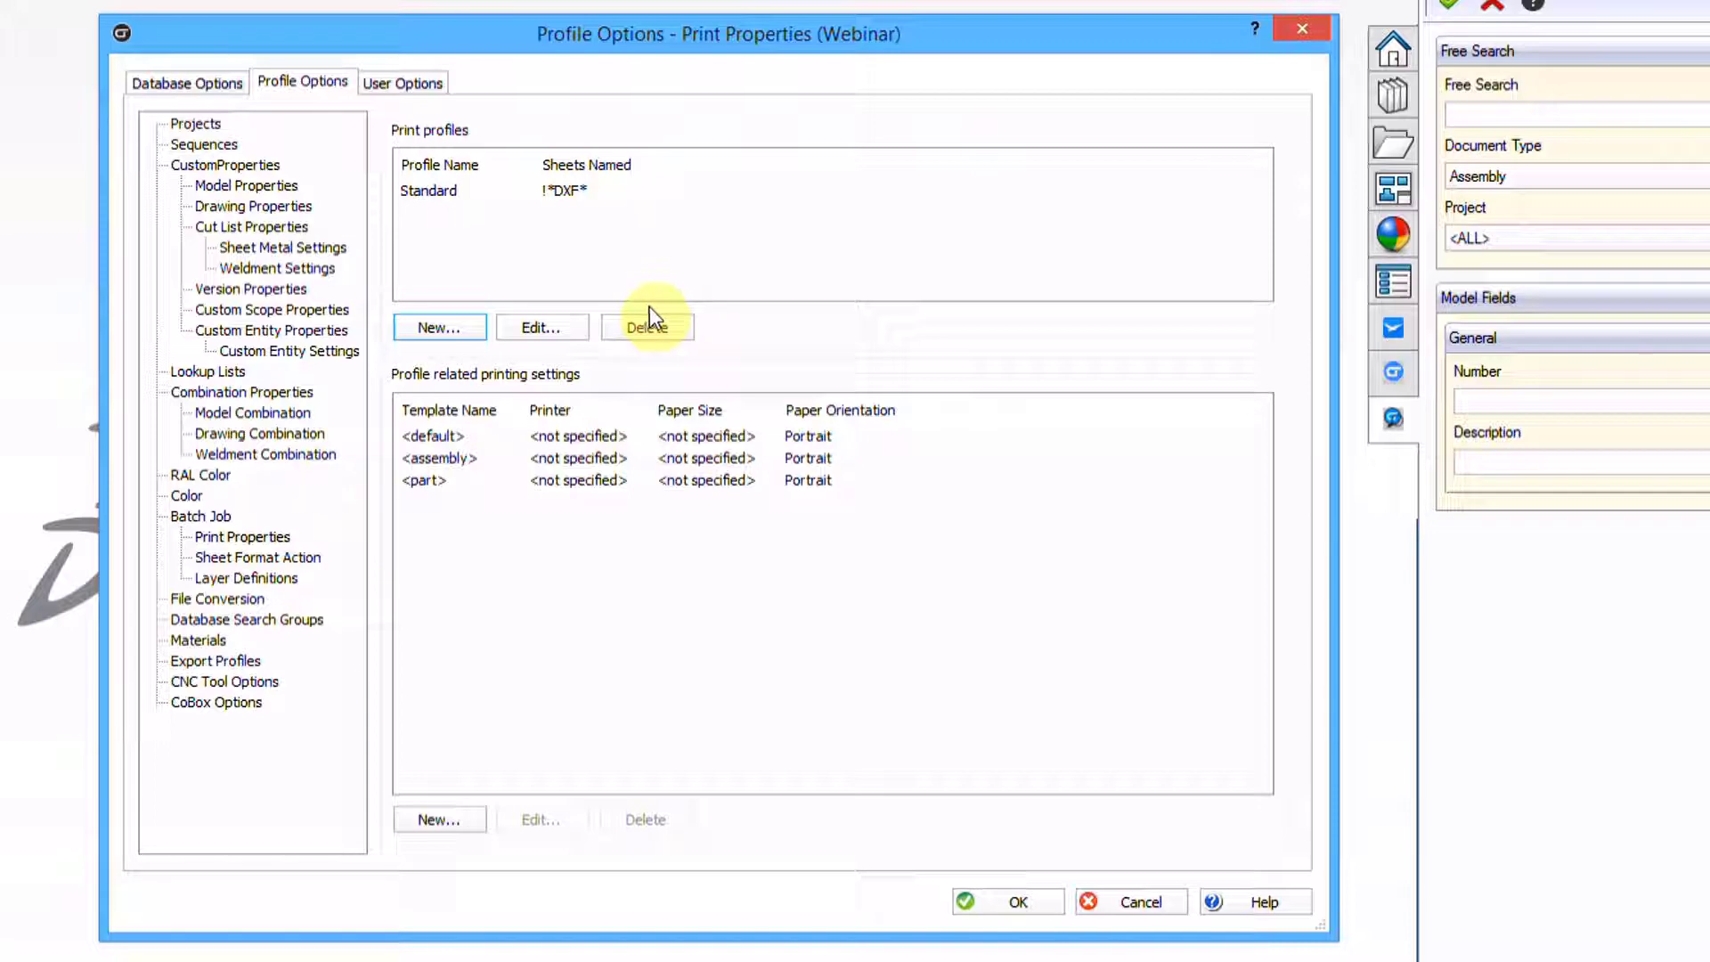
# Set Standard's <default> template to EPSON WF-3540 Series, Letter (8 1/2 x 11 in), landscape
pyautogui.click(439, 195)
pyautogui.click(436, 435)
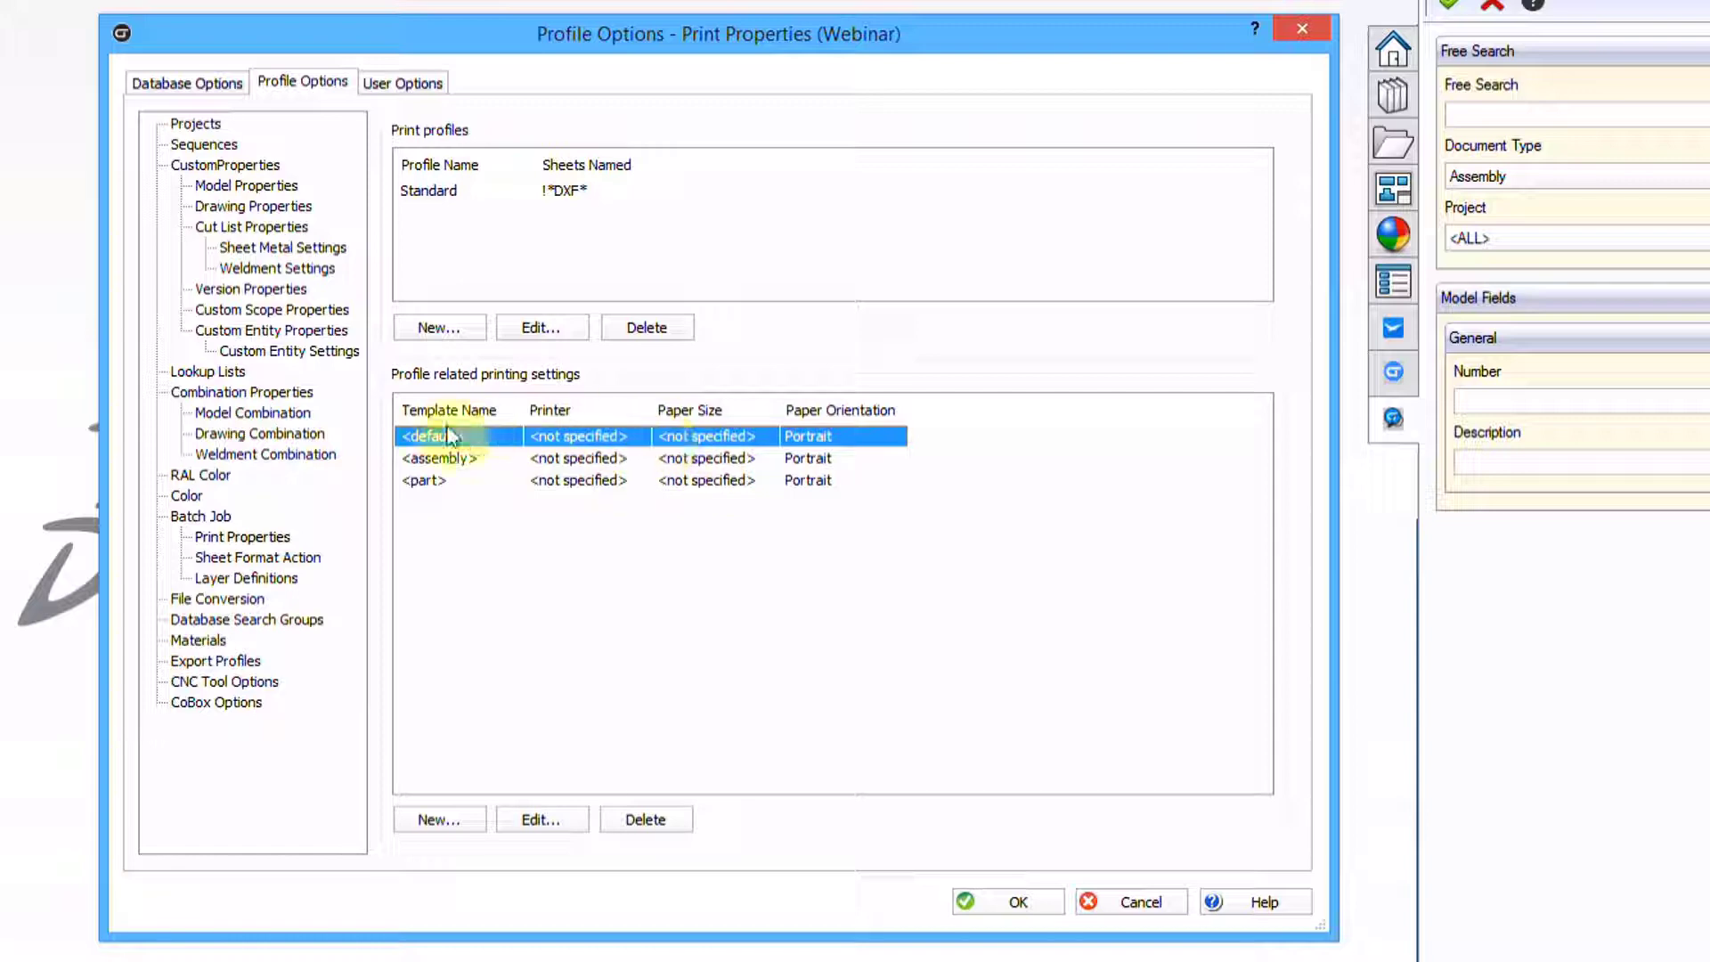
pyautogui.click(545, 821)
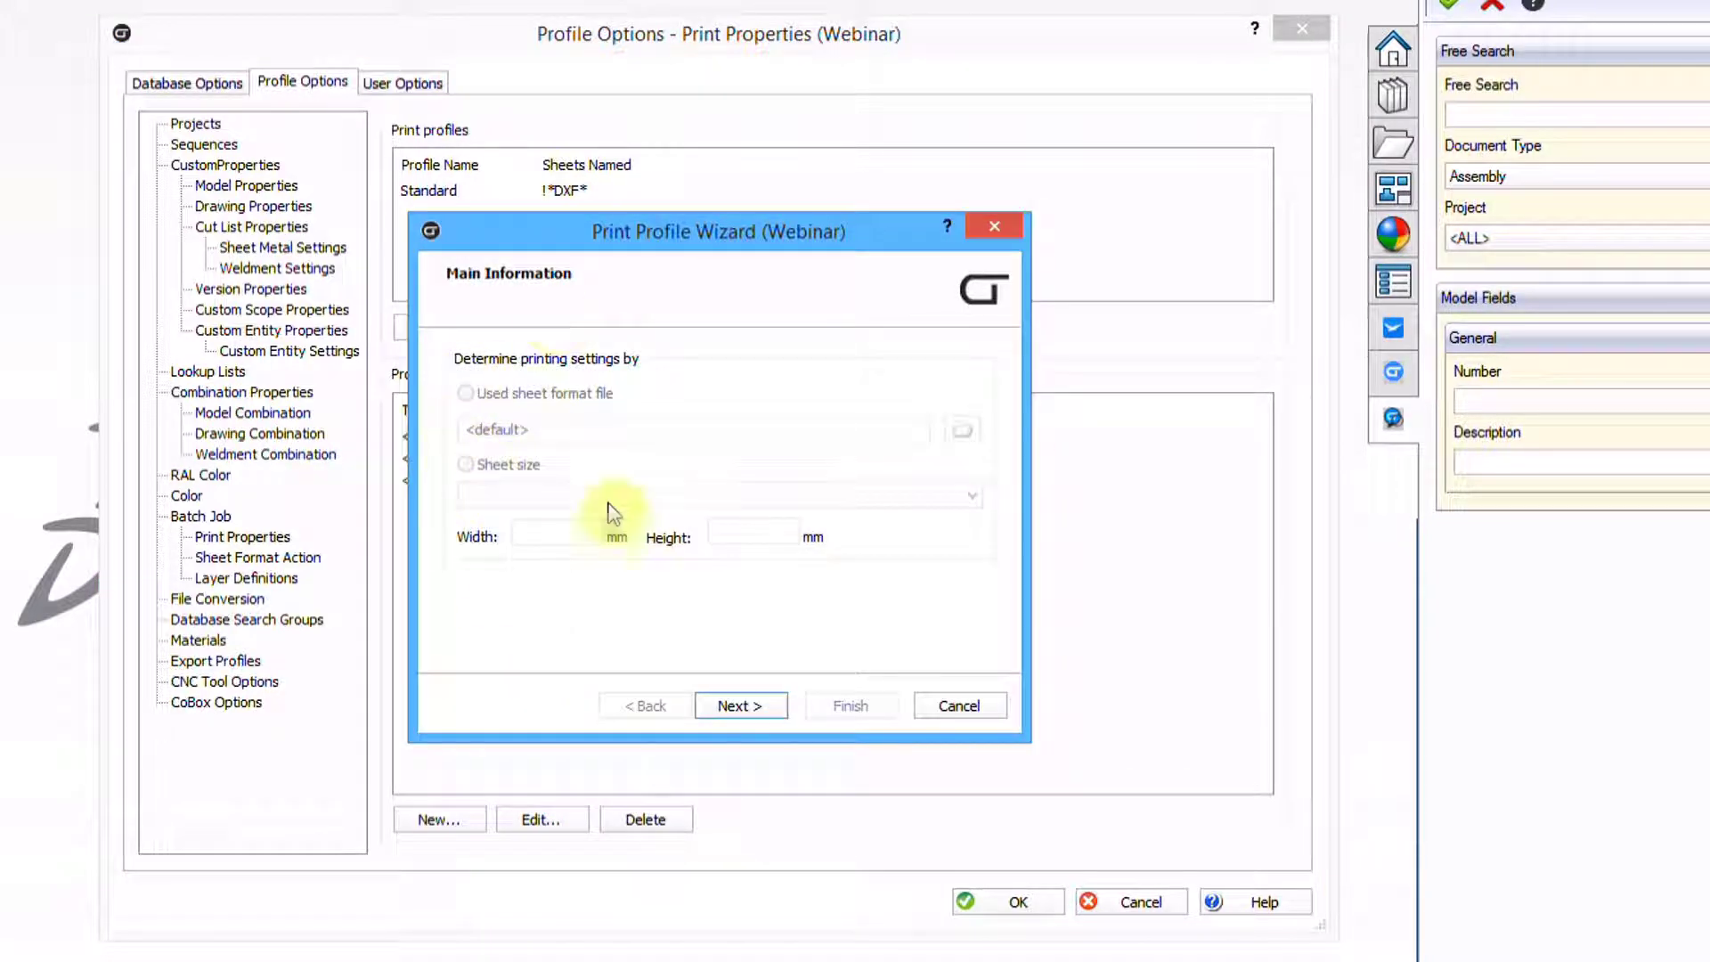
pyautogui.click(750, 704)
pyautogui.click(680, 394)
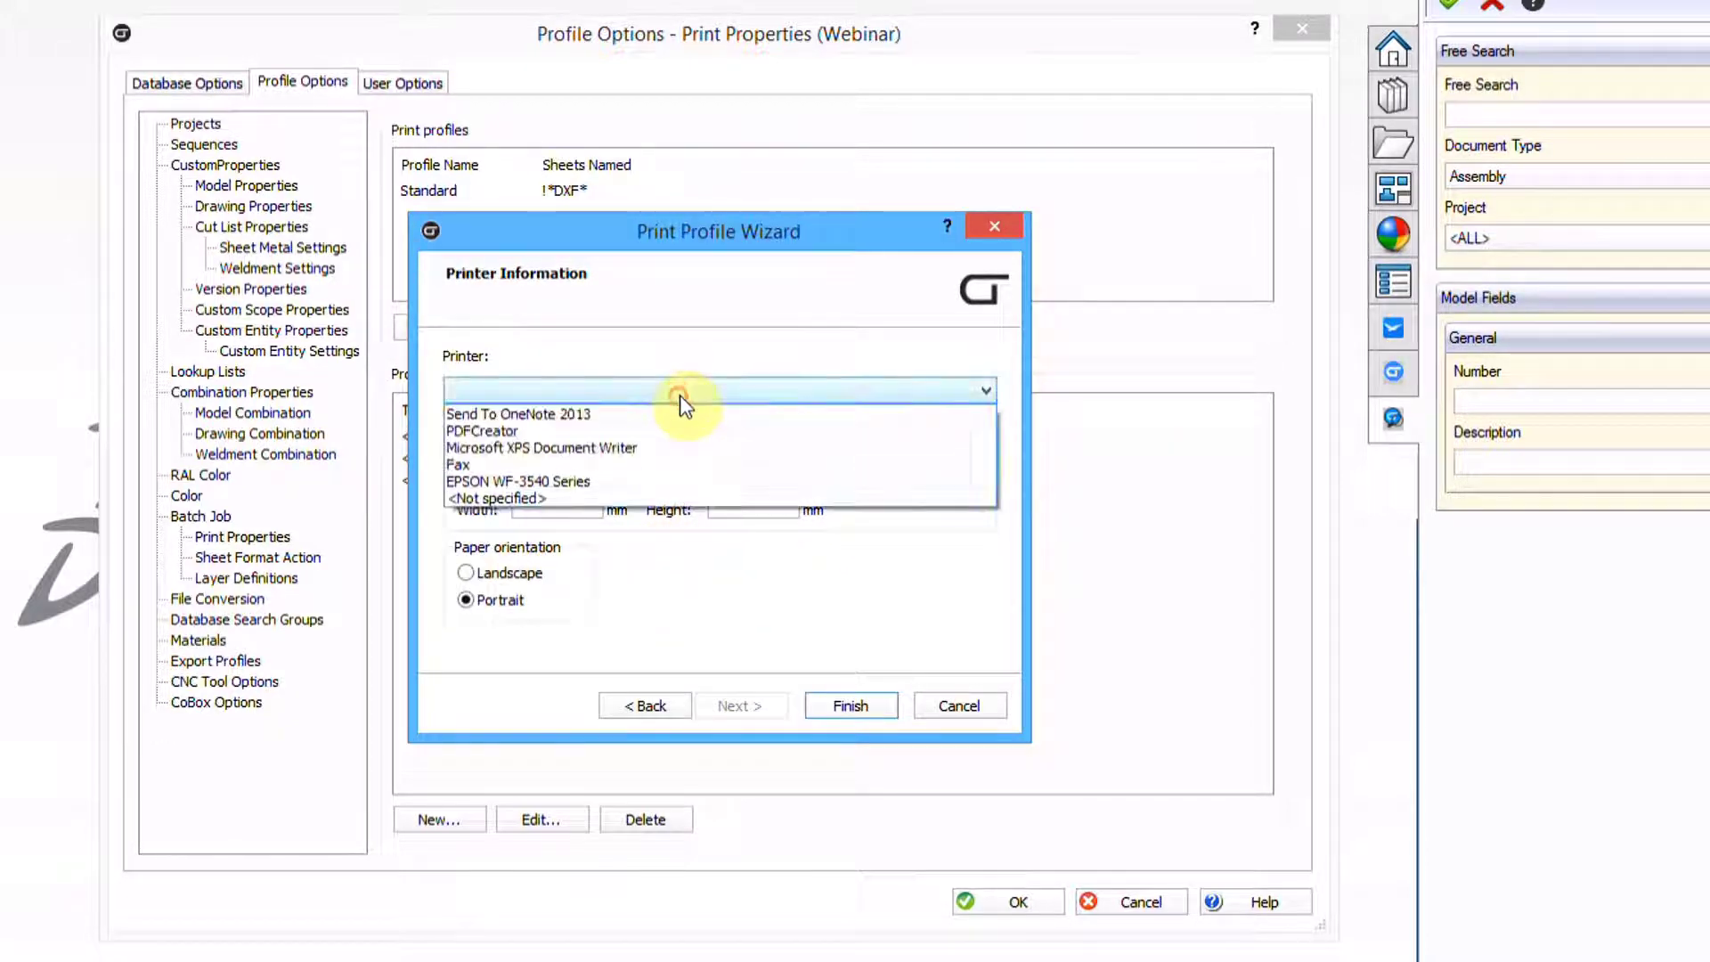
pyautogui.click(601, 481)
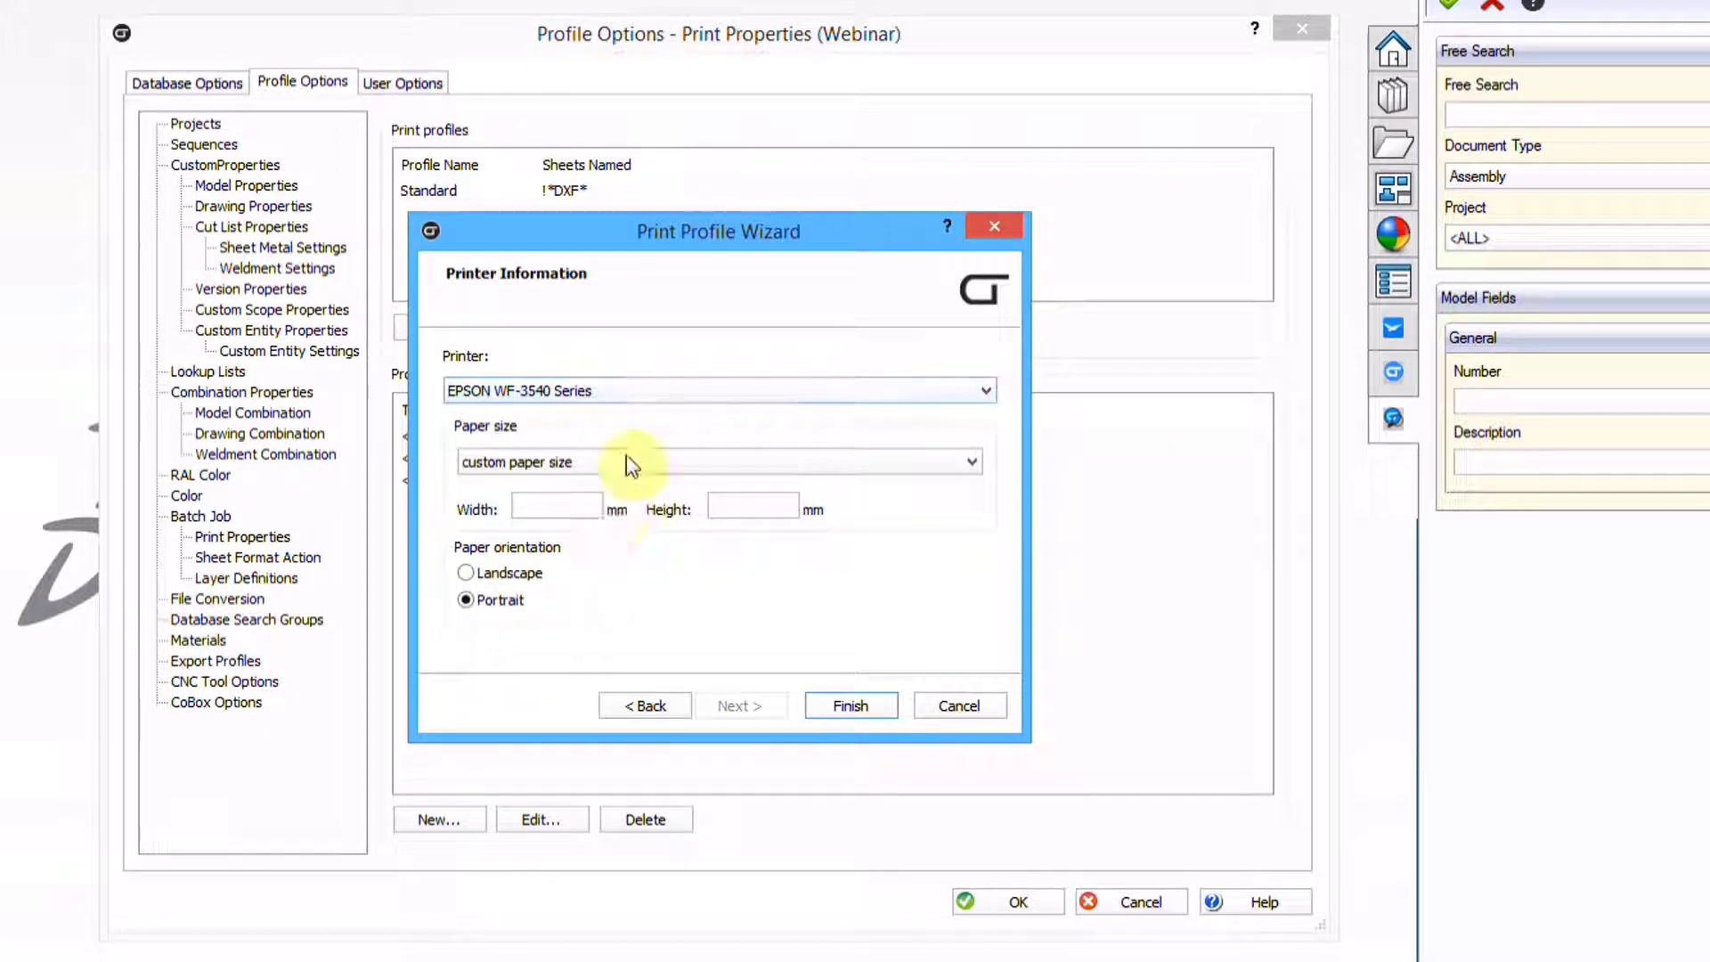
pyautogui.click(620, 454)
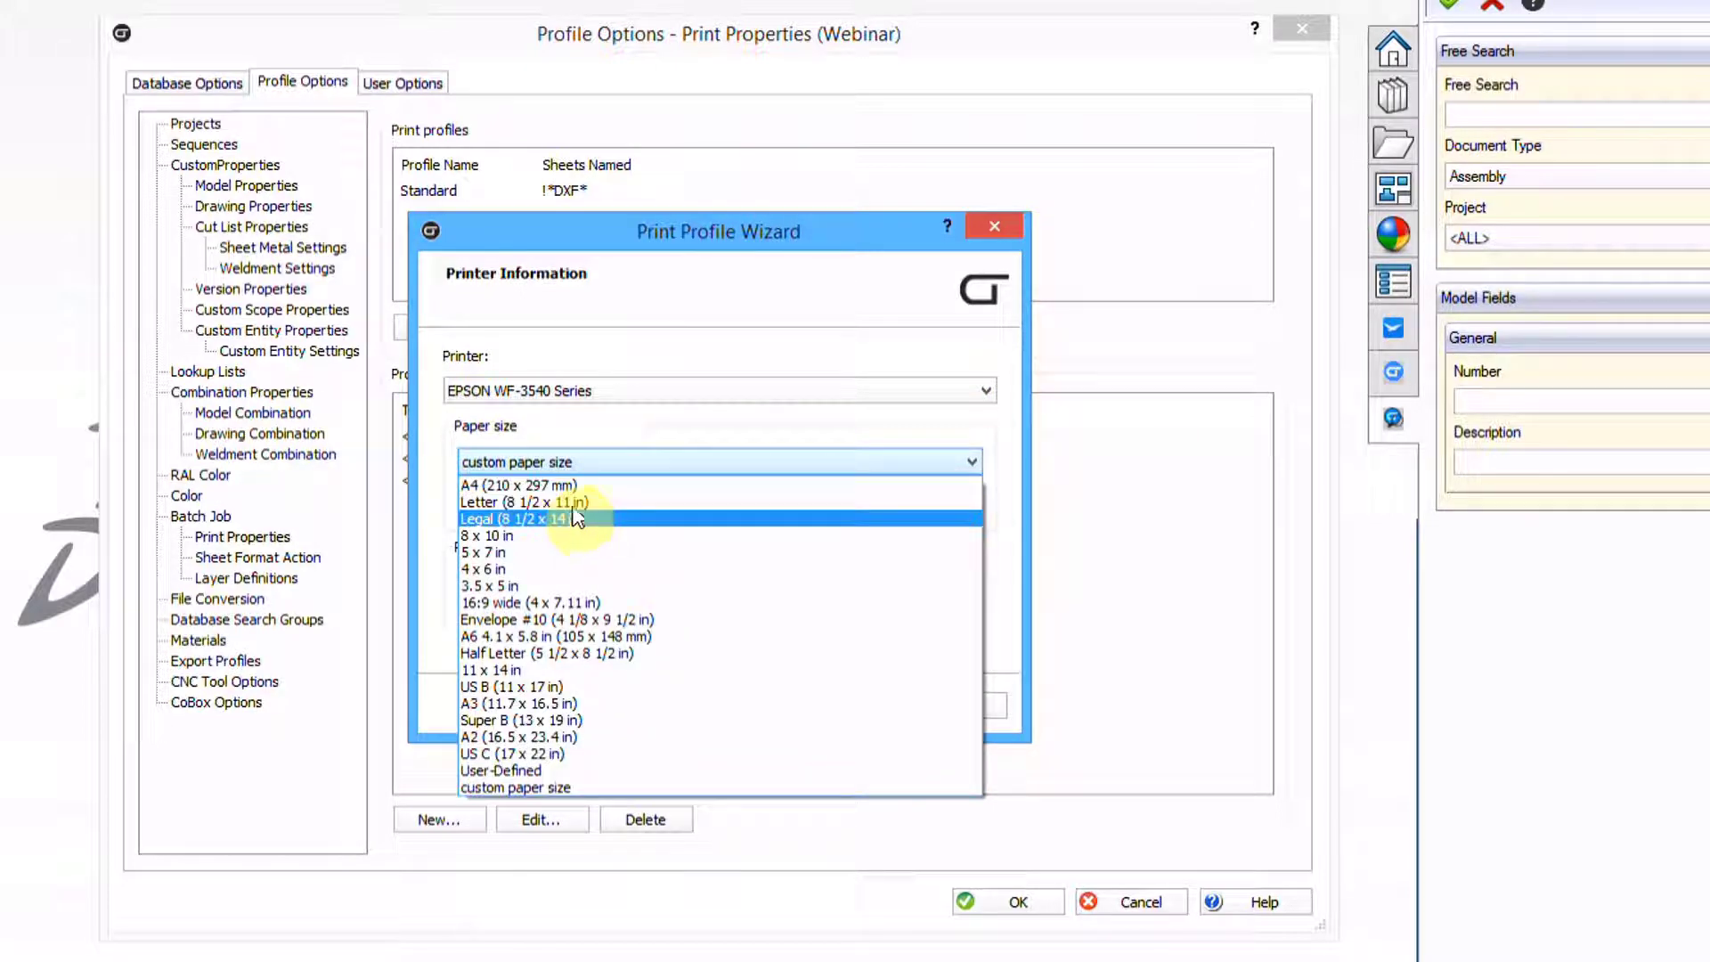
pyautogui.click(570, 500)
pyautogui.click(466, 573)
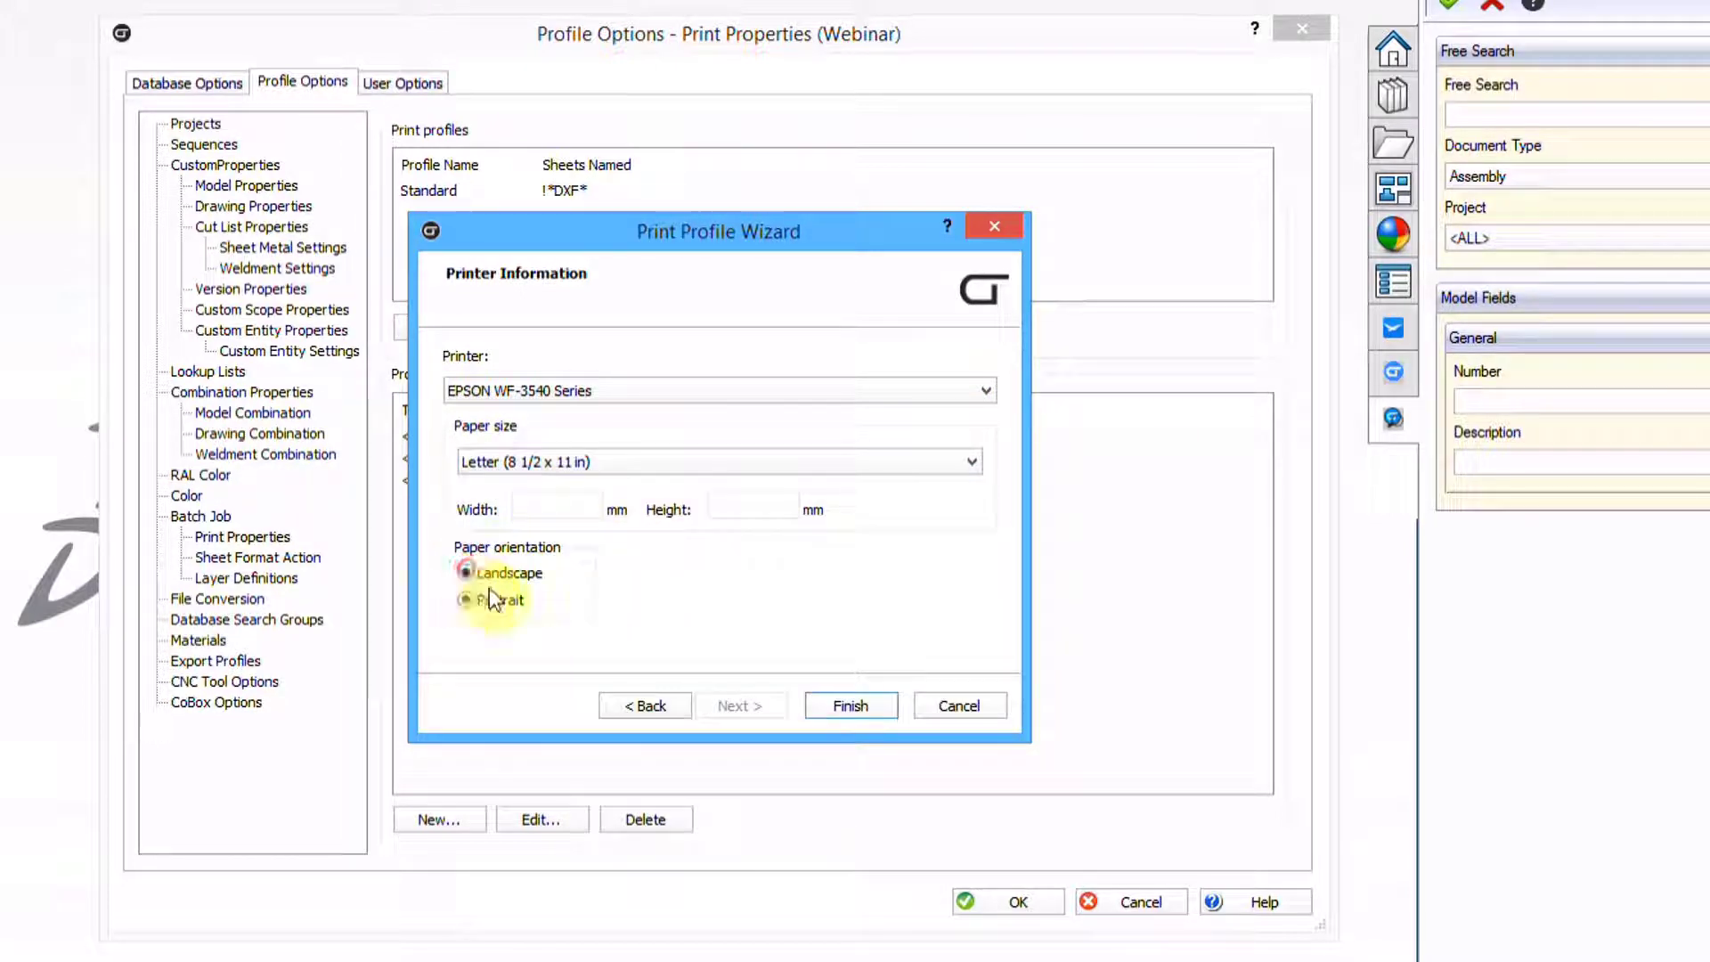
pyautogui.click(877, 706)
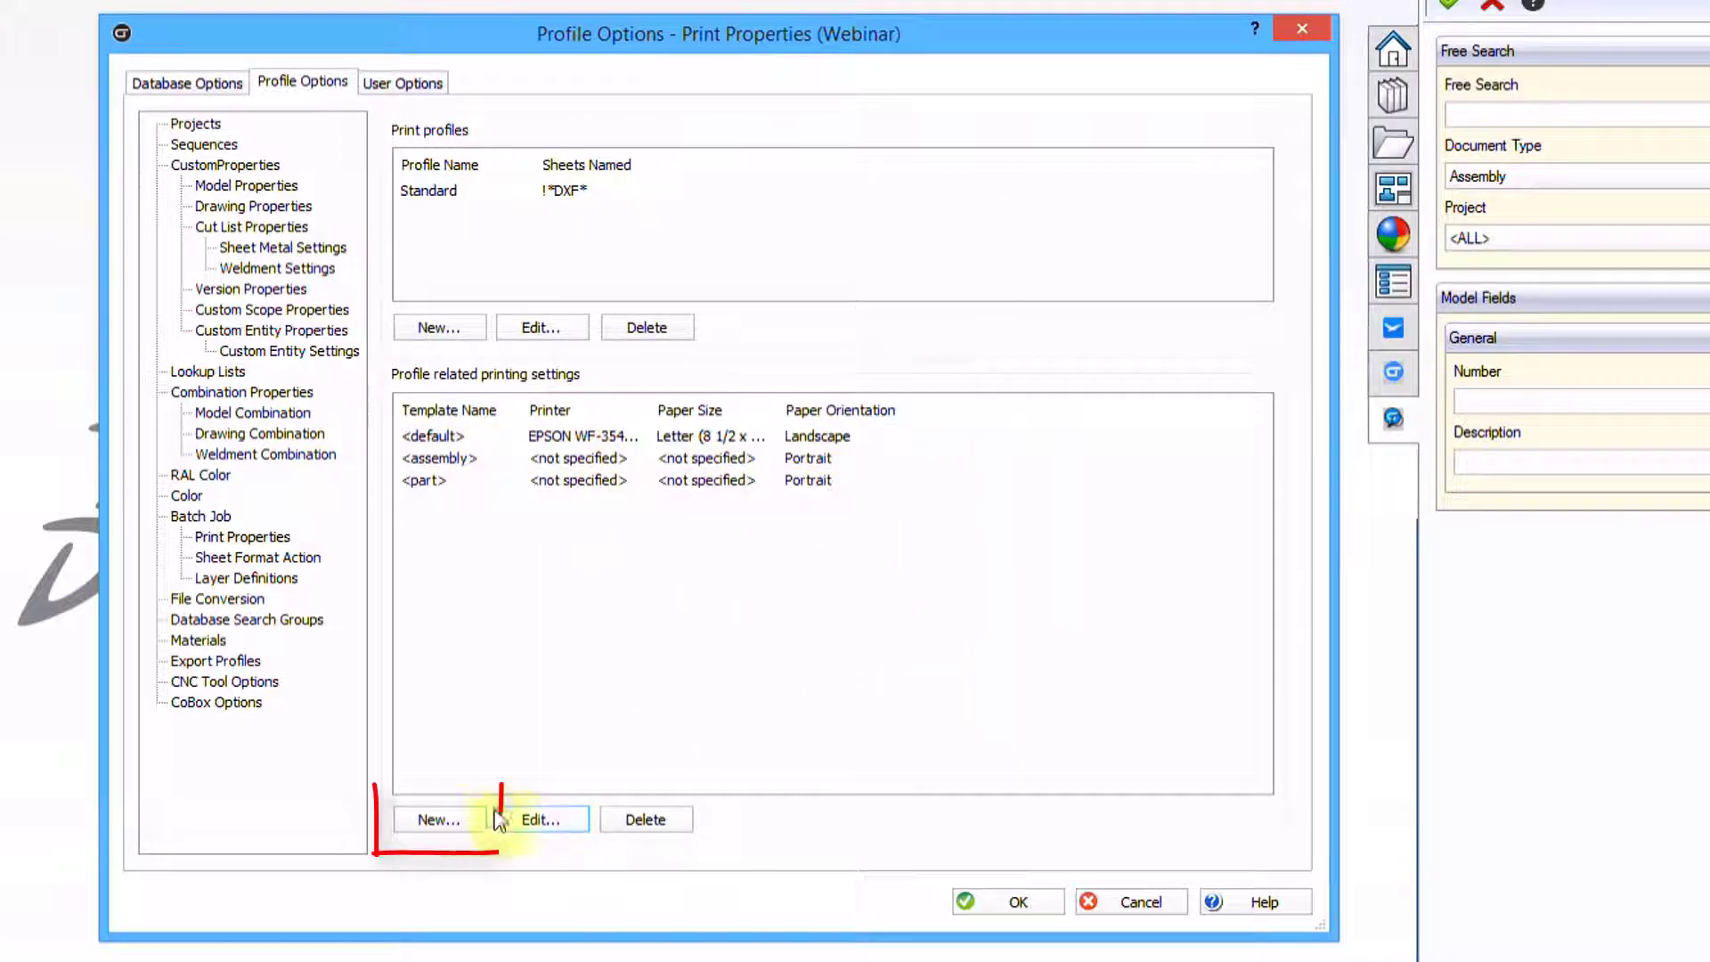
# Add an a - landscape_HawkWare.slddrt template printing on Legal (8 1/2 x 14 in) paper, landscape
pyautogui.click(463, 811)
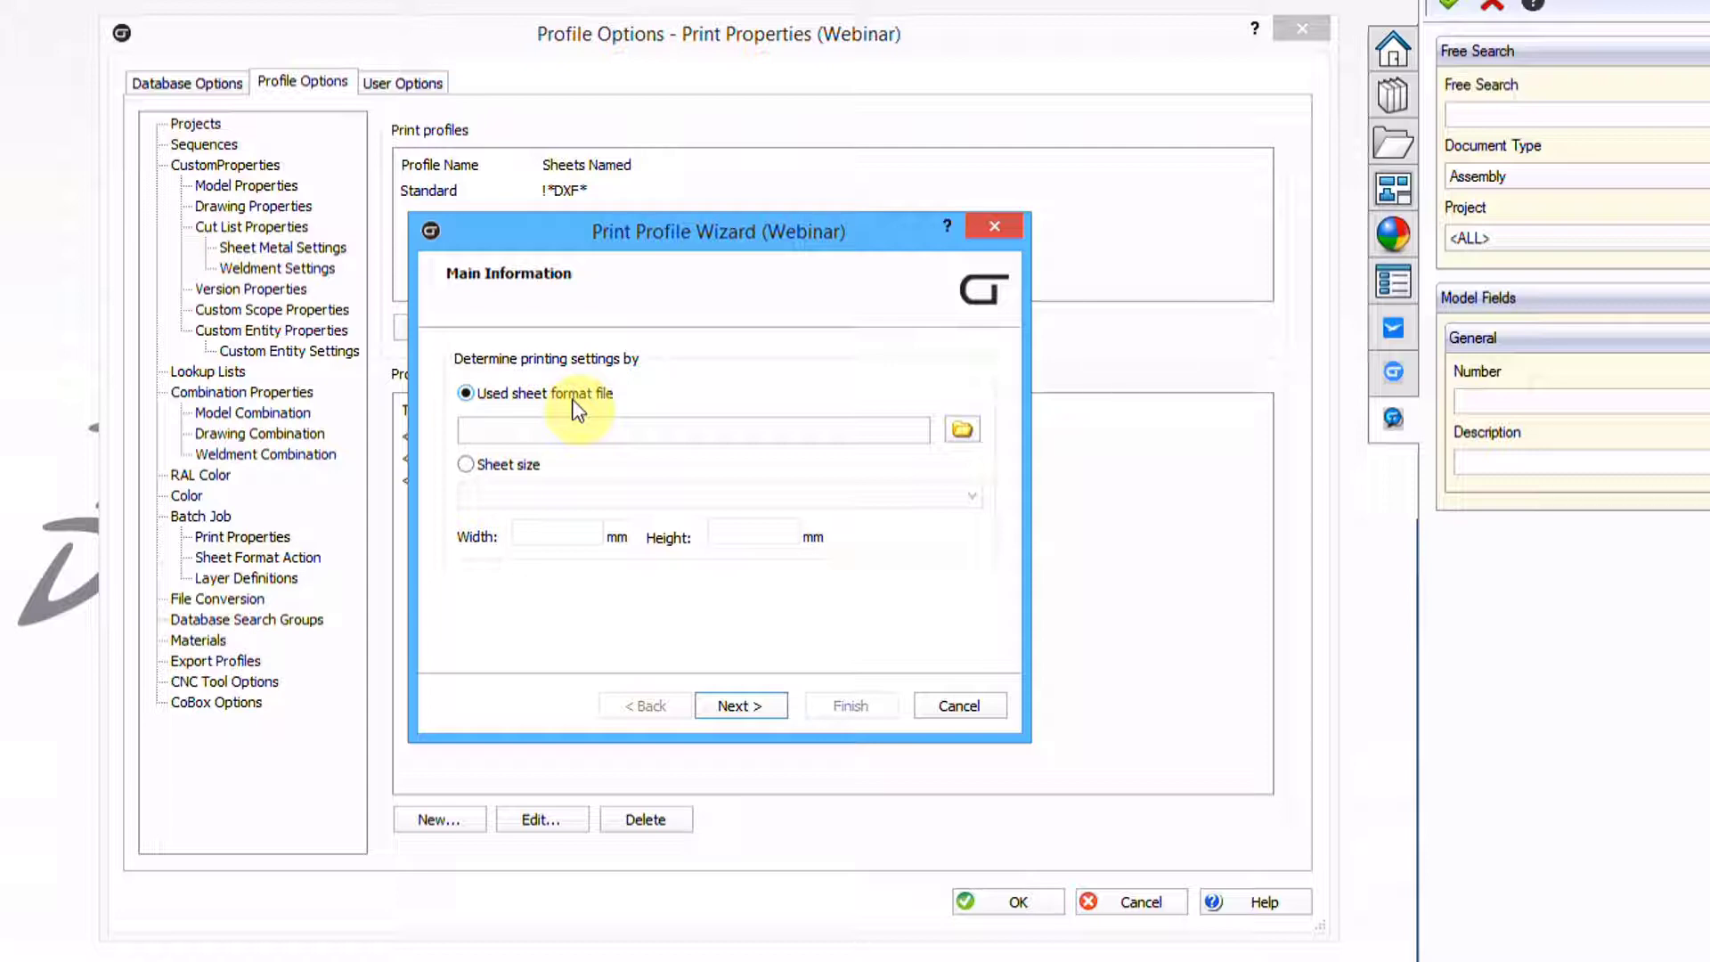
pyautogui.click(962, 430)
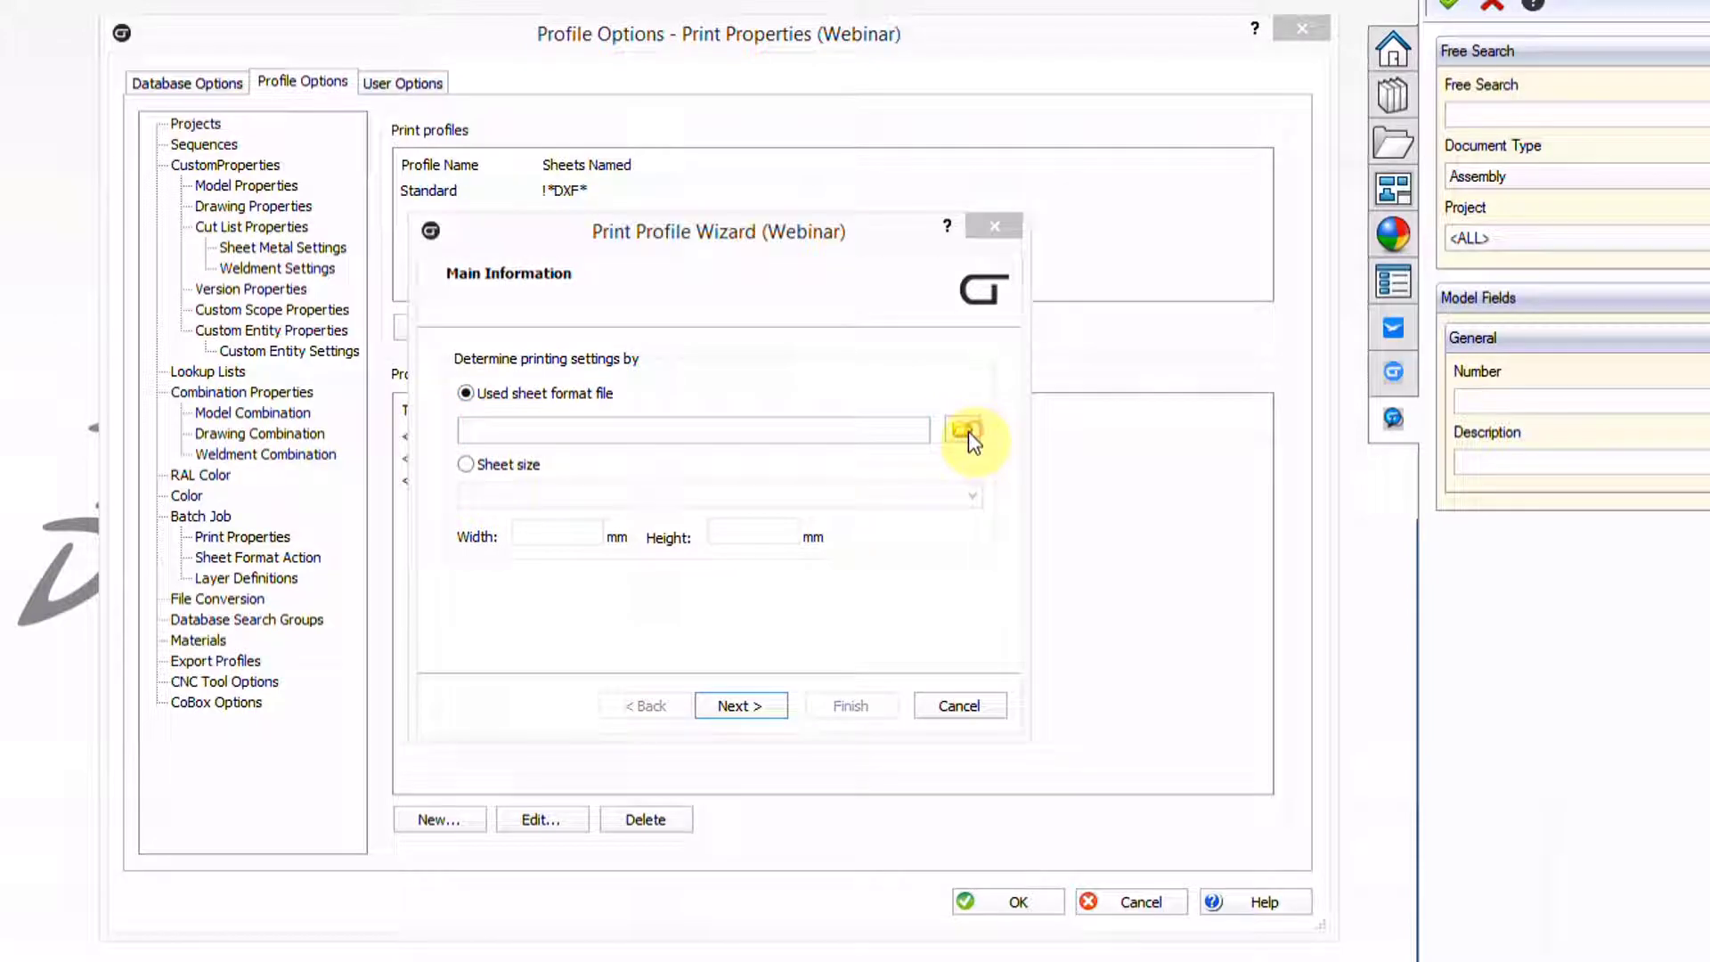
pyautogui.click(592, 357)
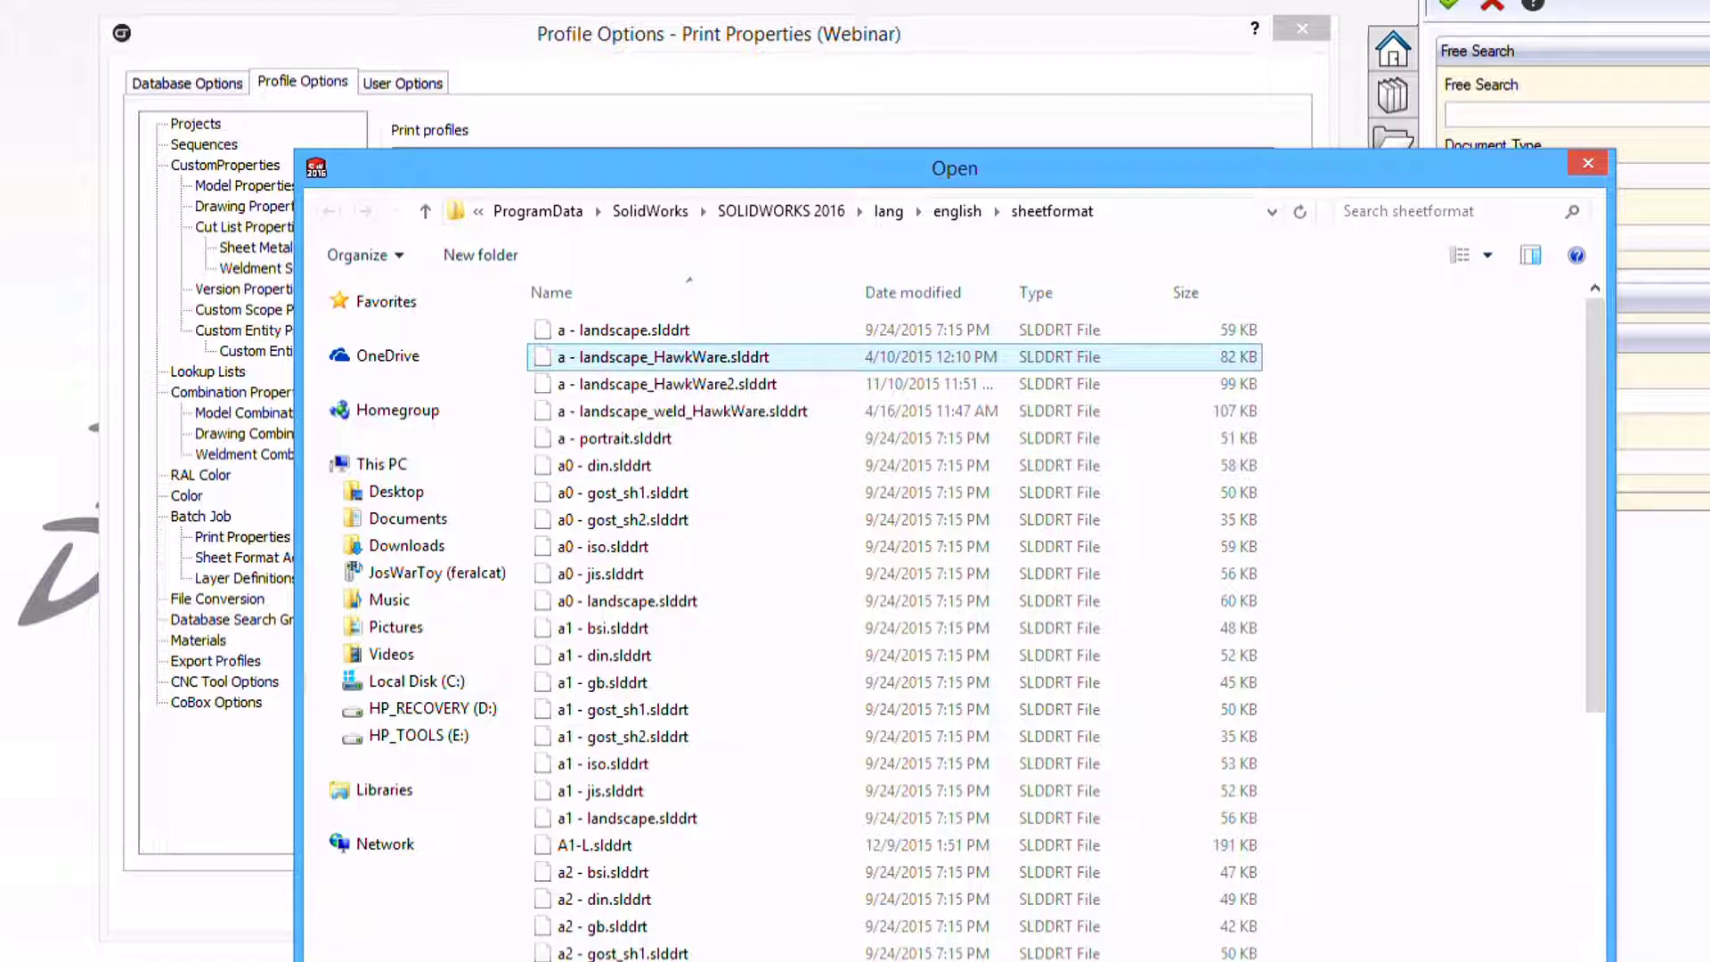
pyautogui.press('Return')
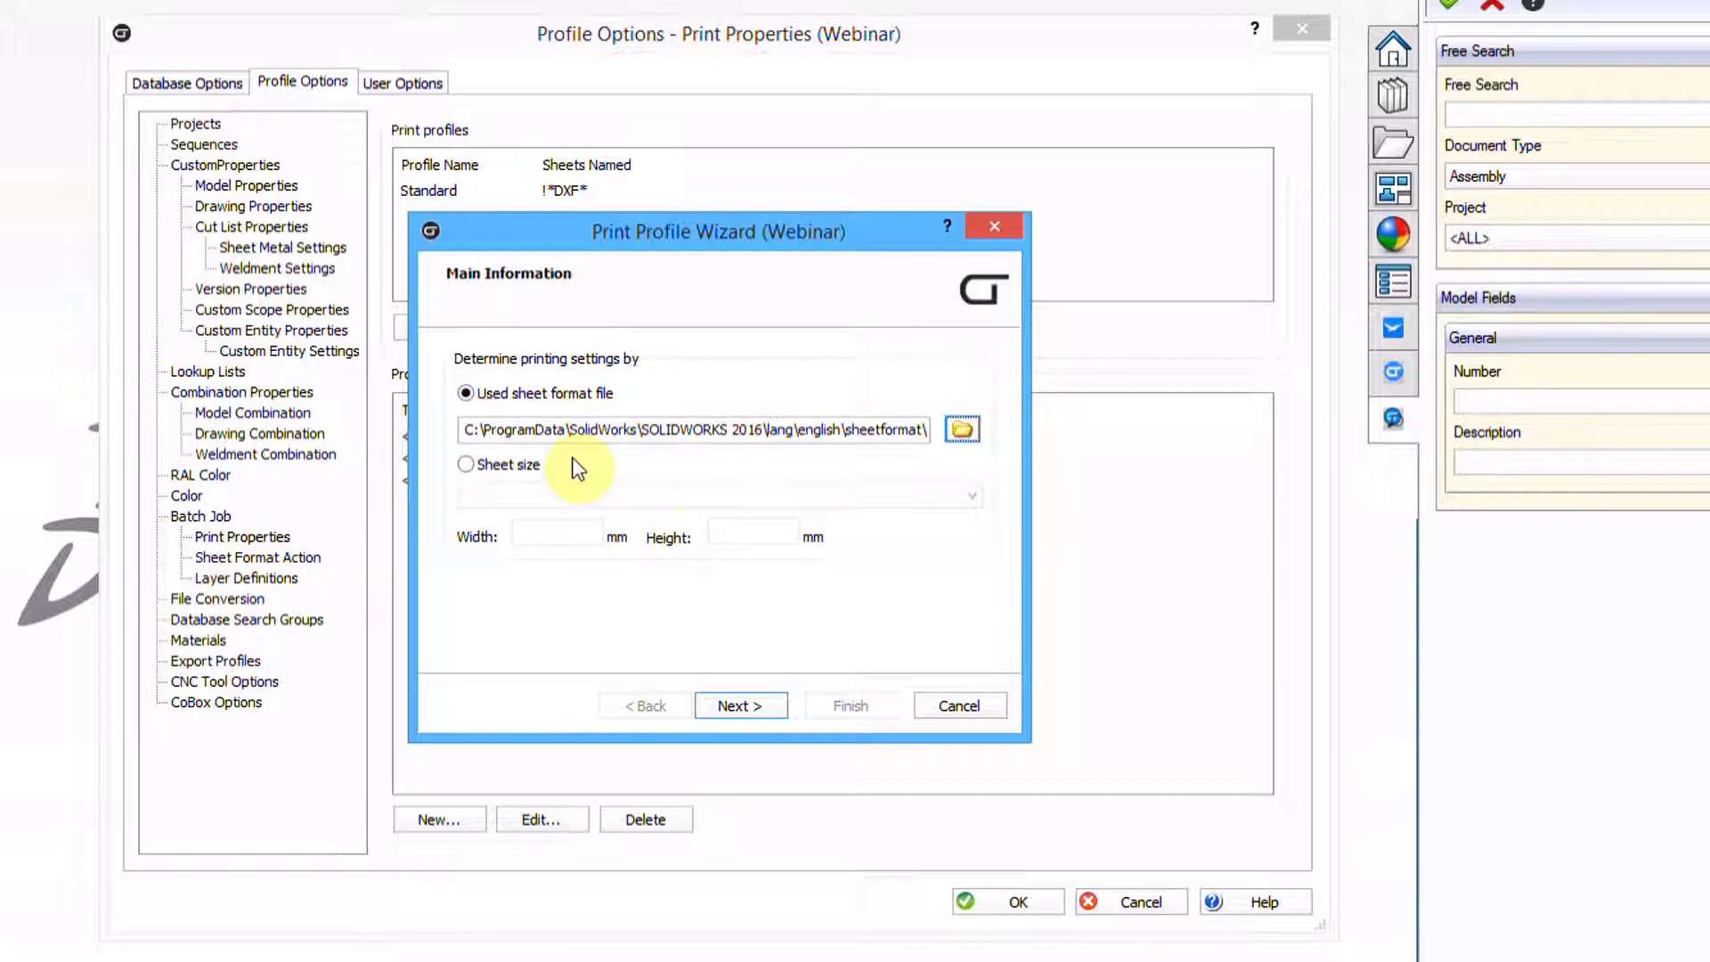
pyautogui.click(742, 706)
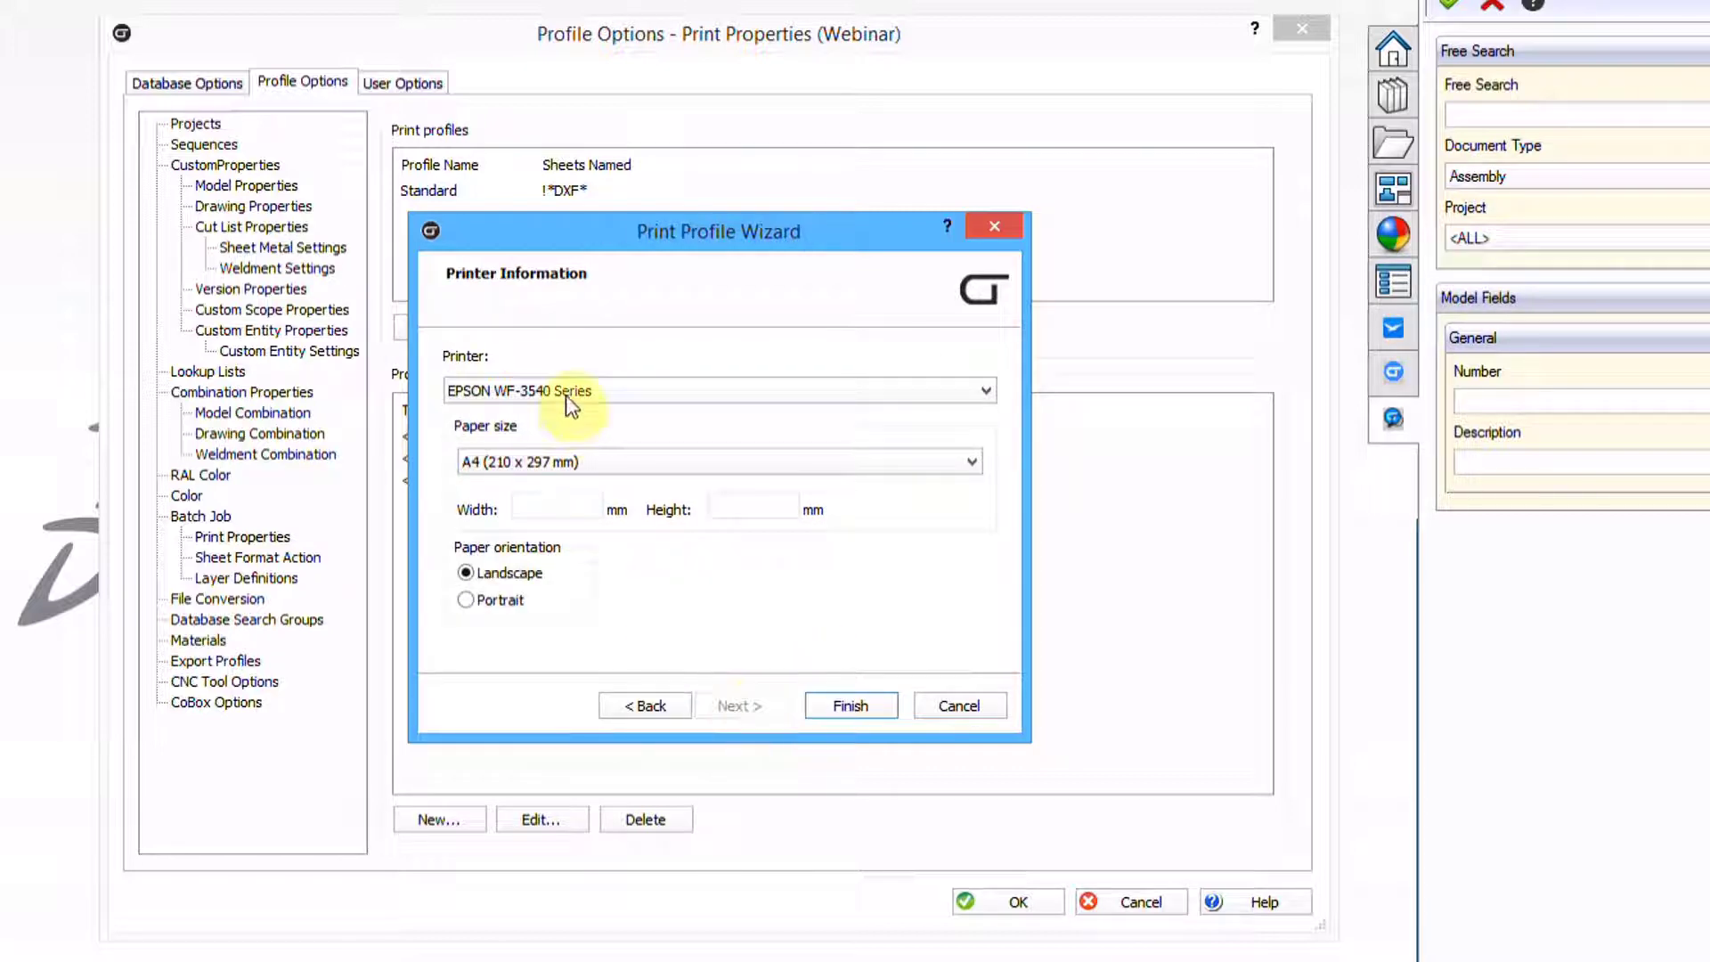
pyautogui.click(556, 461)
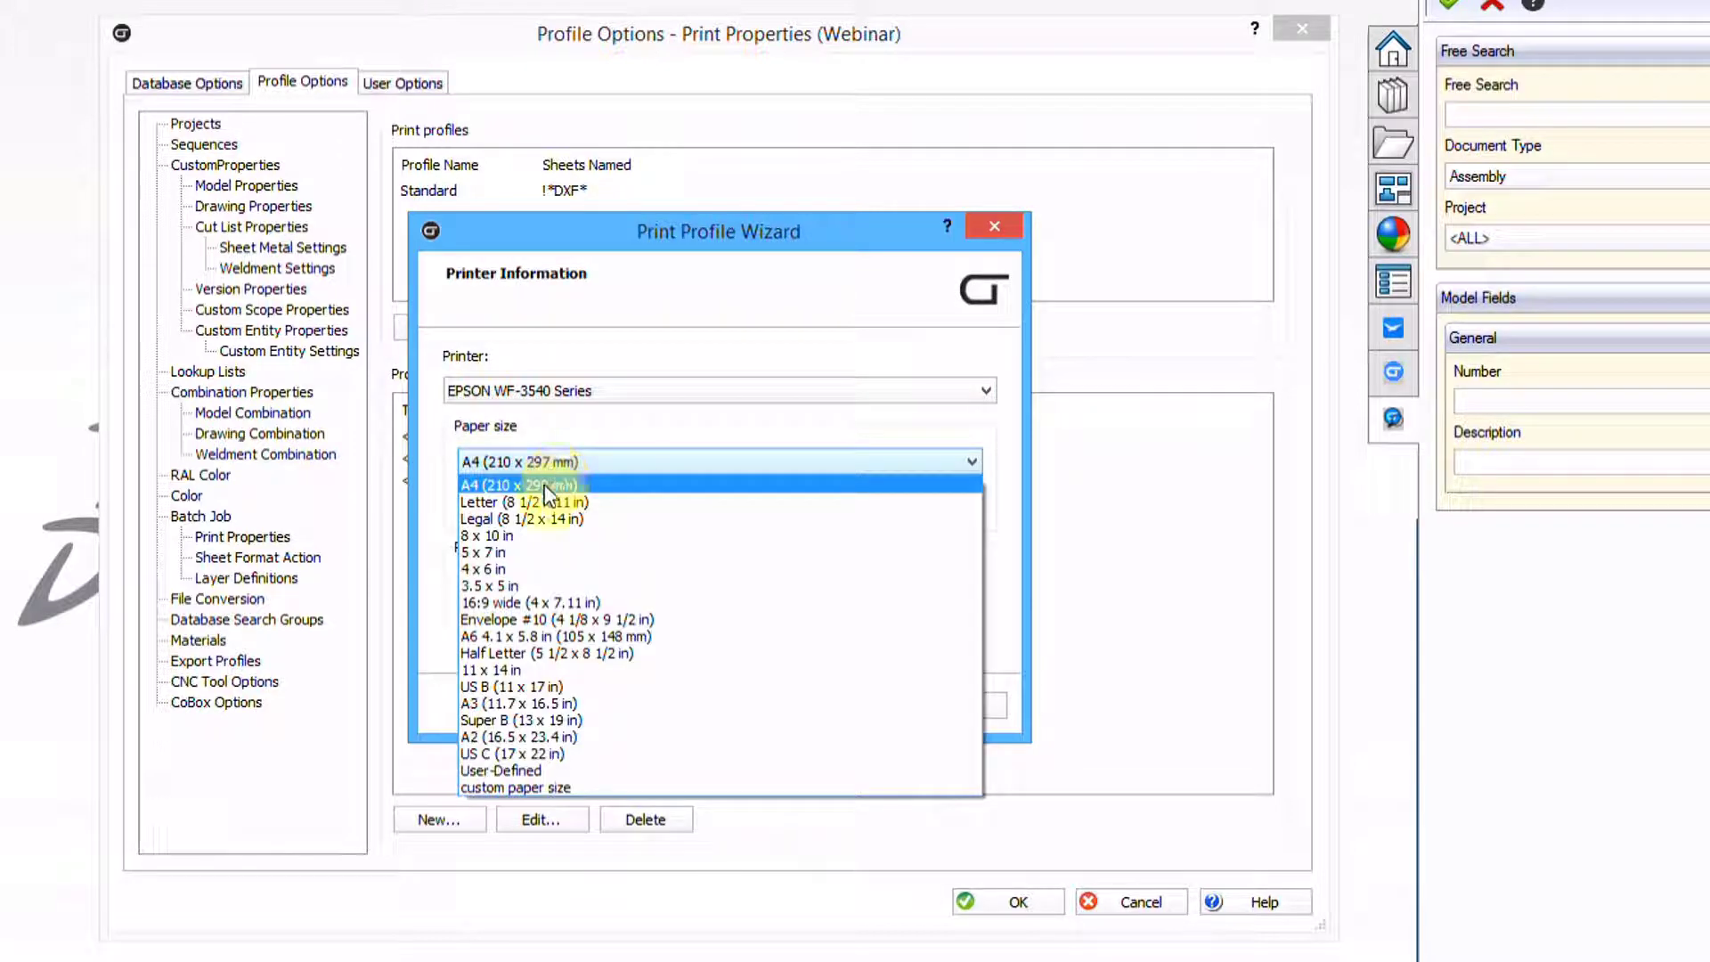
pyautogui.click(539, 520)
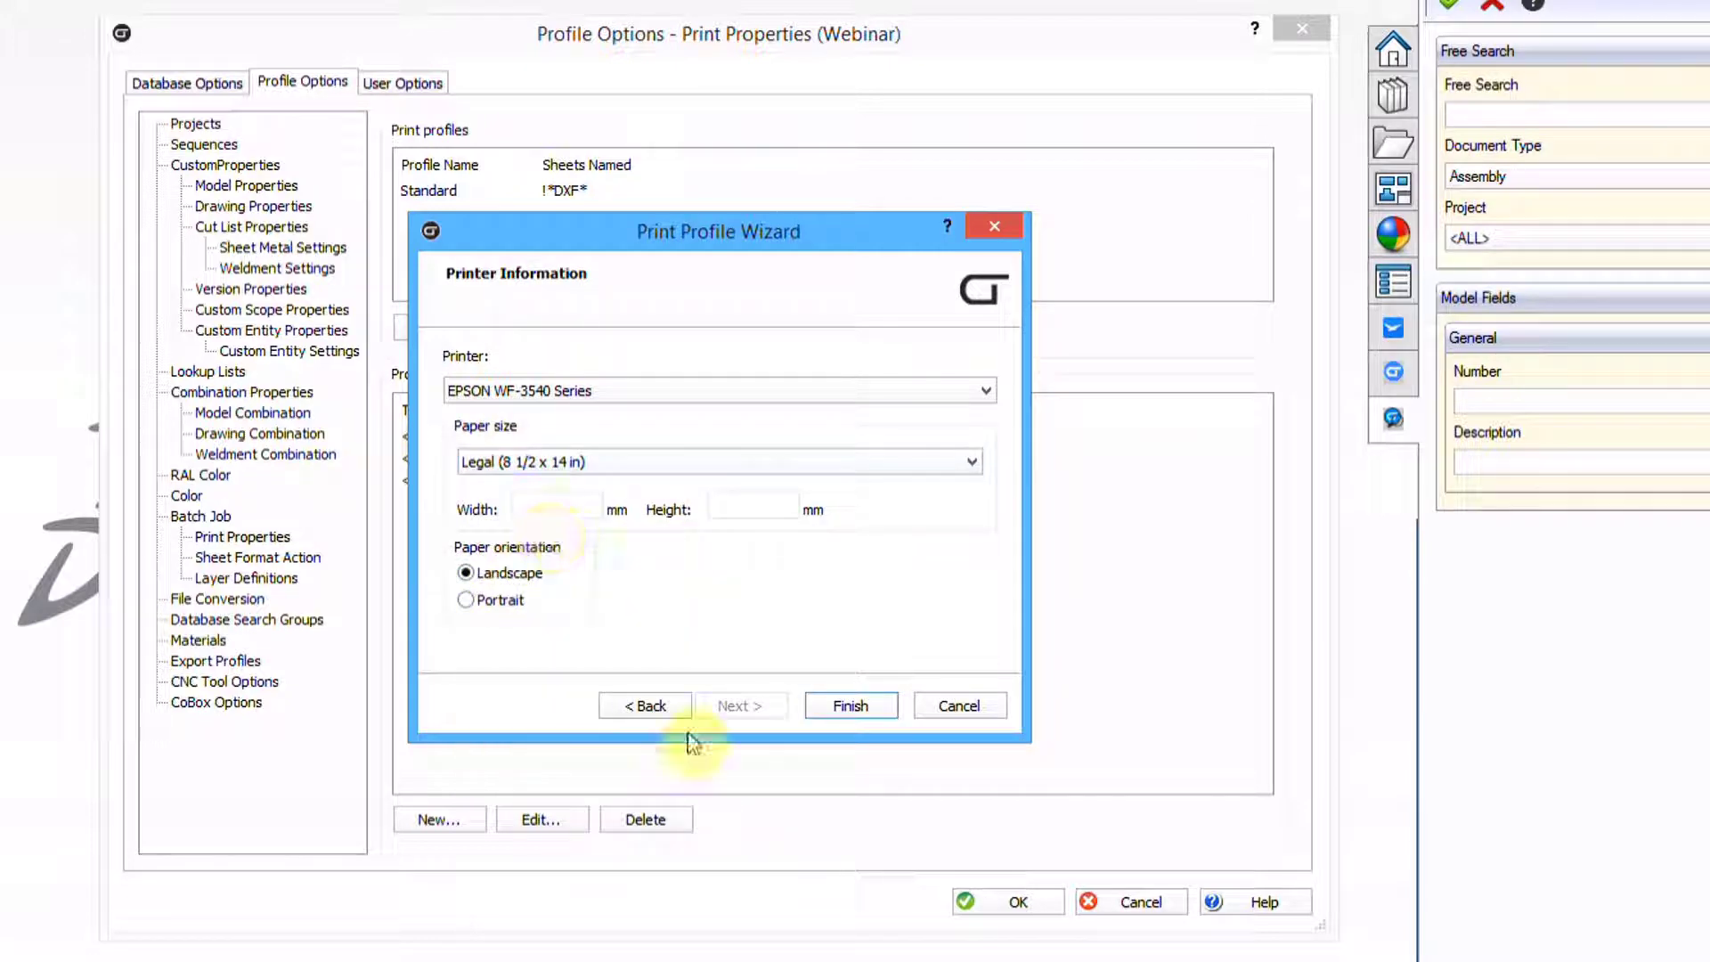
pyautogui.click(842, 708)
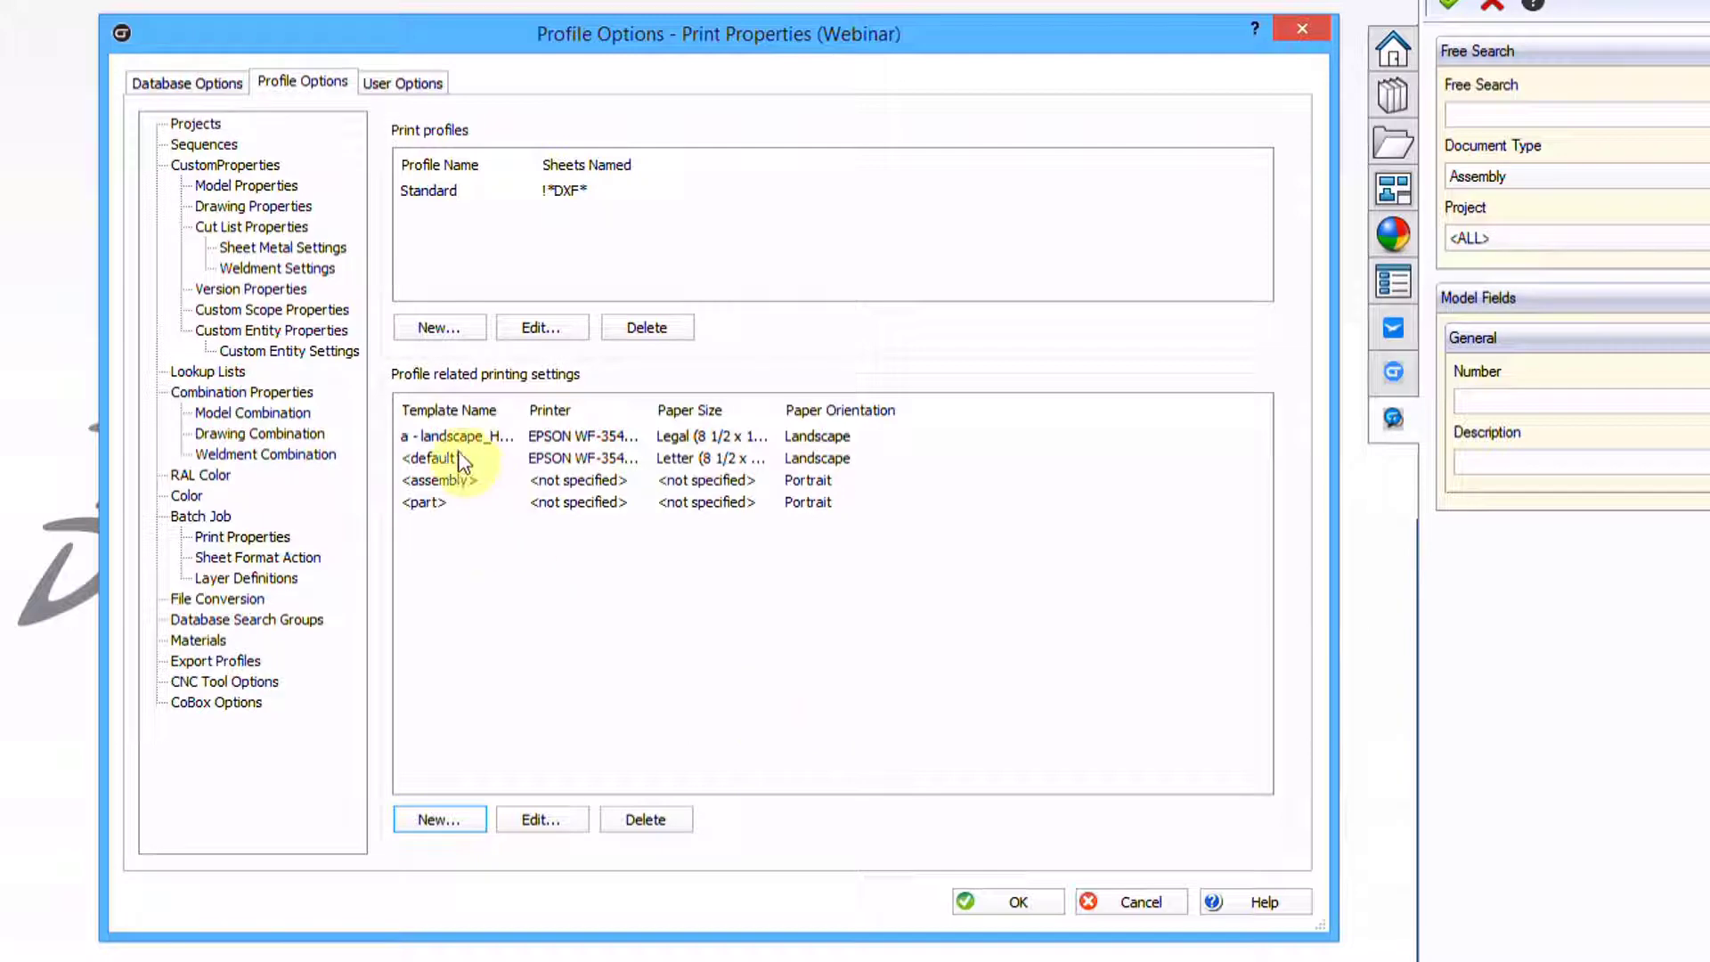
# Add a template for sheet size A landscape, printing on Letter (8 1/2 x 11 in) paper, landscape
pyautogui.click(435, 812)
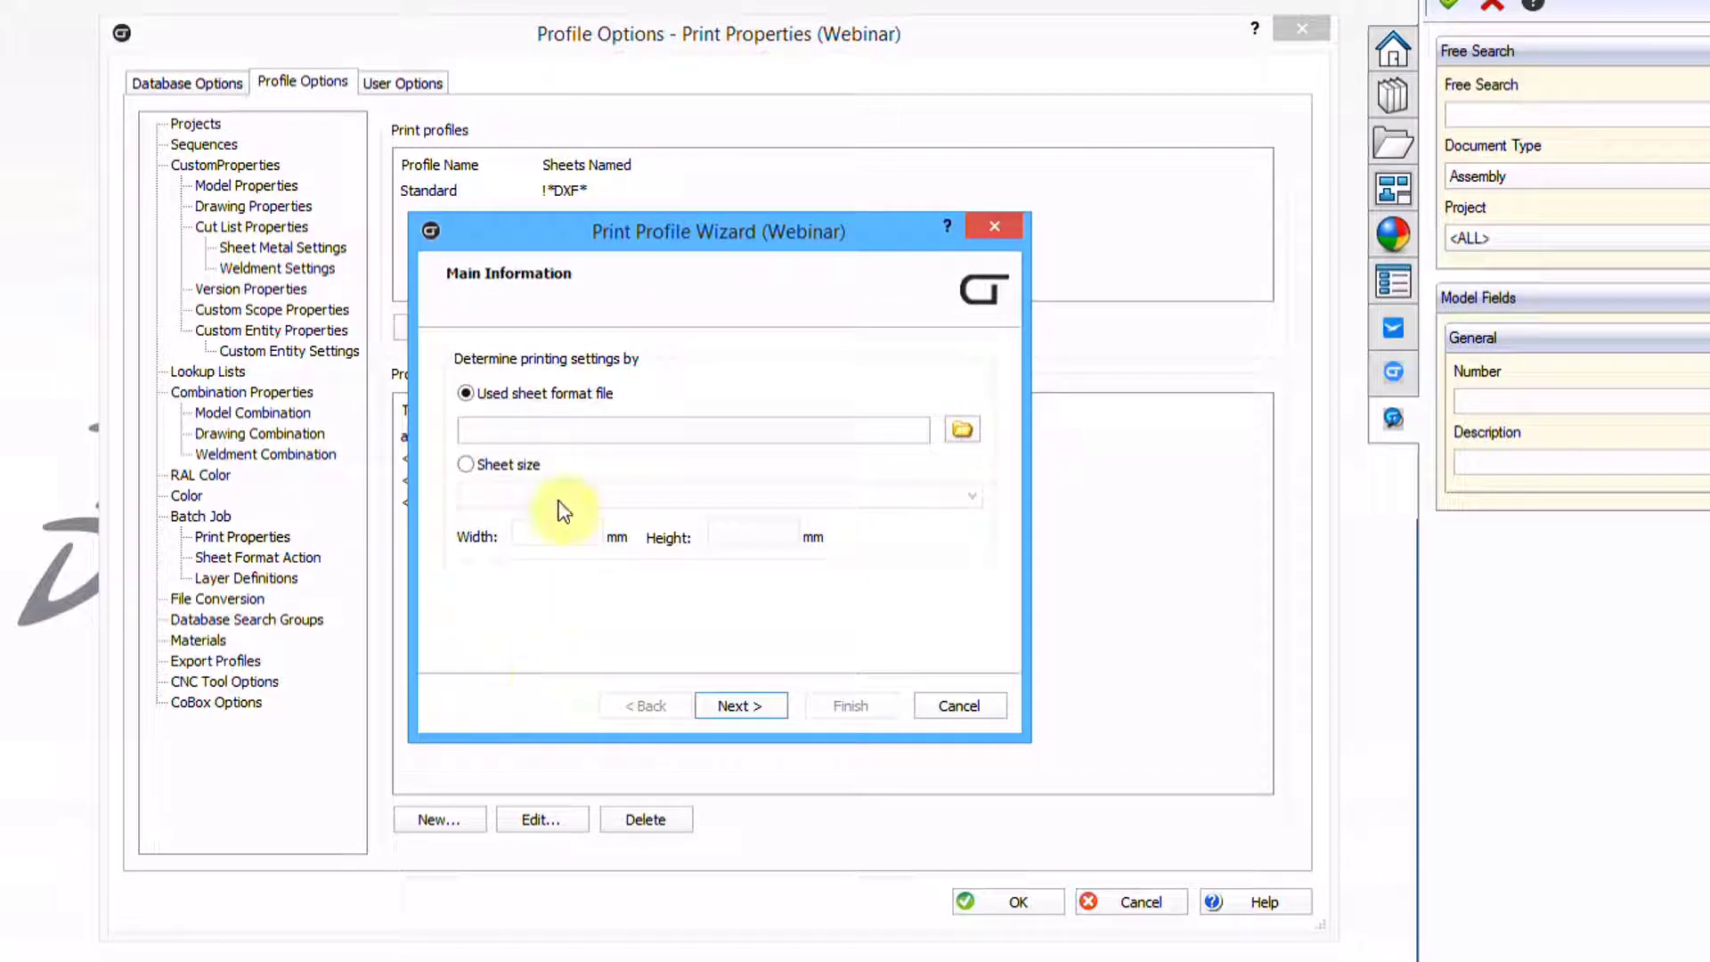
pyautogui.click(467, 471)
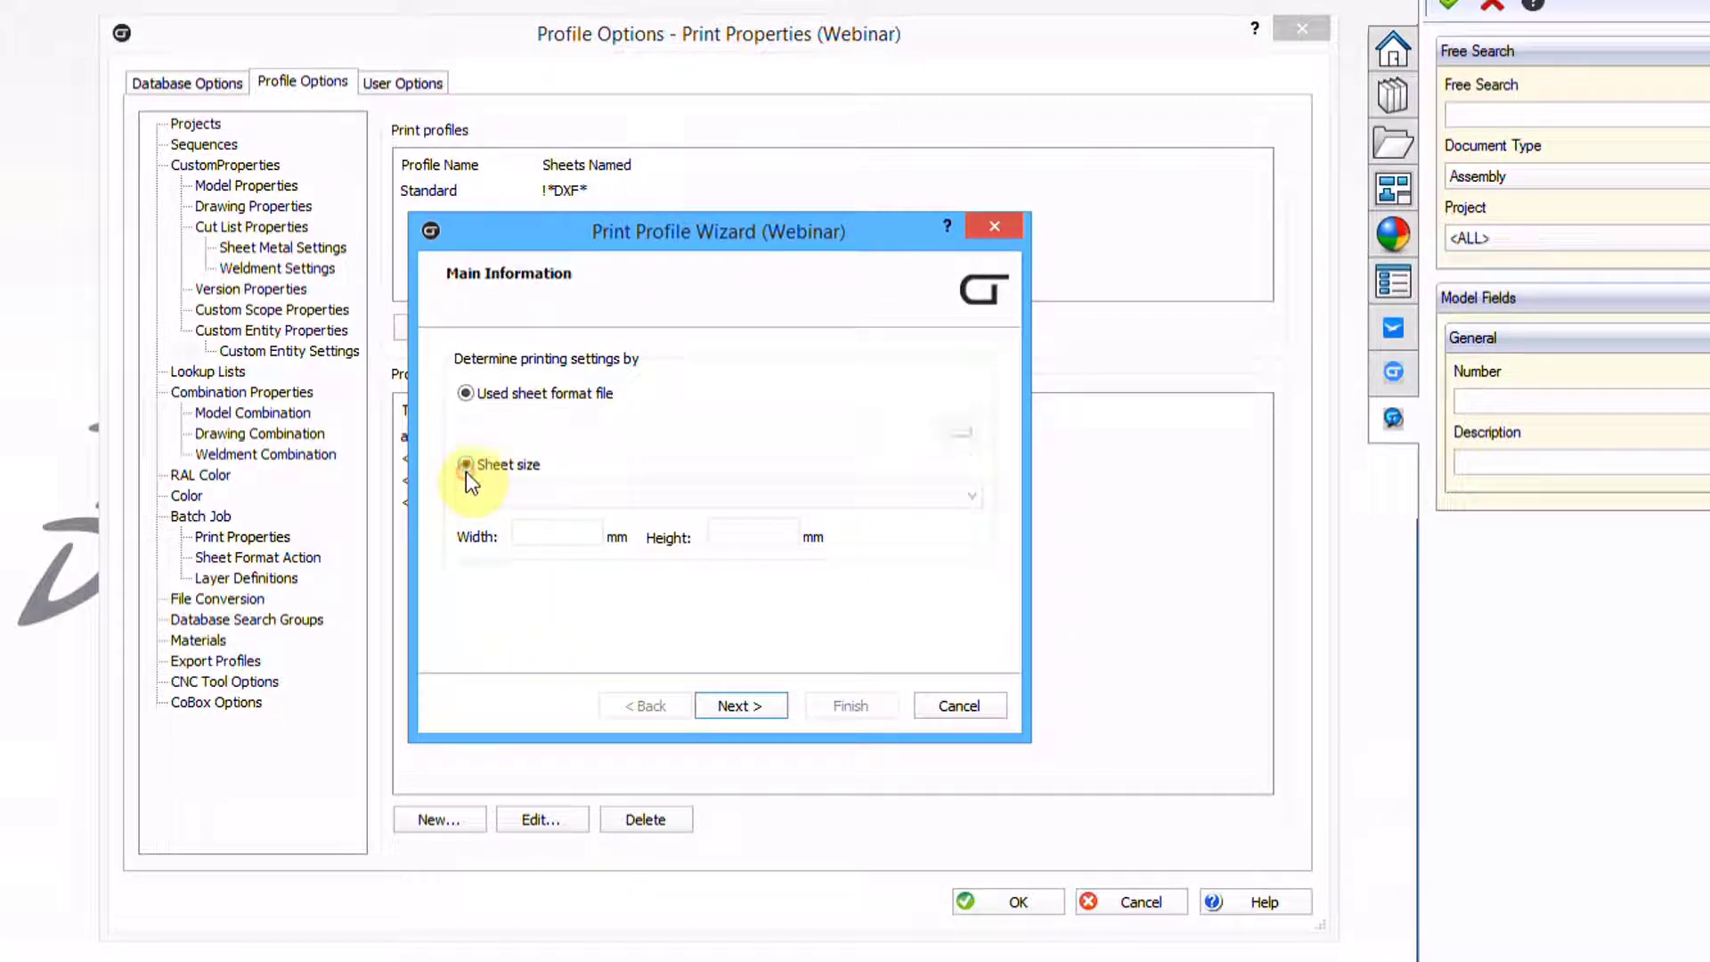
pyautogui.click(529, 492)
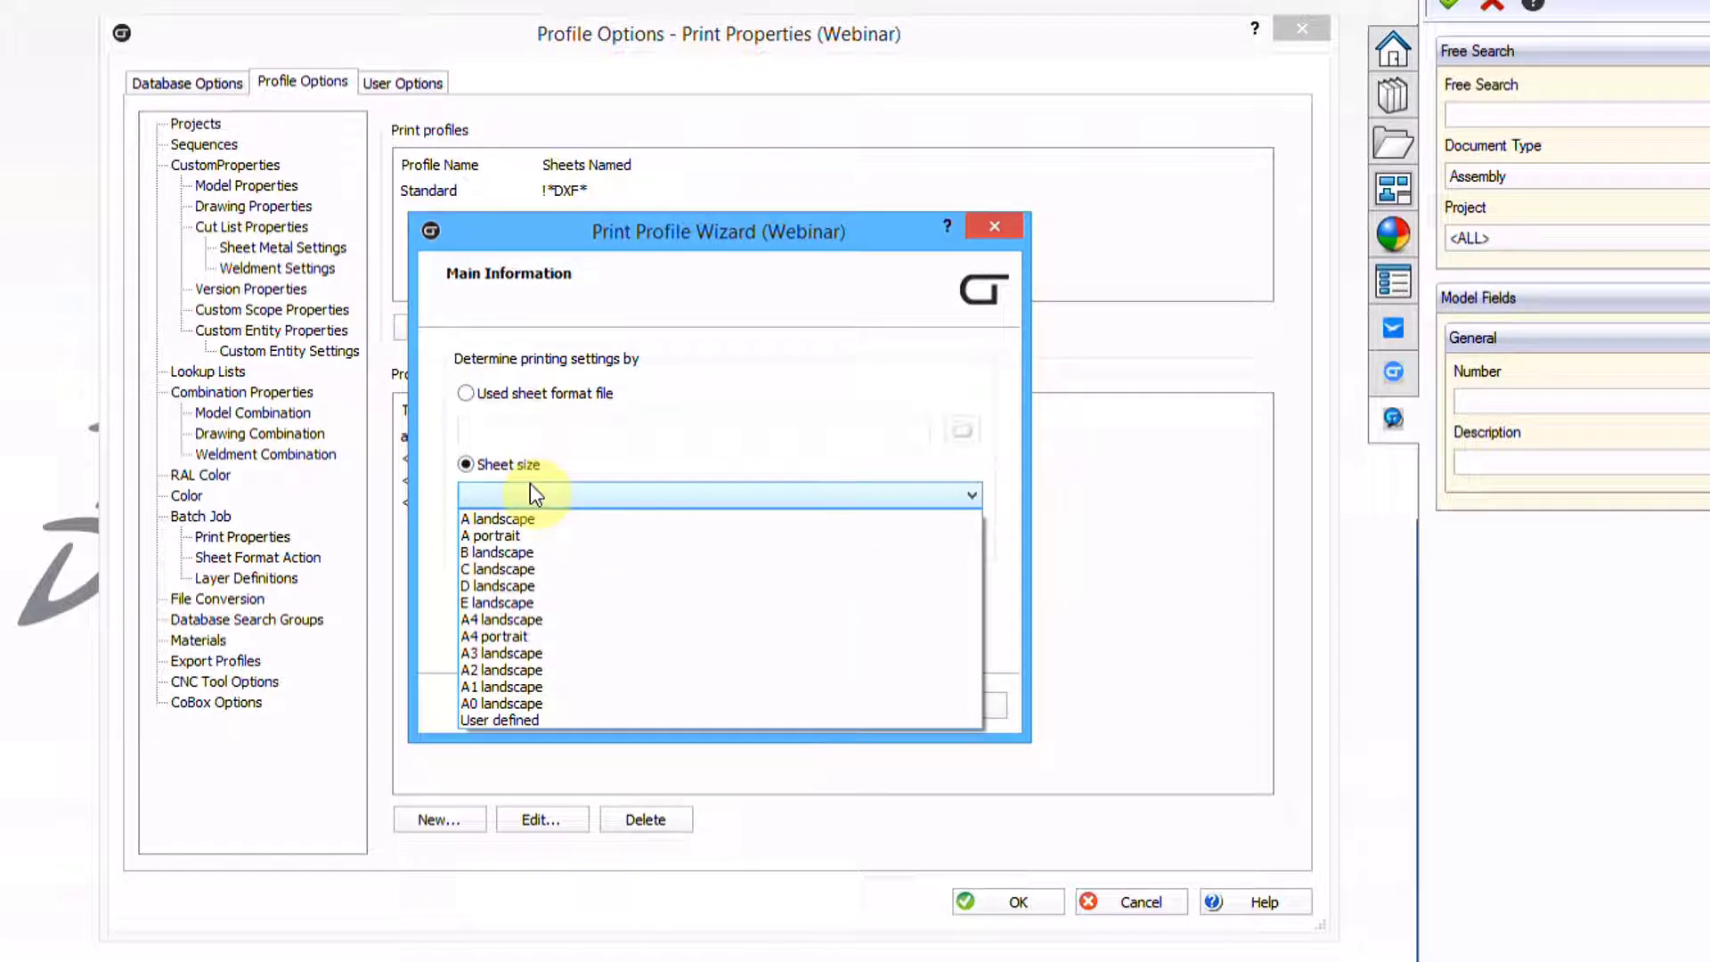
pyautogui.click(506, 522)
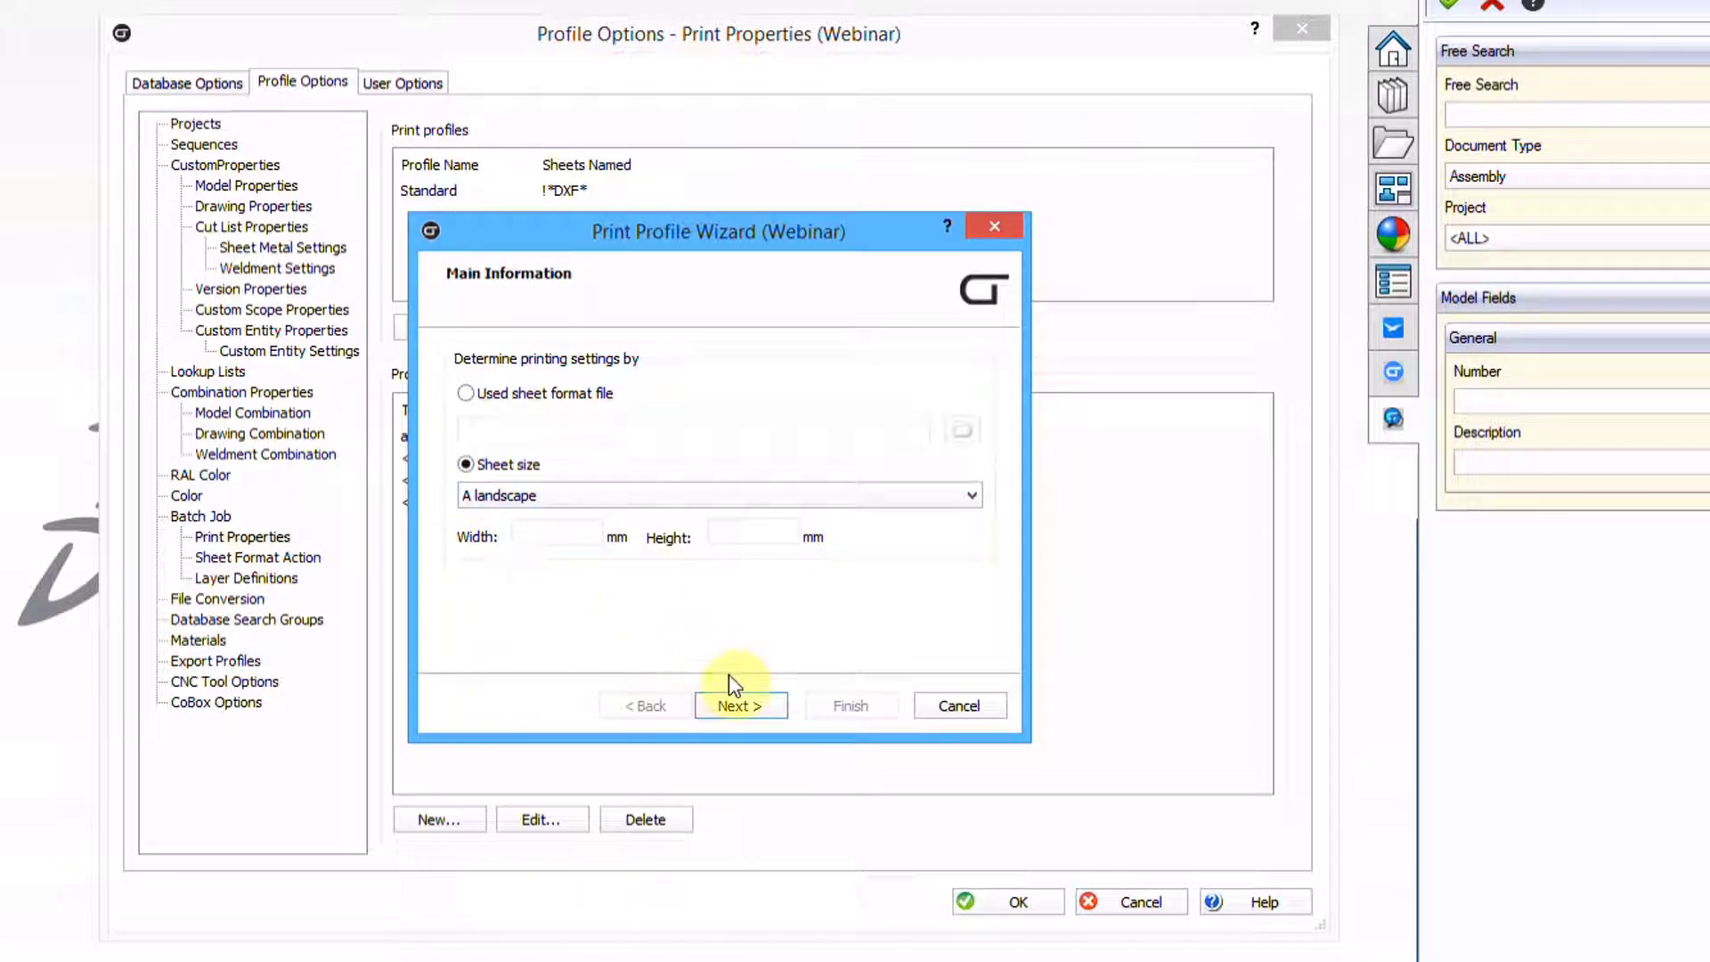
pyautogui.click(718, 705)
pyautogui.click(585, 462)
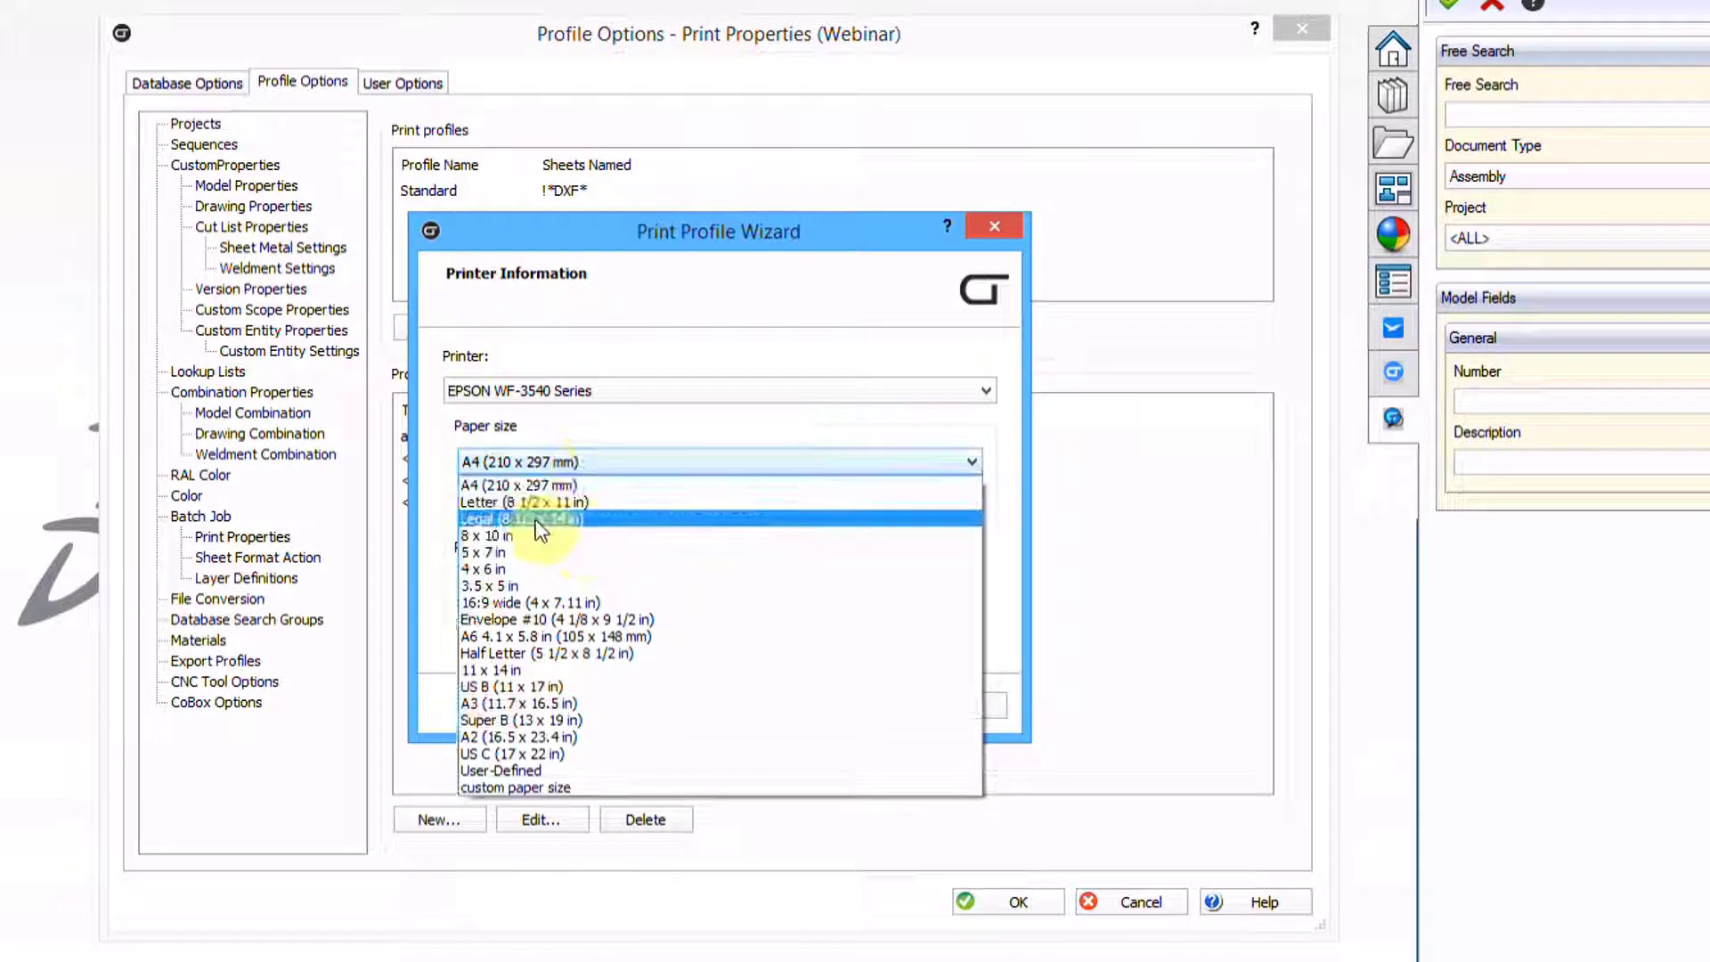
pyautogui.click(533, 523)
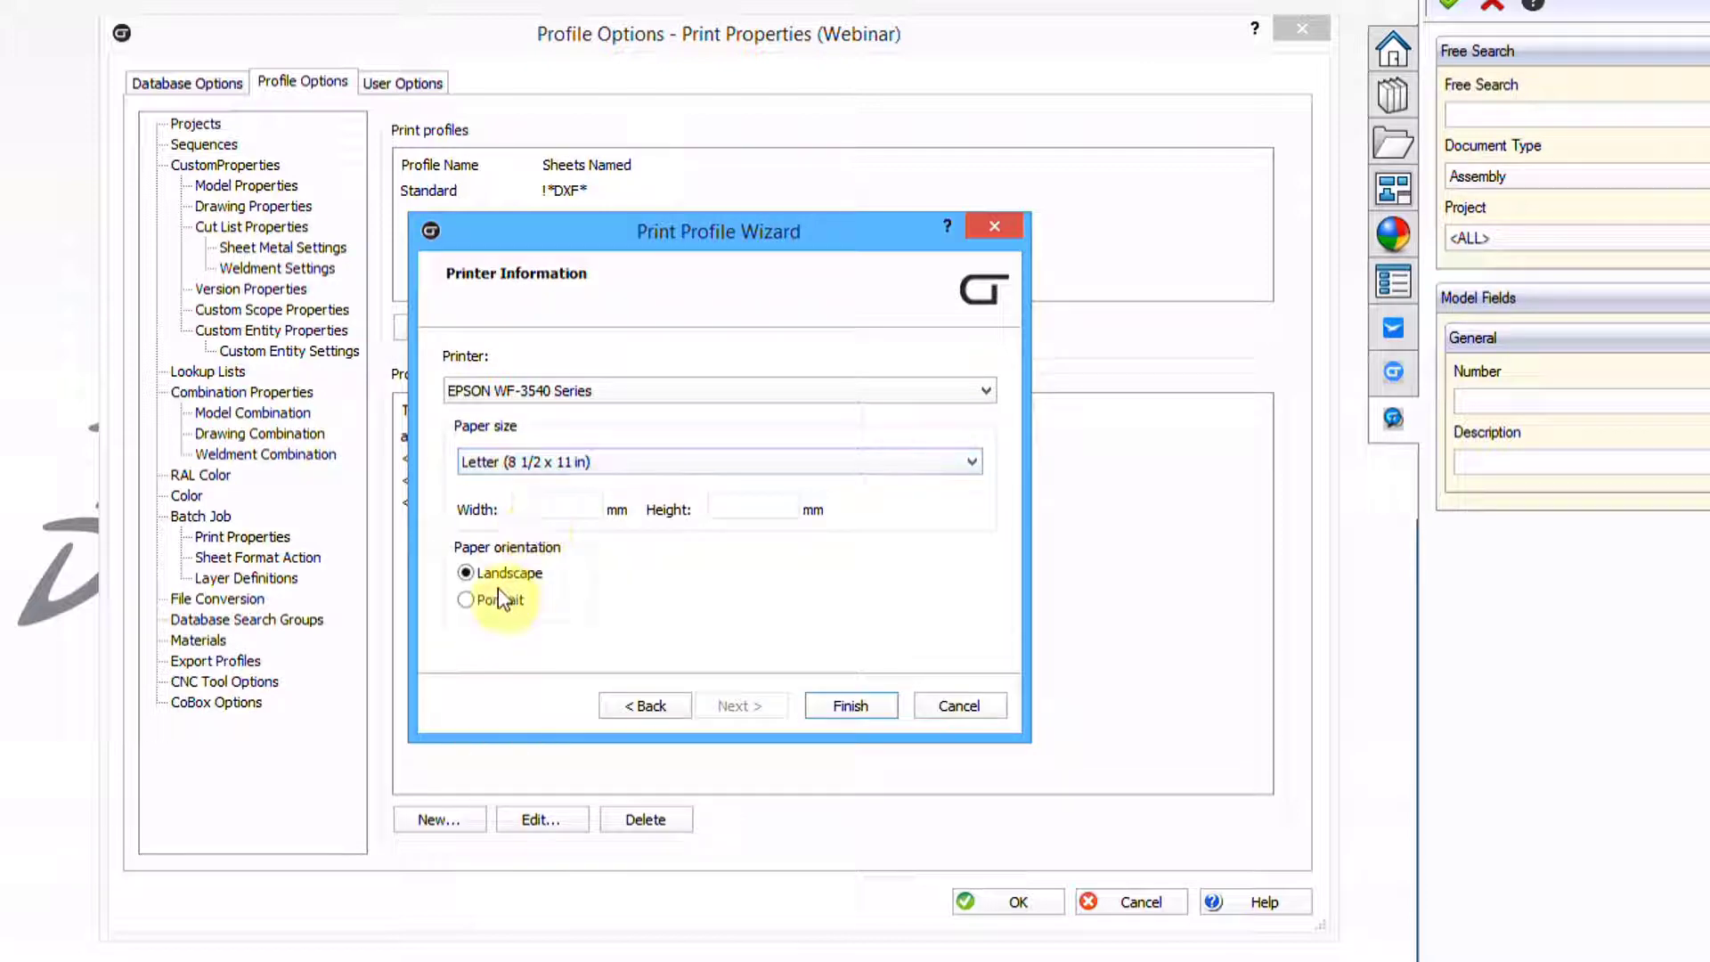
pyautogui.click(839, 706)
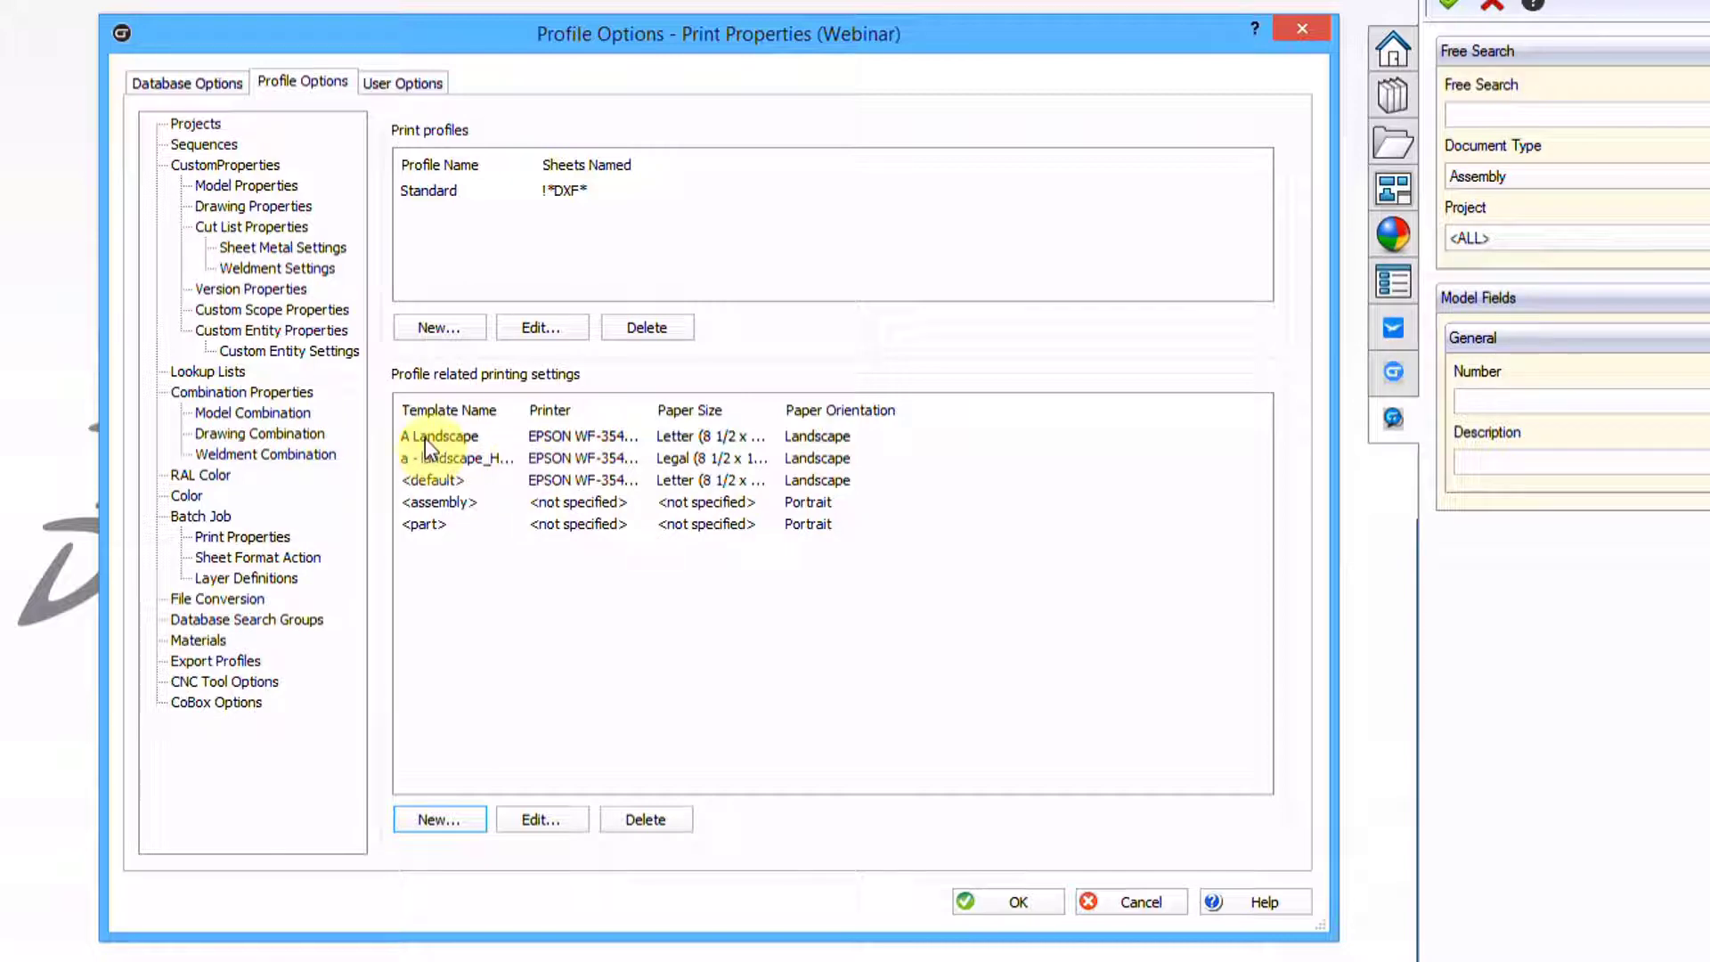
pyautogui.click(435, 480)
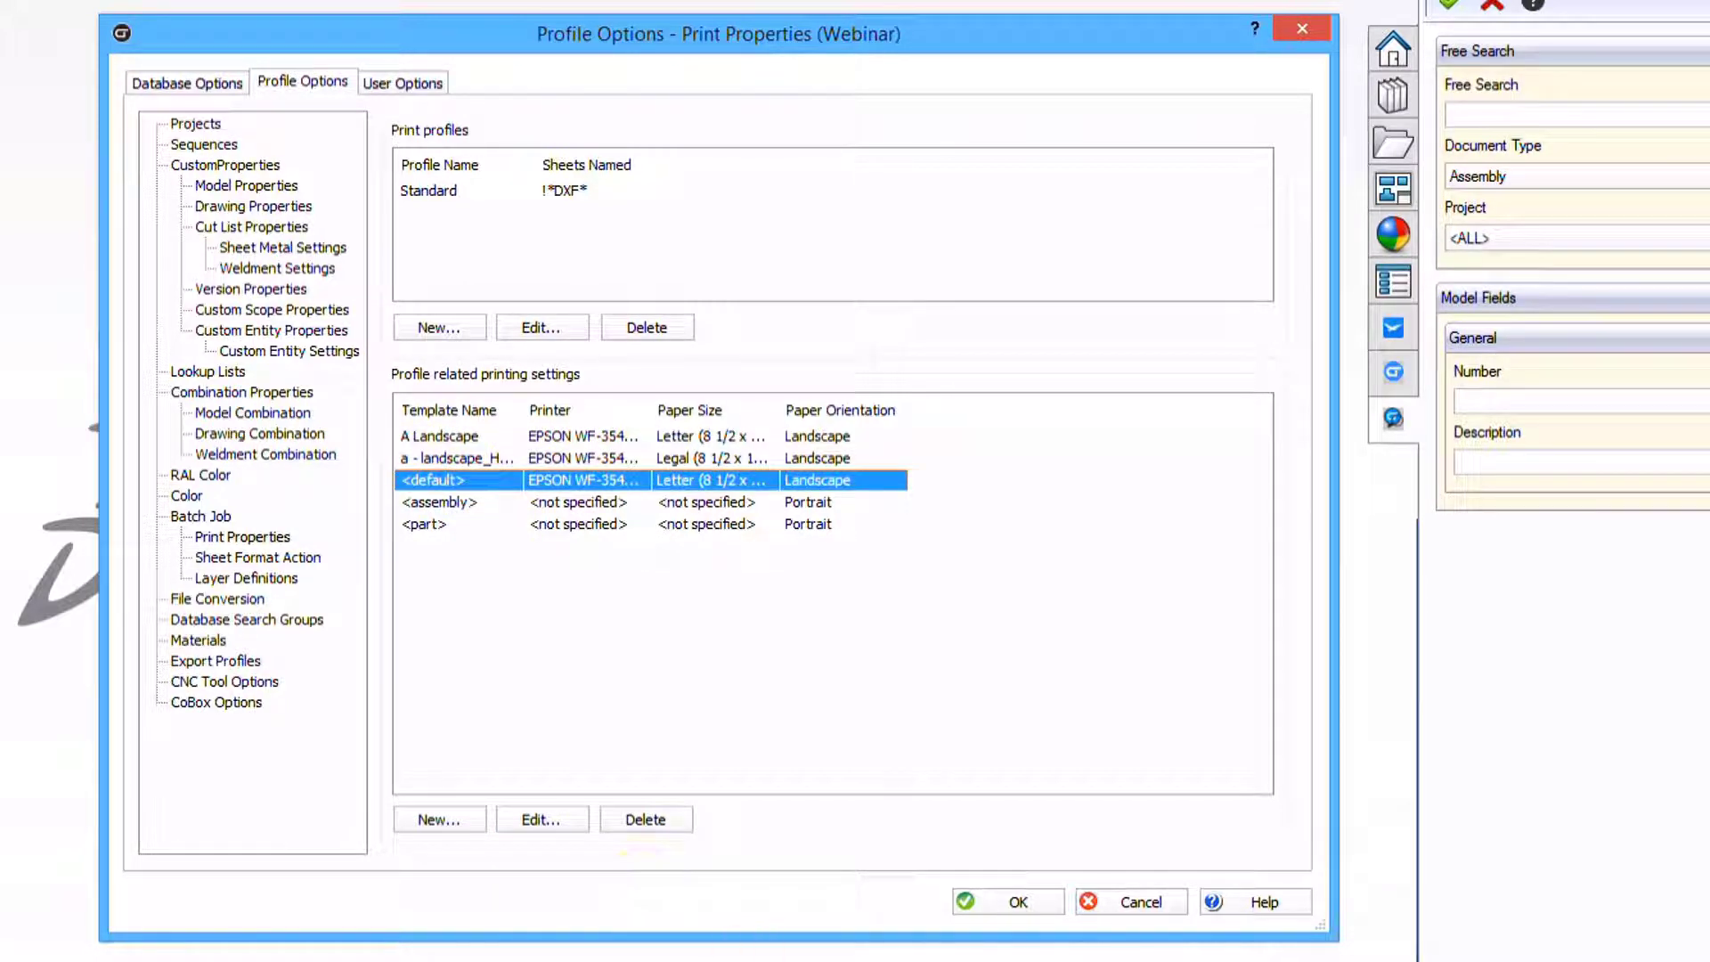
# Save the profile options, search CustomTools for Assembly documents, and pick box_with_lid.sldasm
pyautogui.click(1009, 901)
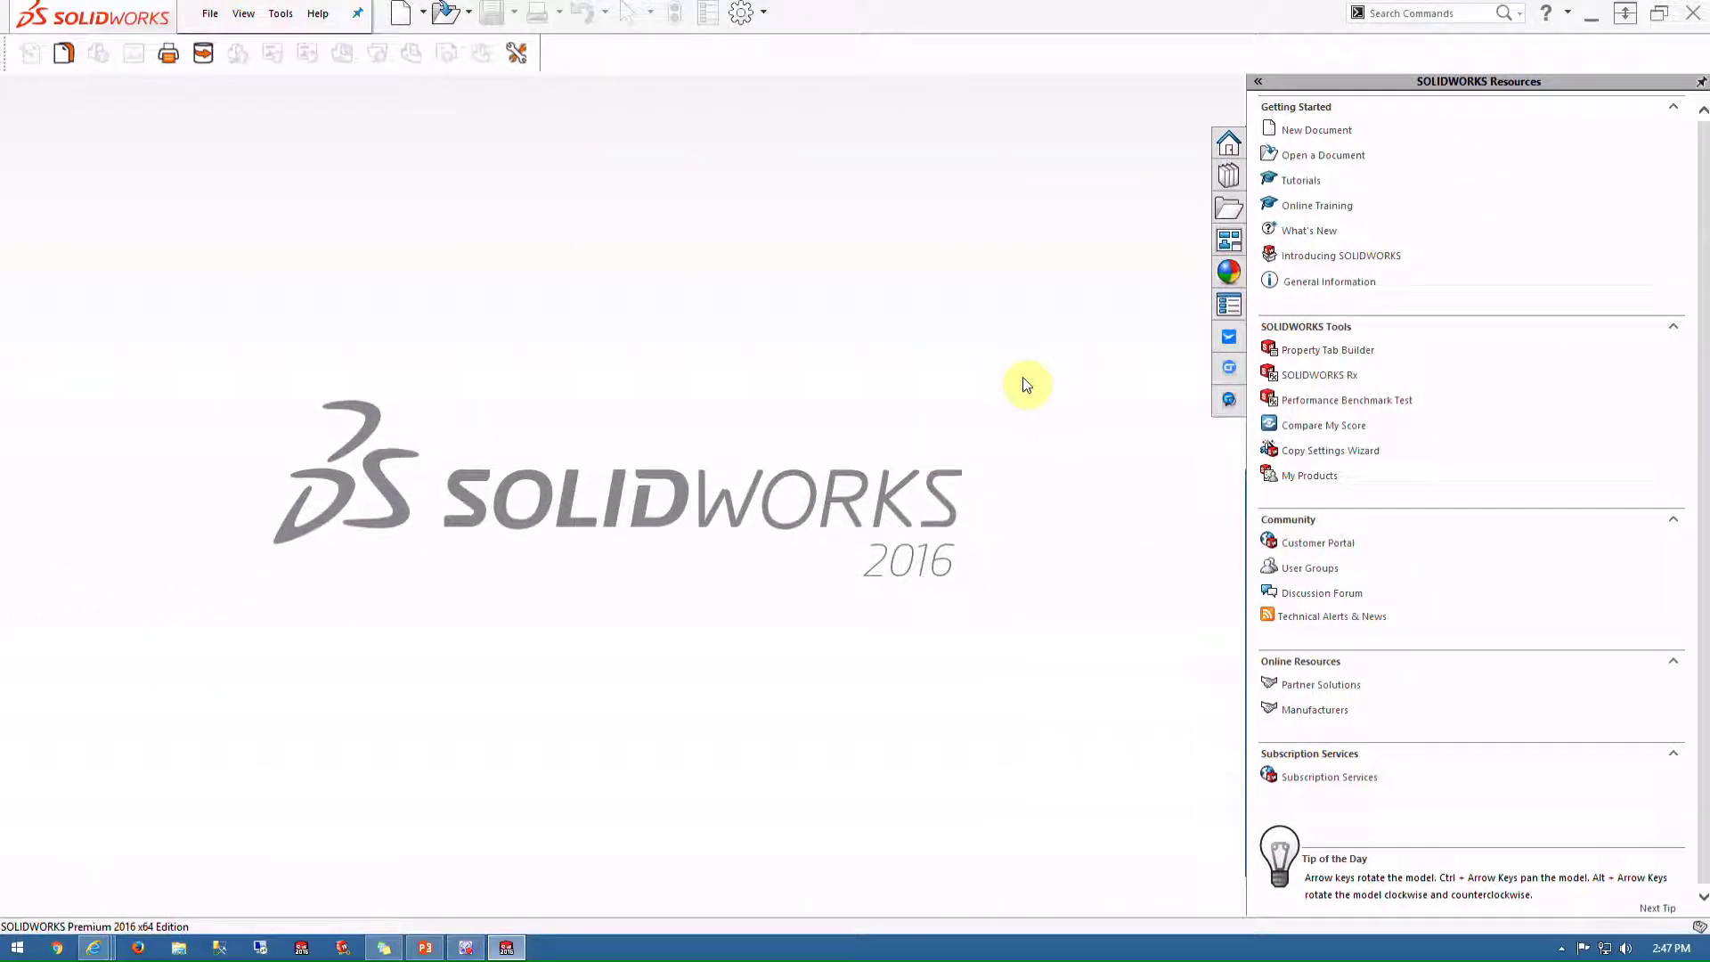
pyautogui.click(1234, 410)
pyautogui.click(1297, 235)
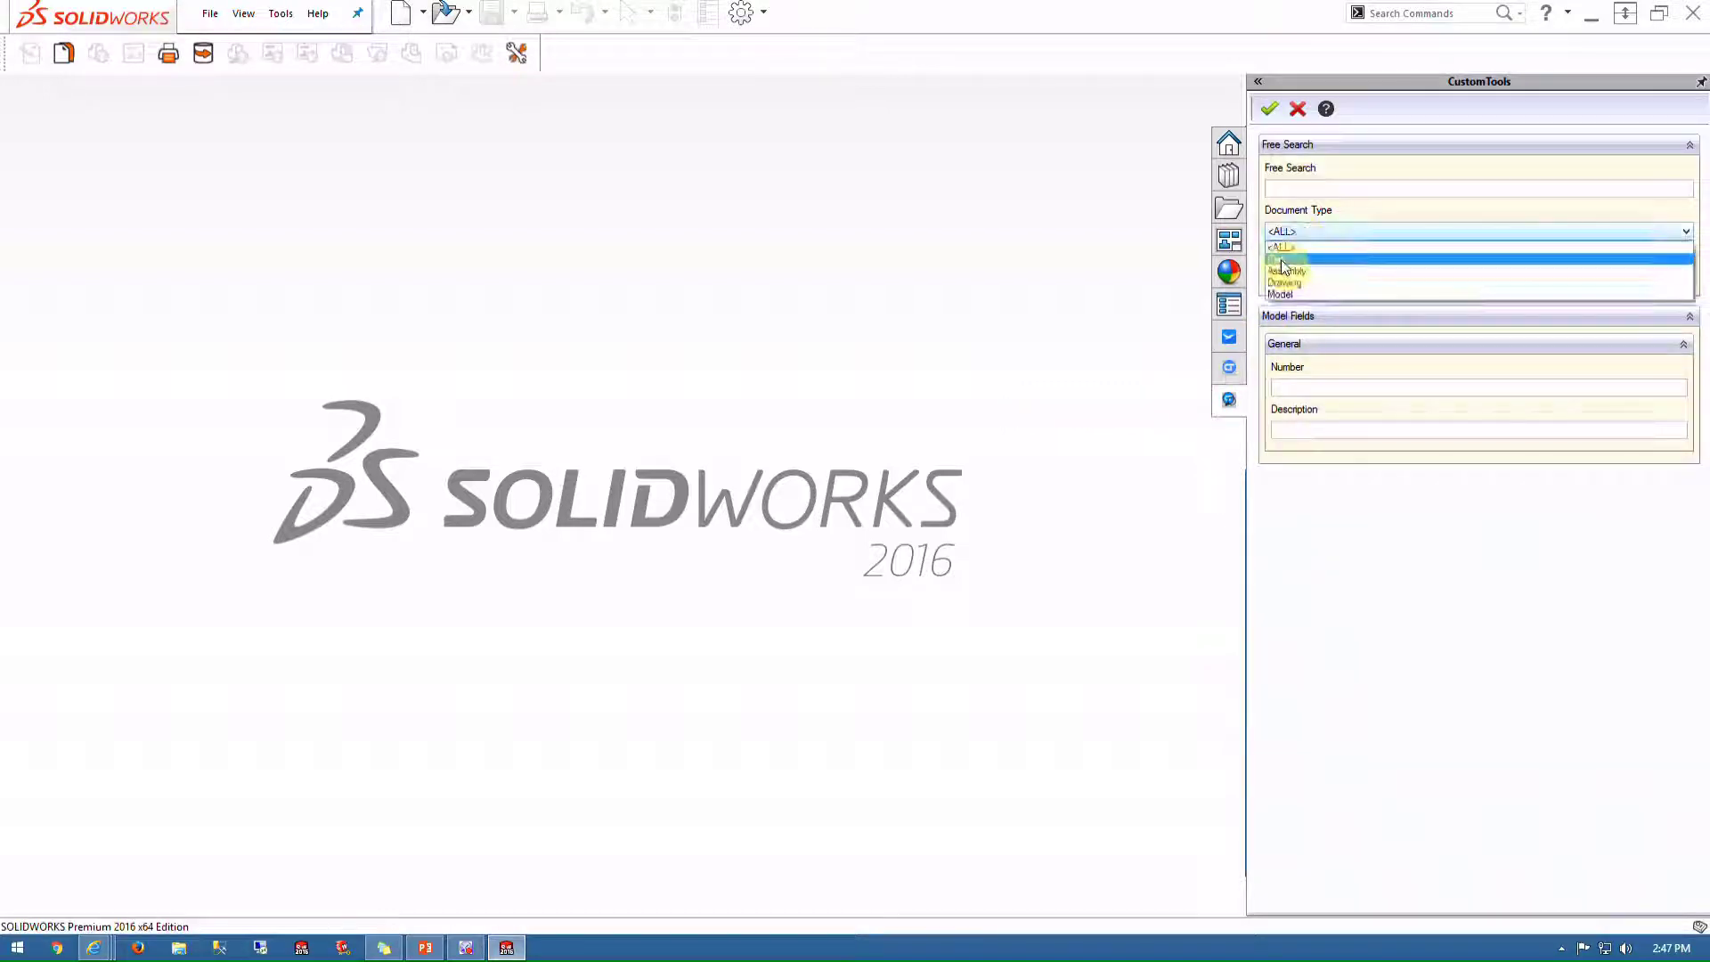
pyautogui.click(1284, 267)
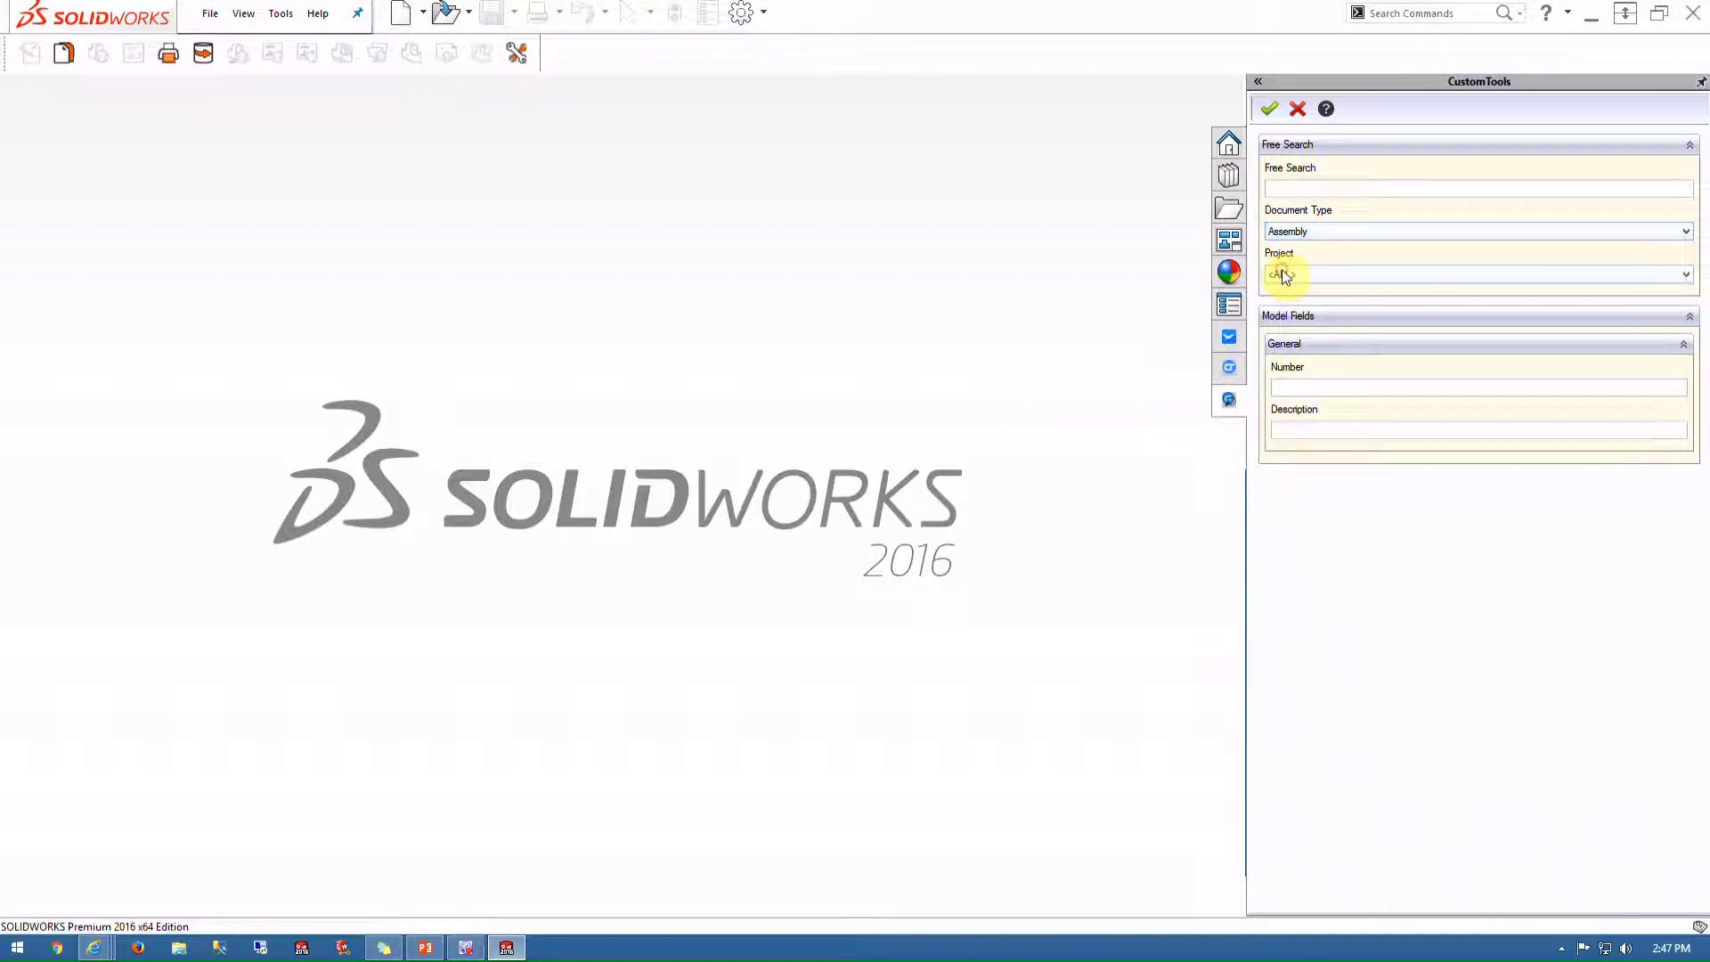
pyautogui.click(1270, 109)
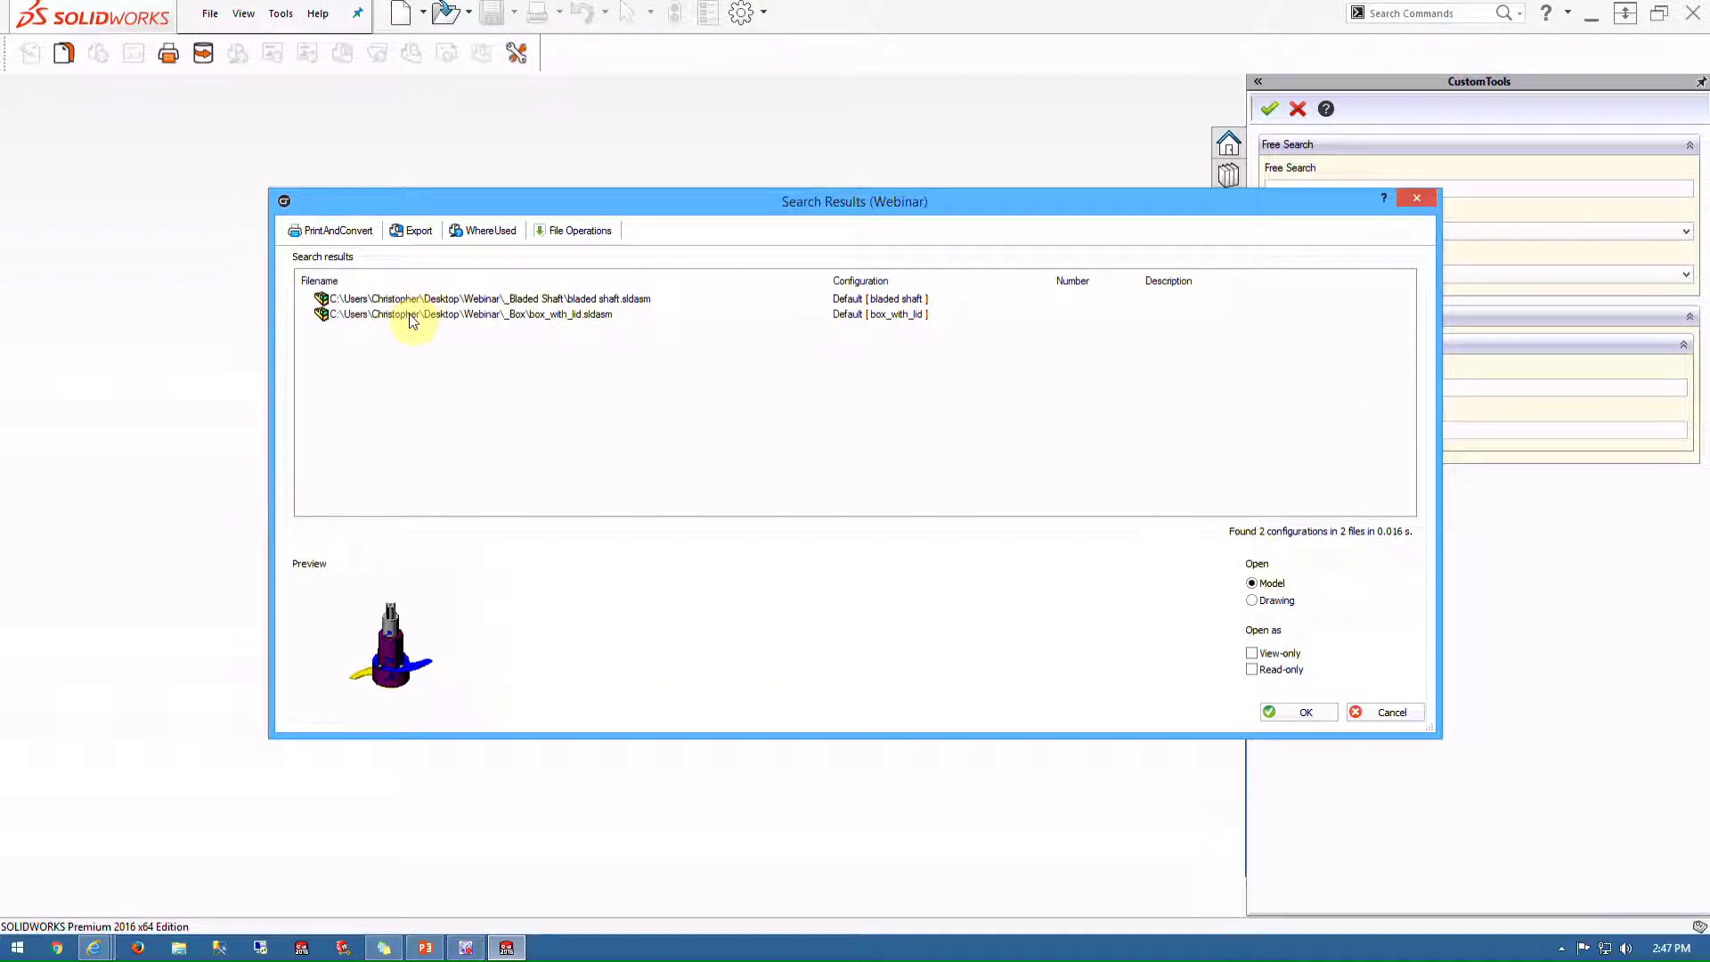
pyautogui.click(409, 313)
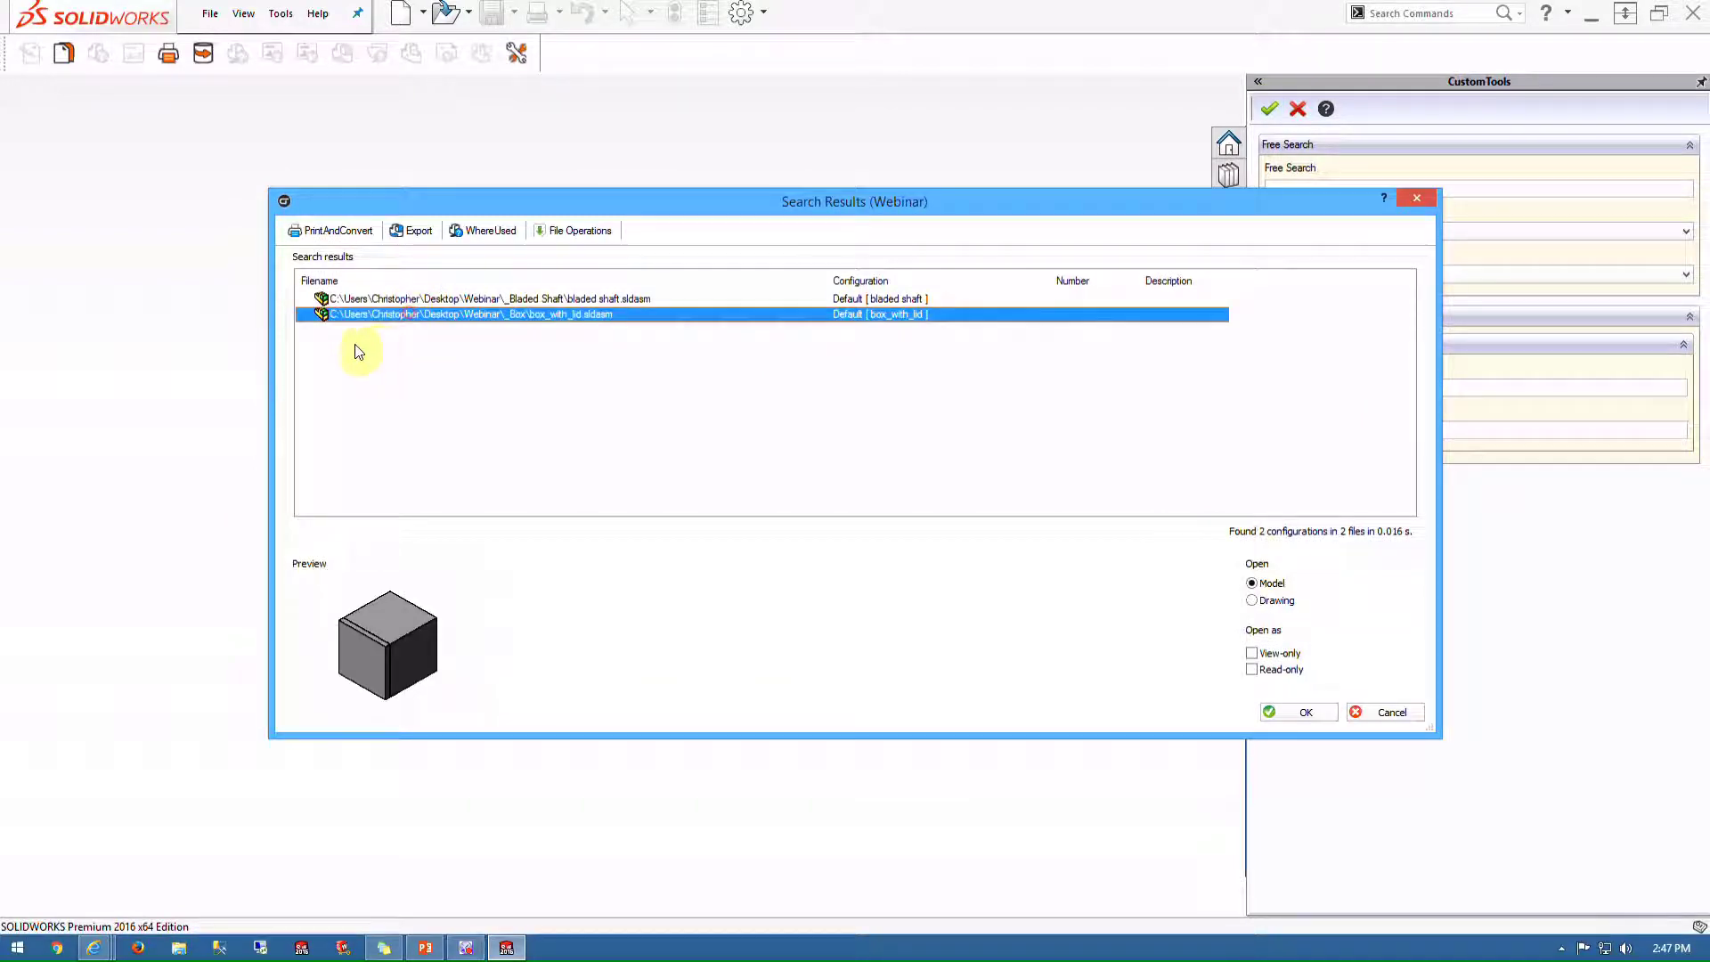
pyautogui.click(352, 230)
# Start a batch operation on box_with_lid's BOM and enable the PDF and STEP conversion rules
pyautogui.click(373, 271)
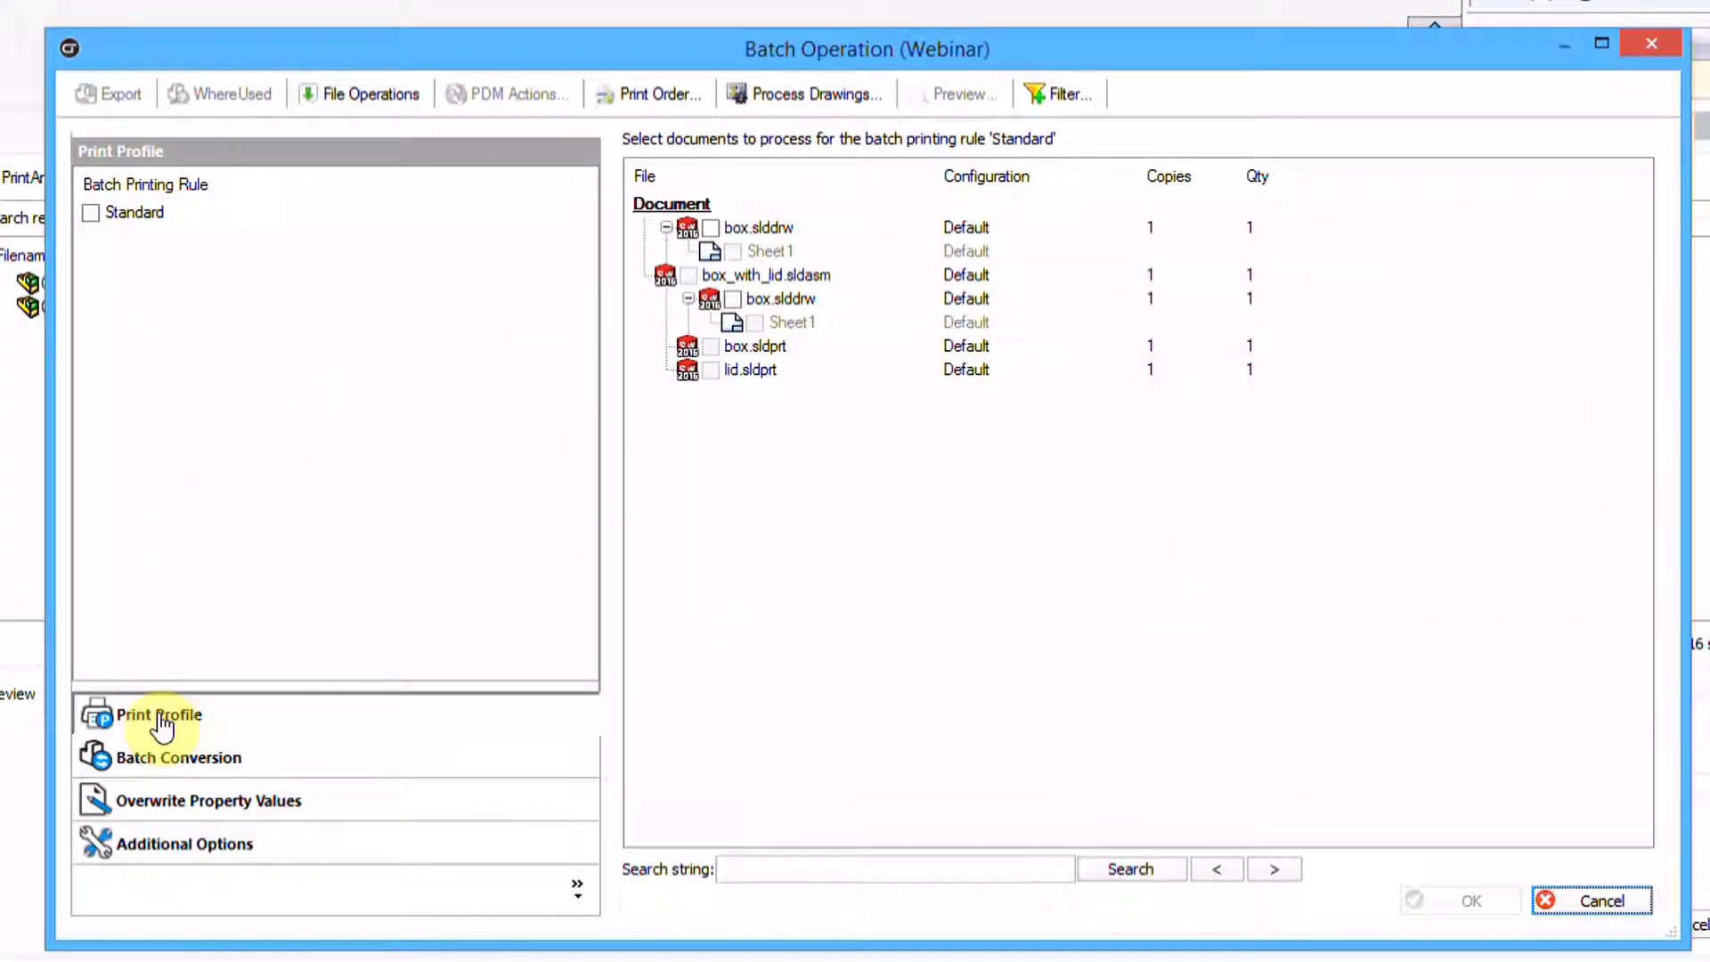
pyautogui.click(165, 761)
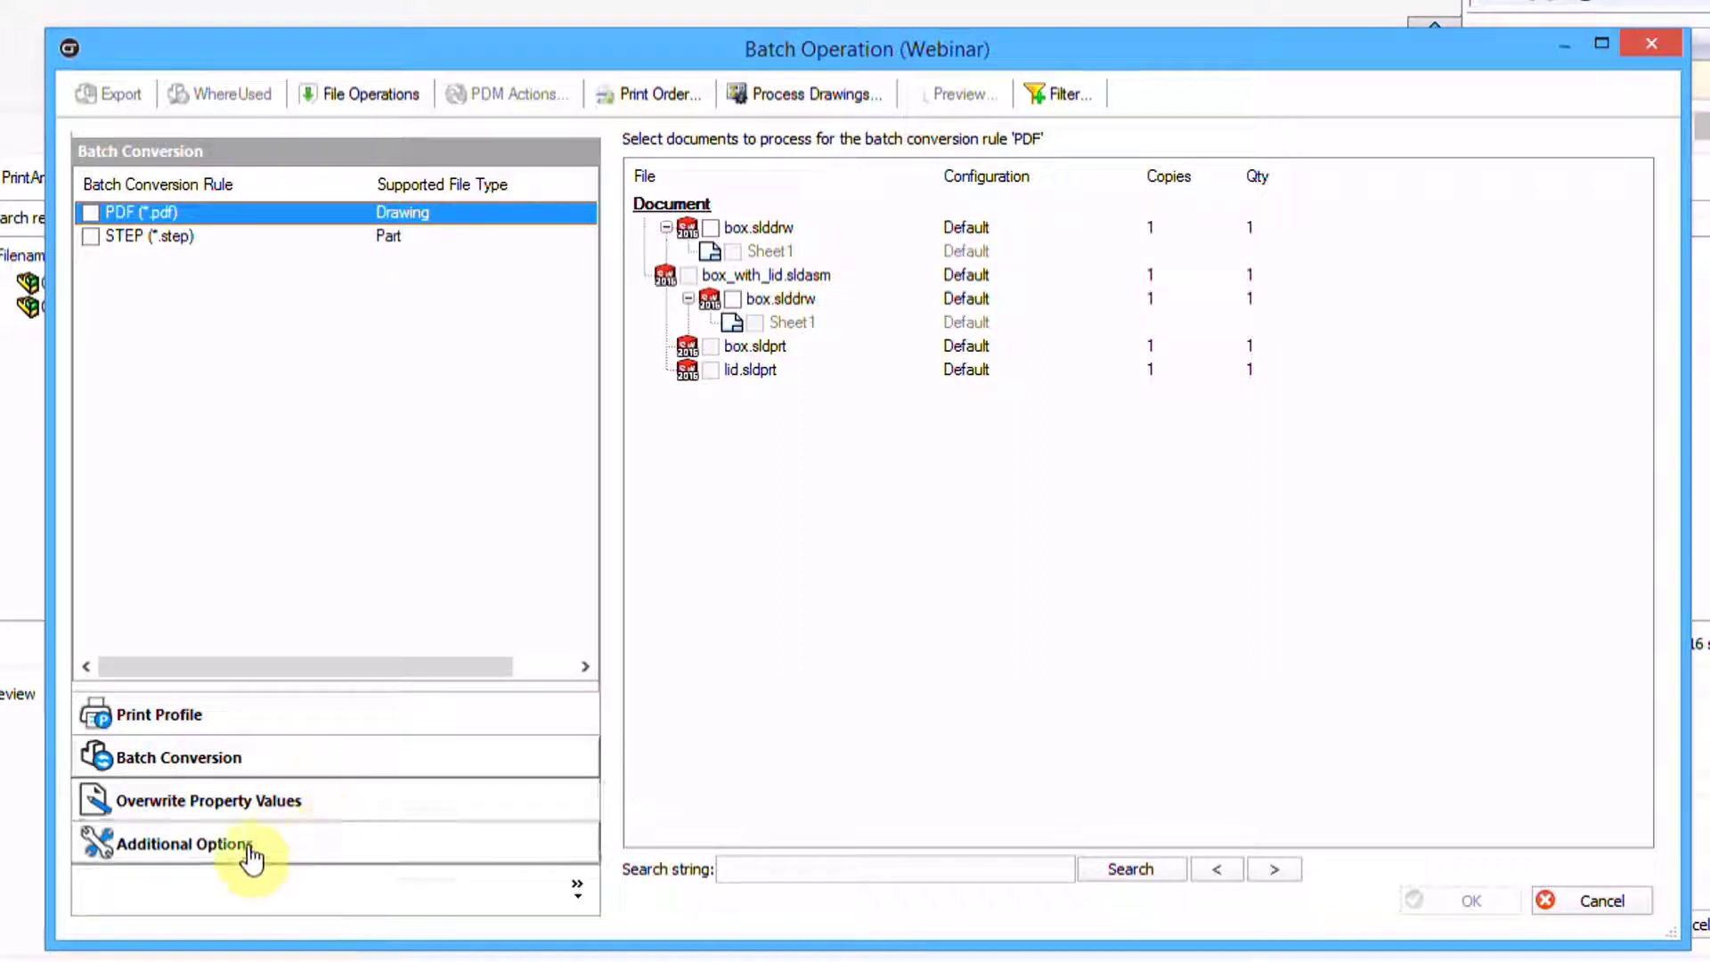
pyautogui.click(178, 711)
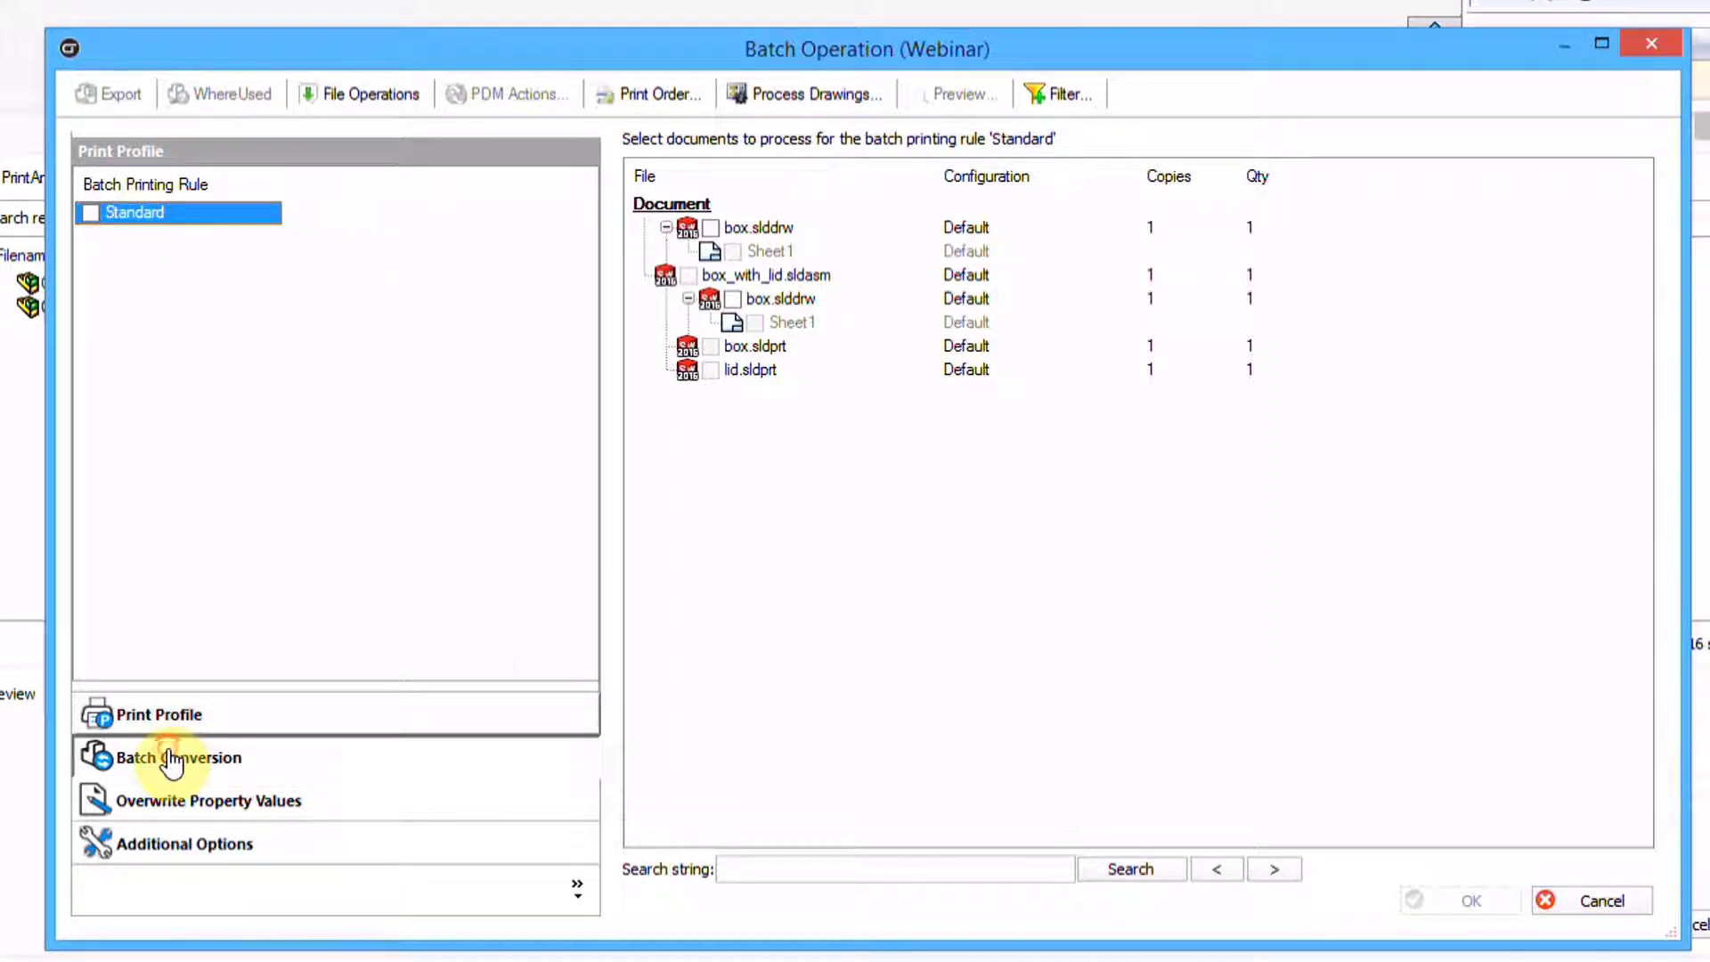
pyautogui.click(178, 759)
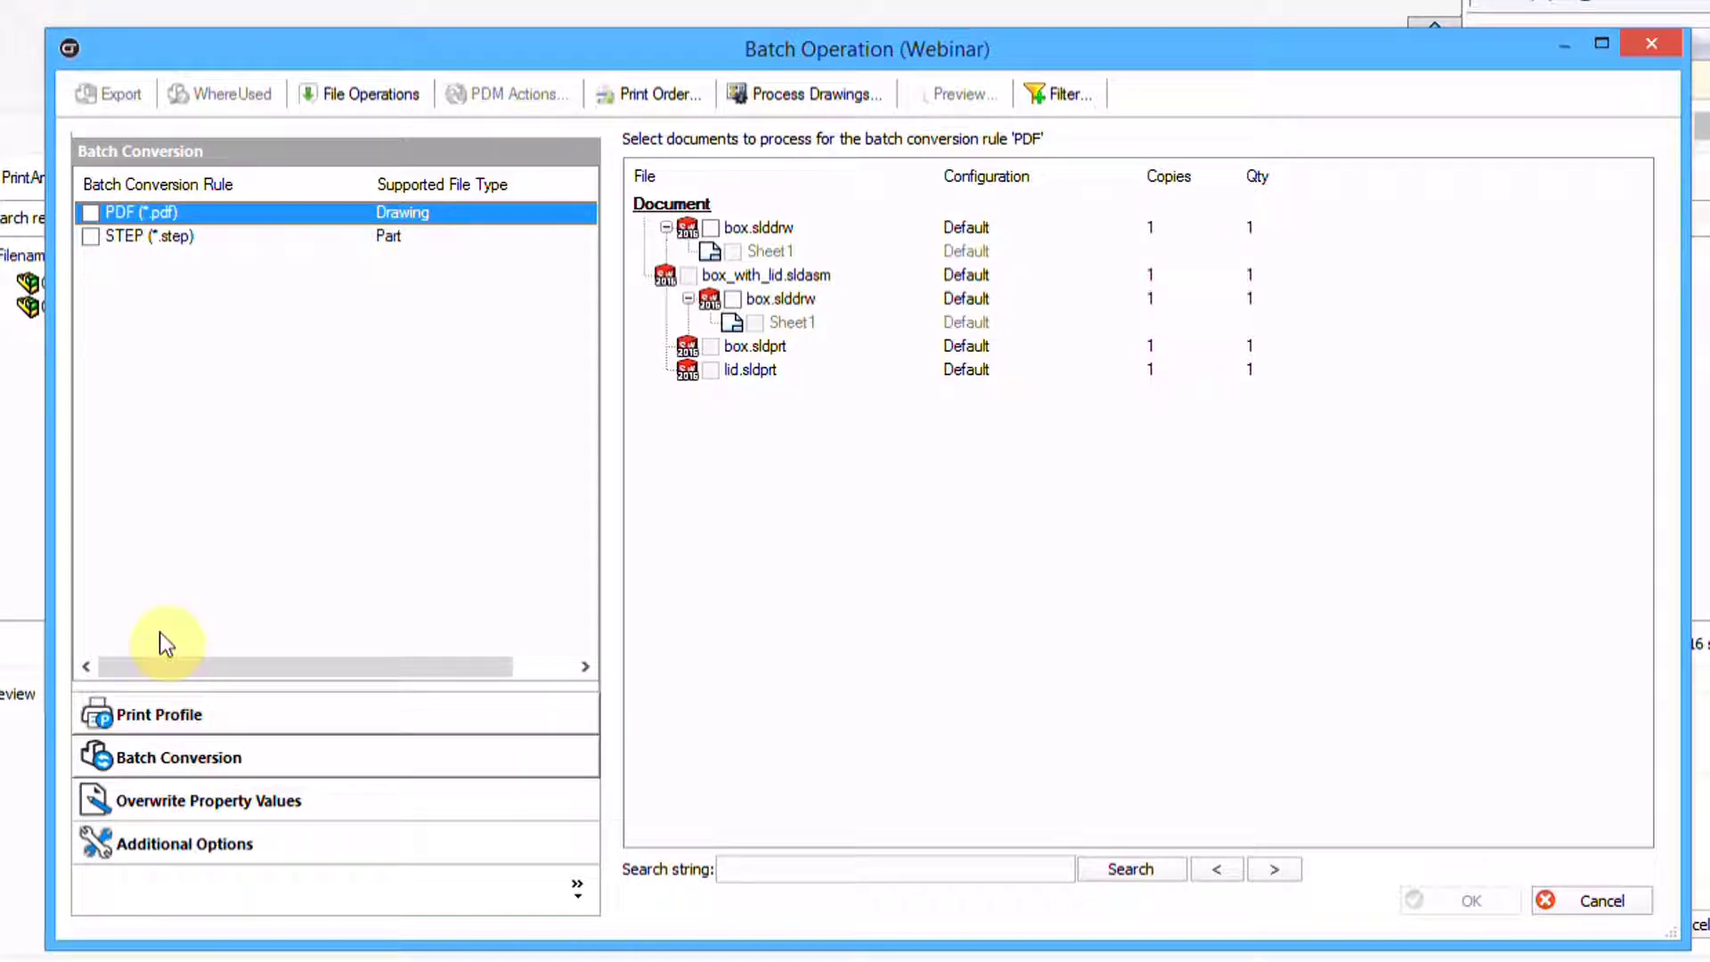
pyautogui.click(91, 214)
pyautogui.click(90, 237)
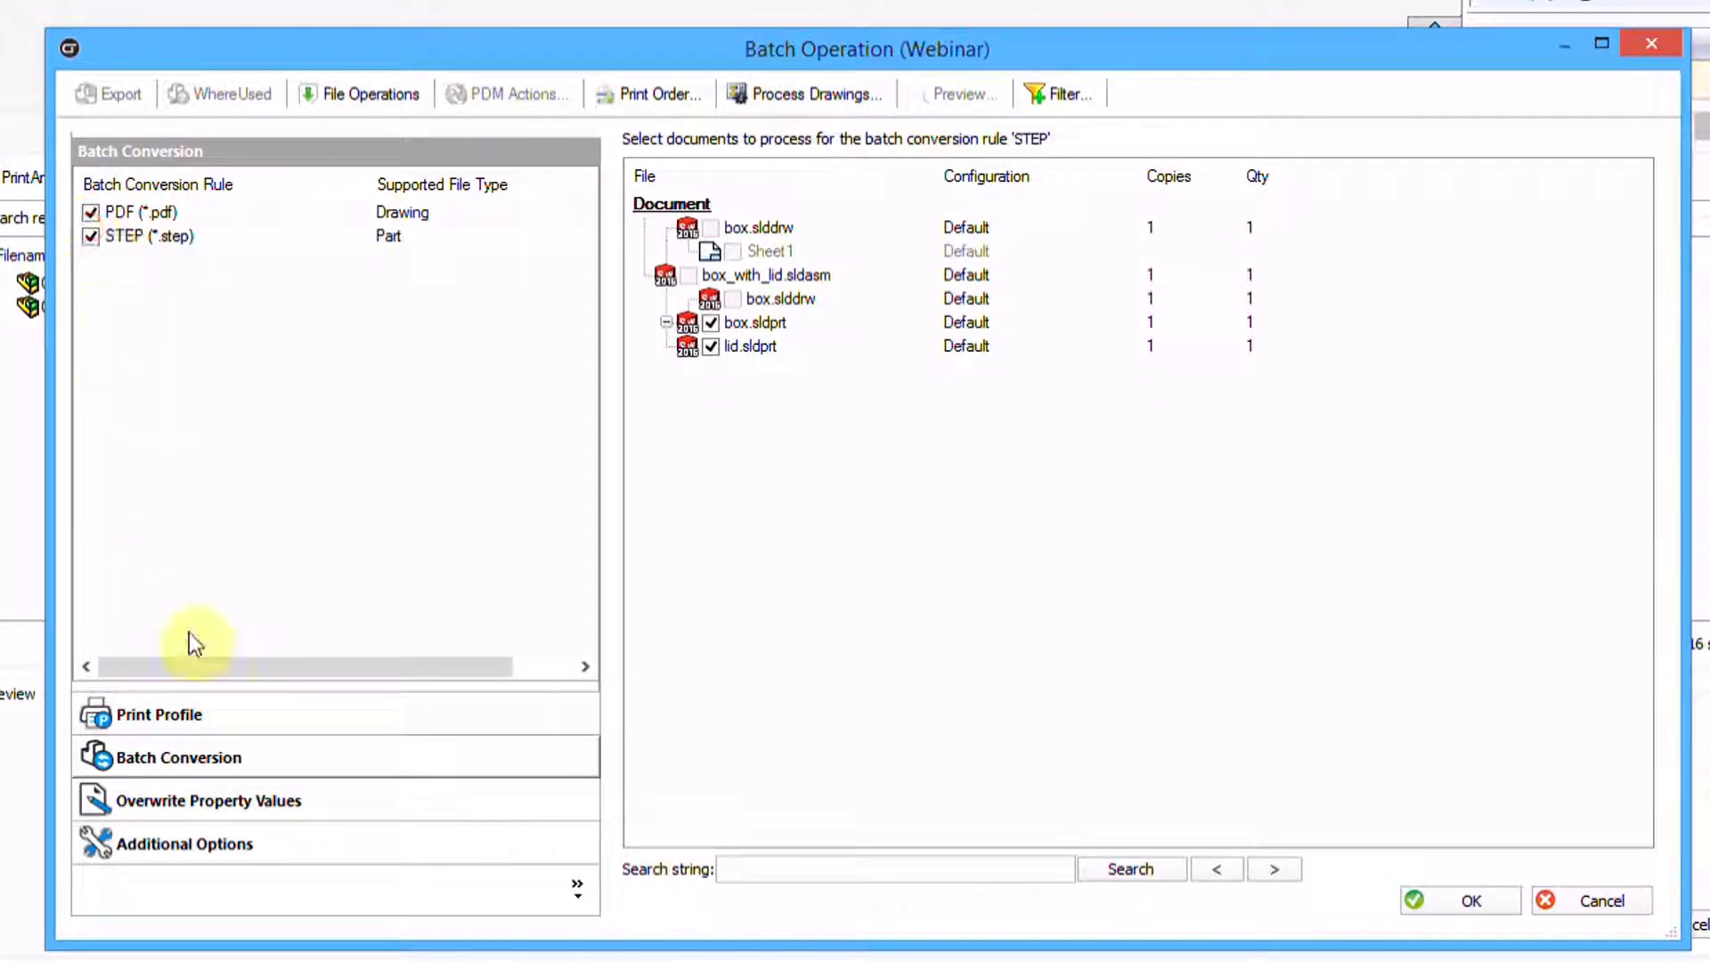
# Toggle the Standard print profile on and back off, then show Overwrite Property Values
pyautogui.click(198, 713)
pyautogui.click(86, 214)
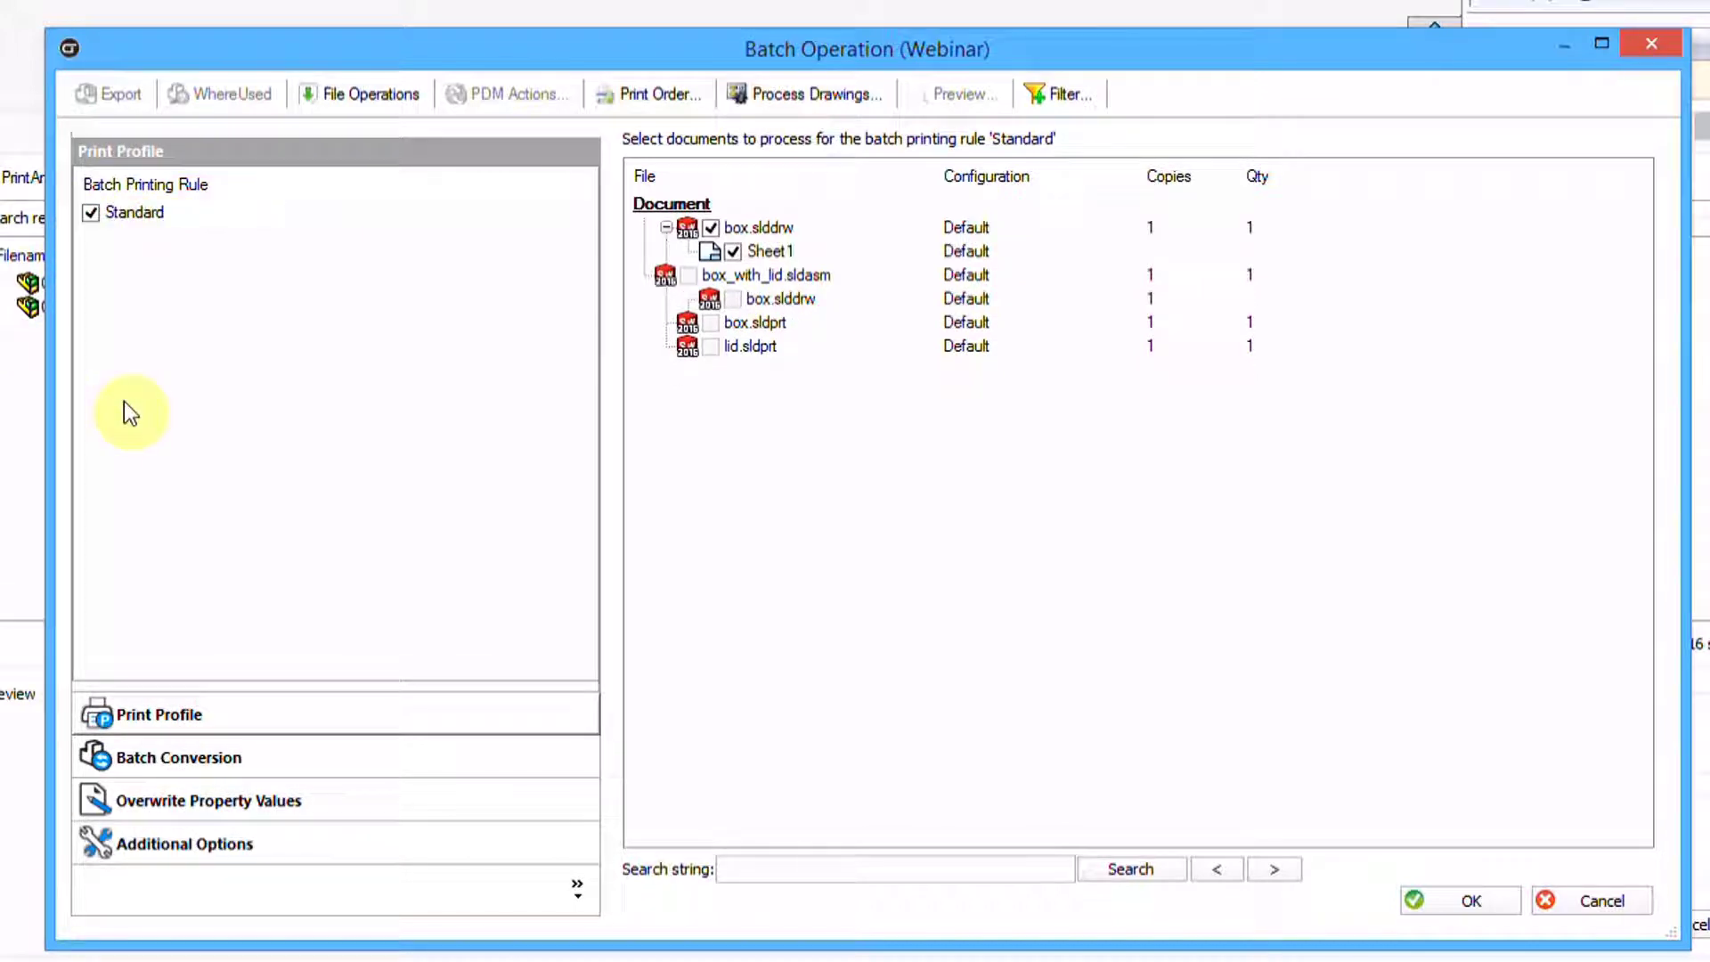
pyautogui.click(253, 765)
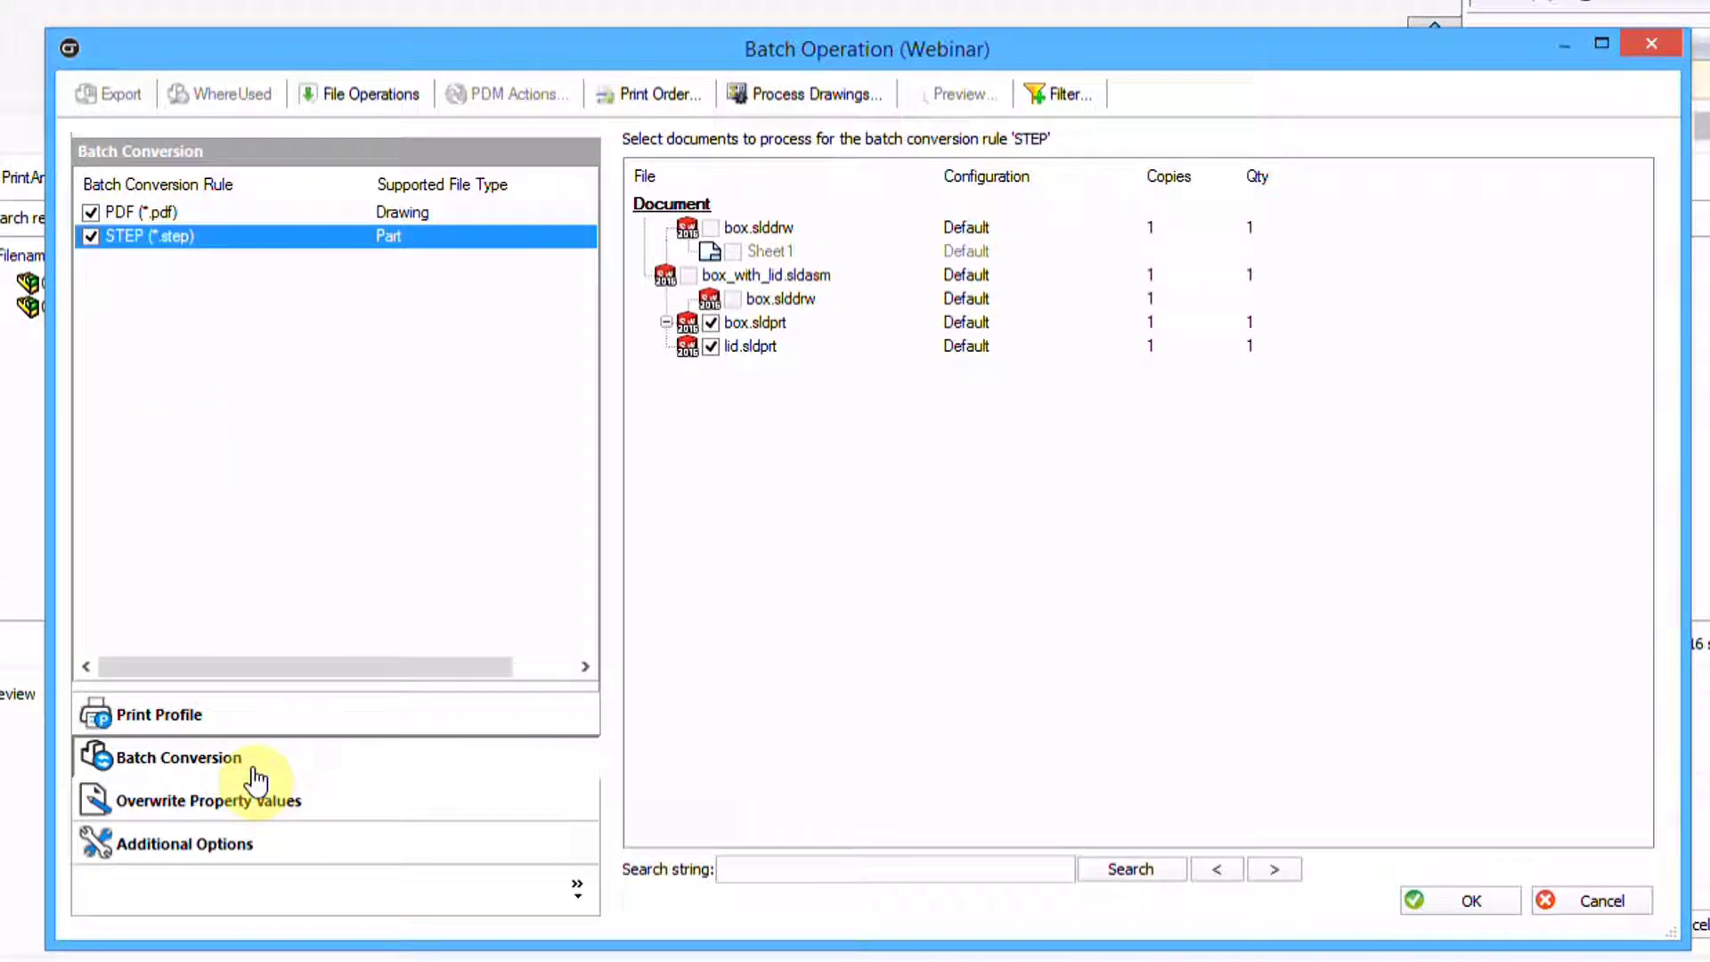
pyautogui.click(217, 716)
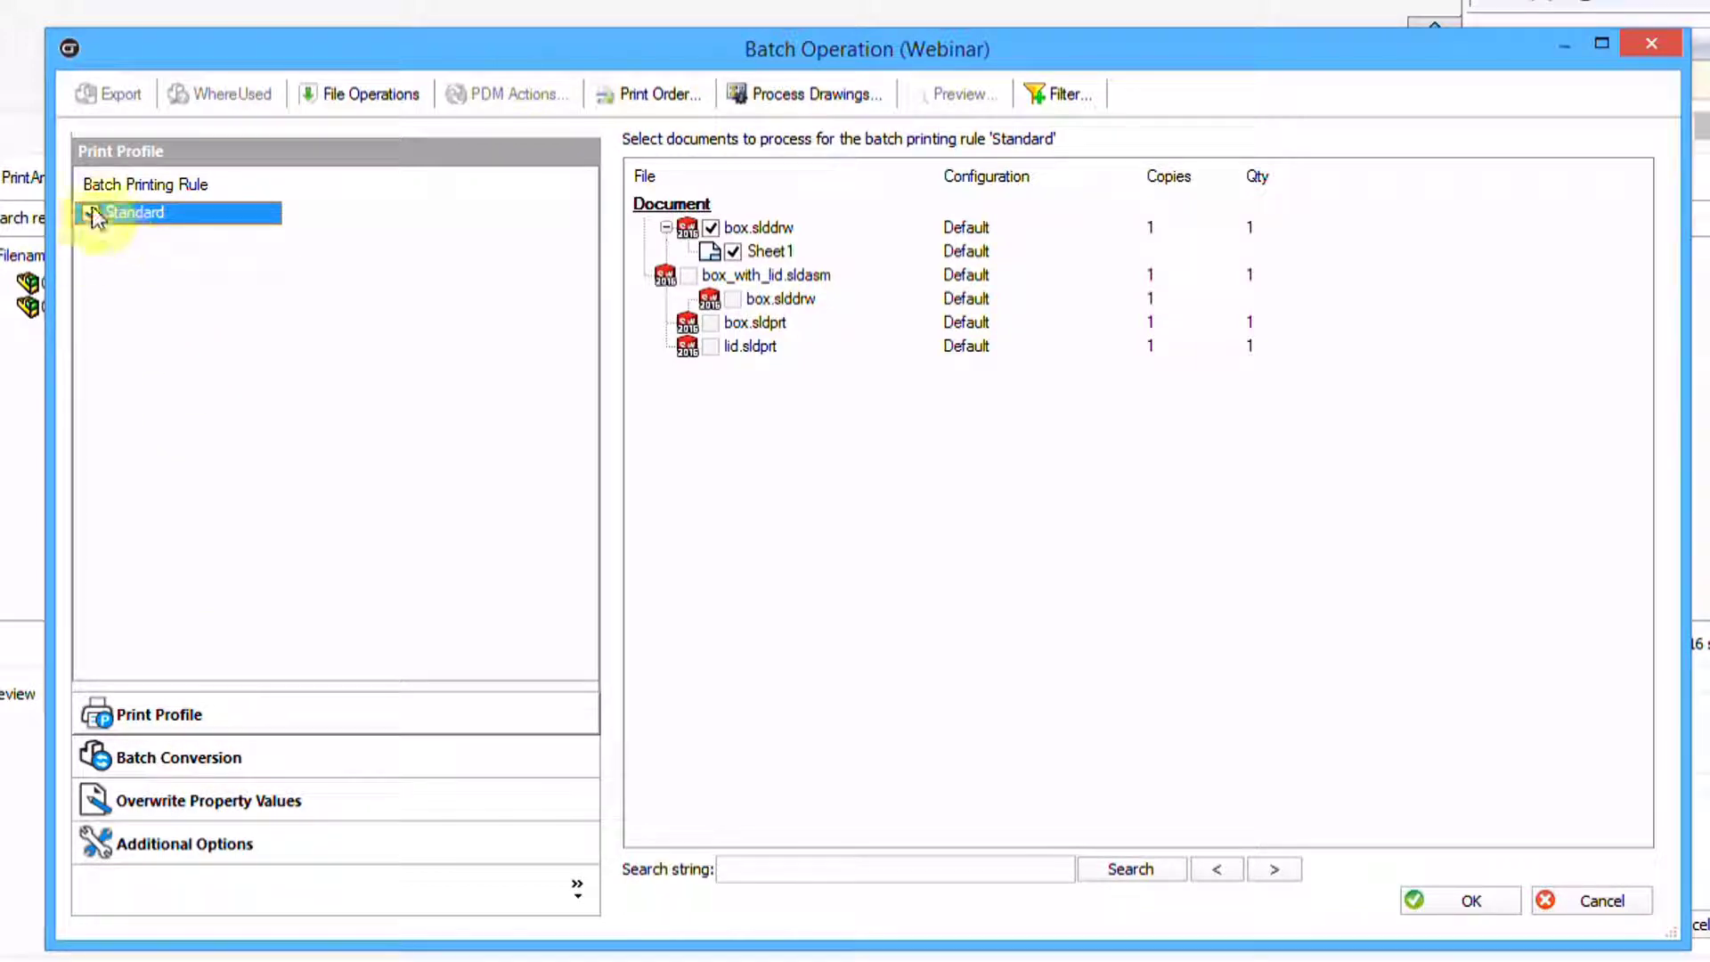
pyautogui.click(91, 212)
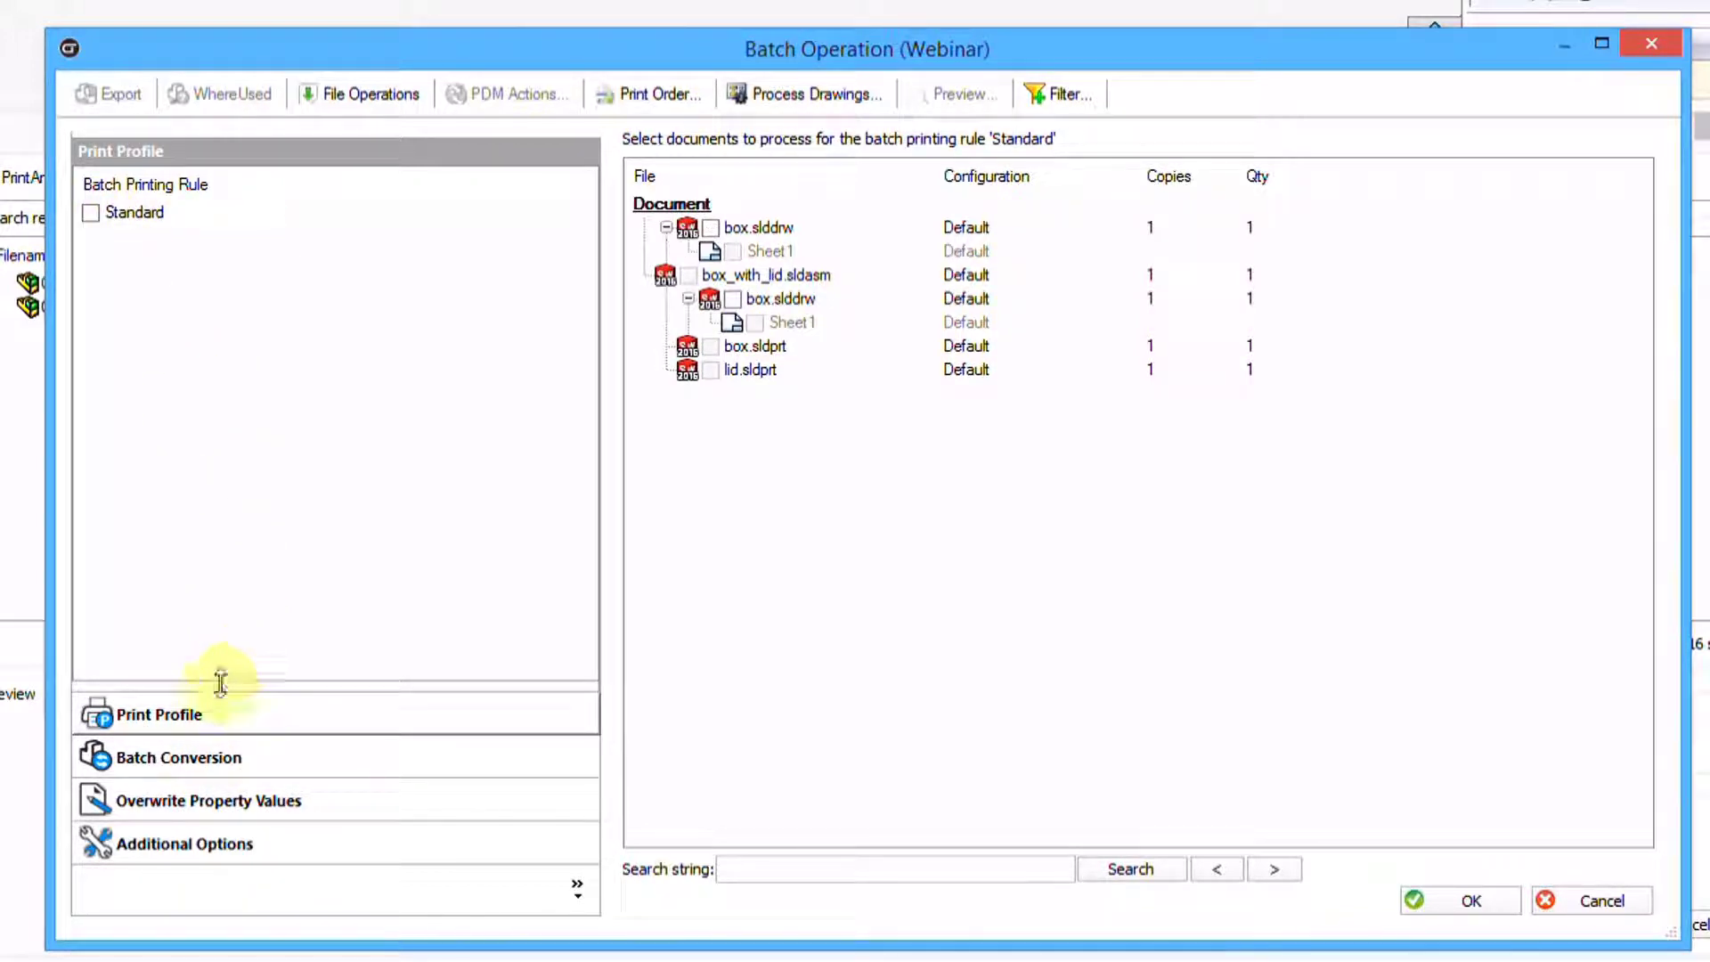
pyautogui.click(229, 755)
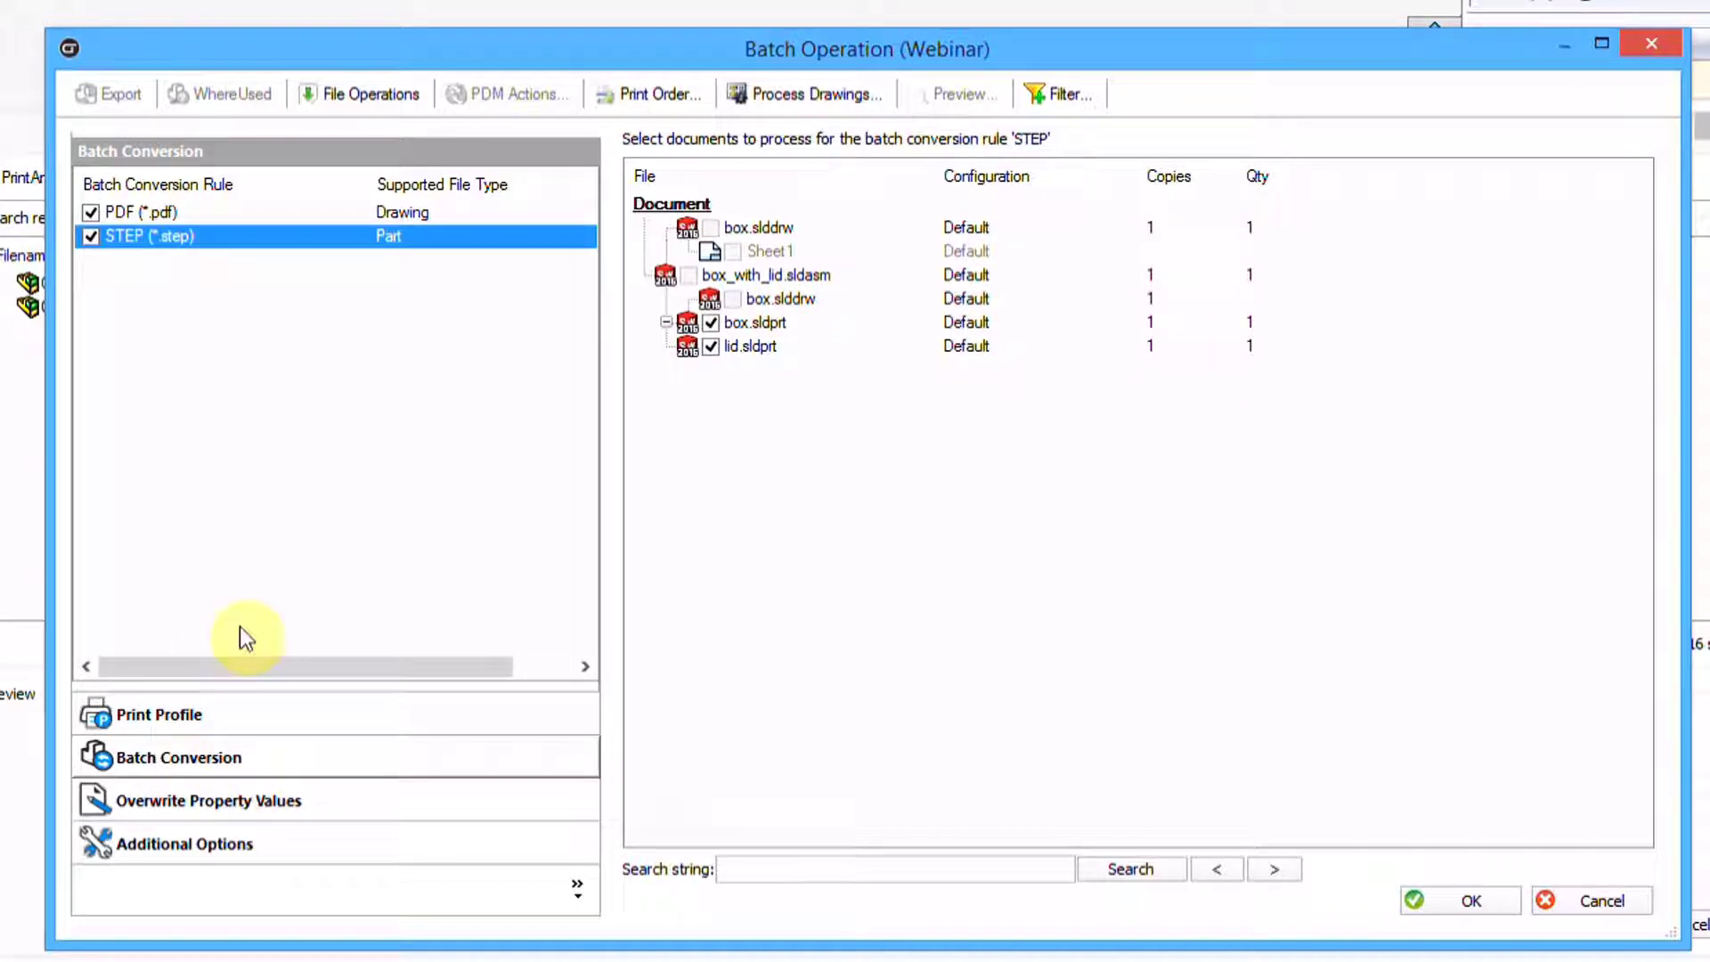
pyautogui.click(254, 802)
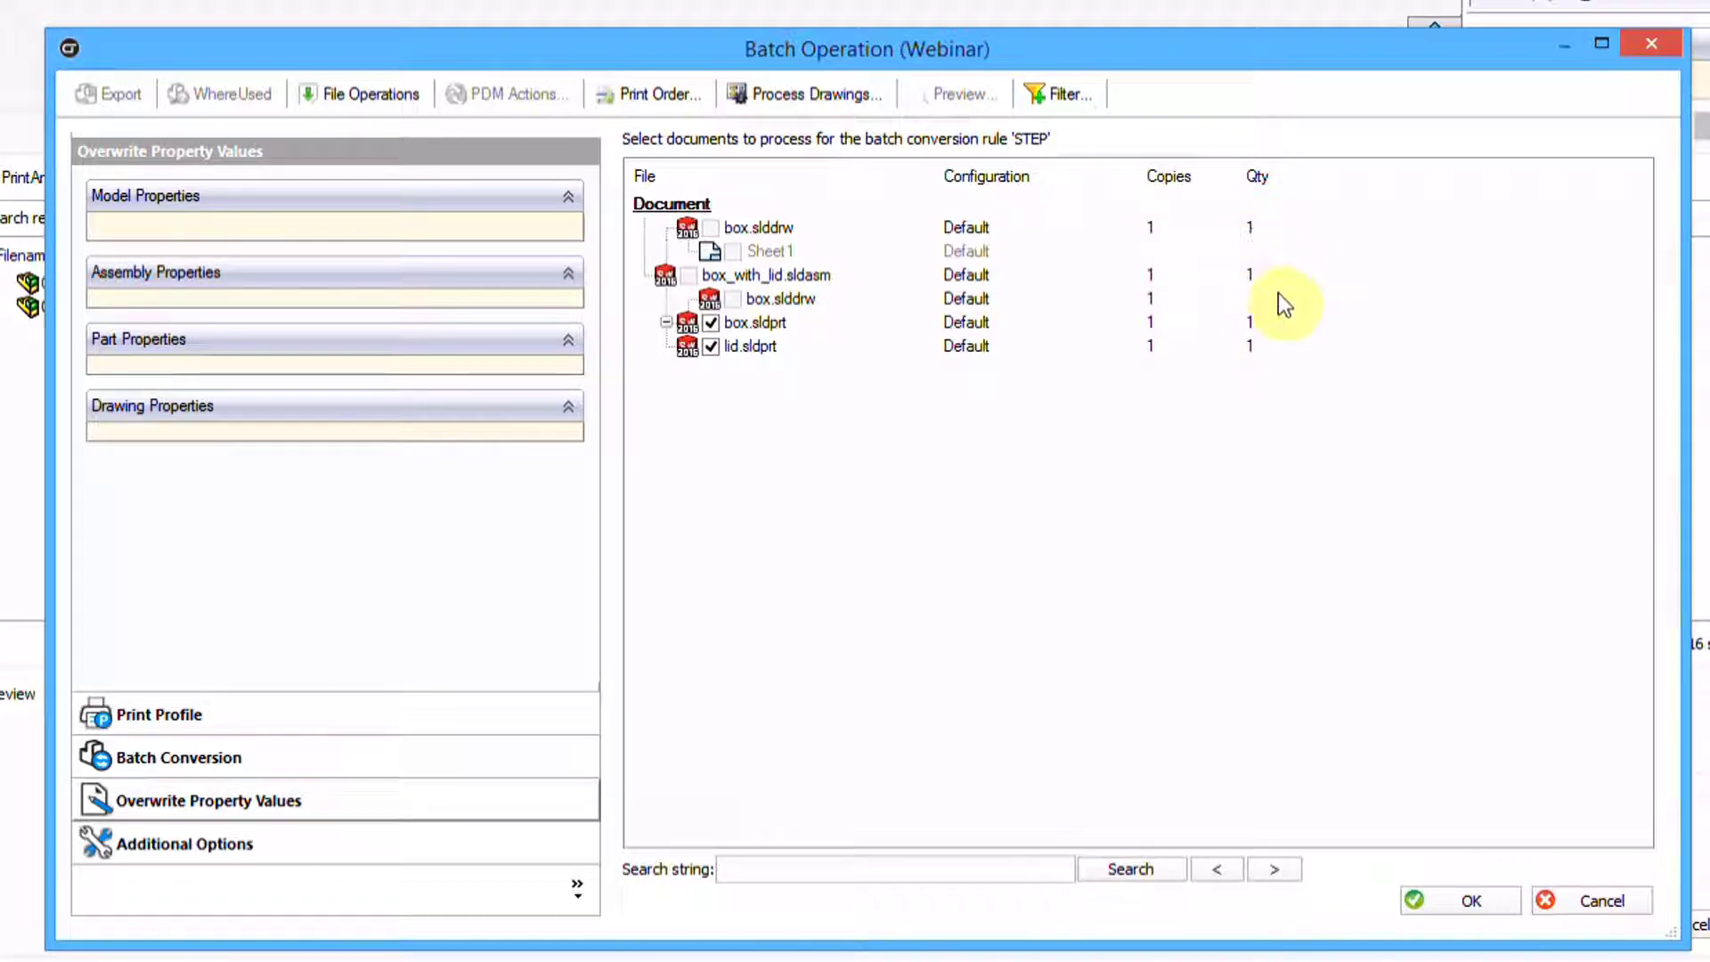
# Enter quantity 15 for box_with_lid.sldasm and apply it to all listed documents
pyautogui.click(1251, 283)
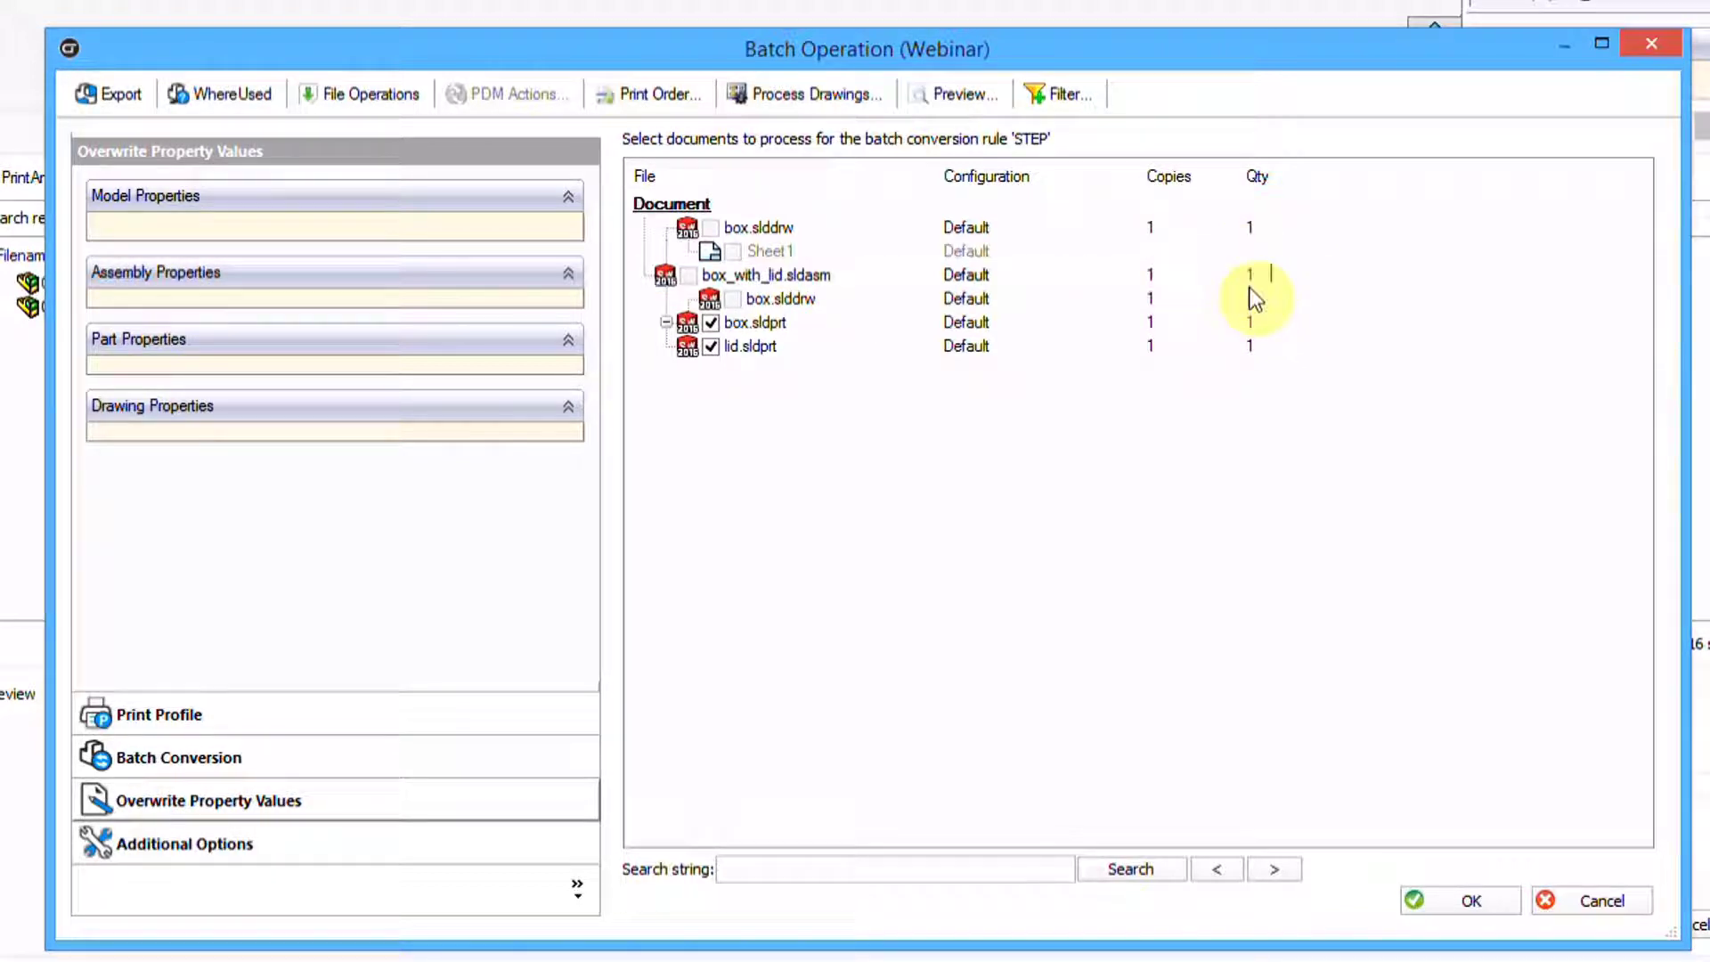
pyautogui.write('15')
pyautogui.press('Return')
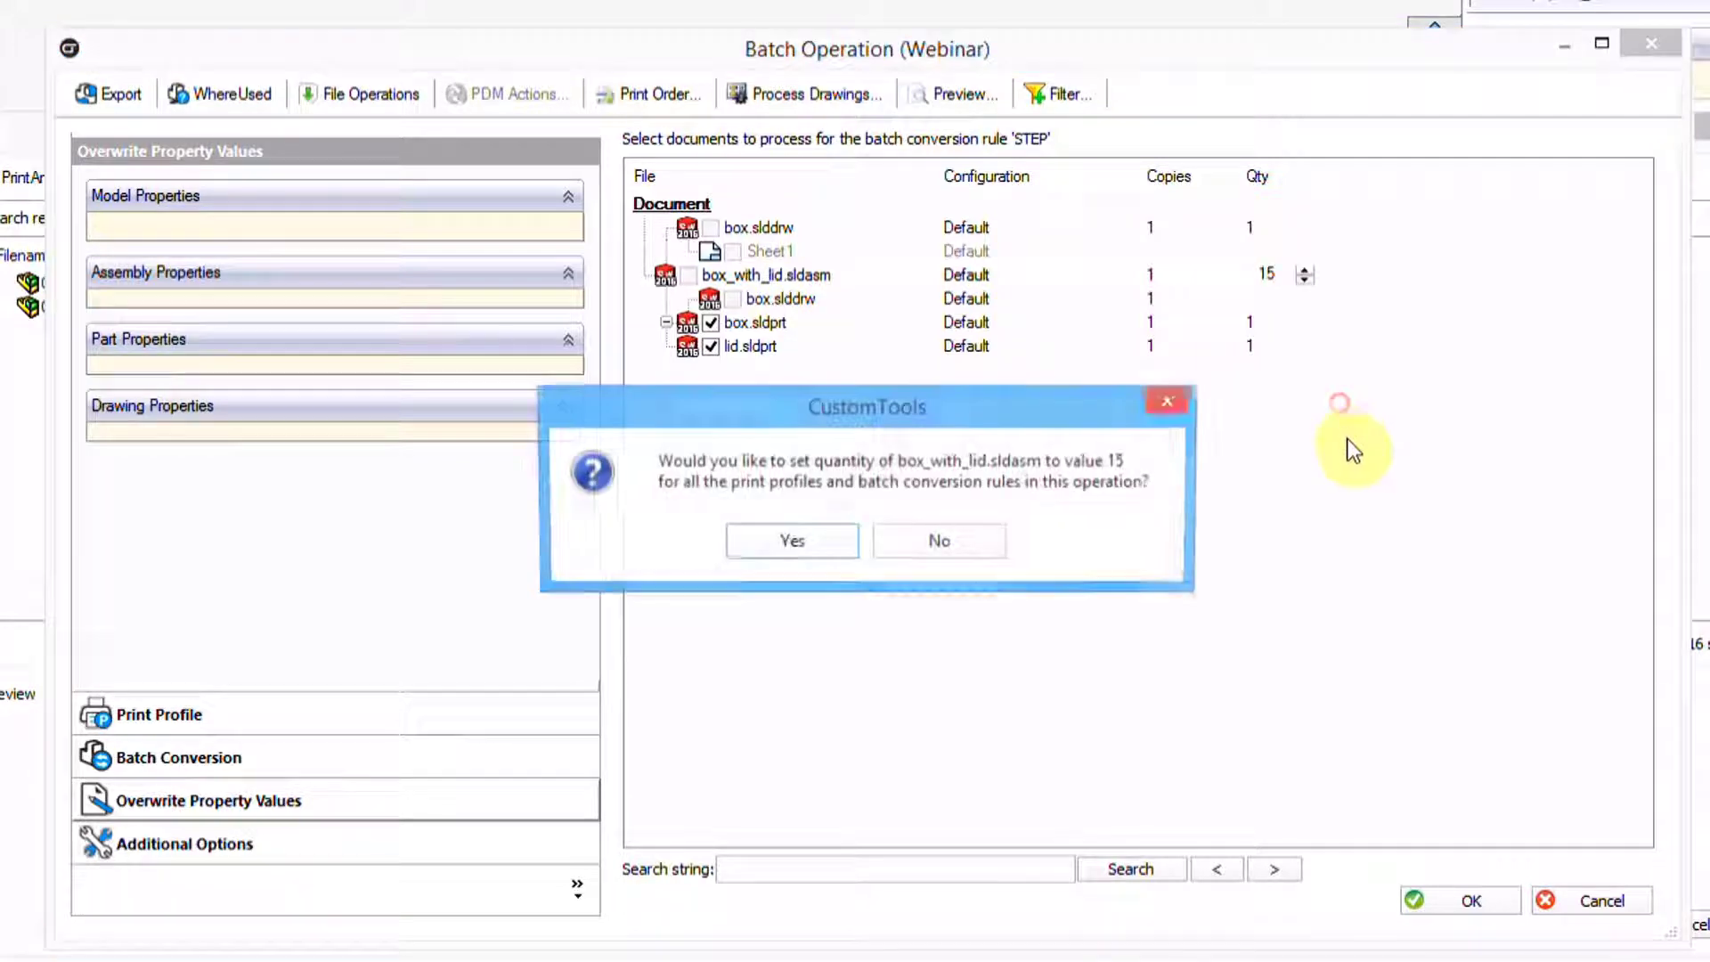
pyautogui.click(846, 546)
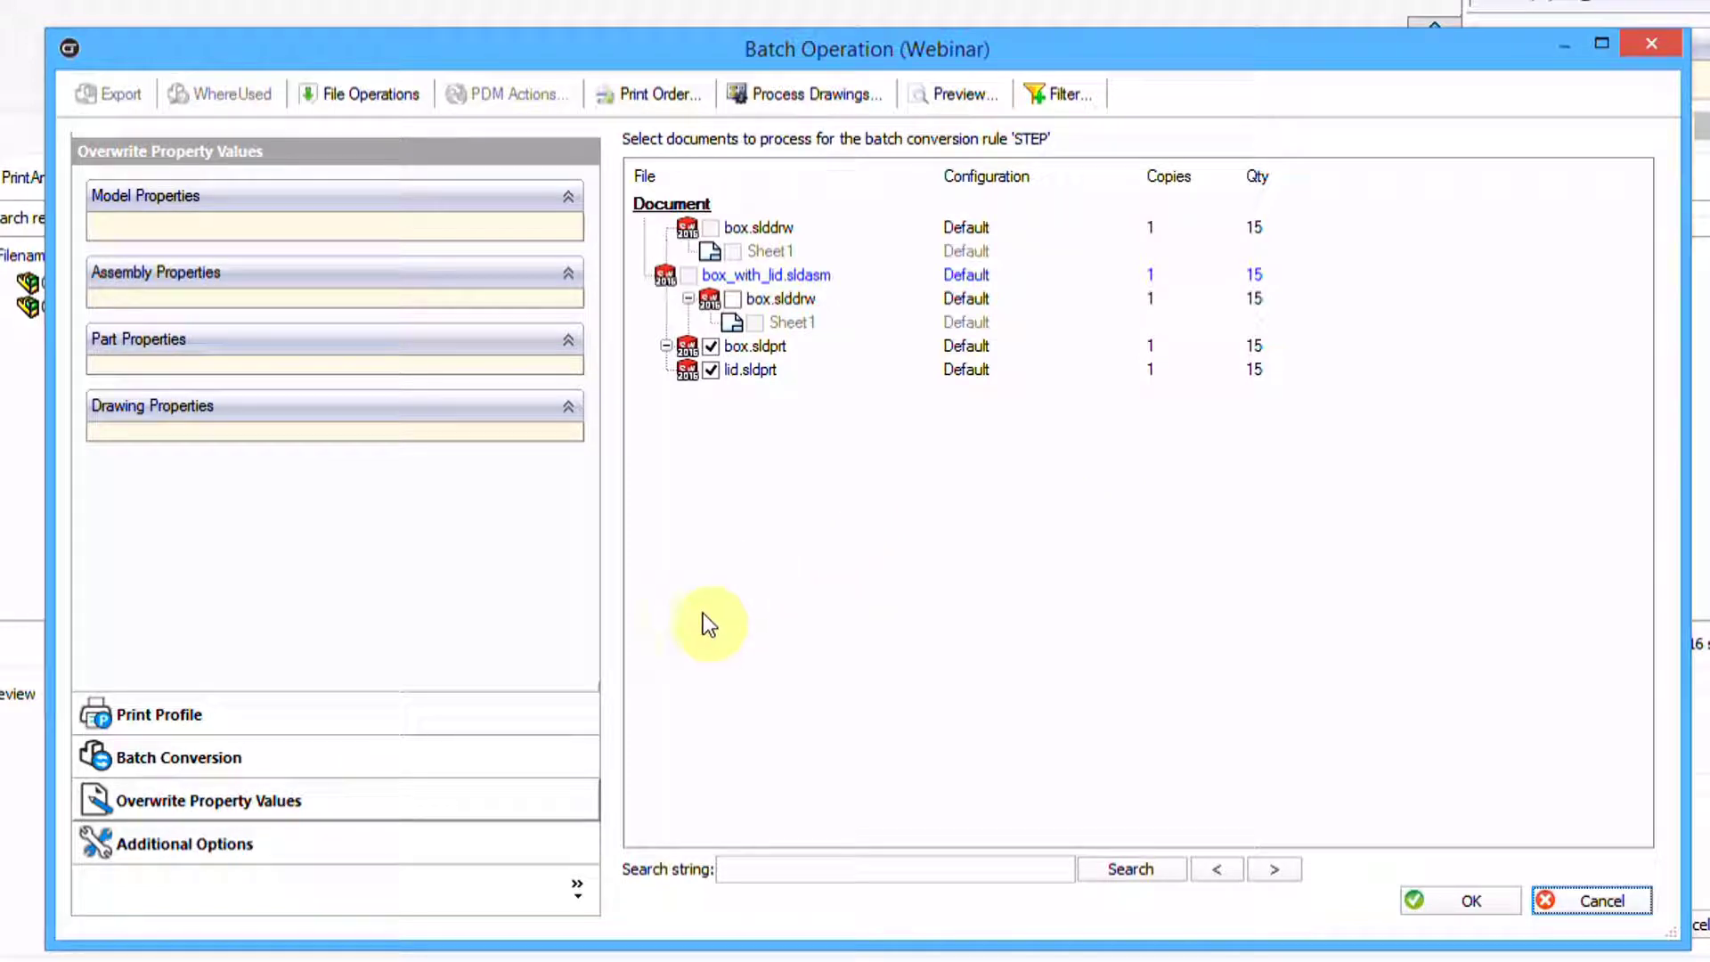
# Show Additional Options, keep <No translation language>, and check the Sheet Format action choices
pyautogui.click(312, 851)
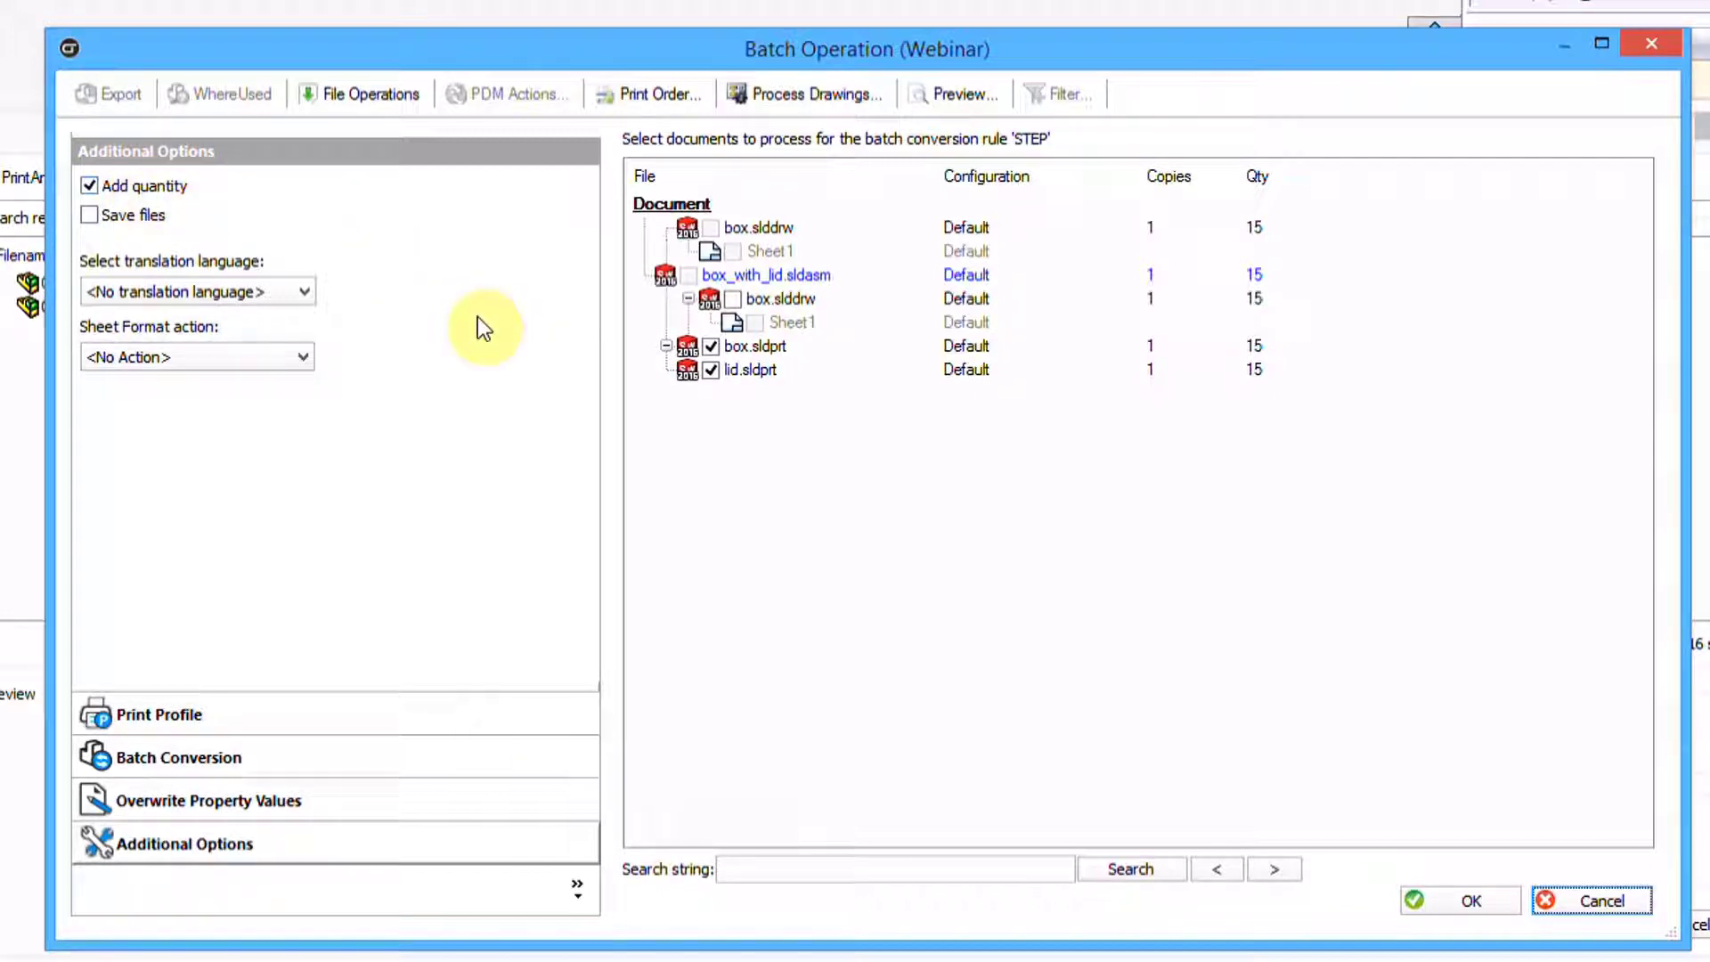
pyautogui.click(294, 287)
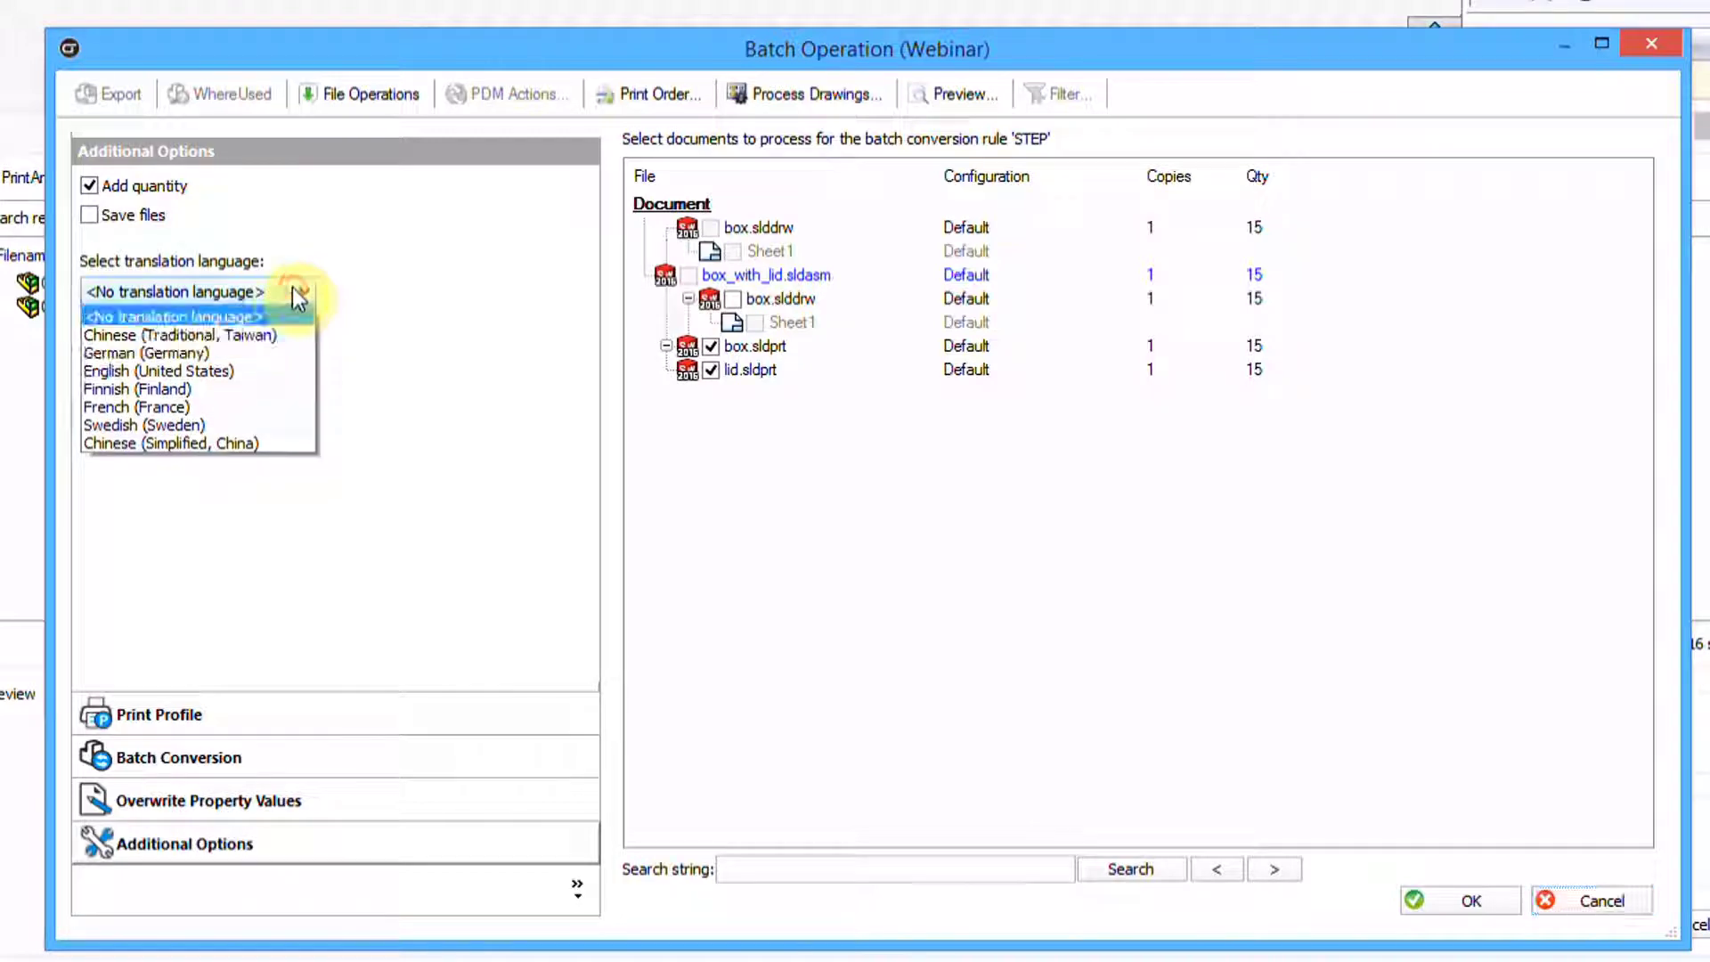
pyautogui.click(293, 283)
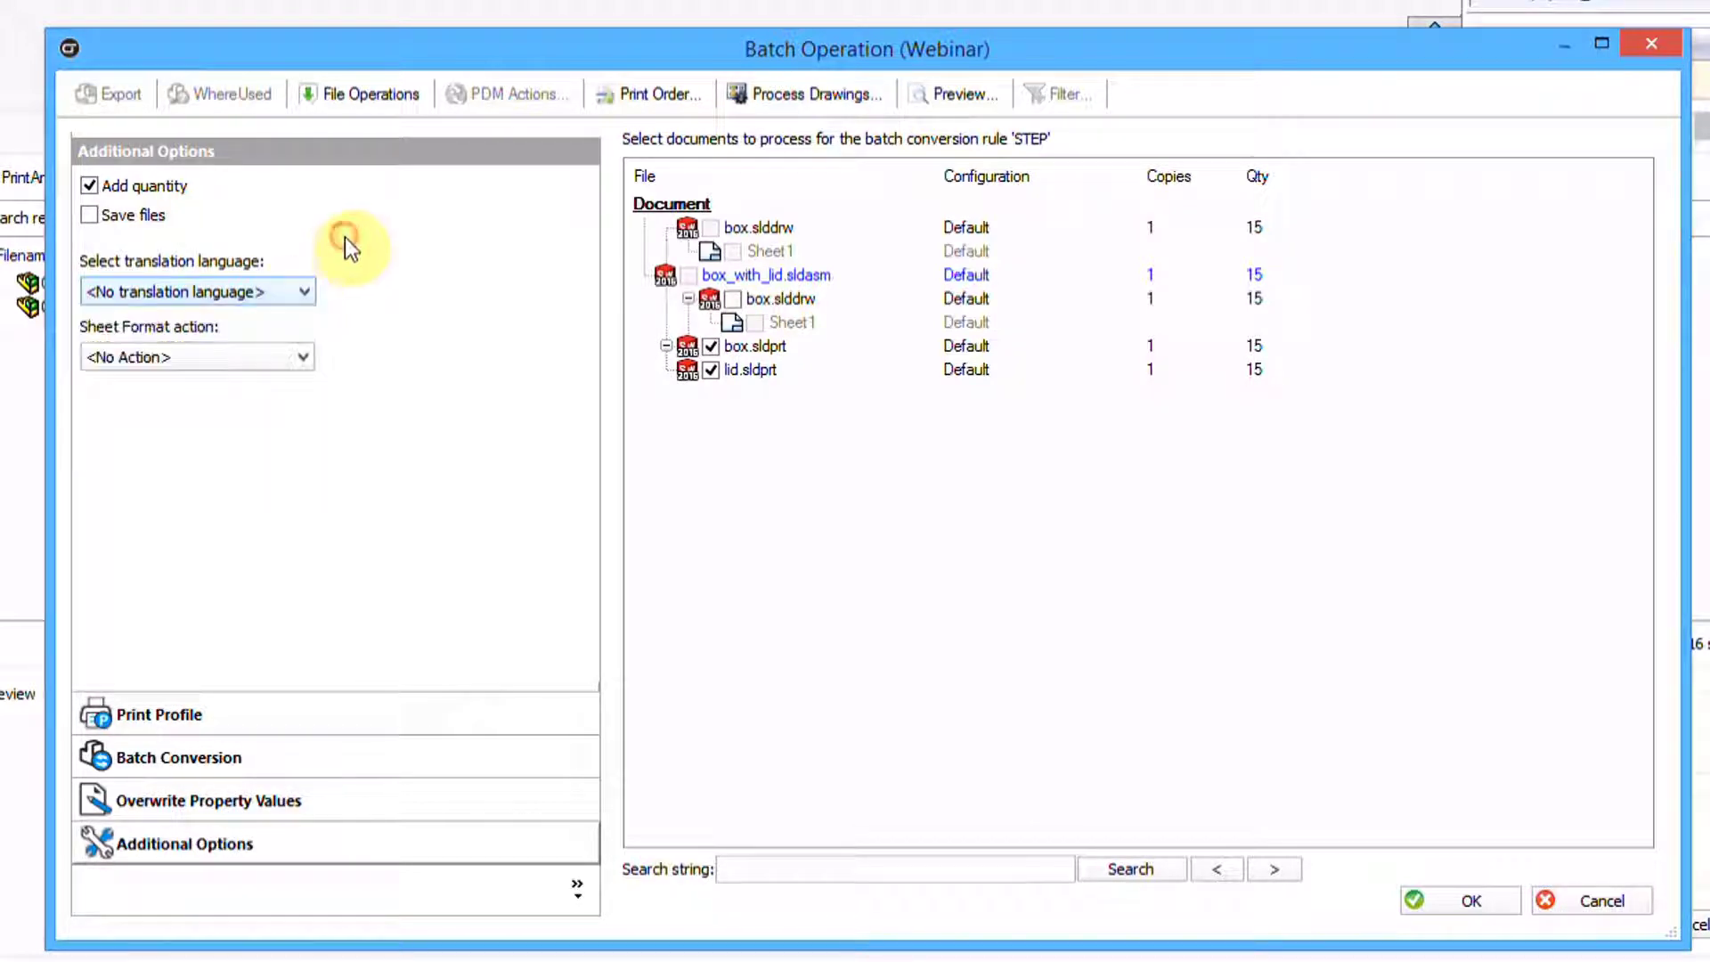
pyautogui.click(243, 358)
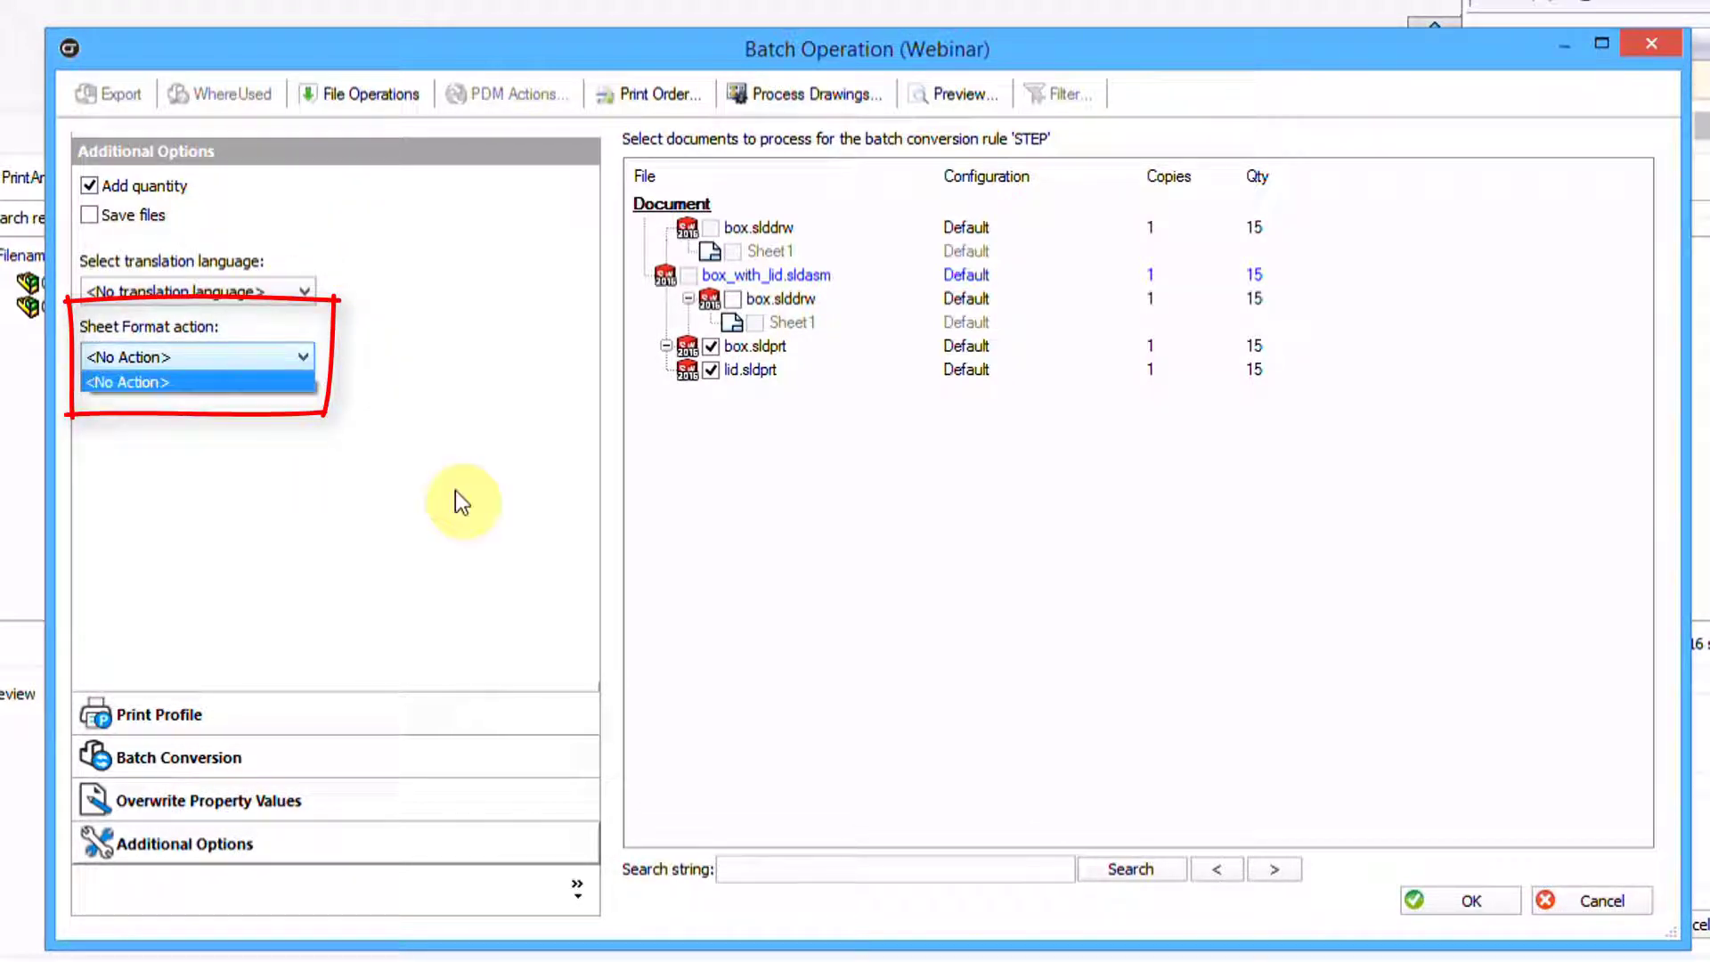